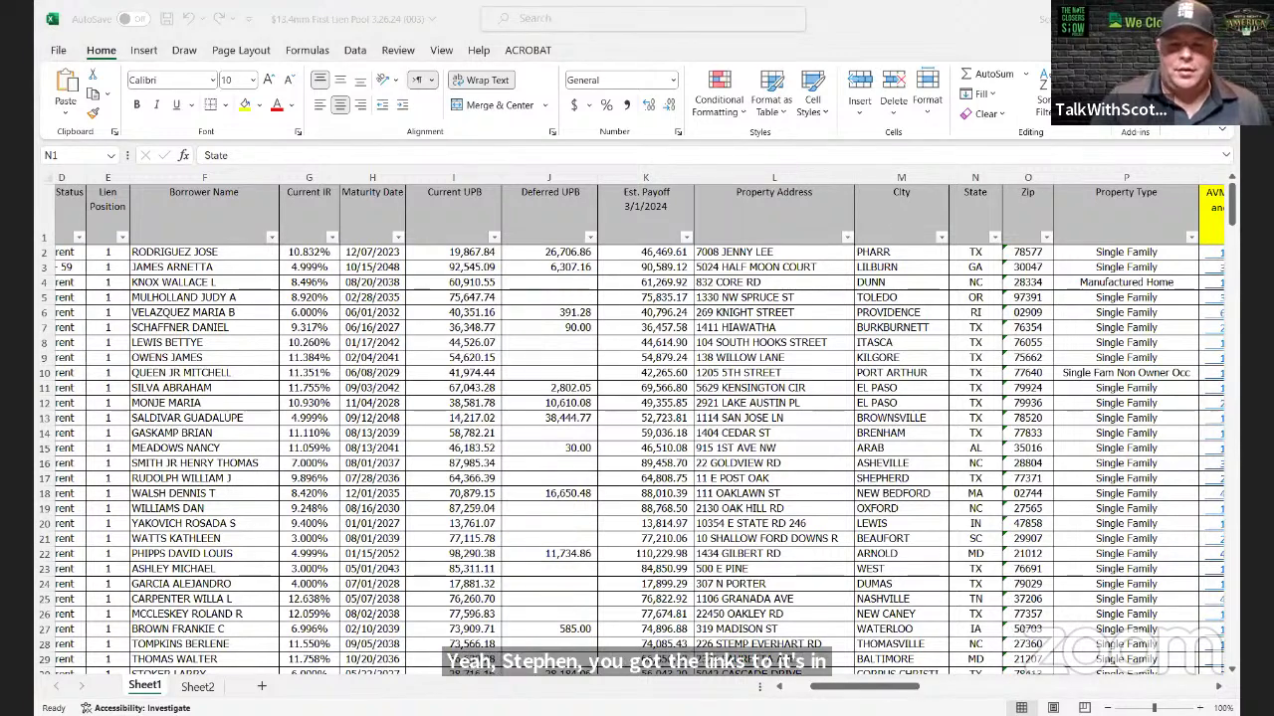
Step: Magnify Sheet1 to 191% and bring the first columns, starting at Loan Number, into view
{"action": "left_click_drag", "start_coordinate": [913, 685], "coordinate": [888, 686]}
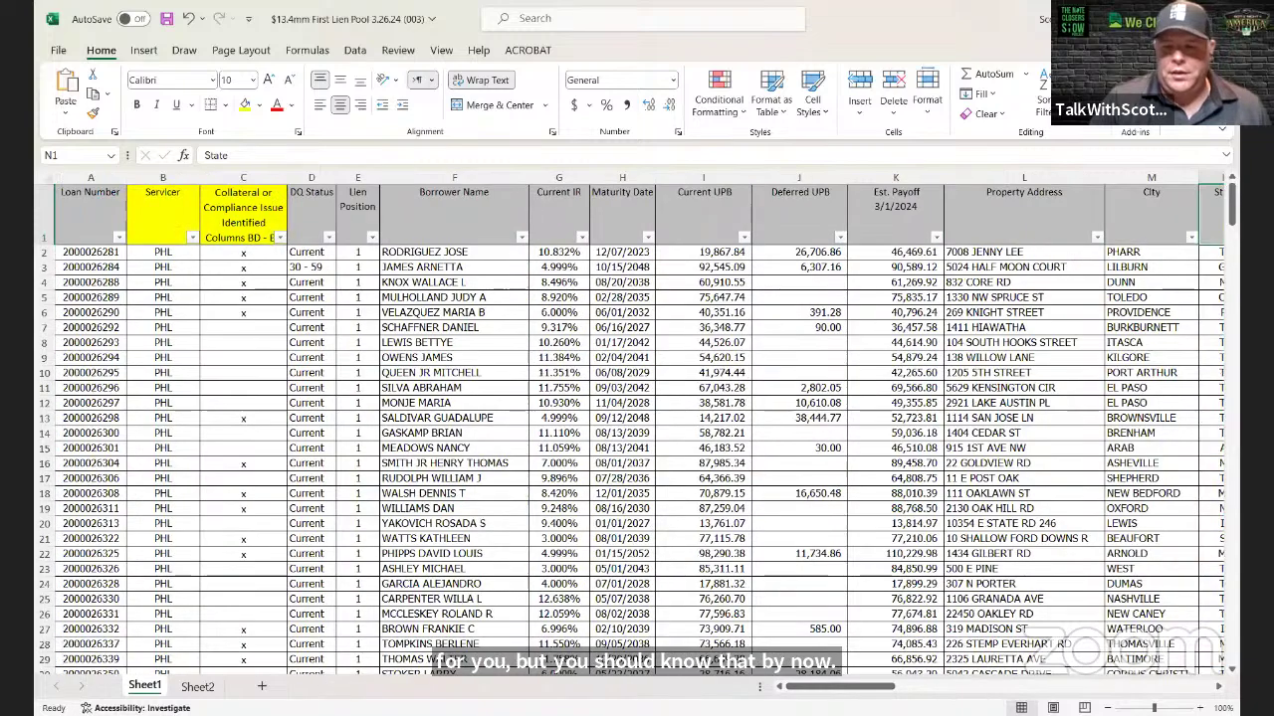
{"action": "scroll", "coordinate": [637, 418], "scroll_direction": "down", "scroll_amount": 2}
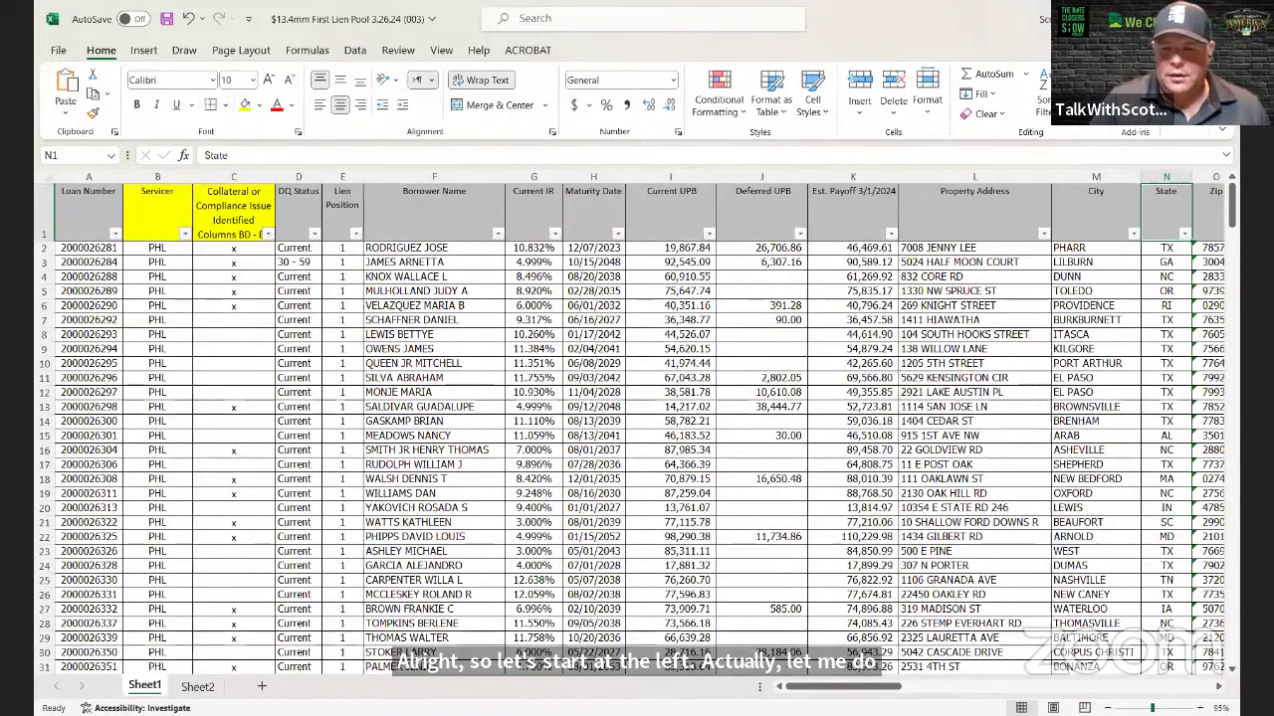
{"action": "scroll", "coordinate": [637, 418], "scroll_direction": "down", "scroll_amount": 2}
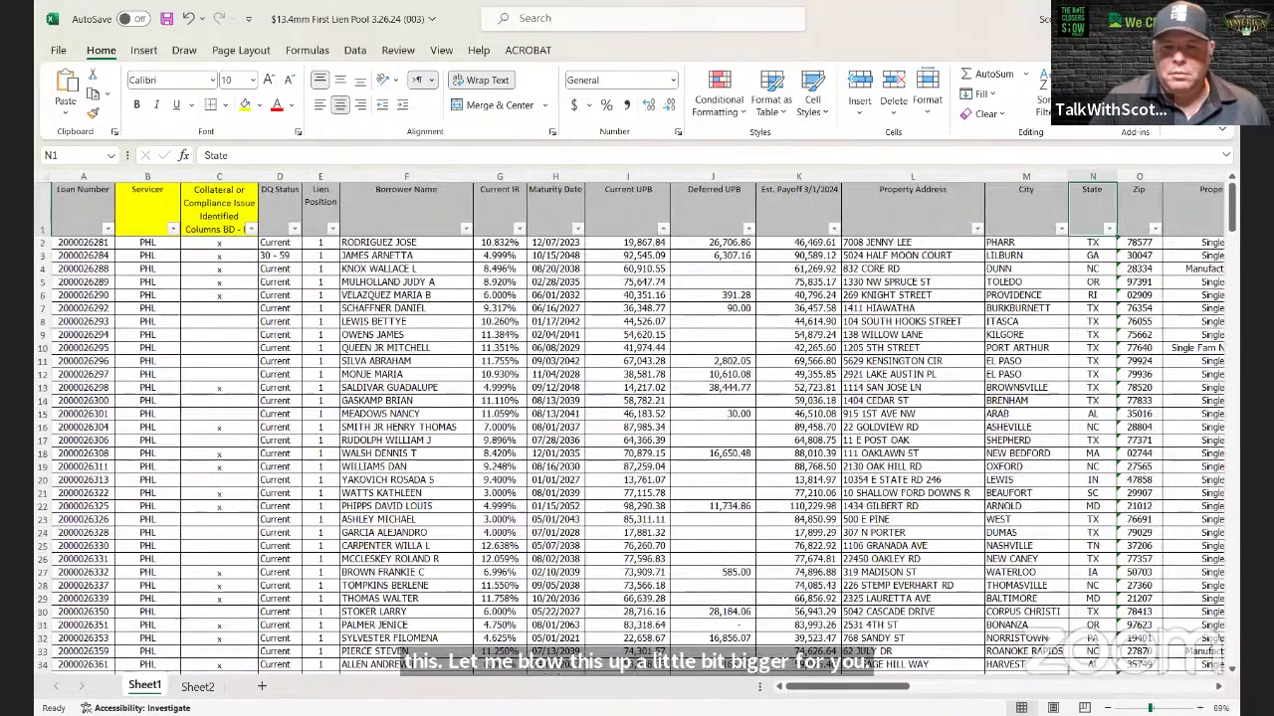
{"action": "scroll", "coordinate": [637, 418], "scroll_direction": "down", "scroll_amount": 1}
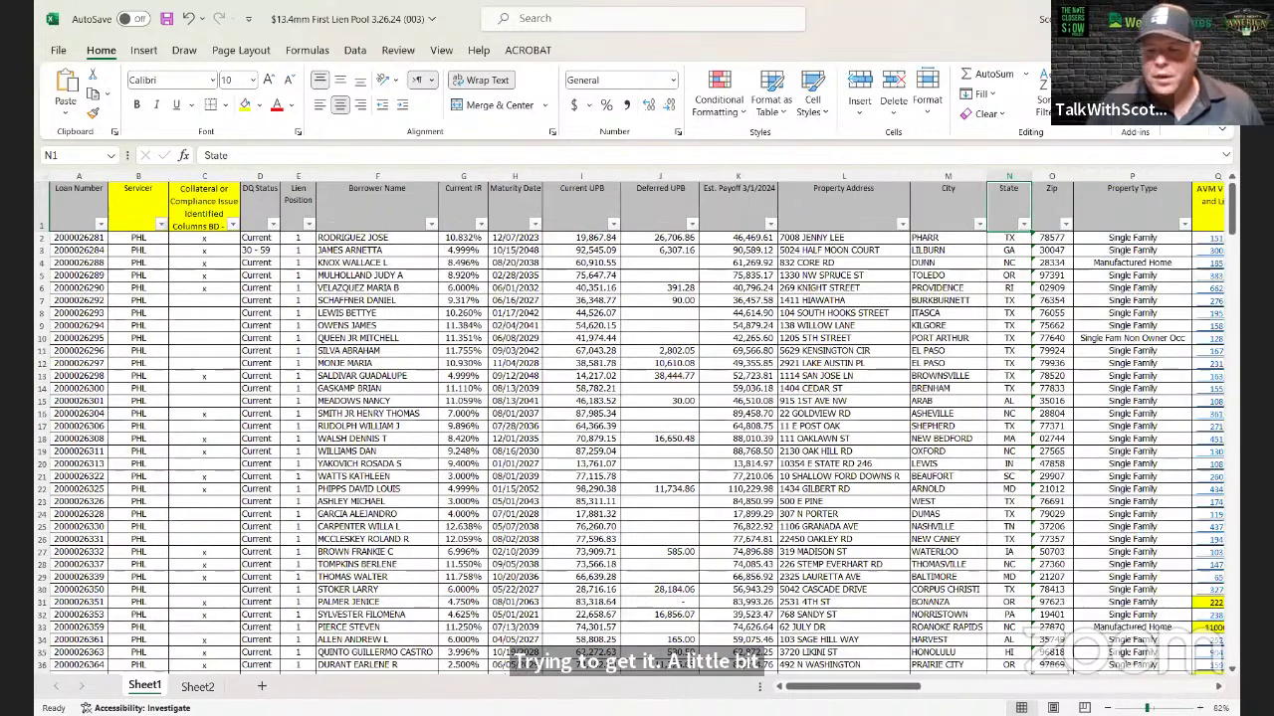
{"action": "scroll", "coordinate": [637, 418], "scroll_direction": "up", "scroll_amount": 1}
{"action": "scroll", "coordinate": [636, 418], "scroll_direction": "up", "scroll_amount": 6}
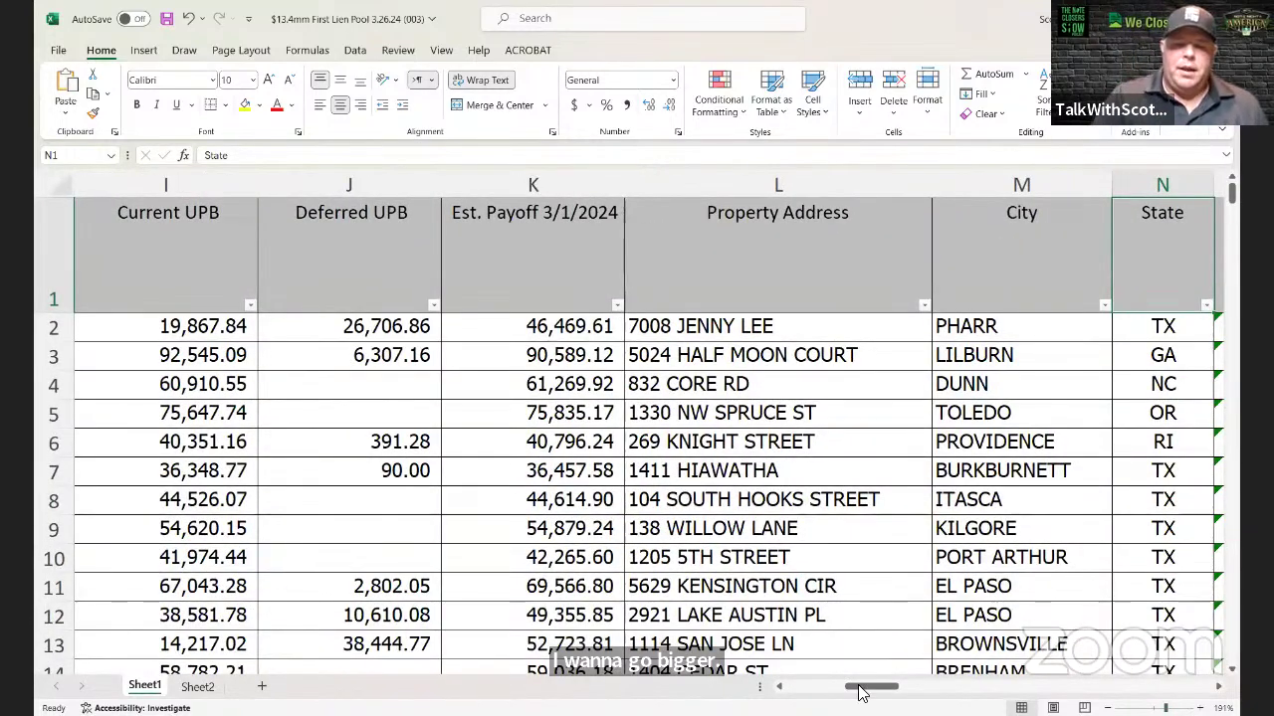
{"action": "left_click_drag", "start_coordinate": [862, 689], "coordinate": [803, 690]}
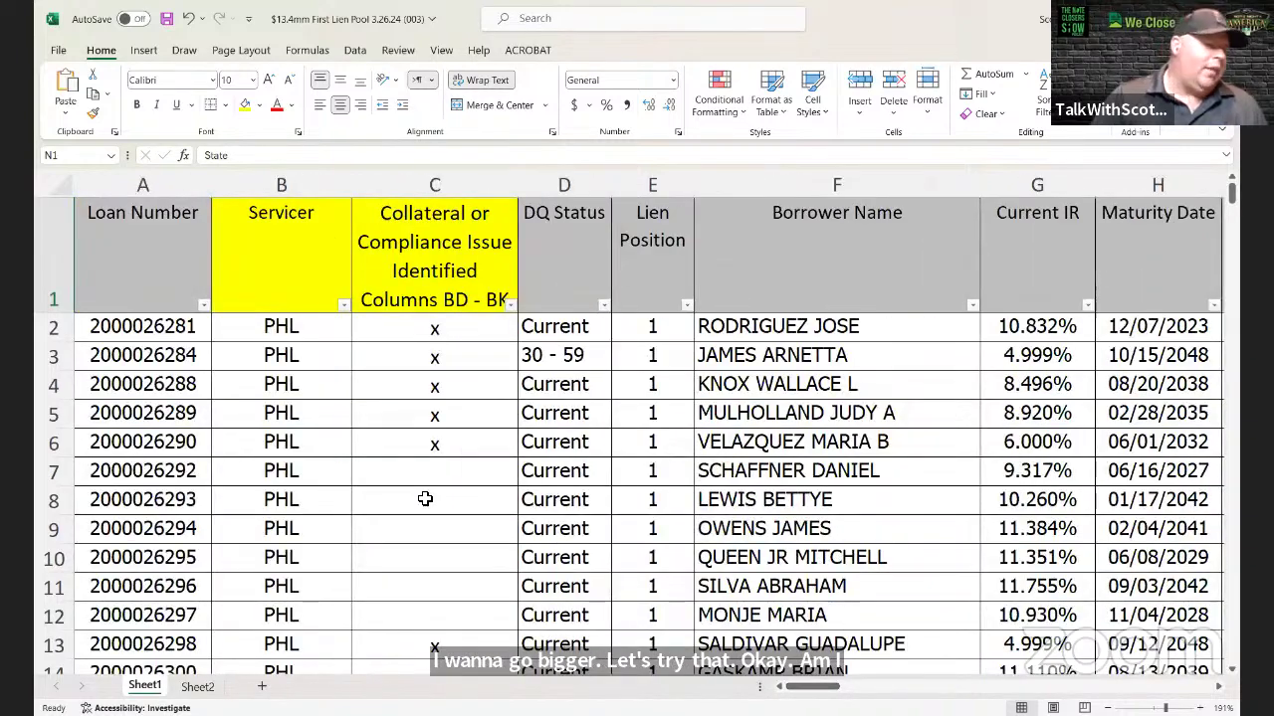
Step: Go through the header cells one by one from Loan Number to Lien Position, including Servicer, Collateral or Compliance Issue and DQ Status
{"action": "left_click", "coordinate": [146, 242]}
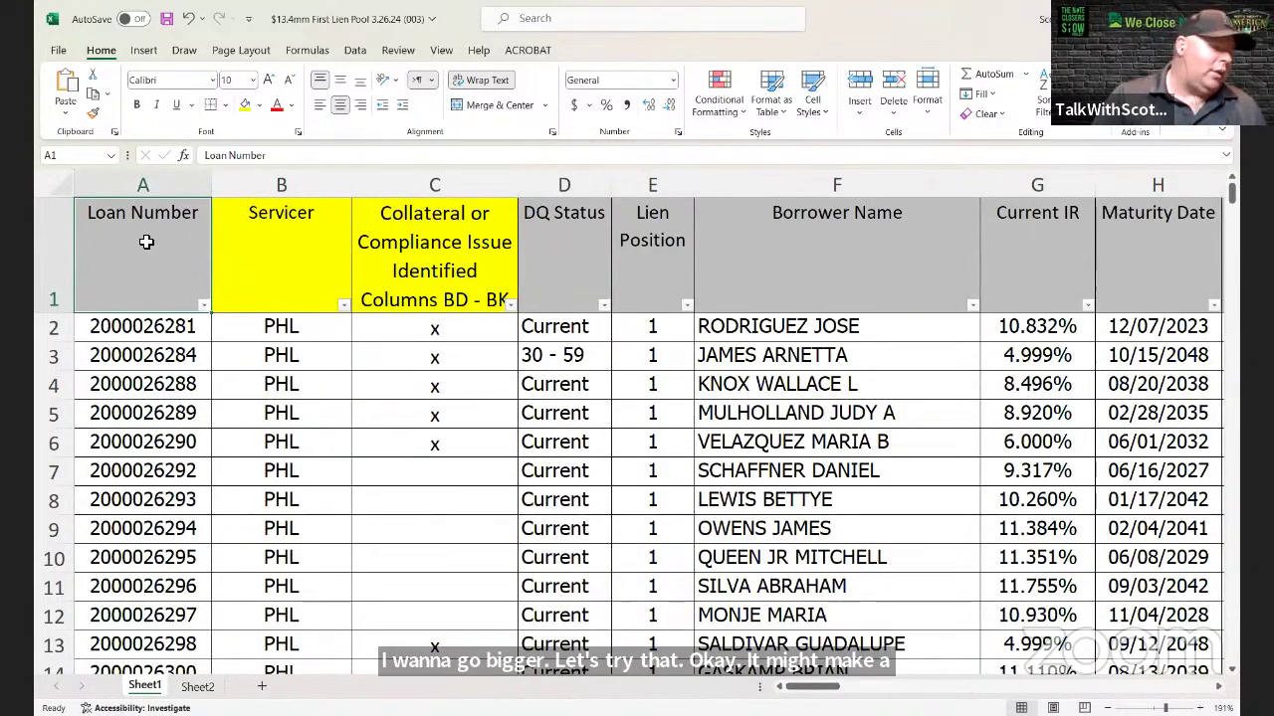
{"action": "left_click", "coordinate": [288, 257]}
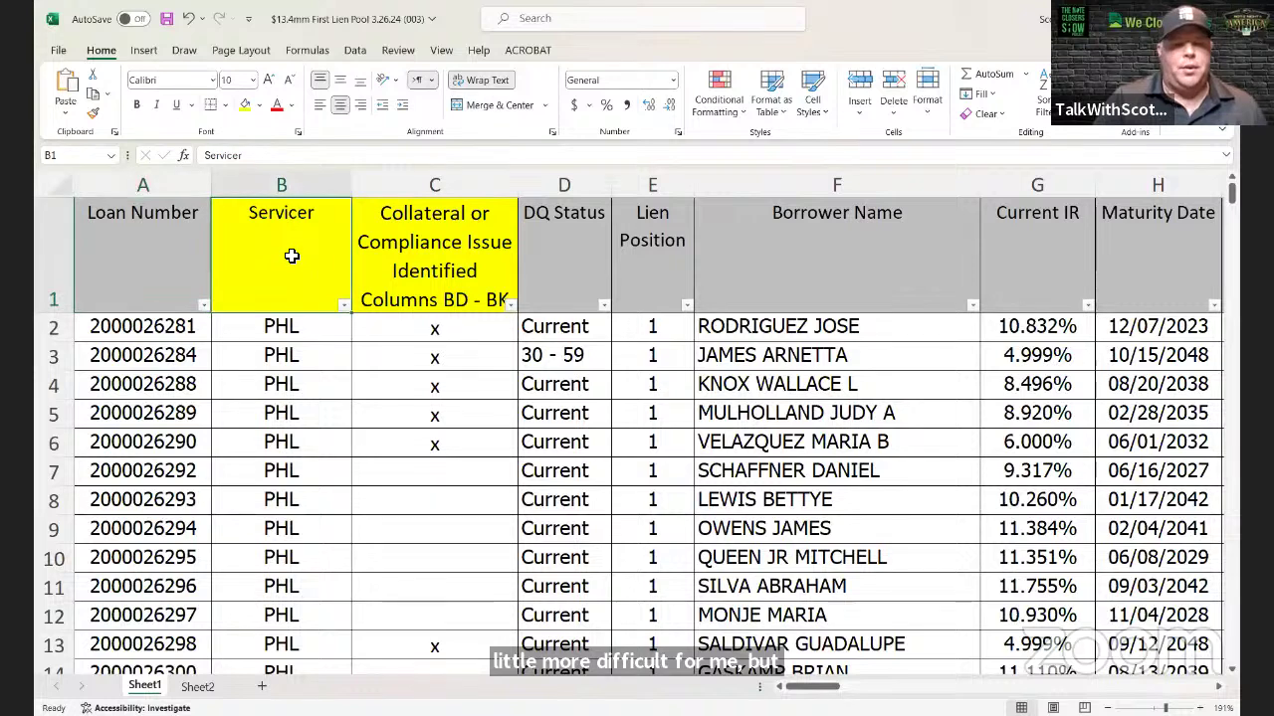
{"action": "left_click", "coordinate": [389, 270]}
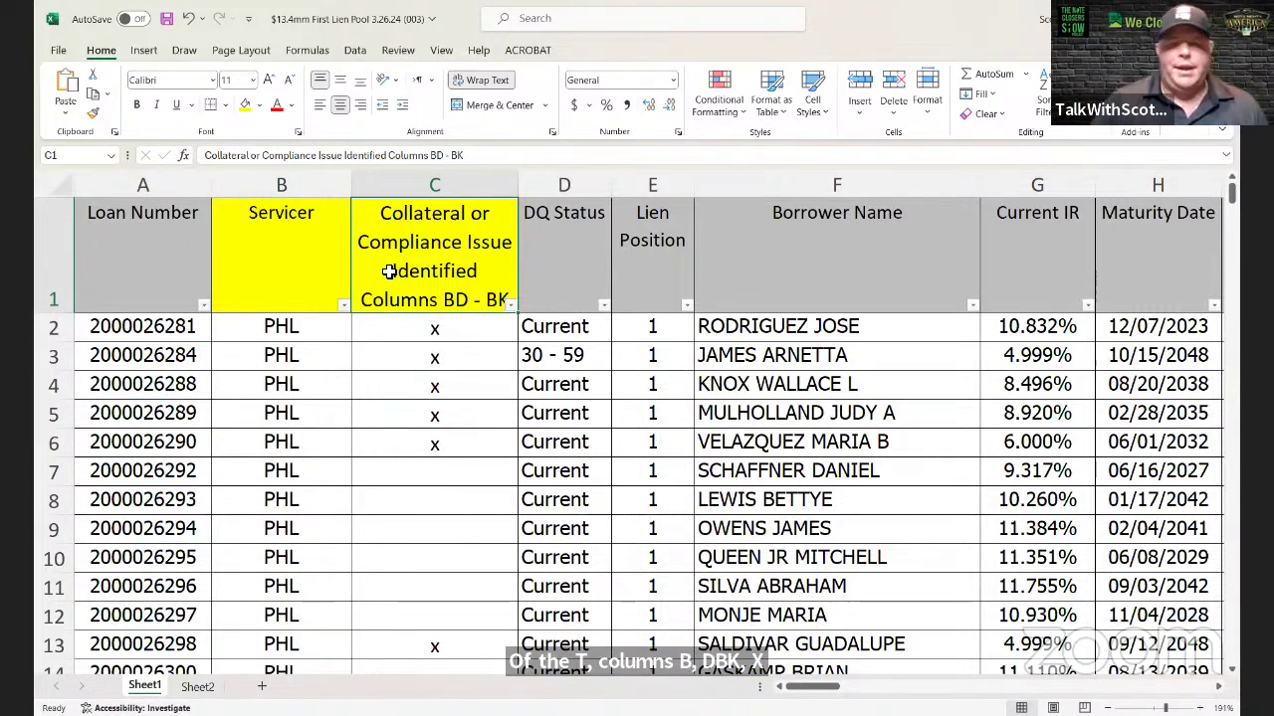
{"action": "left_click", "coordinate": [576, 244]}
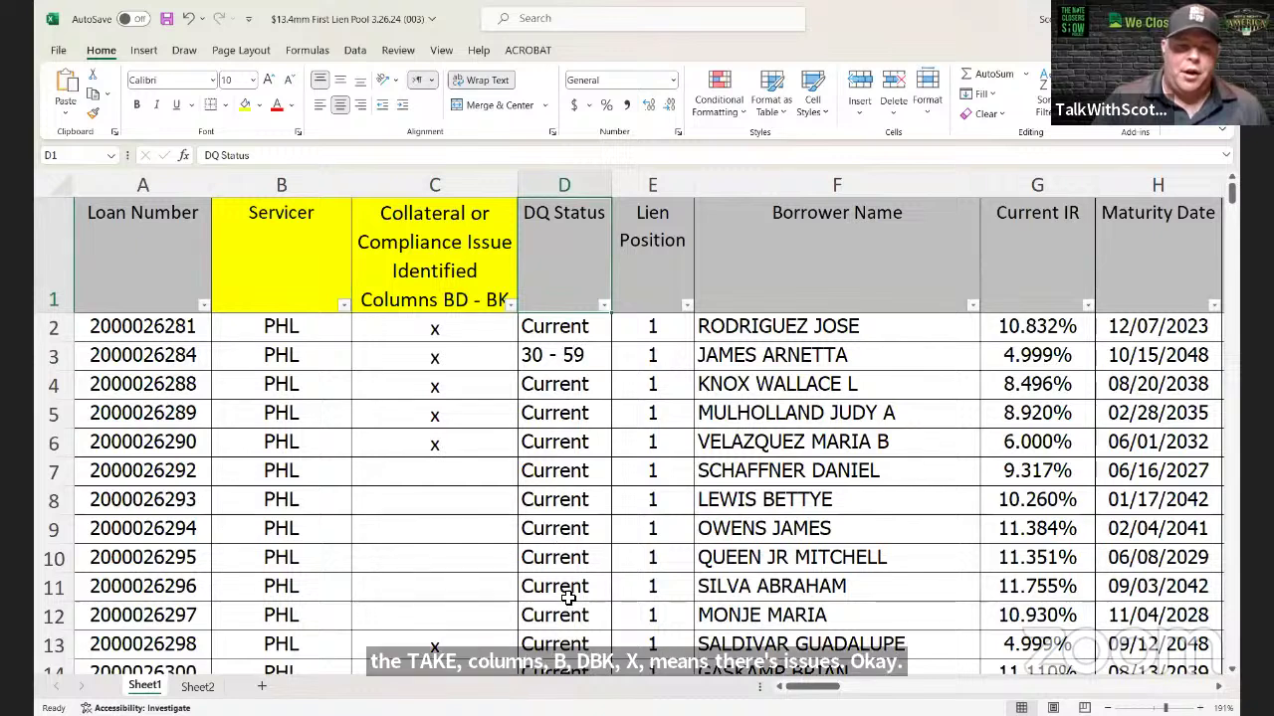
{"action": "left_click", "coordinate": [673, 272]}
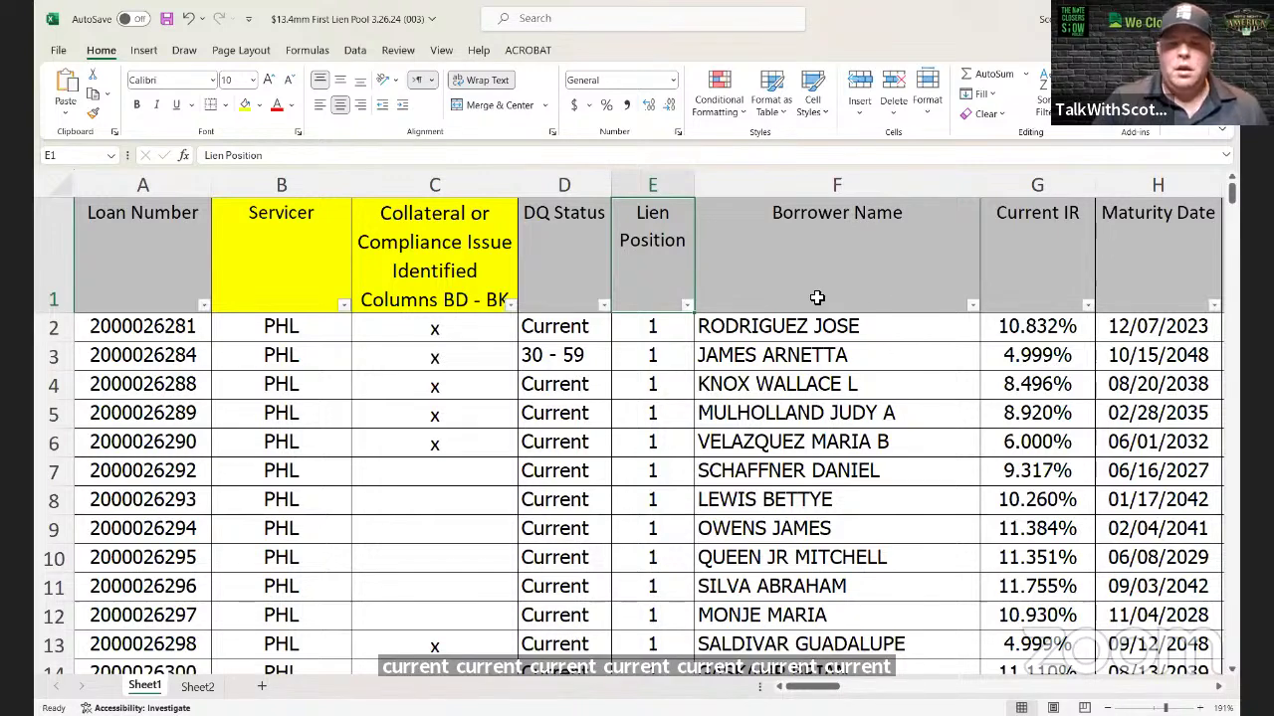
Step: Examine the range of years in the Maturity Date column's filter list, and close it without filtering
{"action": "left_click", "coordinate": [1217, 686]}
{"action": "left_click", "coordinate": [1220, 689]}
{"action": "left_click", "coordinate": [1220, 689]}
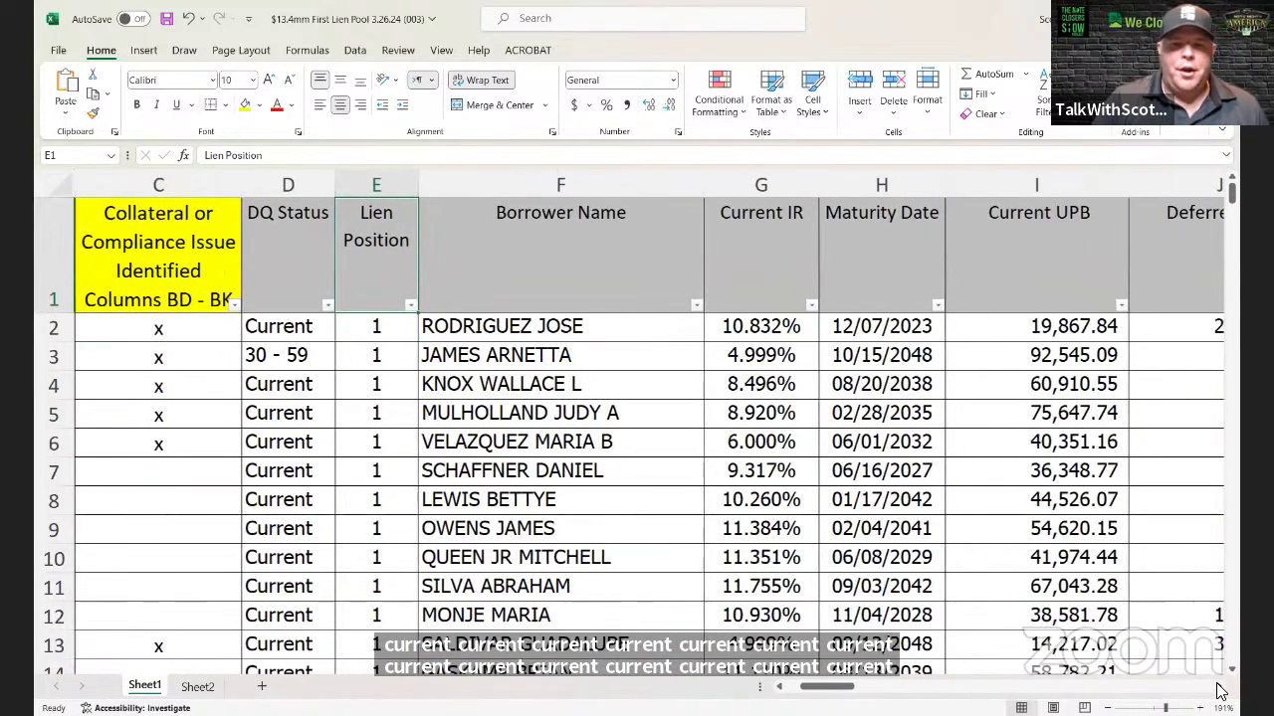
{"action": "left_click", "coordinate": [1220, 688]}
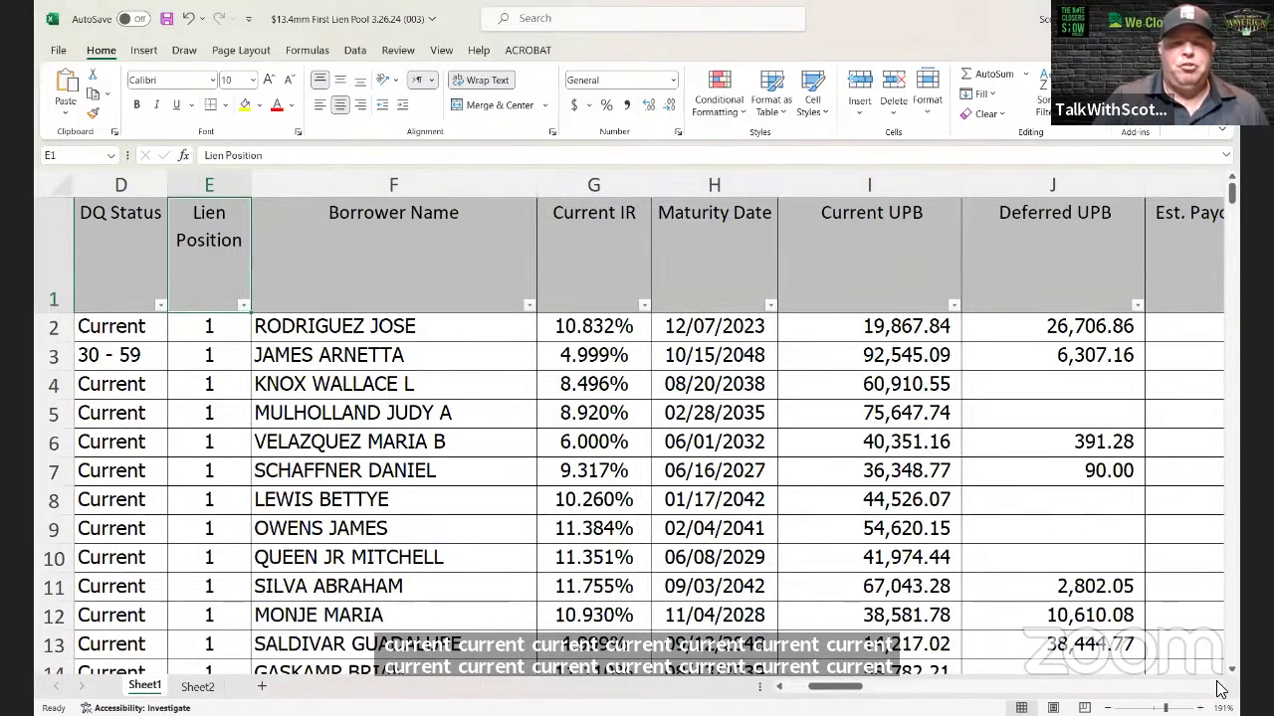
{"action": "left_click", "coordinate": [771, 305]}
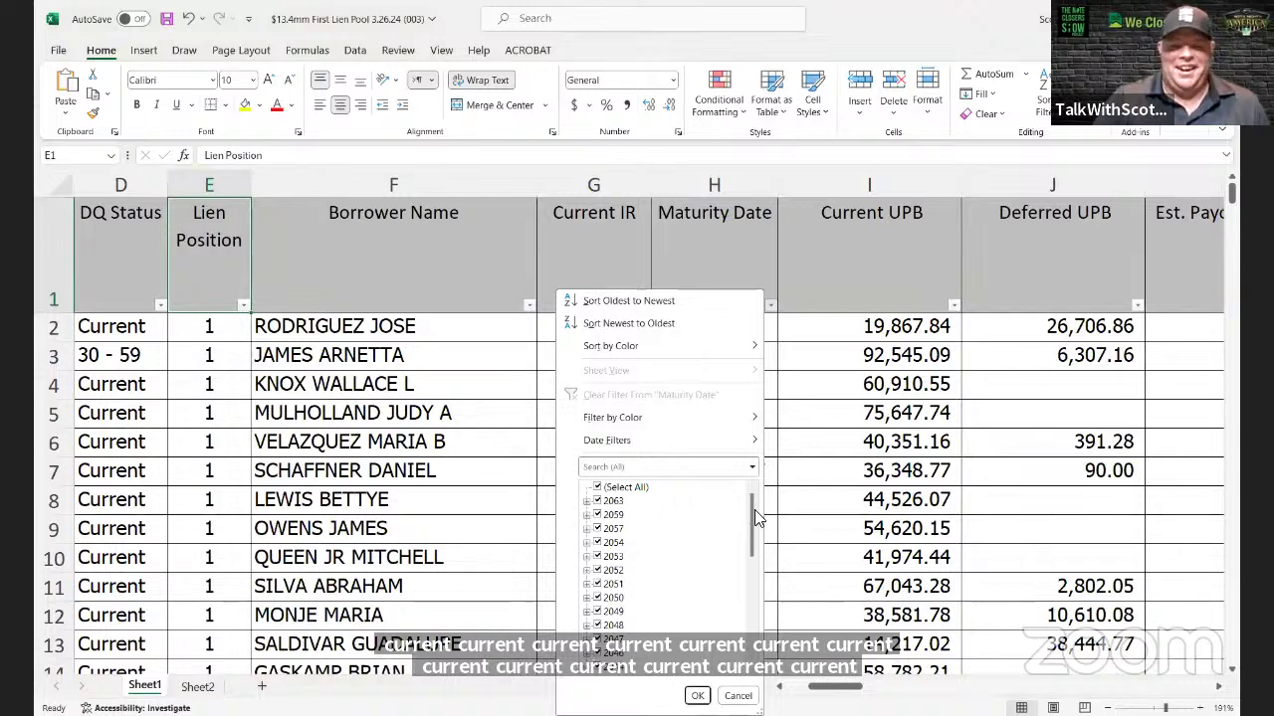
{"action": "left_click_drag", "start_coordinate": [748, 510], "coordinate": [746, 468]}
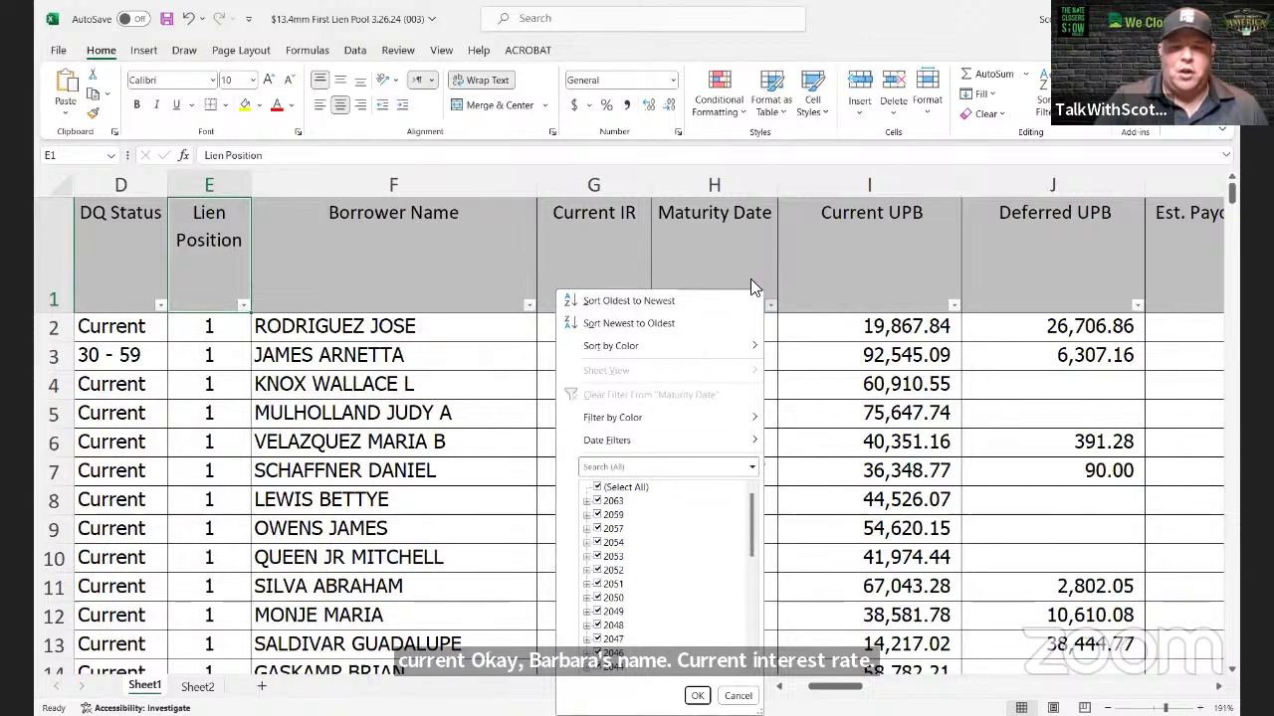
{"action": "left_click", "coordinate": [830, 281]}
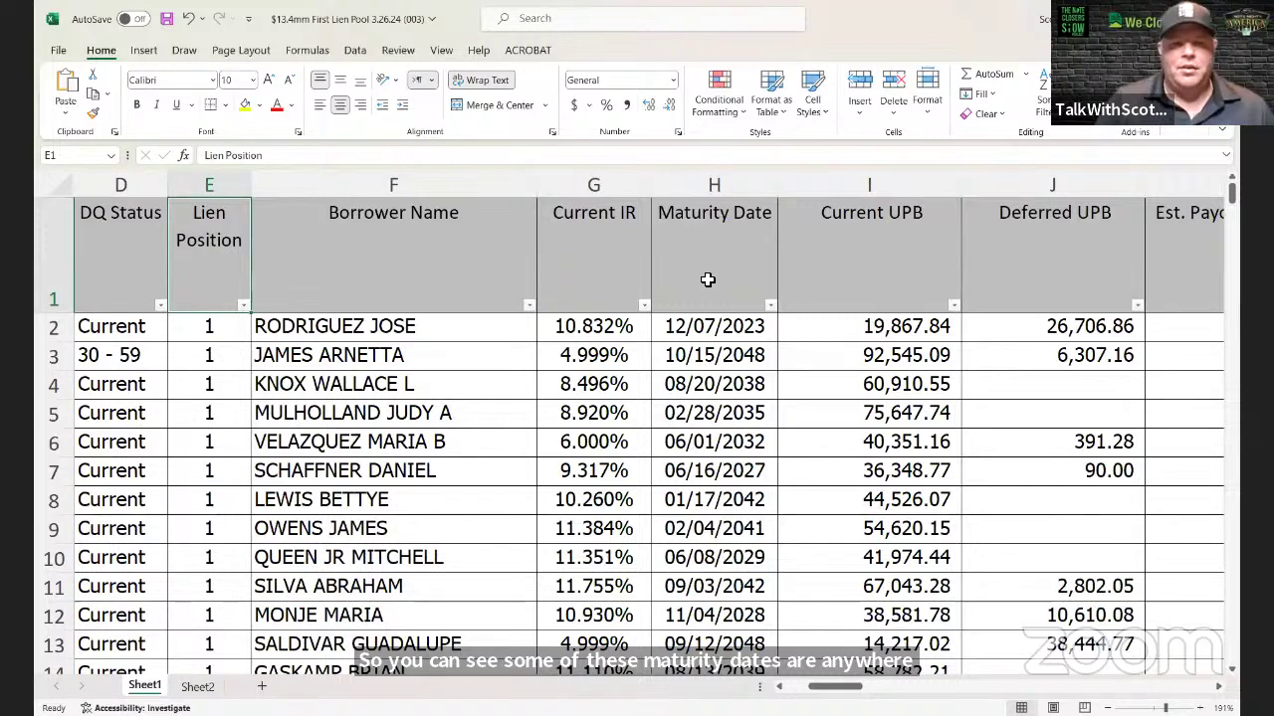
Step: Review the Current UPB, Deferred UPB and Est. Payoff 3/1/2024 columns by selecting each header
{"action": "left_click", "coordinate": [850, 255]}
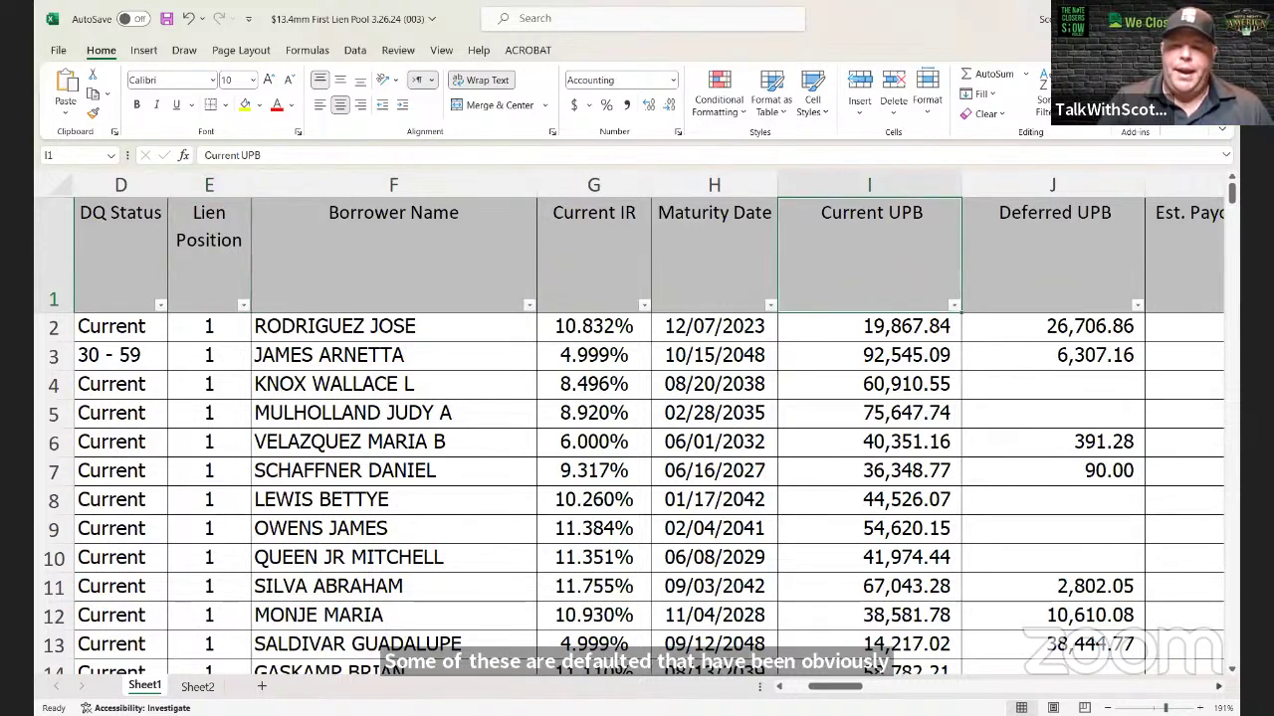
{"action": "scroll", "coordinate": [673, 364], "scroll_direction": "right", "scroll_amount": 3}
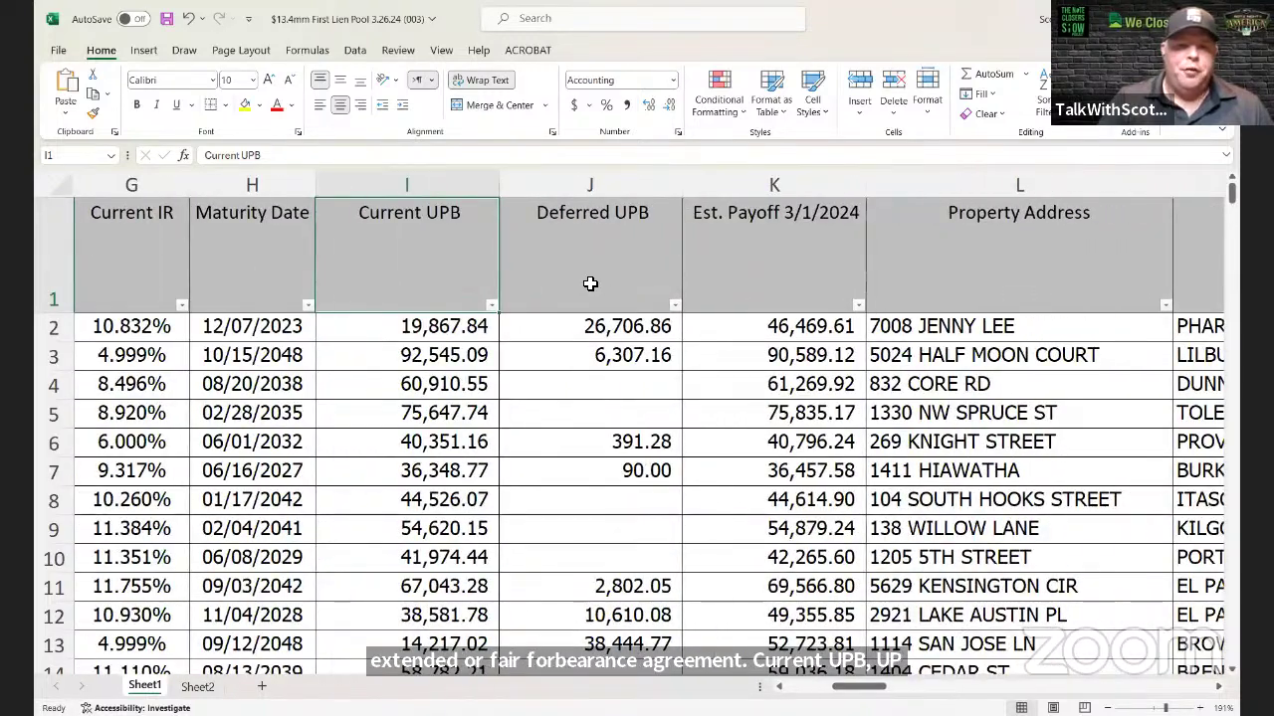
{"action": "left_click", "coordinate": [588, 276]}
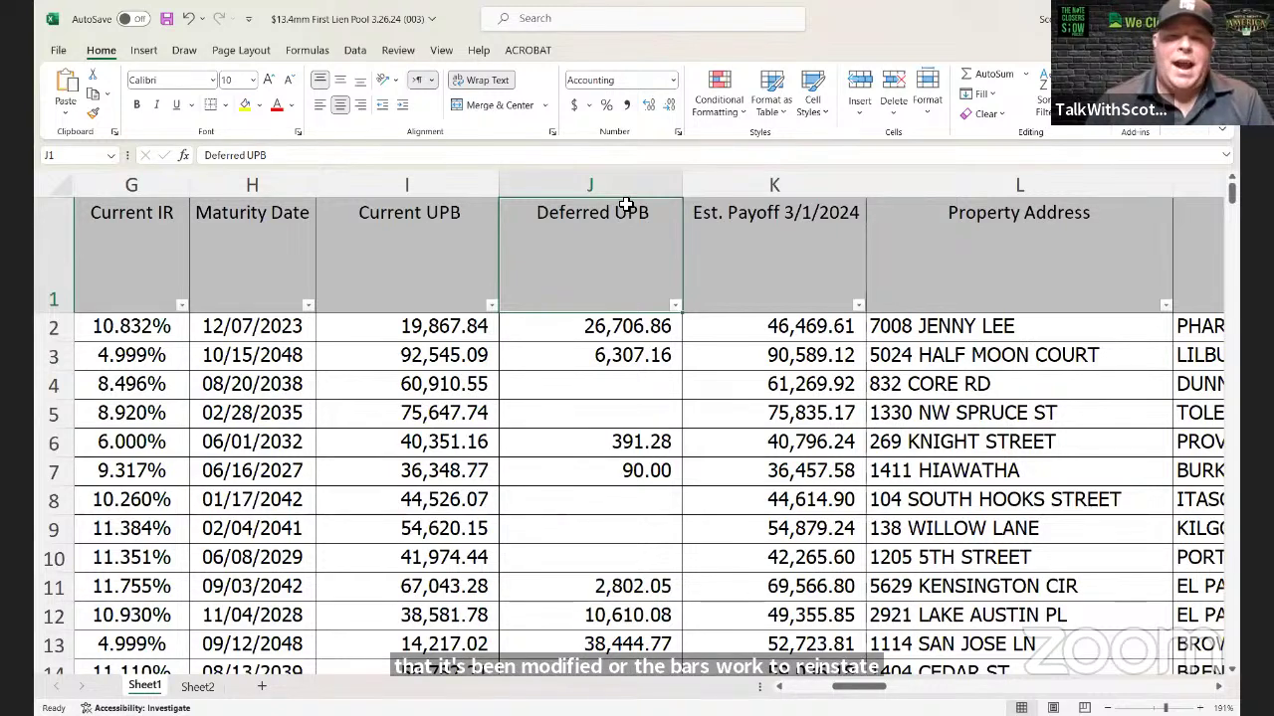
{"action": "left_click", "coordinate": [795, 244]}
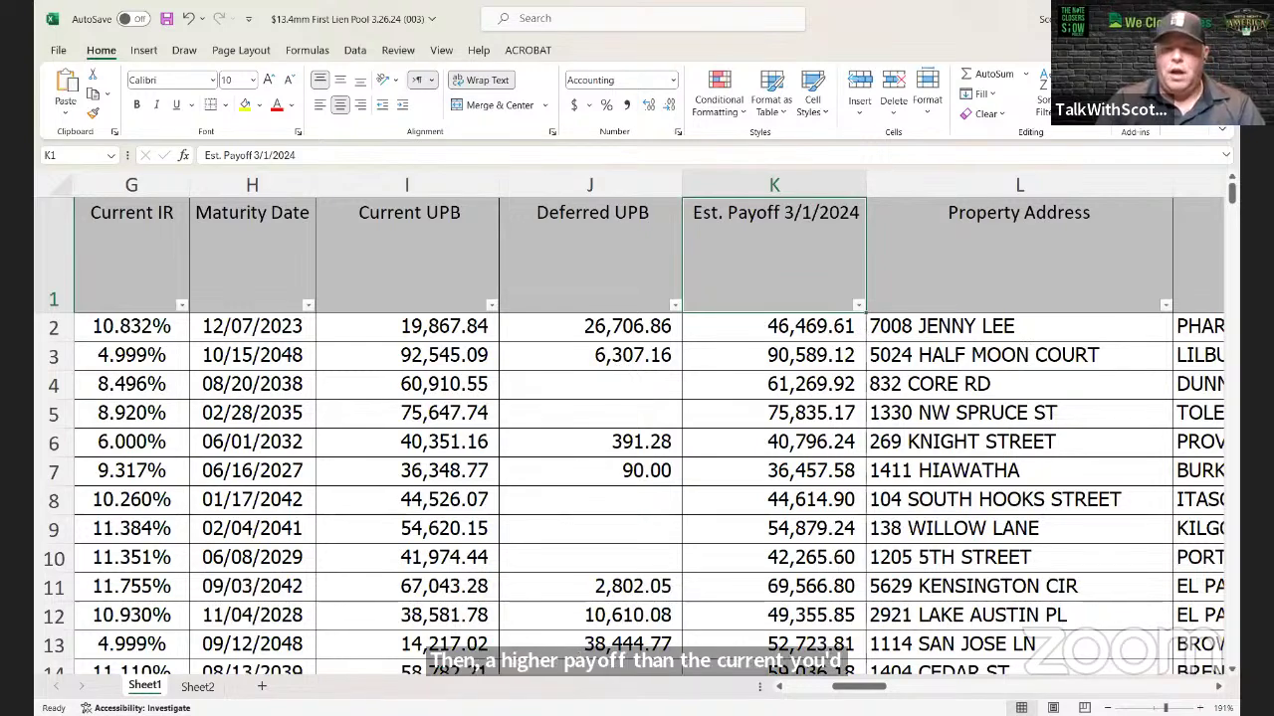
Step: Look through the Property Address, City and State columns down to about row 75, and return to the header row
{"action": "scroll", "coordinate": [1222, 694], "scroll_direction": "right", "scroll_amount": 6}
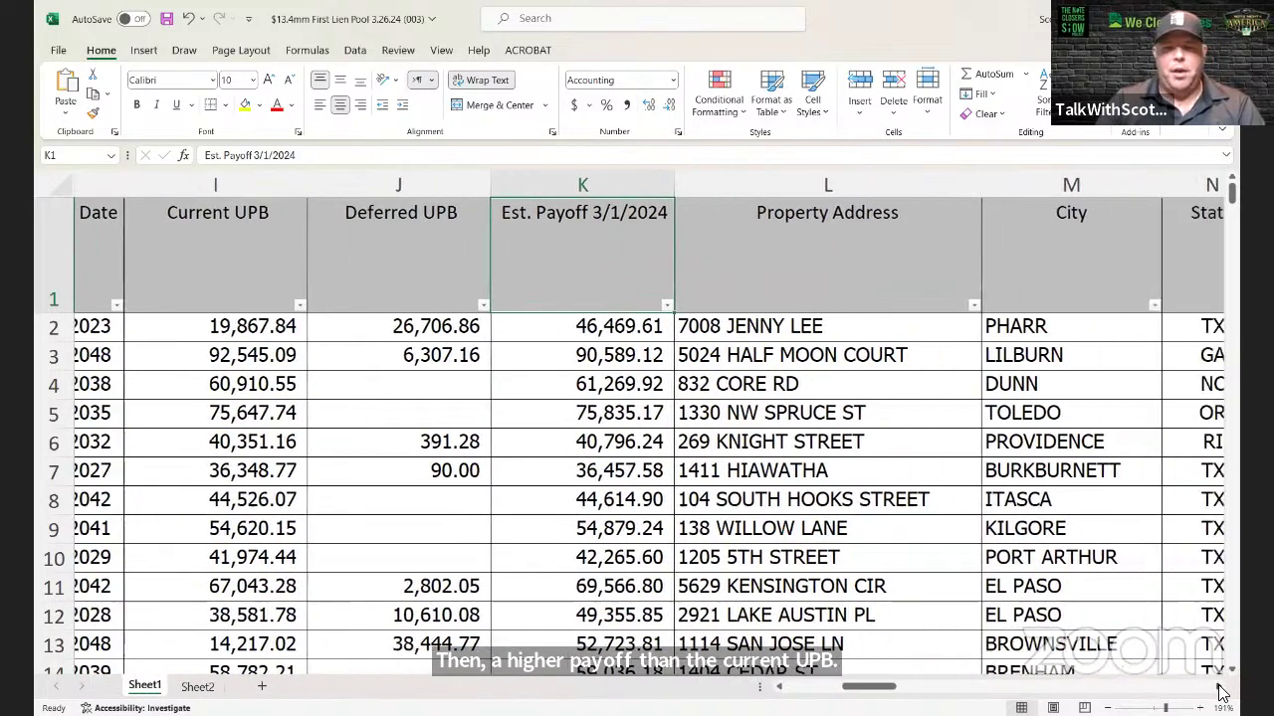
{"action": "scroll", "coordinate": [1222, 694], "scroll_direction": "right", "scroll_amount": 2}
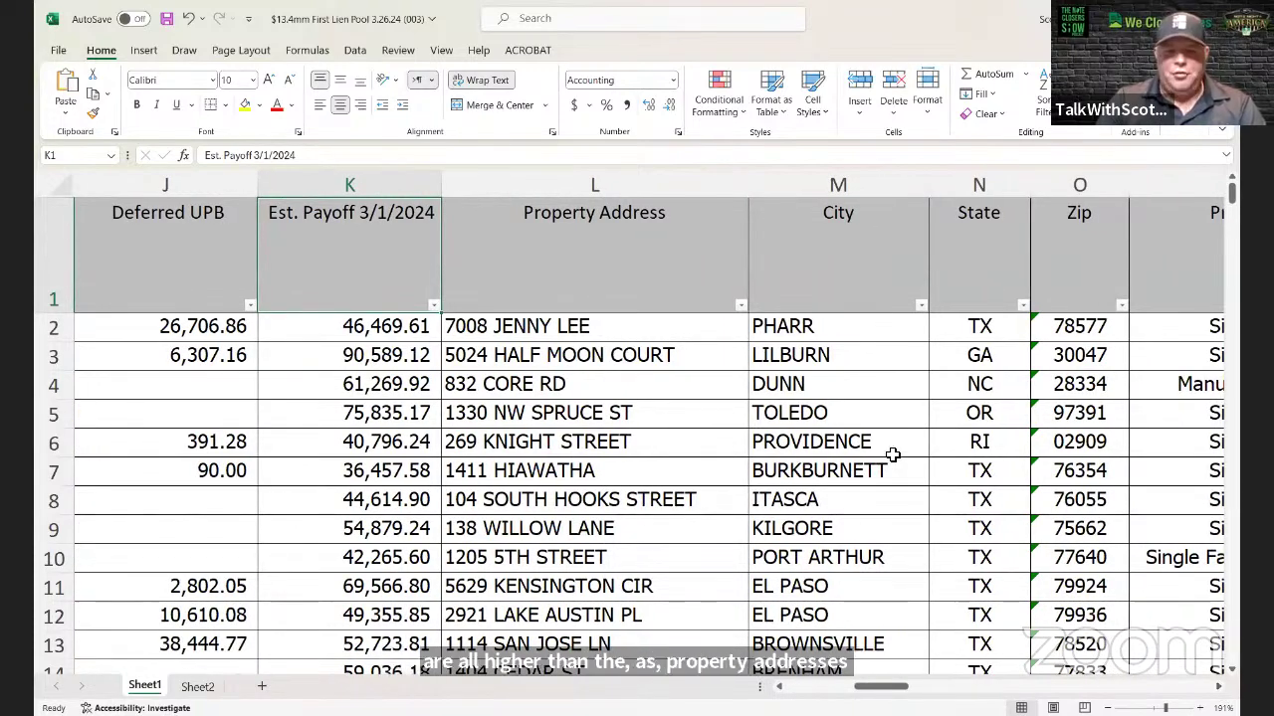
{"action": "scroll", "coordinate": [901, 438], "scroll_direction": "down", "scroll_amount": 5}
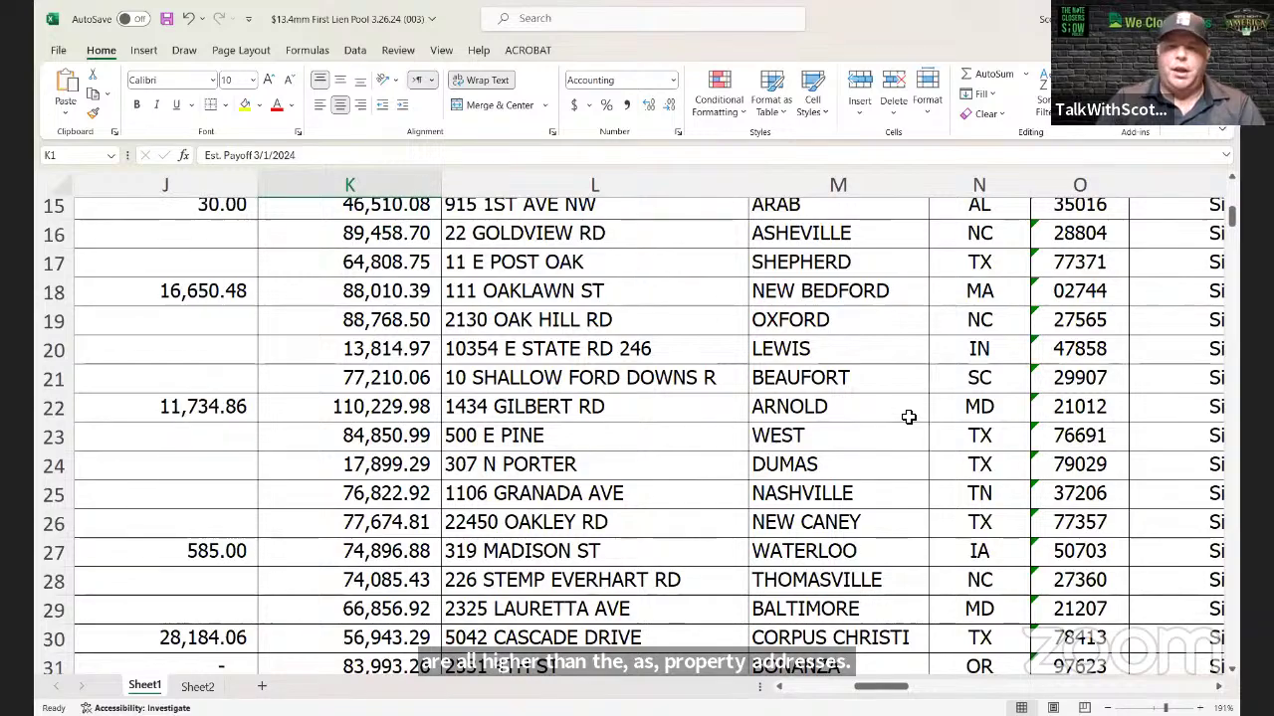
{"action": "scroll", "coordinate": [909, 417], "scroll_direction": "down", "scroll_amount": 2}
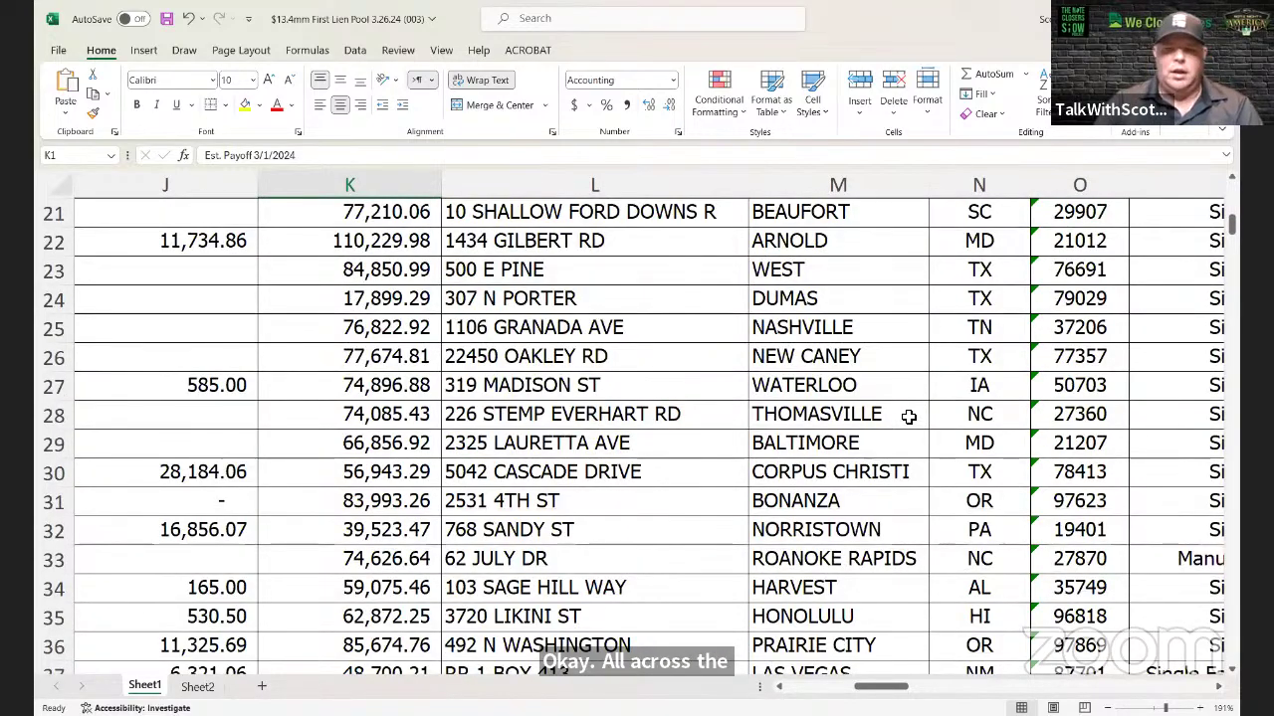
{"action": "scroll", "coordinate": [895, 423], "scroll_direction": "down", "scroll_amount": 2}
{"action": "scroll", "coordinate": [883, 426], "scroll_direction": "down", "scroll_amount": 3}
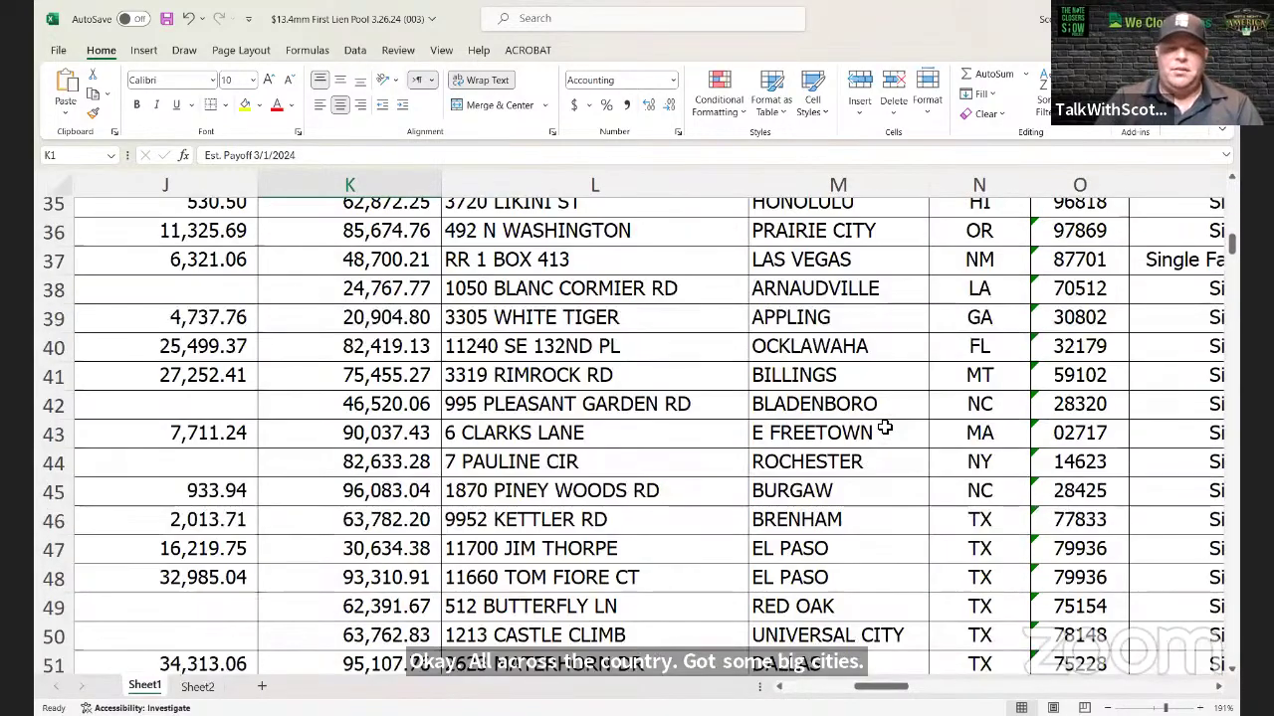
{"action": "scroll", "coordinate": [867, 426], "scroll_direction": "down", "scroll_amount": 6}
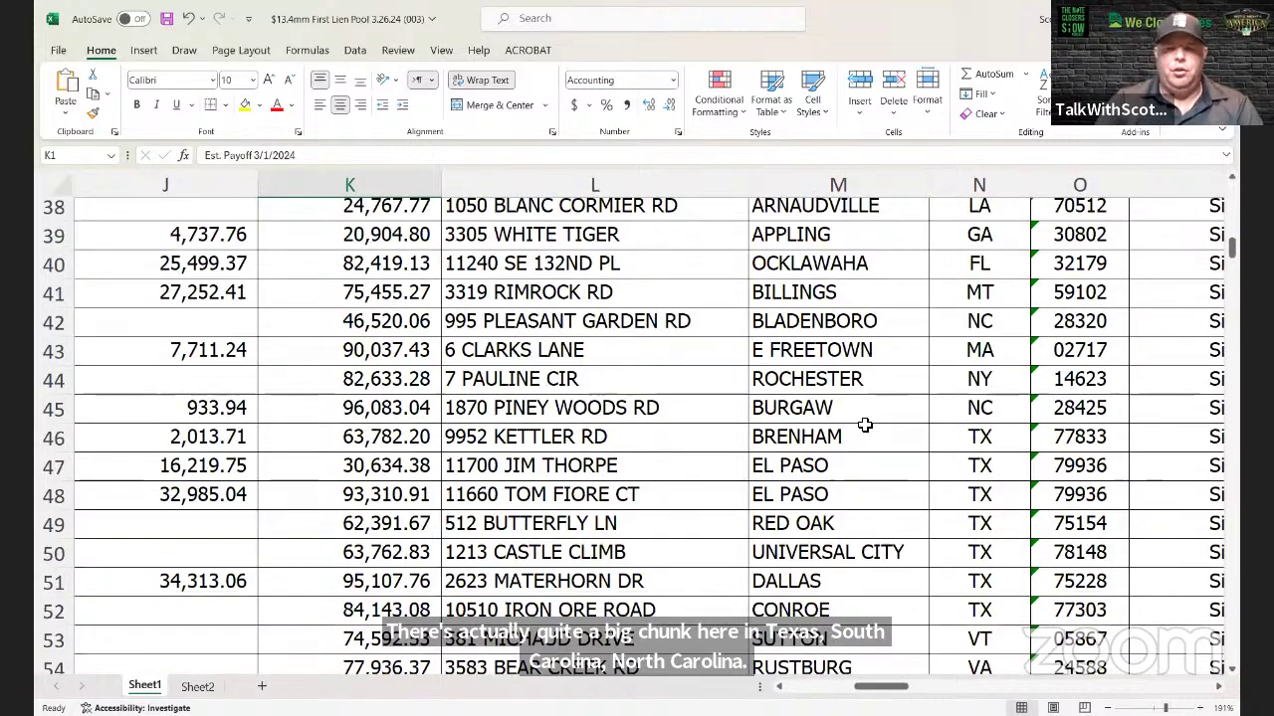
{"action": "scroll", "coordinate": [865, 426], "scroll_direction": "down", "scroll_amount": 3}
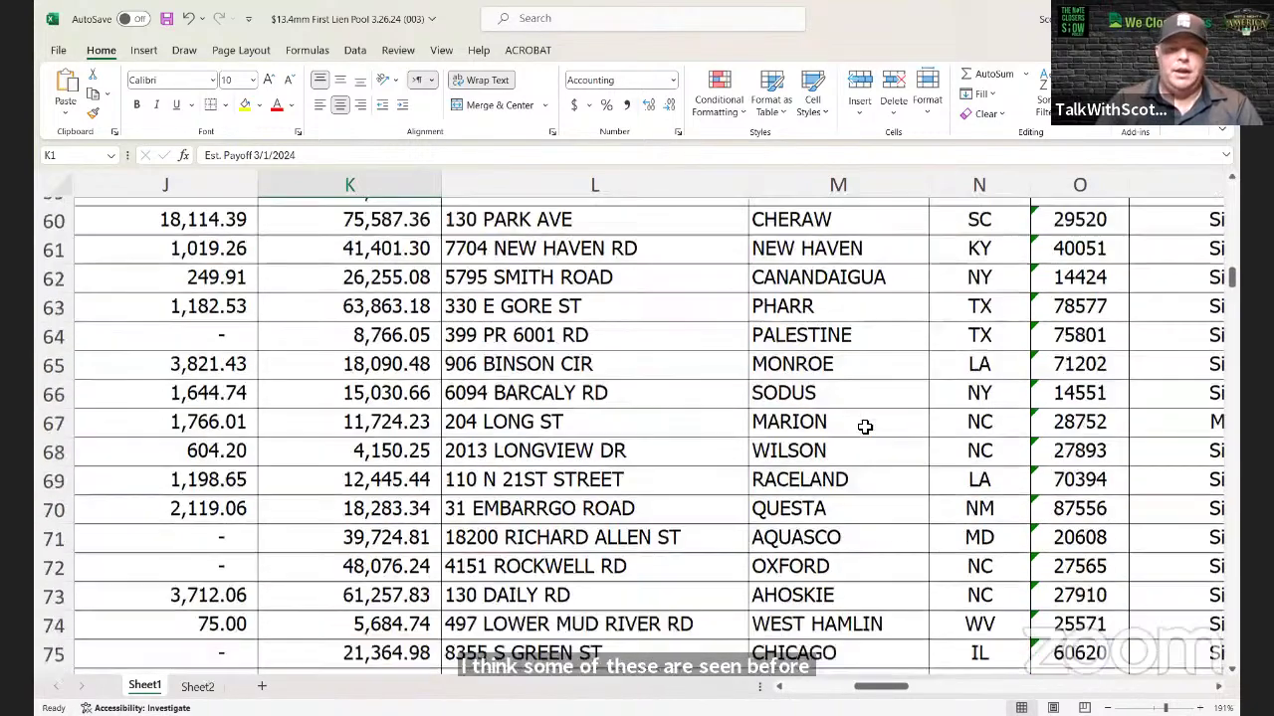
{"action": "scroll", "coordinate": [856, 426], "scroll_direction": "up", "scroll_amount": 11}
{"action": "scroll", "coordinate": [851, 426], "scroll_direction": "up", "scroll_amount": 9}
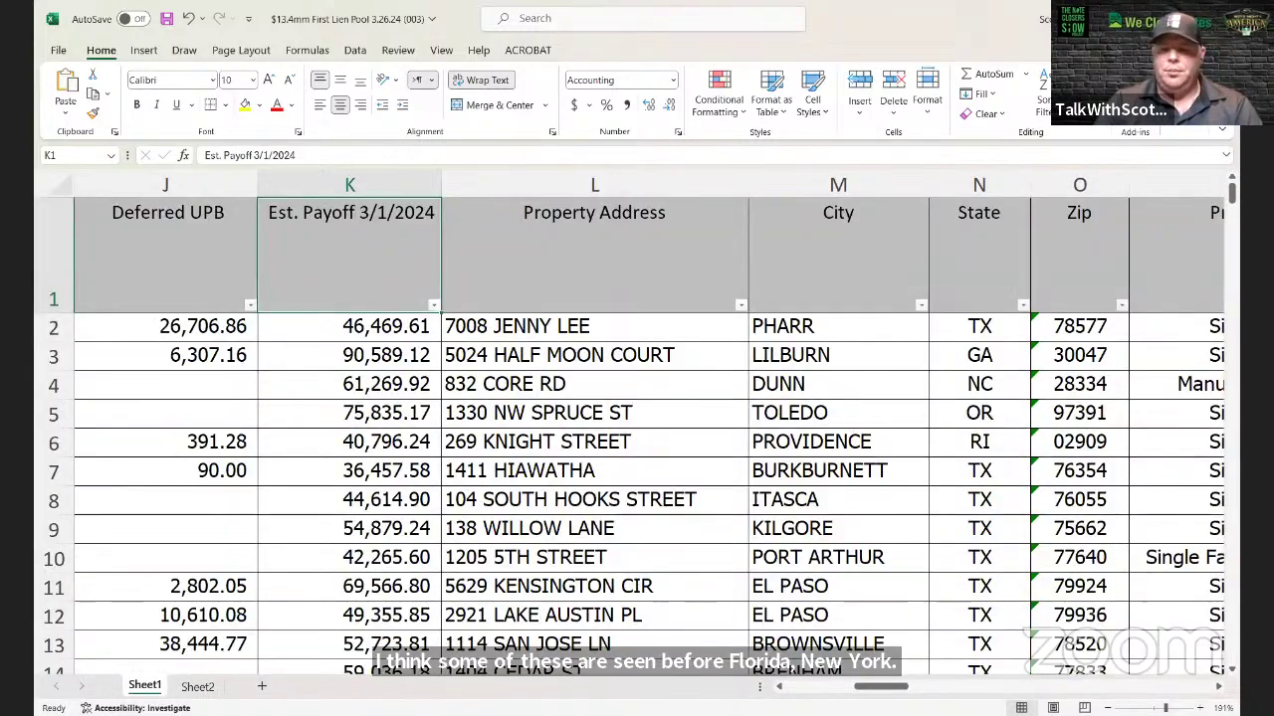
Step: Check which property types the Property Type filter lists without filtering, and select the AVM Value and Link header
{"action": "scroll", "coordinate": [647, 428], "scroll_direction": "right", "scroll_amount": 3}
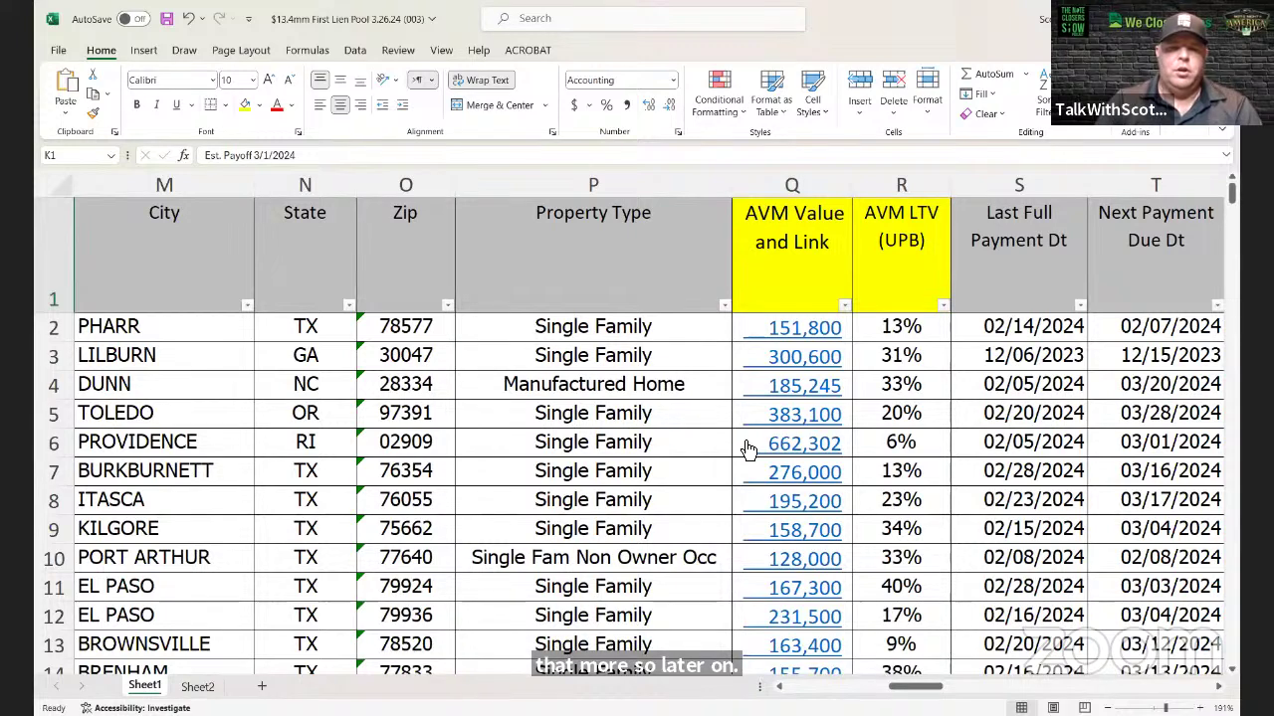
{"action": "left_click", "coordinate": [724, 305]}
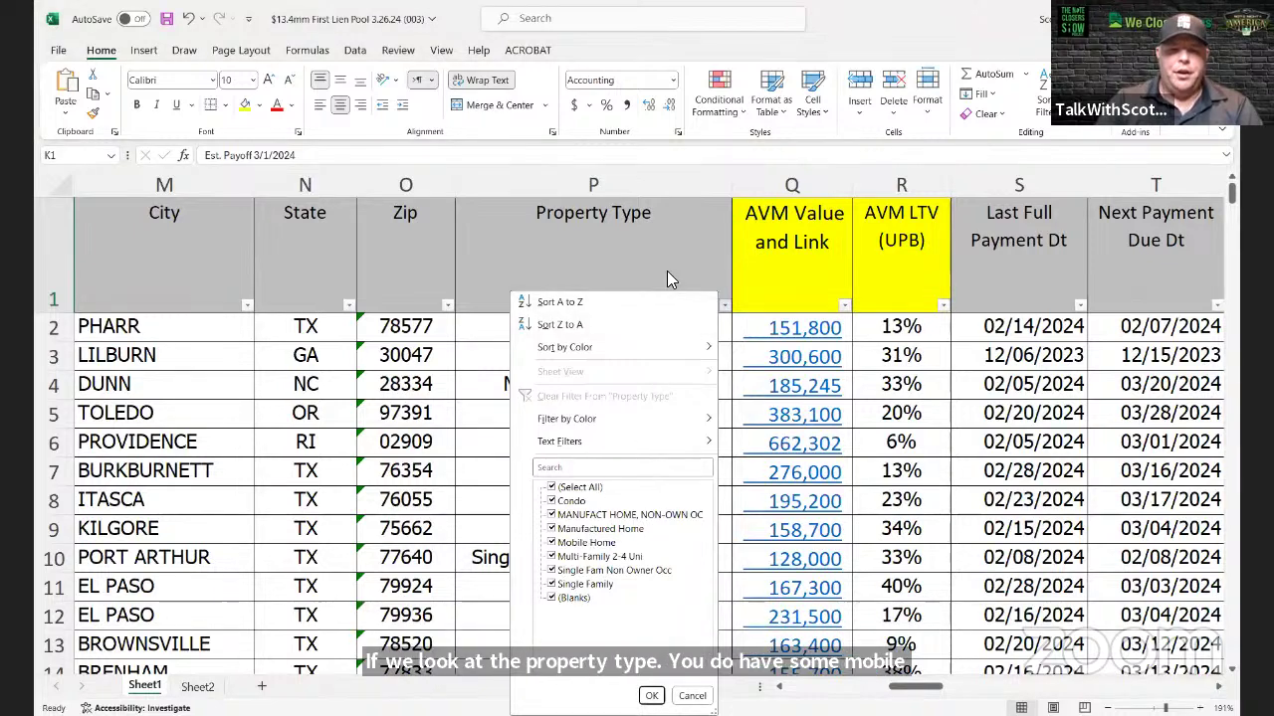
{"action": "left_click", "coordinate": [780, 277]}
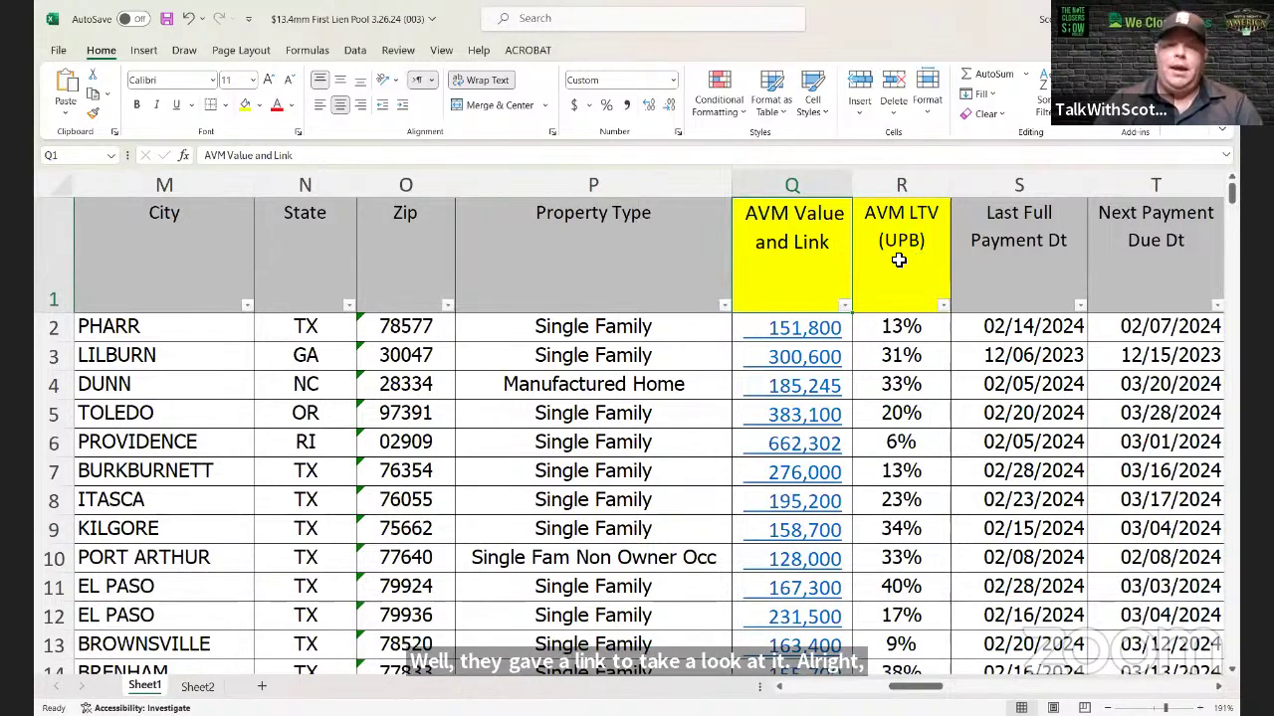
Step: Examine the full range of percentages in the AVM LTV (UPB) filter list, and close it without filtering
{"action": "left_click", "coordinate": [944, 304]}
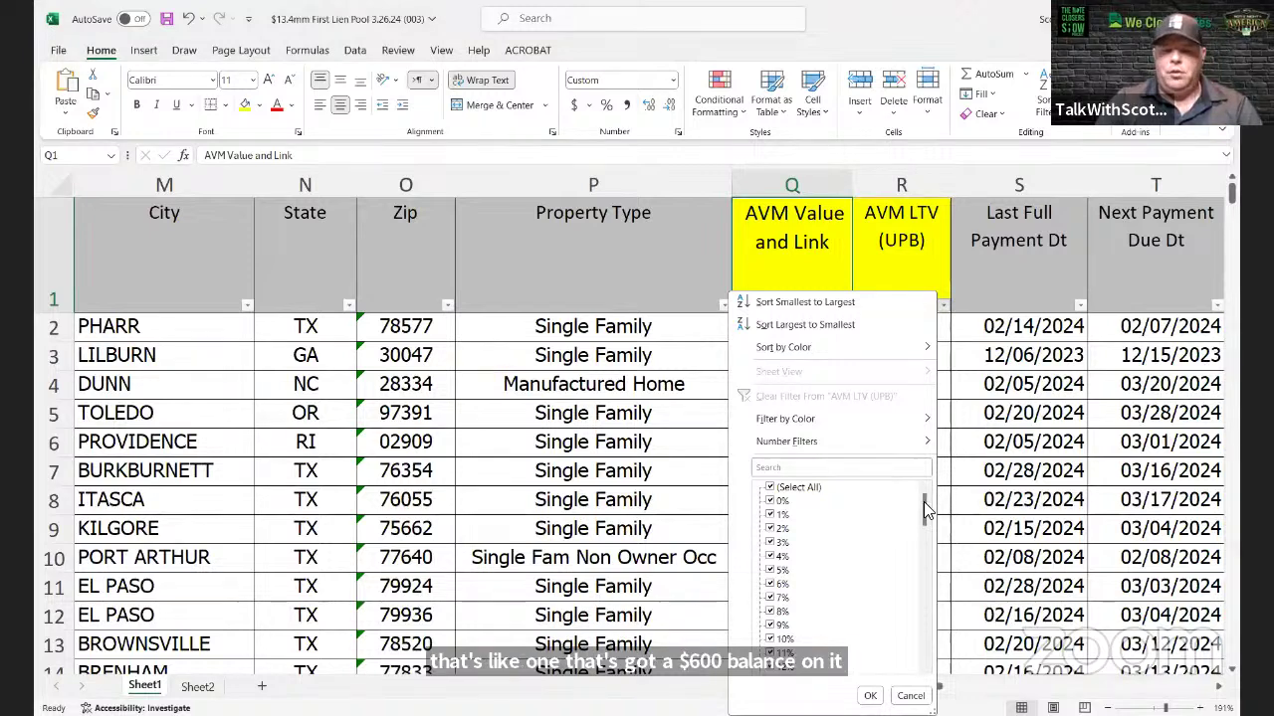
{"action": "left_click_drag", "start_coordinate": [924, 509], "coordinate": [924, 645]}
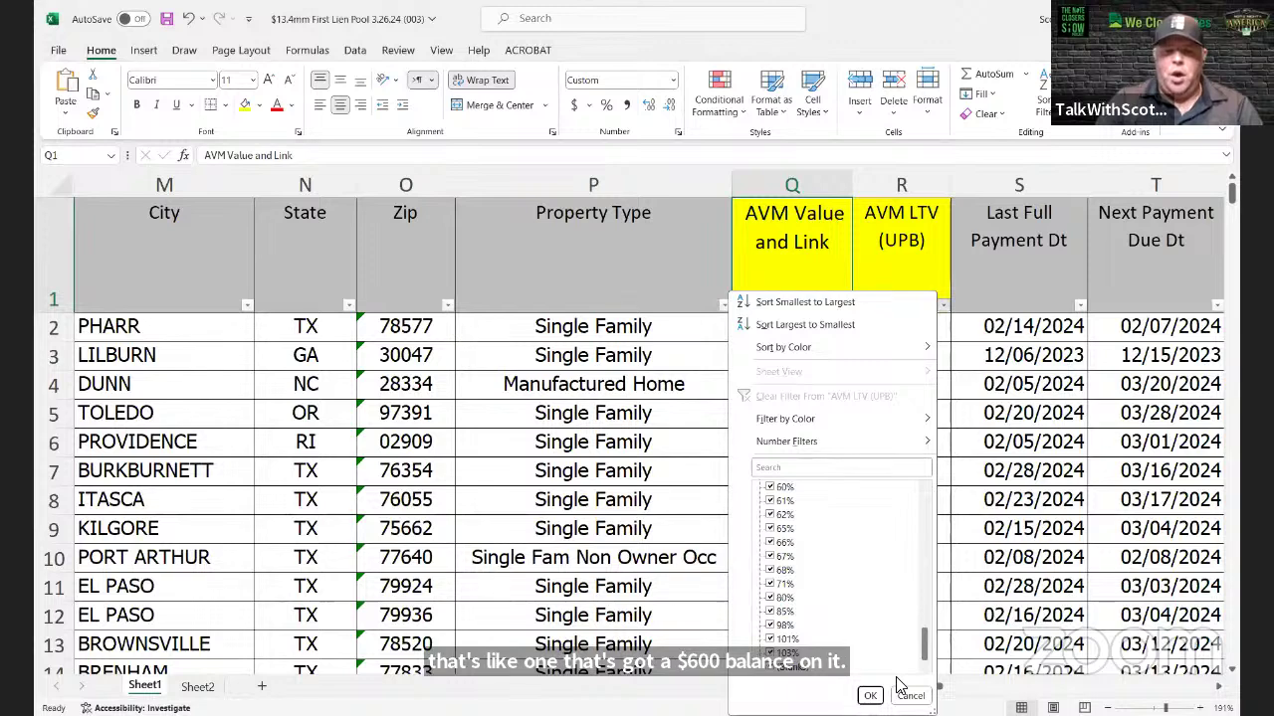
{"action": "left_click_drag", "start_coordinate": [923, 645], "coordinate": [923, 497]}
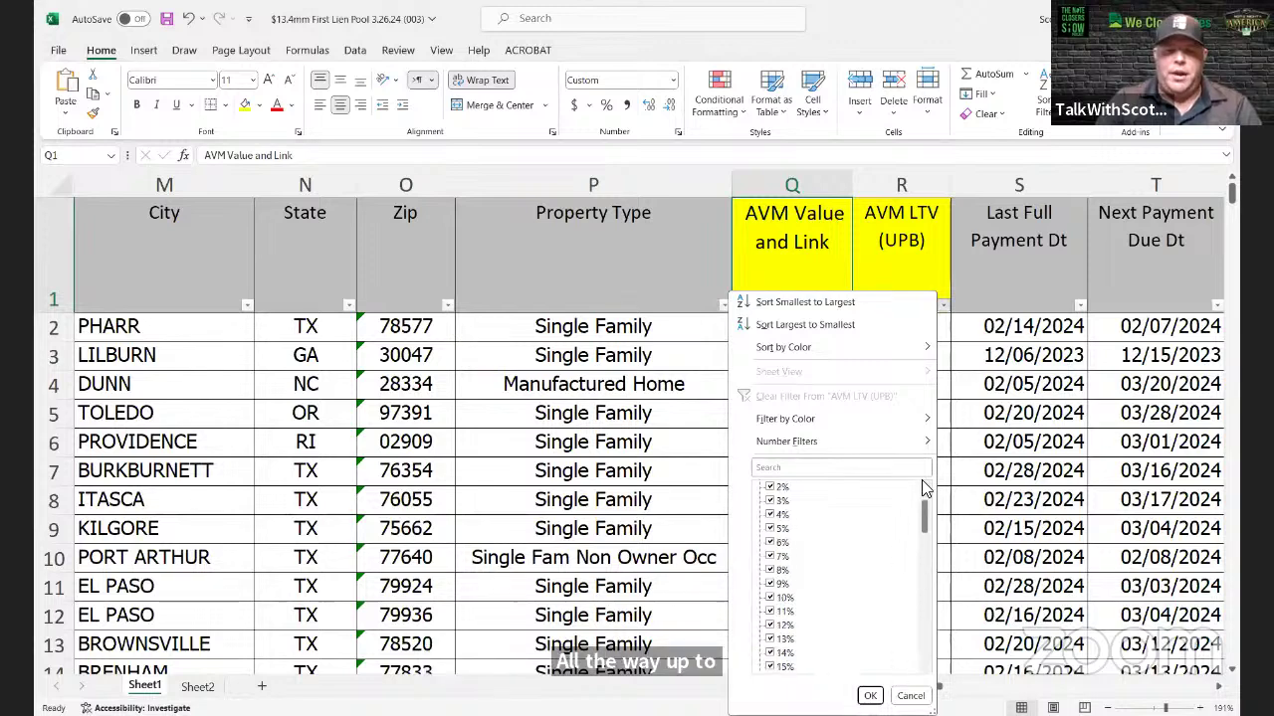
{"action": "left_click", "coordinate": [993, 232]}
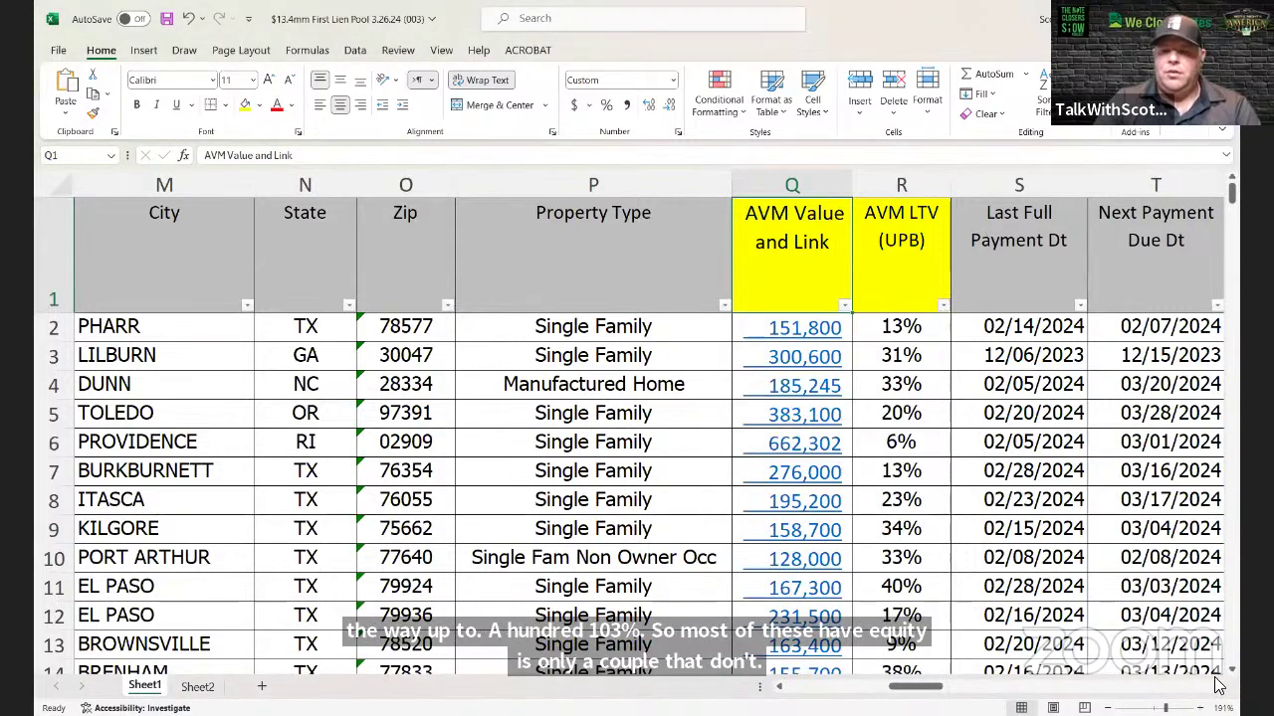
Step: Check which years the Last Full Payment Dt filter lists without filtering, and select the Next Payment Due Dt header
{"action": "scroll", "coordinate": [1224, 692], "scroll_direction": "right", "scroll_amount": 2}
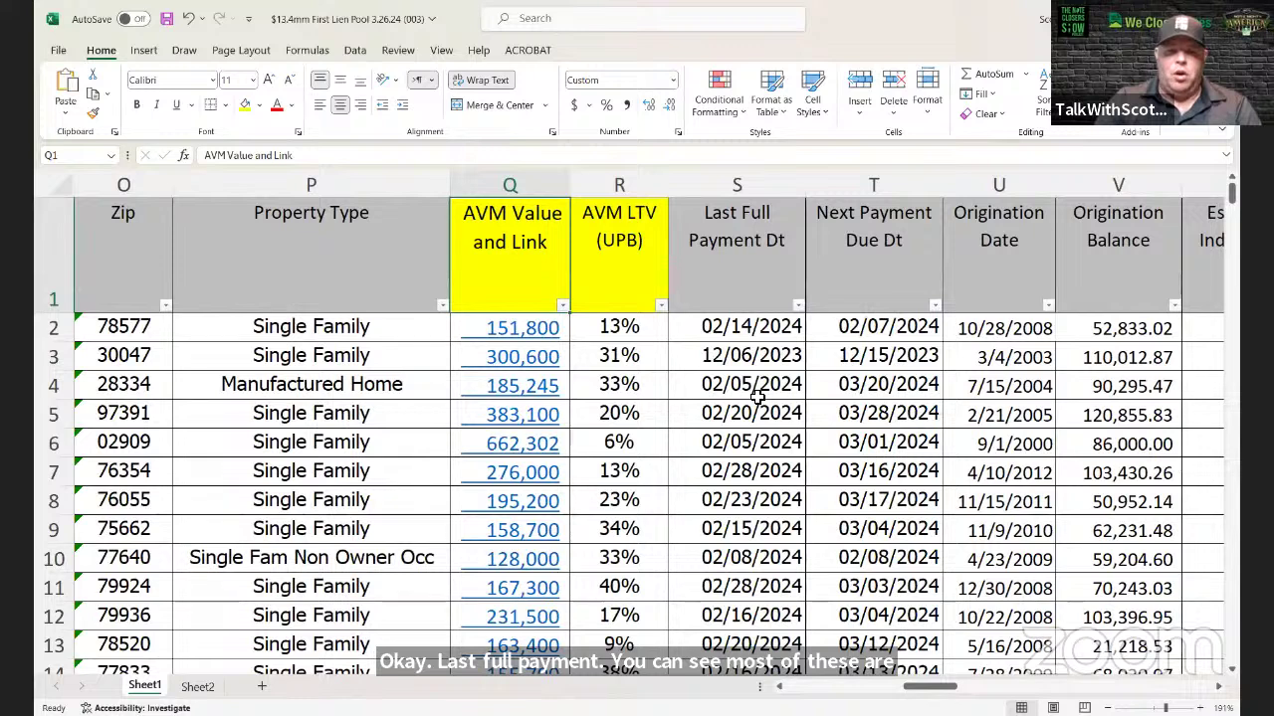
{"action": "left_click", "coordinate": [797, 305]}
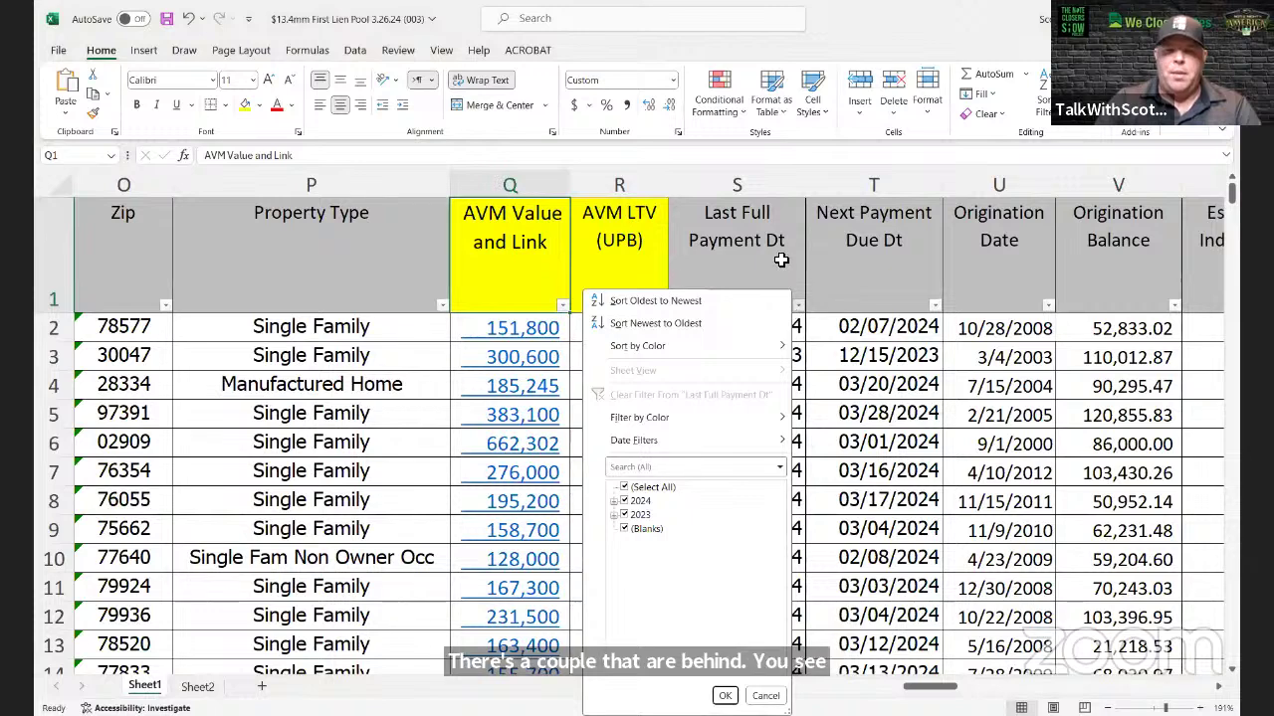
{"action": "left_click", "coordinate": [866, 265]}
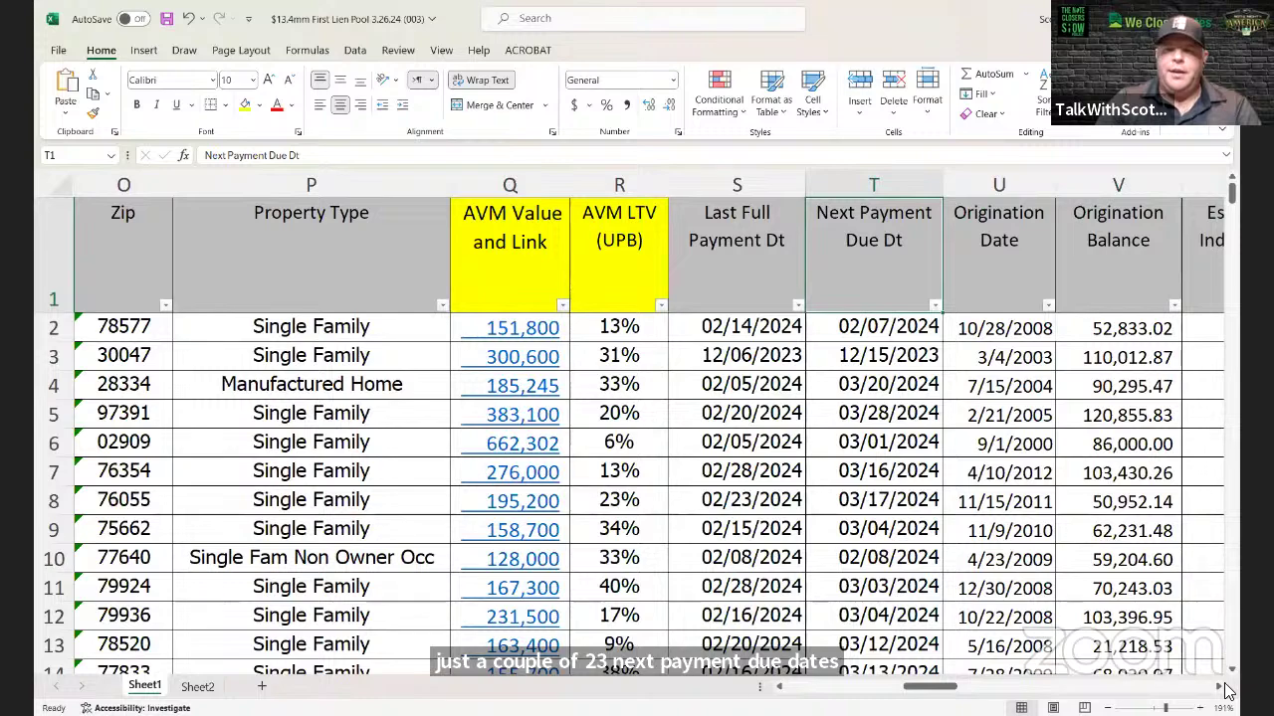
Step: Fill the entire Current PI column with green
{"action": "scroll", "coordinate": [1218, 691], "scroll_direction": "right", "scroll_amount": 3}
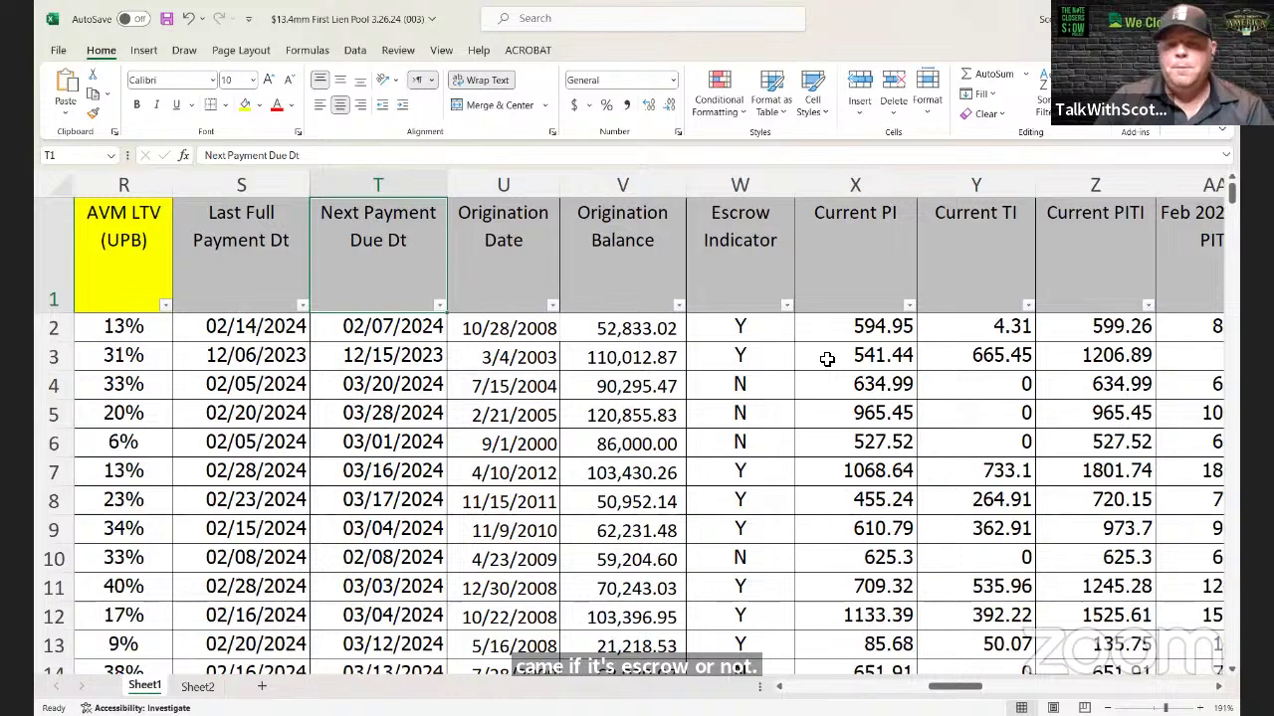
{"action": "left_click", "coordinate": [836, 264]}
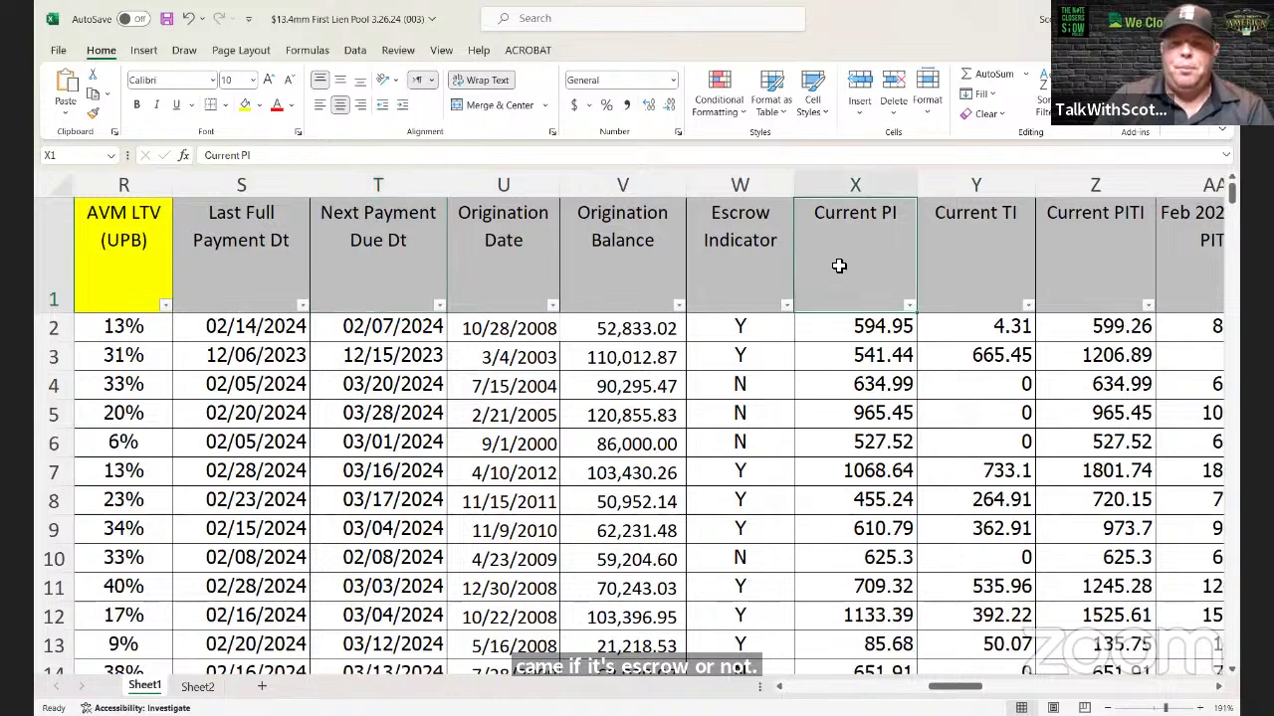
{"action": "left_click", "coordinate": [855, 181]}
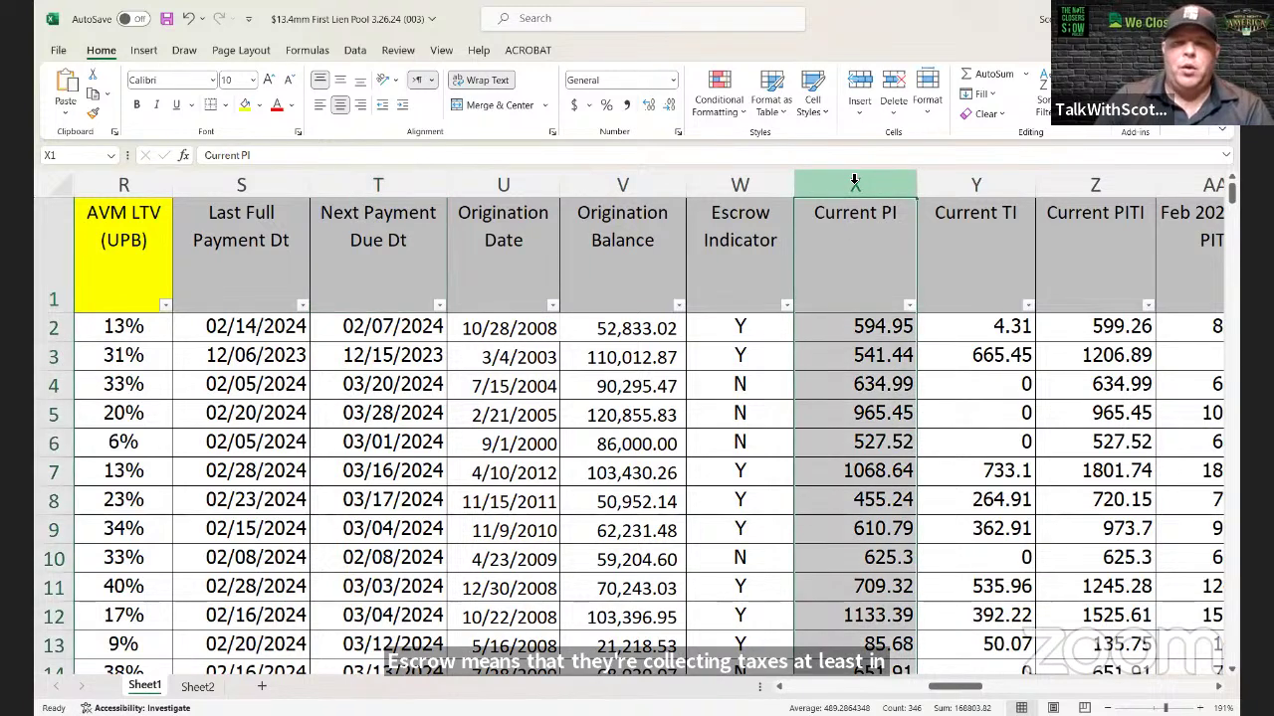
{"action": "left_click", "coordinate": [261, 105]}
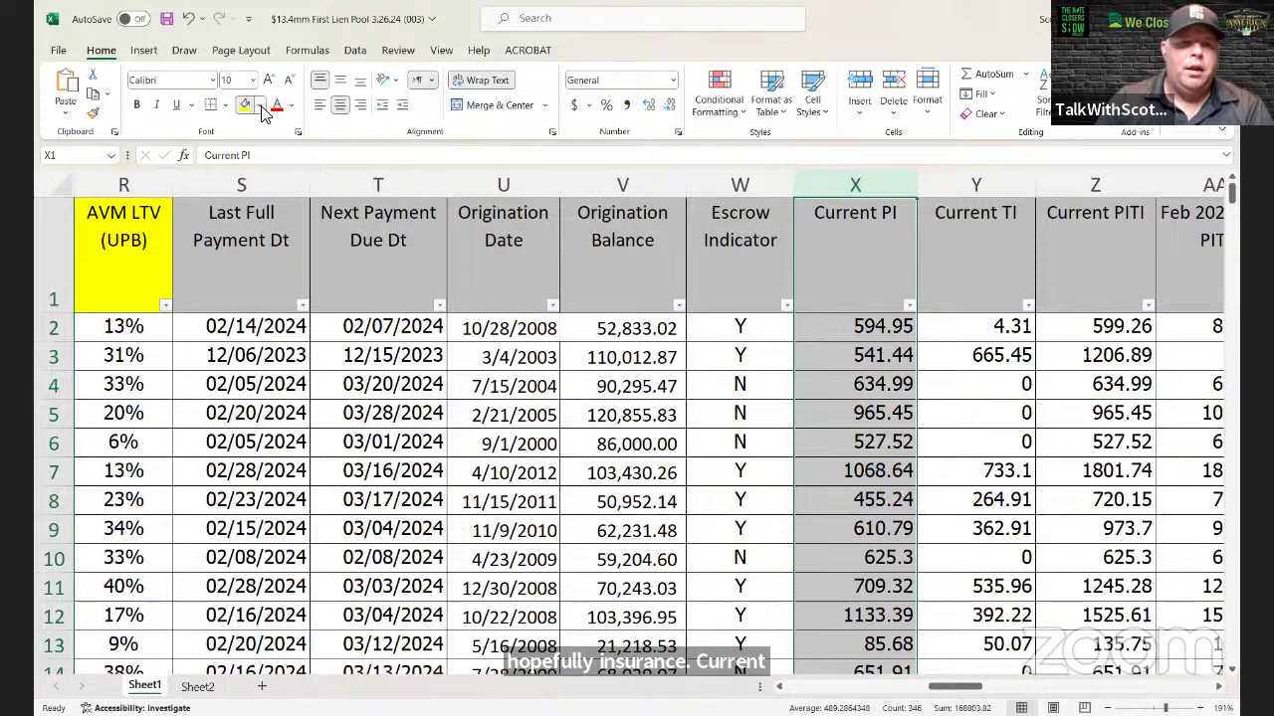
{"action": "left_click", "coordinate": [292, 253]}
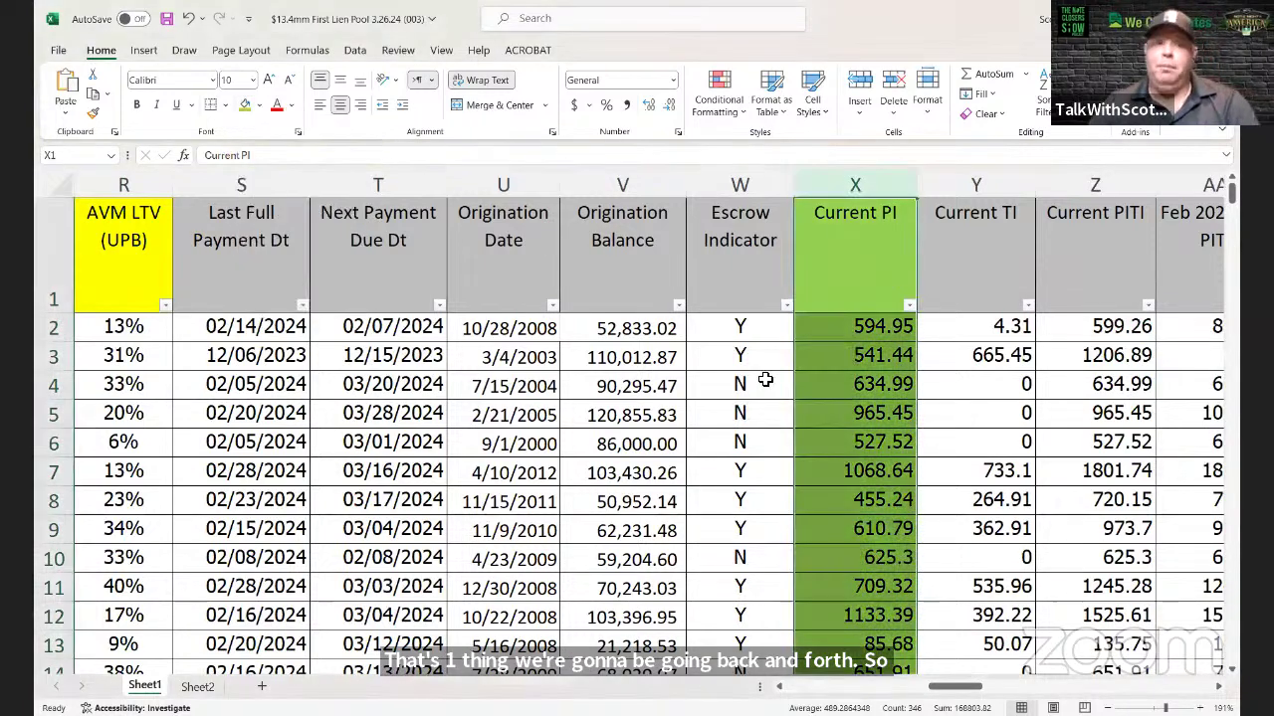
Step: Review the Current TI and Current PITI columns by selecting each header
{"action": "left_click", "coordinate": [973, 287]}
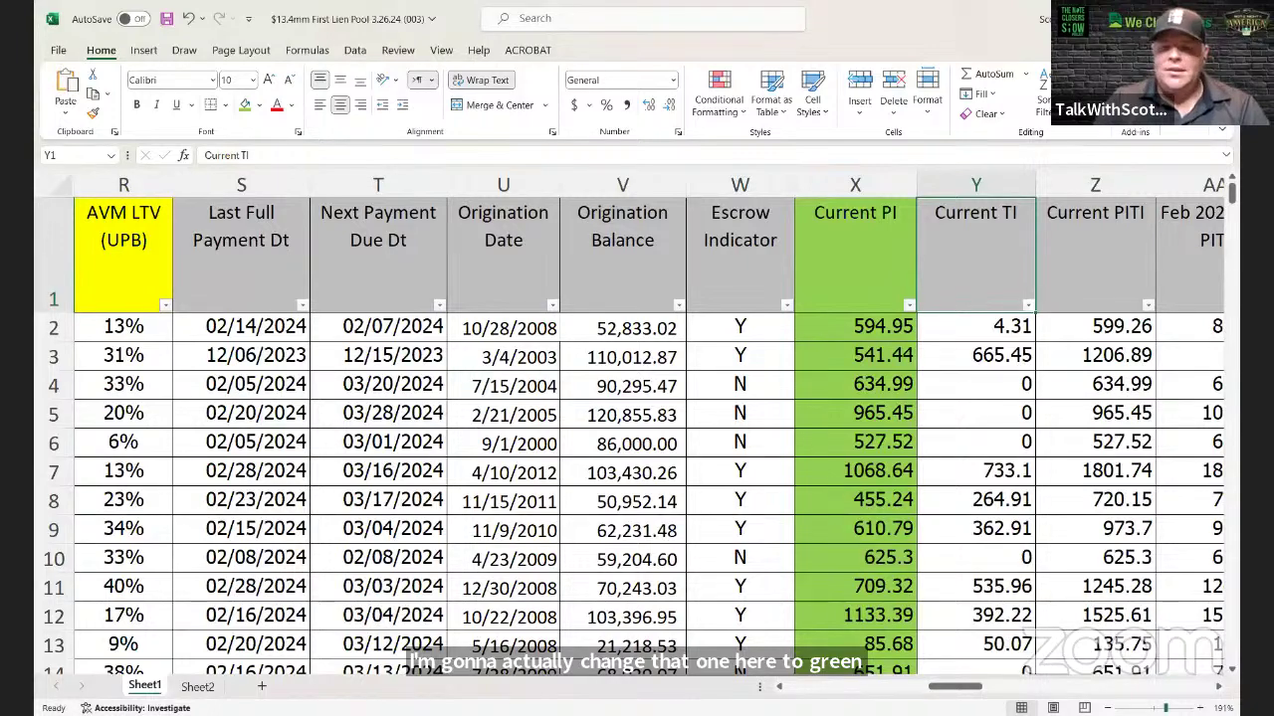
{"action": "left_click", "coordinate": [1218, 686]}
{"action": "left_click", "coordinate": [1218, 687]}
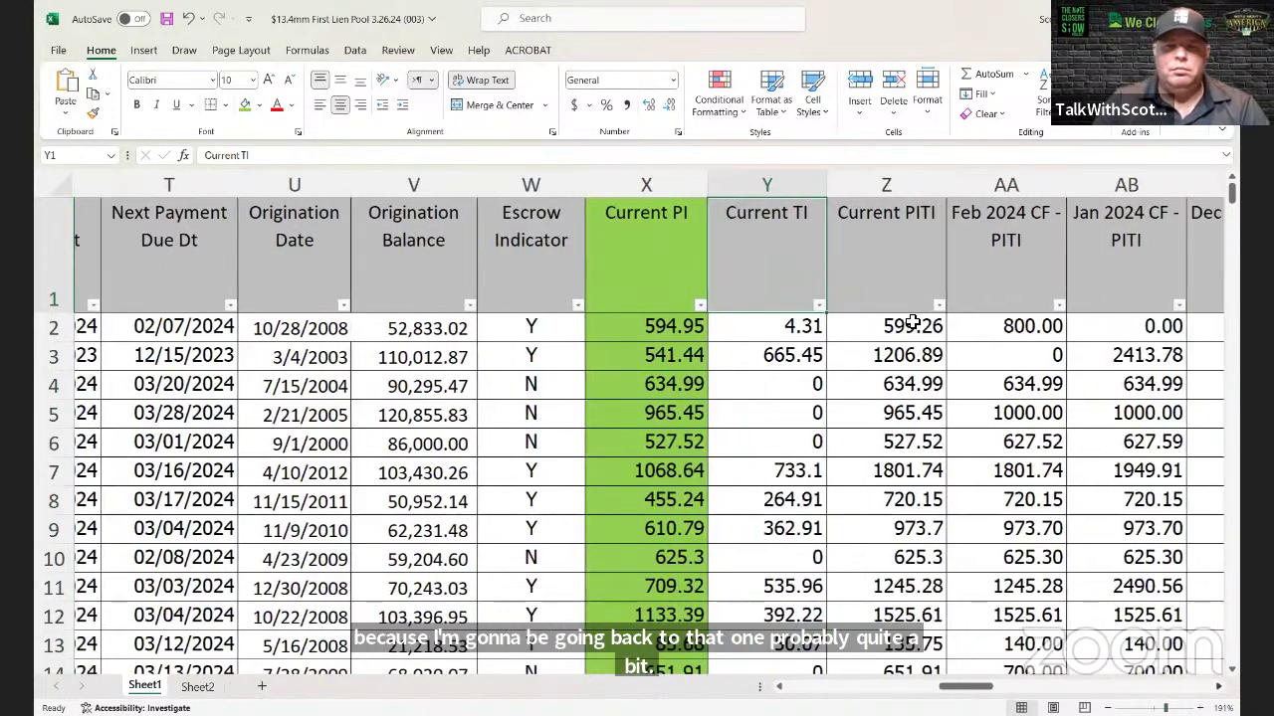
{"action": "left_click", "coordinate": [876, 291]}
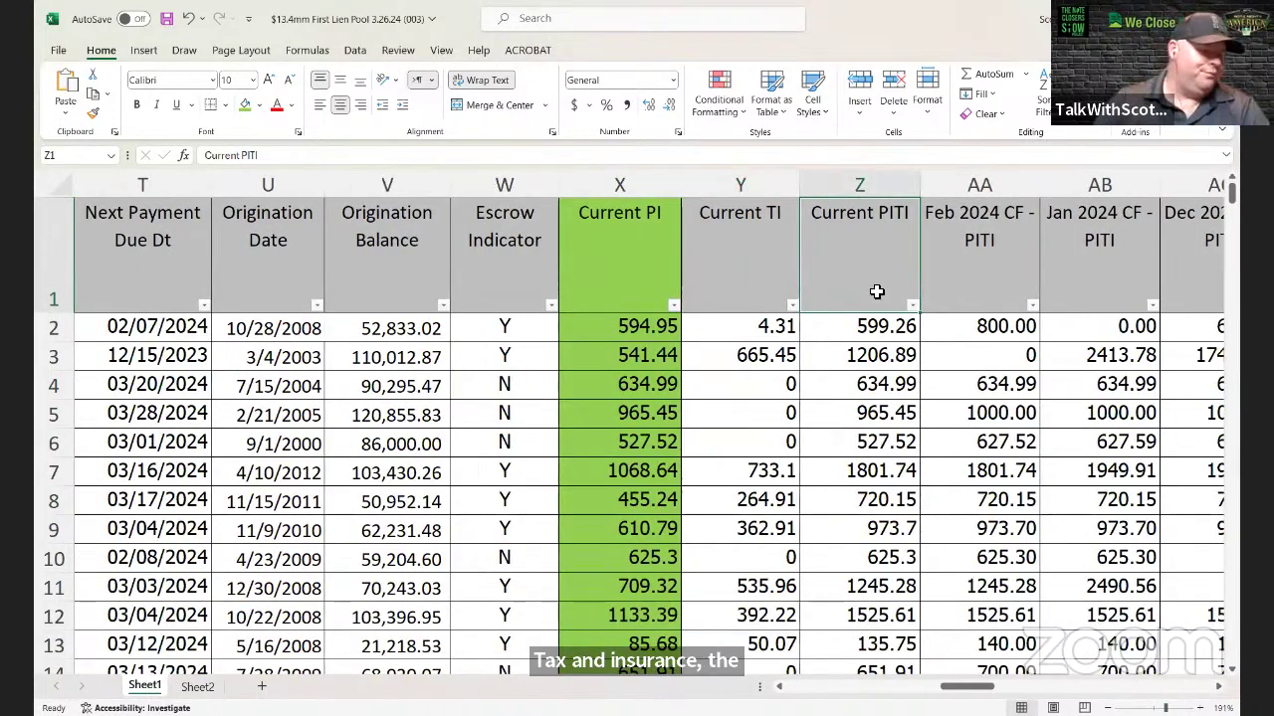
Step: Look across the monthly CF - PITI columns from Feb 2024 back to Mar 2023, selecting the first and last headers
{"action": "left_click", "coordinate": [977, 288]}
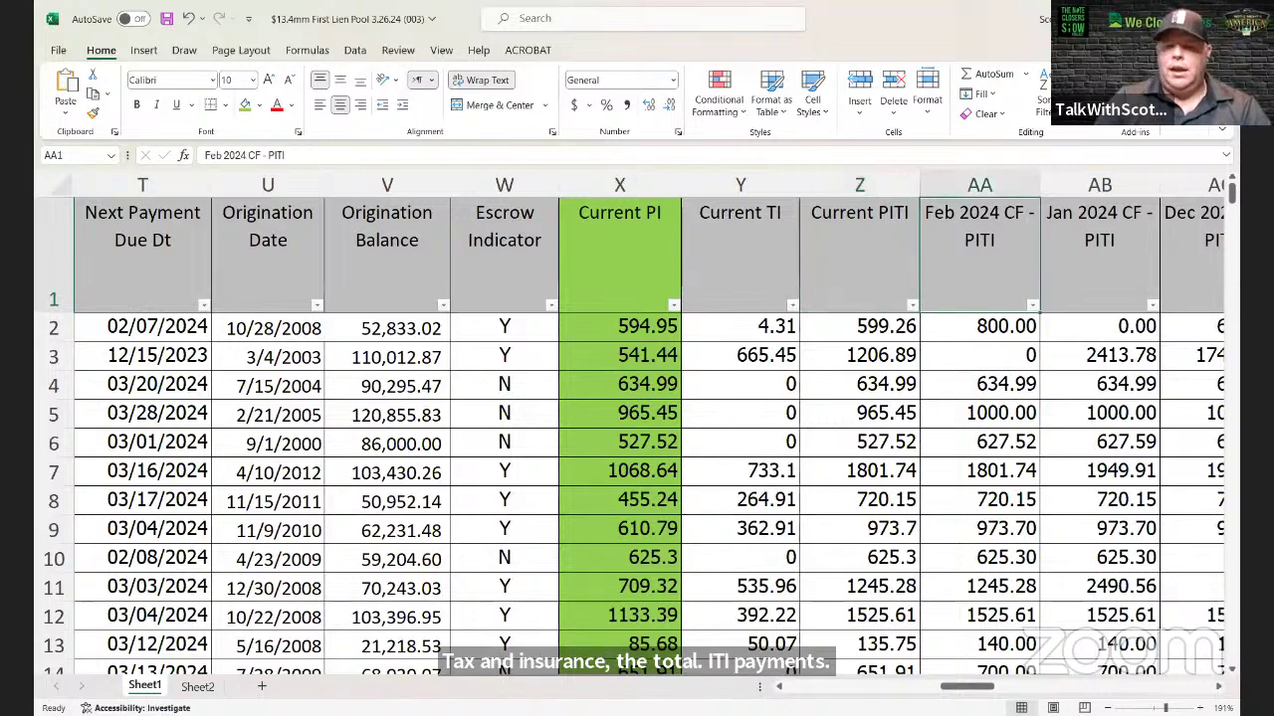
{"action": "scroll", "coordinate": [650, 431], "scroll_direction": "right", "scroll_amount": 4}
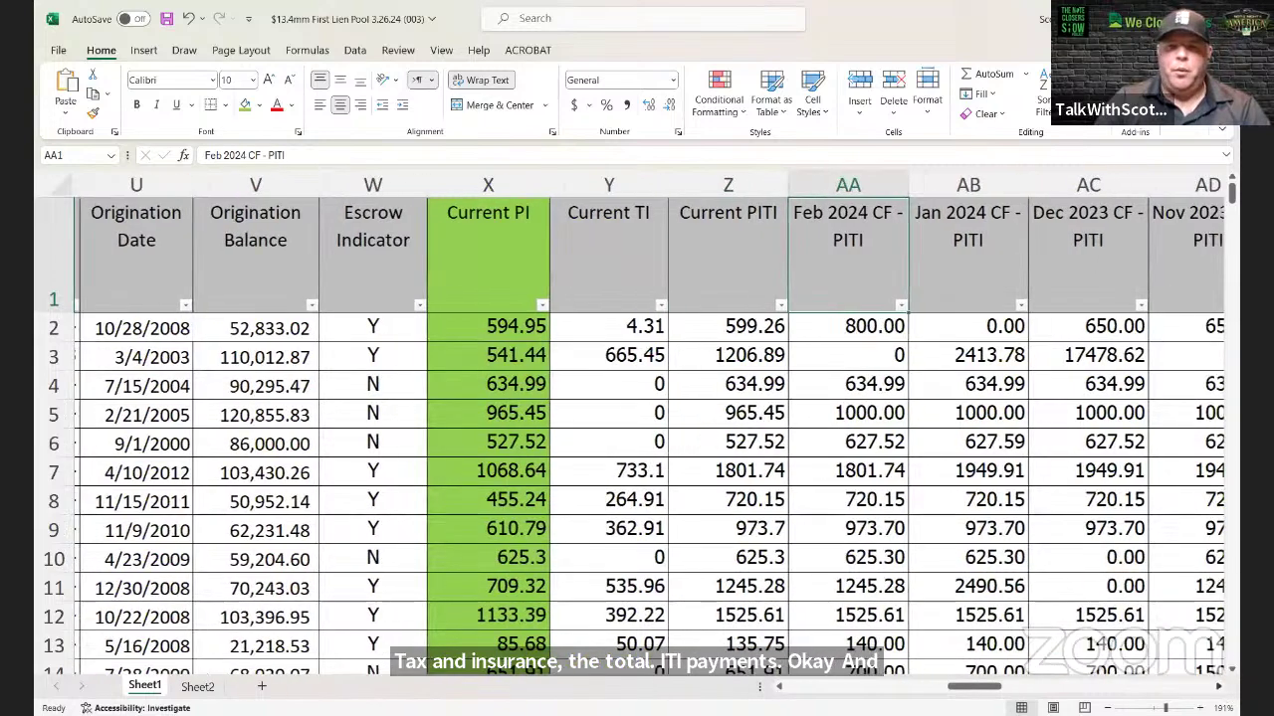
{"action": "scroll", "coordinate": [650, 431], "scroll_direction": "right", "scroll_amount": 3}
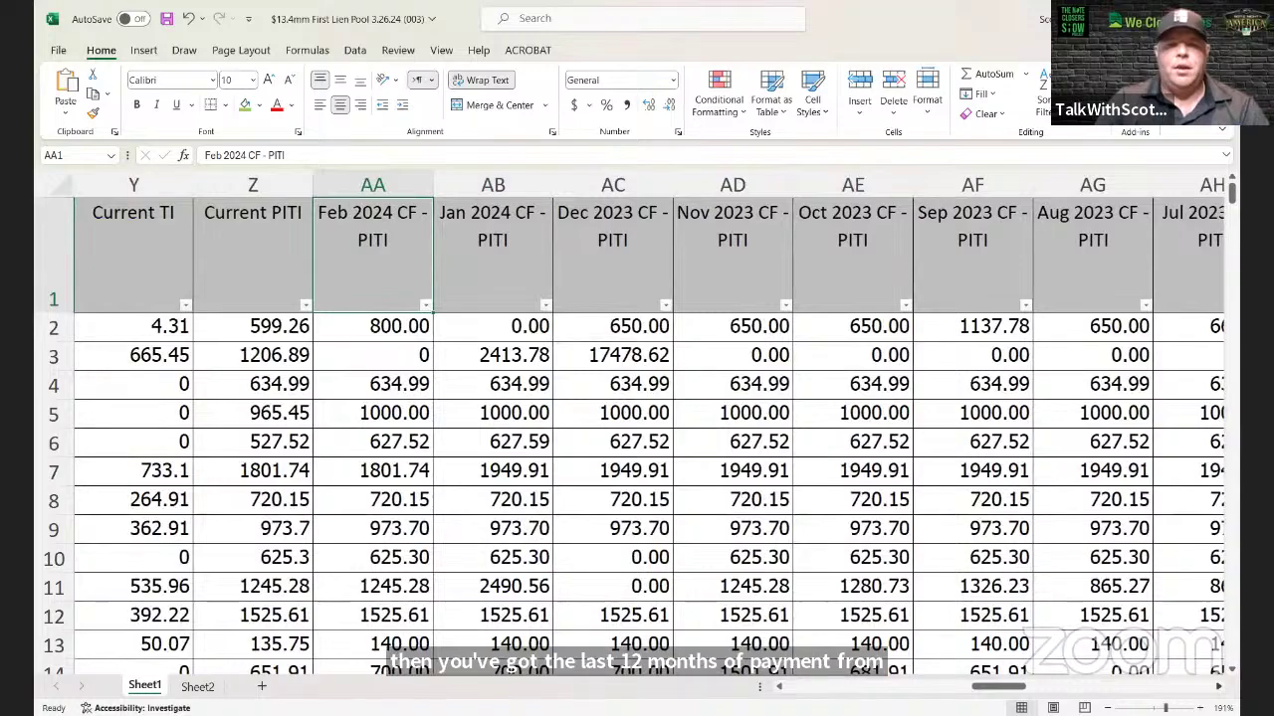
{"action": "scroll", "coordinate": [650, 431], "scroll_direction": "right", "scroll_amount": 1}
{"action": "scroll", "coordinate": [869, 286], "scroll_direction": "right", "scroll_amount": 6}
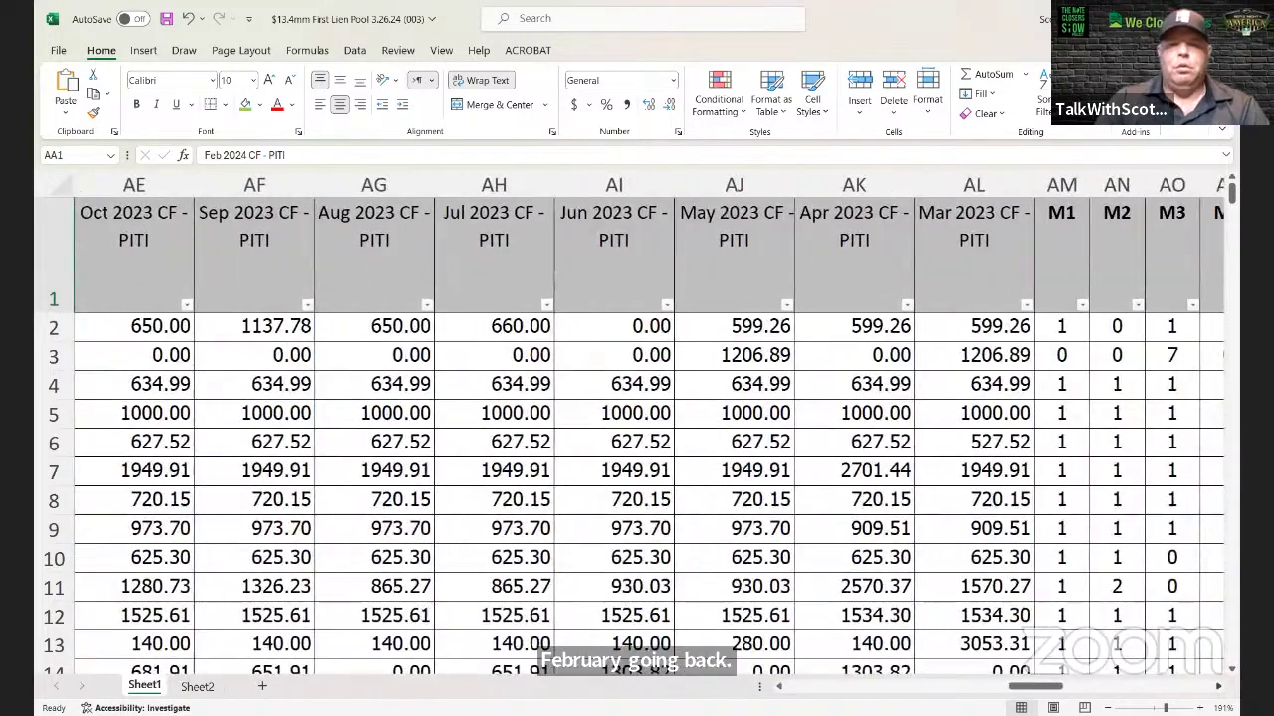
{"action": "left_click", "coordinate": [860, 279]}
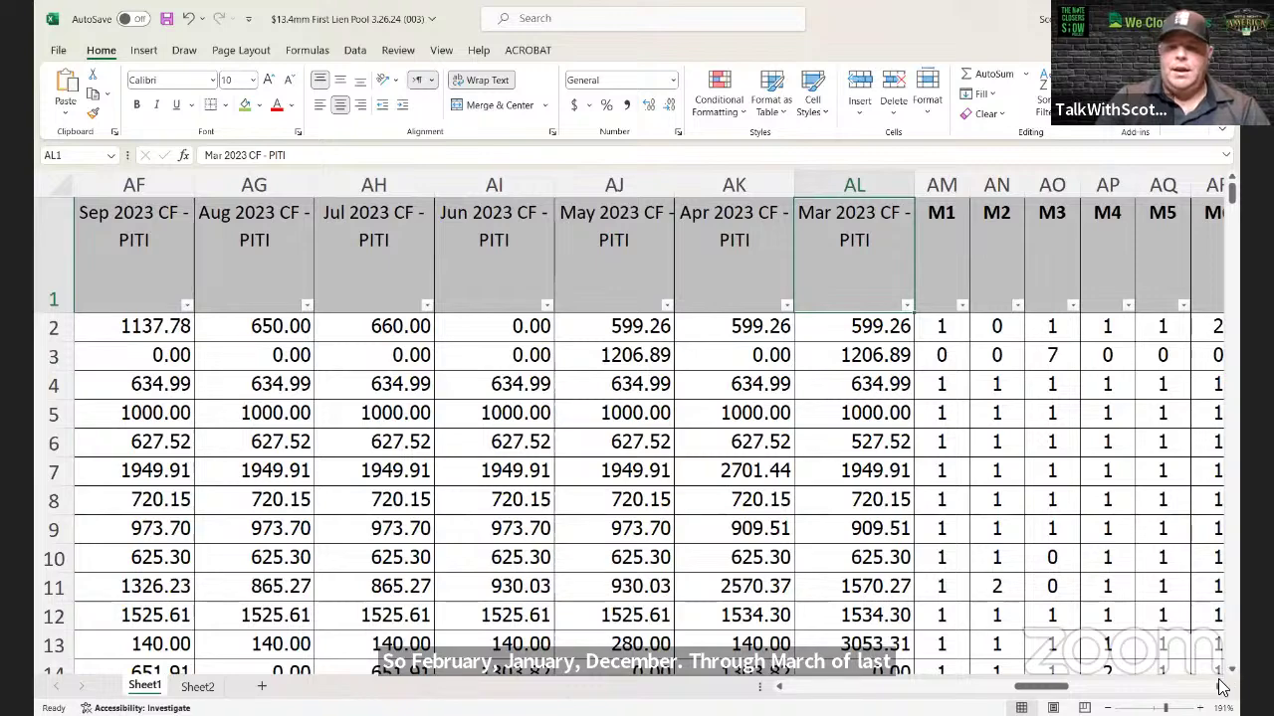
Step: Look across the M1 to M12 columns, and select the Loan Modification Date and Doc Issue 1 columns for review
{"action": "scroll", "coordinate": [1222, 686], "scroll_direction": "right", "scroll_amount": 3}
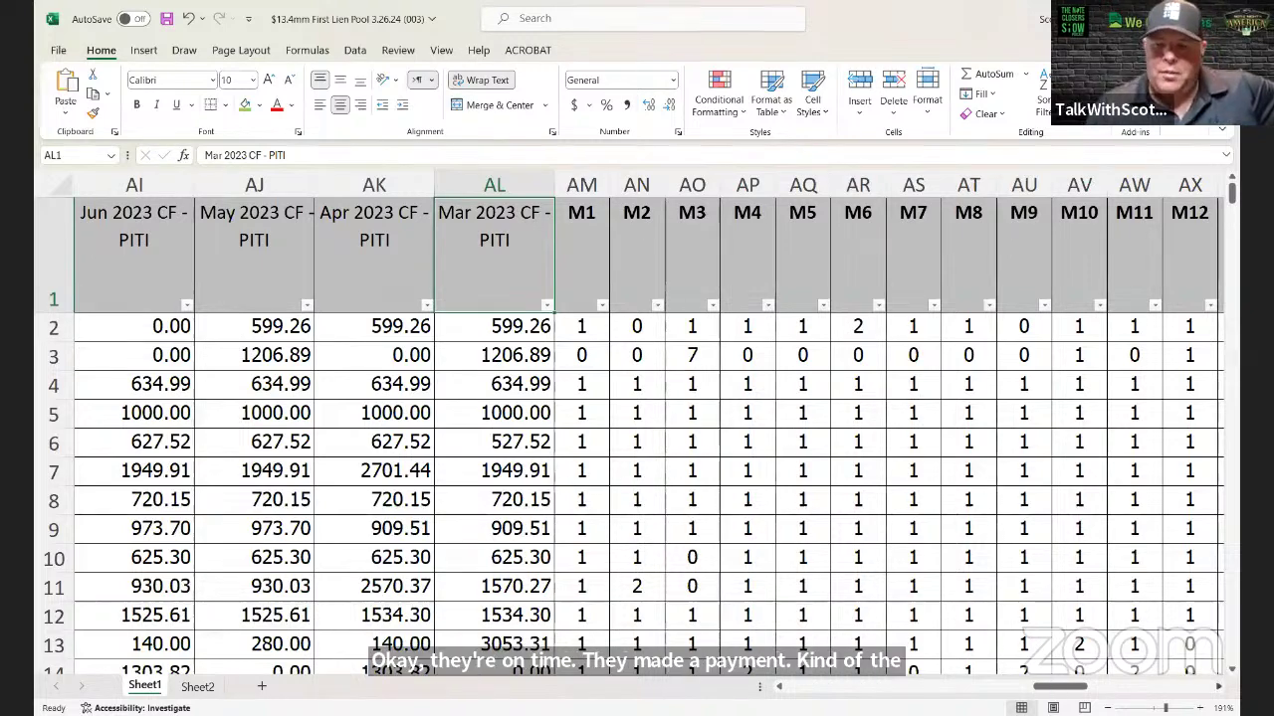
{"action": "scroll", "coordinate": [650, 423], "scroll_direction": "right", "scroll_amount": 6}
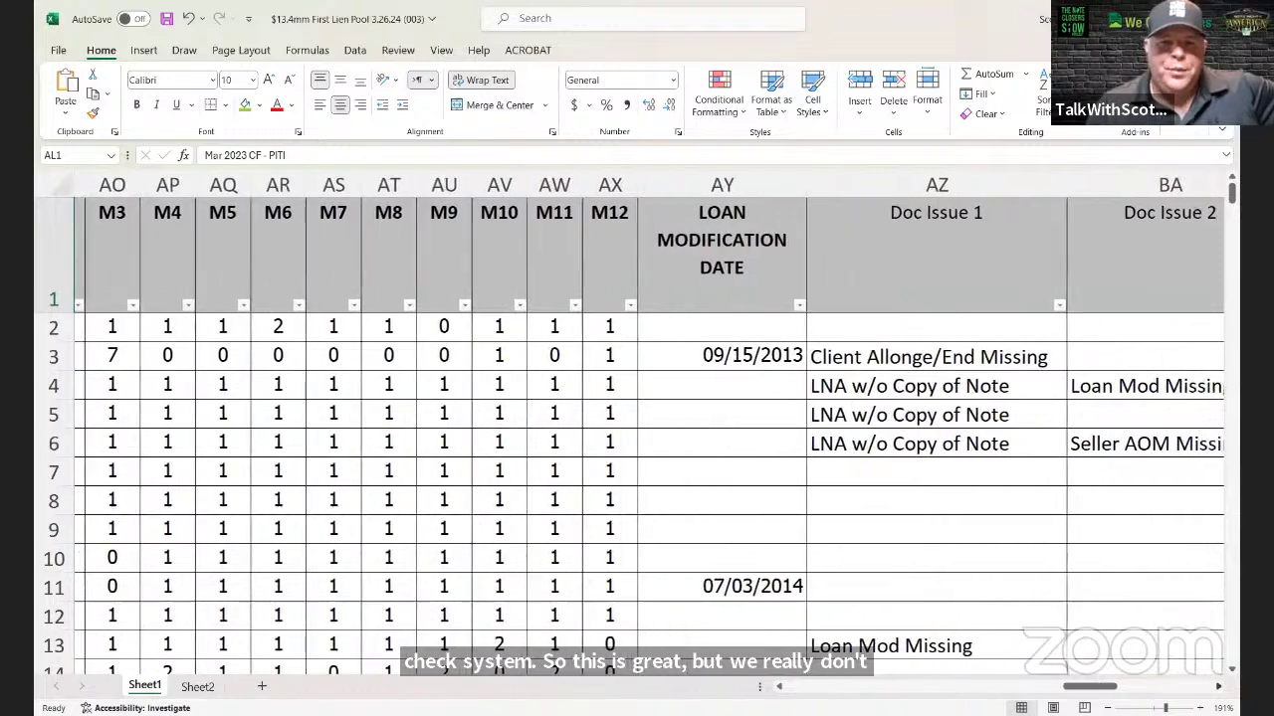
{"action": "scroll", "coordinate": [627, 307], "scroll_direction": "right", "scroll_amount": 1}
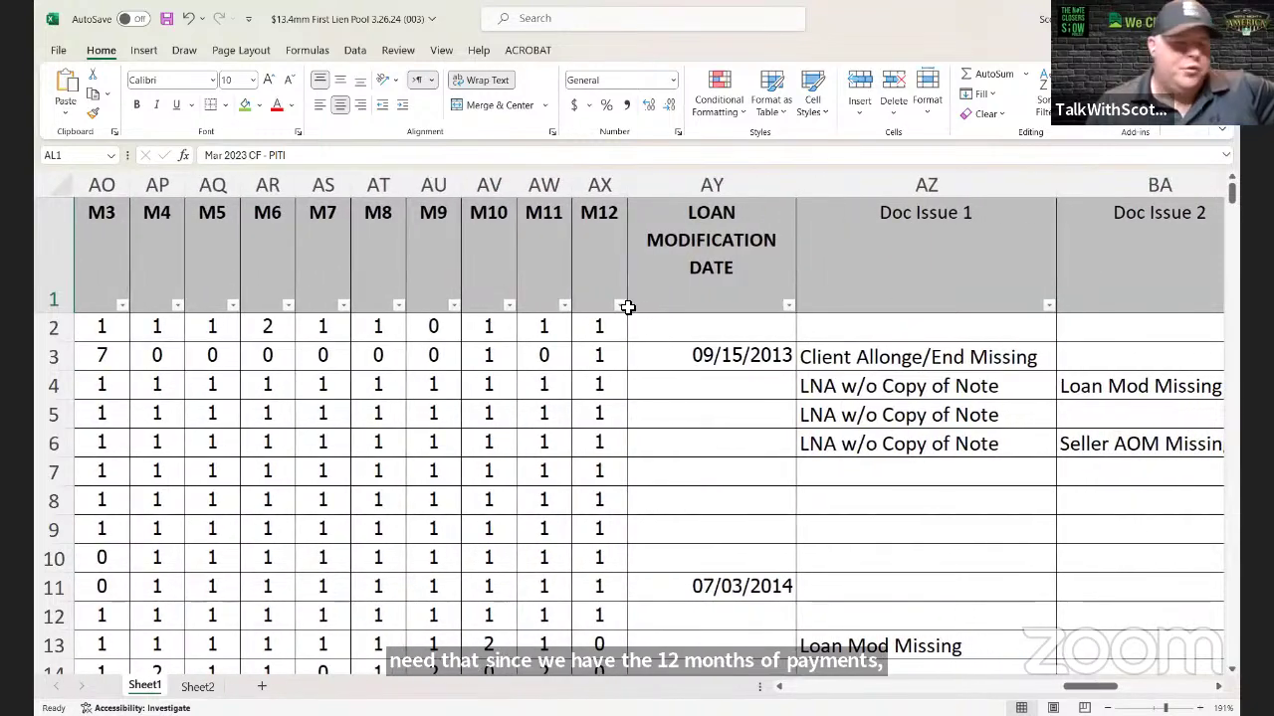
{"action": "left_click", "coordinate": [707, 185]}
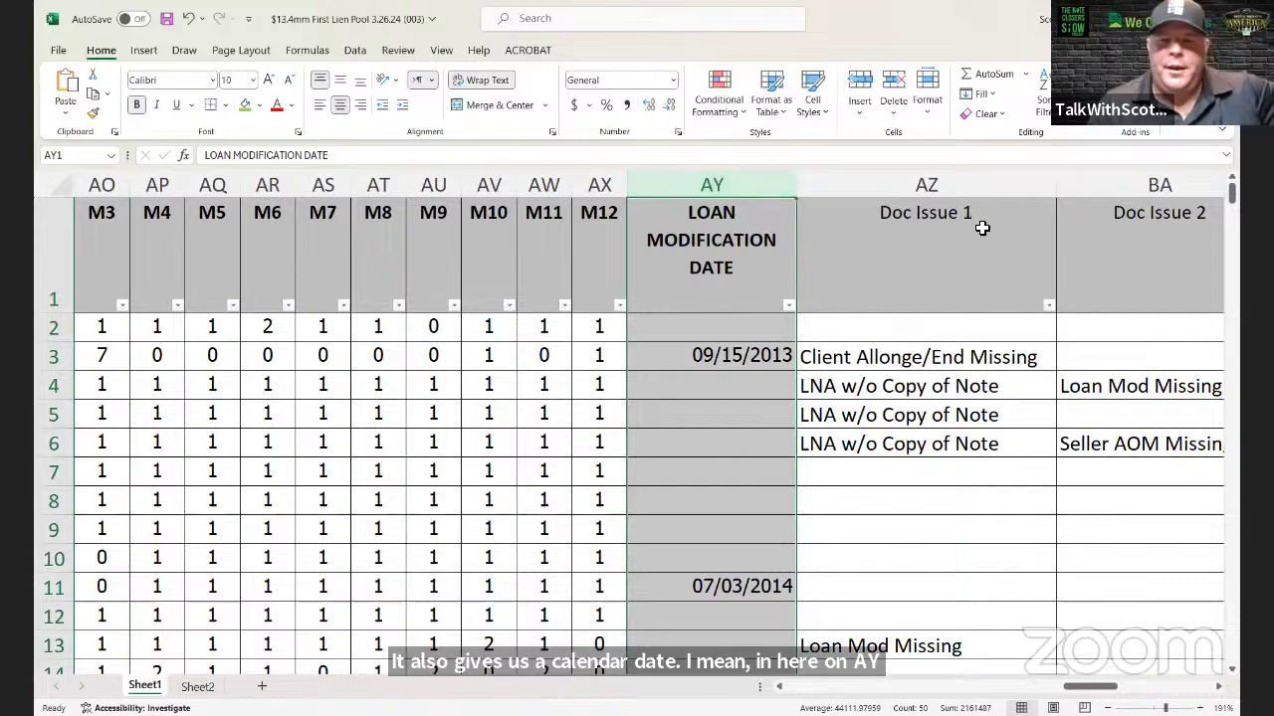
{"action": "left_click_drag", "start_coordinate": [1217, 687], "coordinate": [1218, 689]}
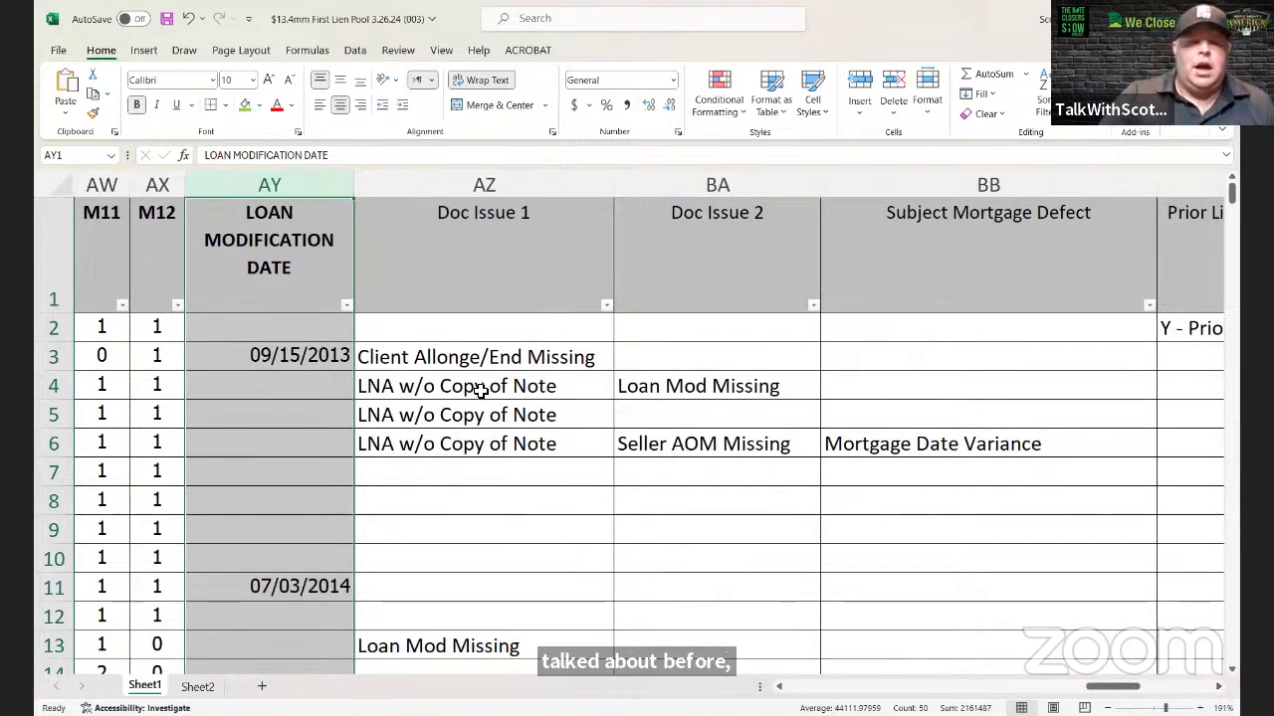
{"action": "left_click", "coordinate": [432, 189]}
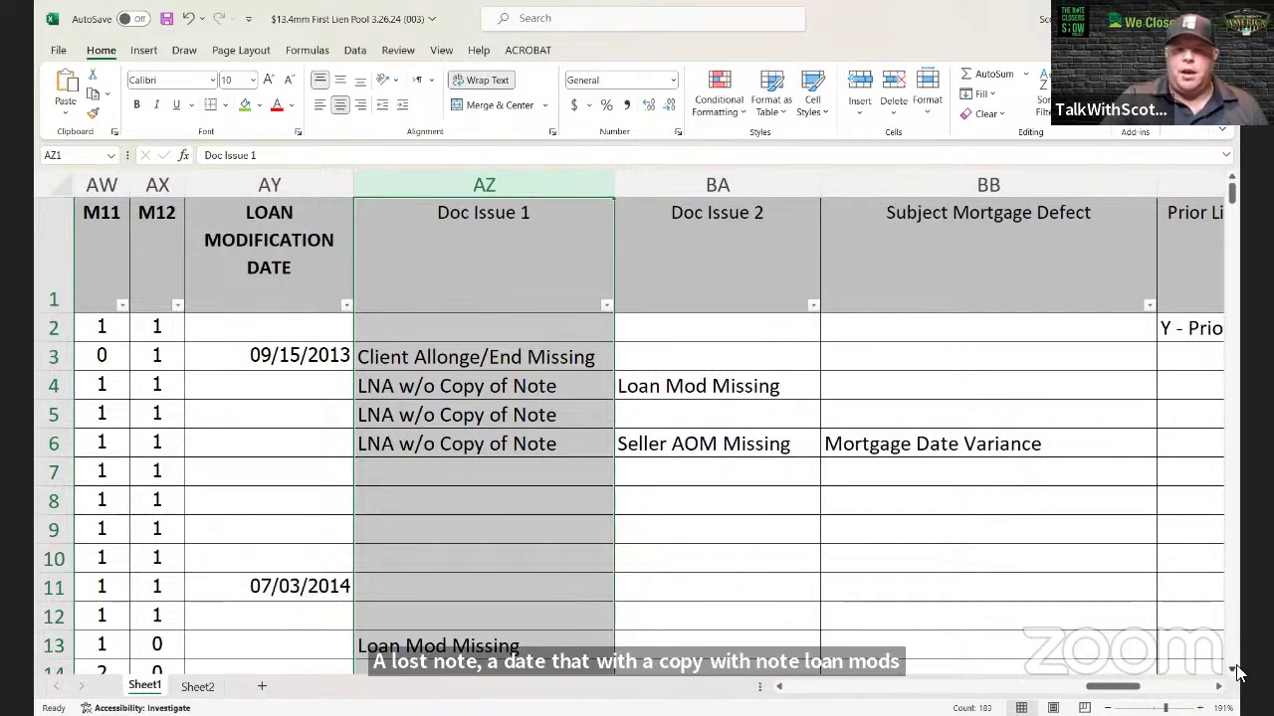
Step: Look through the remaining columns from Doc Issue 2 to WALTV CALC, and check the Missing Origination Deed filter list without filtering
{"action": "scroll", "coordinate": [646, 423], "scroll_direction": "right", "scroll_amount": 5}
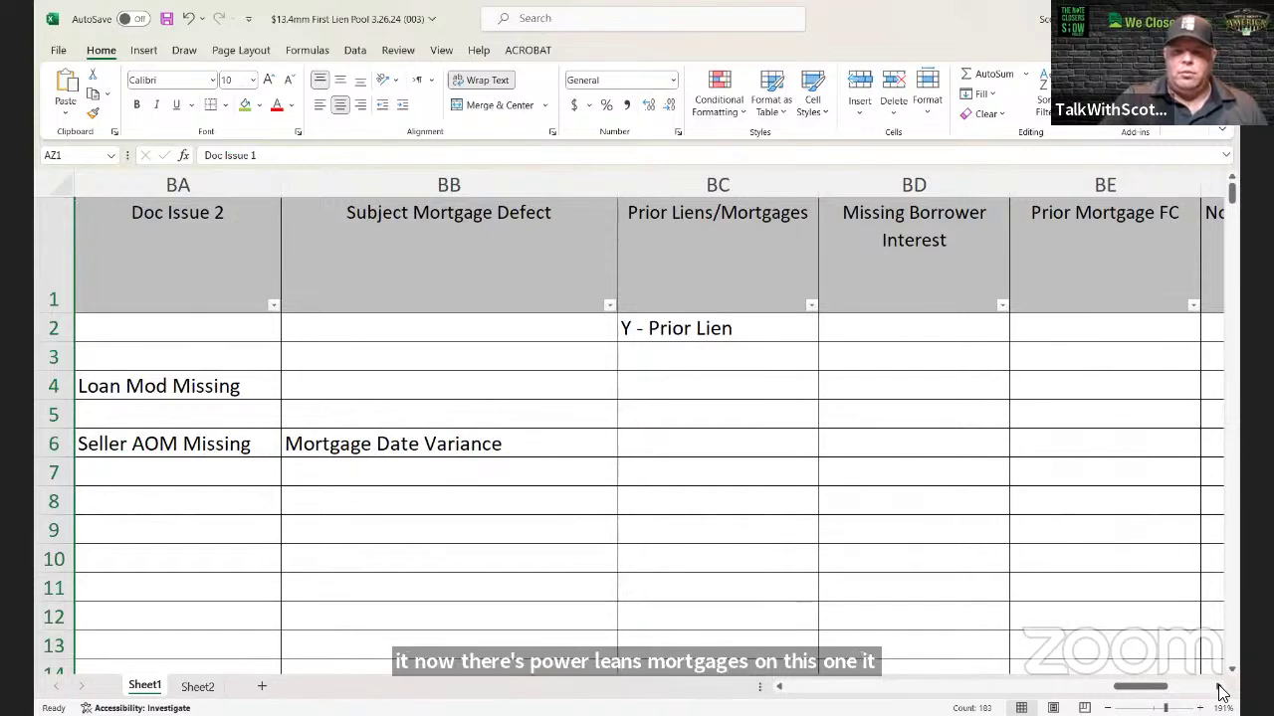
{"action": "scroll", "coordinate": [647, 423], "scroll_direction": "right", "scroll_amount": 5}
{"action": "scroll", "coordinate": [364, 276], "scroll_direction": "right", "scroll_amount": 2}
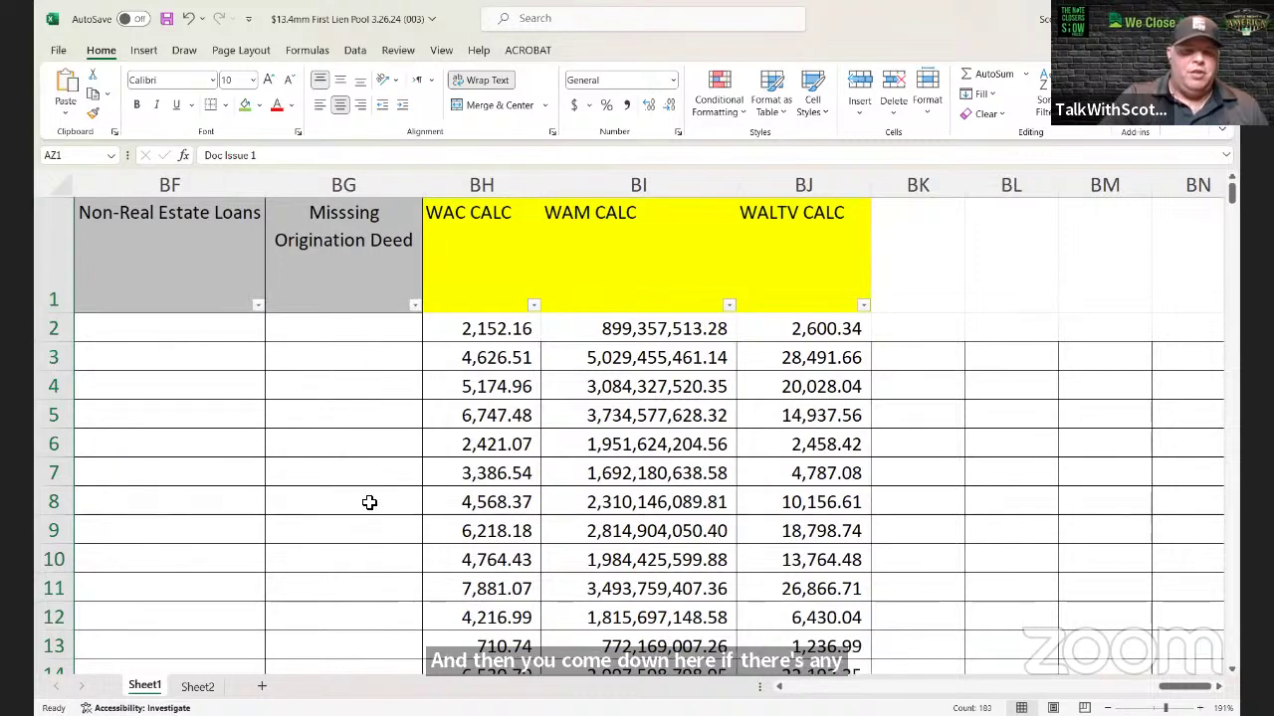
{"action": "left_click", "coordinate": [414, 305]}
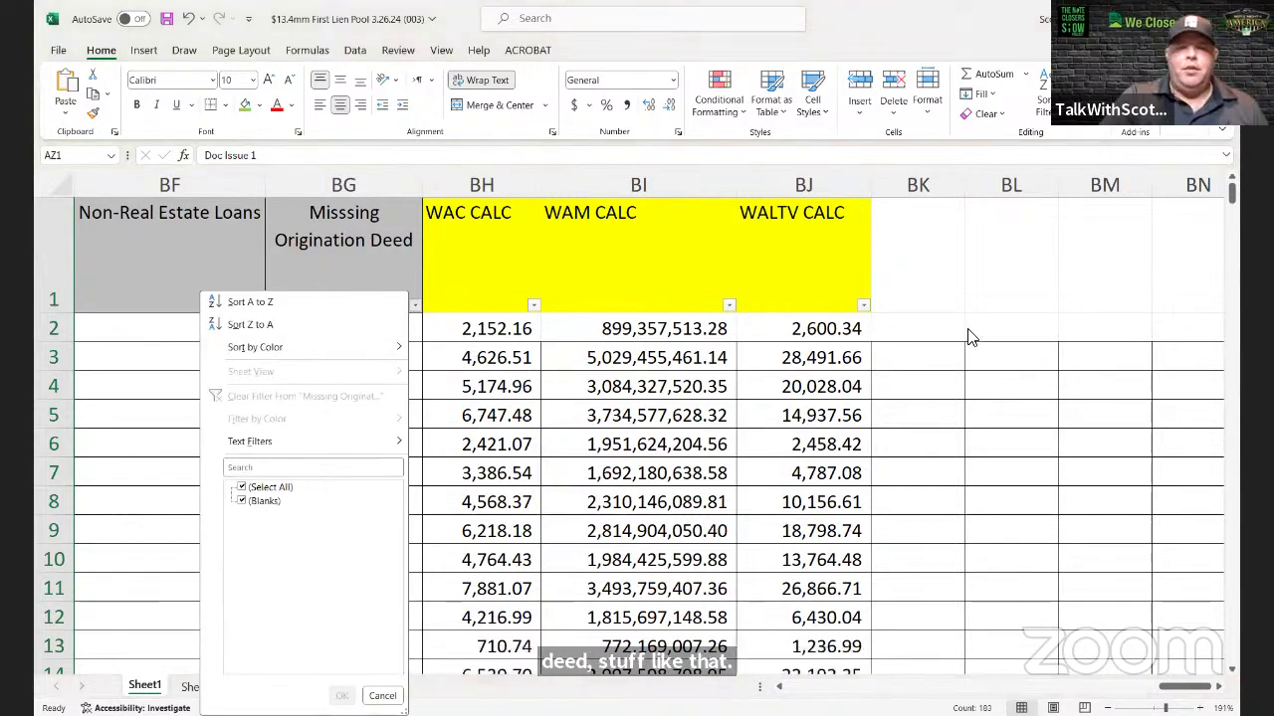
{"action": "left_click", "coordinate": [488, 266]}
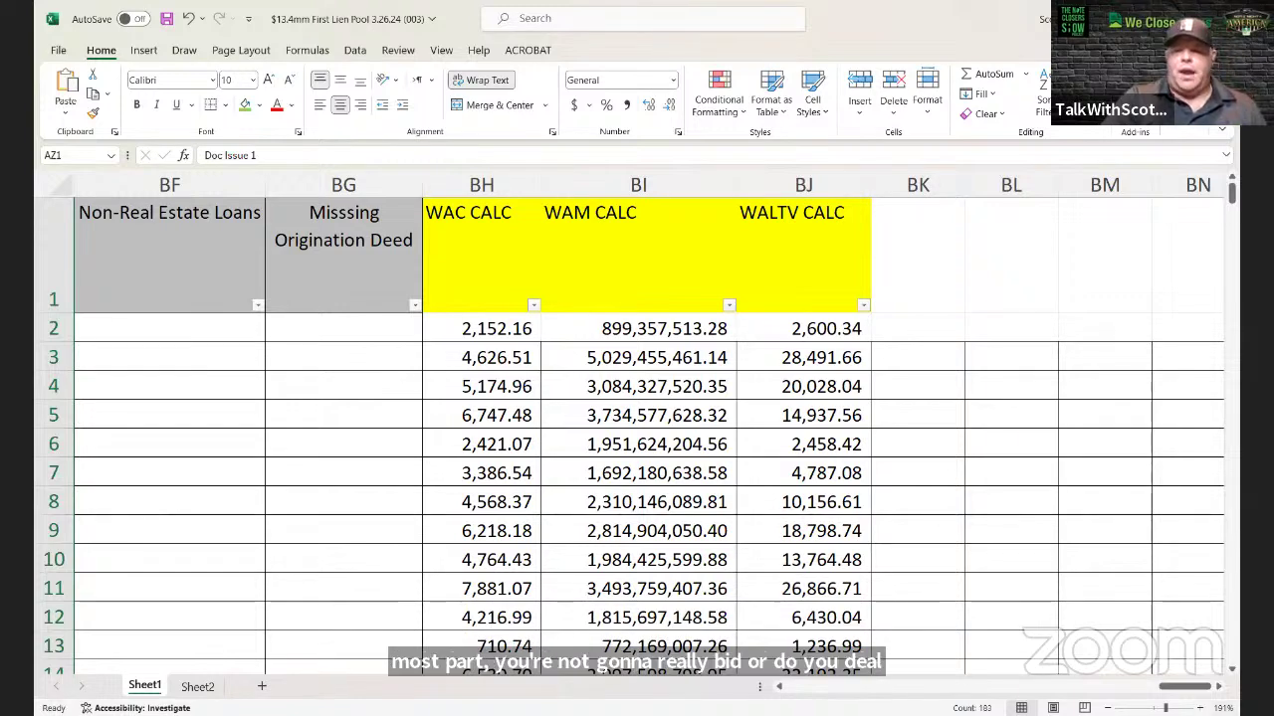
Step: Return to the first columns, examine the interest rates in the Current IR filter list, and close it without filtering
{"action": "left_click_drag", "start_coordinate": [1188, 686], "coordinate": [443, 514]}
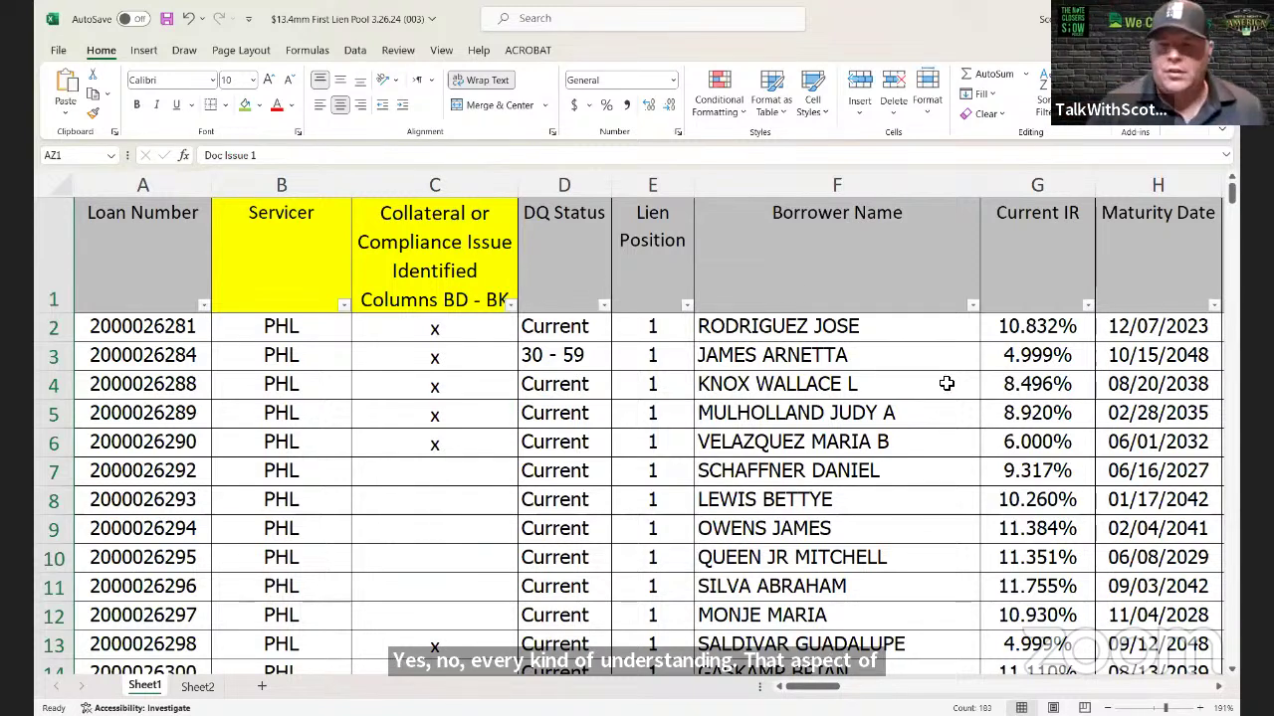
{"action": "left_click", "coordinate": [1087, 306]}
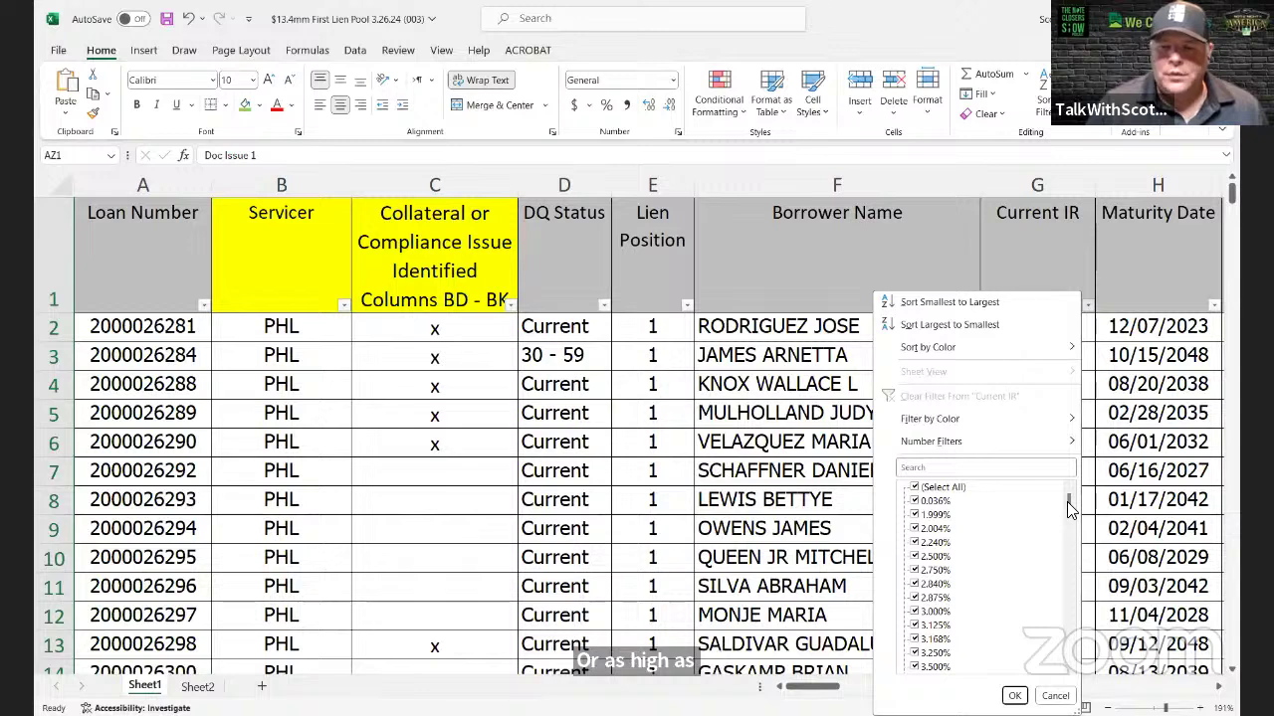
{"action": "mouse_move", "coordinate": [1070, 507]}
{"action": "left_mouse_down"}
{"action": "mouse_move", "coordinate": [1047, 682]}
{"action": "mouse_move", "coordinate": [1069, 504]}
{"action": "left_mouse_up"}
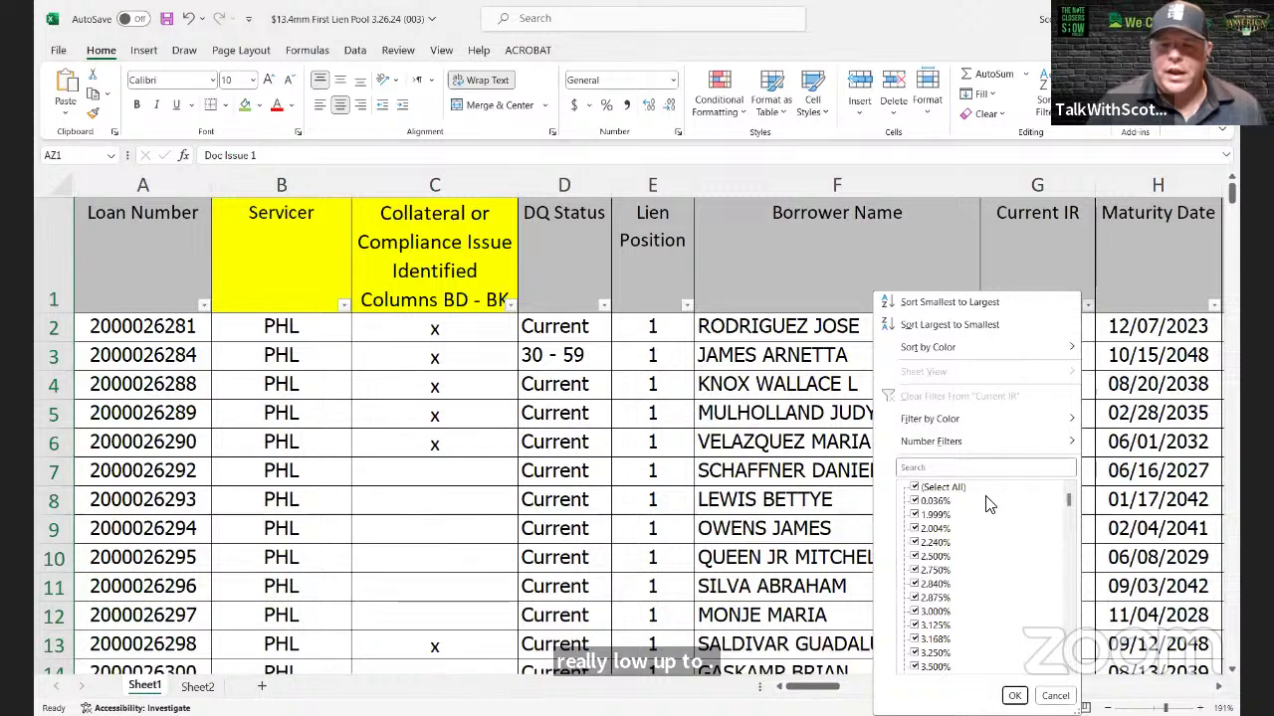
{"action": "left_click", "coordinate": [1000, 264]}
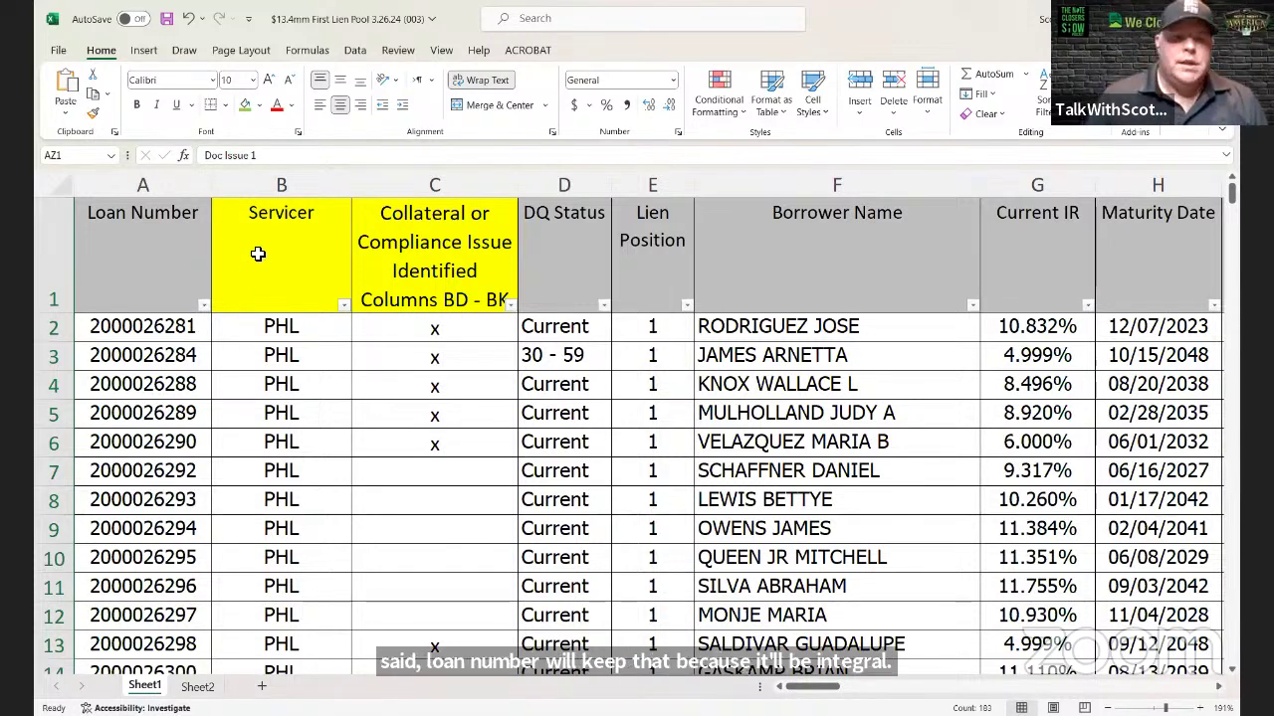
Step: Check which servicers the Servicer filter lists, and delete the Servicer column
{"action": "left_click", "coordinate": [343, 304]}
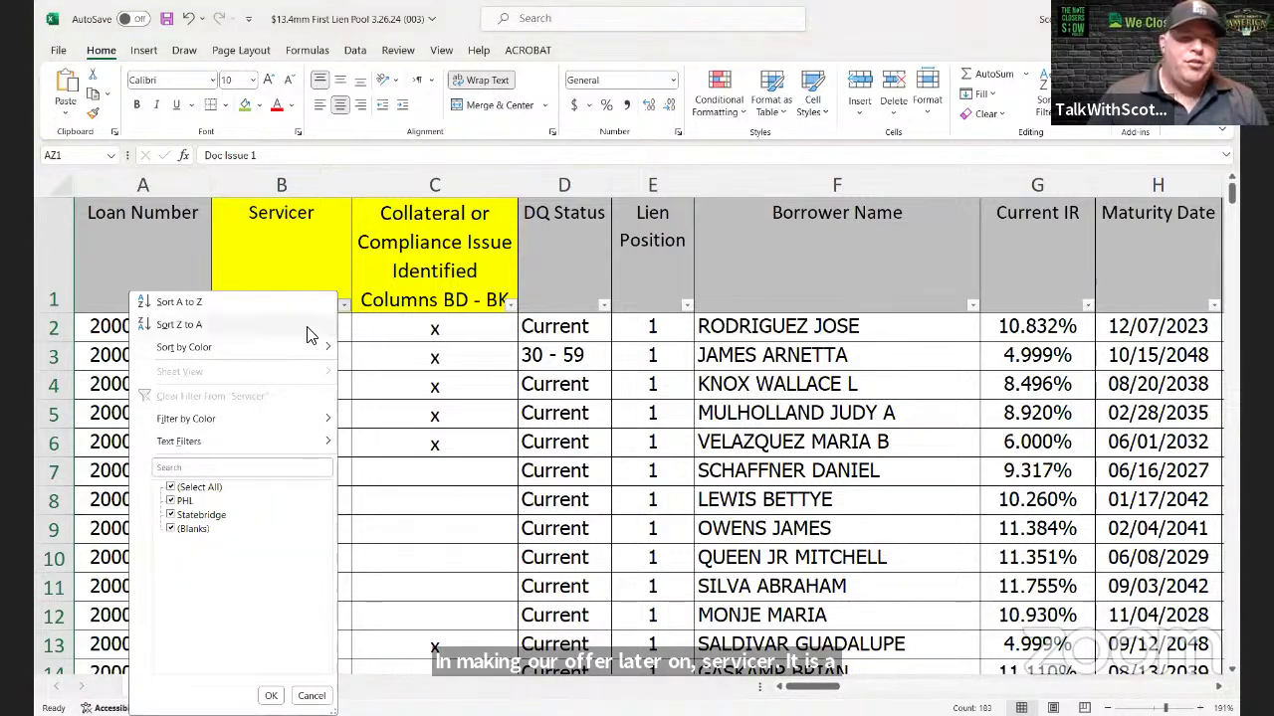
{"action": "left_click", "coordinate": [296, 189]}
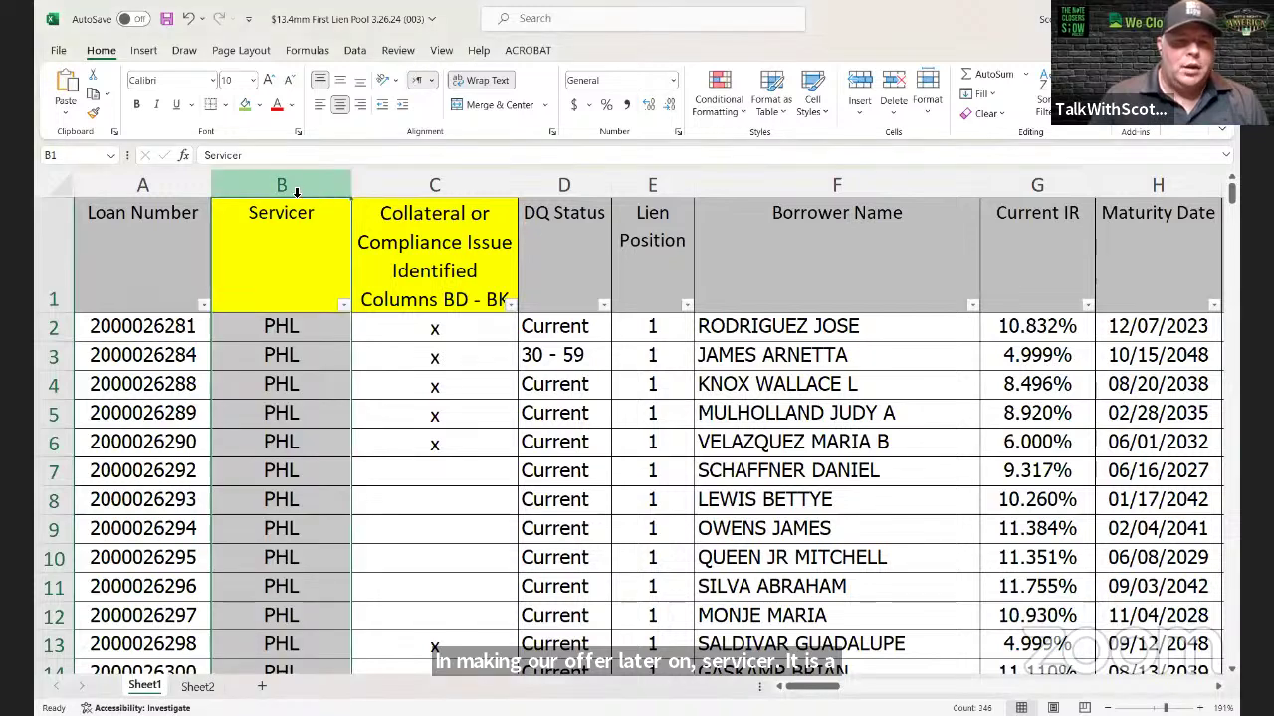
{"action": "right_click", "coordinate": [291, 193]}
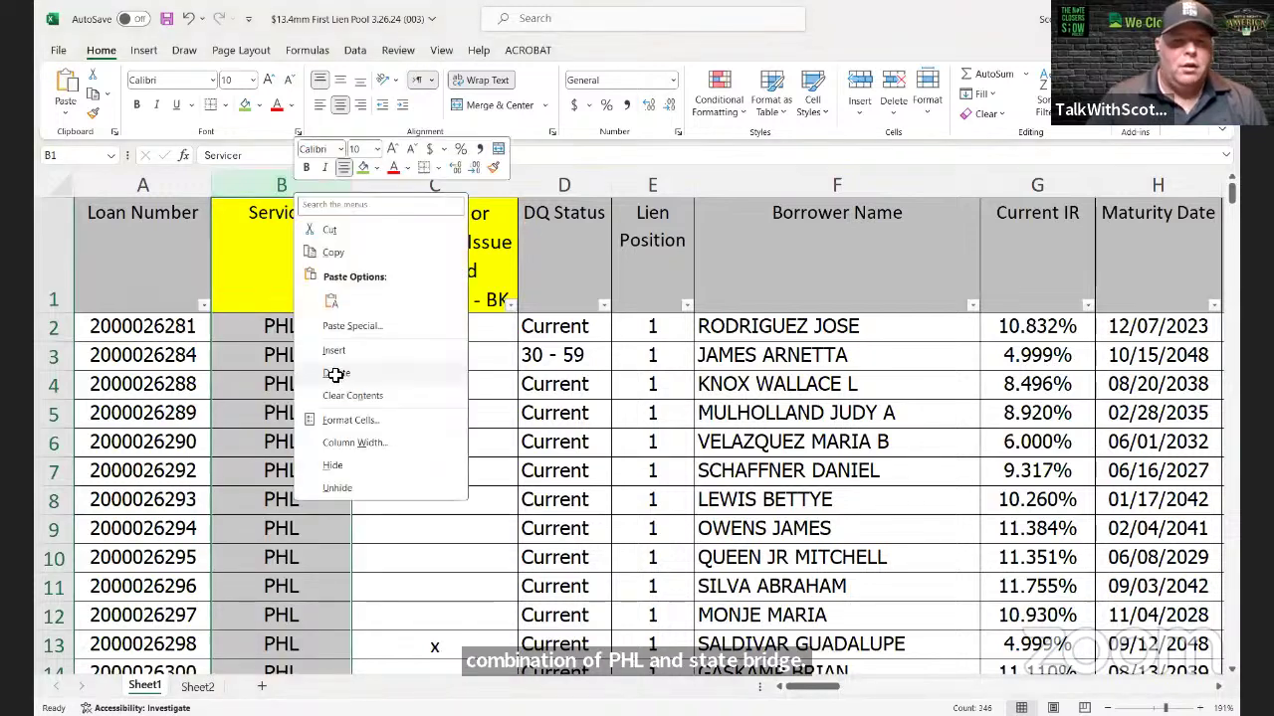
{"action": "left_click", "coordinate": [337, 374]}
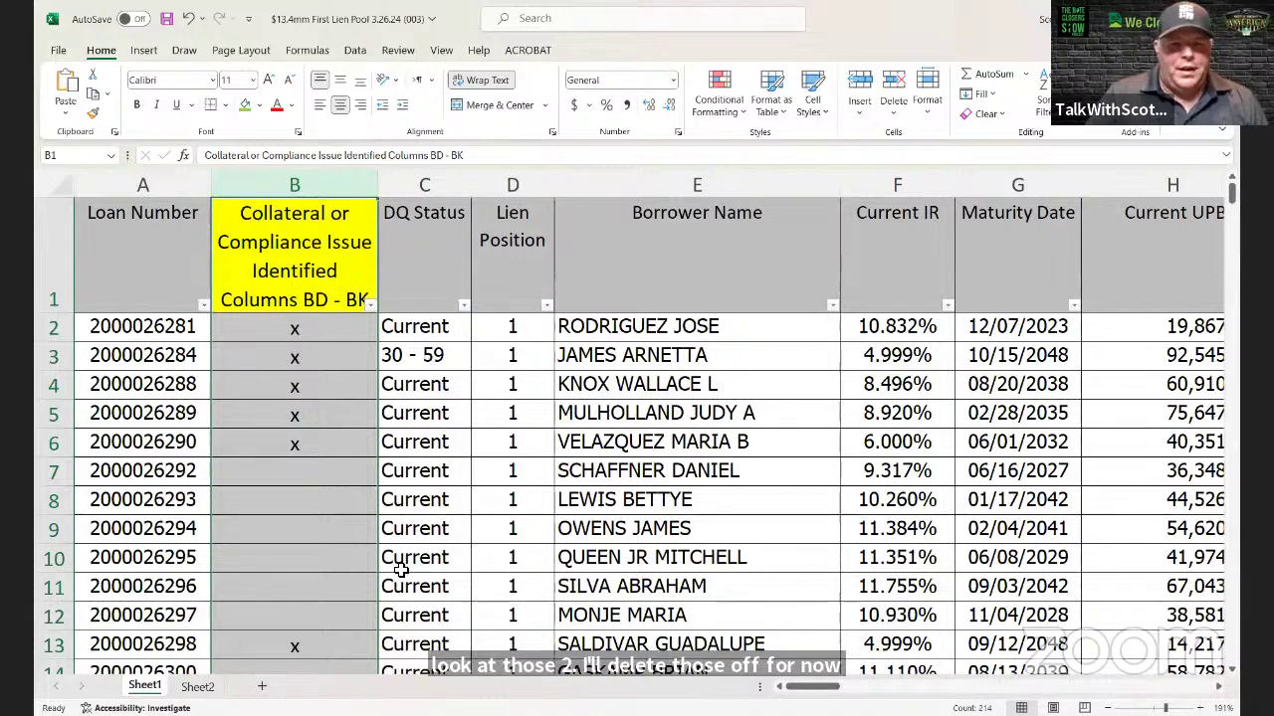
{"action": "scroll", "coordinate": [445, 442], "scroll_direction": "down", "scroll_amount": 1}
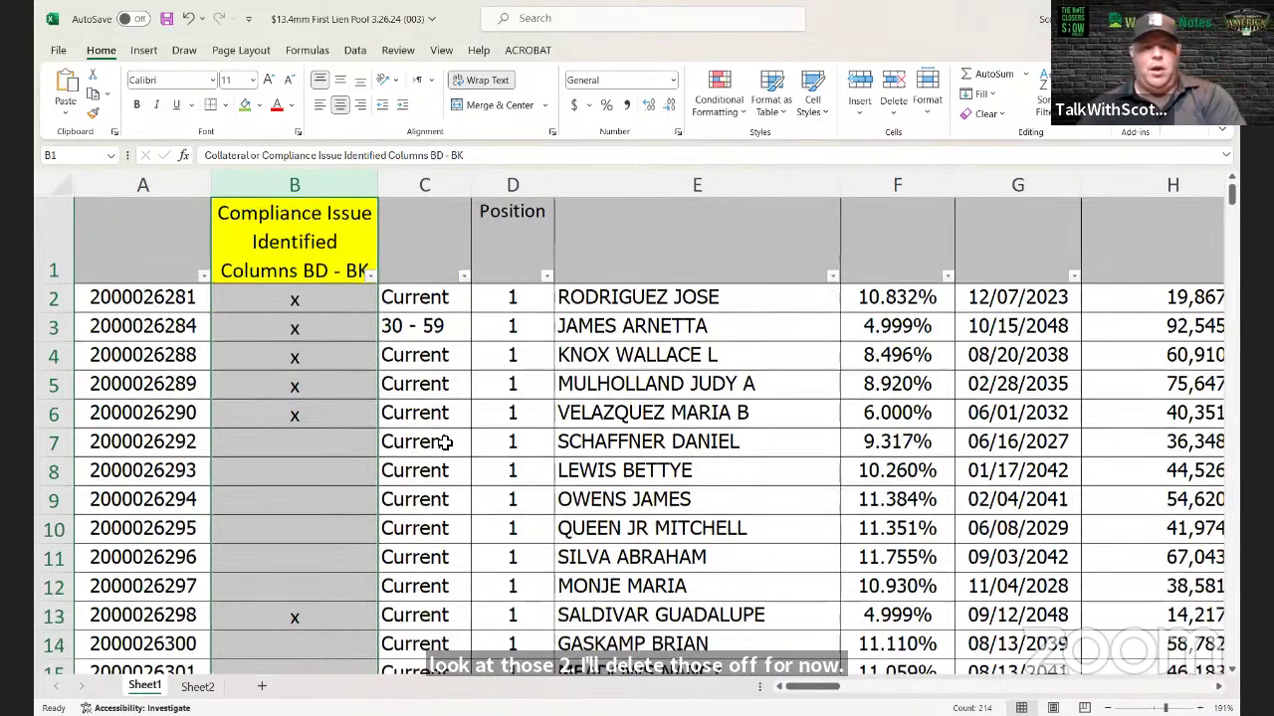
Step: Delete the DQ Status column and the Lien Position column from the loan list
{"action": "scroll", "coordinate": [445, 442], "scroll_direction": "down", "scroll_amount": 6}
{"action": "scroll", "coordinate": [447, 441], "scroll_direction": "up", "scroll_amount": 6}
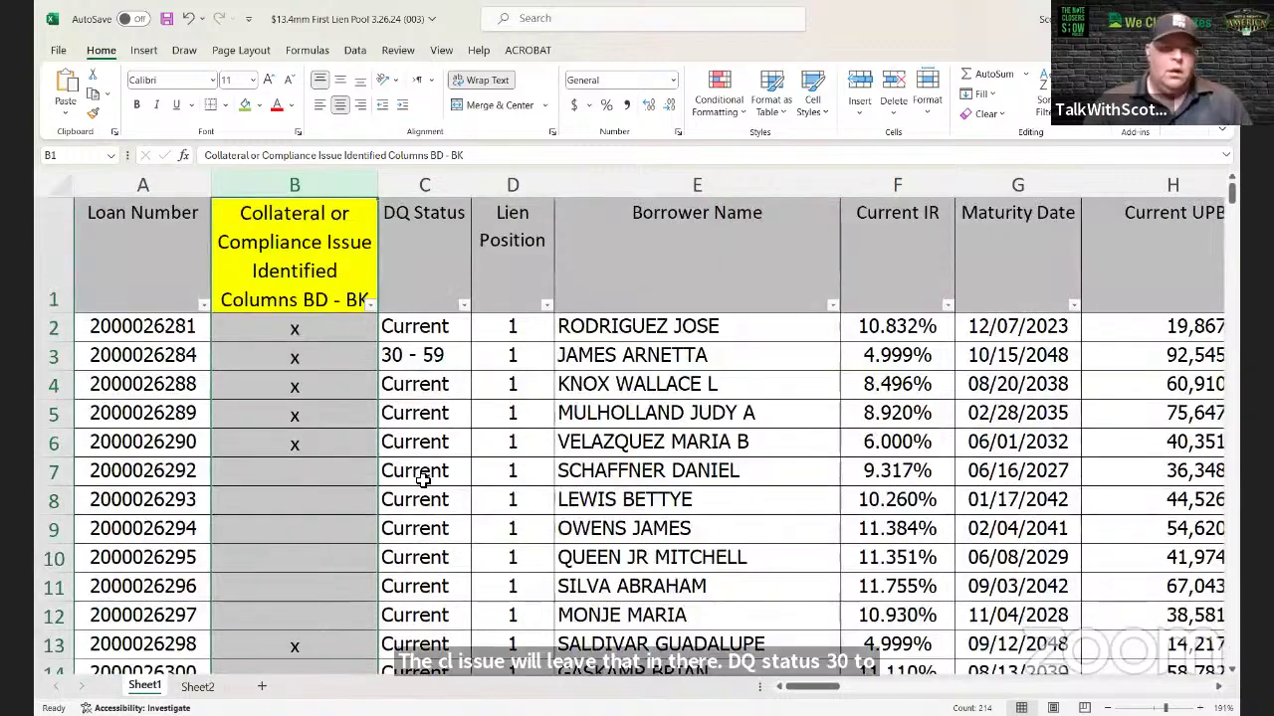
{"action": "left_click", "coordinate": [432, 187]}
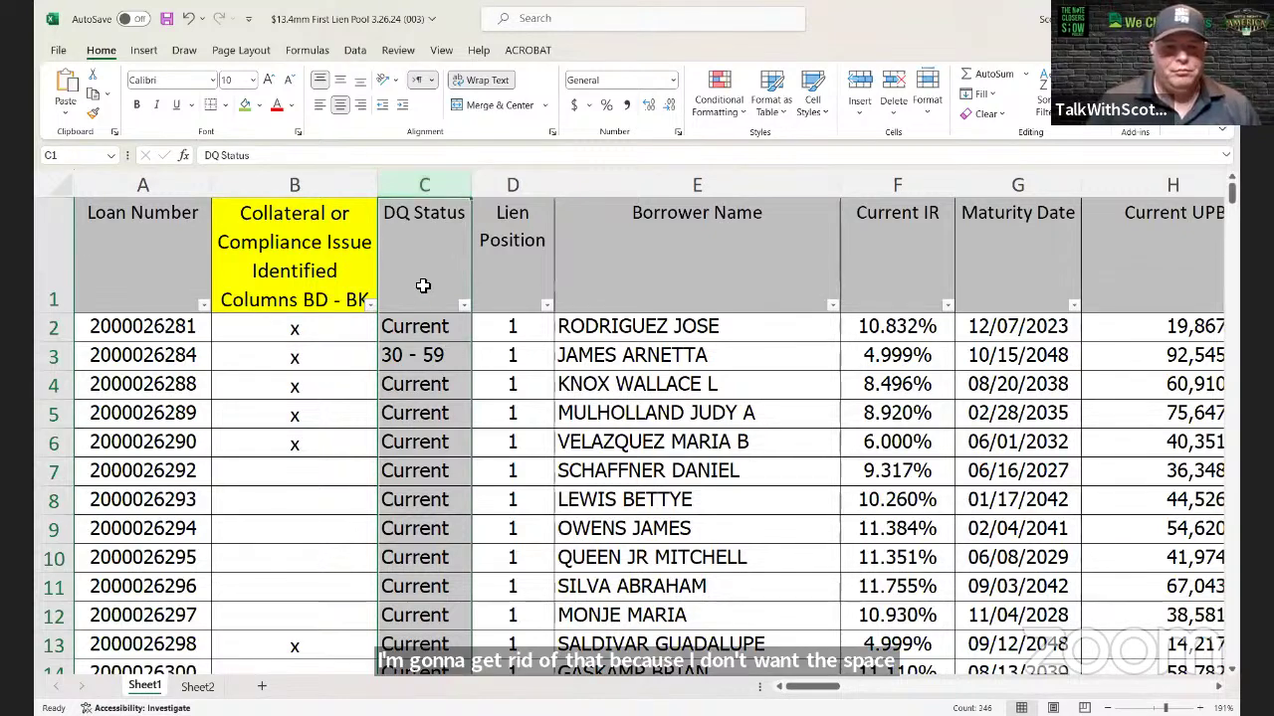
{"action": "left_click", "coordinate": [420, 255]}
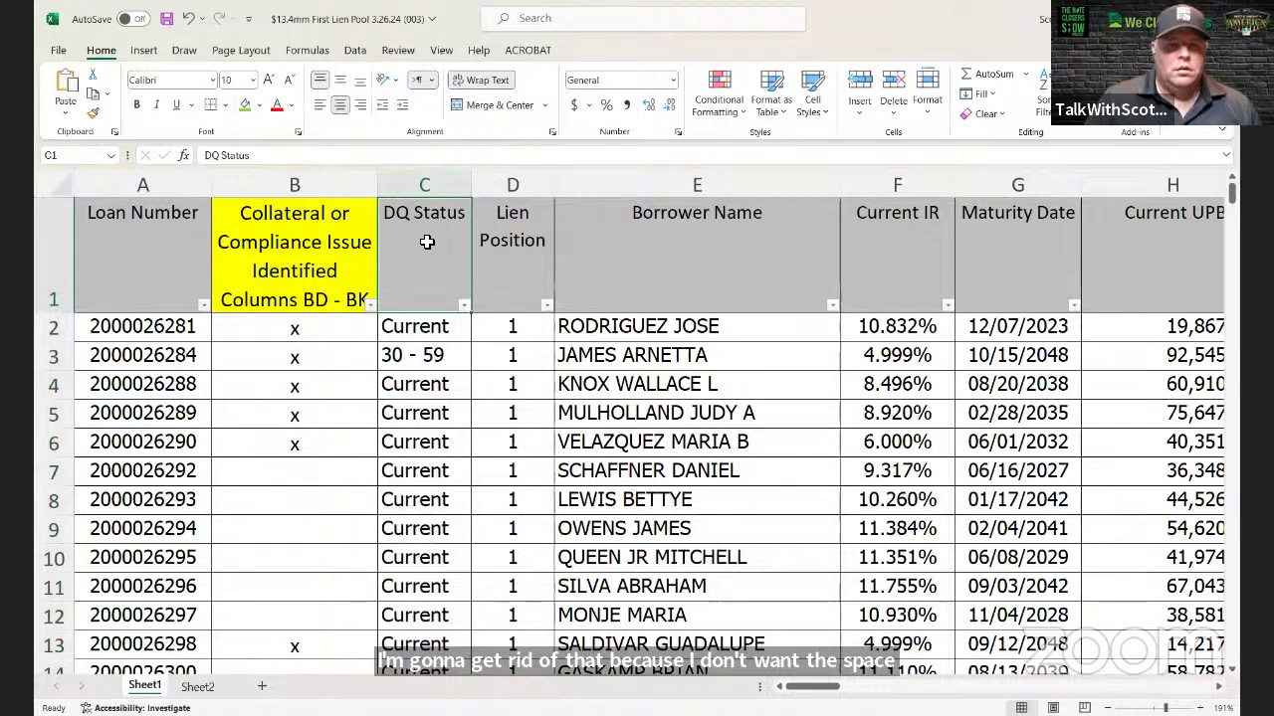
{"action": "left_click", "coordinate": [440, 187]}
{"action": "right_click", "coordinate": [439, 189]}
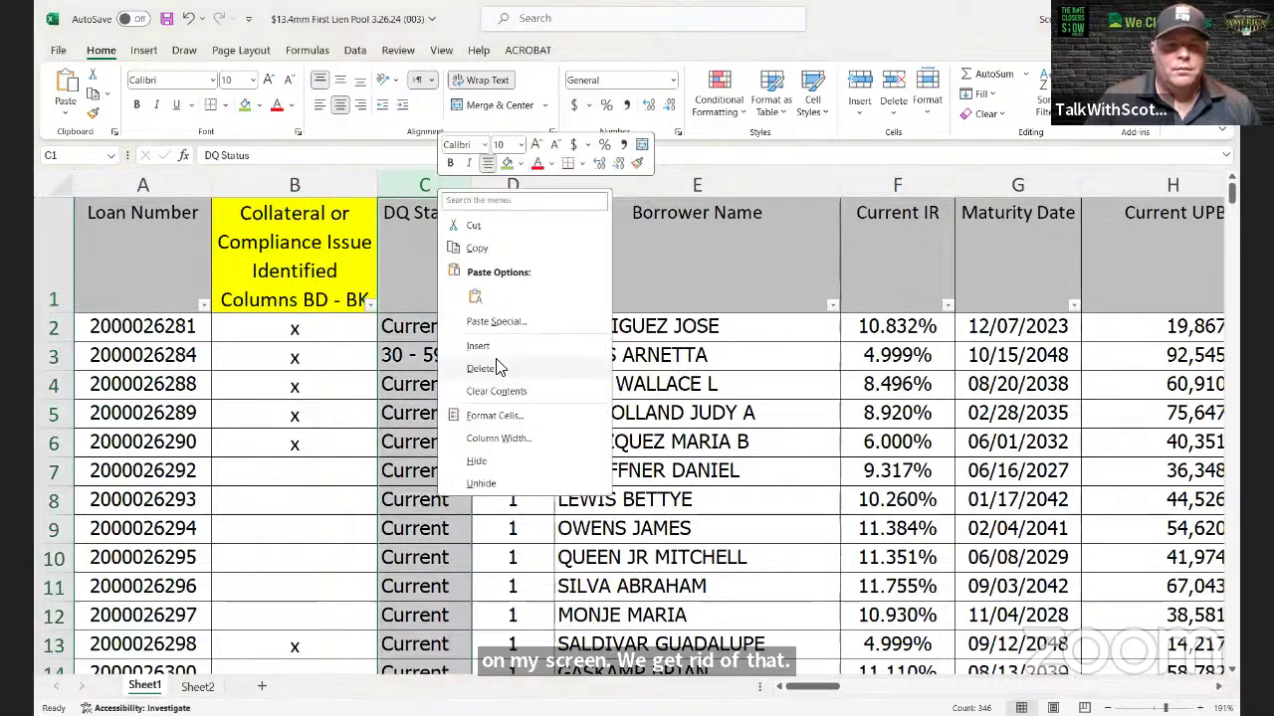
{"action": "left_click", "coordinate": [498, 368]}
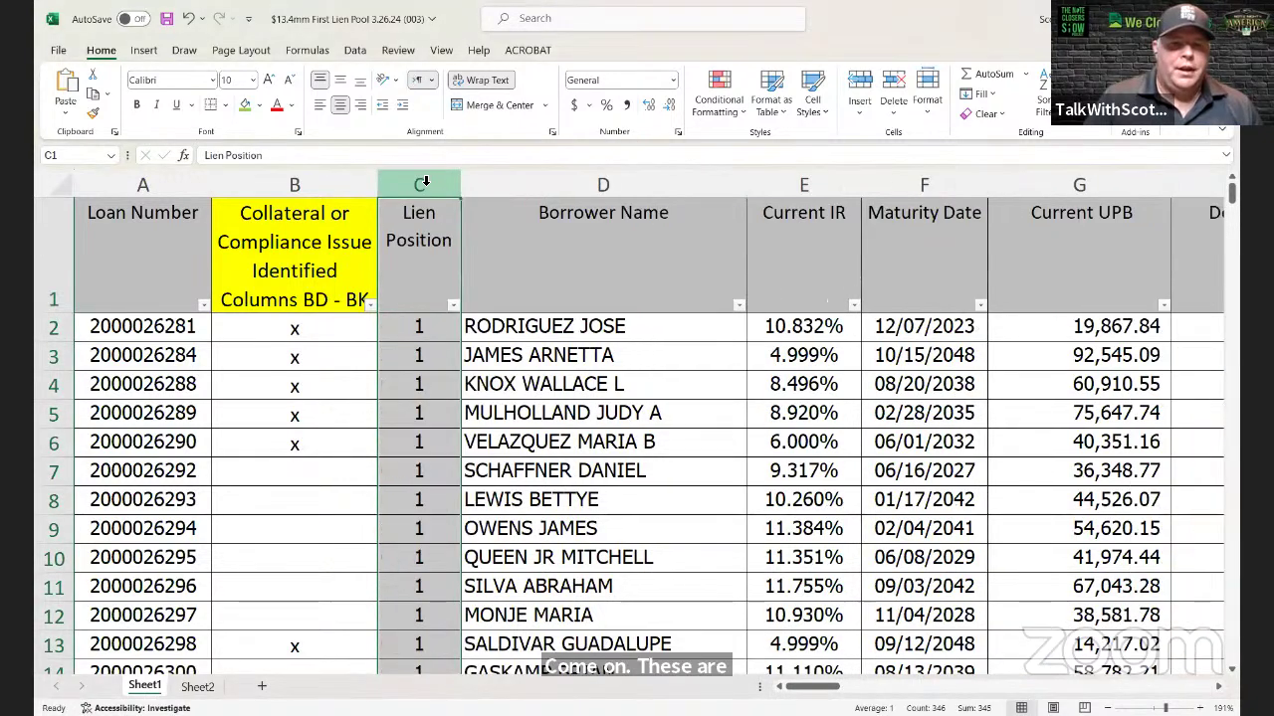
{"action": "right_click", "coordinate": [424, 185]}
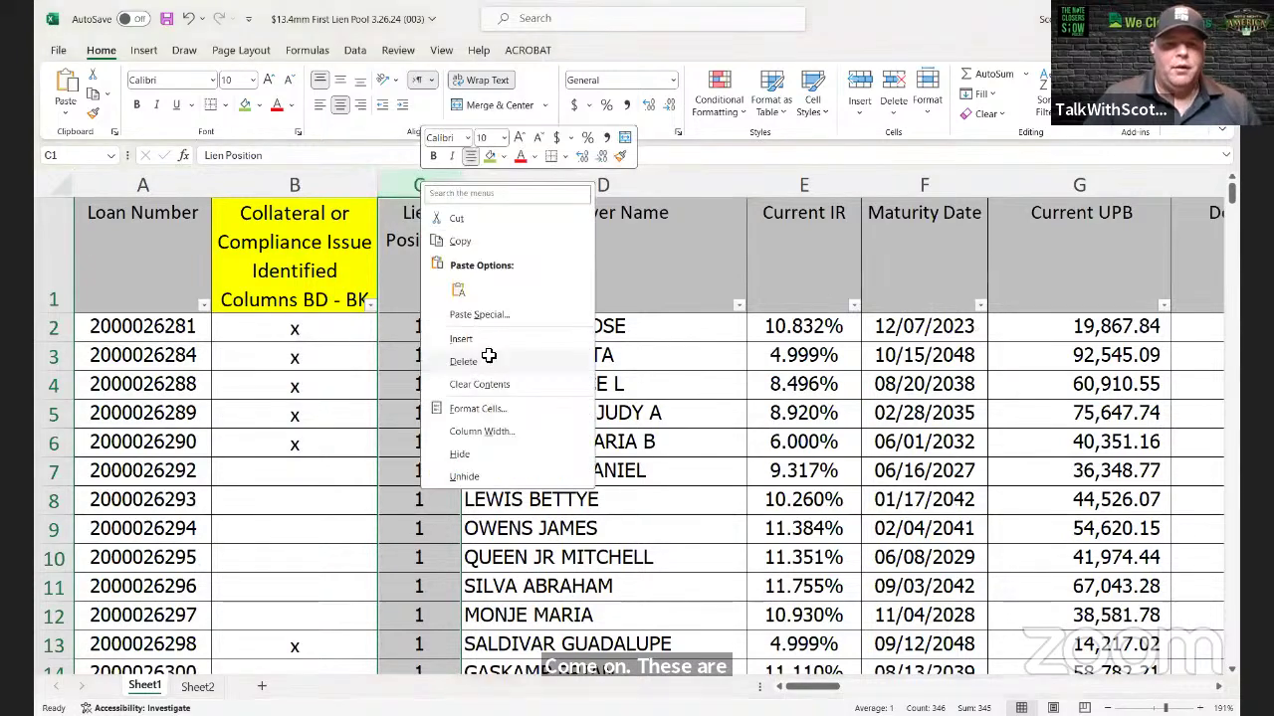
{"action": "left_click", "coordinate": [489, 361]}
Step: Narrow the Collateral or Compliance Issue Identified column so that it is just wide enough for its x marks
{"action": "left_click", "coordinate": [299, 185]}
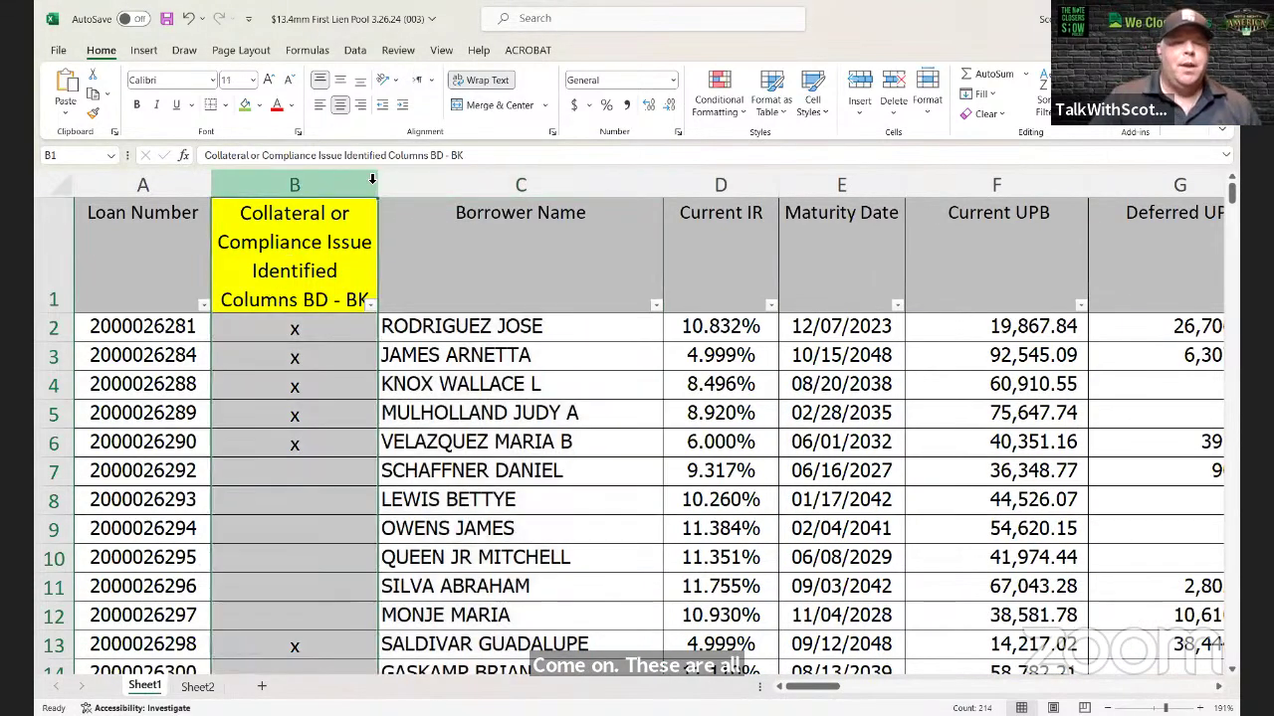
{"action": "left_click_drag", "start_coordinate": [375, 182], "coordinate": [237, 207]}
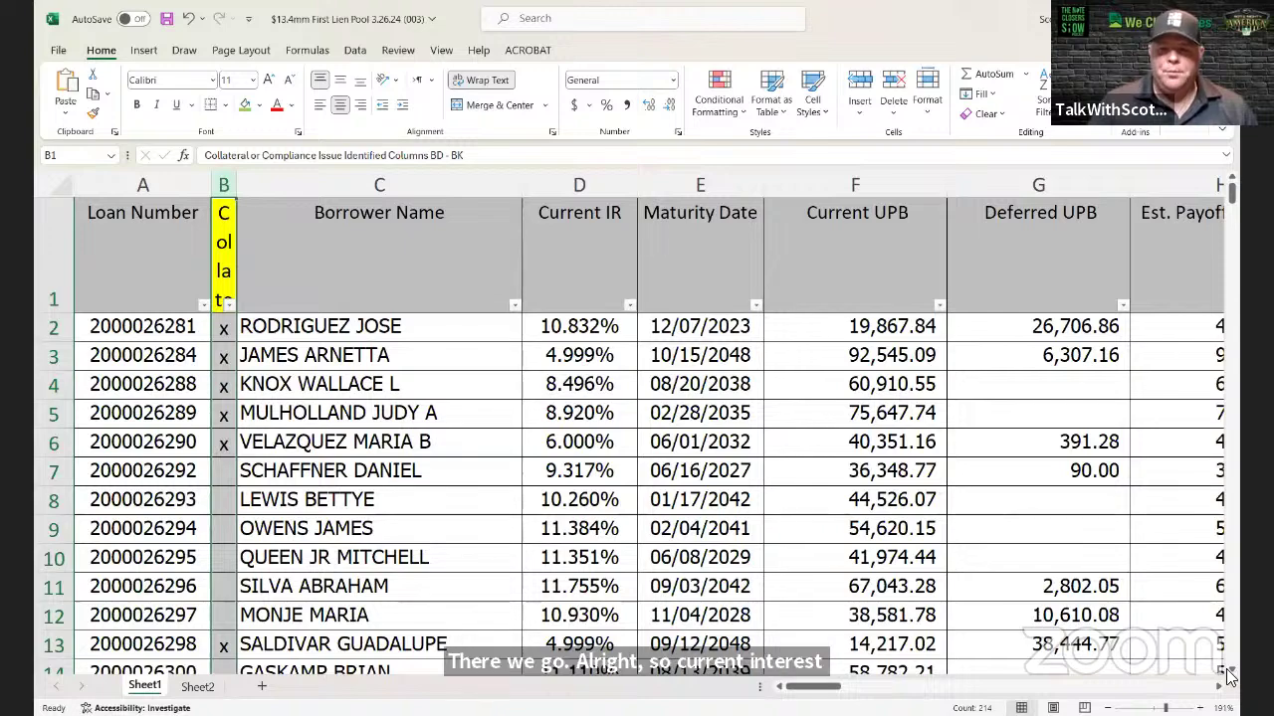
Step: Try to delete the M1 to M12 columns, and undo that deletion
{"action": "scroll", "coordinate": [650, 429], "scroll_direction": "right", "scroll_amount": 5}
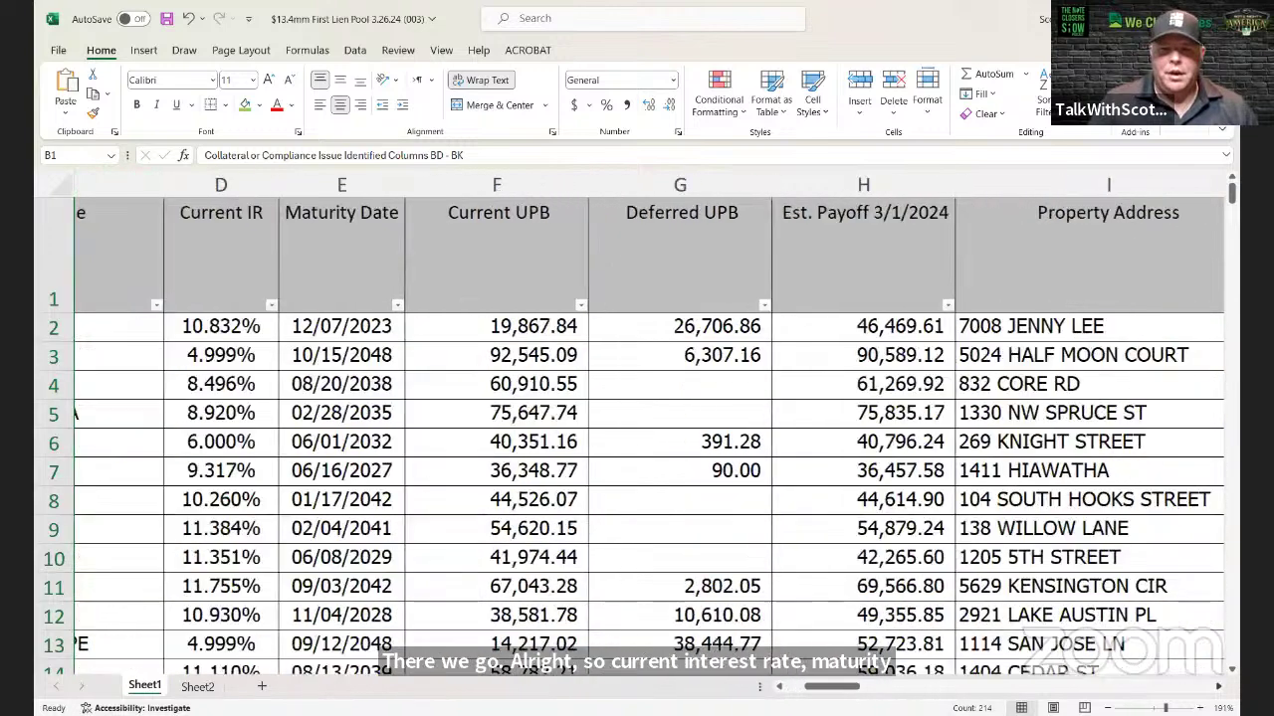
{"action": "scroll", "coordinate": [650, 430], "scroll_direction": "right", "scroll_amount": 5}
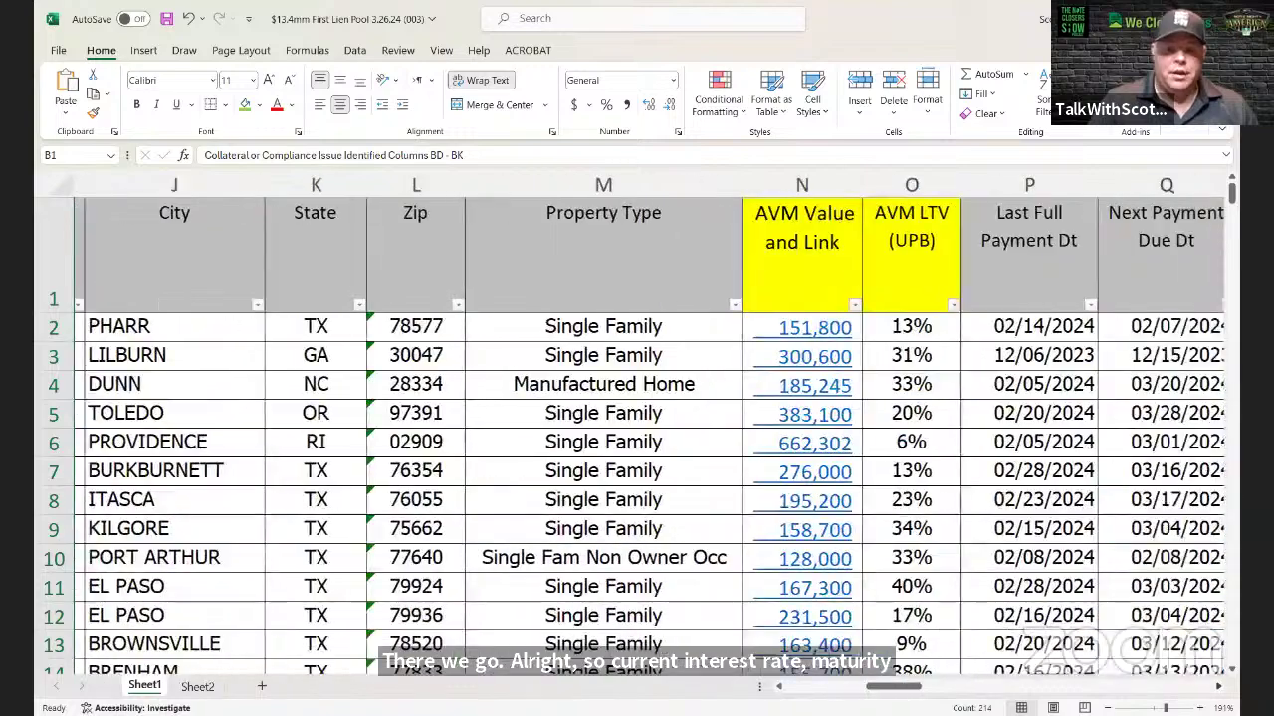
{"action": "scroll", "coordinate": [650, 430], "scroll_direction": "right", "scroll_amount": 1}
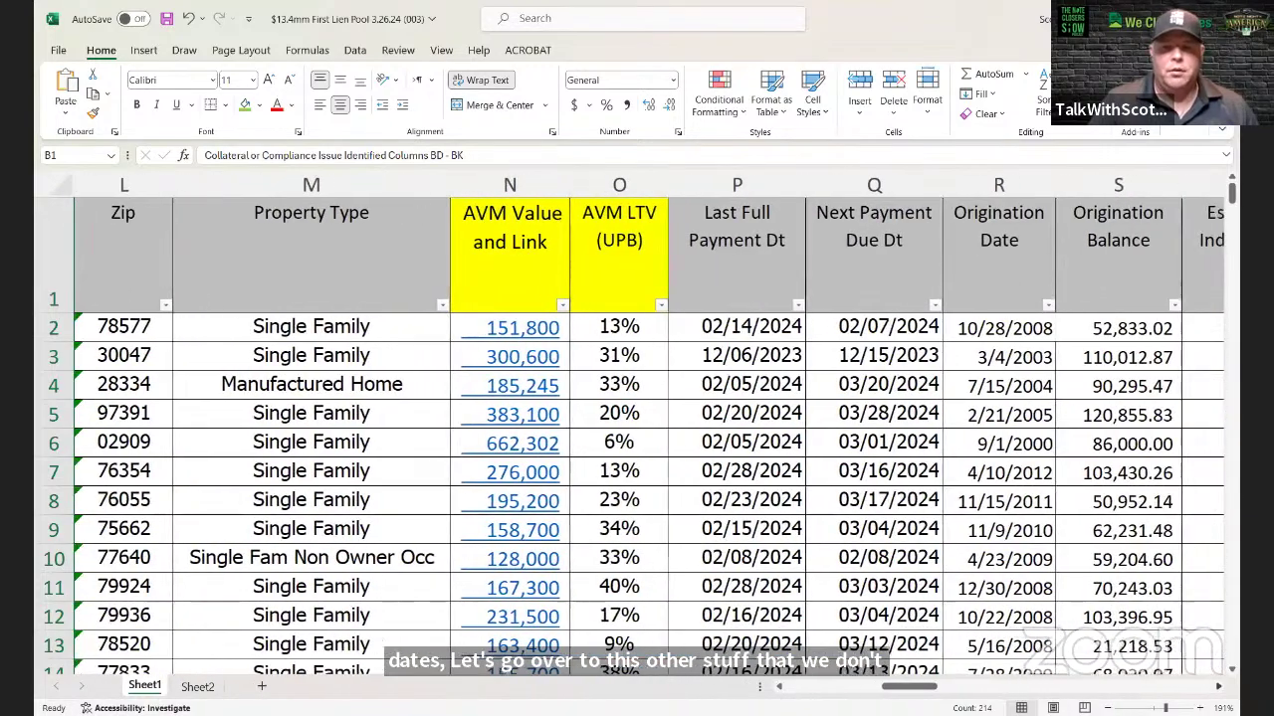
{"action": "scroll", "coordinate": [650, 430], "scroll_direction": "right", "scroll_amount": 4}
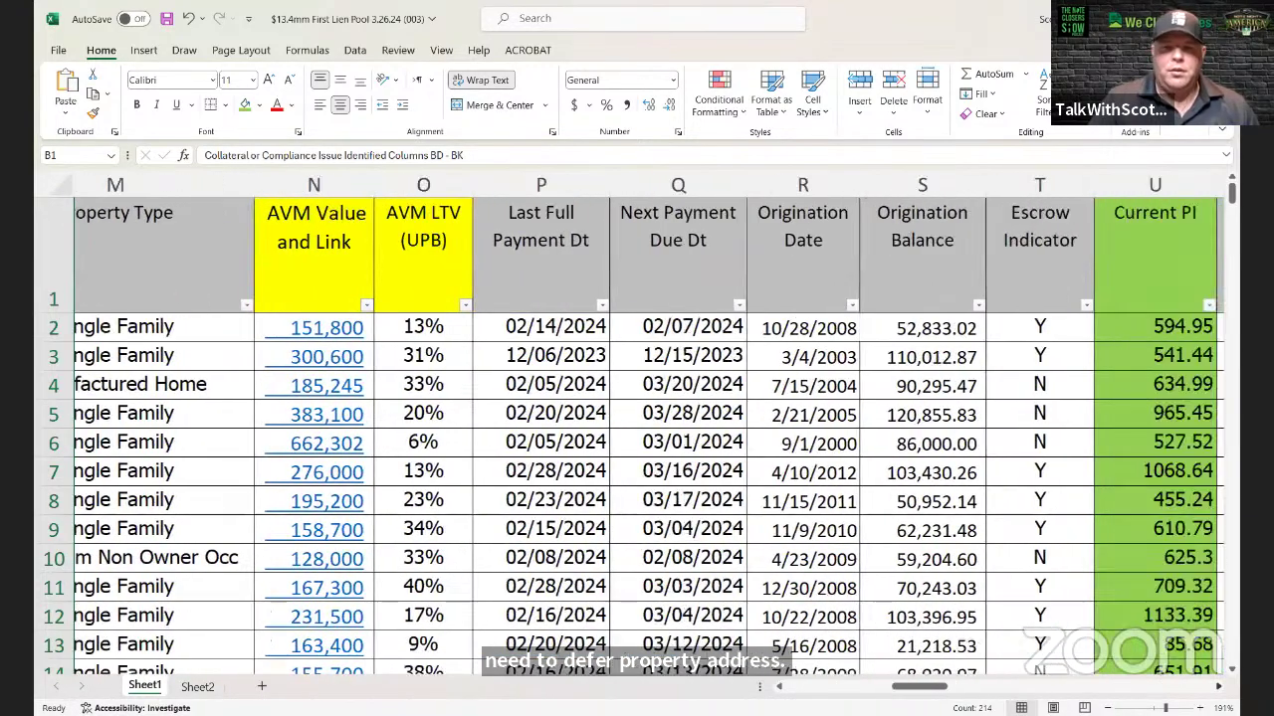
{"action": "scroll", "coordinate": [650, 430], "scroll_direction": "right", "scroll_amount": 3}
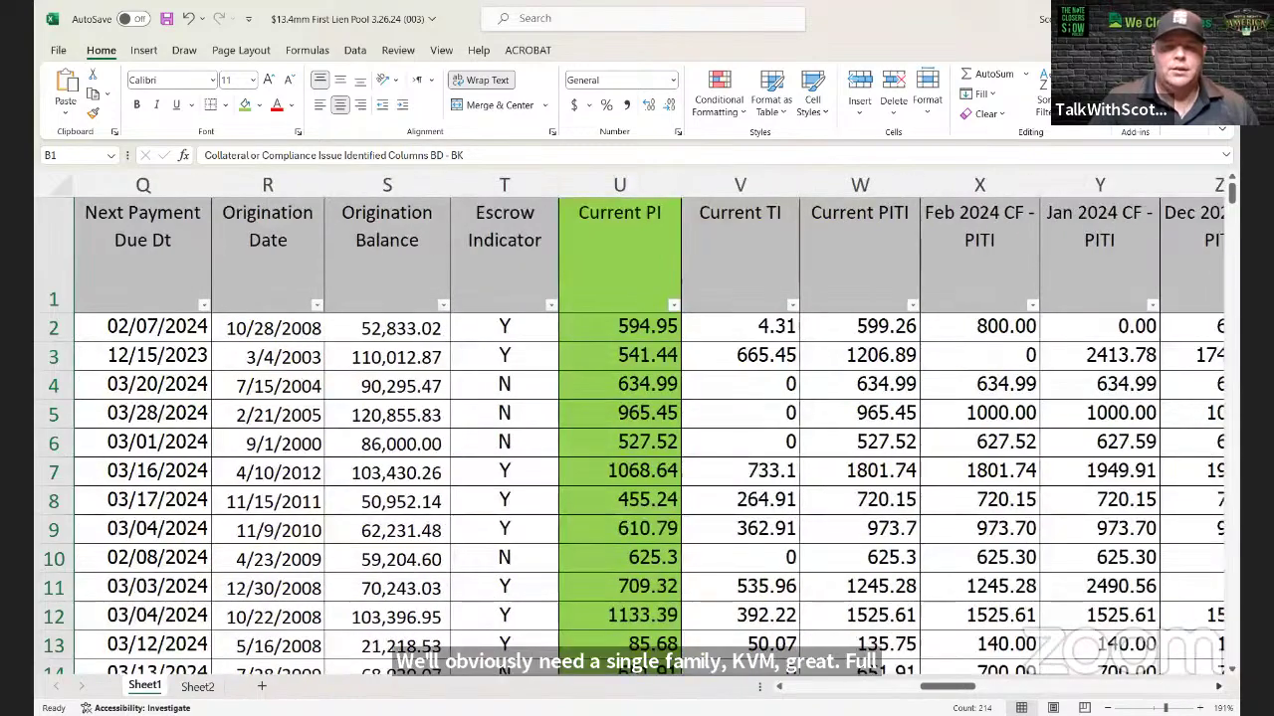
{"action": "scroll", "coordinate": [649, 430], "scroll_direction": "right", "scroll_amount": 6}
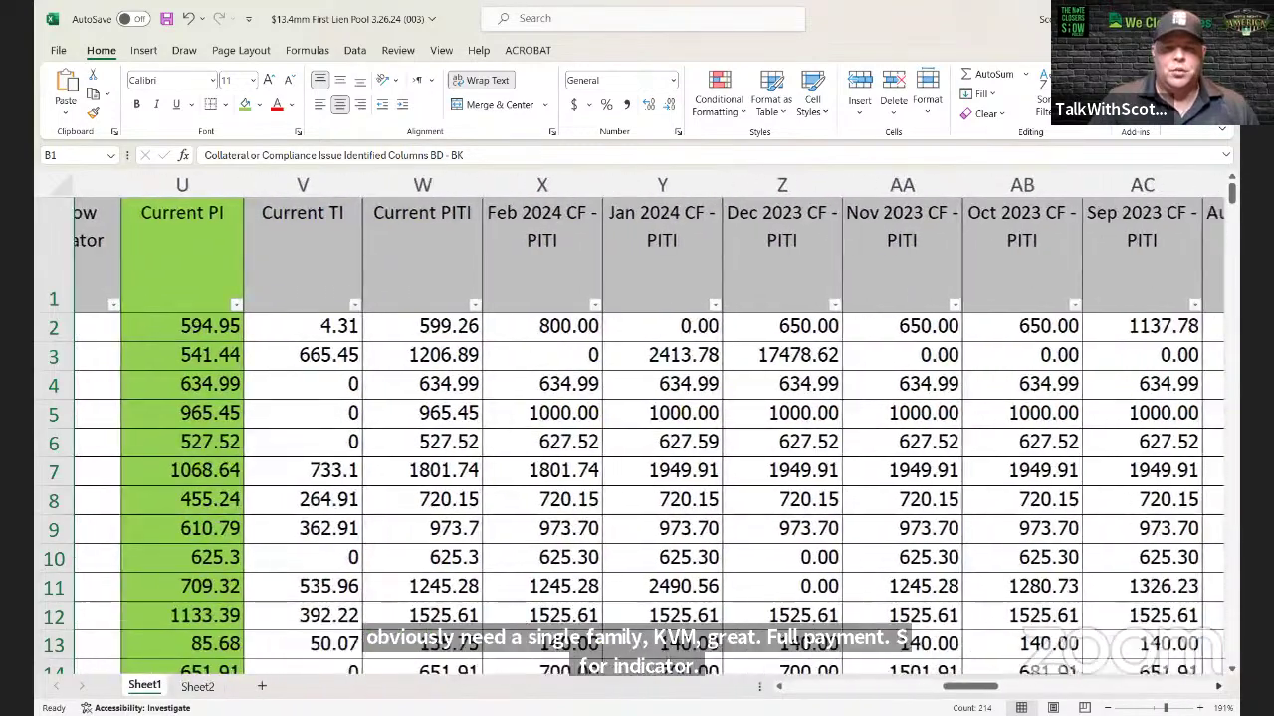
{"action": "scroll", "coordinate": [650, 430], "scroll_direction": "right", "scroll_amount": 8}
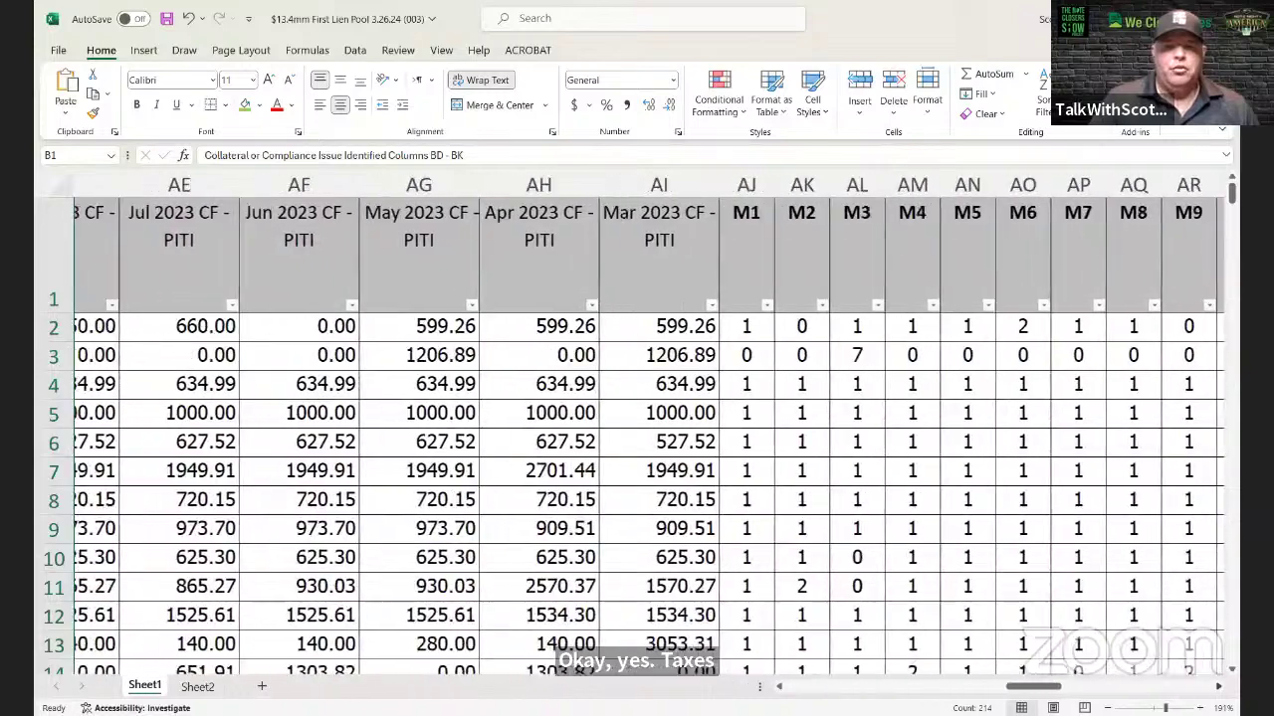
{"action": "left_click", "coordinate": [461, 187]}
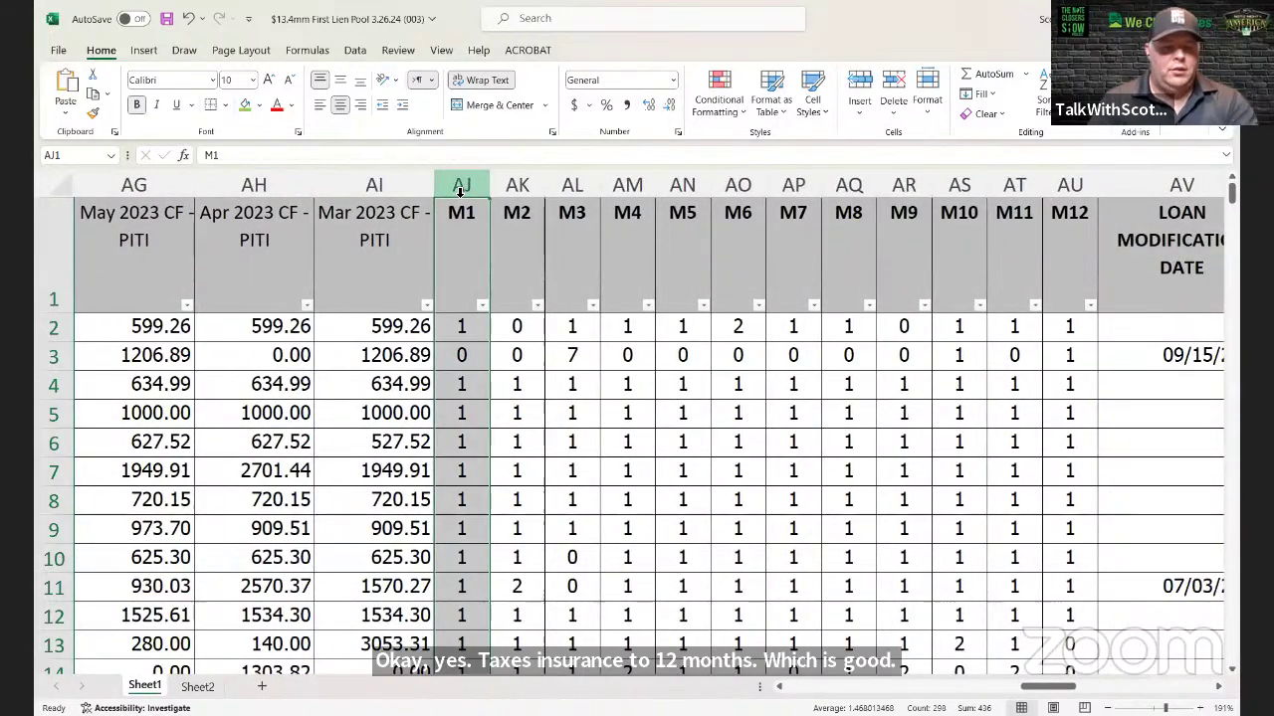
{"action": "left_click_drag", "start_coordinate": [461, 190], "coordinate": [1069, 187]}
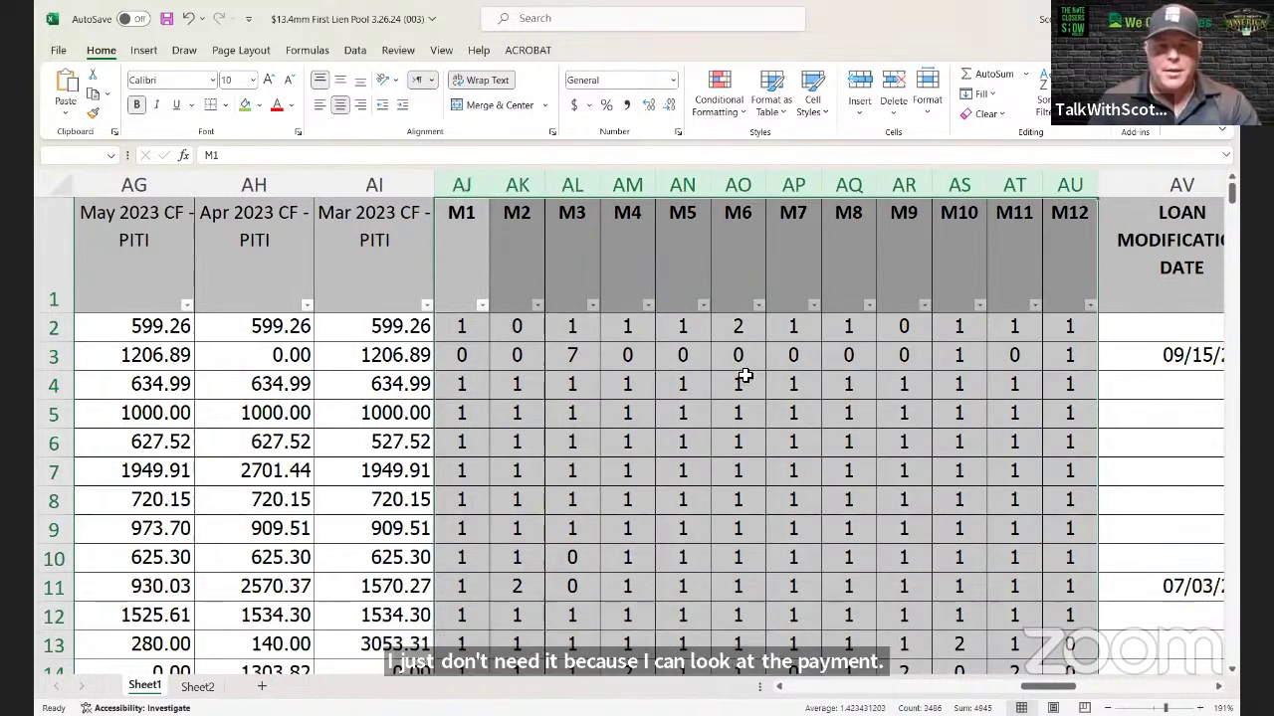
{"action": "right_click", "coordinate": [720, 358]}
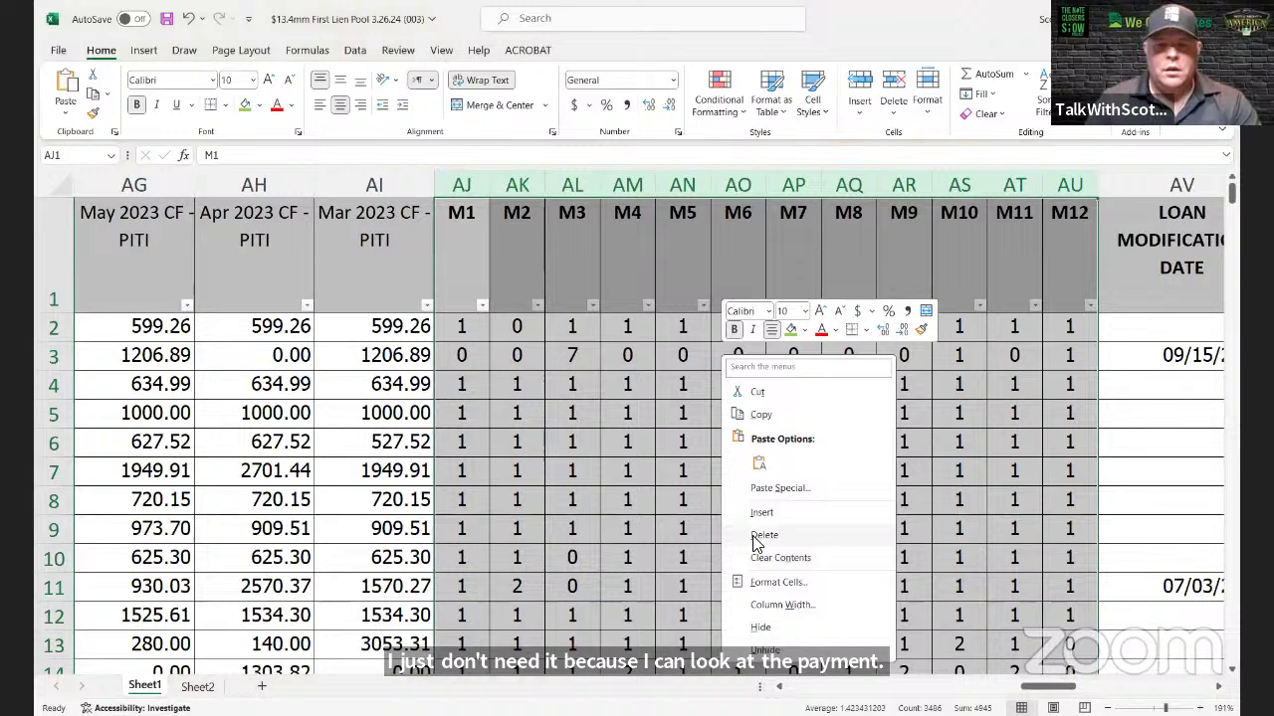
{"action": "left_click", "coordinate": [763, 535]}
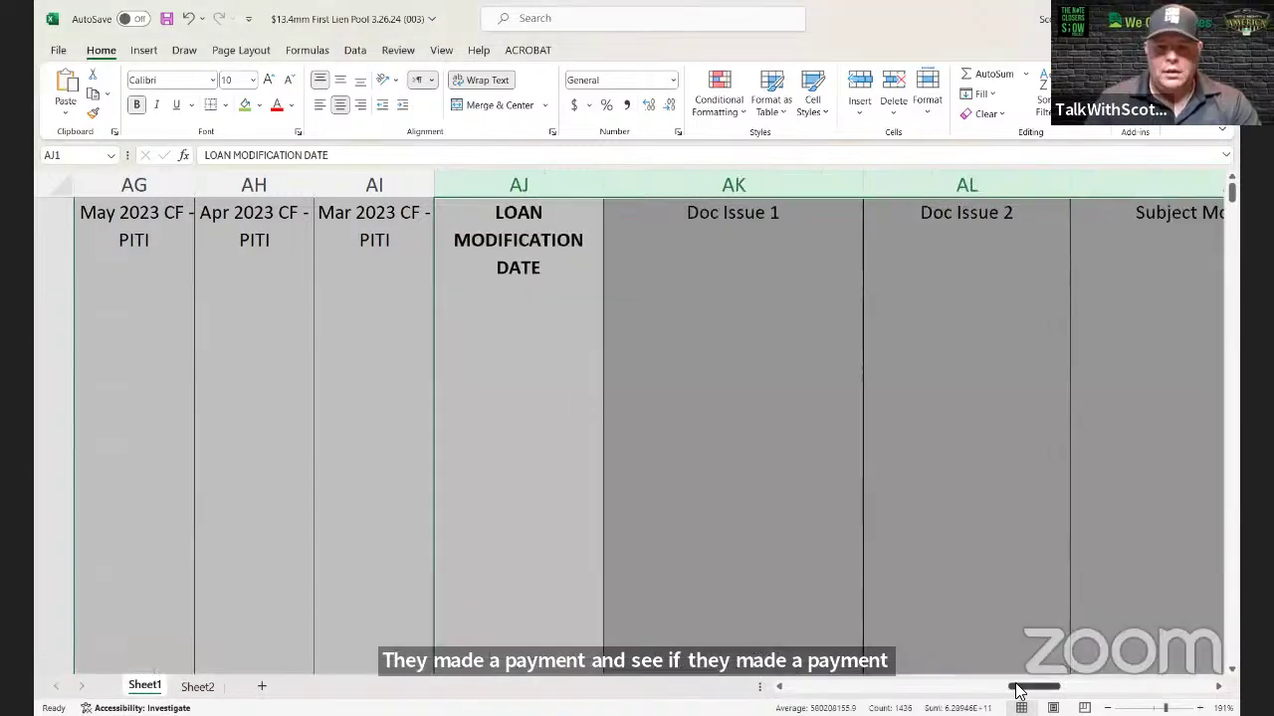
{"action": "left_click_drag", "start_coordinate": [1034, 687], "coordinate": [917, 690]}
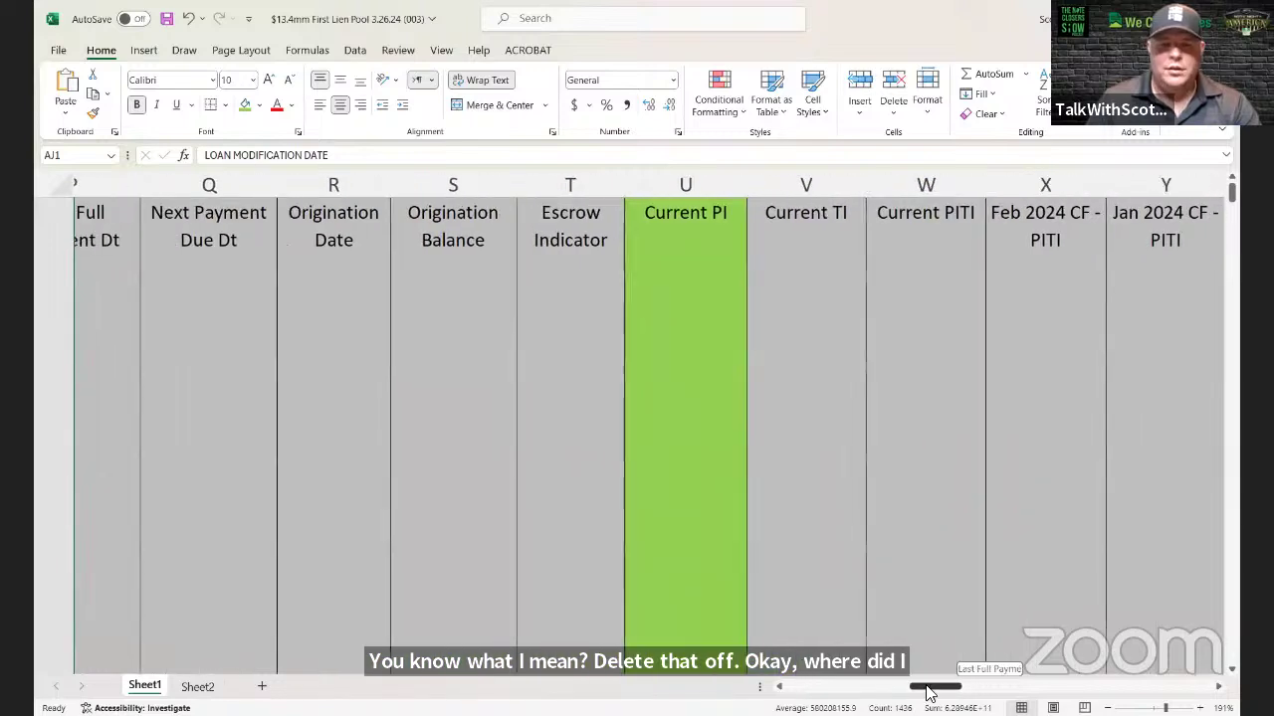
{"action": "left_click", "coordinate": [188, 18]}
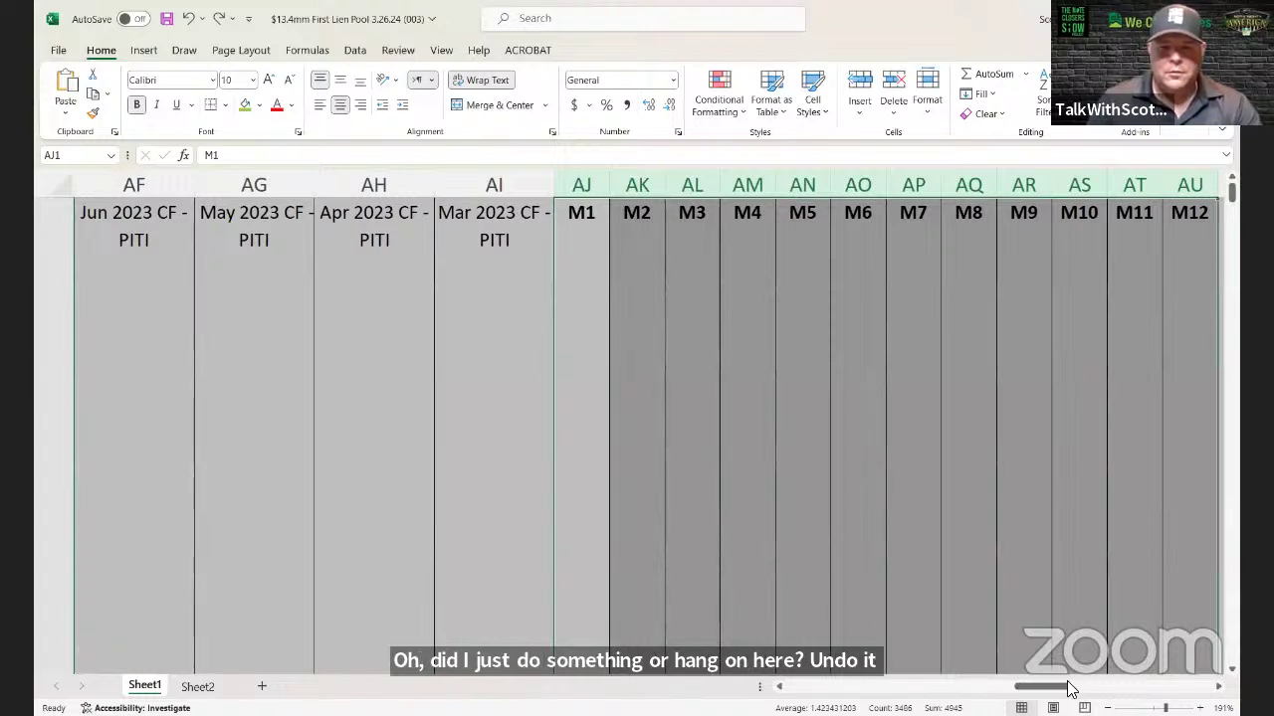
Step: Delete the yellow Collateral or Compliance Issue Identified column beside the loan numbers
{"action": "left_click", "coordinate": [401, 447]}
{"action": "scroll", "coordinate": [784, 501], "scroll_direction": "left", "scroll_amount": 10}
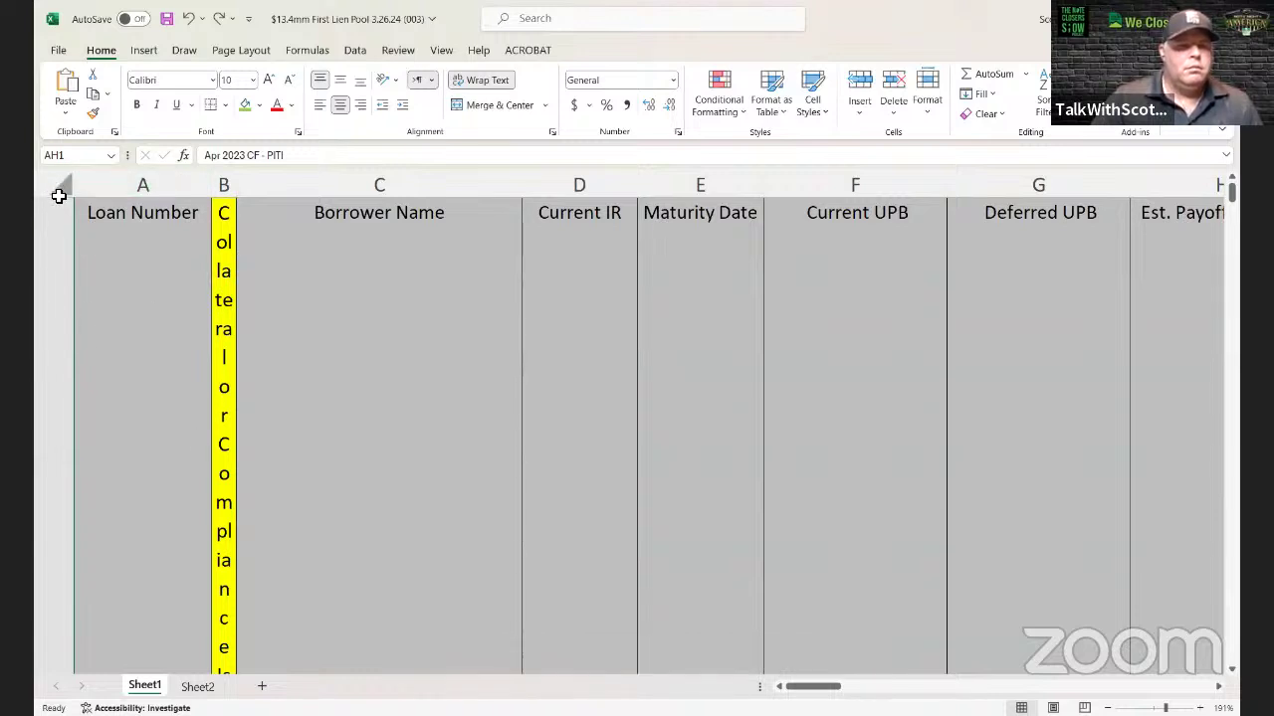
{"action": "left_click", "coordinate": [58, 192]}
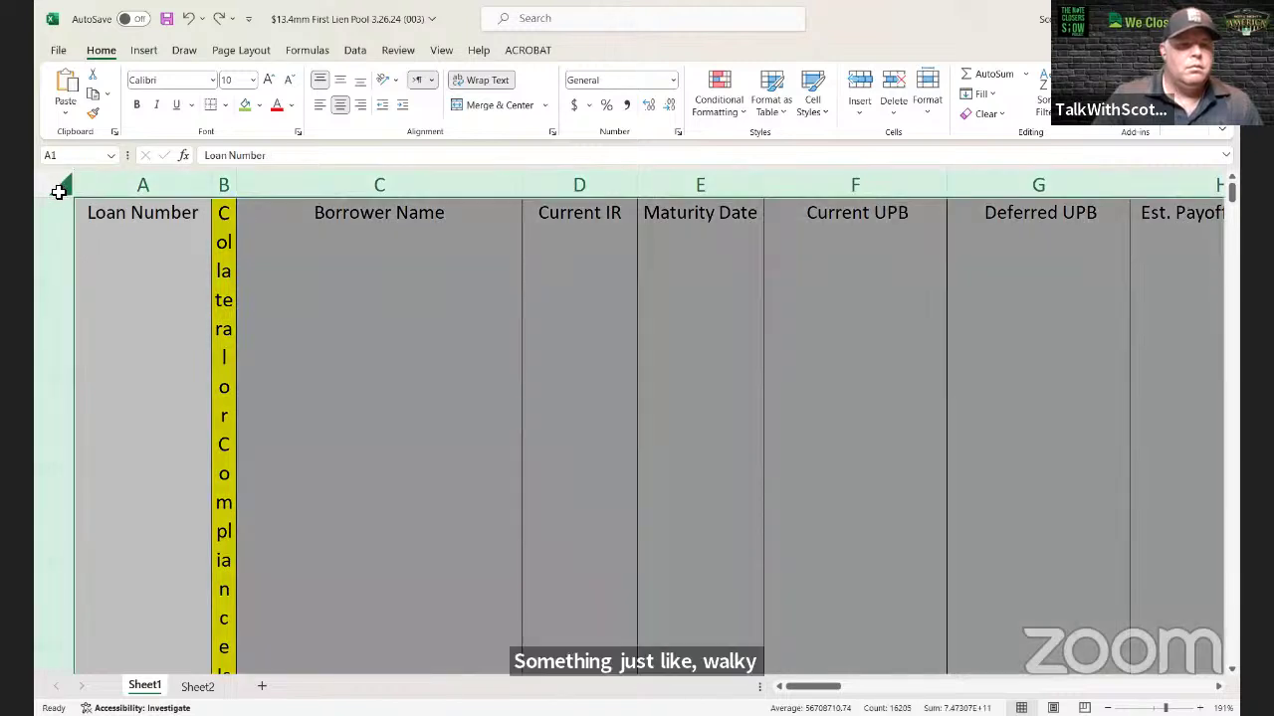
{"action": "left_click", "coordinate": [224, 186]}
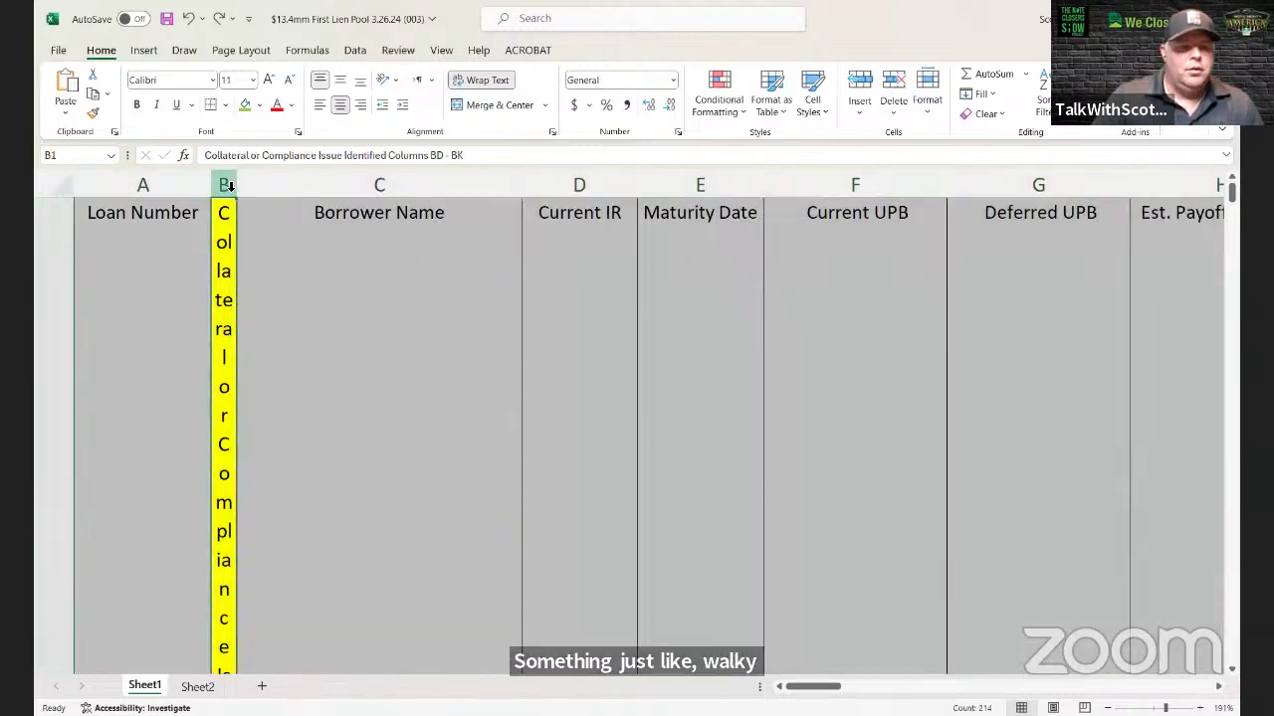
{"action": "right_click", "coordinate": [231, 186]}
{"action": "left_click", "coordinate": [273, 364]}
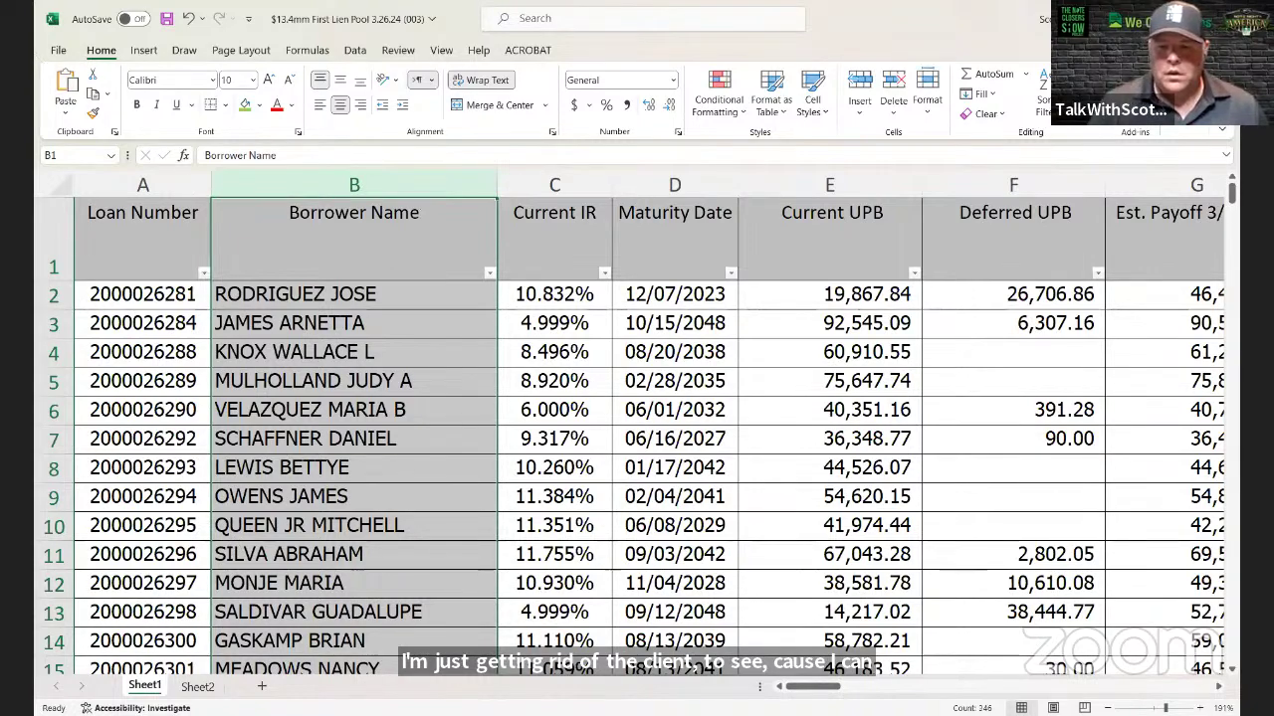
Step: Delete the M1 to M12 columns that follow the Mar 2023 CF - PITI column
{"action": "scroll", "coordinate": [649, 431], "scroll_direction": "right", "scroll_amount": 10}
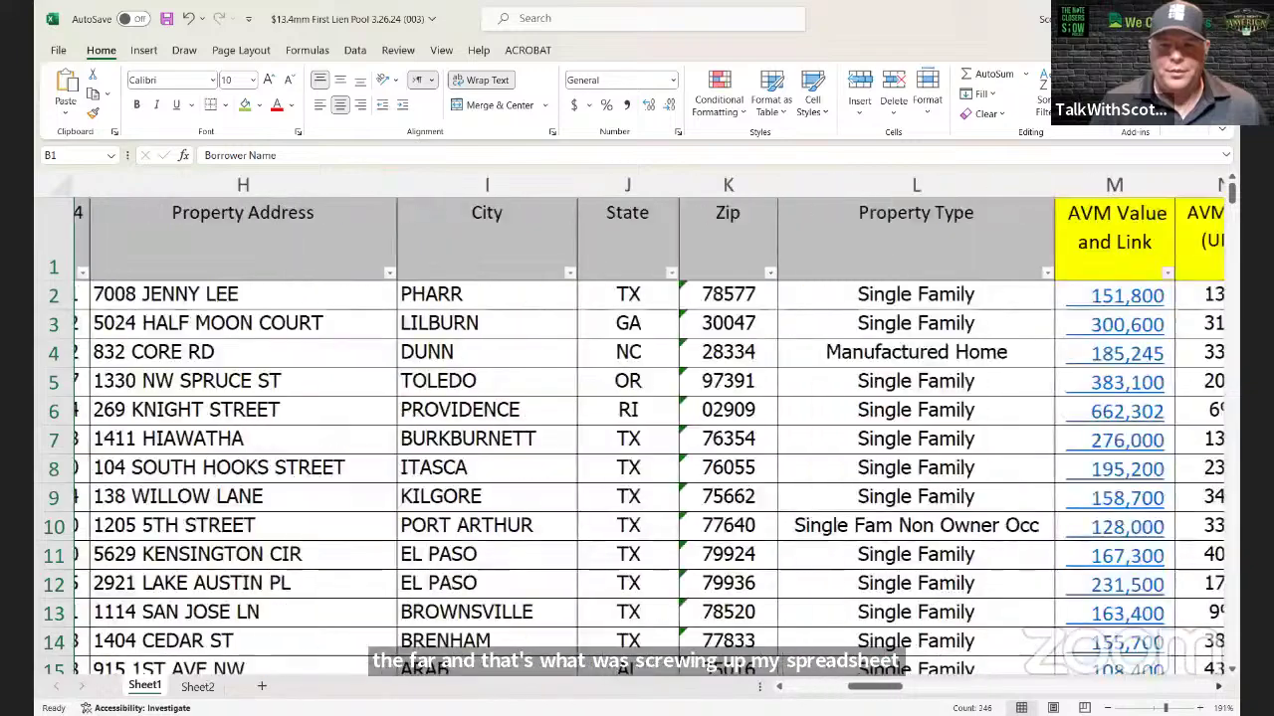
{"action": "scroll", "coordinate": [648, 431], "scroll_direction": "right", "scroll_amount": 10}
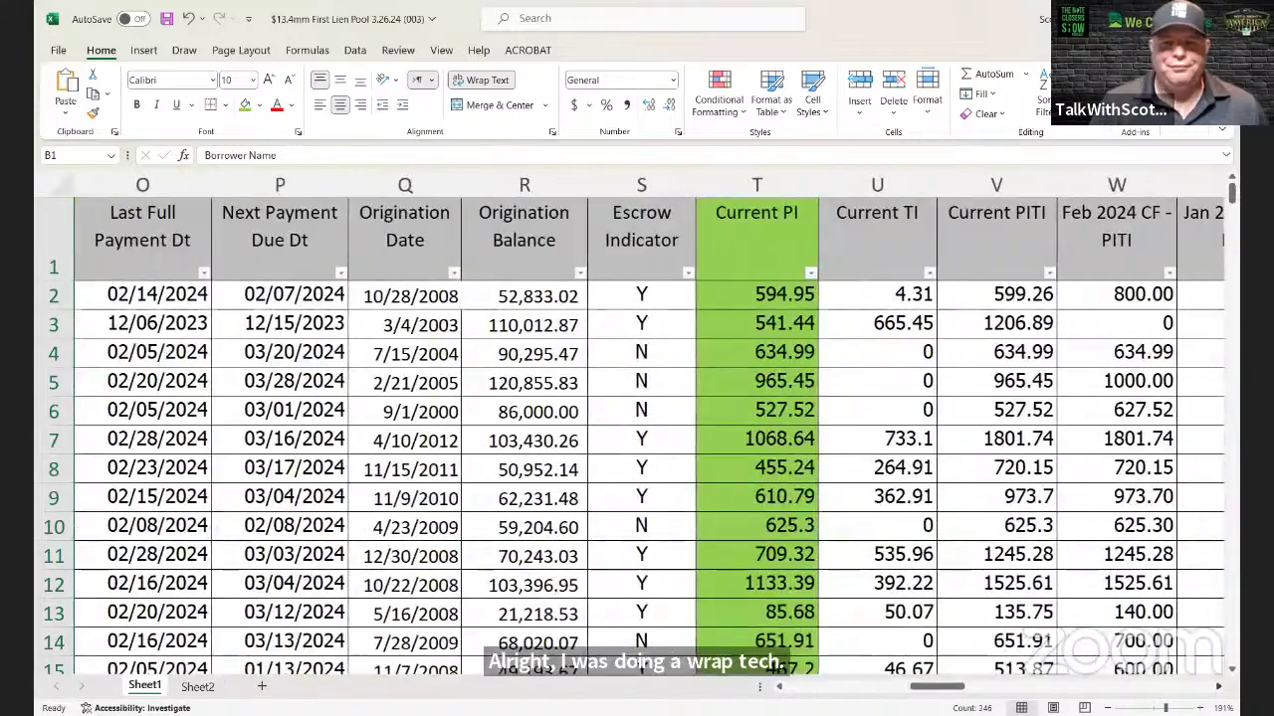
{"action": "scroll", "coordinate": [649, 431], "scroll_direction": "right", "scroll_amount": 10}
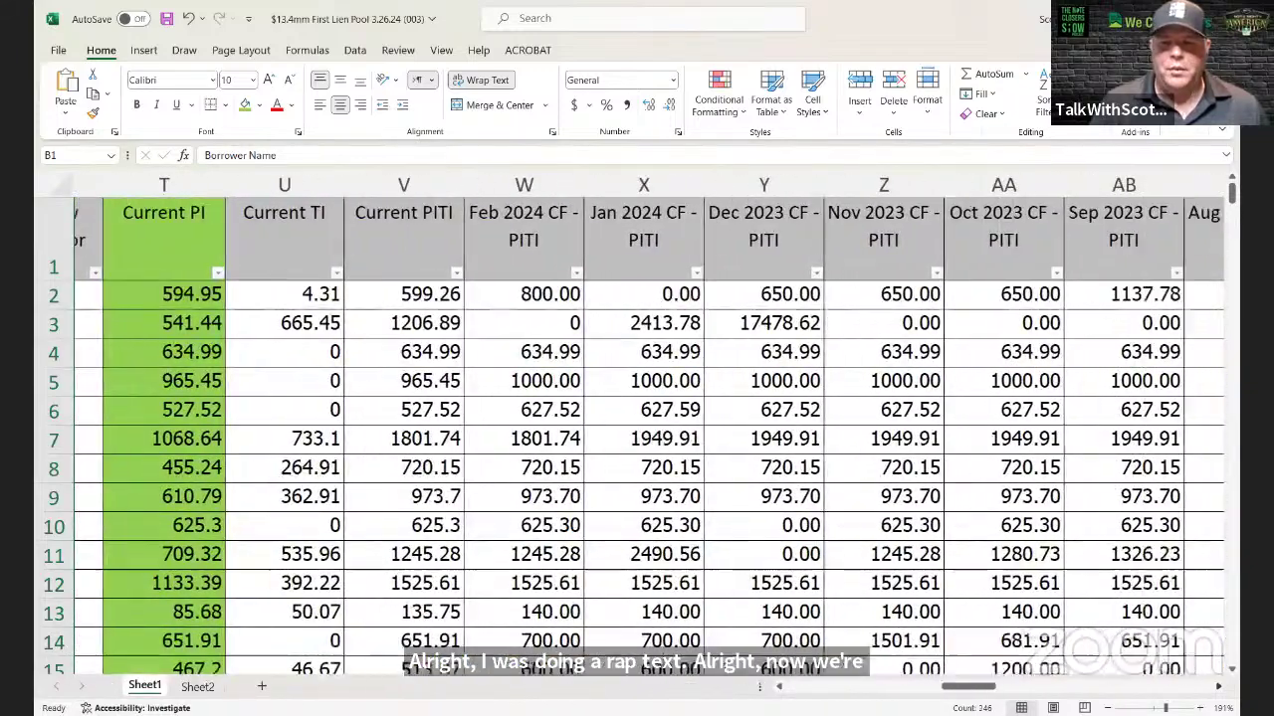
{"action": "scroll", "coordinate": [649, 431], "scroll_direction": "right", "scroll_amount": 10}
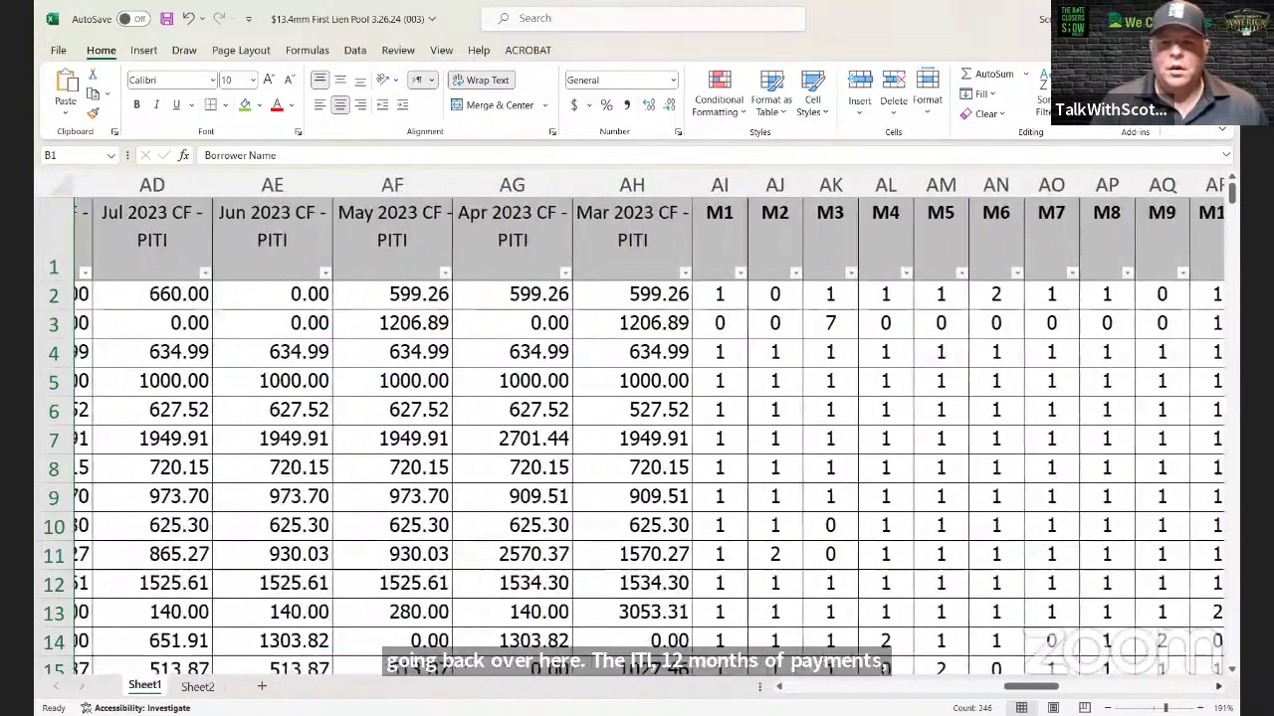
{"action": "left_click", "coordinate": [581, 185]}
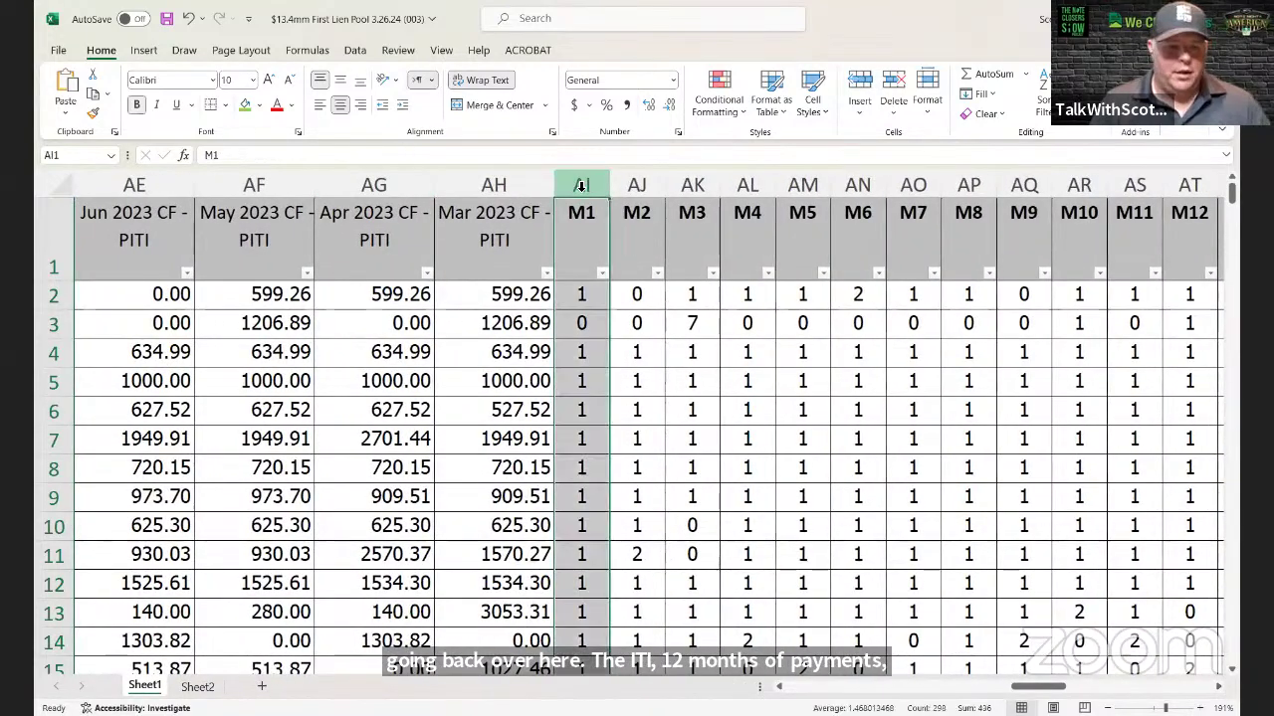
{"action": "left_click_drag", "start_coordinate": [581, 185], "coordinate": [665, 187]}
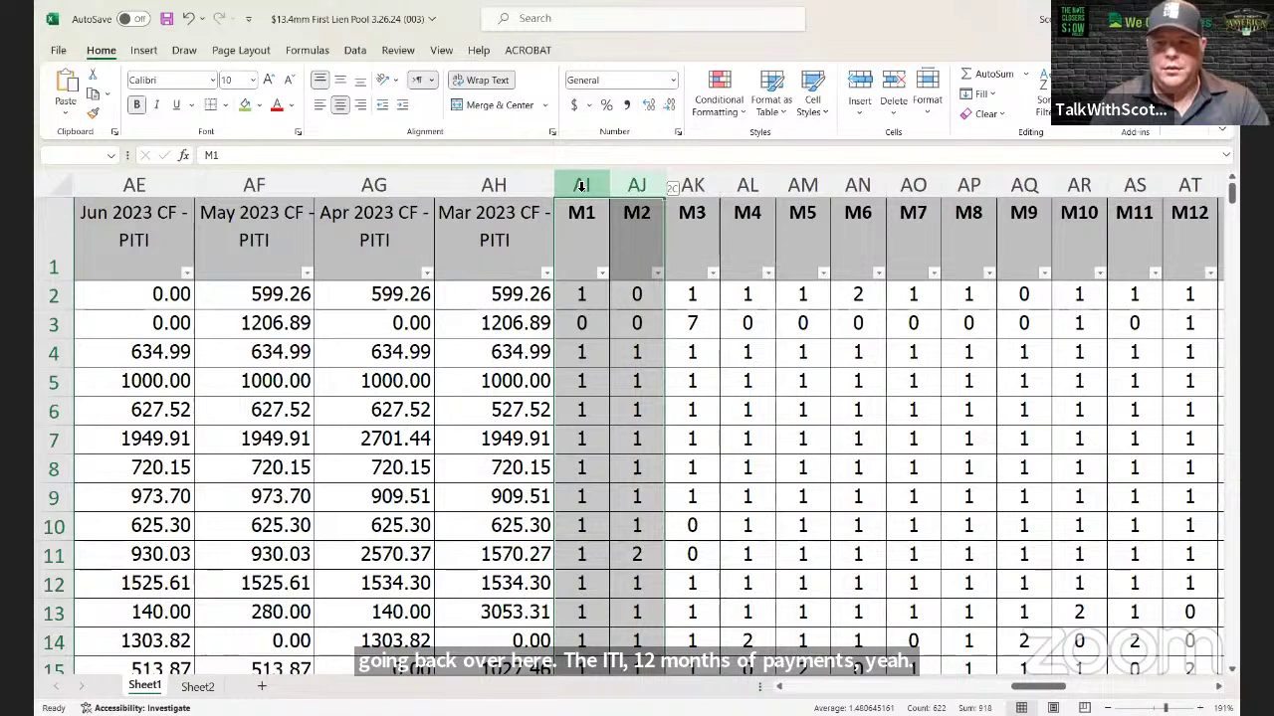
{"action": "key", "text": "ctrl+shift+Right"}
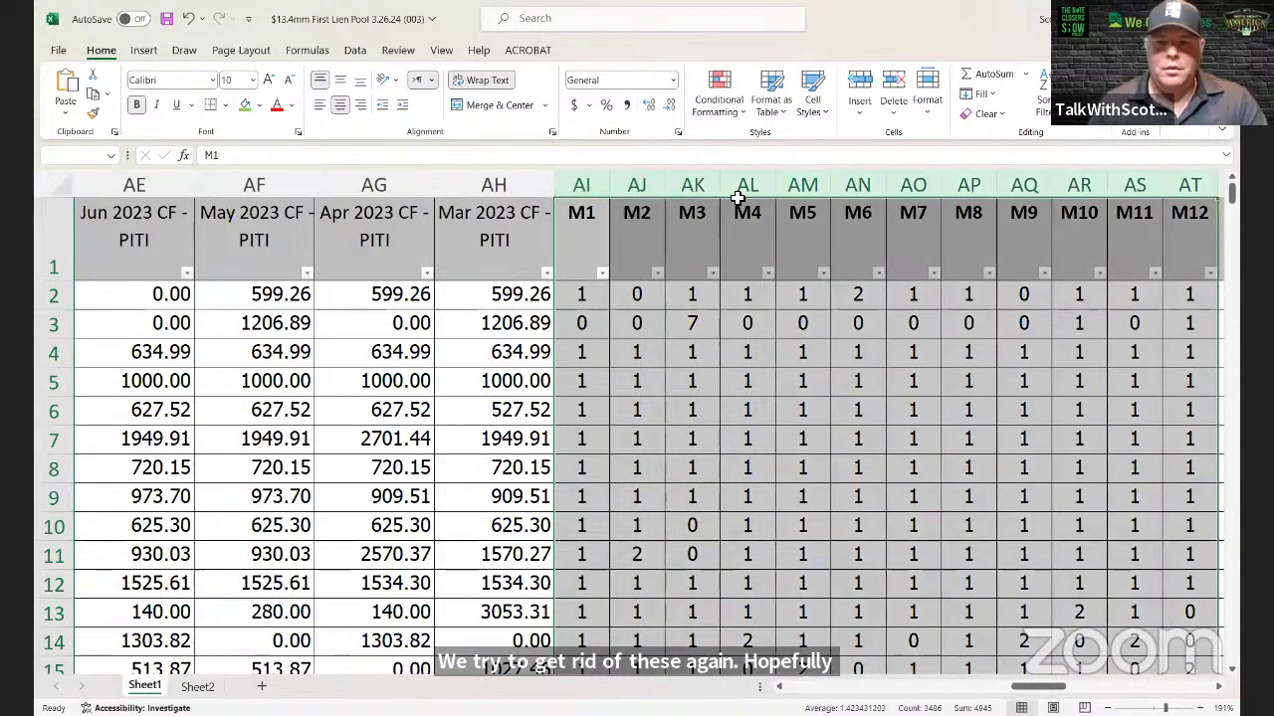
{"action": "right_click", "coordinate": [766, 310]}
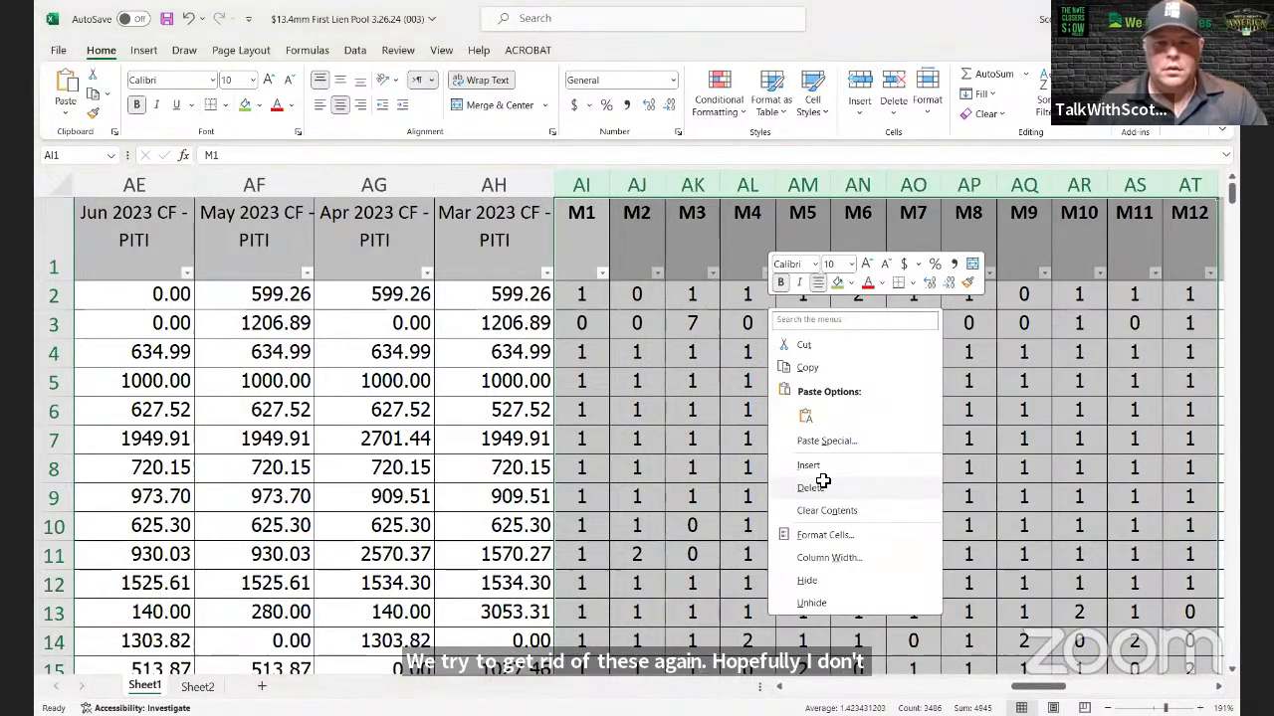
{"action": "left_click", "coordinate": [823, 483]}
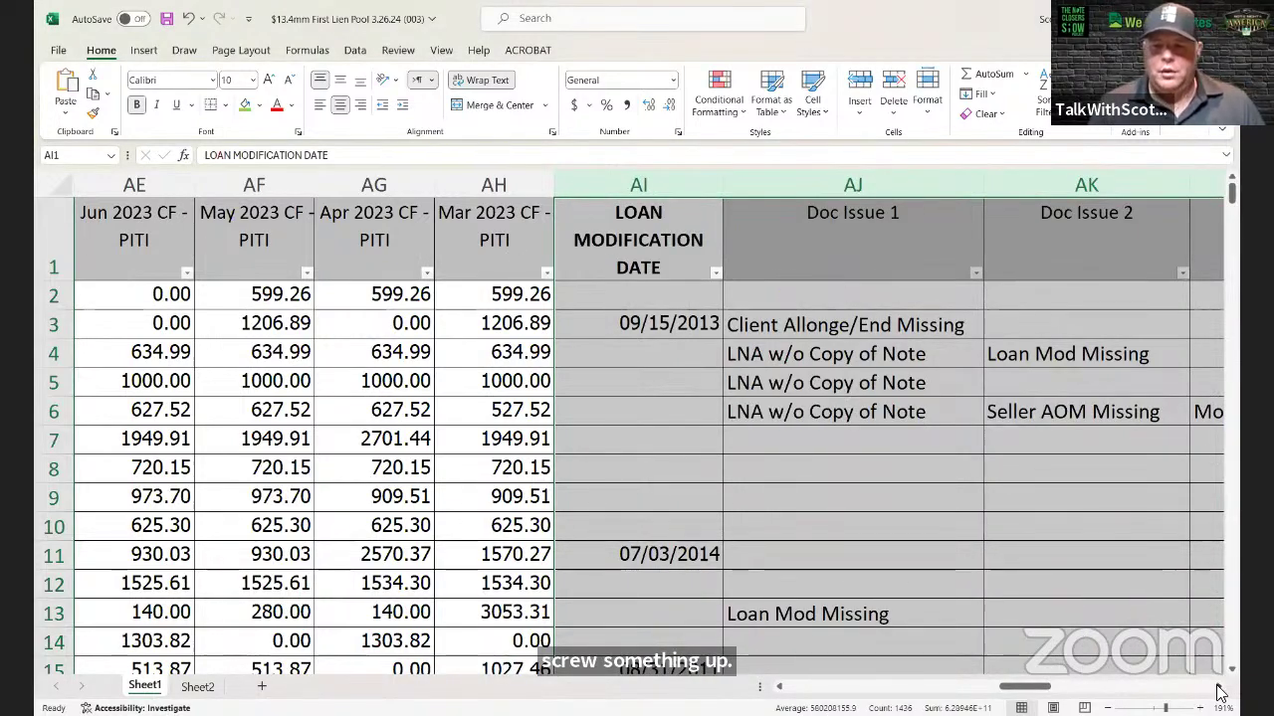
Step: Delete columns AR to AU, covering the yellow WAC CALC, WAM CALC and WALTV CALC columns and the empty one beside them
{"action": "scroll", "coordinate": [1217, 687], "scroll_direction": "right", "scroll_amount": 7}
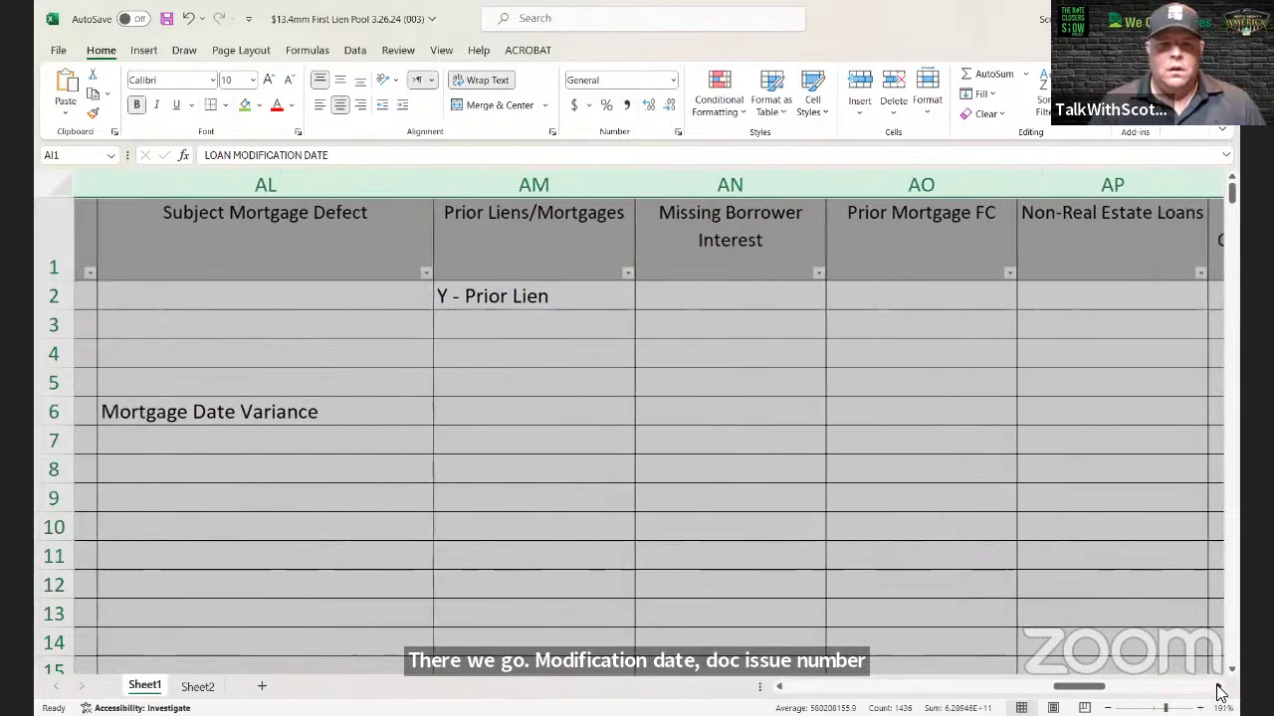
{"action": "scroll", "coordinate": [1220, 694], "scroll_direction": "right", "scroll_amount": 3}
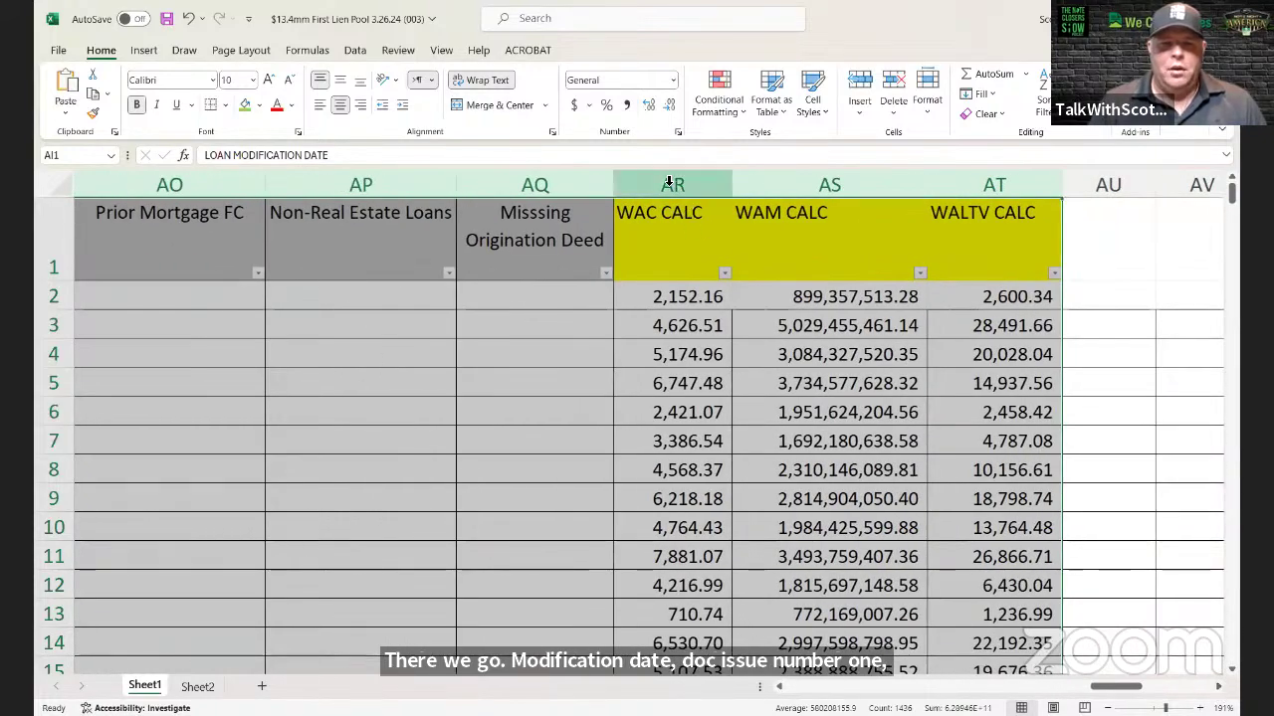
{"action": "left_click_drag", "start_coordinate": [669, 182], "coordinate": [830, 185]}
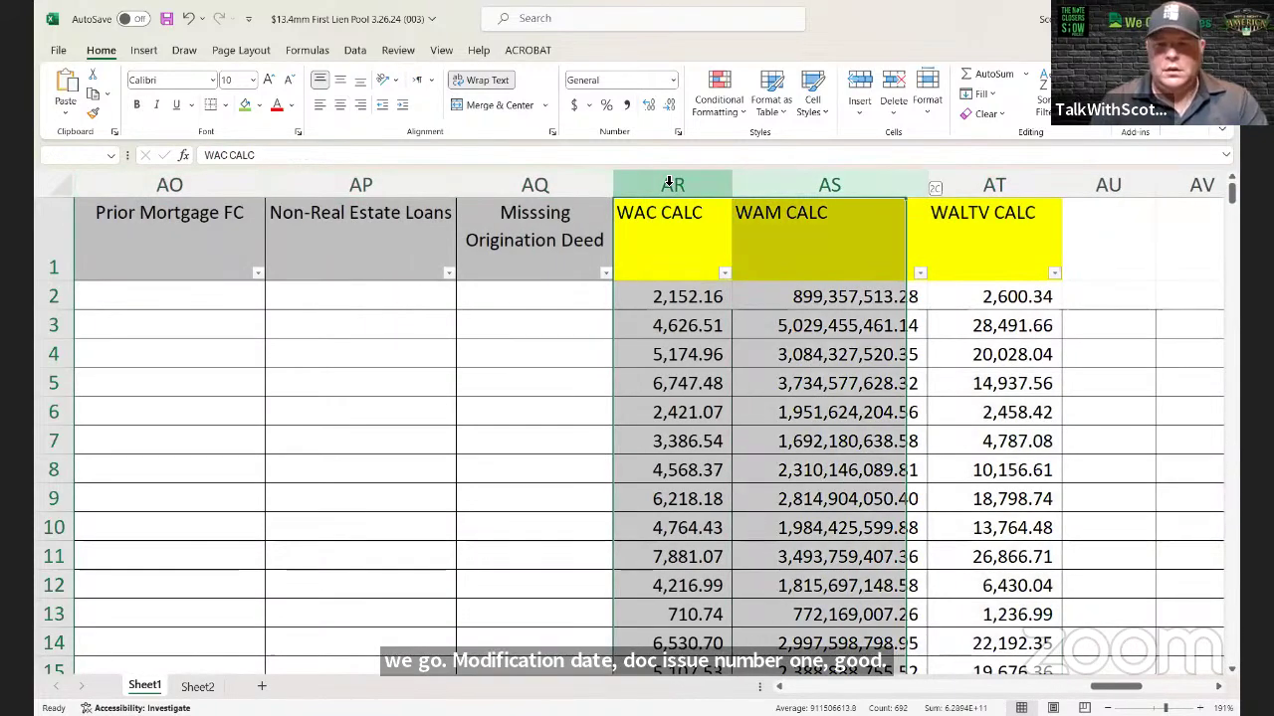
{"action": "key", "text": "shift+Right"}
{"action": "key", "text": "shift+Right"}
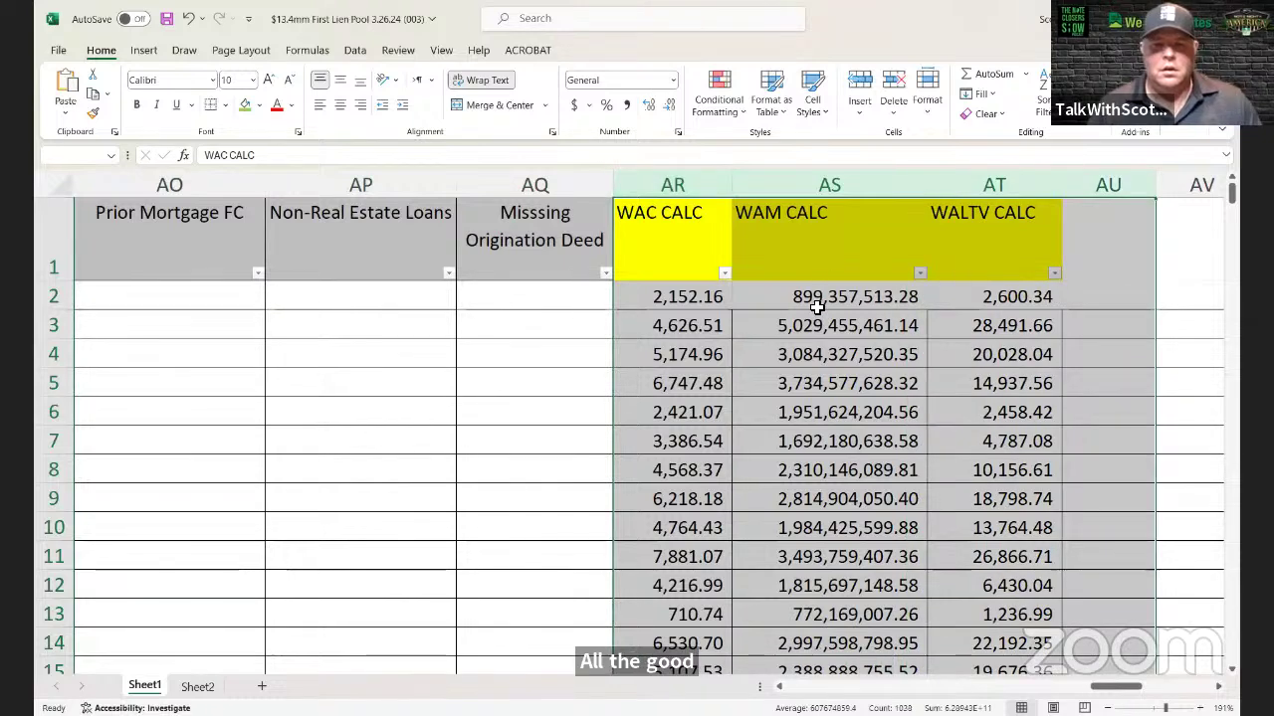
{"action": "right_click", "coordinate": [874, 494]}
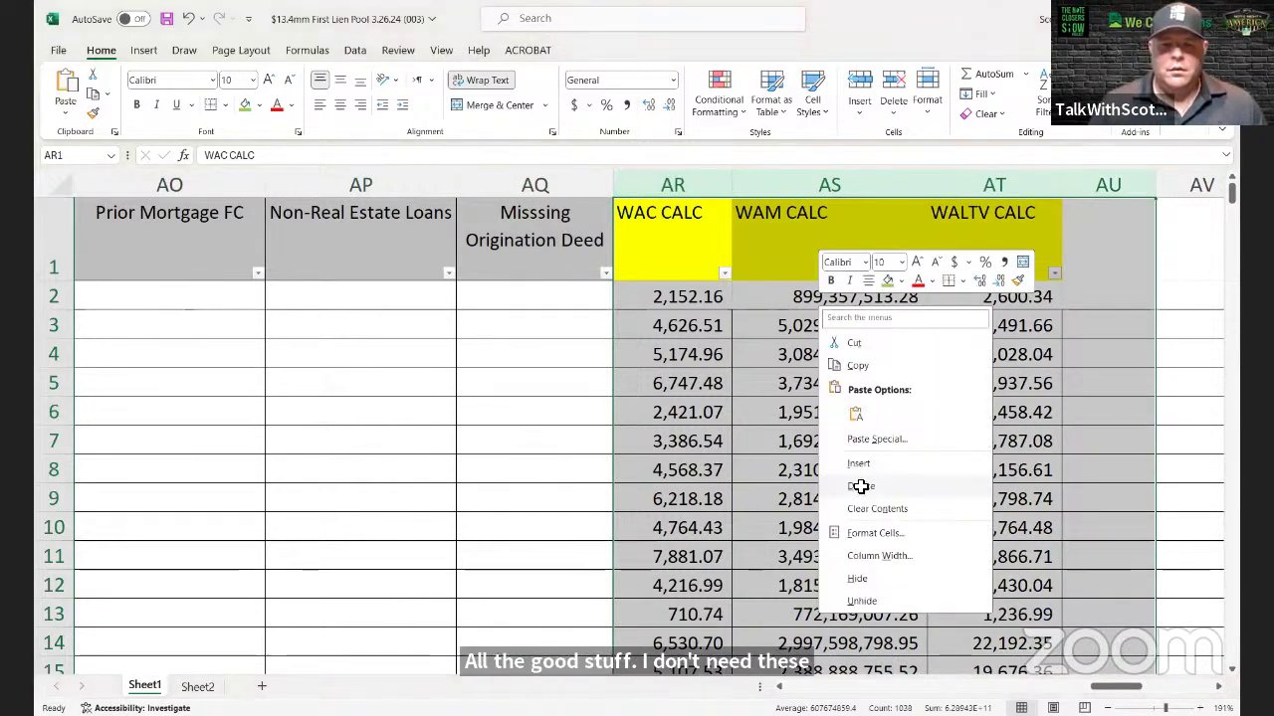
{"action": "left_click", "coordinate": [861, 485]}
Step: Freeze the panes at cell A2 to lock the header row, and check the headers against the rows further down
{"action": "scroll", "coordinate": [860, 485], "scroll_direction": "left", "scroll_amount": 15}
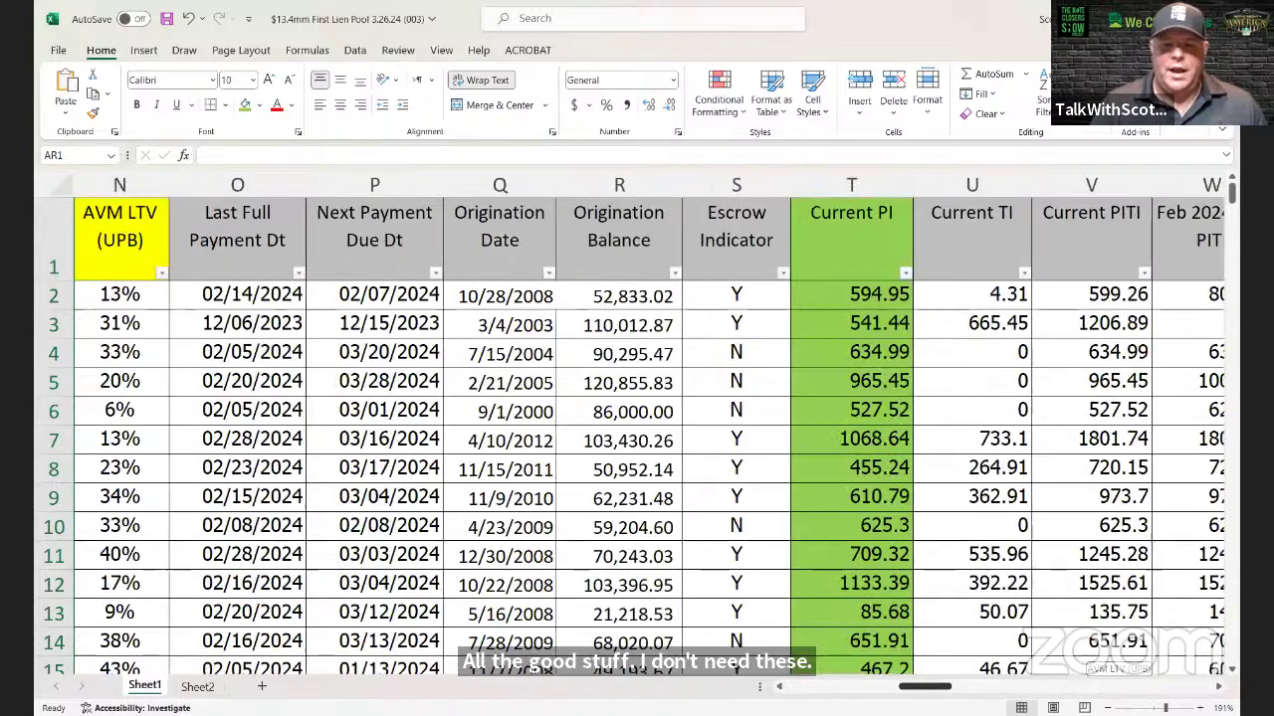
{"action": "scroll", "coordinate": [649, 436], "scroll_direction": "left", "scroll_amount": 10}
{"action": "scroll", "coordinate": [649, 435], "scroll_direction": "right", "scroll_amount": 3}
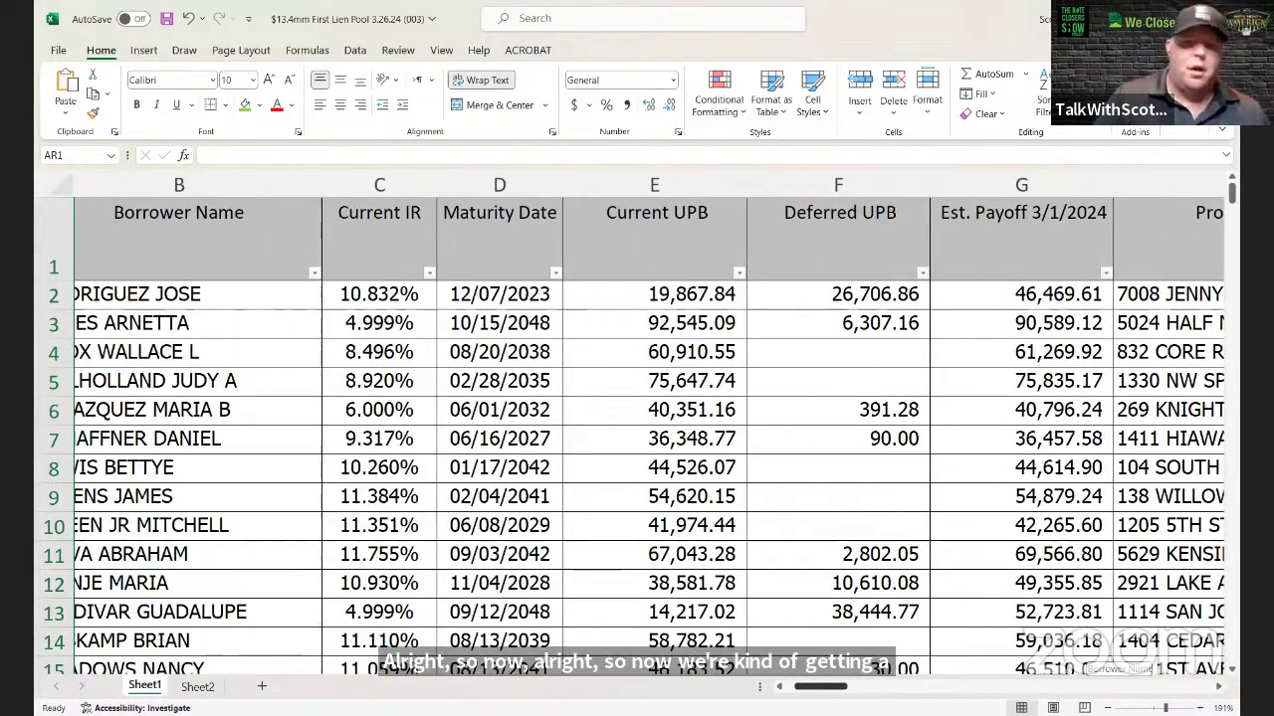
{"action": "scroll", "coordinate": [649, 436], "scroll_direction": "left", "scroll_amount": 3}
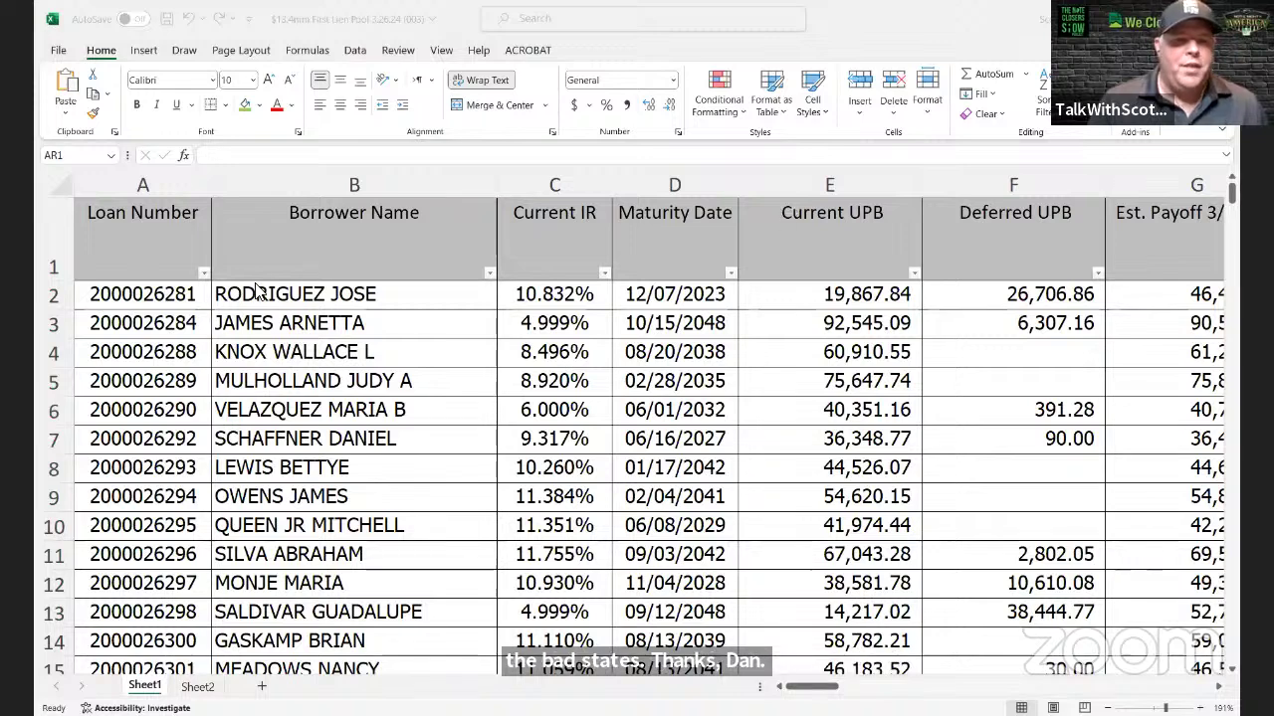
{"action": "left_click", "coordinate": [449, 301]}
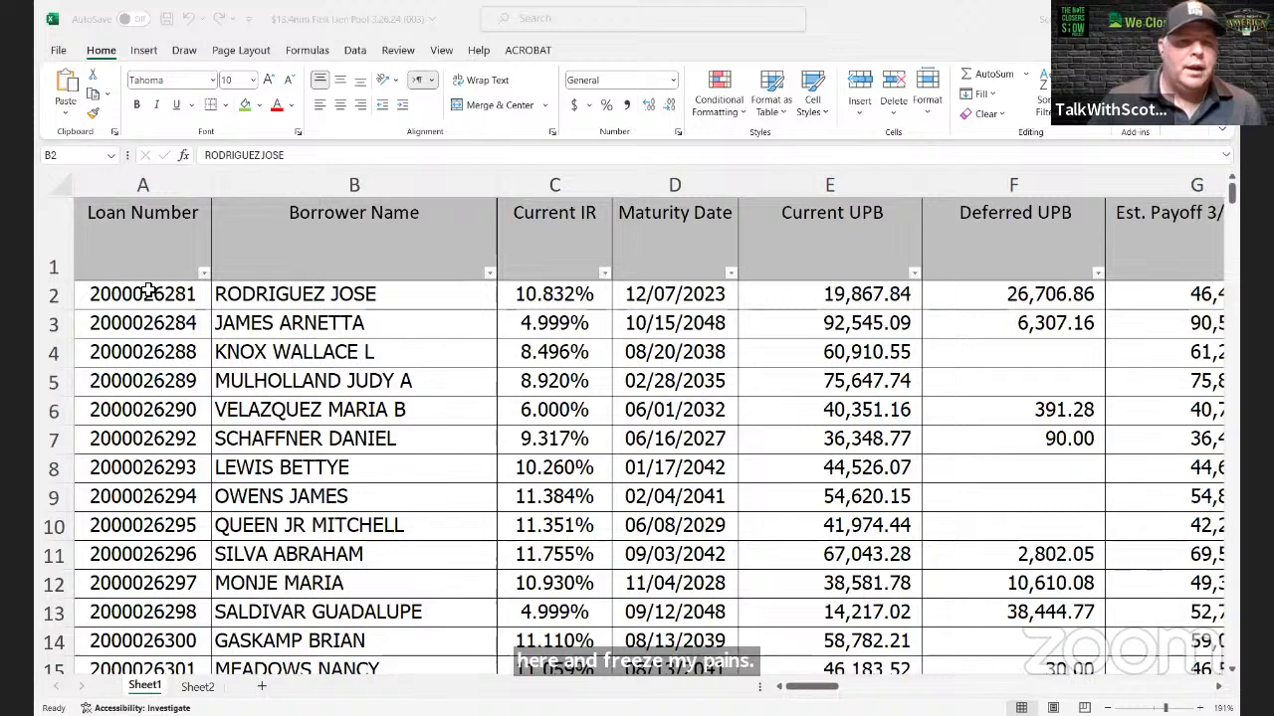
{"action": "key", "text": "F2"}
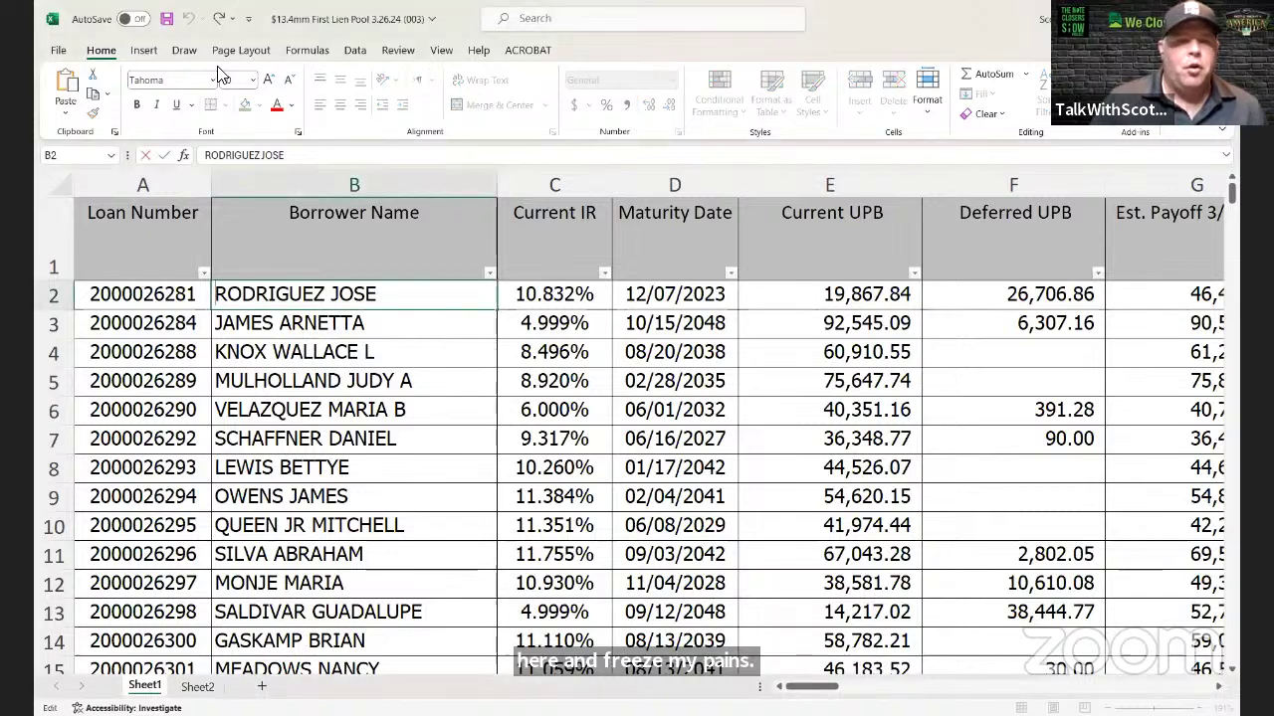
{"action": "scroll", "coordinate": [403, 65], "scroll_direction": "down", "scroll_amount": 7}
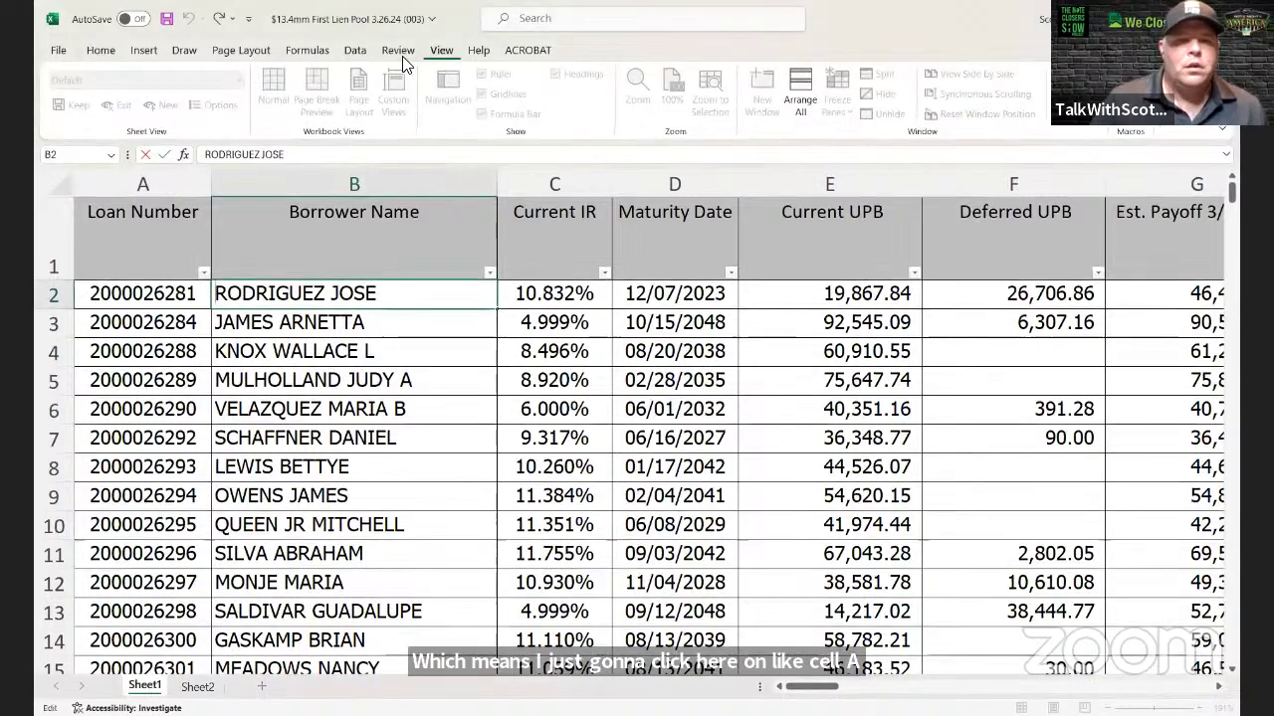
{"action": "left_click", "coordinate": [170, 293]}
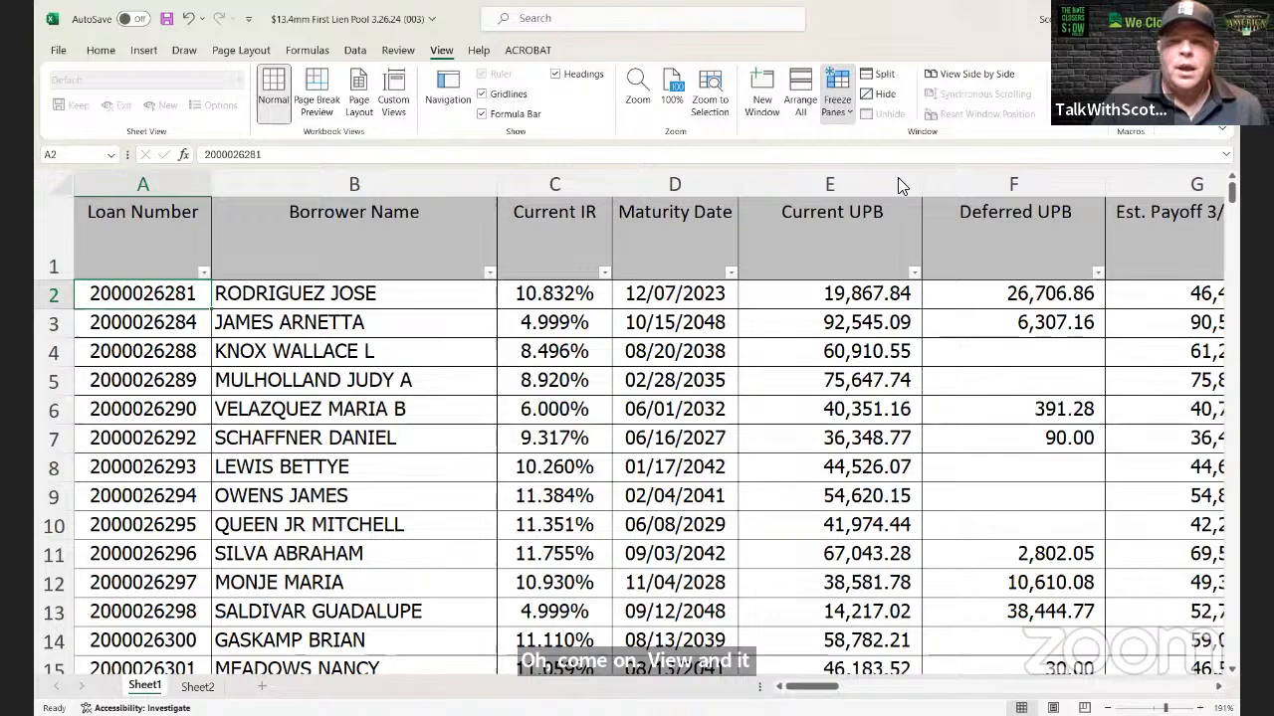
{"action": "scroll", "coordinate": [342, 364], "scroll_direction": "down", "scroll_amount": 7}
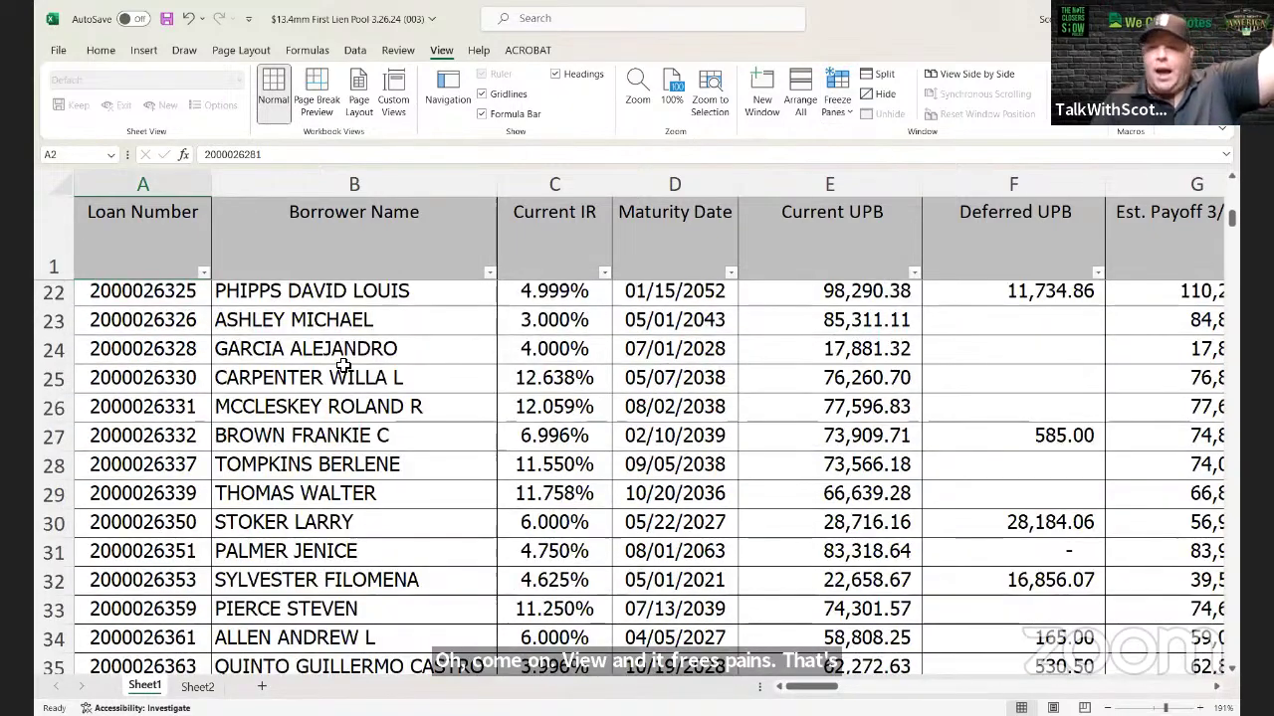
{"action": "scroll", "coordinate": [341, 364], "scroll_direction": "up", "scroll_amount": 7}
{"action": "scroll", "coordinate": [339, 364], "scroll_direction": "down", "scroll_amount": 2}
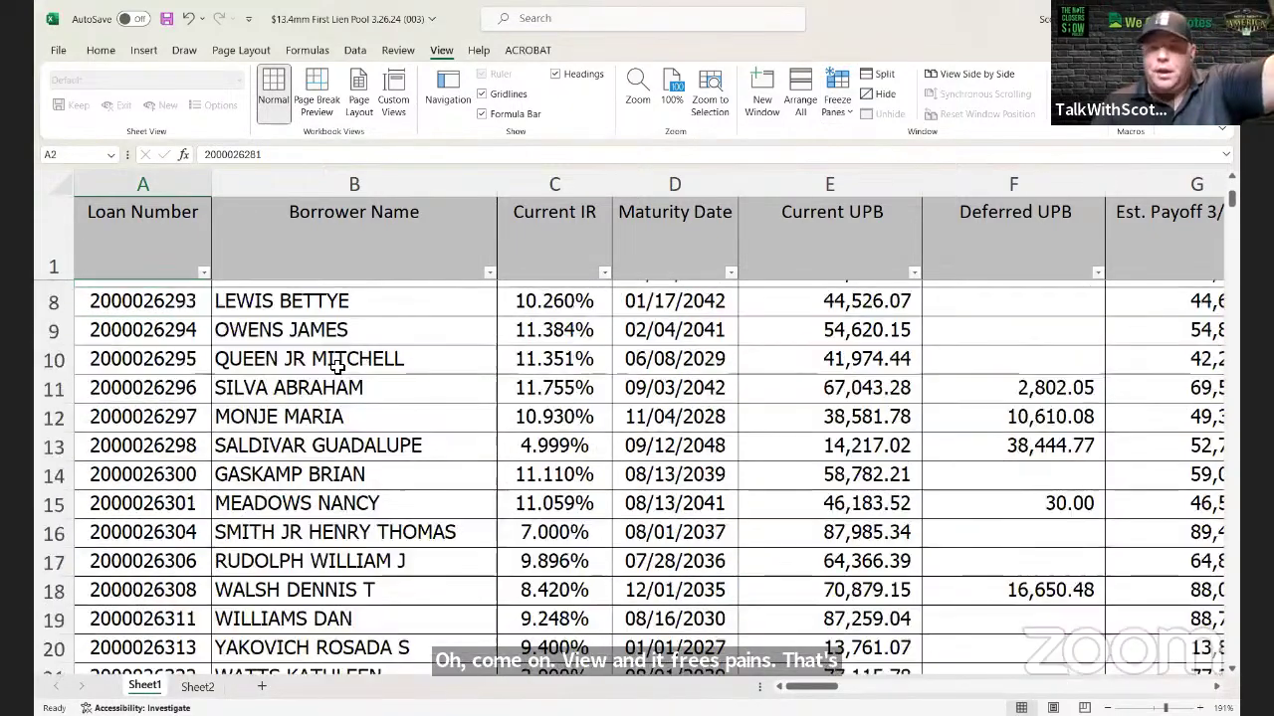
{"action": "scroll", "coordinate": [333, 329], "scroll_direction": "up", "scroll_amount": 2}
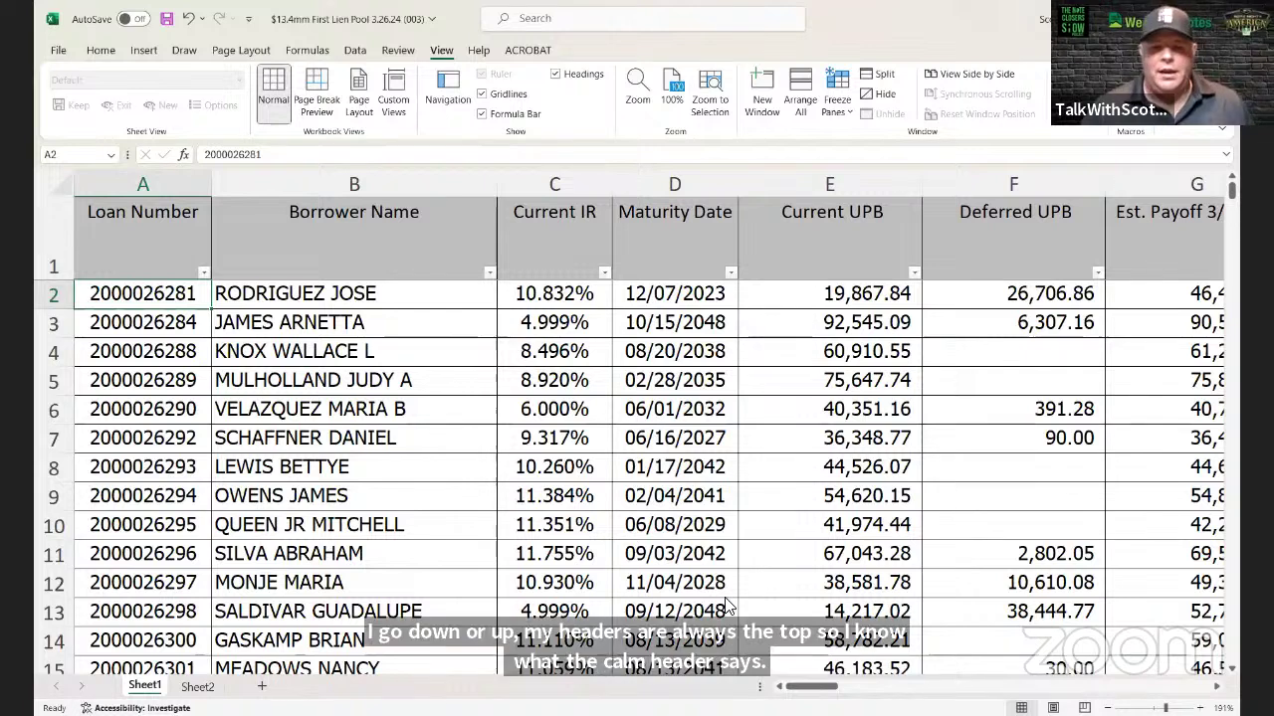
Step: Sort the whole sheet by State on cell values from A to Z, treating the first row as headers
{"action": "left_click", "coordinate": [57, 187]}
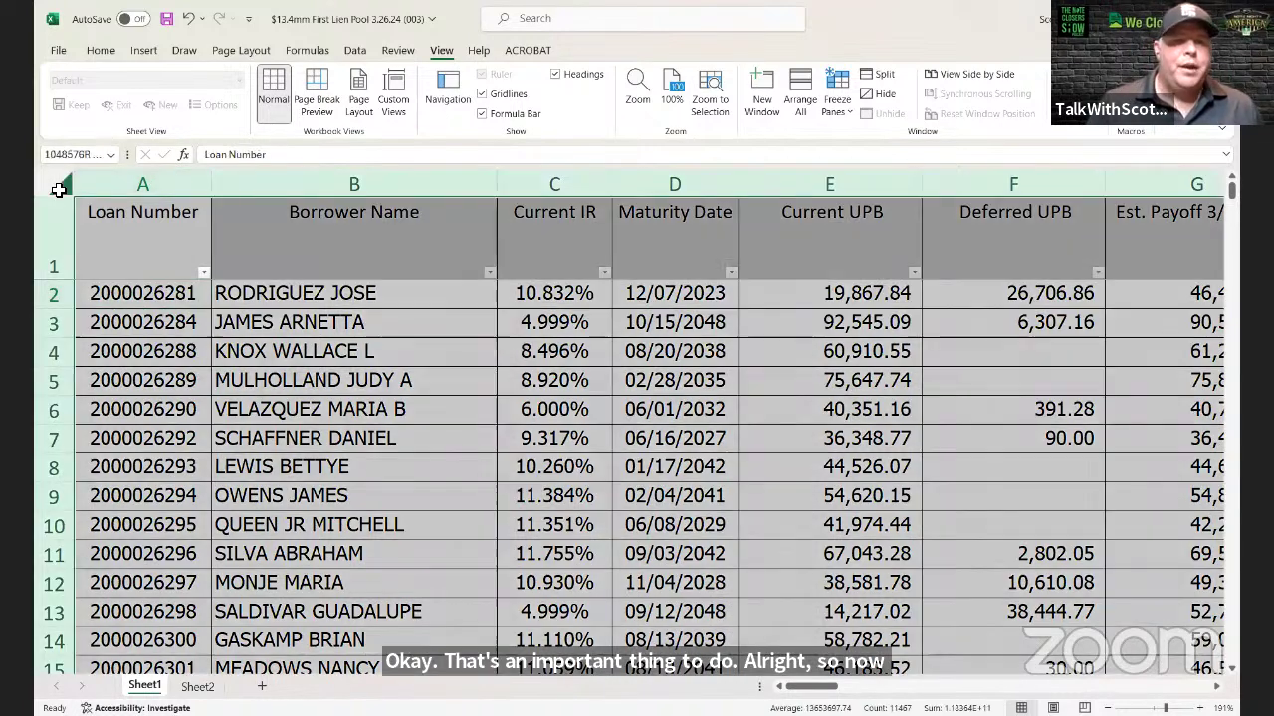
{"action": "left_click", "coordinate": [103, 54]}
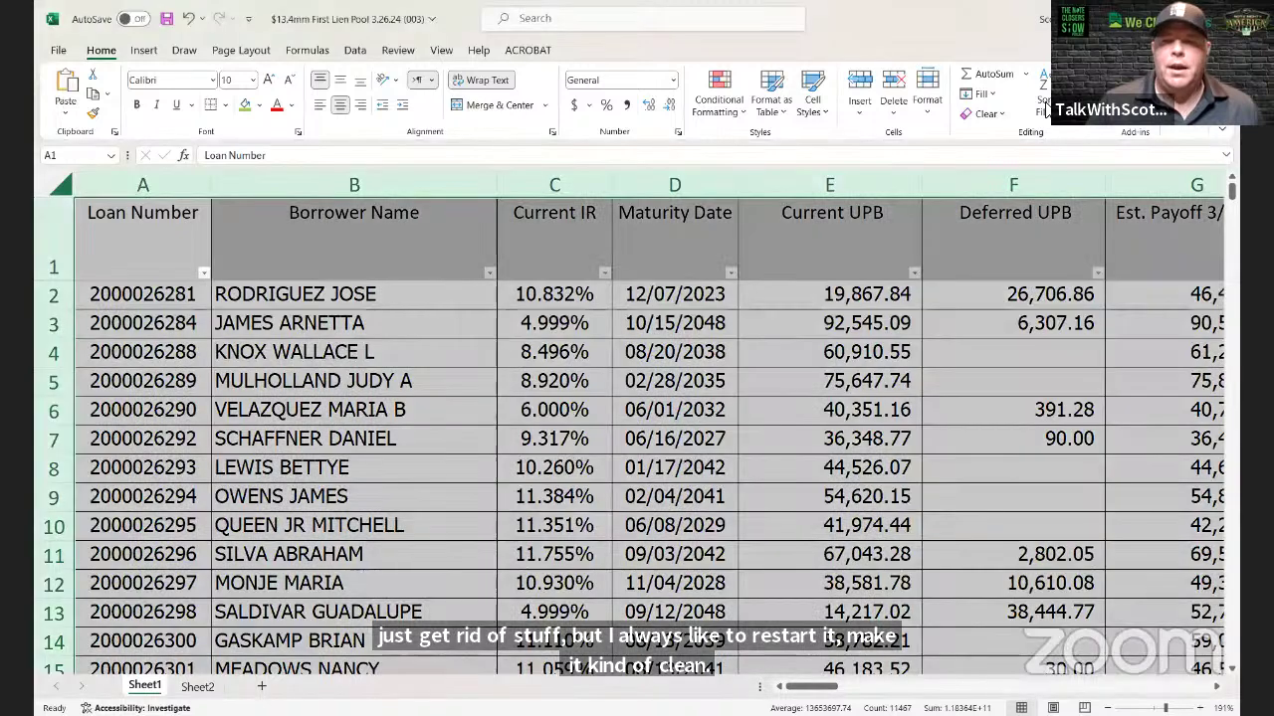
{"action": "left_click", "coordinate": [1045, 105]}
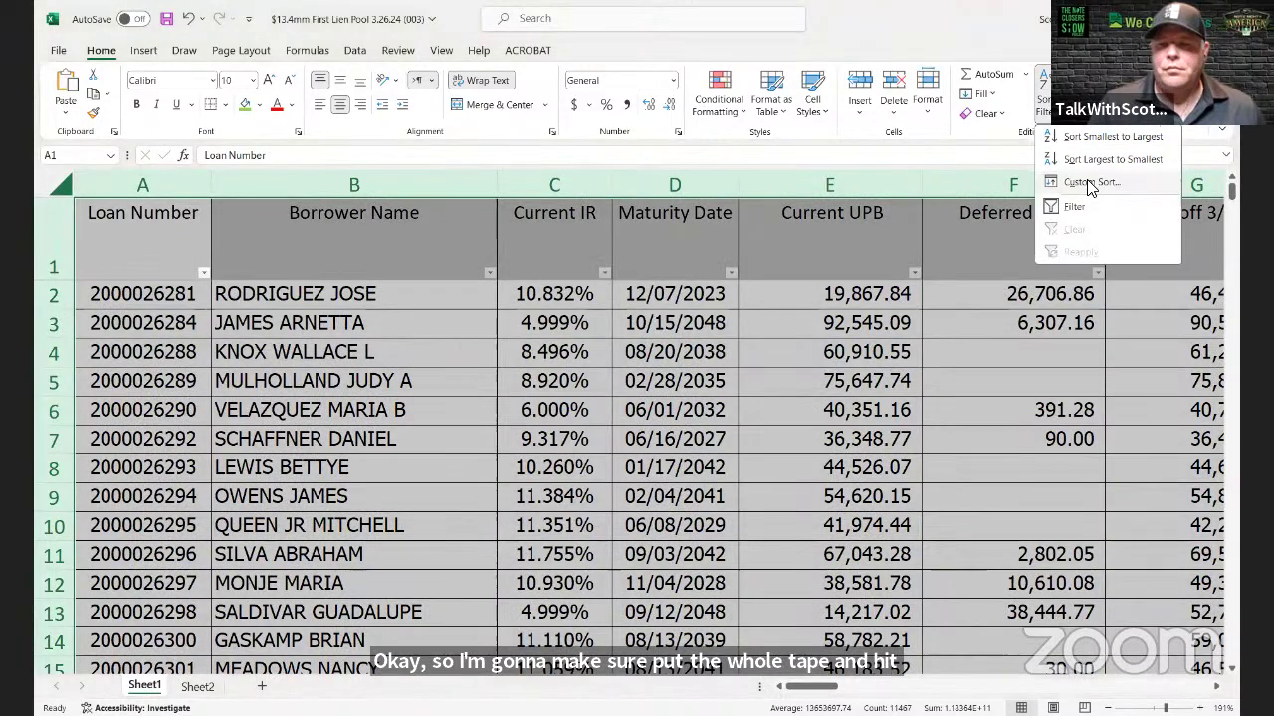
{"action": "left_click", "coordinate": [1092, 183]}
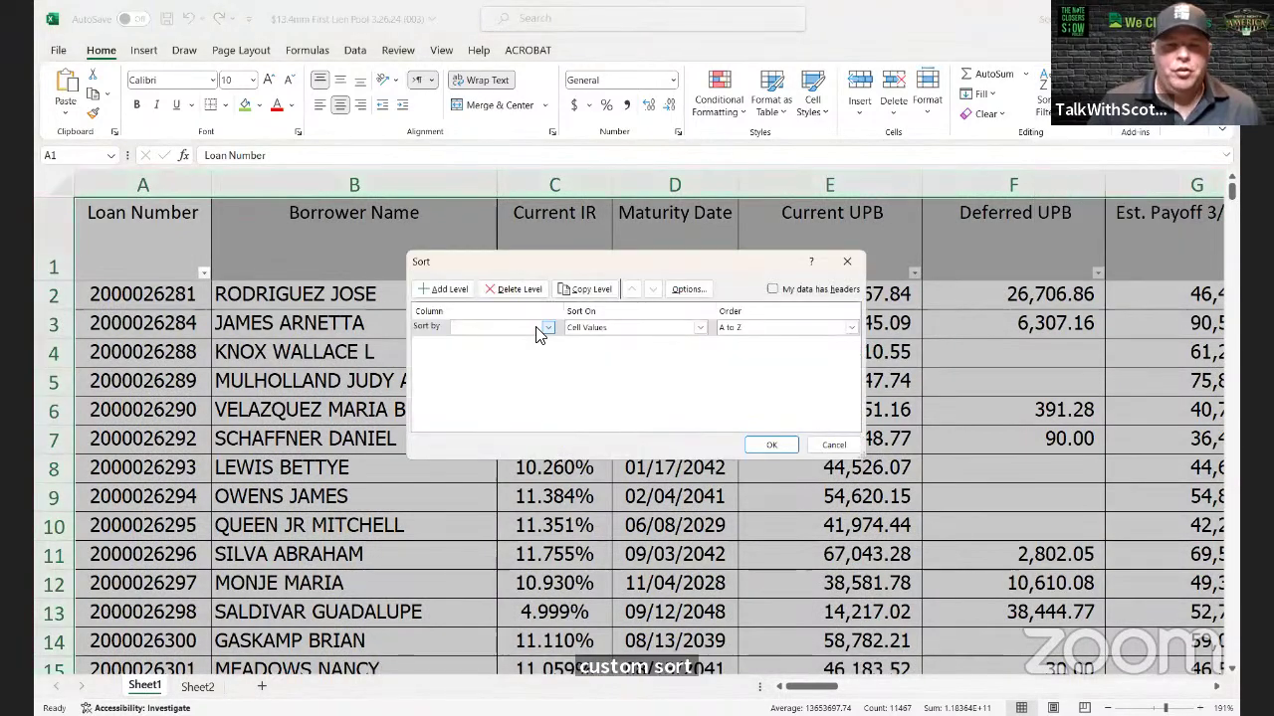
{"action": "left_click", "coordinate": [547, 327]}
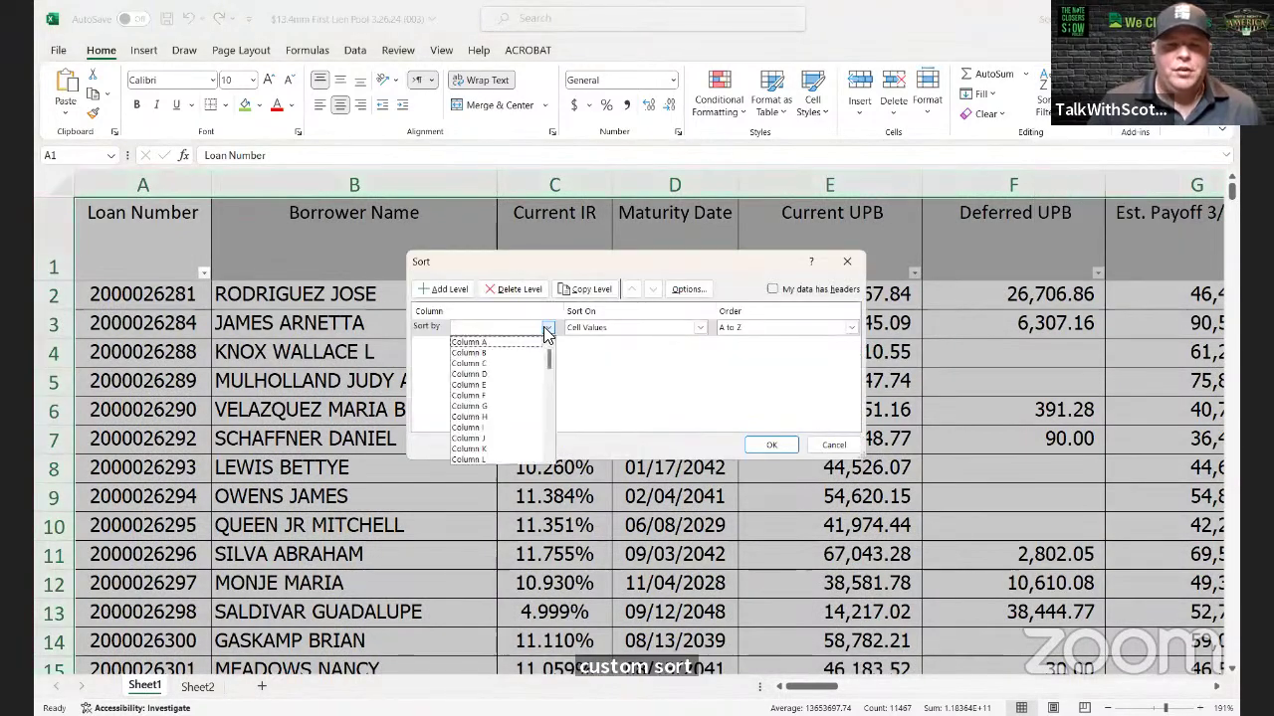
{"action": "left_click", "coordinate": [771, 295]}
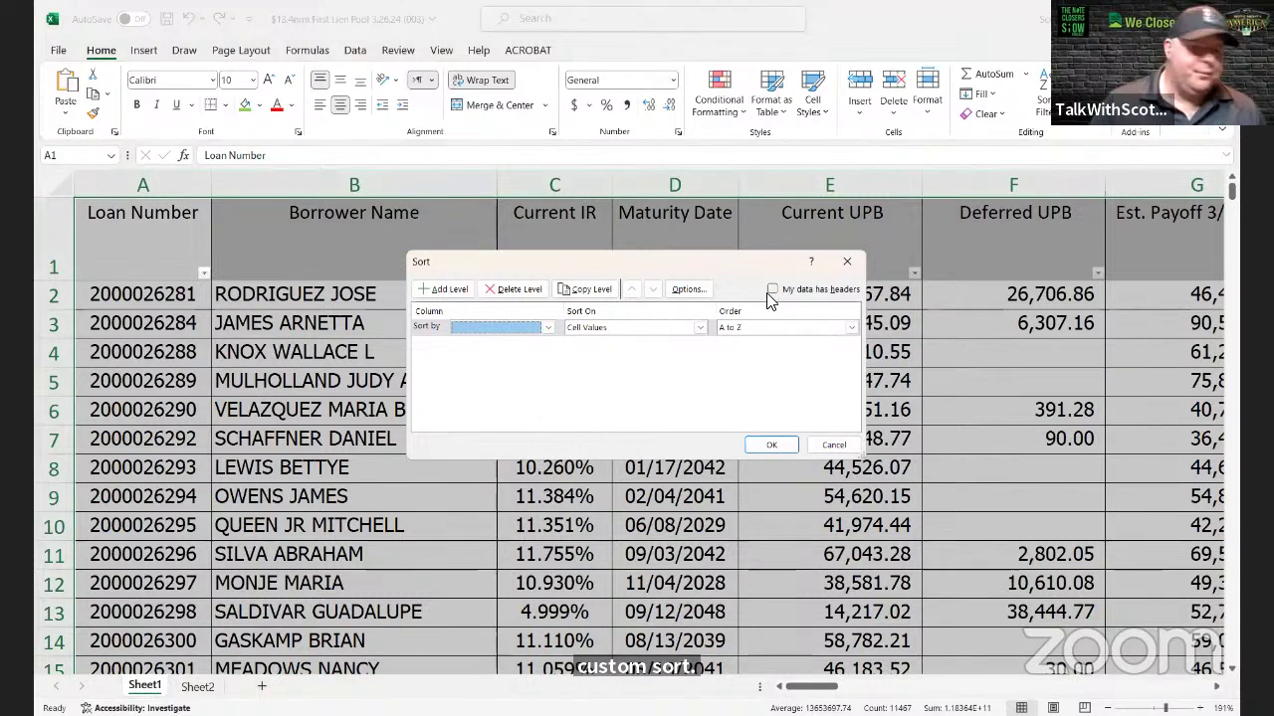
{"action": "left_click", "coordinate": [772, 289]}
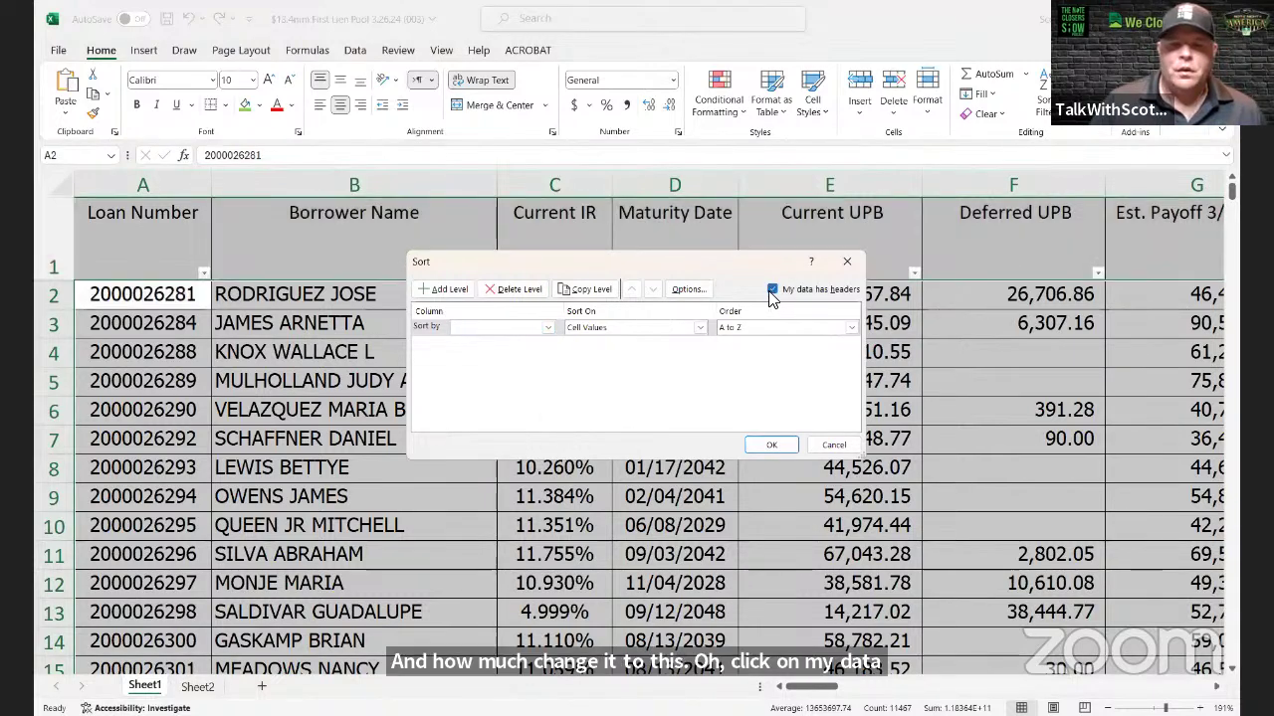
{"action": "left_click", "coordinate": [547, 329]}
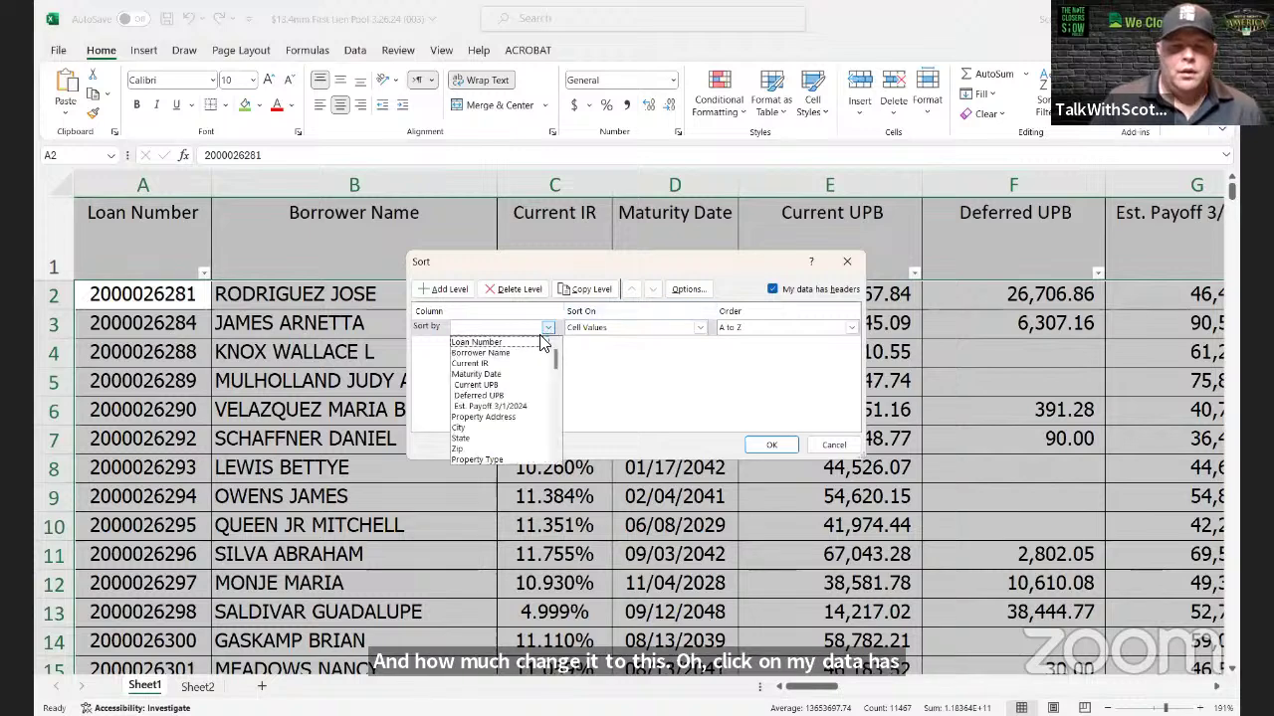
{"action": "left_click", "coordinate": [481, 439]}
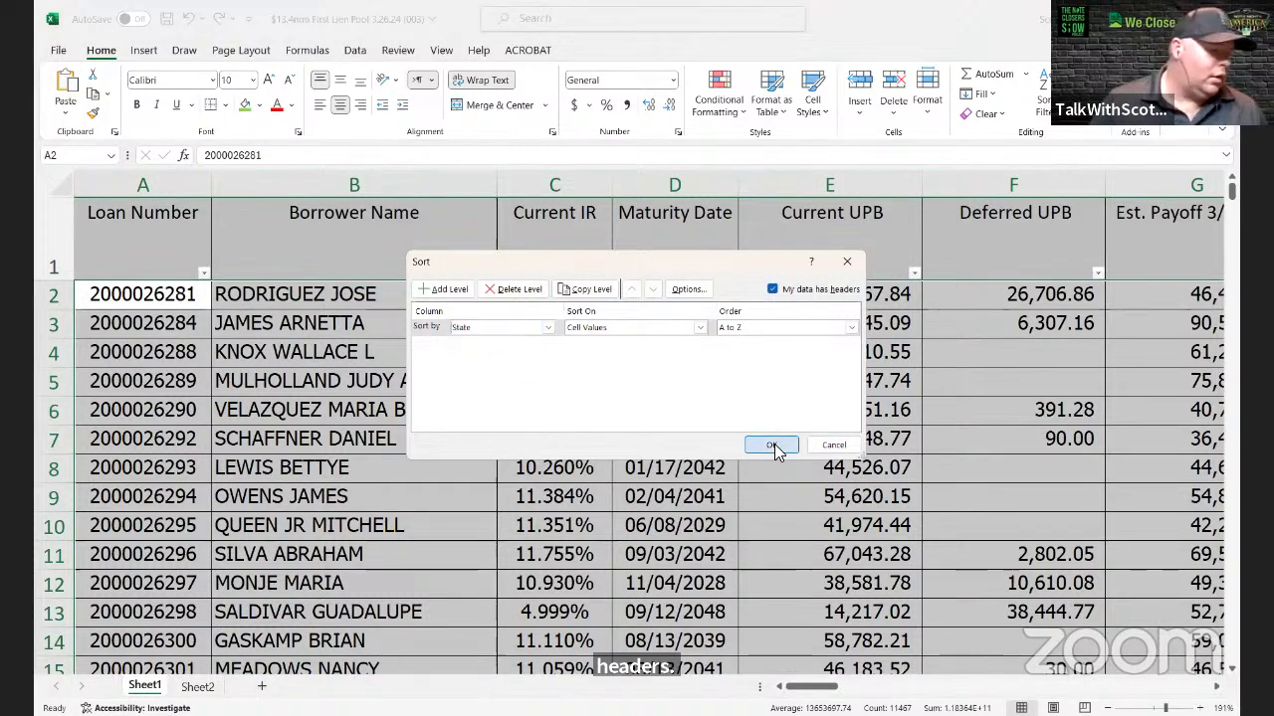
{"action": "left_click", "coordinate": [775, 447]}
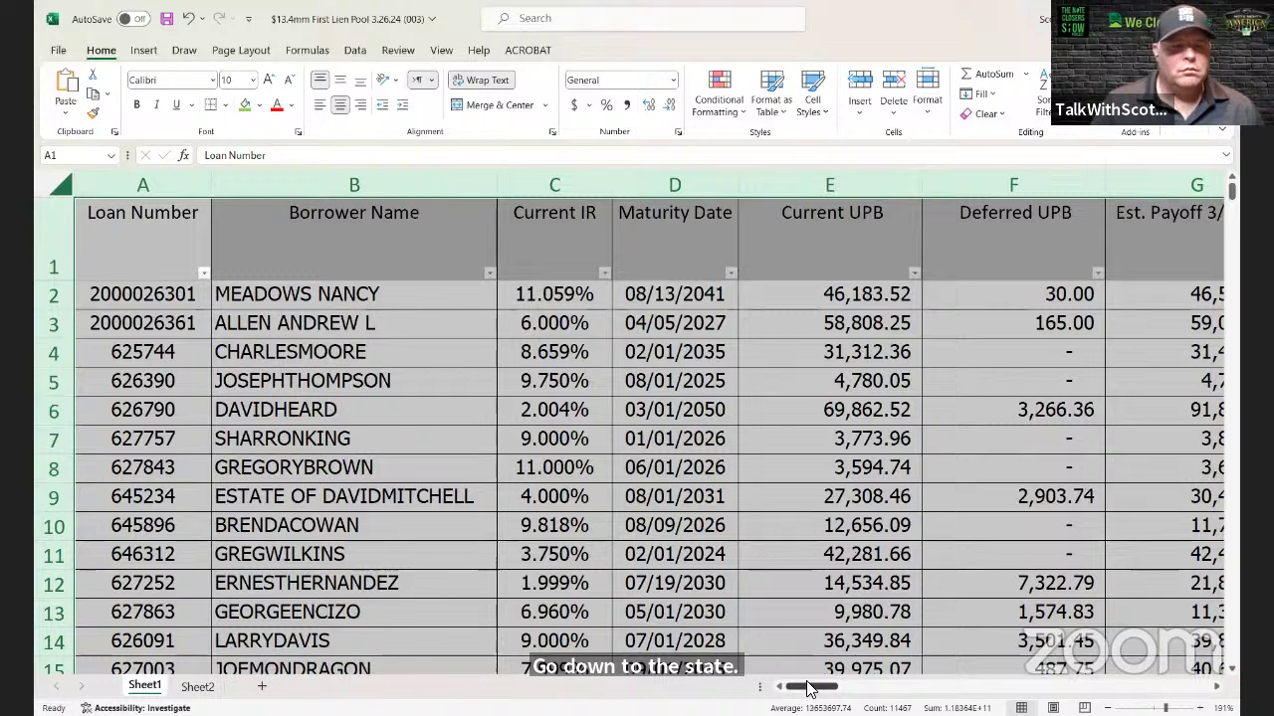
Step: Examine the Loan Number and Borrower Name columns to check how the names are written in the sorted rows
{"action": "left_click_drag", "start_coordinate": [786, 687], "coordinate": [782, 684]}
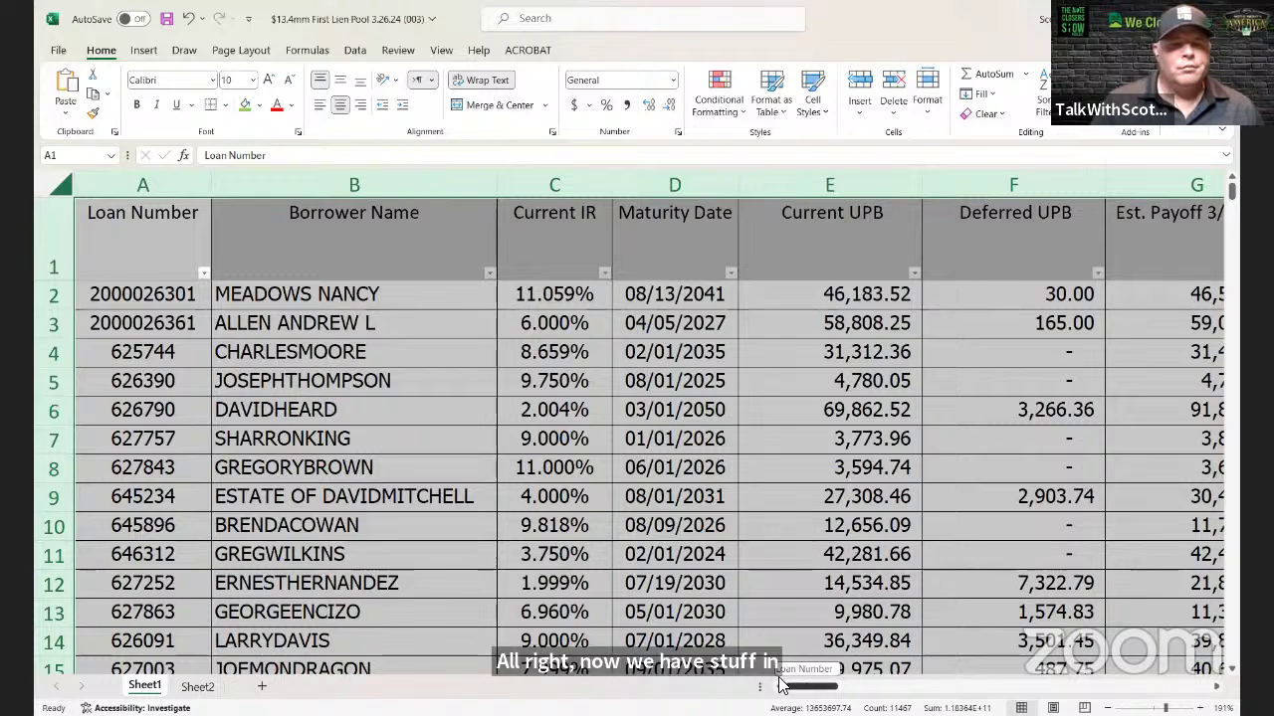
{"action": "left_click", "coordinate": [260, 476]}
{"action": "left_click", "coordinate": [375, 360]}
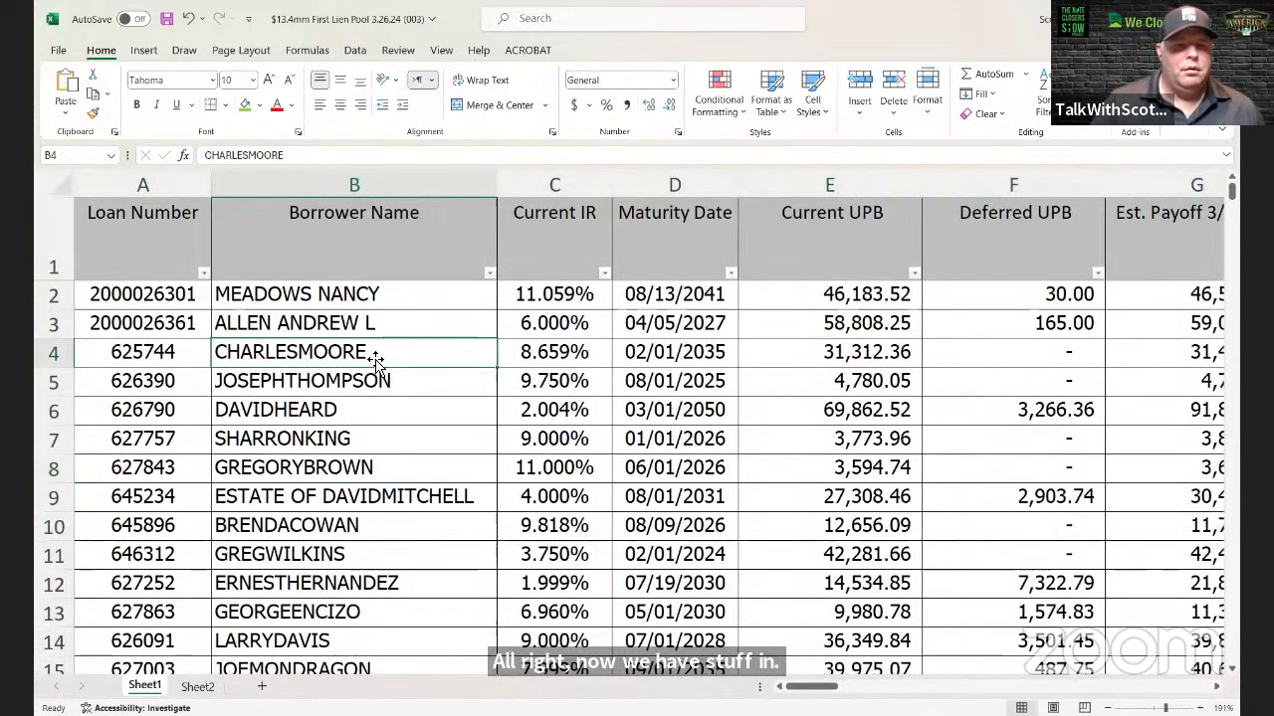
{"action": "mouse_move", "coordinate": [826, 687]}
{"action": "left_mouse_down"}
{"action": "mouse_move", "coordinate": [952, 688]}
{"action": "mouse_move", "coordinate": [811, 686]}
{"action": "left_mouse_up"}
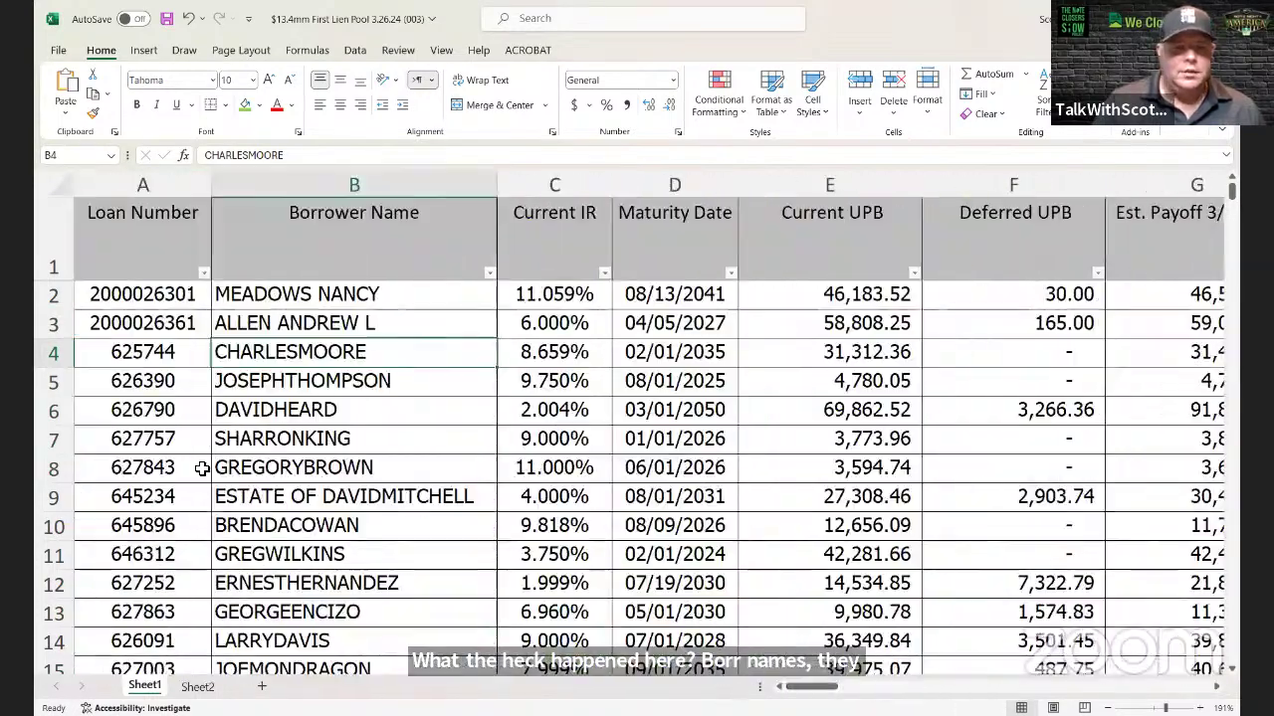
{"action": "left_click", "coordinate": [374, 463]}
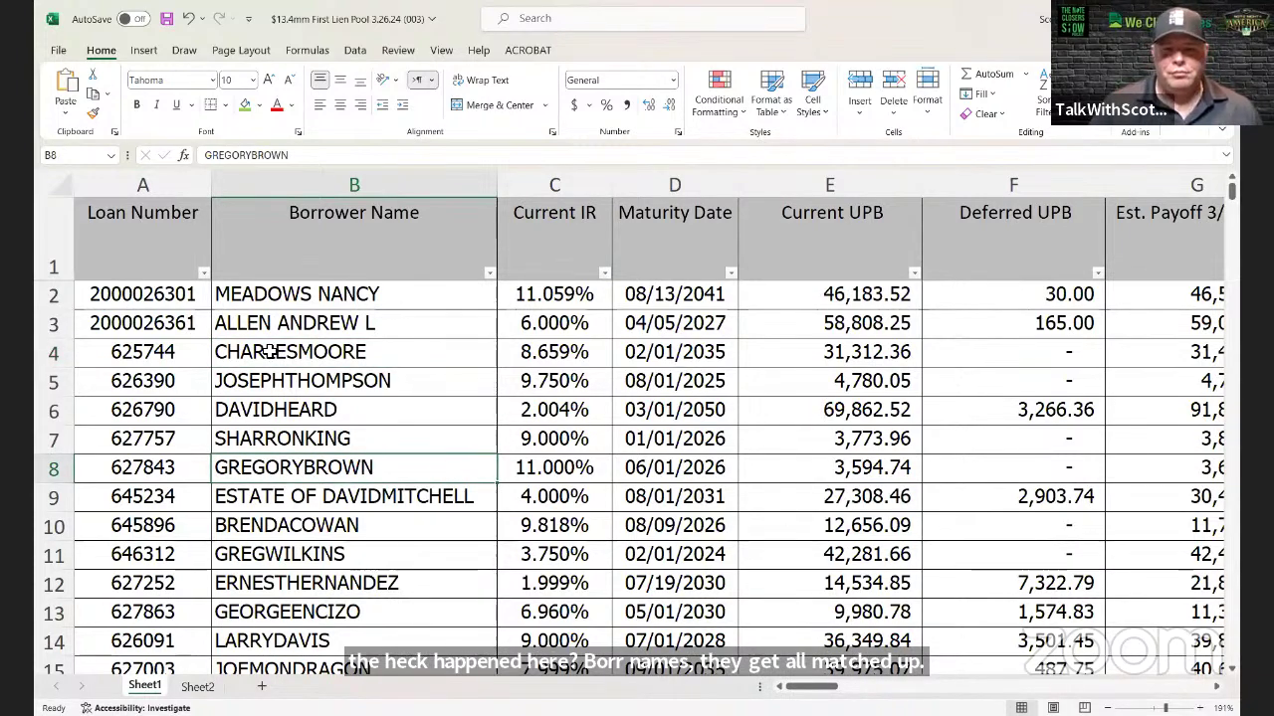
{"action": "scroll", "coordinate": [249, 474], "scroll_direction": "down", "scroll_amount": 6}
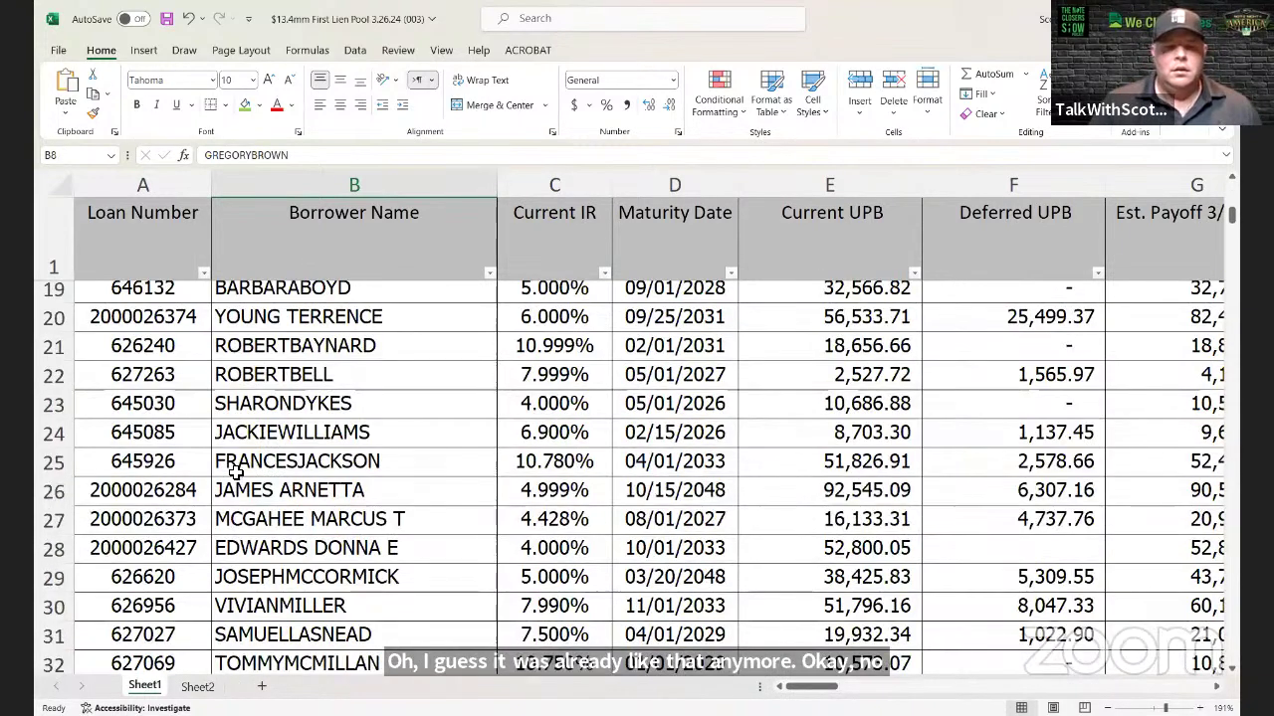
{"action": "scroll", "coordinate": [249, 473], "scroll_direction": "up", "scroll_amount": 6}
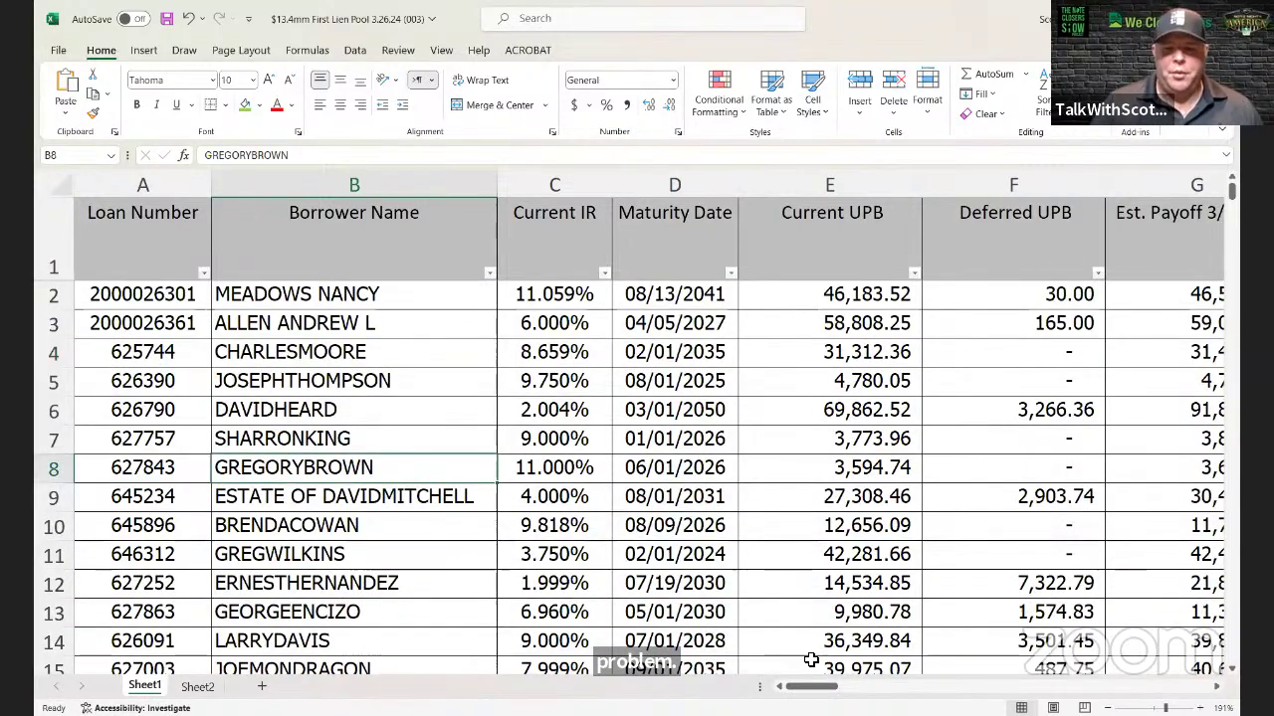
Step: Examine the City and State columns of the sorted loans, working through the Alabama to Illinois rows
{"action": "left_click_drag", "start_coordinate": [812, 686], "coordinate": [872, 687]}
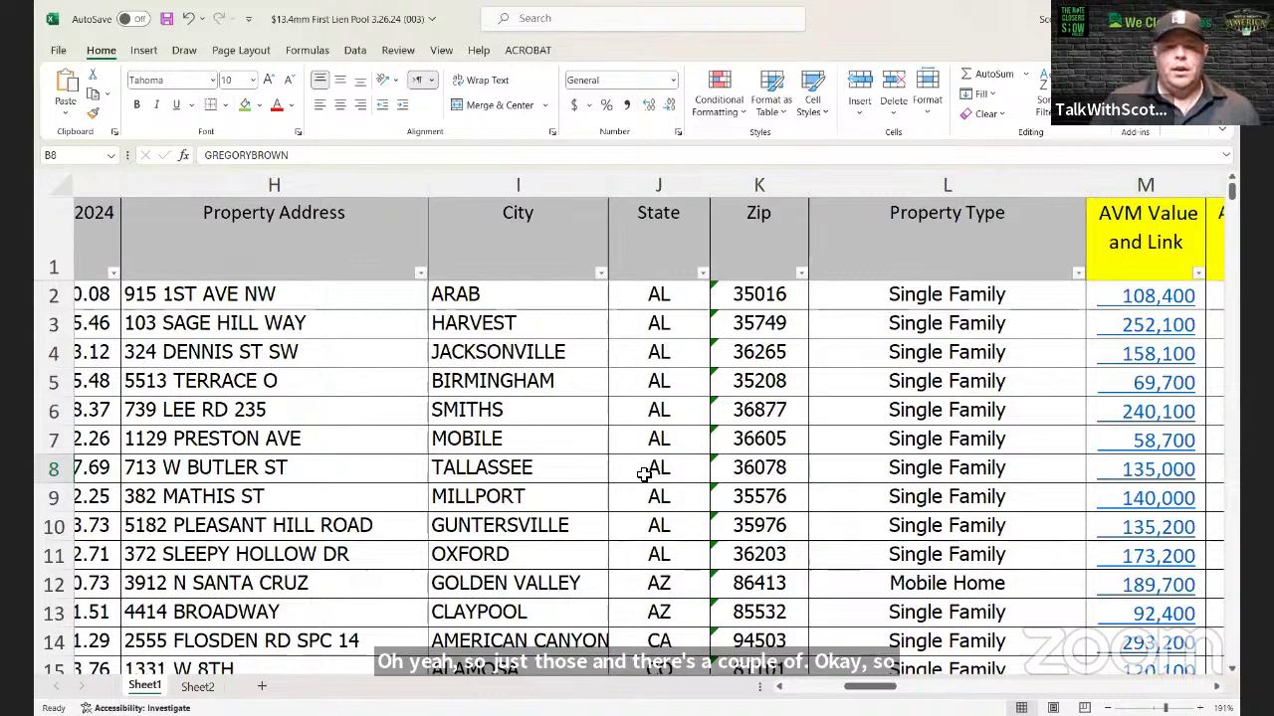
{"action": "scroll", "coordinate": [647, 465], "scroll_direction": "down", "scroll_amount": 3}
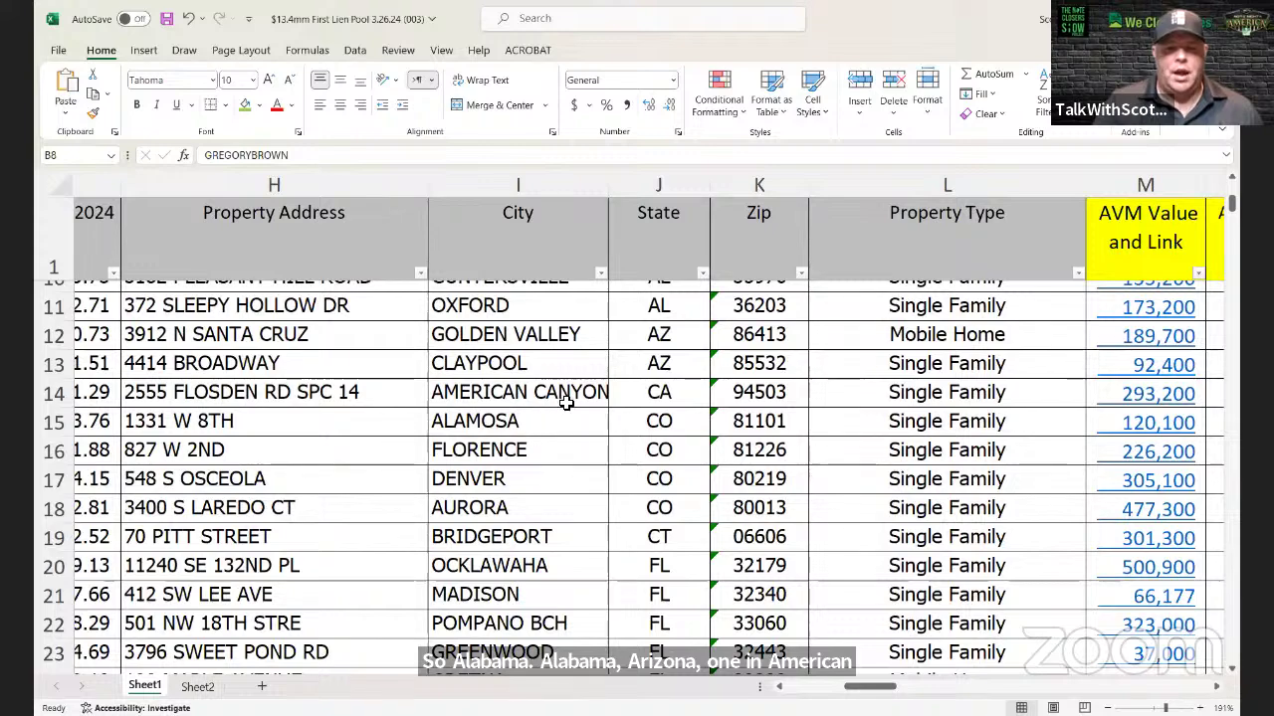
{"action": "scroll", "coordinate": [564, 427], "scroll_direction": "down", "scroll_amount": 1}
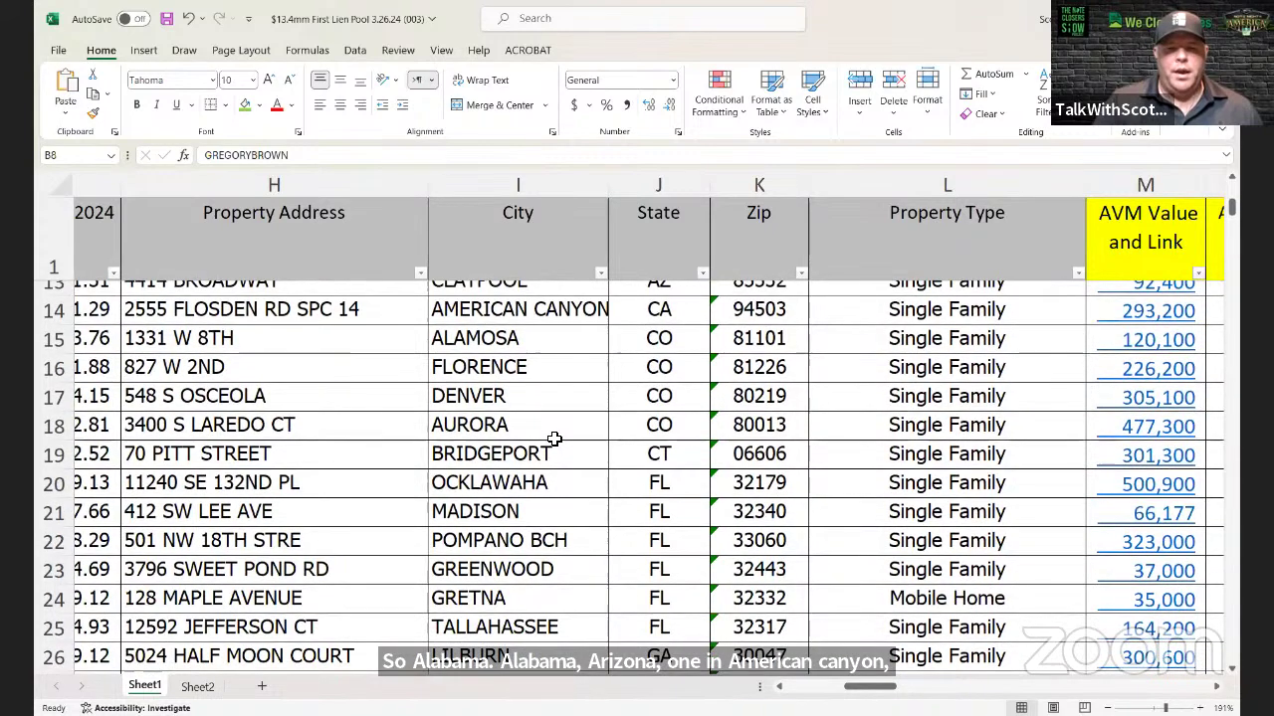
{"action": "scroll", "coordinate": [548, 451], "scroll_direction": "down", "scroll_amount": 1}
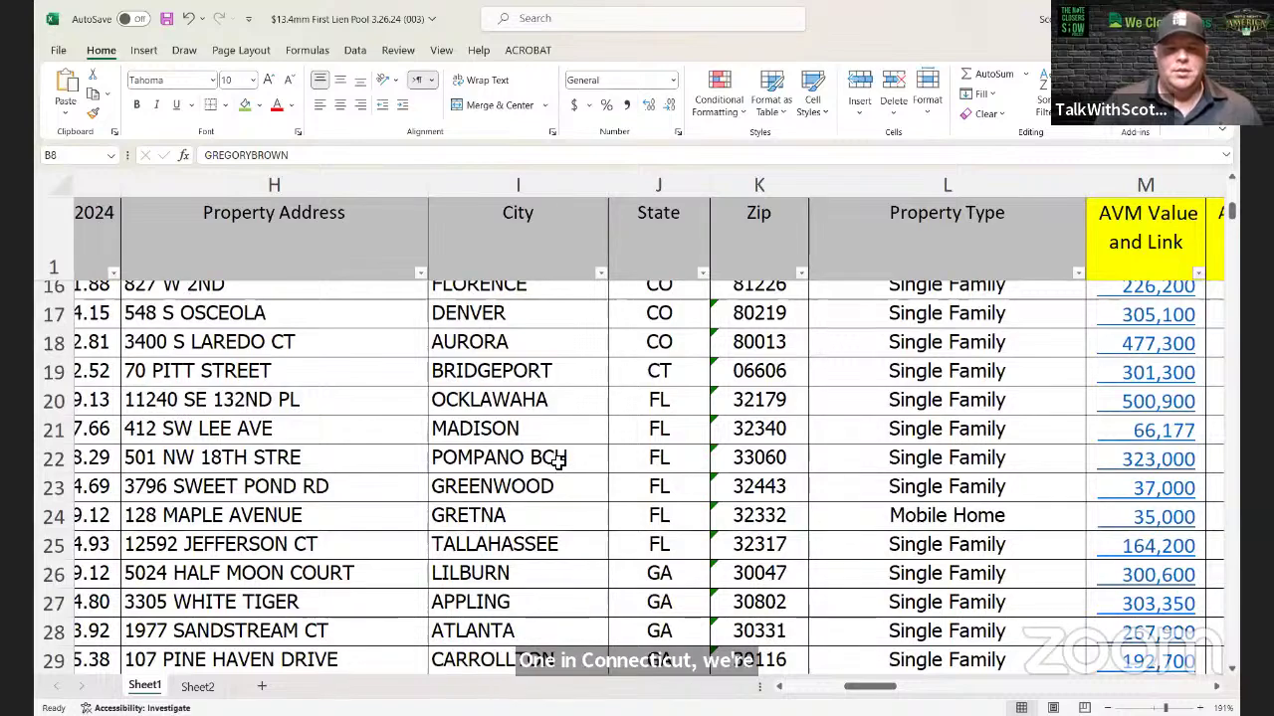
{"action": "scroll", "coordinate": [557, 462], "scroll_direction": "down", "scroll_amount": 4}
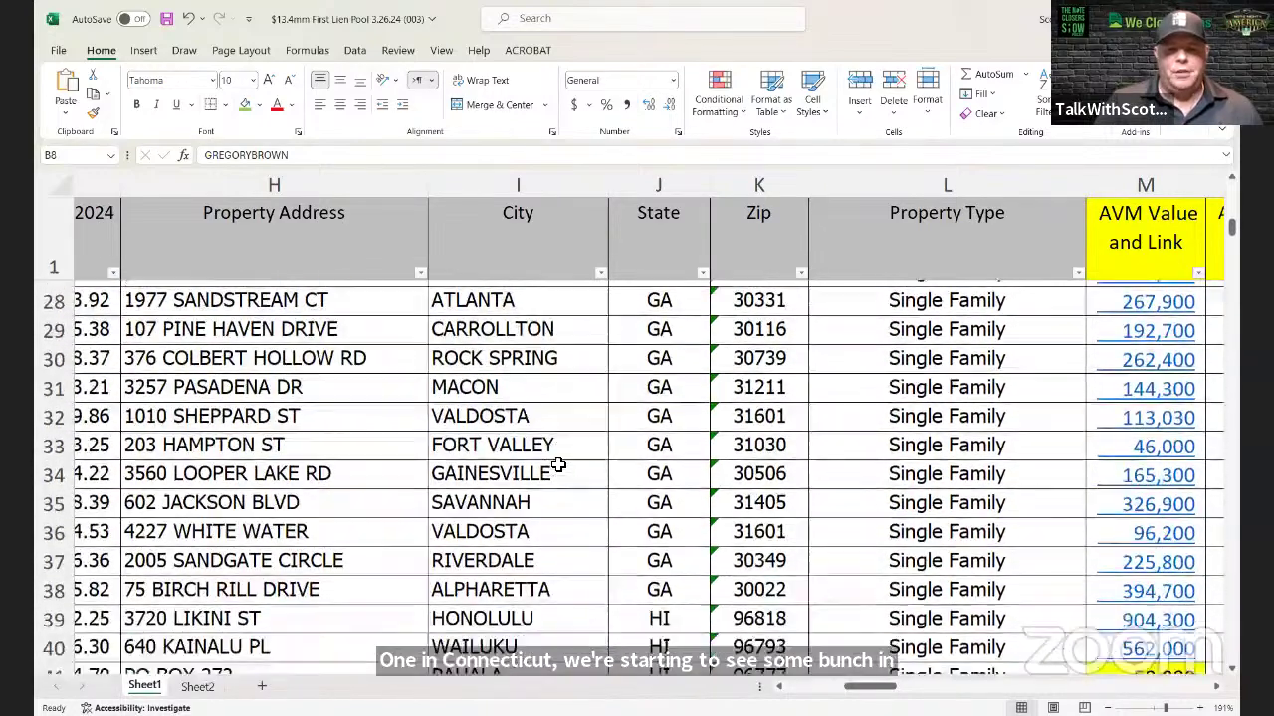
{"action": "scroll", "coordinate": [554, 472], "scroll_direction": "down", "scroll_amount": 2}
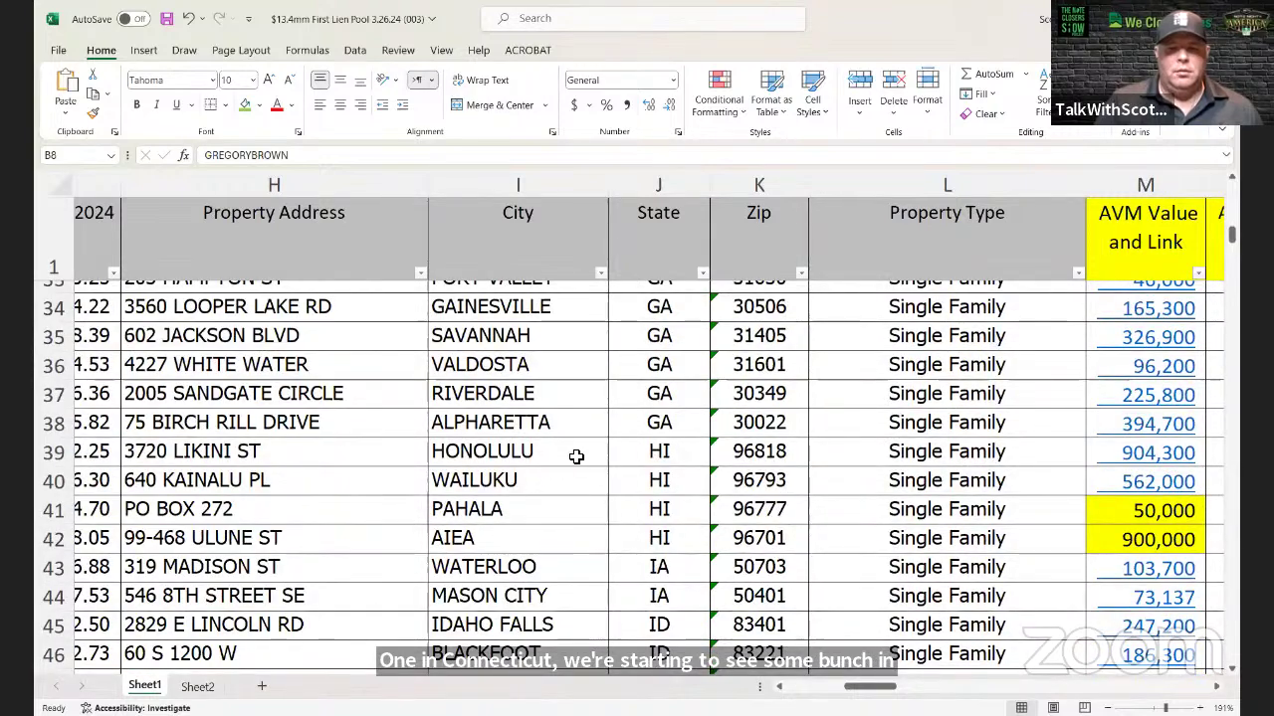
{"action": "scroll", "coordinate": [553, 477], "scroll_direction": "down", "scroll_amount": 1}
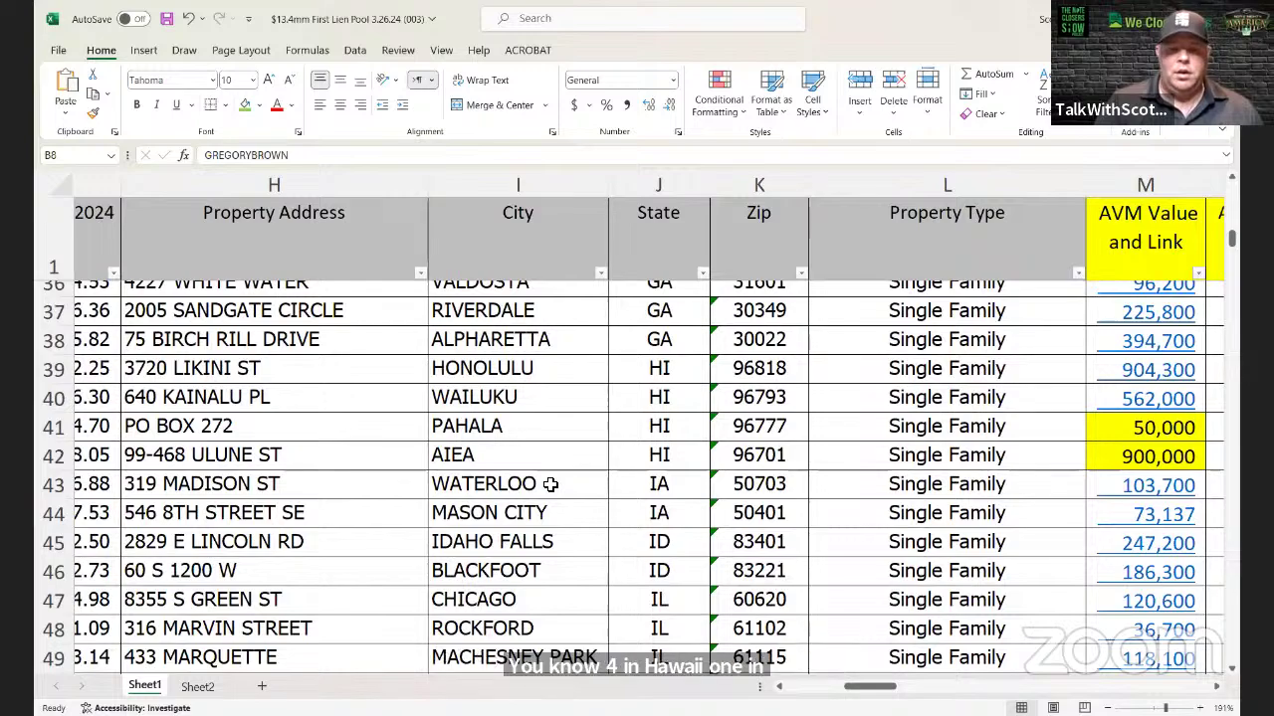
{"action": "scroll", "coordinate": [552, 483], "scroll_direction": "down", "scroll_amount": 1}
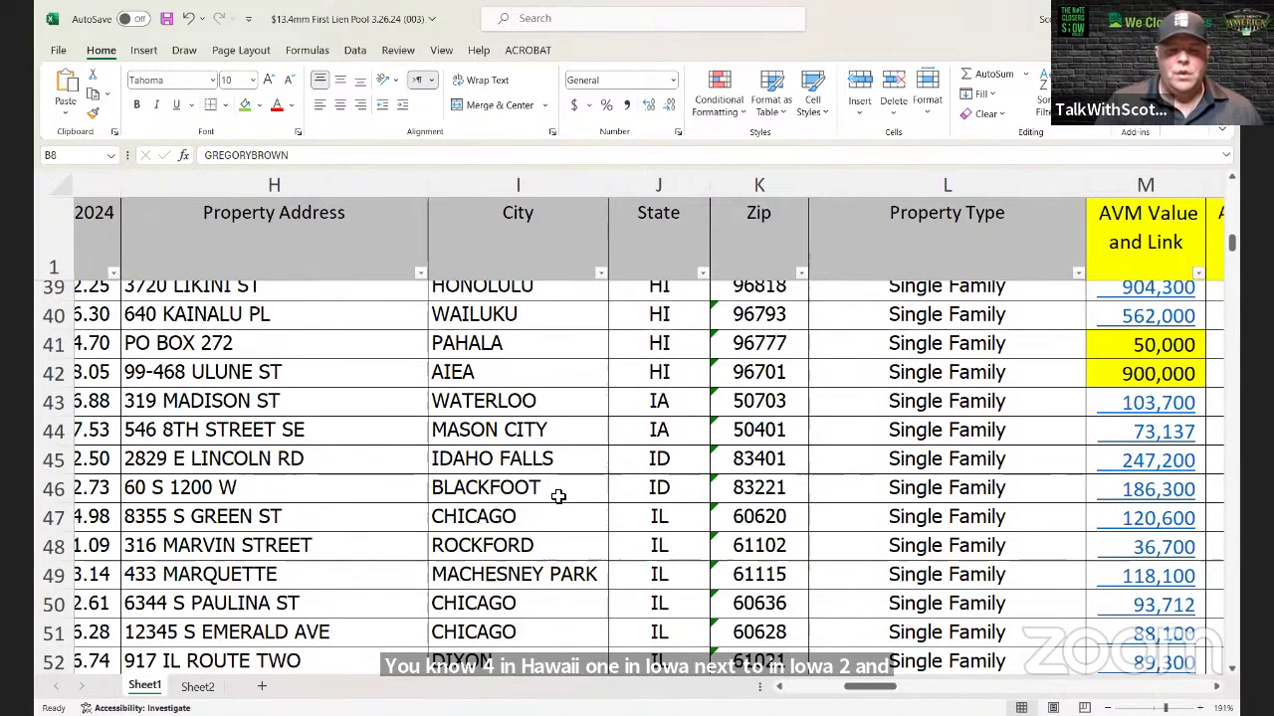
{"action": "scroll", "coordinate": [557, 498], "scroll_direction": "down", "scroll_amount": 8}
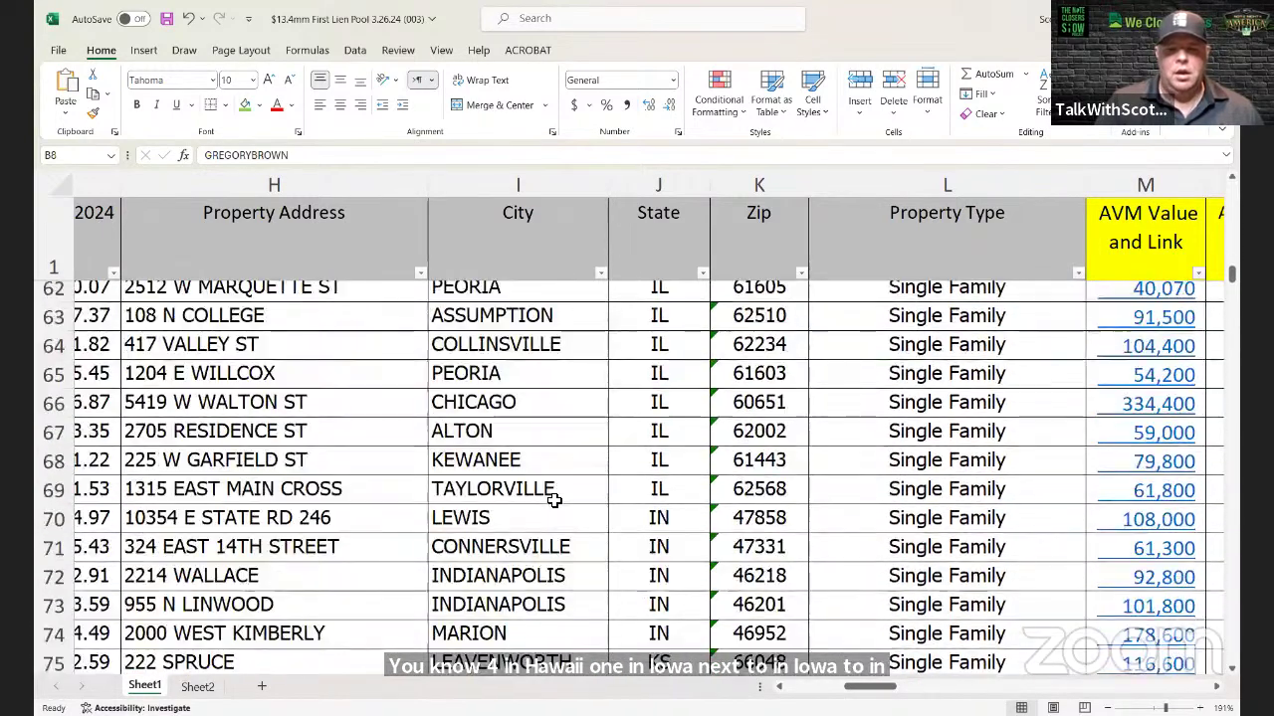
Step: Review how the properties are spread by state from the Indiana rows through the Mississippi rows
{"action": "scroll", "coordinate": [554, 501], "scroll_direction": "down", "scroll_amount": 2}
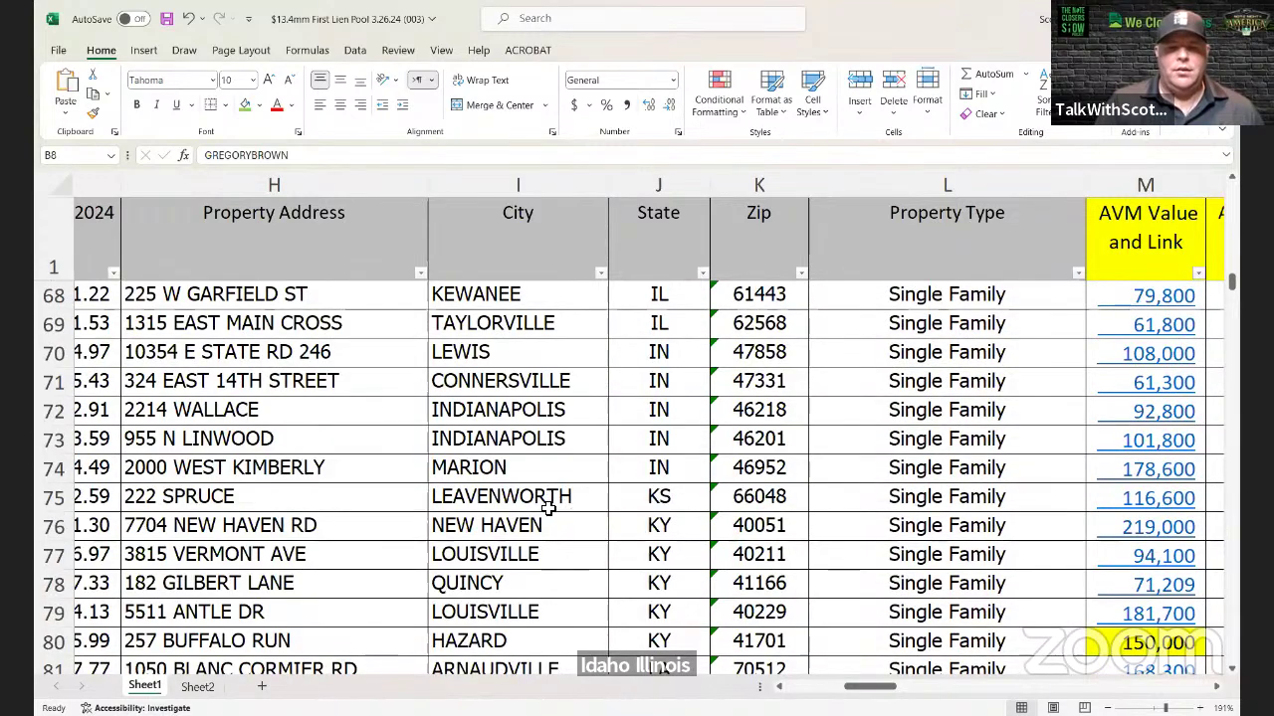
{"action": "scroll", "coordinate": [538, 510], "scroll_direction": "down", "scroll_amount": 2}
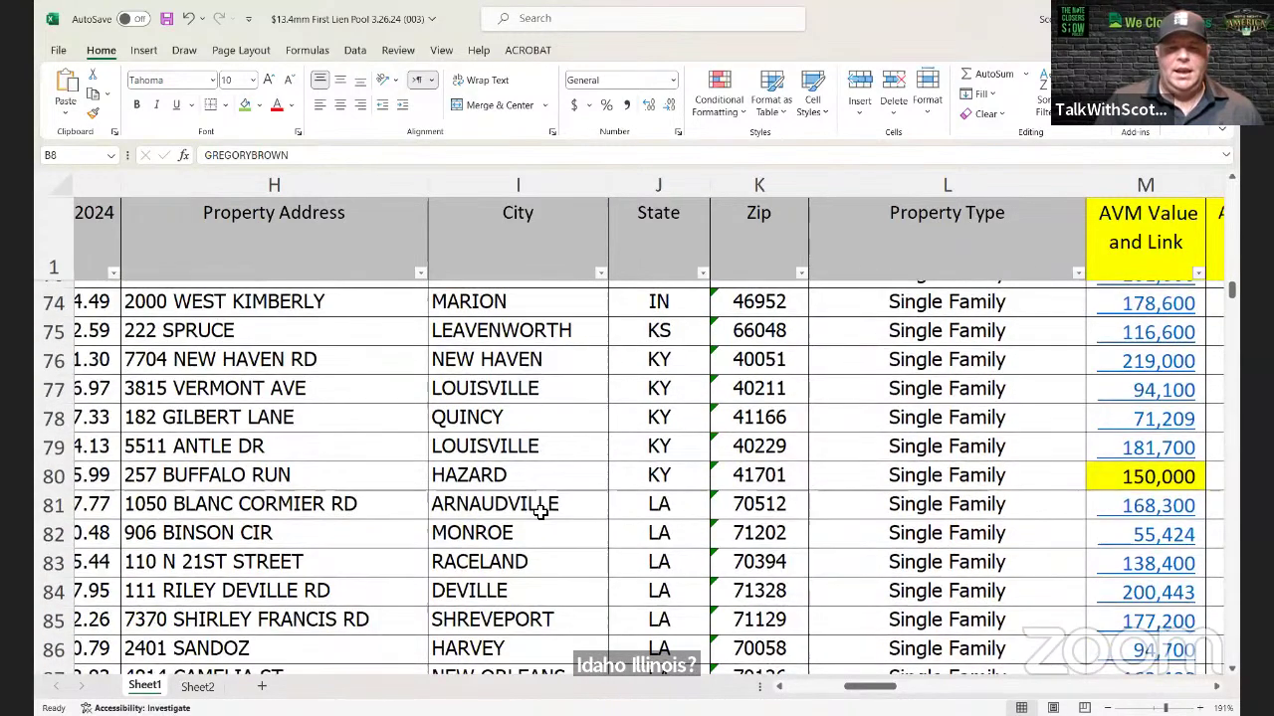
{"action": "scroll", "coordinate": [538, 509], "scroll_direction": "down", "scroll_amount": 4}
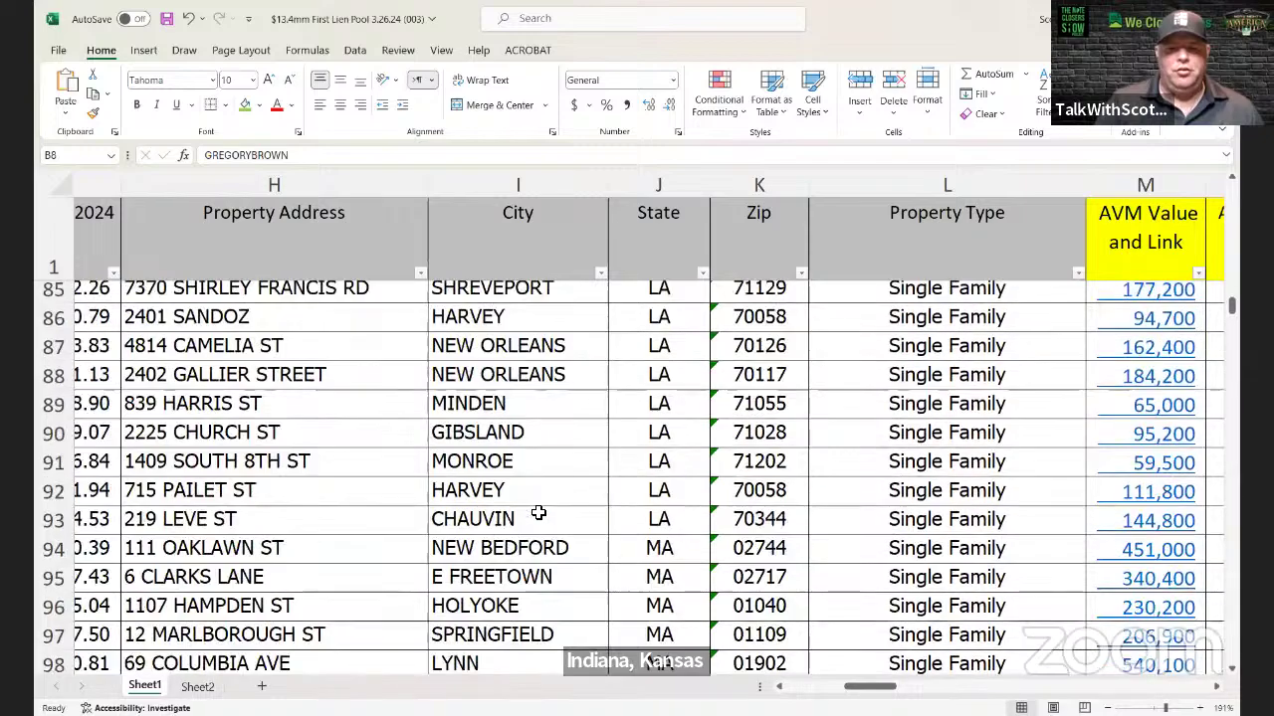
{"action": "scroll", "coordinate": [539, 512], "scroll_direction": "up", "scroll_amount": 1}
{"action": "scroll", "coordinate": [539, 513], "scroll_direction": "down", "scroll_amount": 4}
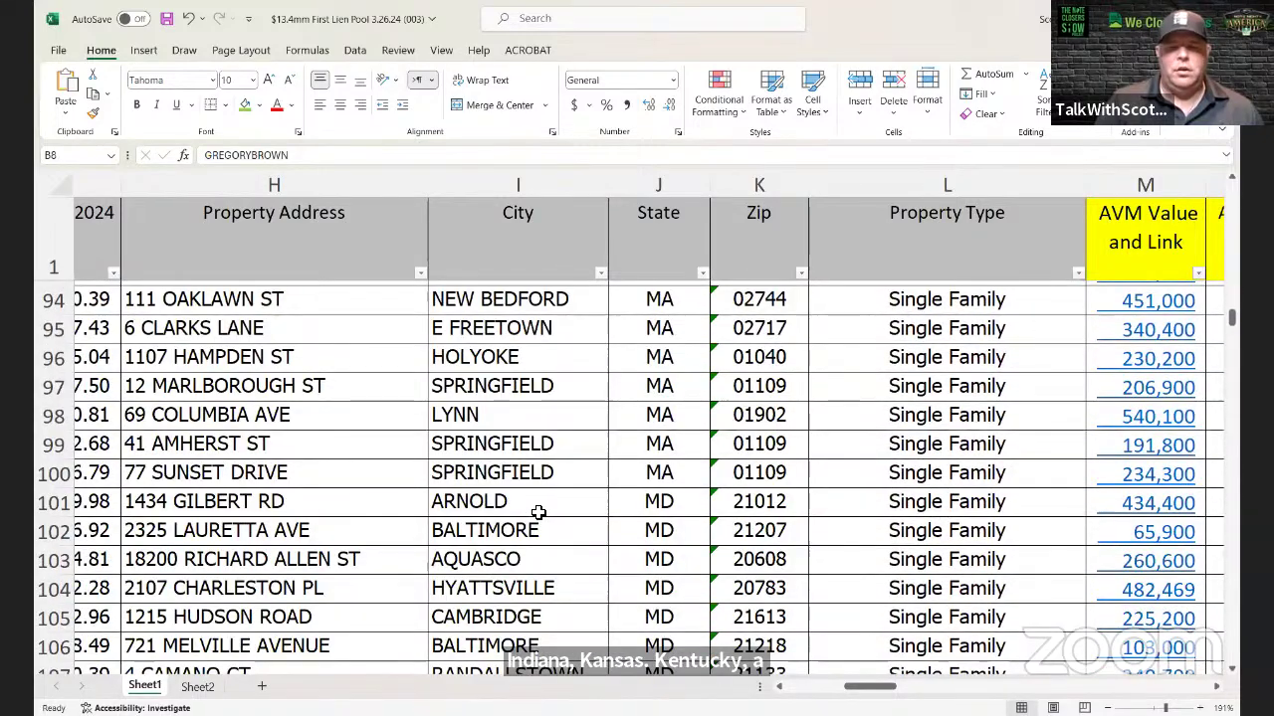
{"action": "scroll", "coordinate": [536, 513], "scroll_direction": "down", "scroll_amount": 2}
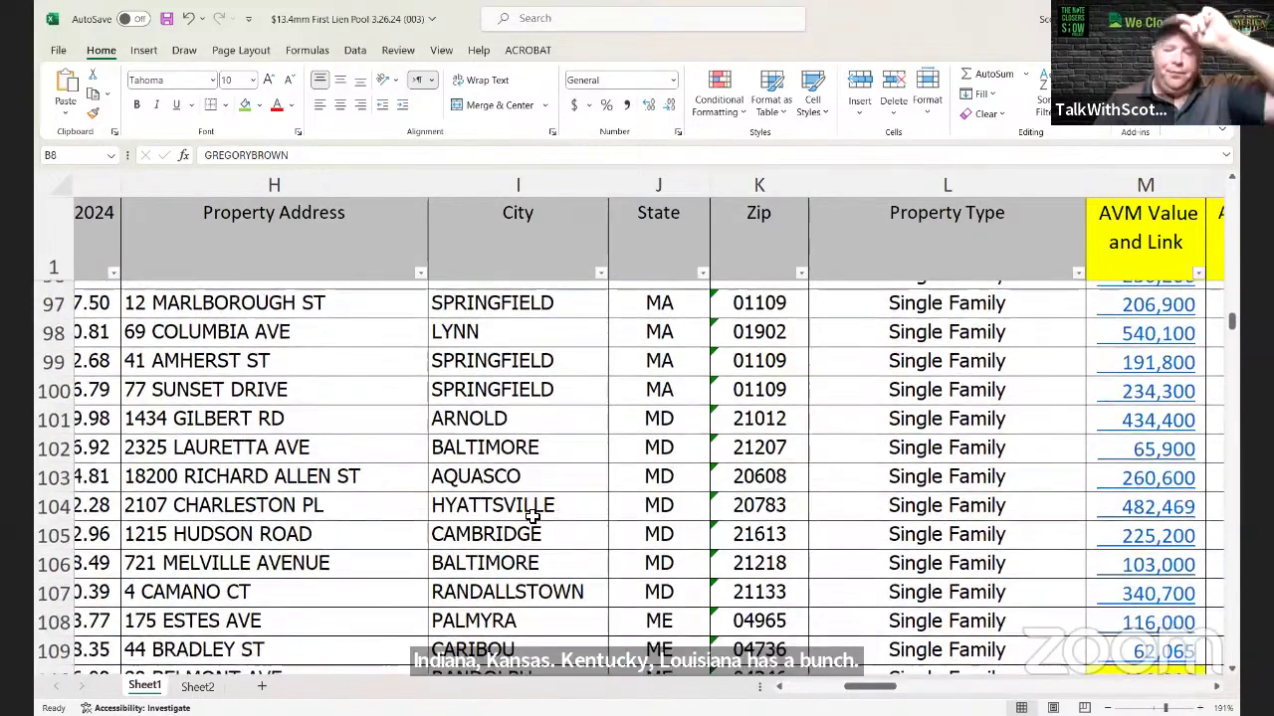
{"action": "scroll", "coordinate": [534, 513], "scroll_direction": "down", "scroll_amount": 2}
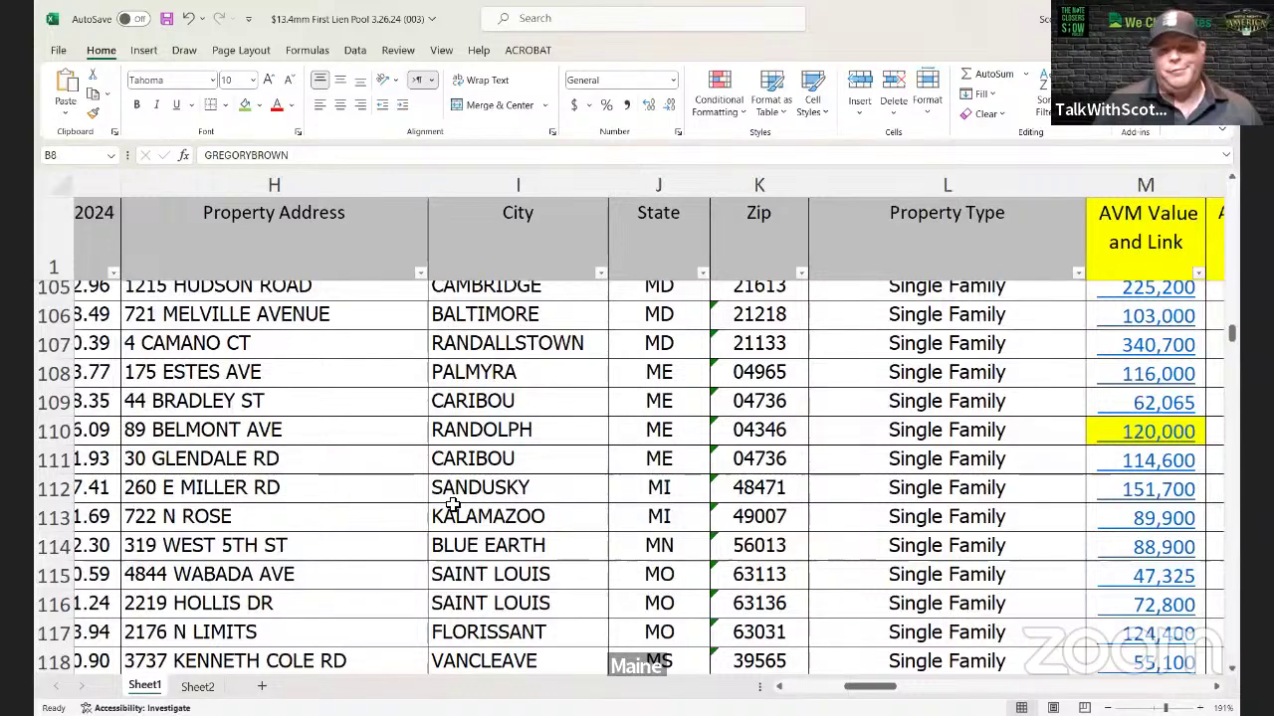
{"action": "scroll", "coordinate": [610, 481], "scroll_direction": "down", "scroll_amount": 1}
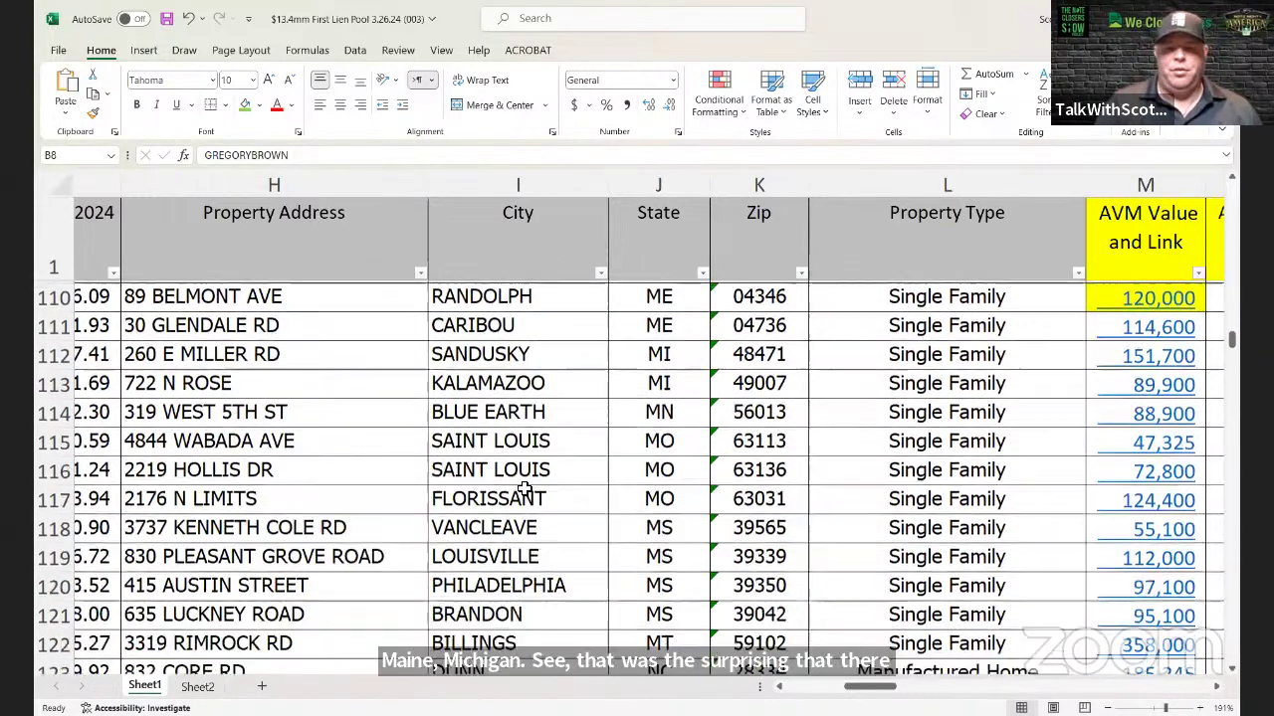
{"action": "scroll", "coordinate": [545, 486], "scroll_direction": "down", "scroll_amount": 1}
{"action": "scroll", "coordinate": [570, 475], "scroll_direction": "down", "scroll_amount": 2}
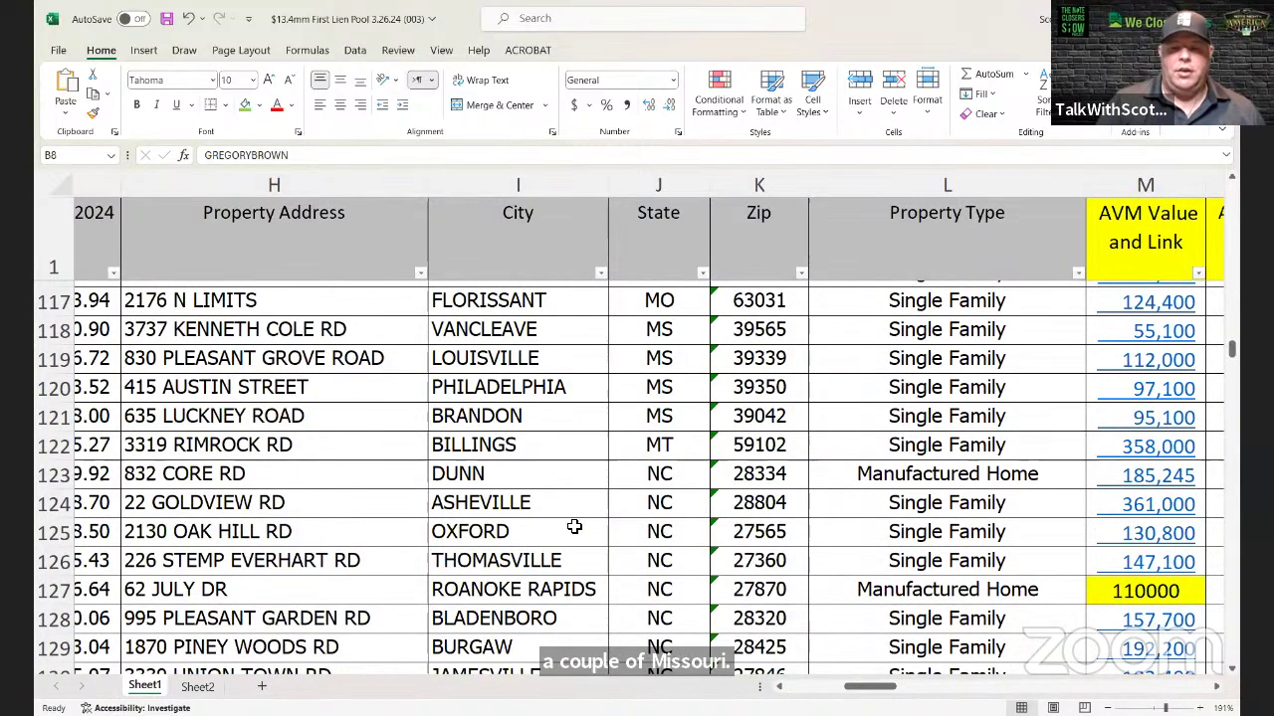
Step: Examine the concentration of loans in the North Carolina, New Jersey and New Mexico rows
{"action": "scroll", "coordinate": [565, 517], "scroll_direction": "down", "scroll_amount": 3}
{"action": "scroll", "coordinate": [571, 531], "scroll_direction": "down", "scroll_amount": 4}
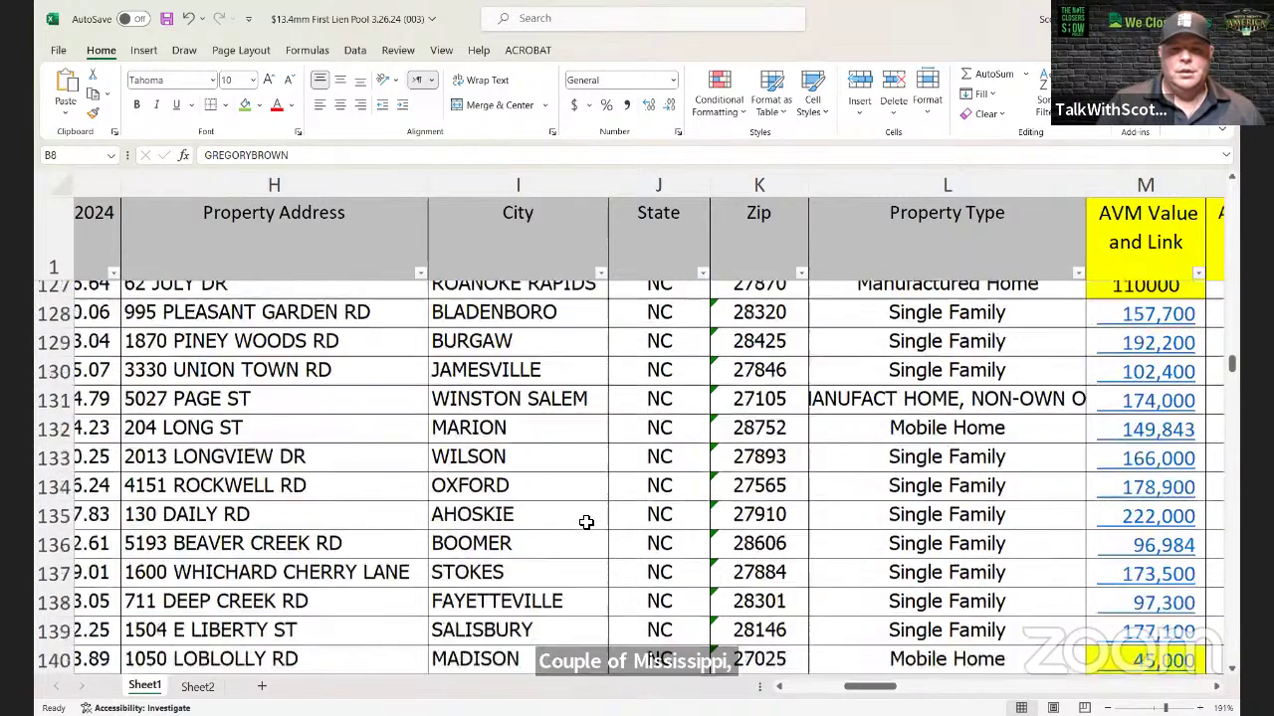
{"action": "scroll", "coordinate": [584, 524], "scroll_direction": "down", "scroll_amount": 7}
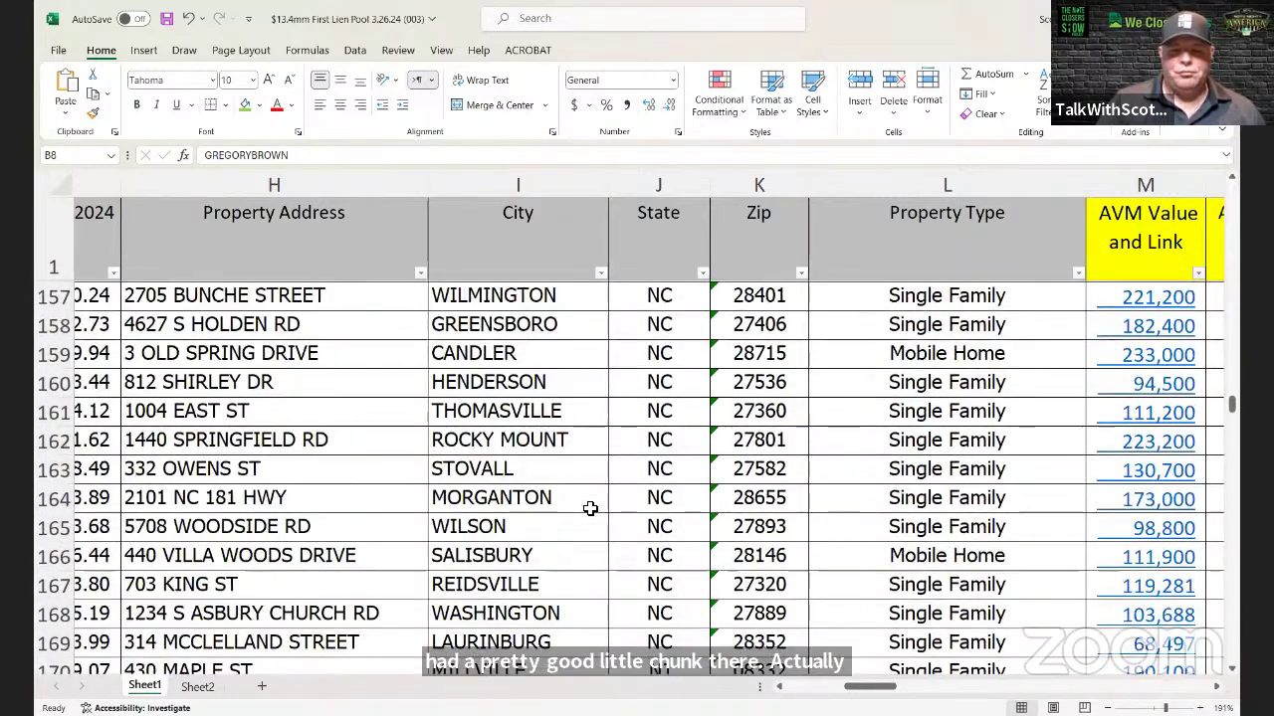
{"action": "scroll", "coordinate": [590, 509], "scroll_direction": "down", "scroll_amount": 1}
{"action": "scroll", "coordinate": [590, 508], "scroll_direction": "down", "scroll_amount": 2}
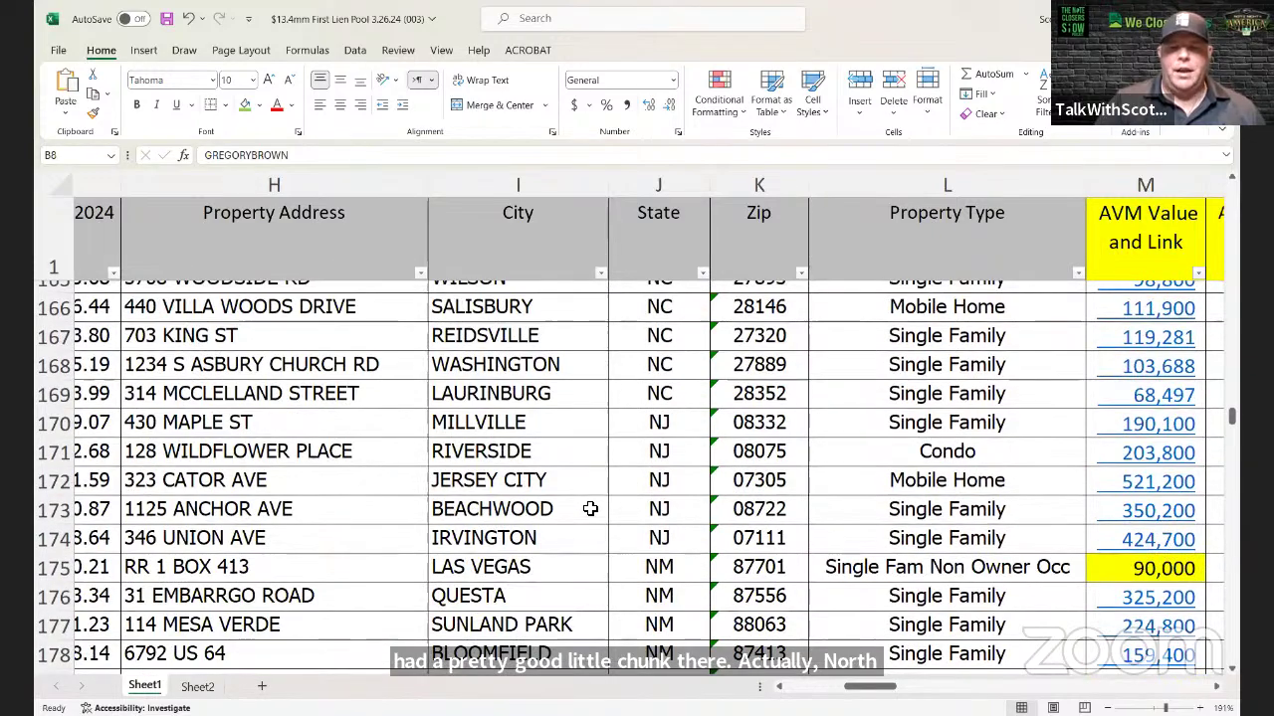
{"action": "scroll", "coordinate": [590, 509], "scroll_direction": "down", "scroll_amount": 3}
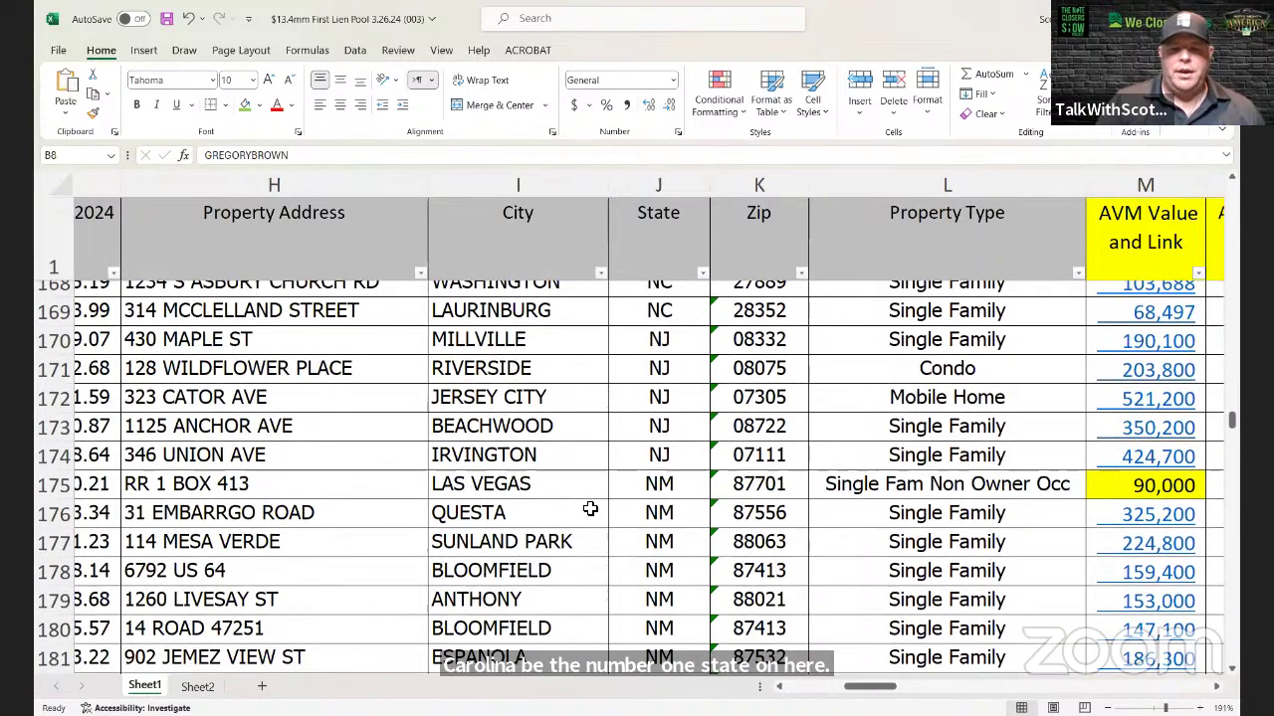
{"action": "scroll", "coordinate": [606, 512], "scroll_direction": "down", "scroll_amount": 1}
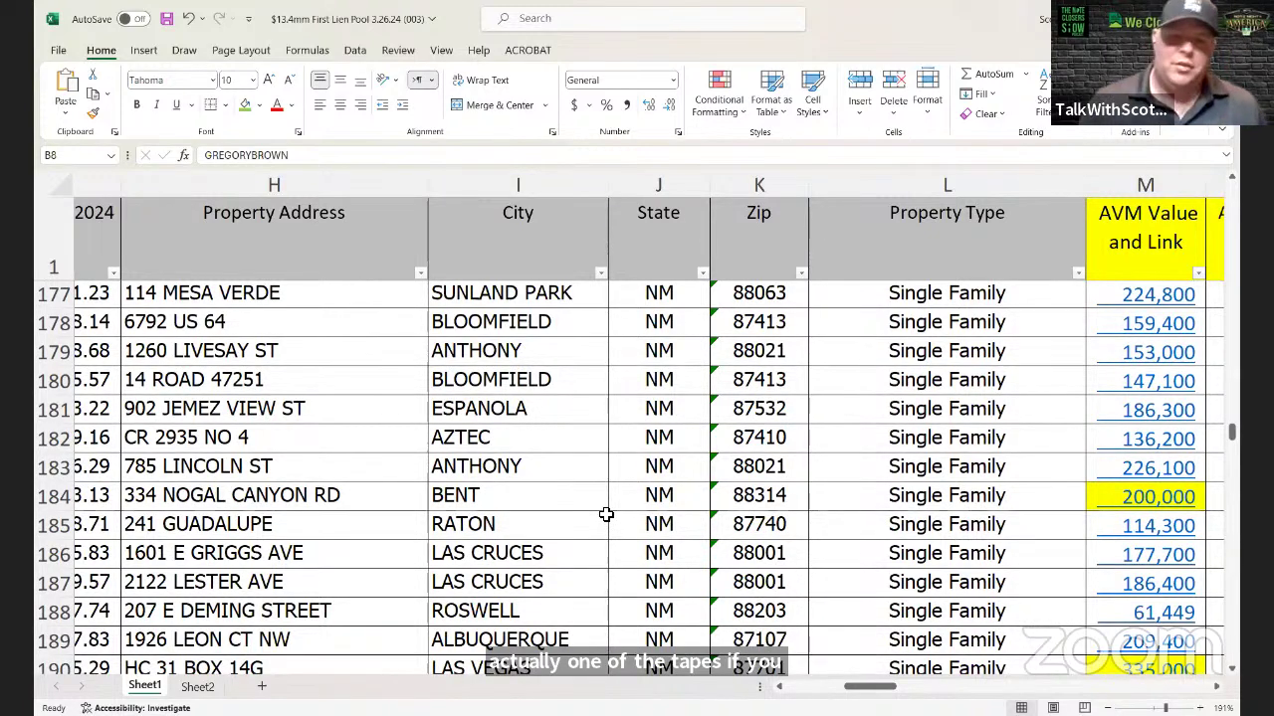
{"action": "scroll", "coordinate": [609, 510], "scroll_direction": "down", "scroll_amount": 2}
{"action": "scroll", "coordinate": [620, 496], "scroll_direction": "down", "scroll_amount": 2}
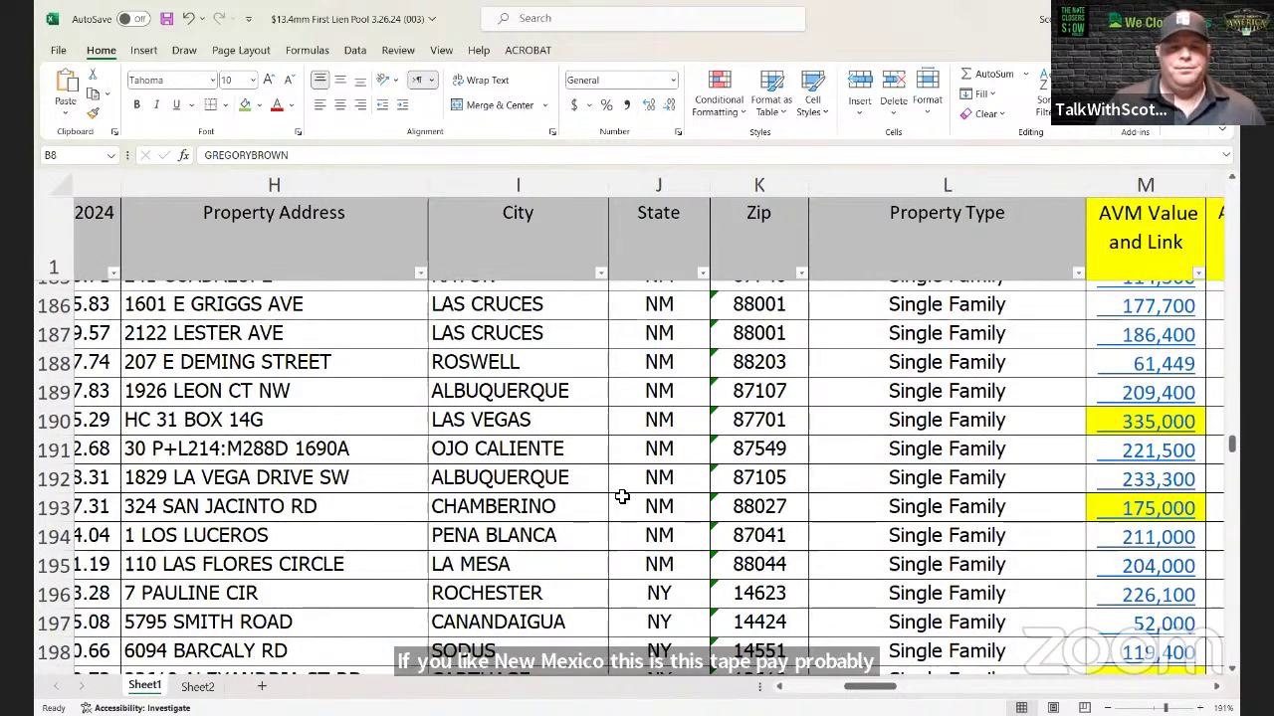
Step: Check the remaining property locations from the New York rows through the Texas block to the Virginia rows
{"action": "scroll", "coordinate": [621, 495], "scroll_direction": "down", "scroll_amount": 6}
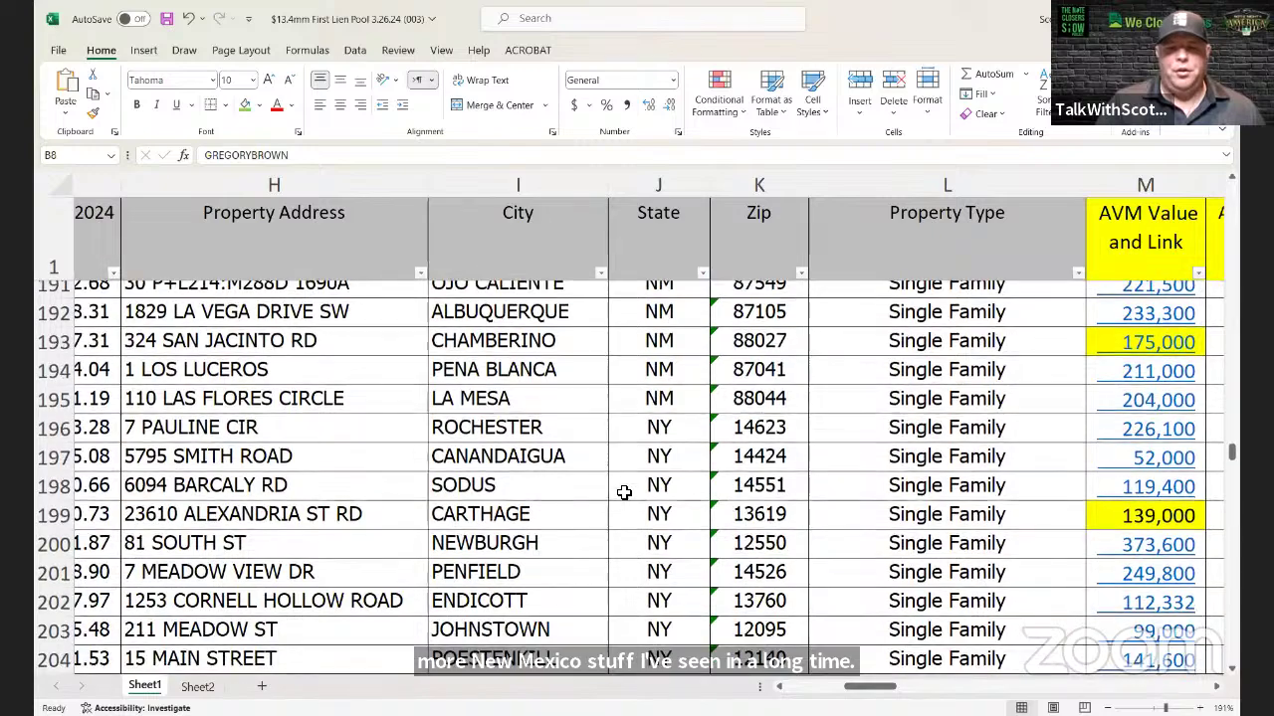
{"action": "scroll", "coordinate": [618, 497], "scroll_direction": "down", "scroll_amount": 3}
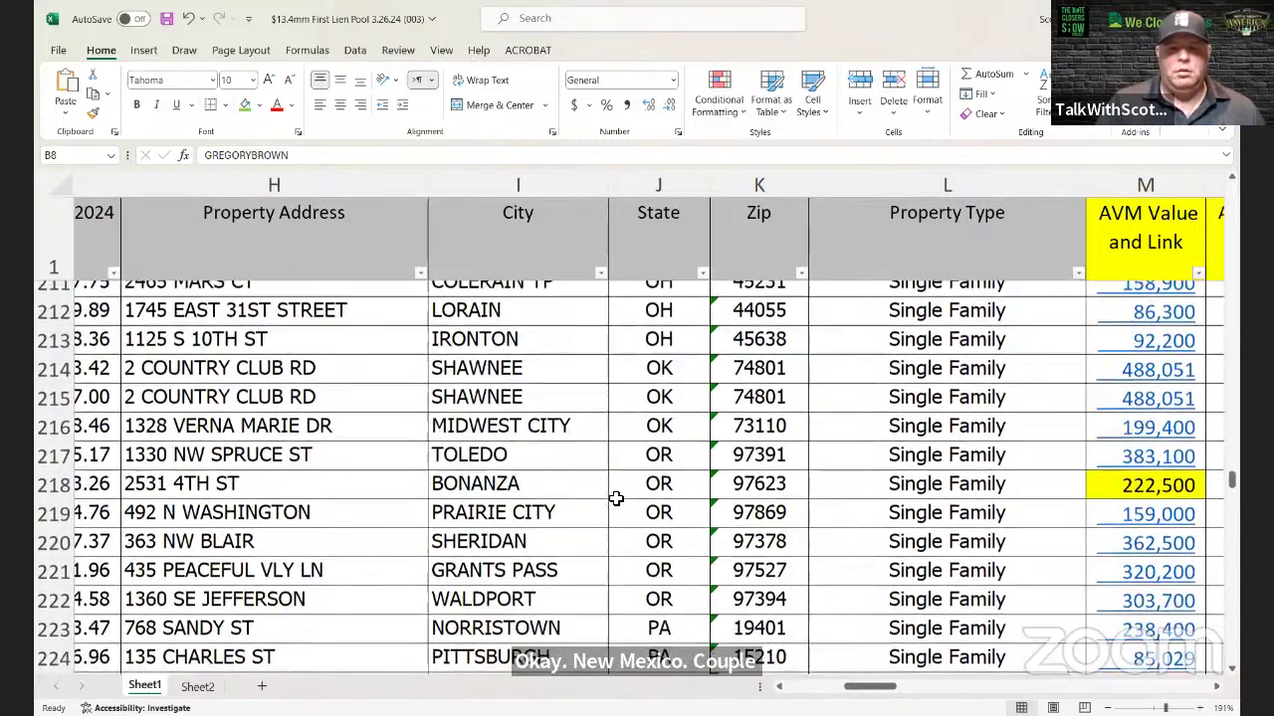
{"action": "scroll", "coordinate": [618, 497], "scroll_direction": "down", "scroll_amount": 2}
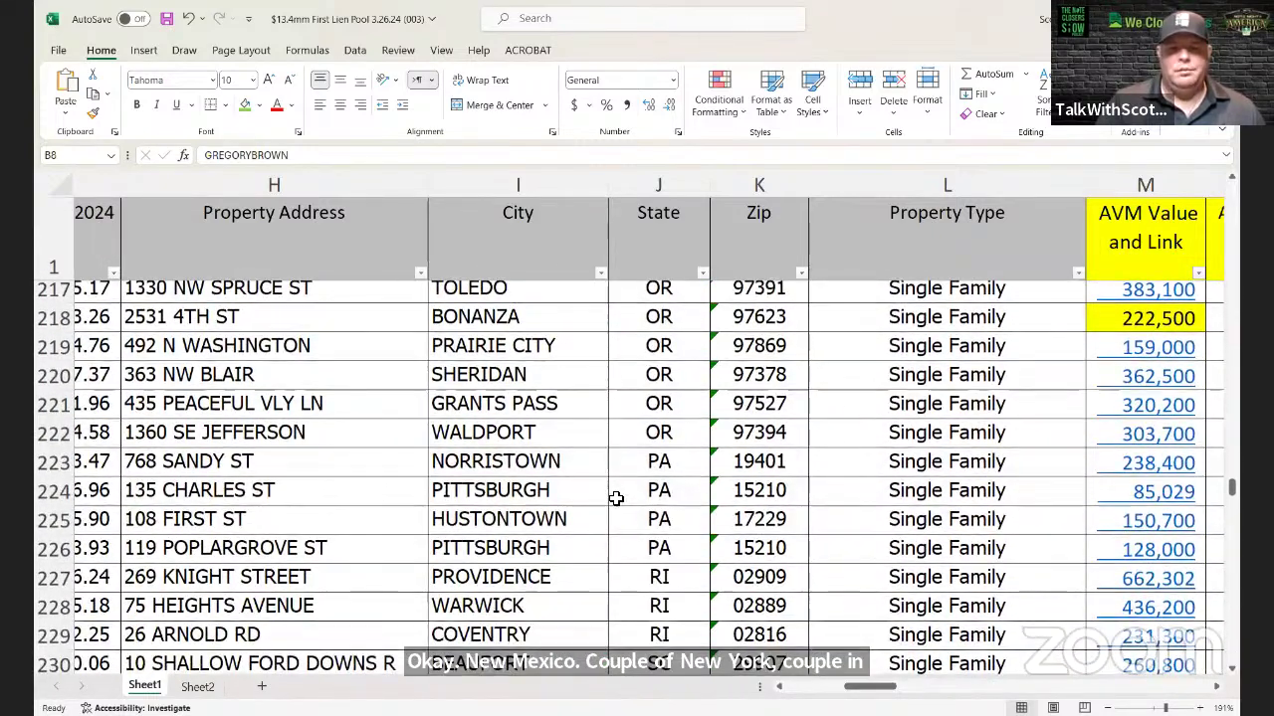
{"action": "scroll", "coordinate": [618, 498], "scroll_direction": "down", "scroll_amount": 2}
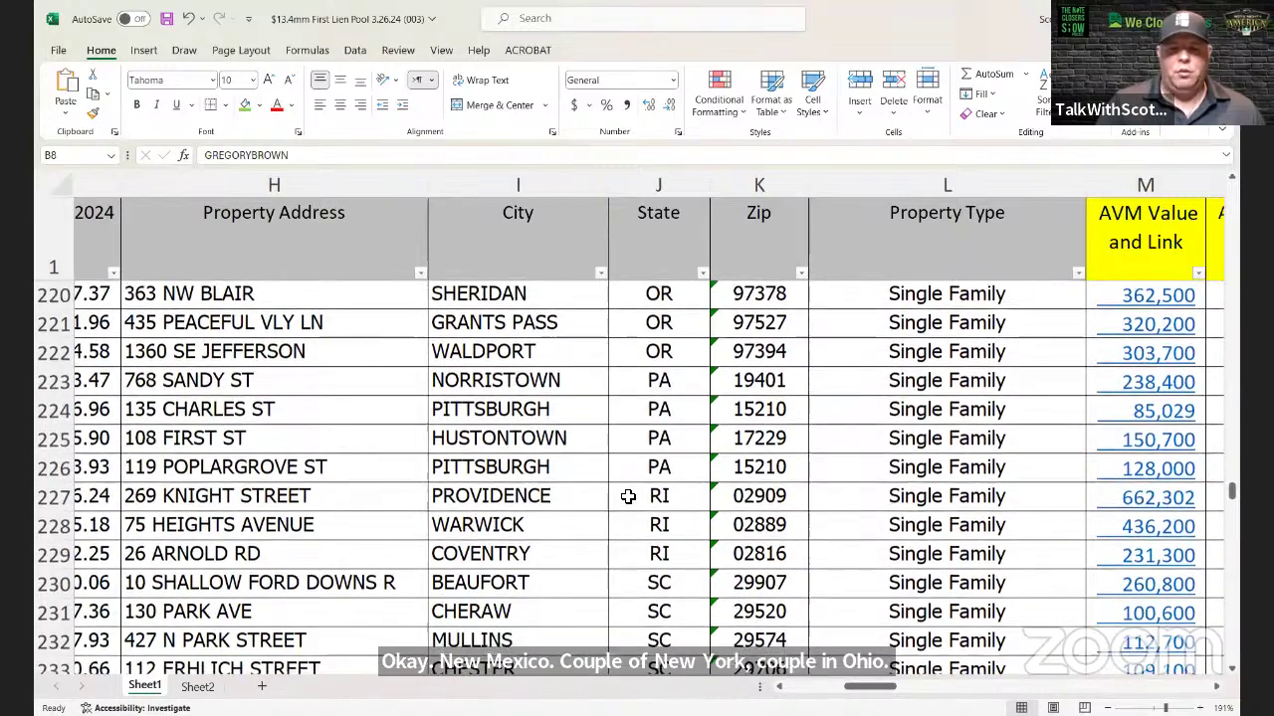
{"action": "scroll", "coordinate": [628, 496], "scroll_direction": "down", "scroll_amount": 2}
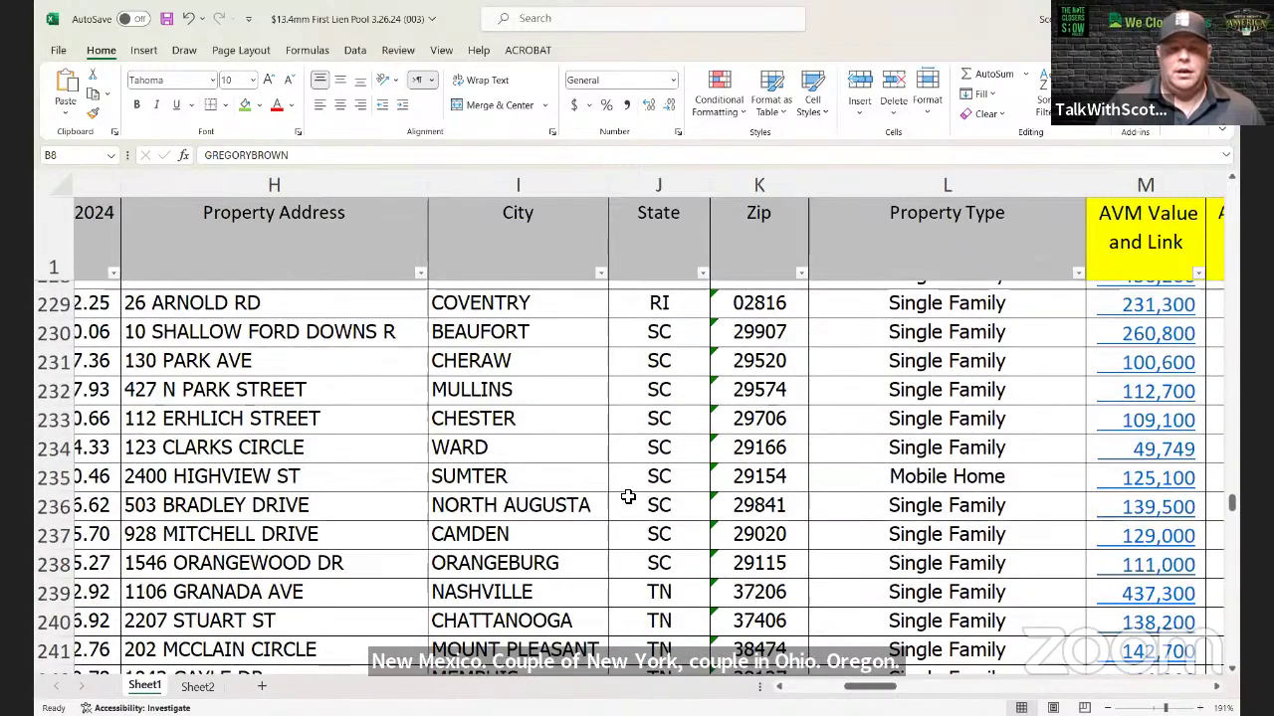
{"action": "scroll", "coordinate": [628, 496], "scroll_direction": "down", "scroll_amount": 2}
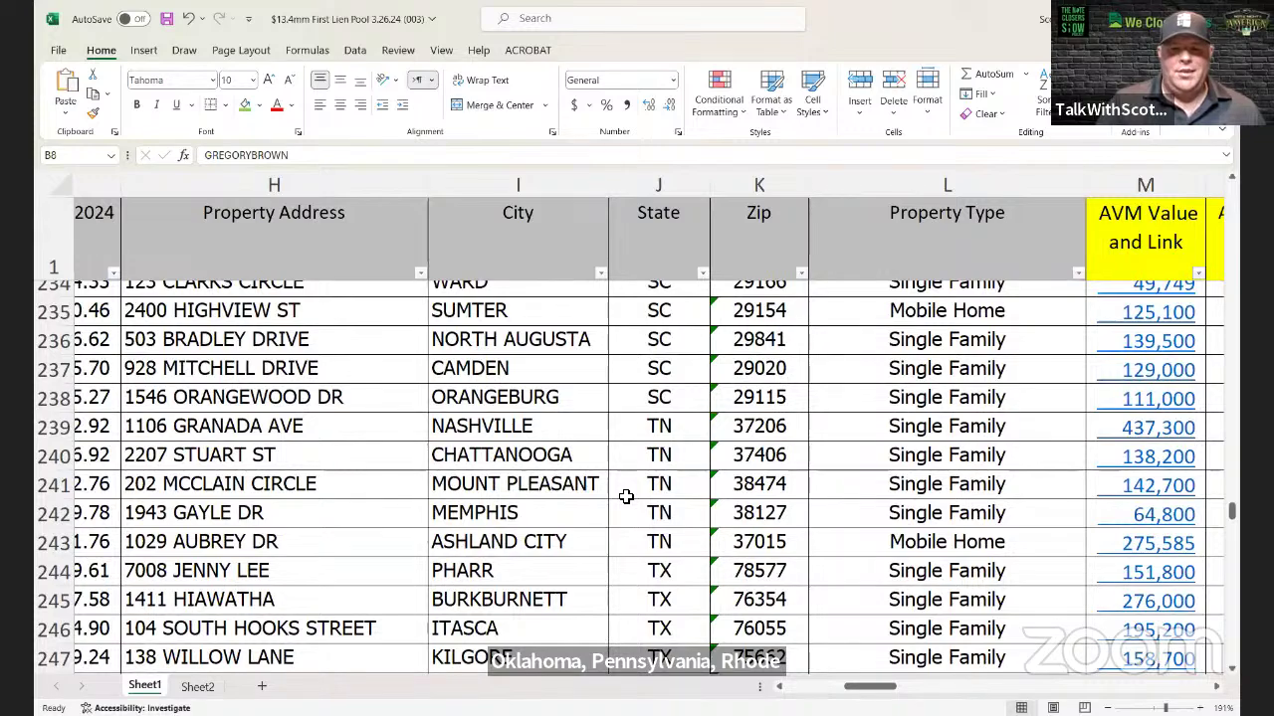
{"action": "scroll", "coordinate": [626, 496], "scroll_direction": "down", "scroll_amount": 6}
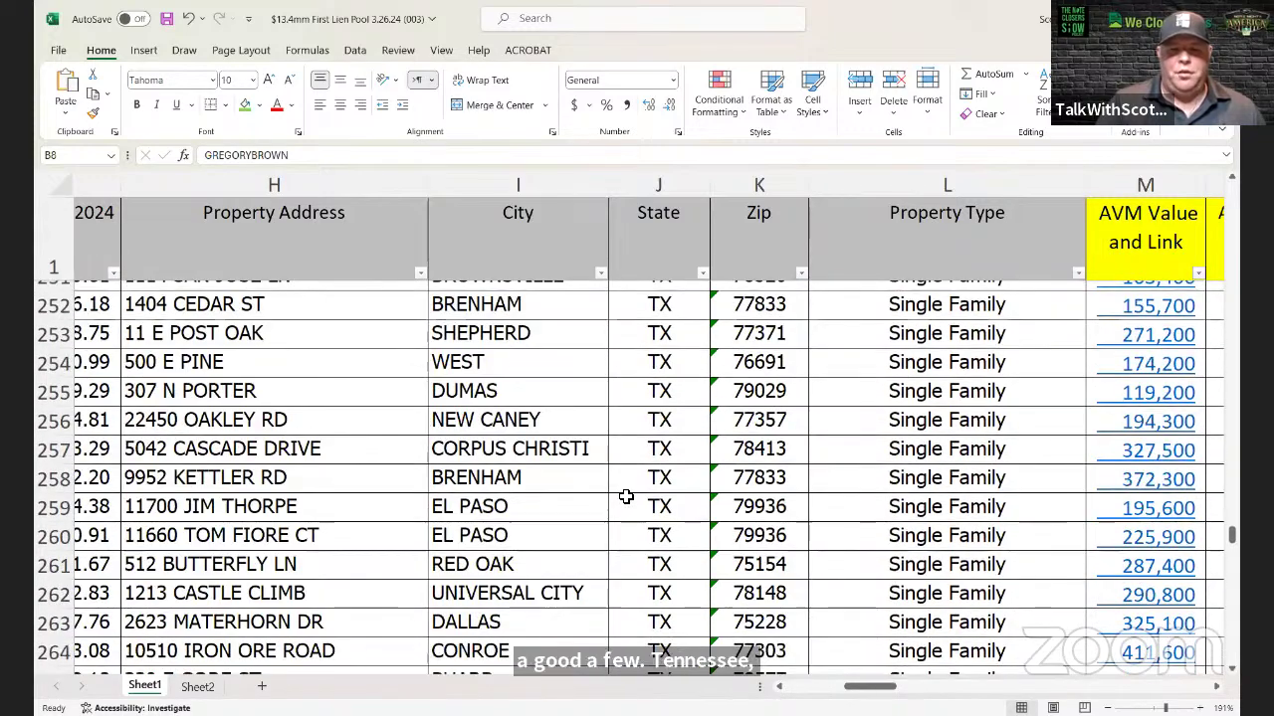
{"action": "scroll", "coordinate": [600, 500], "scroll_direction": "down", "scroll_amount": 3}
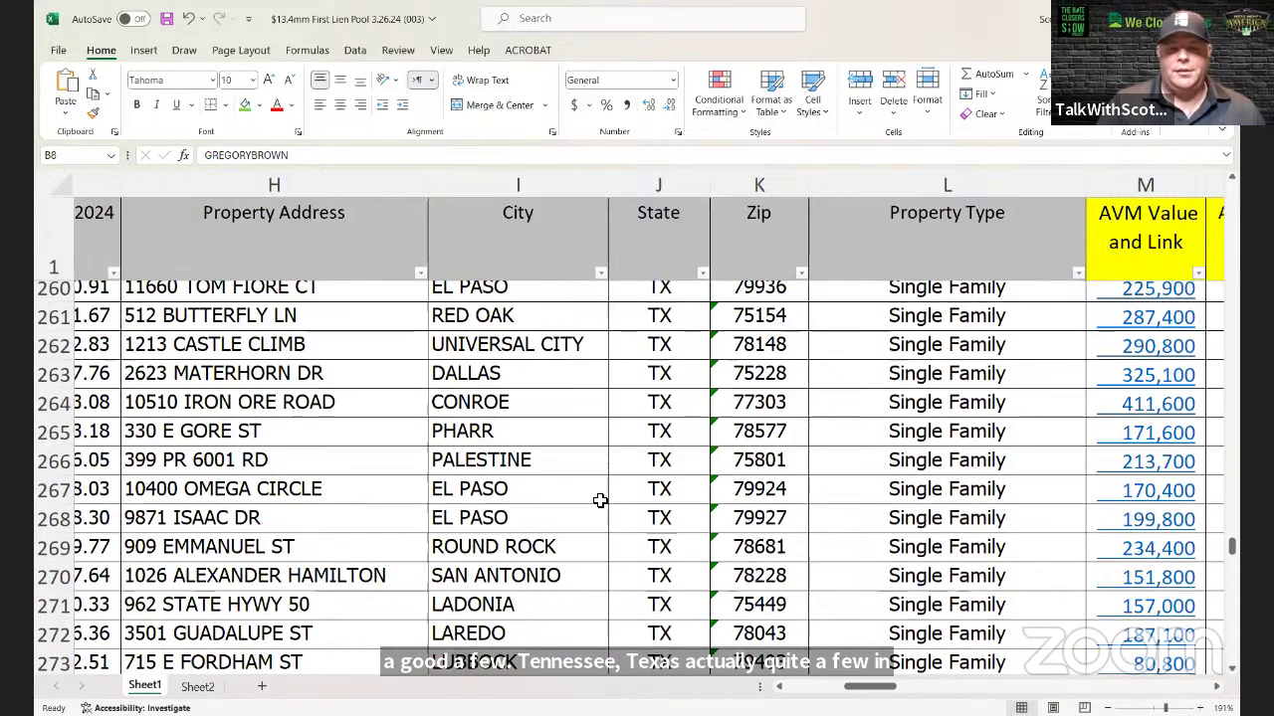
{"action": "scroll", "coordinate": [600, 500], "scroll_direction": "down", "scroll_amount": 5}
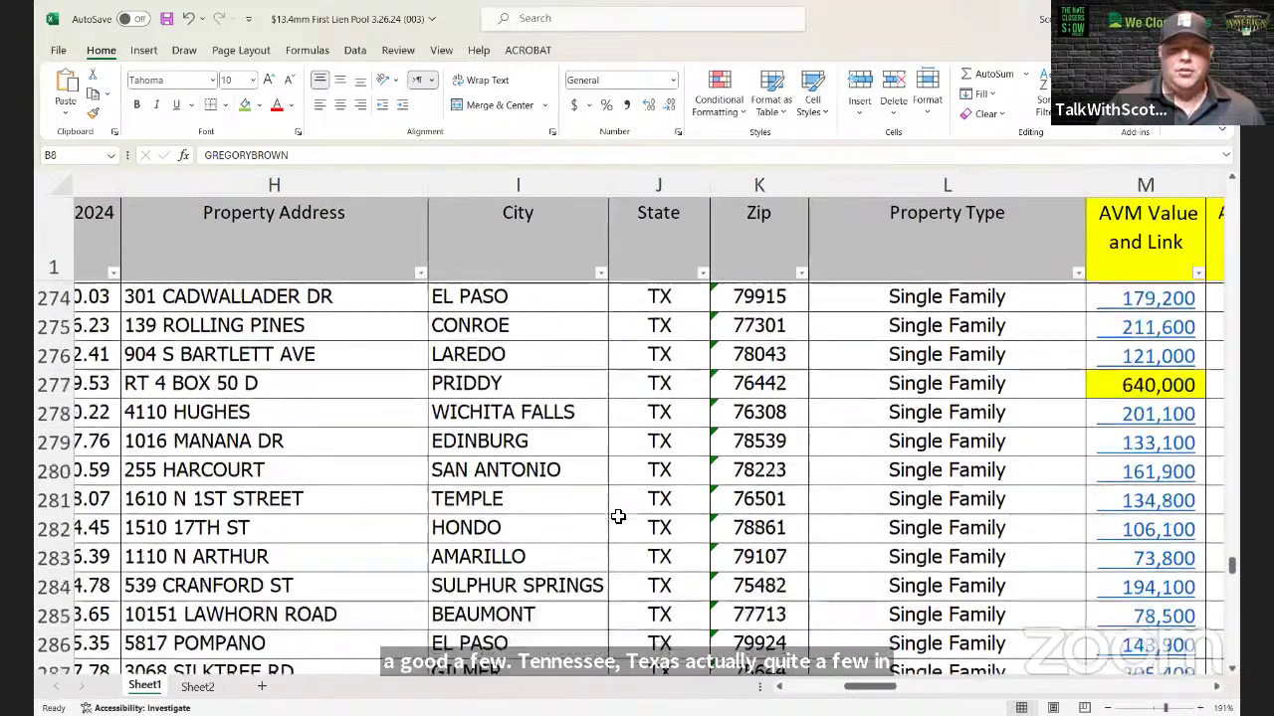
{"action": "scroll", "coordinate": [618, 516], "scroll_direction": "down", "scroll_amount": 7}
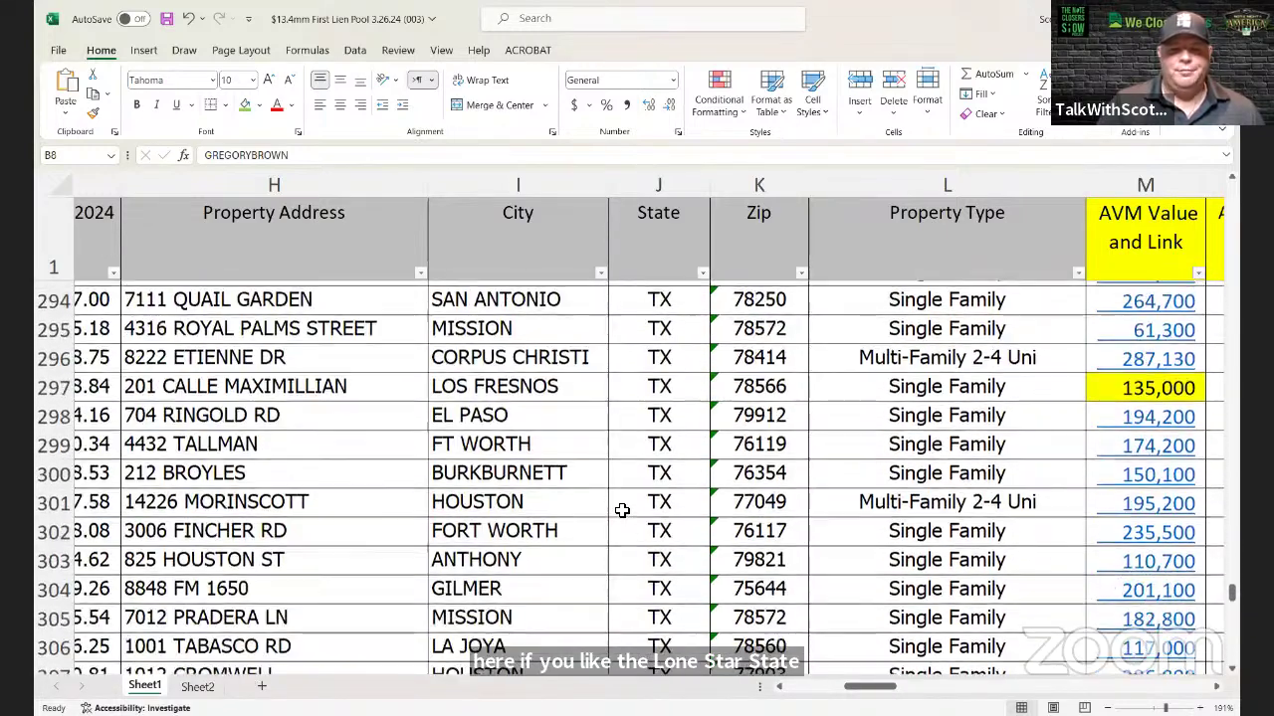
{"action": "scroll", "coordinate": [622, 511], "scroll_direction": "down", "scroll_amount": 7}
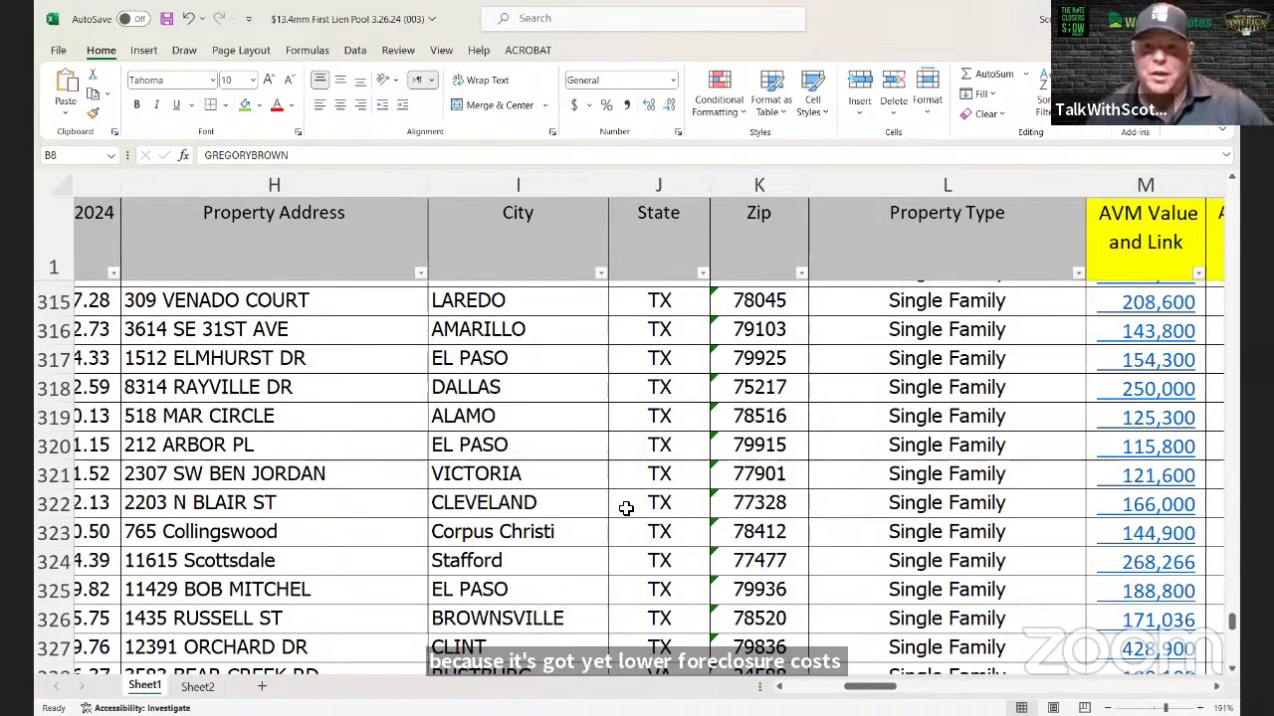
{"action": "scroll", "coordinate": [585, 522], "scroll_direction": "down", "scroll_amount": 3}
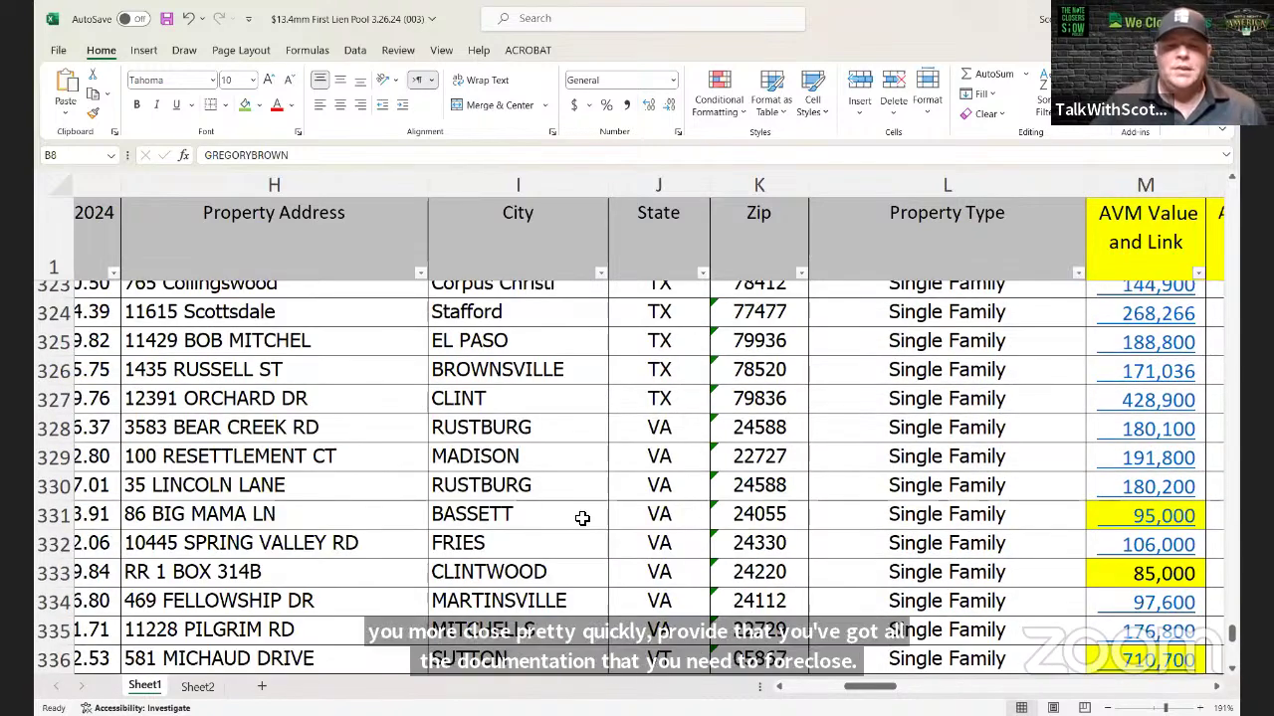
Step: Review the last property locations from the Virginia rows through the West Virginia rows and return to the start of the list
{"action": "scroll", "coordinate": [649, 468], "scroll_direction": "down", "scroll_amount": 1}
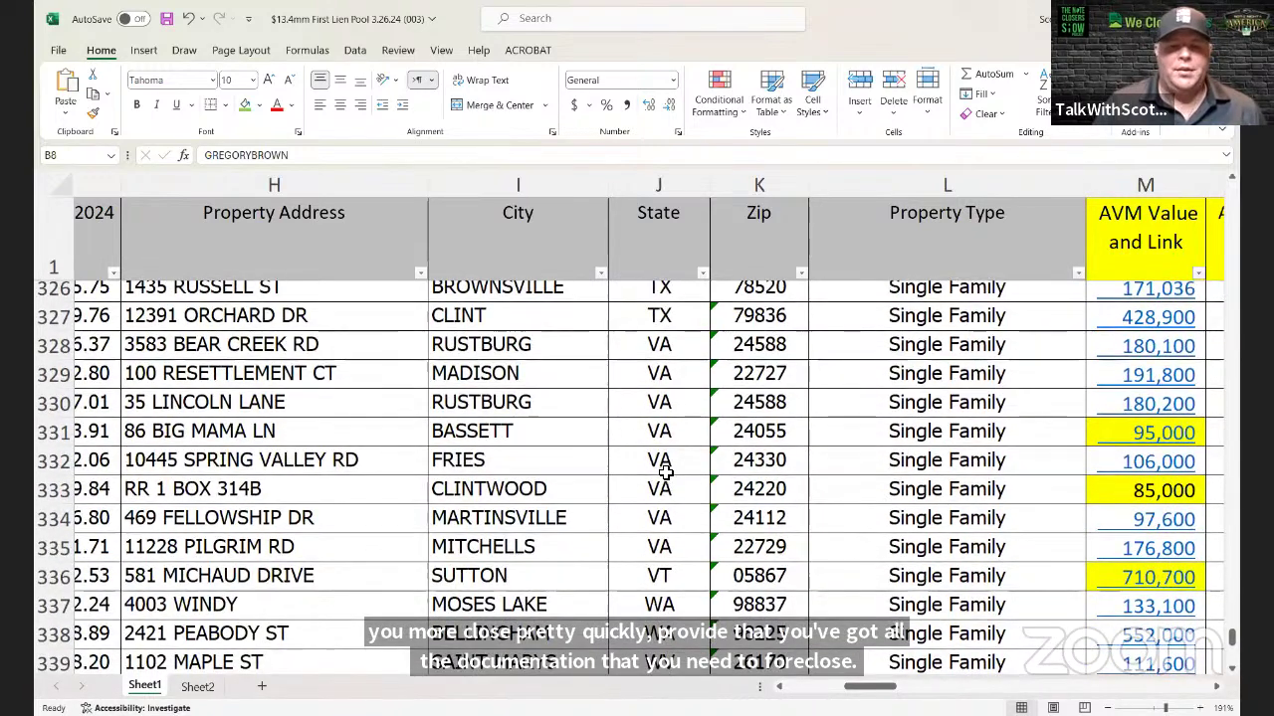
{"action": "scroll", "coordinate": [661, 468], "scroll_direction": "down", "scroll_amount": 1}
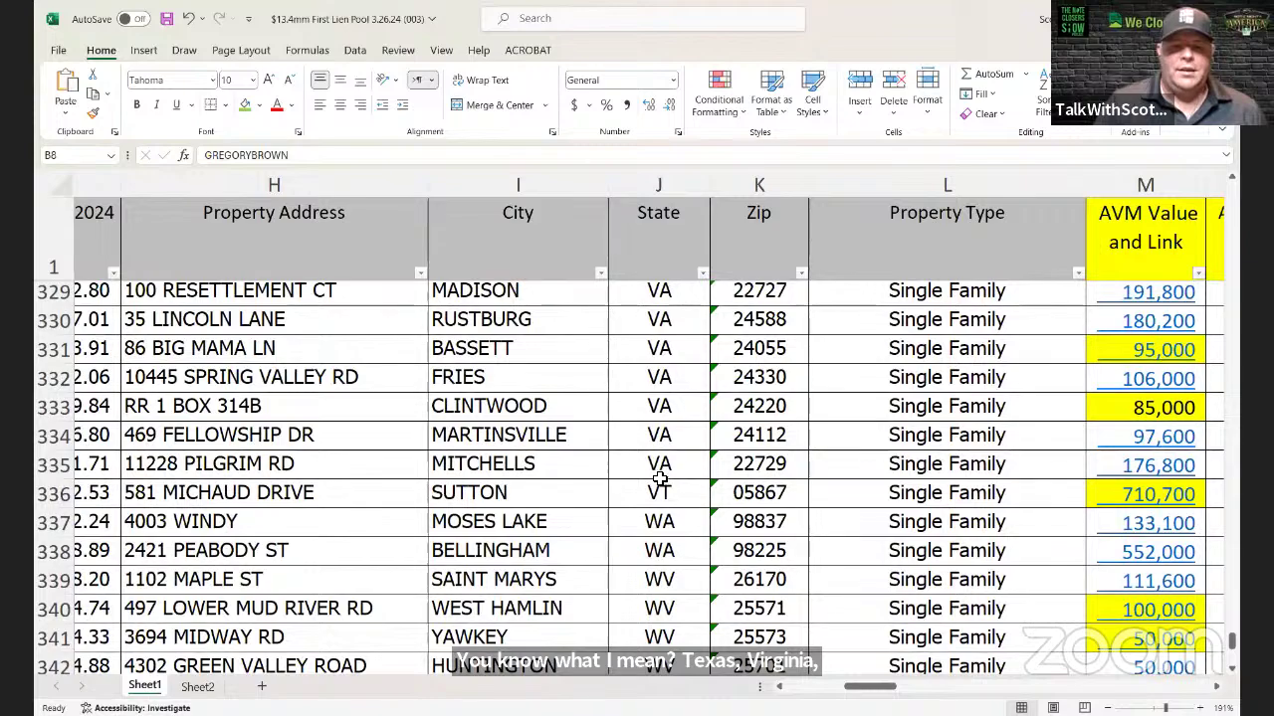
{"action": "scroll", "coordinate": [652, 486], "scroll_direction": "down", "scroll_amount": 2}
{"action": "scroll", "coordinate": [648, 490], "scroll_direction": "down", "scroll_amount": 1}
{"action": "scroll", "coordinate": [648, 491], "scroll_direction": "up", "scroll_amount": 15}
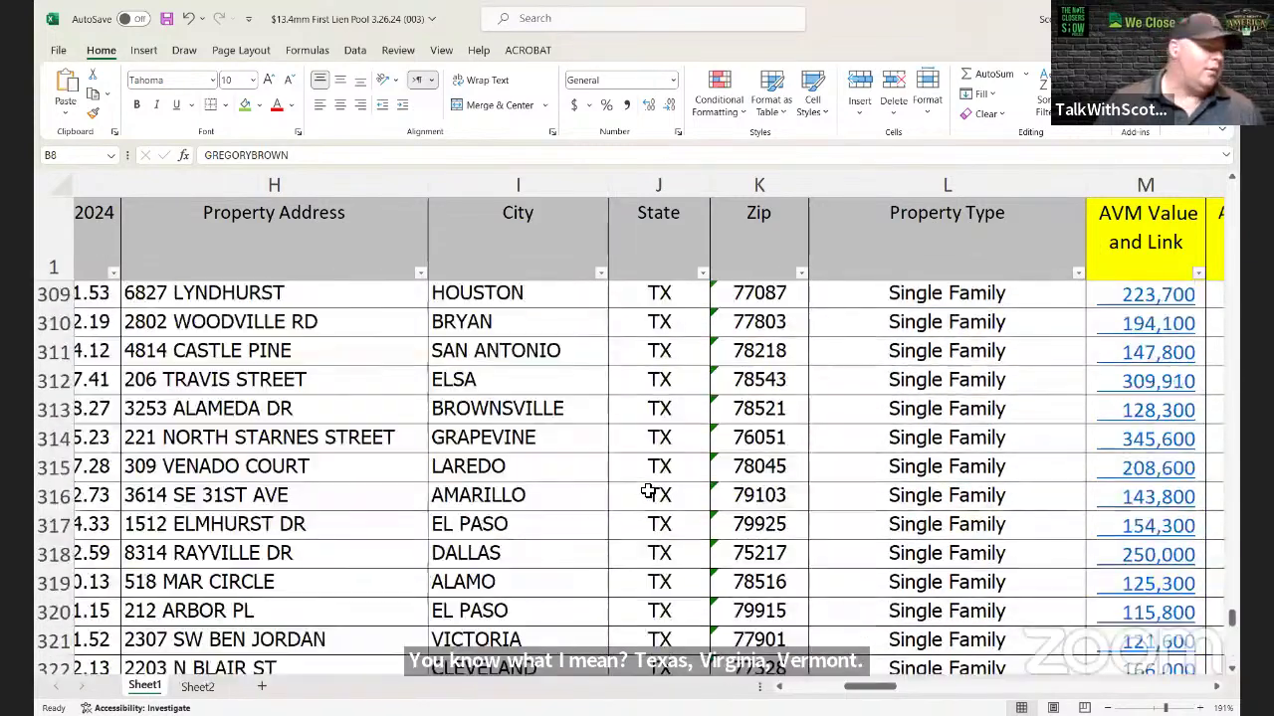
{"action": "scroll", "coordinate": [648, 493], "scroll_direction": "up", "scroll_amount": 20}
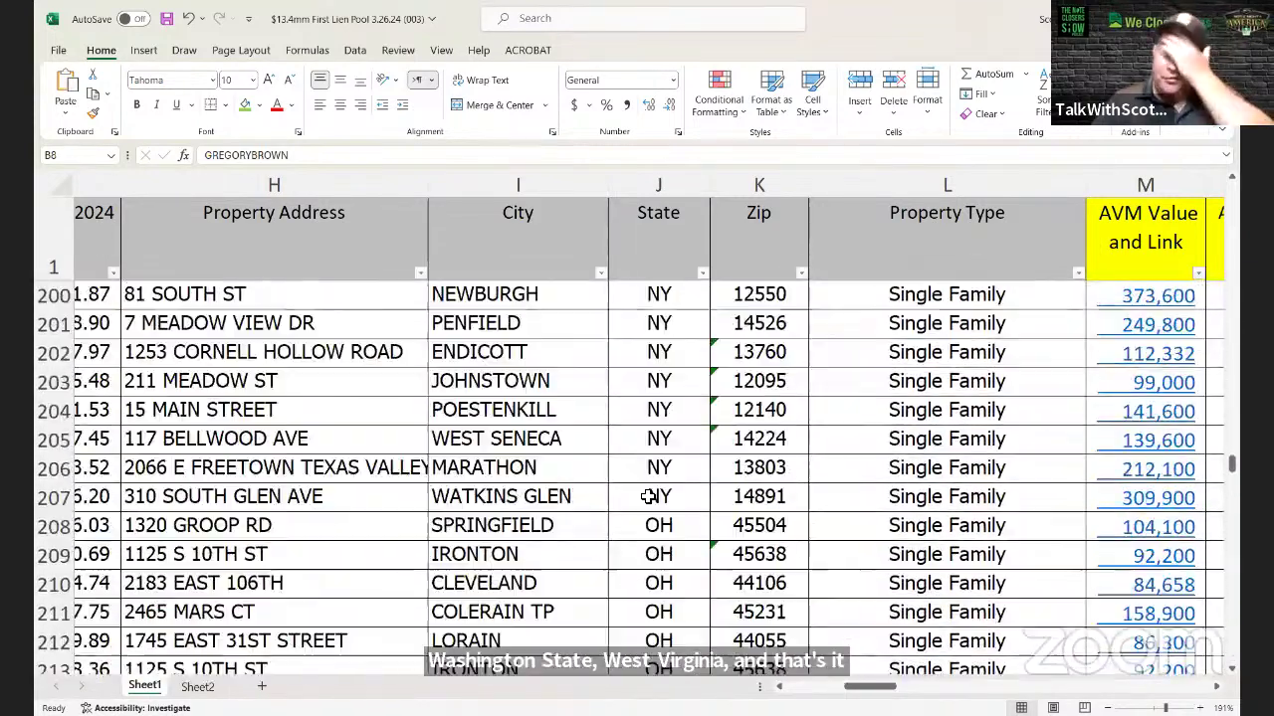
{"action": "scroll", "coordinate": [647, 499], "scroll_direction": "up", "scroll_amount": 20}
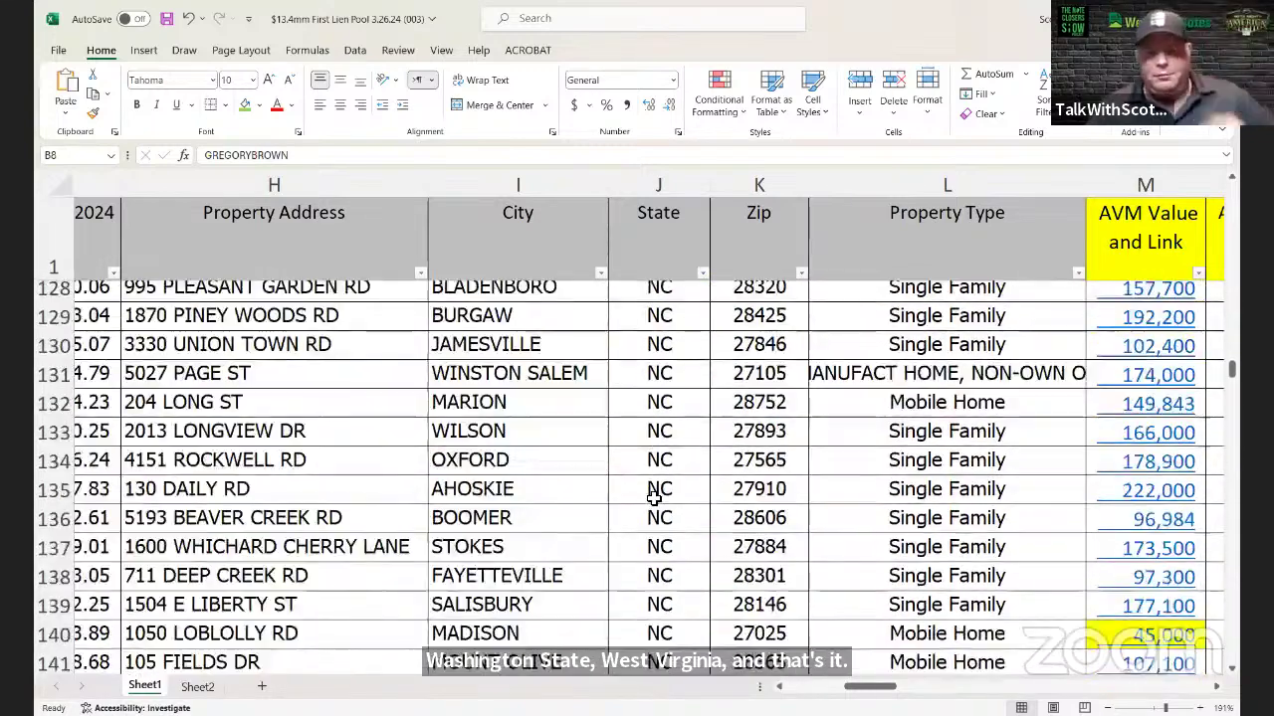
{"action": "scroll", "coordinate": [617, 460], "scroll_direction": "up", "scroll_amount": 20}
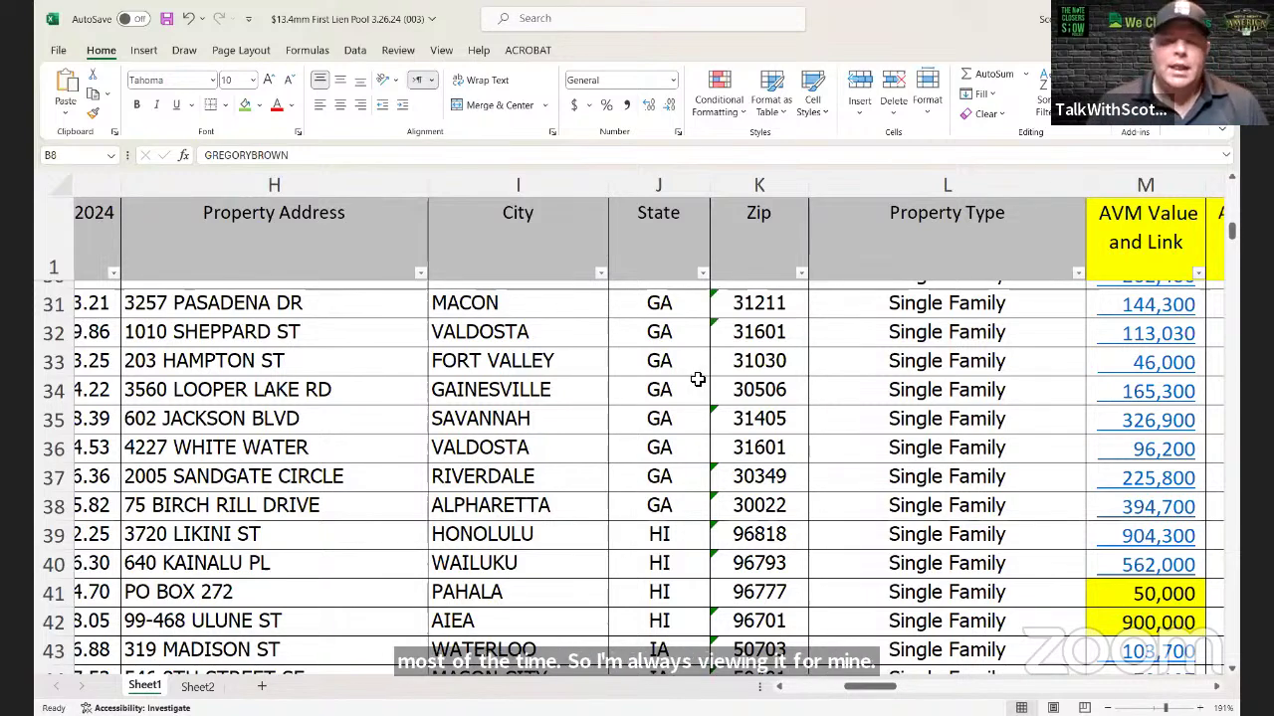
{"action": "scroll", "coordinate": [697, 376], "scroll_direction": "up", "scroll_amount": 10}
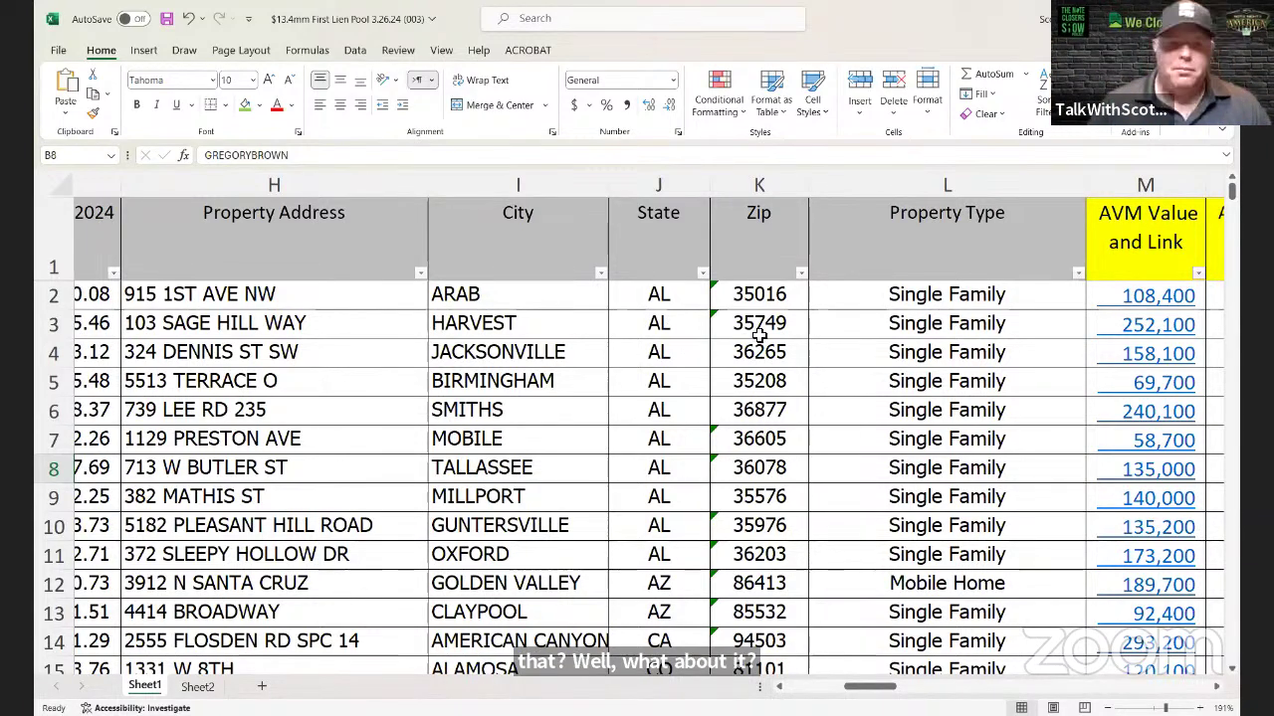
Step: Clear all states in the State column filter and include only CA, CT, HI, IA and ID
{"action": "left_click", "coordinate": [703, 275]}
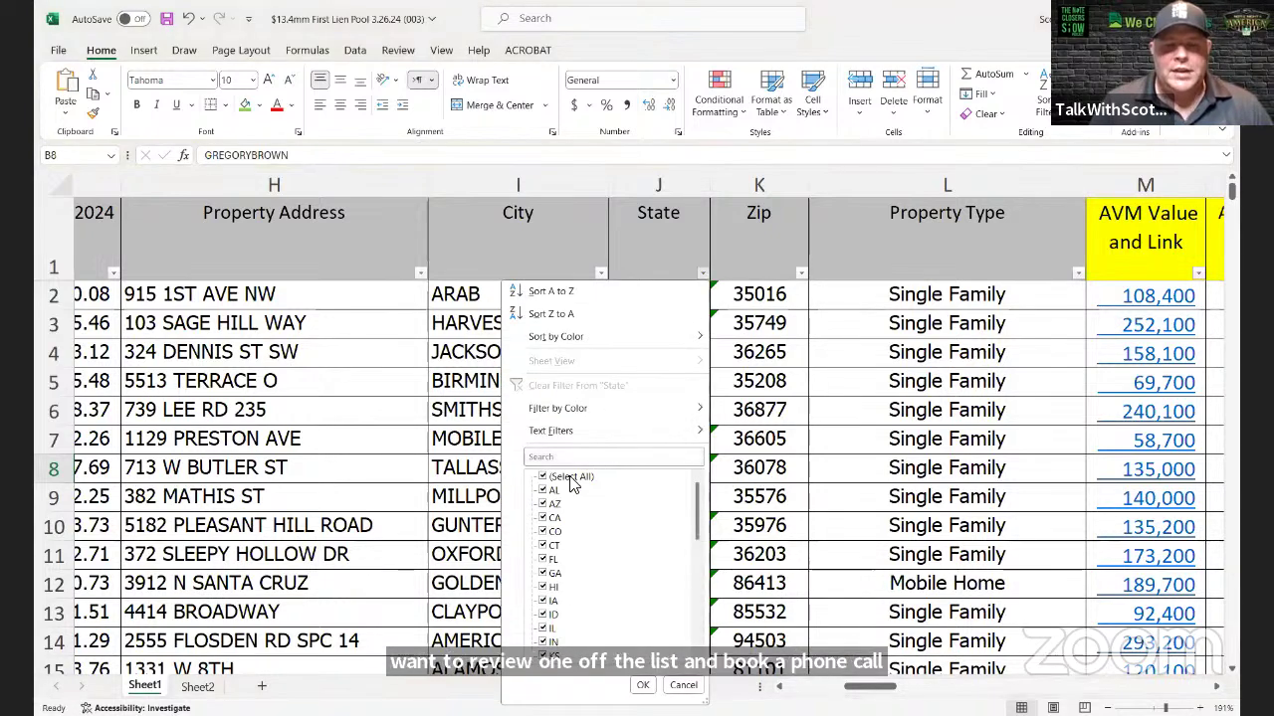
{"action": "left_click", "coordinate": [543, 478]}
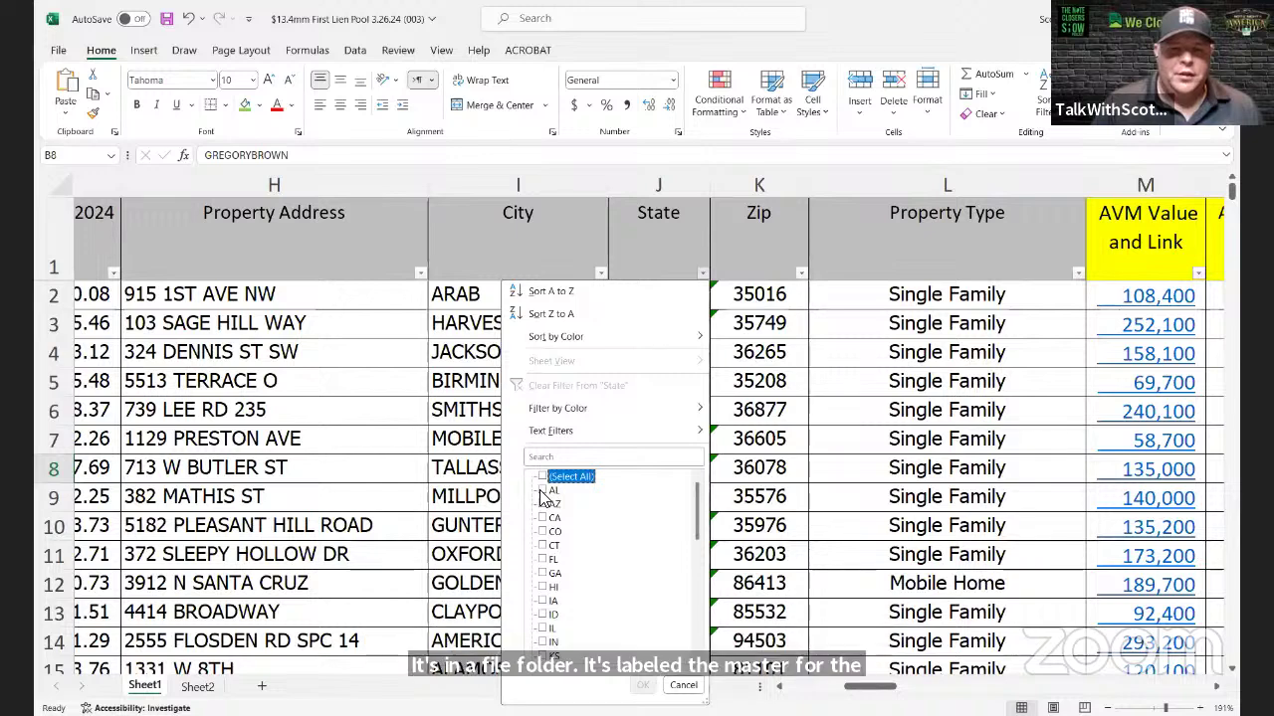
{"action": "left_click", "coordinate": [554, 517]}
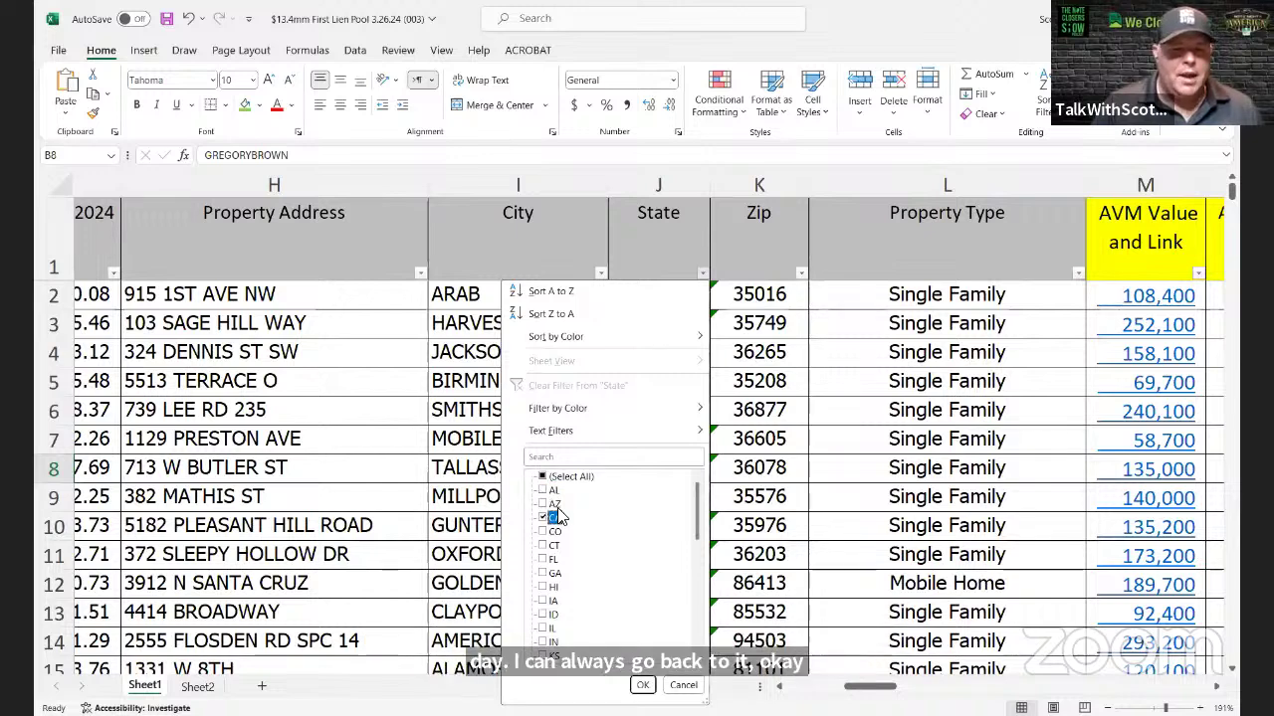
{"action": "scroll", "coordinate": [609, 503], "scroll_direction": "down", "scroll_amount": 1}
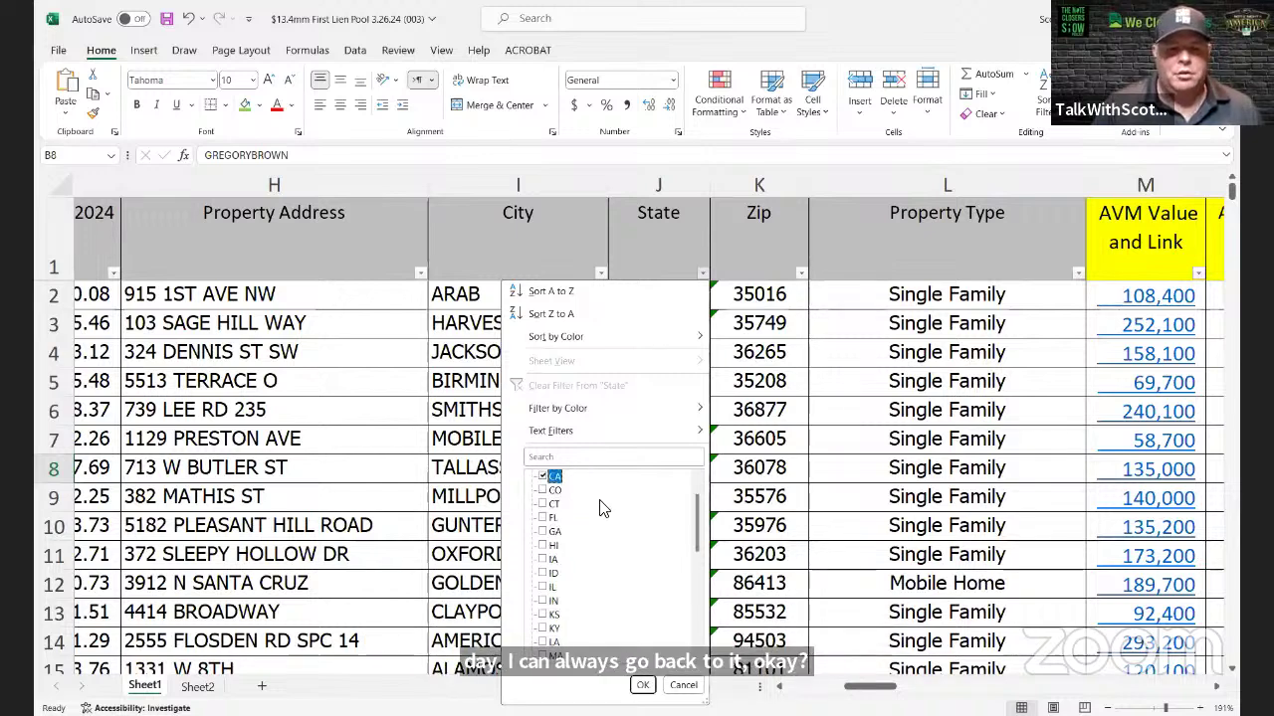
{"action": "left_click", "coordinate": [543, 506]}
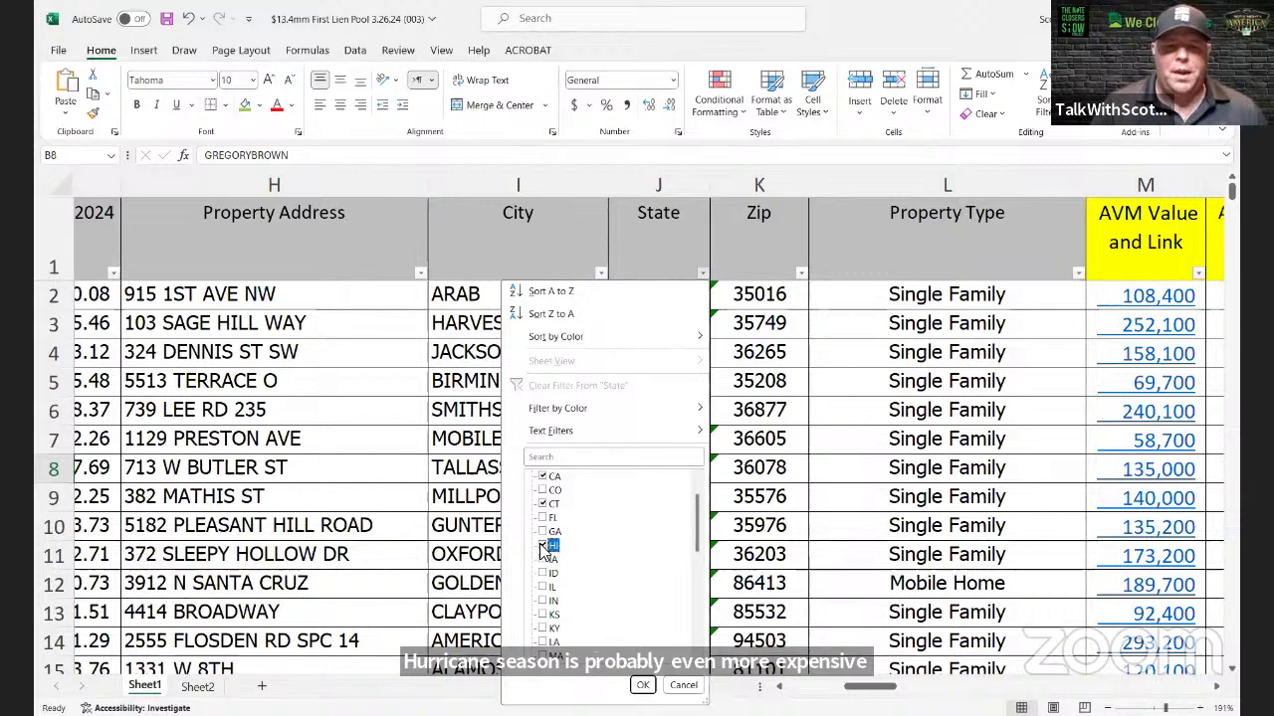
{"action": "left_click", "coordinate": [542, 547]}
{"action": "left_click", "coordinate": [542, 559]}
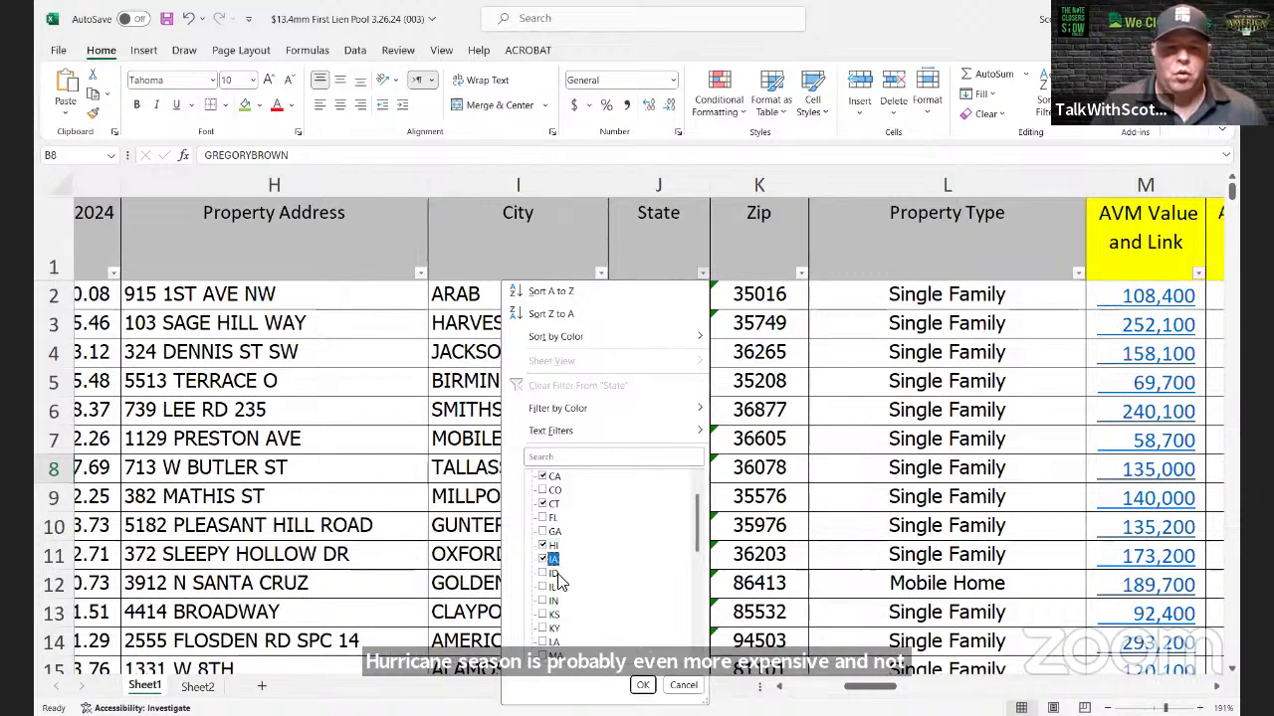
{"action": "left_click", "coordinate": [543, 573]}
Step: Add IL, KY, LA and MA to the states included in the State filter
{"action": "scroll", "coordinate": [613, 556], "scroll_direction": "down", "scroll_amount": 1}
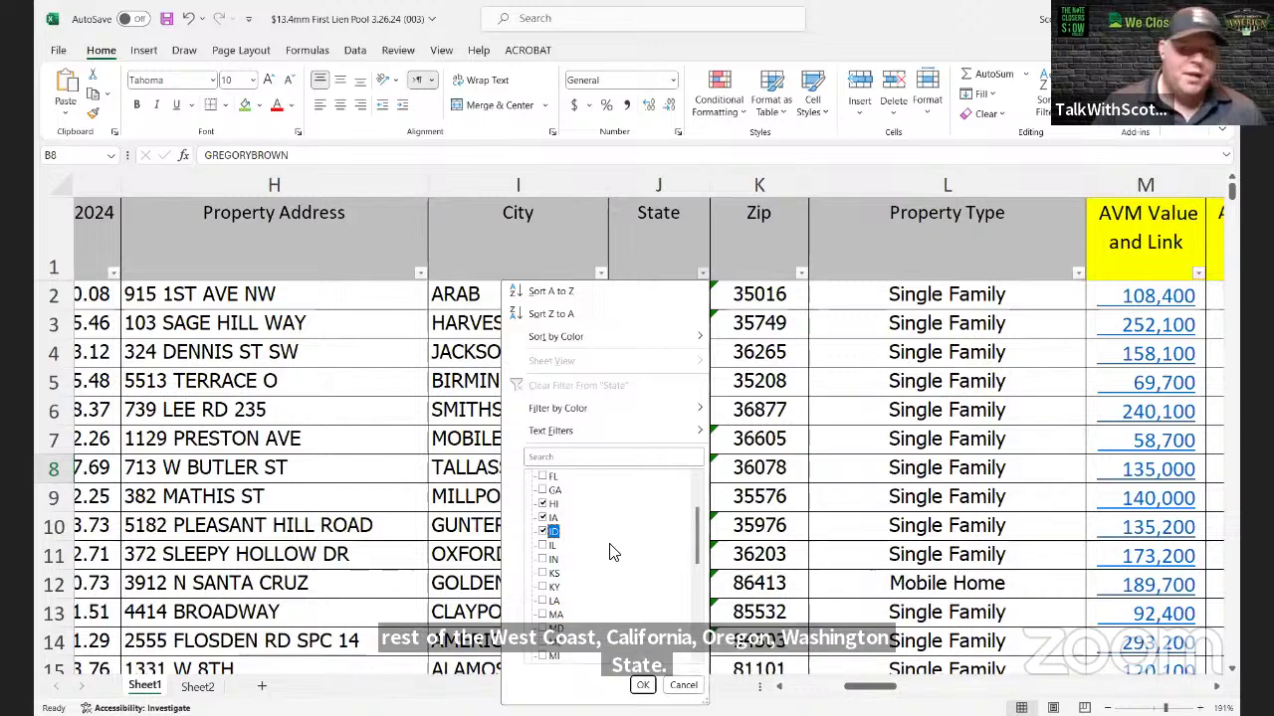
{"action": "left_click", "coordinate": [540, 547]}
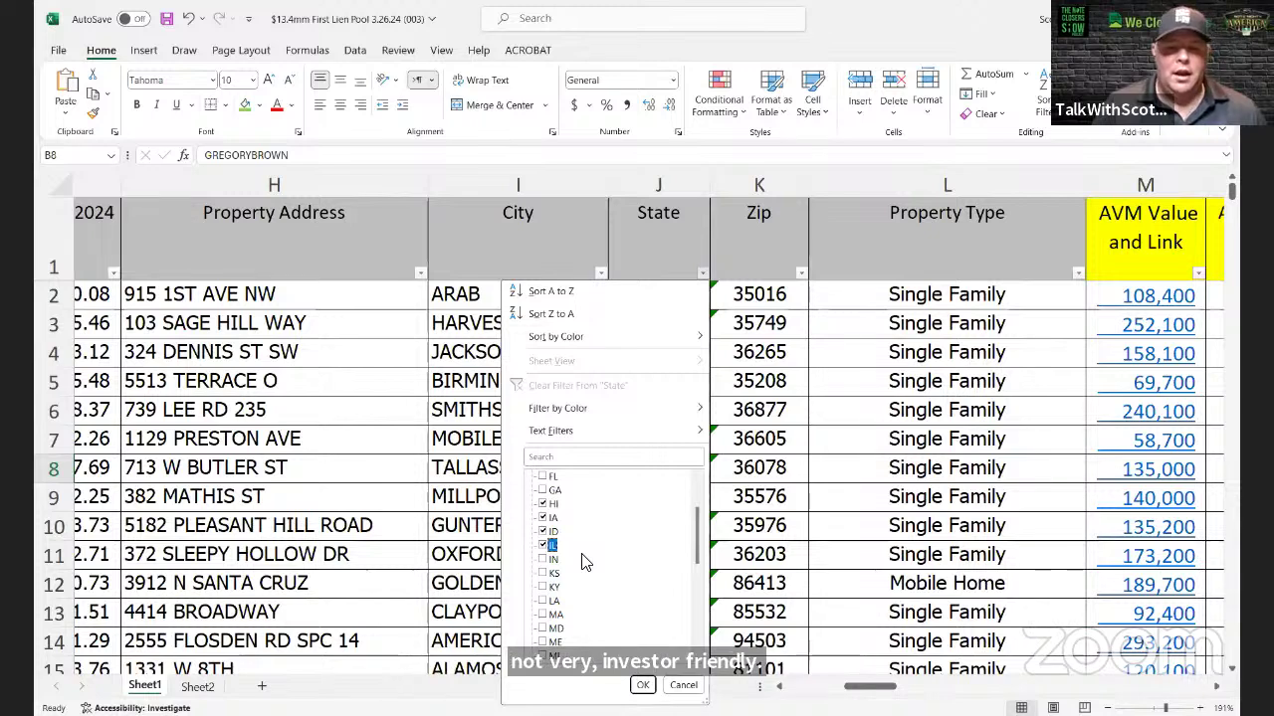
{"action": "scroll", "coordinate": [585, 562], "scroll_direction": "down", "scroll_amount": 1}
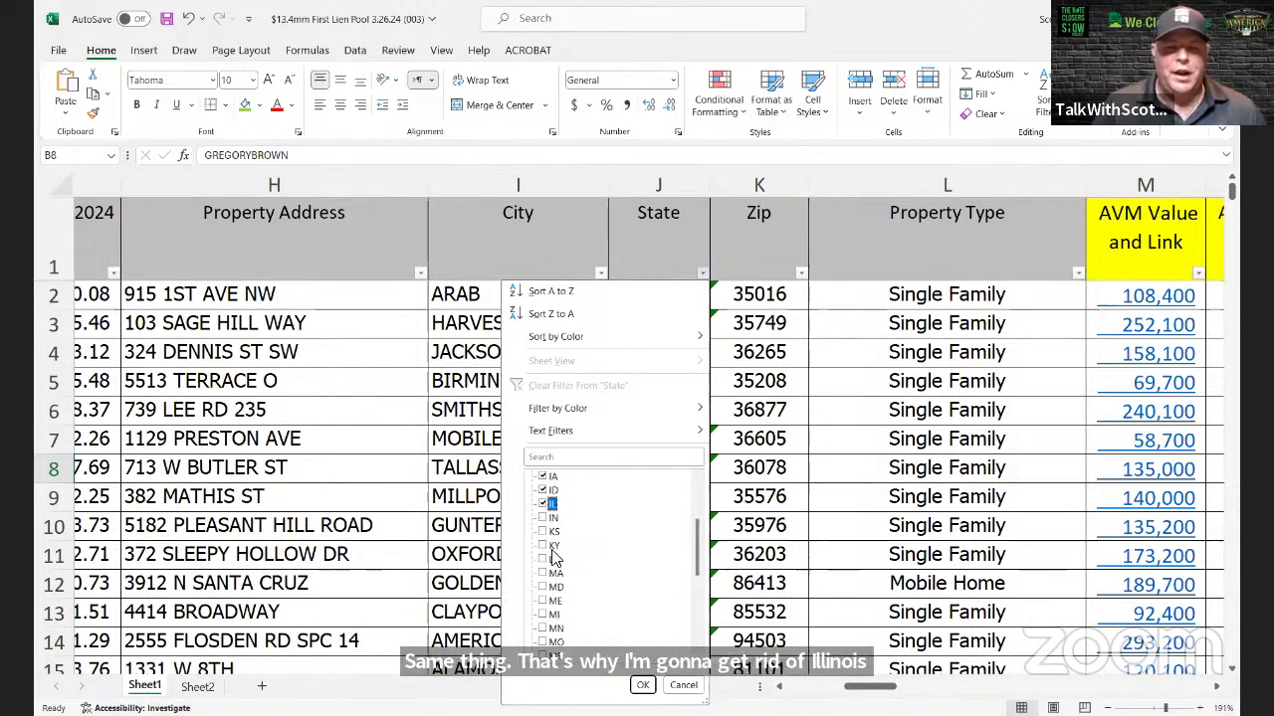
{"action": "left_click", "coordinate": [543, 545]}
{"action": "left_click", "coordinate": [542, 560]}
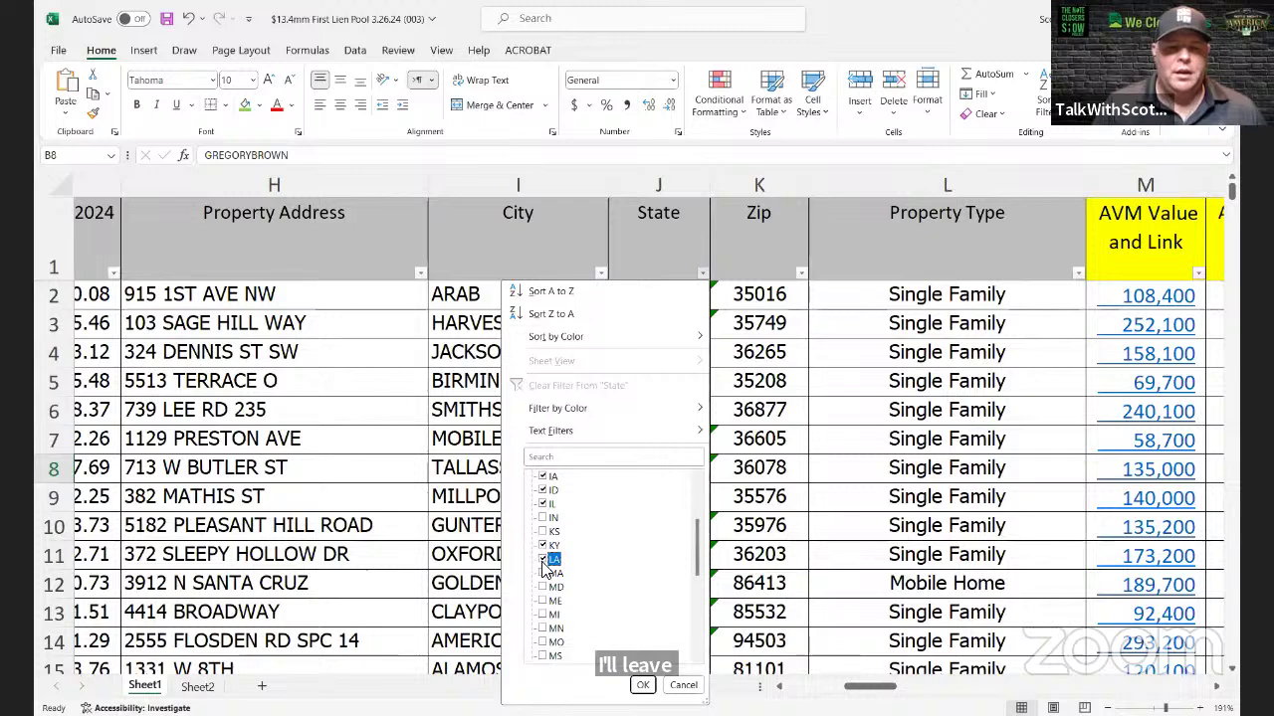
{"action": "left_click", "coordinate": [542, 573]}
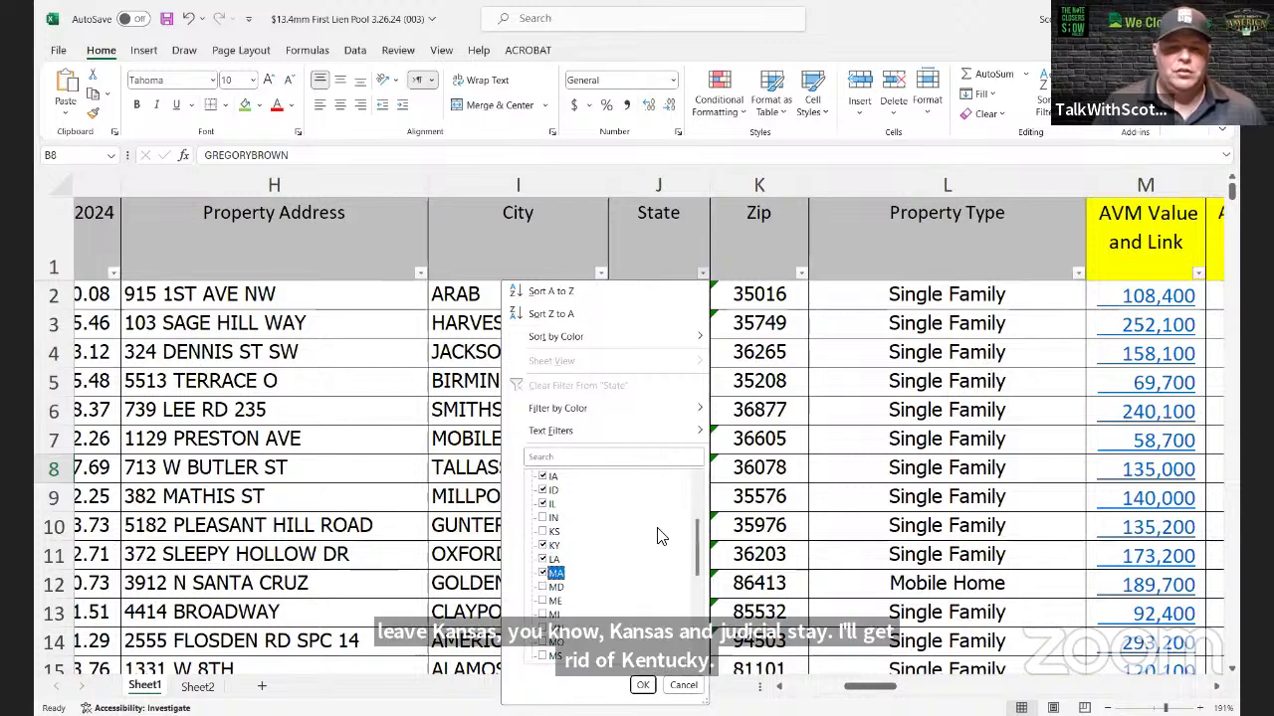
Step: Include ME, MN, MT, NJ and NY in the State filter as well
{"action": "scroll", "coordinate": [659, 535], "scroll_direction": "down", "scroll_amount": 1}
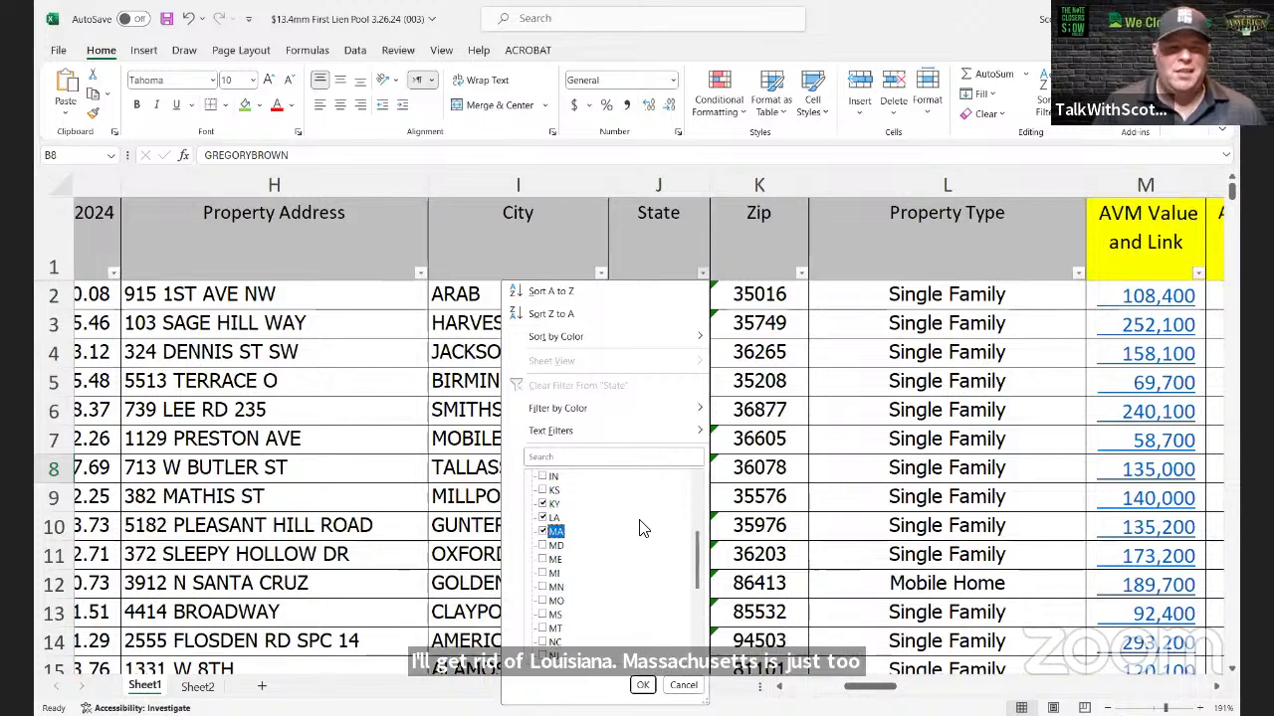
{"action": "left_click", "coordinate": [545, 561]}
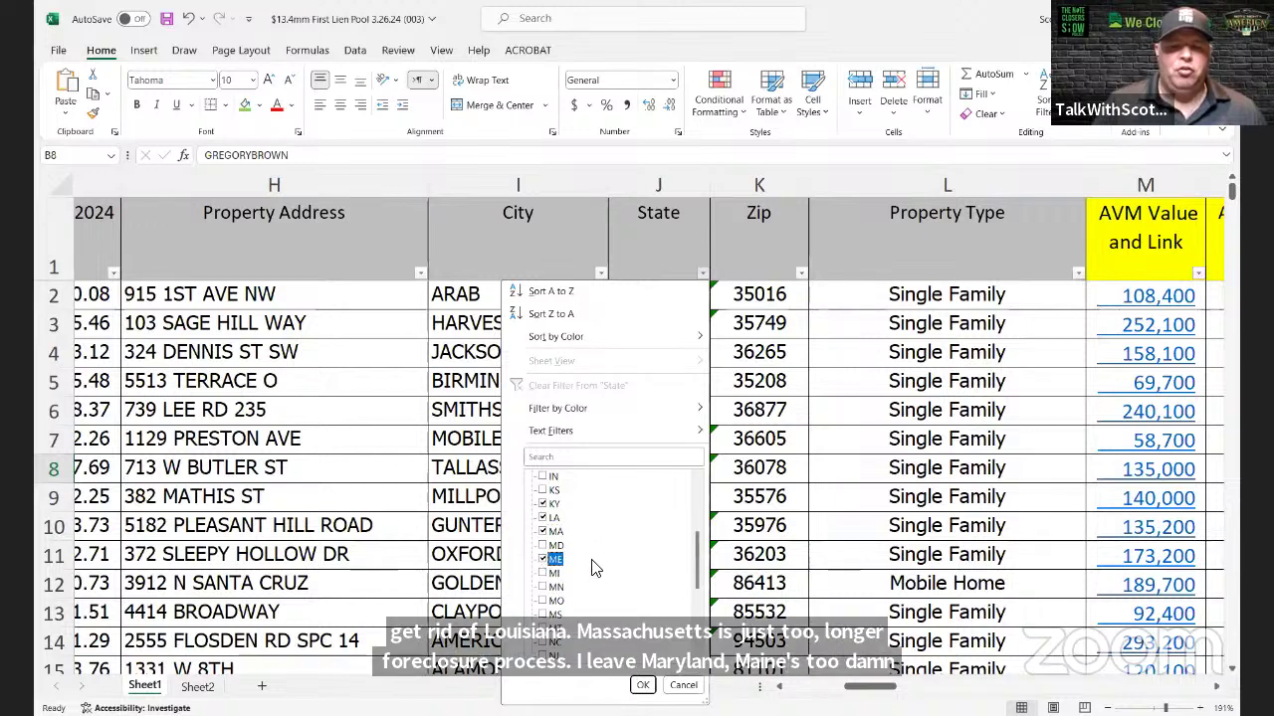
{"action": "left_click", "coordinate": [544, 587]}
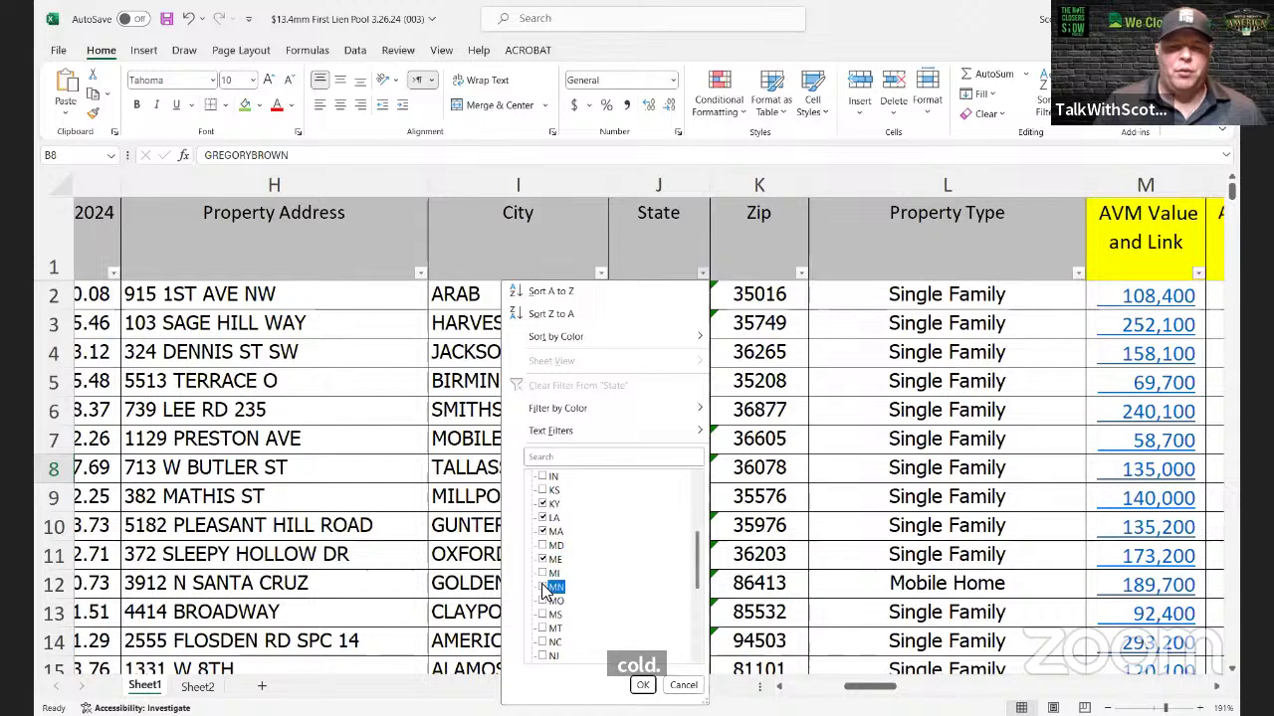
{"action": "scroll", "coordinate": [637, 557], "scroll_direction": "down", "scroll_amount": 1}
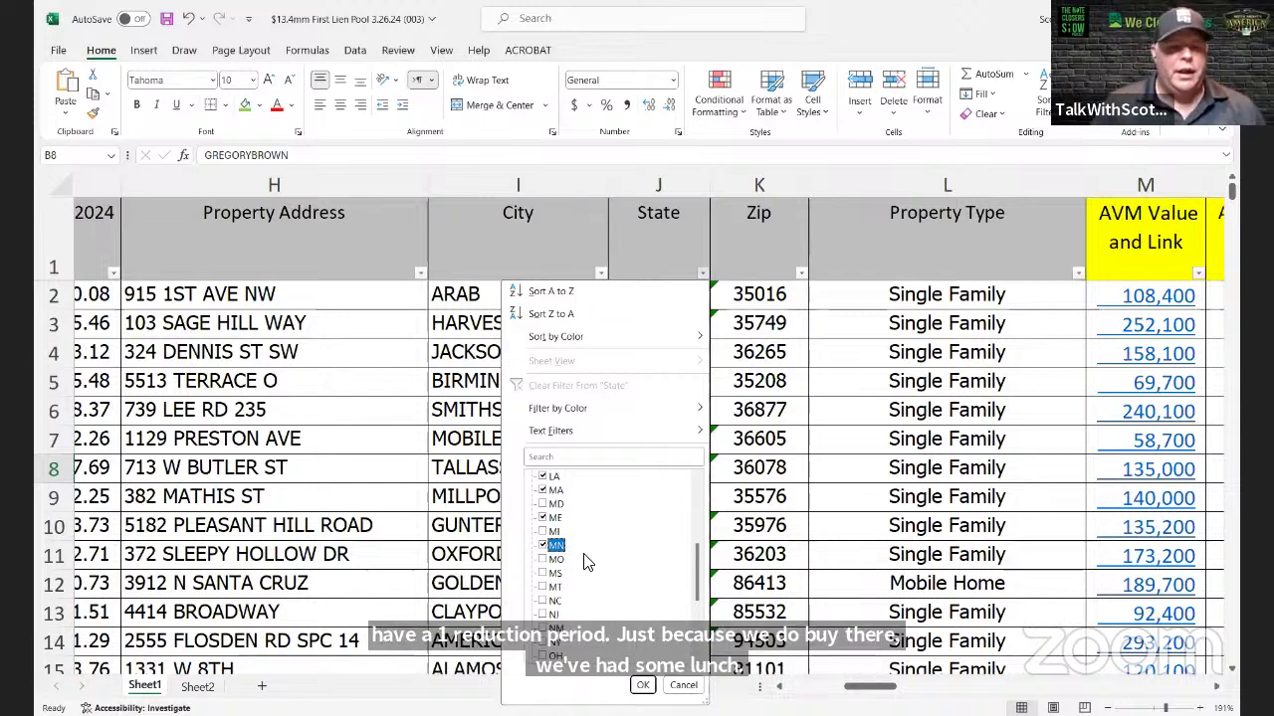
{"action": "left_click", "coordinate": [547, 589]}
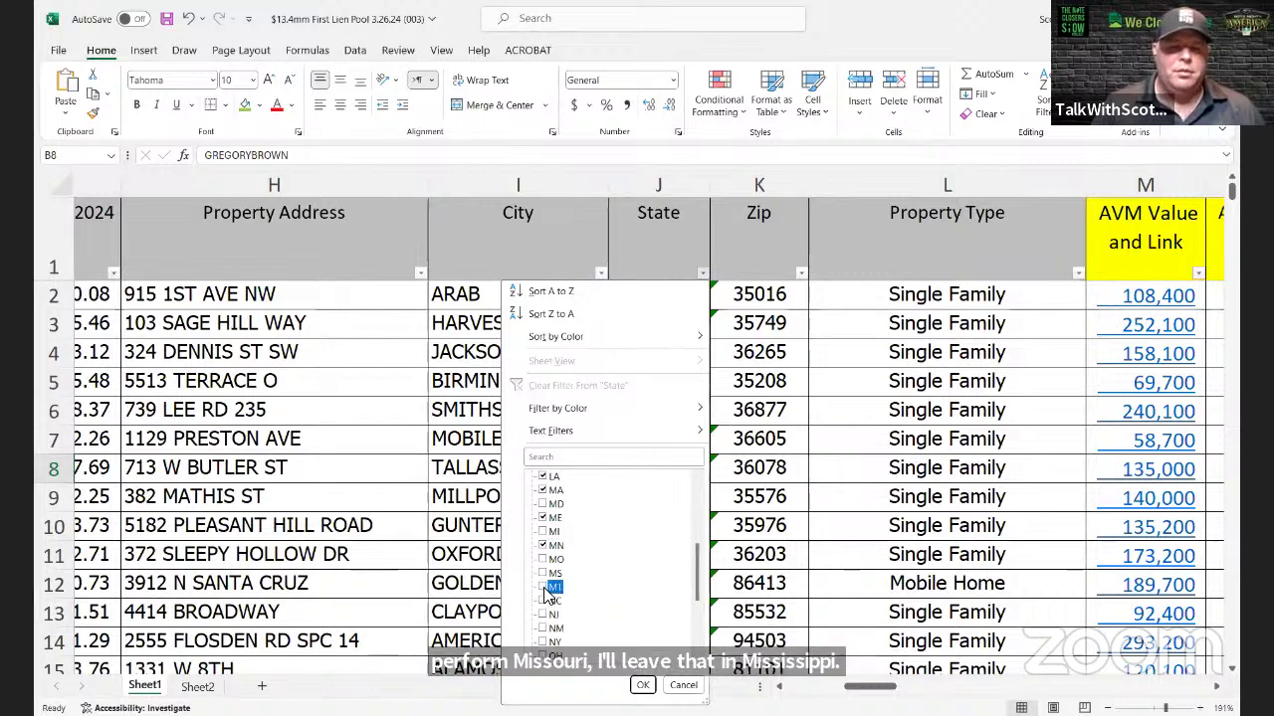
{"action": "scroll", "coordinate": [641, 557], "scroll_direction": "down", "scroll_amount": 1}
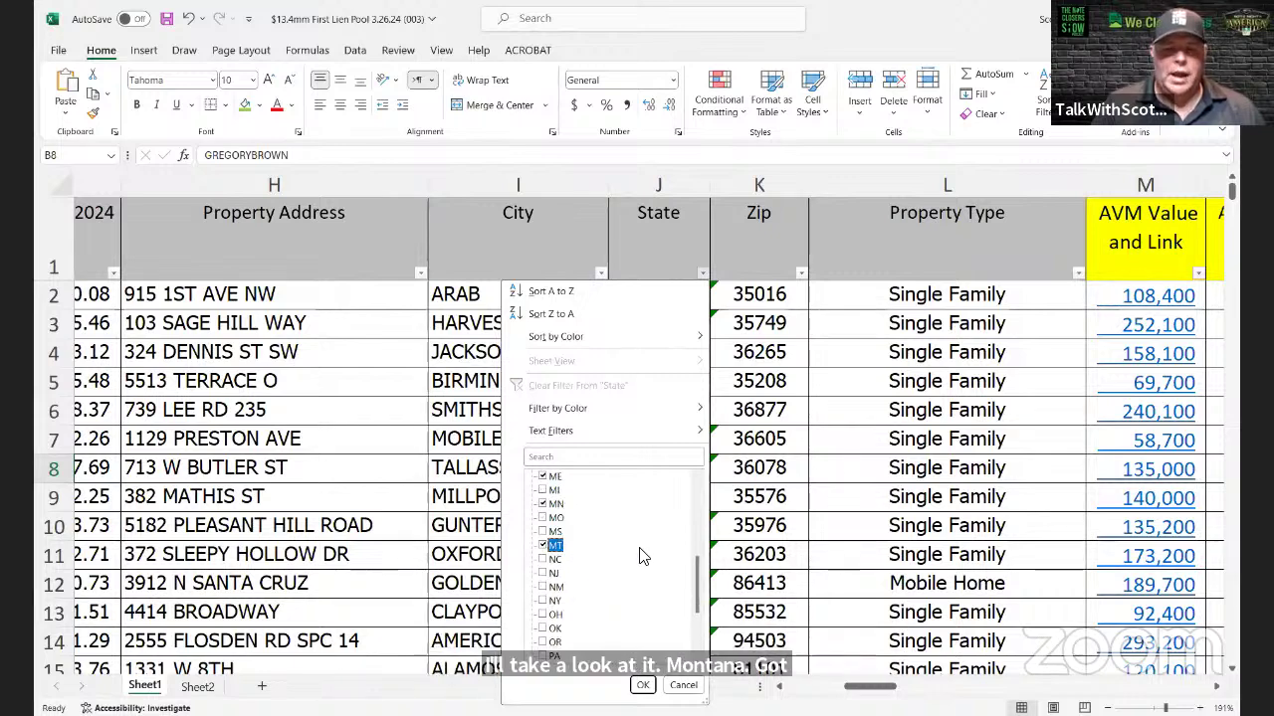
{"action": "left_click", "coordinate": [544, 575]}
{"action": "left_click", "coordinate": [545, 601]}
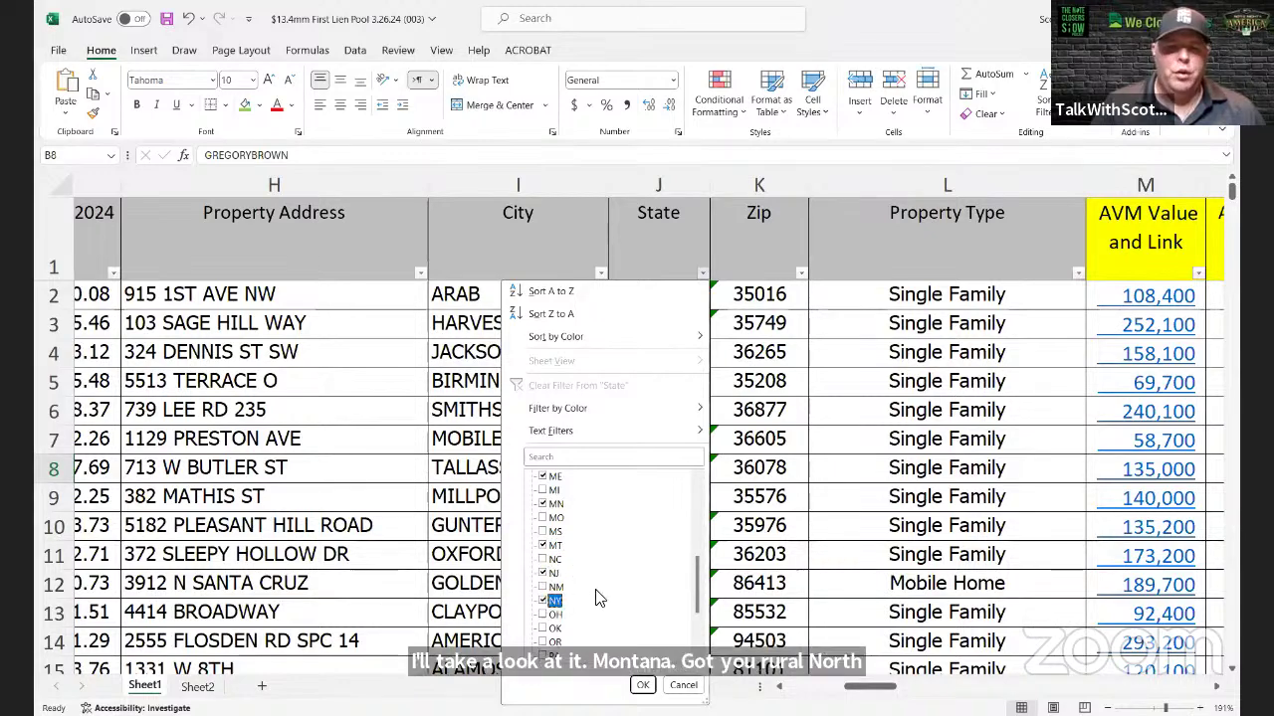
Step: Add OR, RI, VT, WA and WV to the State filter and apply it to the loan list
{"action": "scroll", "coordinate": [597, 597], "scroll_direction": "down", "scroll_amount": 1}
{"action": "scroll", "coordinate": [627, 567], "scroll_direction": "down", "scroll_amount": 1}
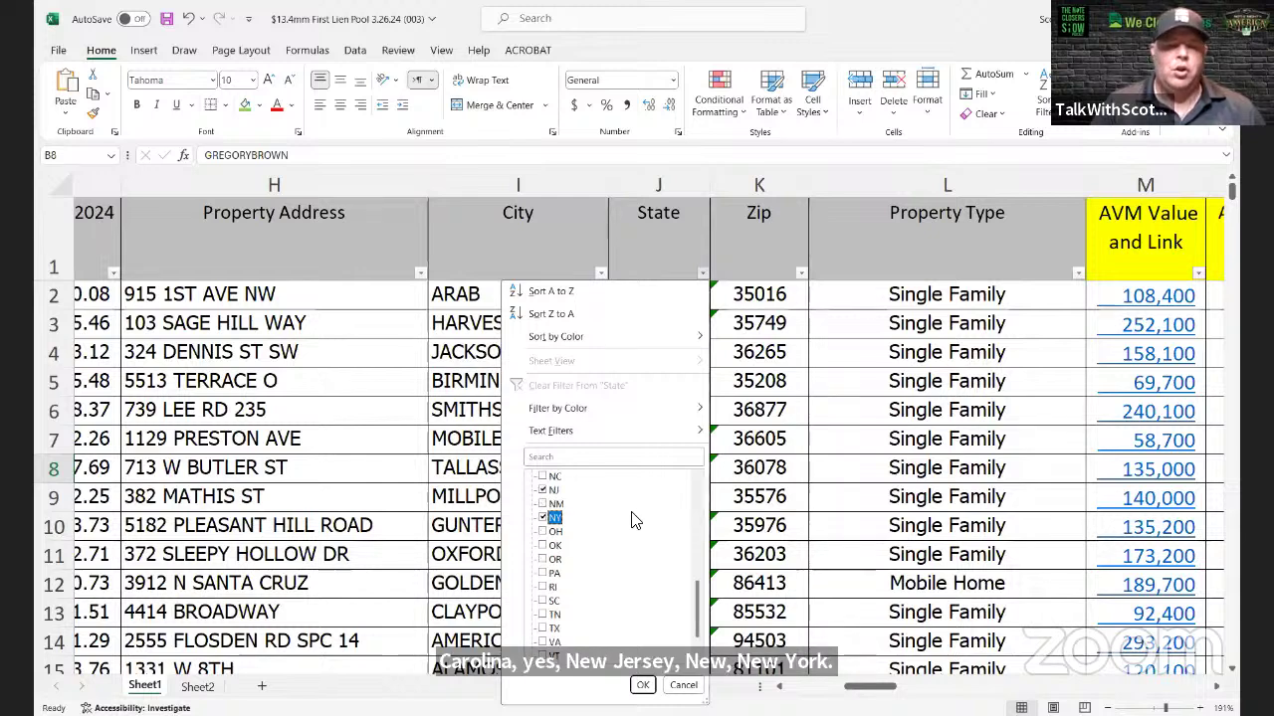
{"action": "left_click", "coordinate": [542, 560]}
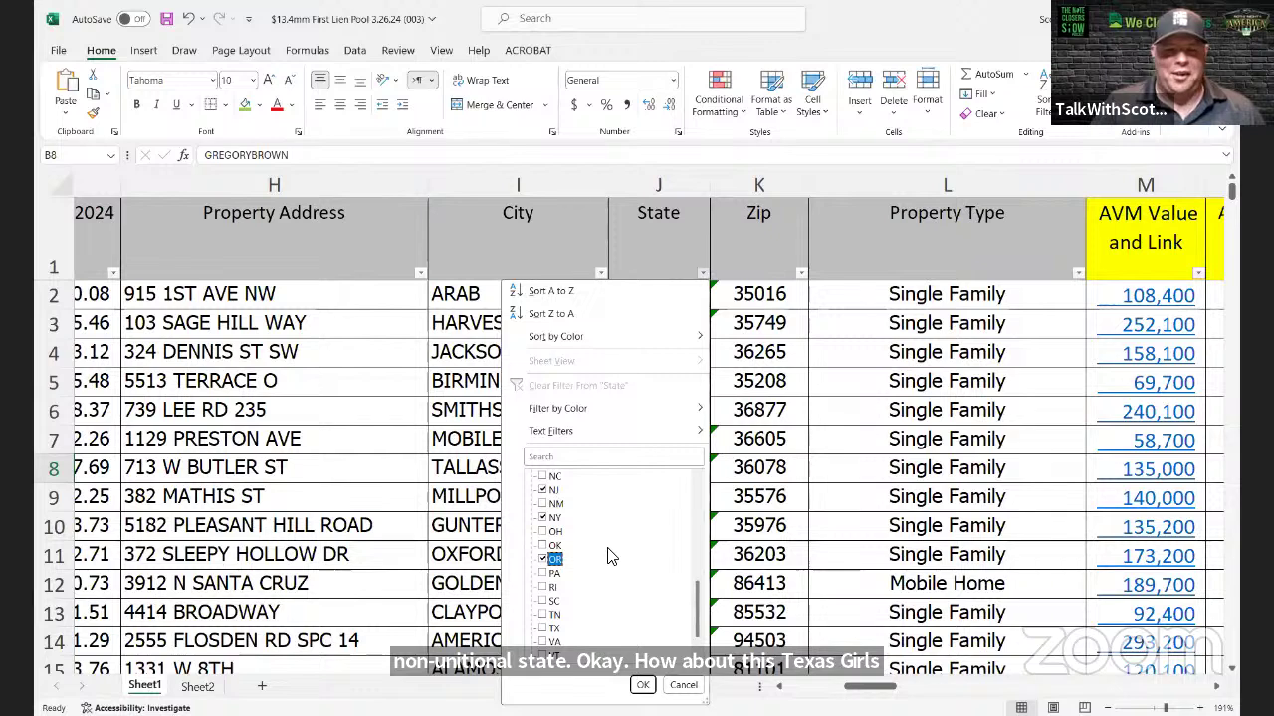
{"action": "scroll", "coordinate": [610, 557], "scroll_direction": "down", "scroll_amount": 1}
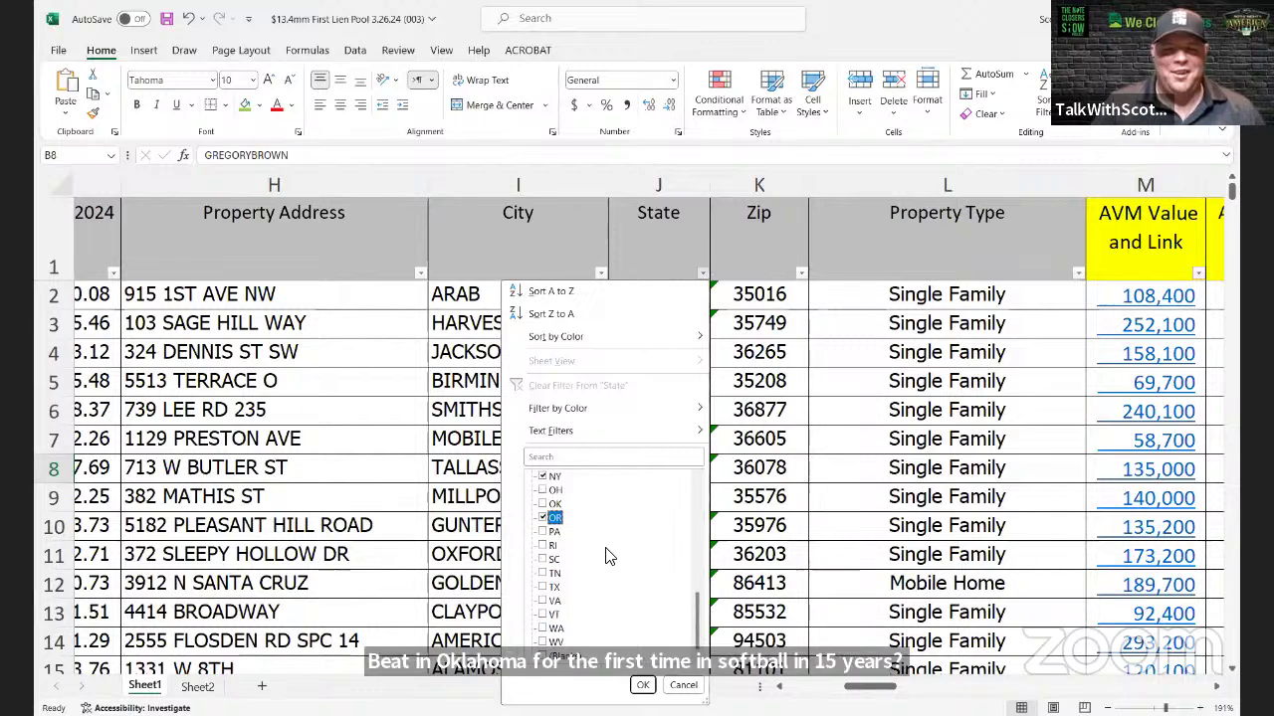
{"action": "left_click", "coordinate": [546, 546]}
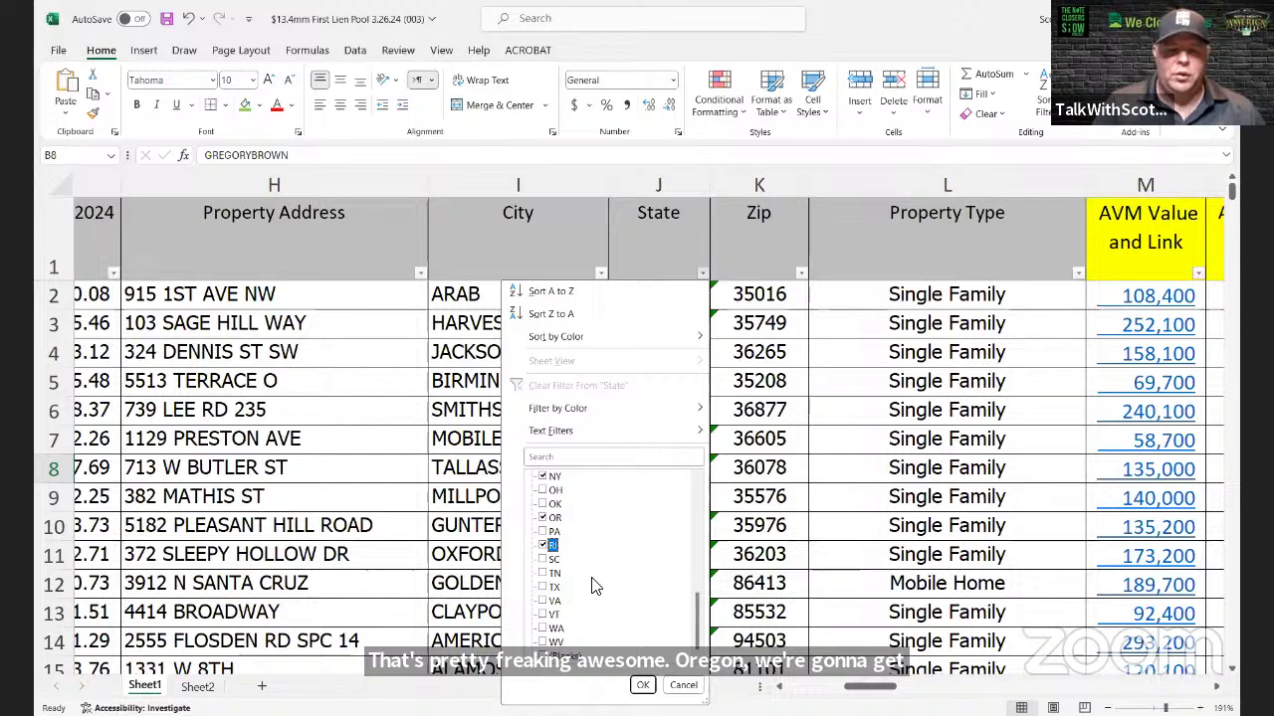
{"action": "left_click", "coordinate": [547, 617]}
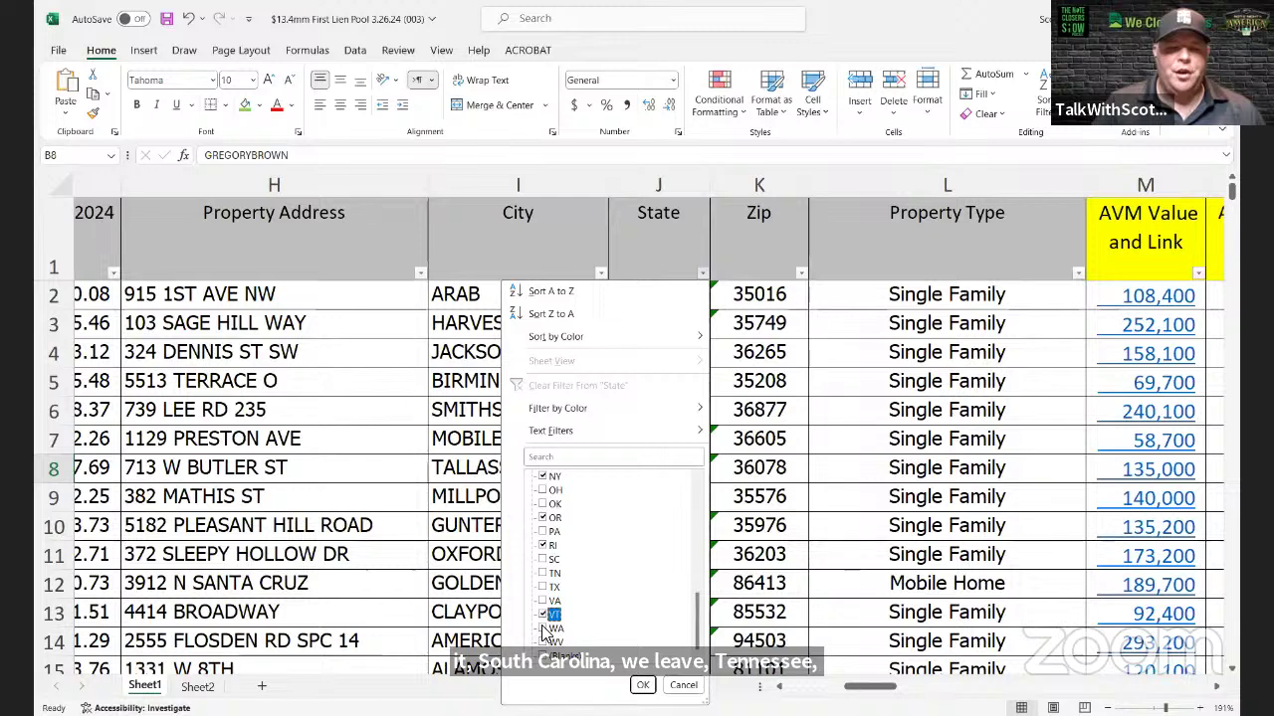
{"action": "left_click", "coordinate": [546, 628]}
{"action": "left_click", "coordinate": [537, 643]}
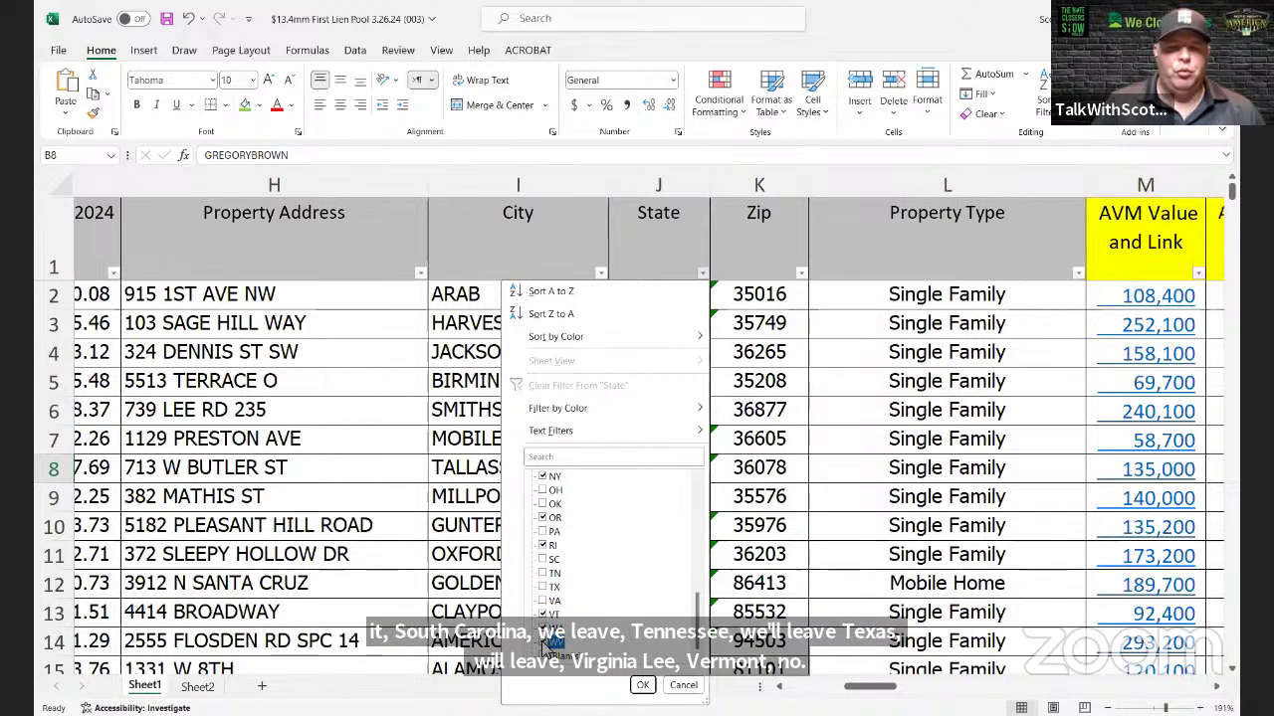
{"action": "left_click", "coordinate": [643, 686]}
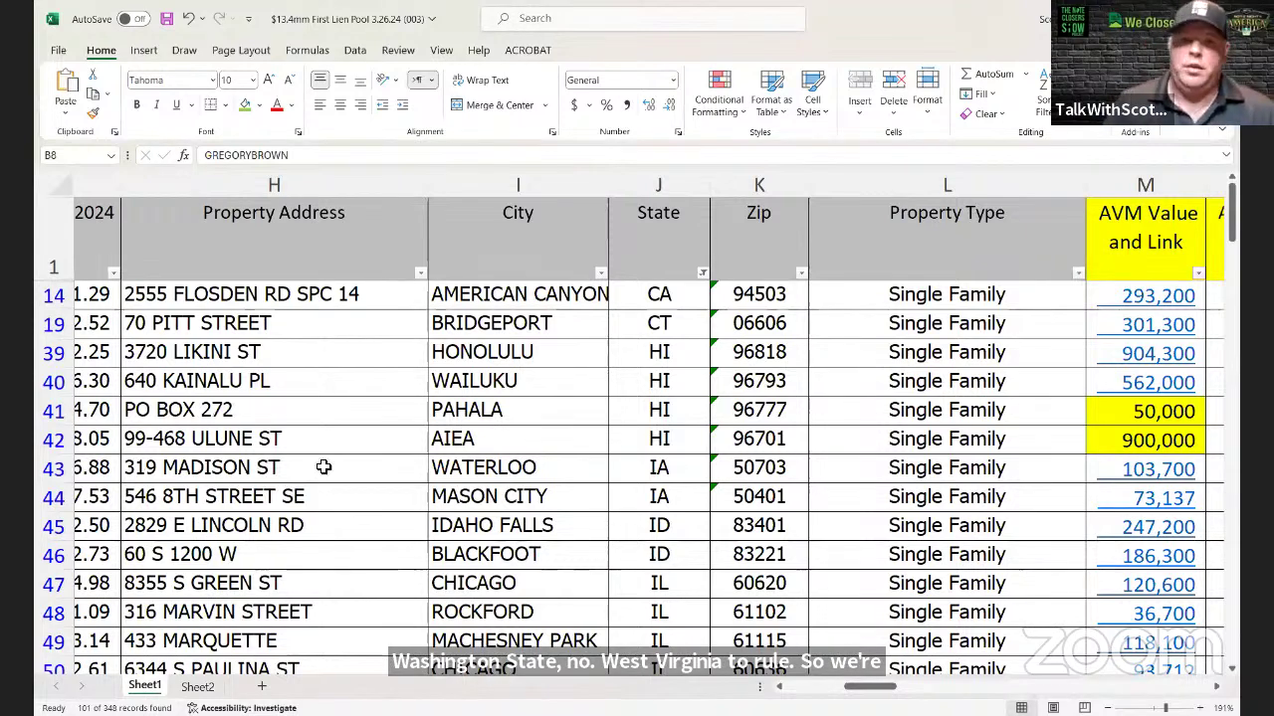
Step: Select all the filtered loans from row 14 through row 346 and insert rows at that selection
{"action": "left_click", "coordinate": [64, 296]}
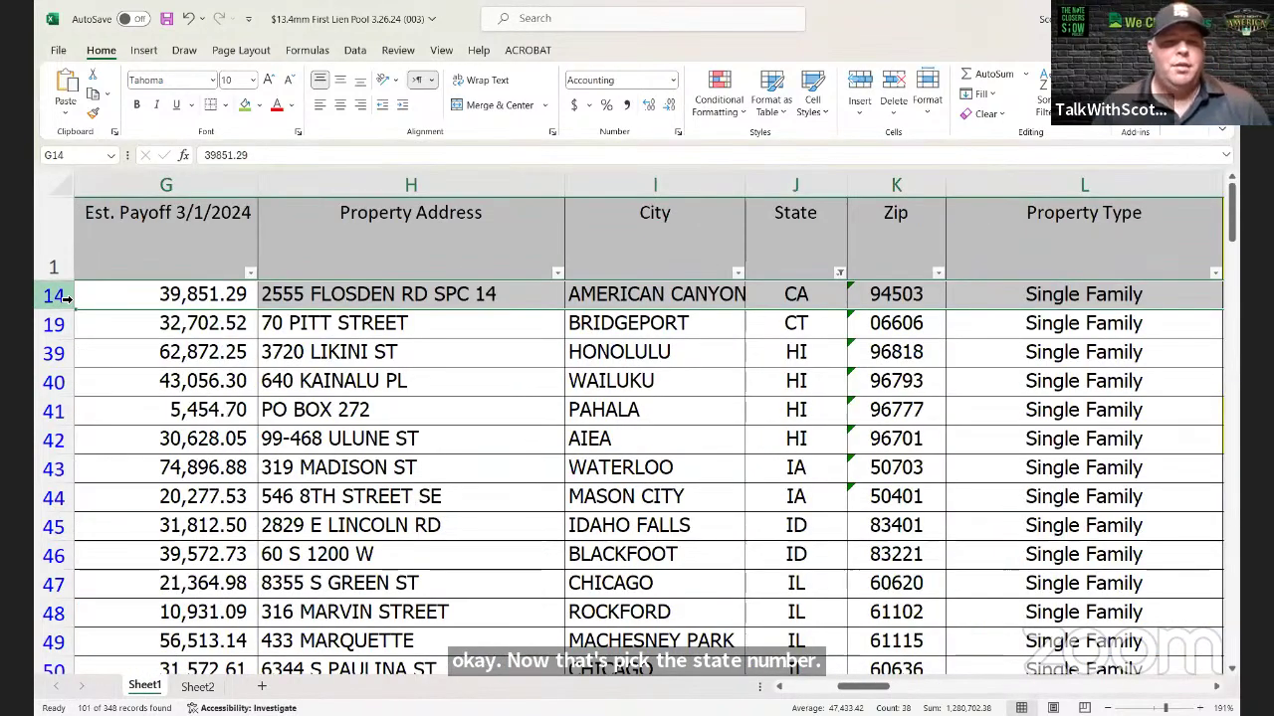
{"action": "left_click_drag", "start_coordinate": [64, 297], "coordinate": [62, 334]}
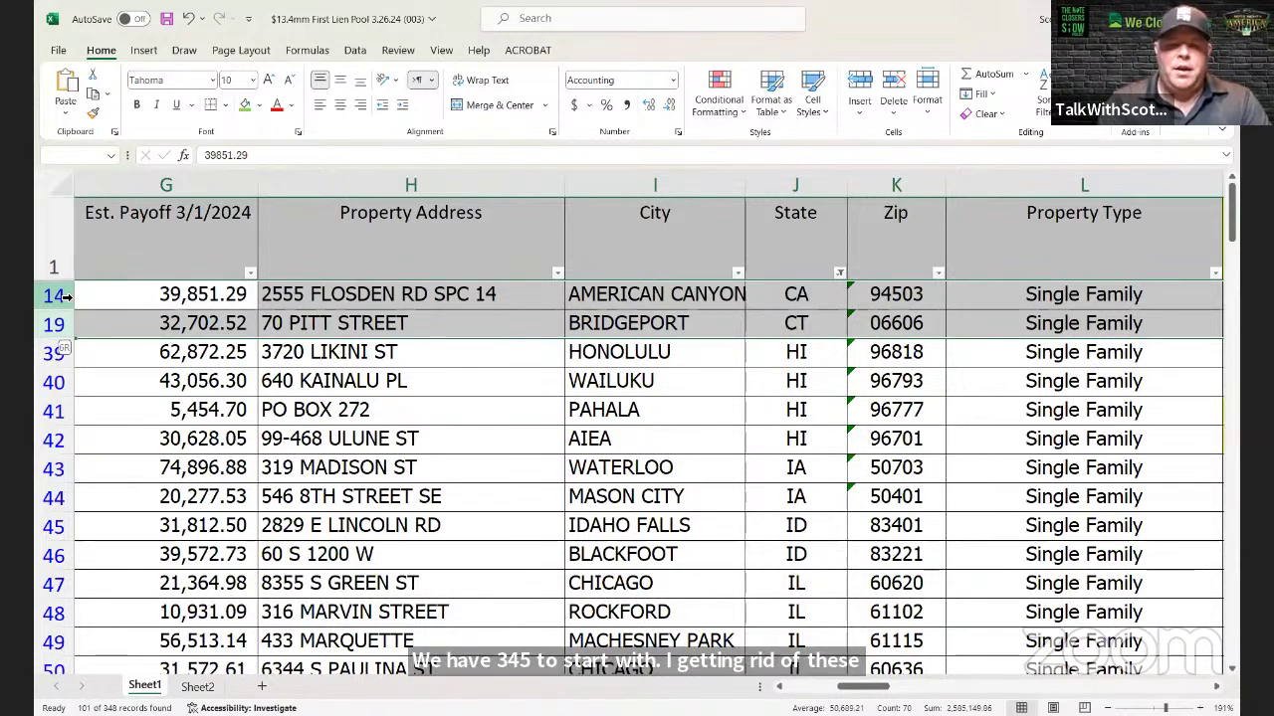
{"action": "scroll", "coordinate": [64, 296], "scroll_direction": "down", "scroll_amount": 5}
{"action": "left_click_drag", "start_coordinate": [64, 297], "coordinate": [63, 297]}
{"action": "scroll", "coordinate": [64, 297], "scroll_direction": "down", "scroll_amount": 13}
{"action": "scroll", "coordinate": [63, 296], "scroll_direction": "down", "scroll_amount": 12}
{"action": "scroll", "coordinate": [63, 296], "scroll_direction": "down", "scroll_amount": 3}
{"action": "scroll", "coordinate": [64, 298], "scroll_direction": "down", "scroll_amount": 1}
{"action": "scroll", "coordinate": [64, 297], "scroll_direction": "down", "scroll_amount": 3}
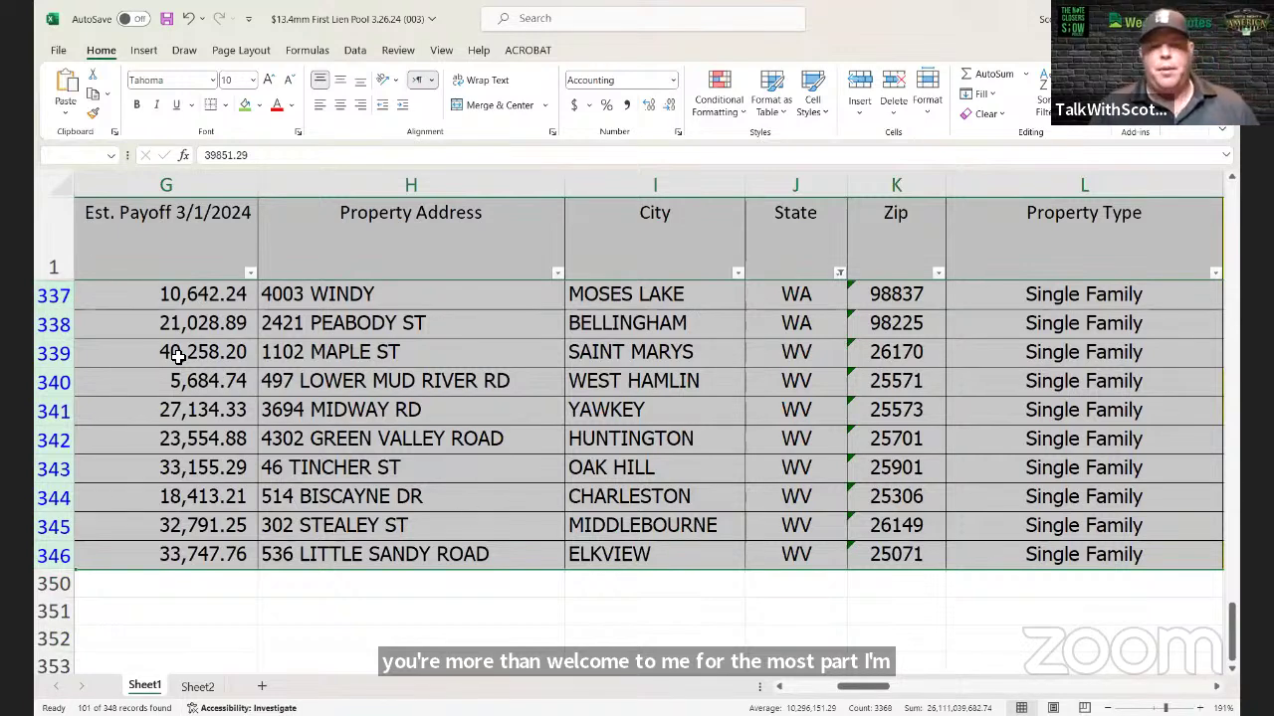
{"action": "right_click", "coordinate": [275, 391]}
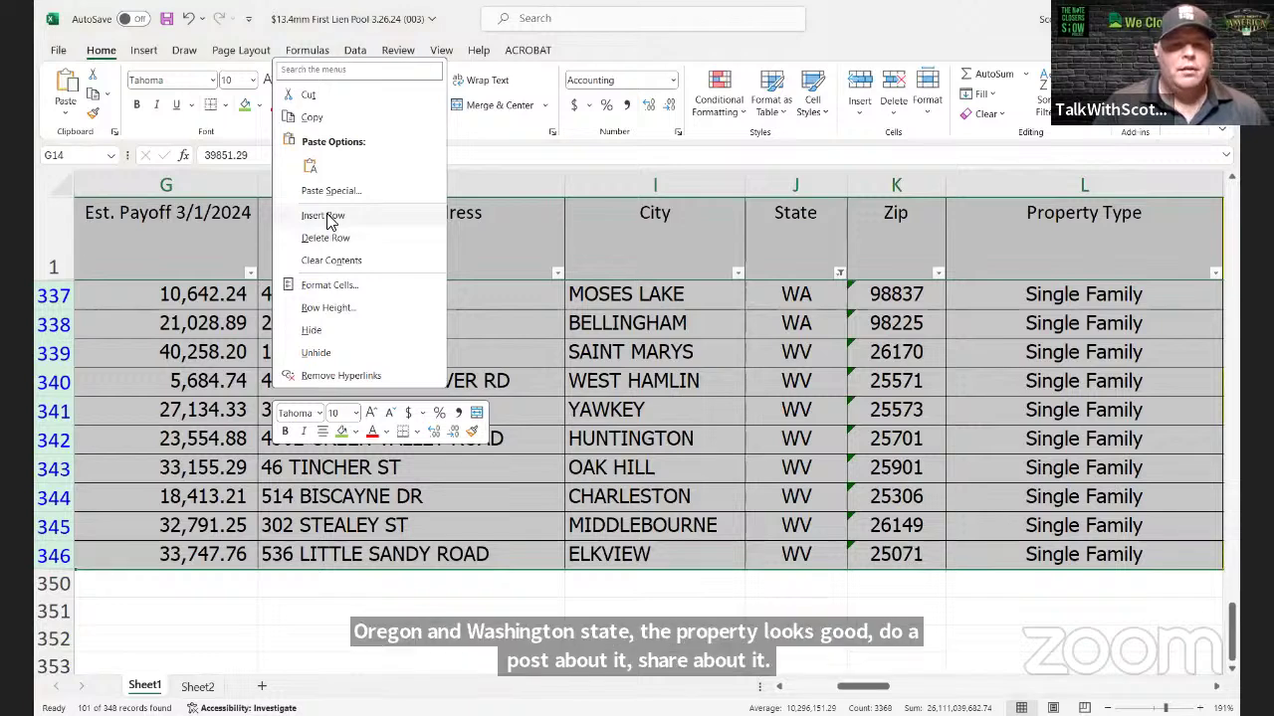
{"action": "left_click", "coordinate": [324, 216]}
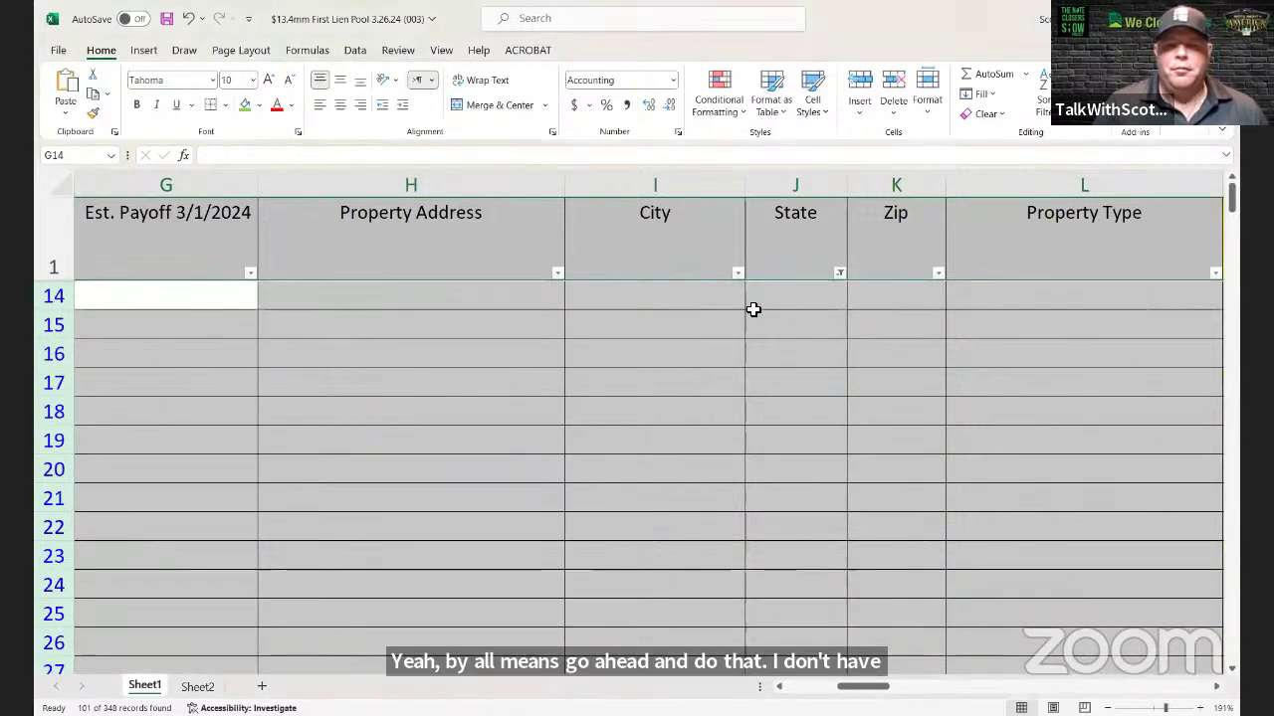
{"action": "left_click", "coordinate": [839, 273]}
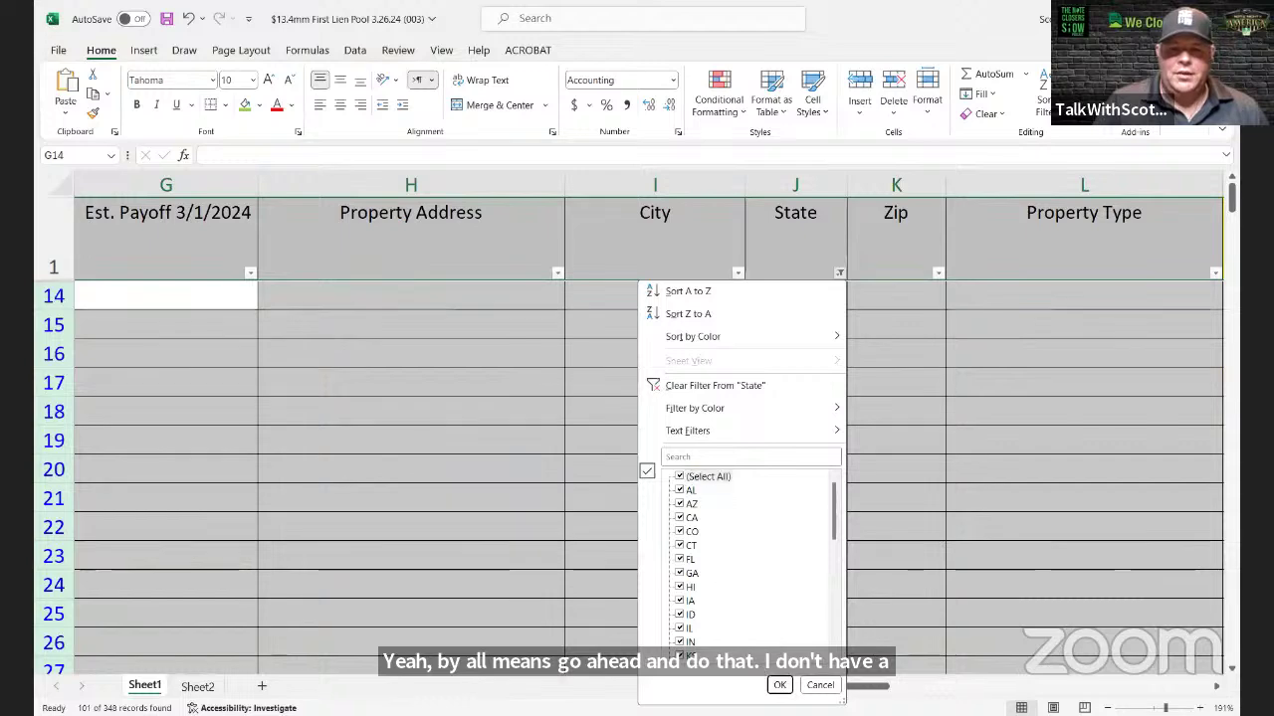
{"action": "left_click", "coordinate": [779, 684]}
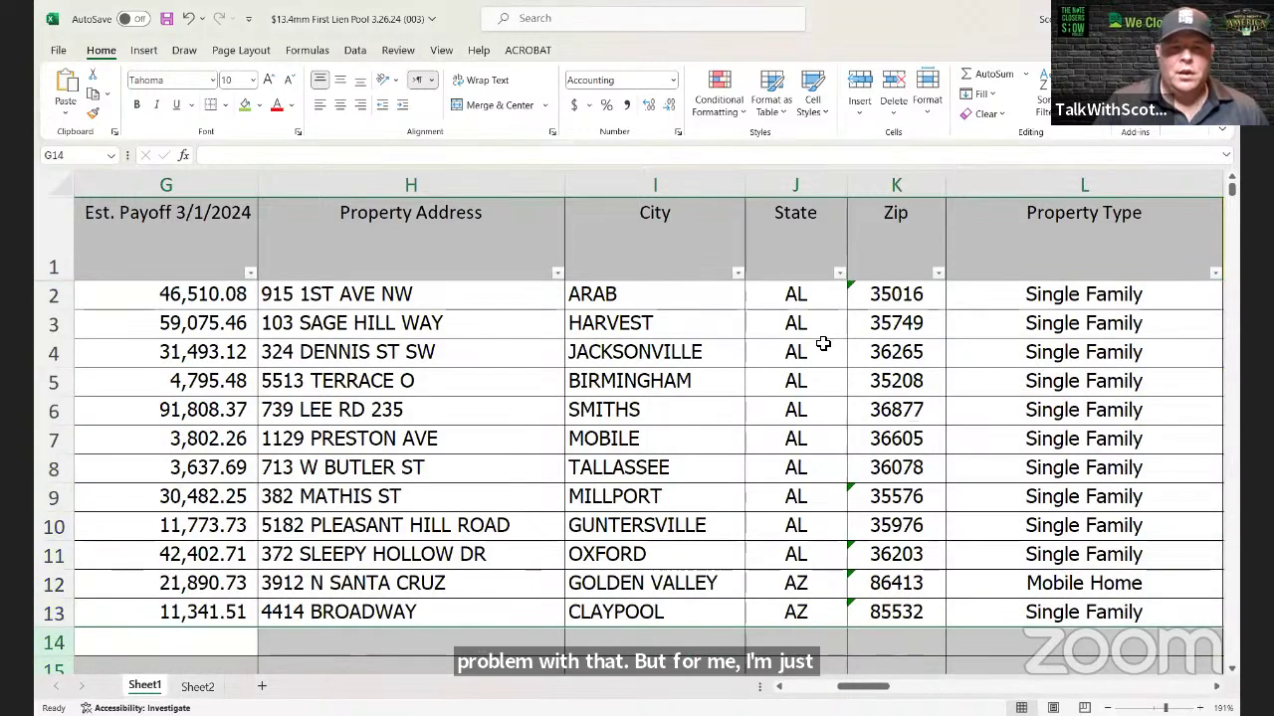
{"action": "scroll", "coordinate": [793, 334], "scroll_direction": "down", "scroll_amount": 5}
{"action": "scroll", "coordinate": [790, 335], "scroll_direction": "up", "scroll_amount": 4}
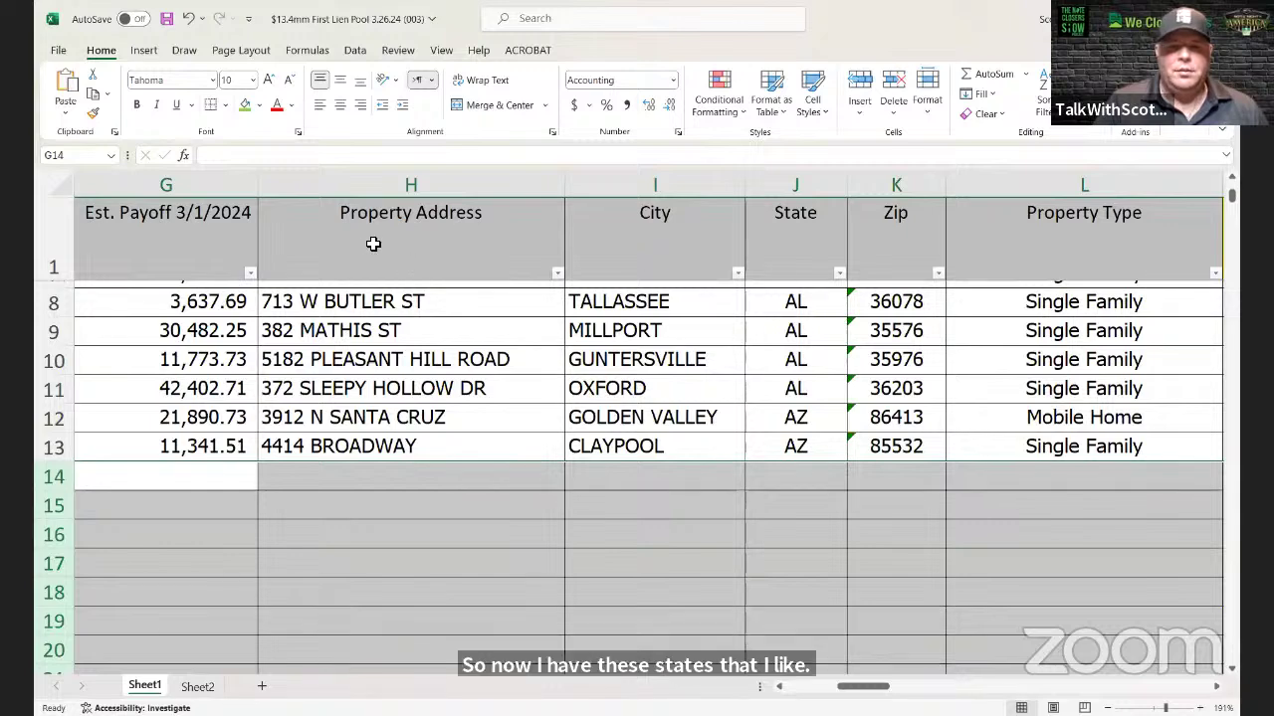
{"action": "left_click", "coordinate": [187, 20]}
{"action": "left_click", "coordinate": [187, 20]}
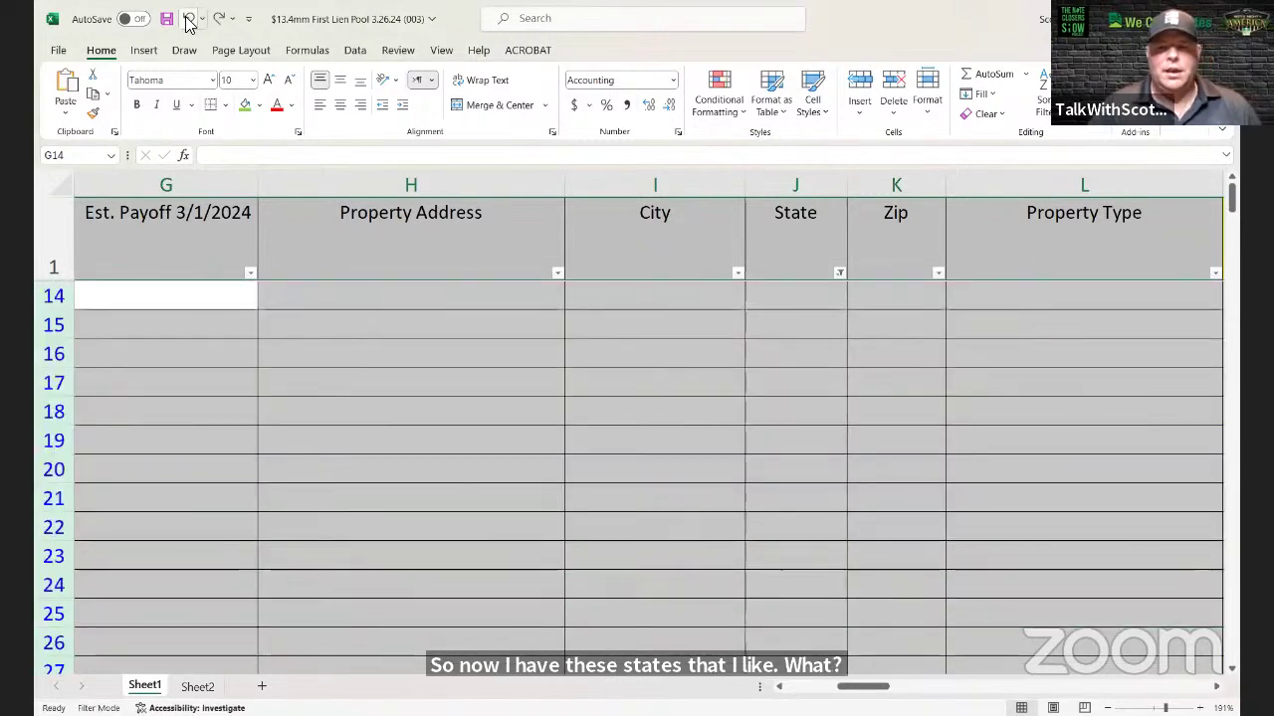
Step: Select all states in the State column filter and apply it to show the whole loan list
{"action": "left_click", "coordinate": [842, 274]}
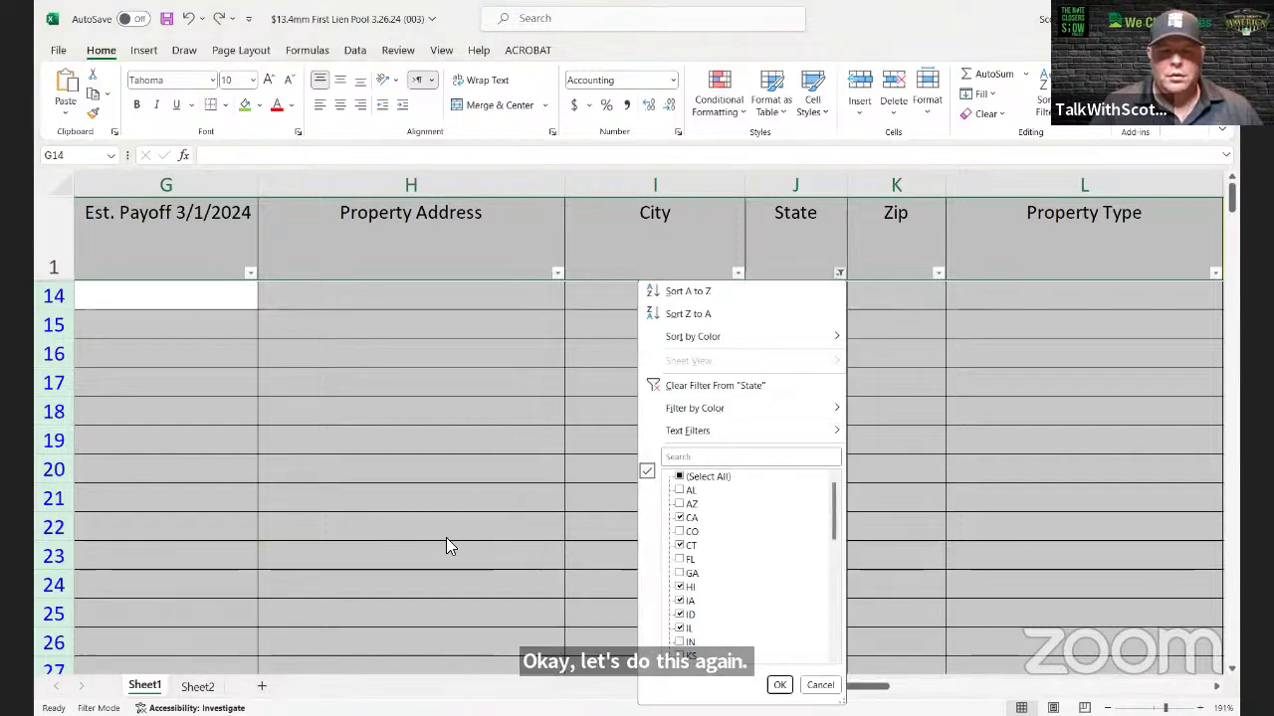
{"action": "left_click", "coordinate": [842, 273]}
{"action": "left_click", "coordinate": [842, 274]}
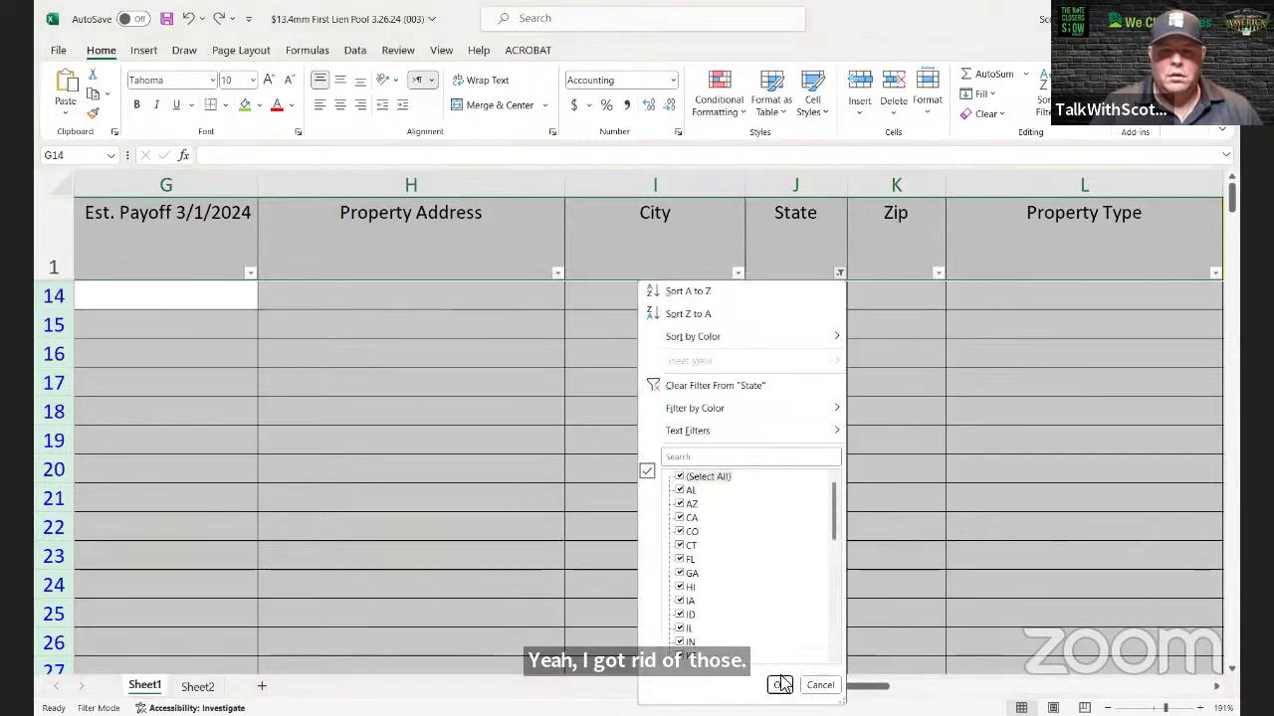
{"action": "left_click", "coordinate": [781, 682]}
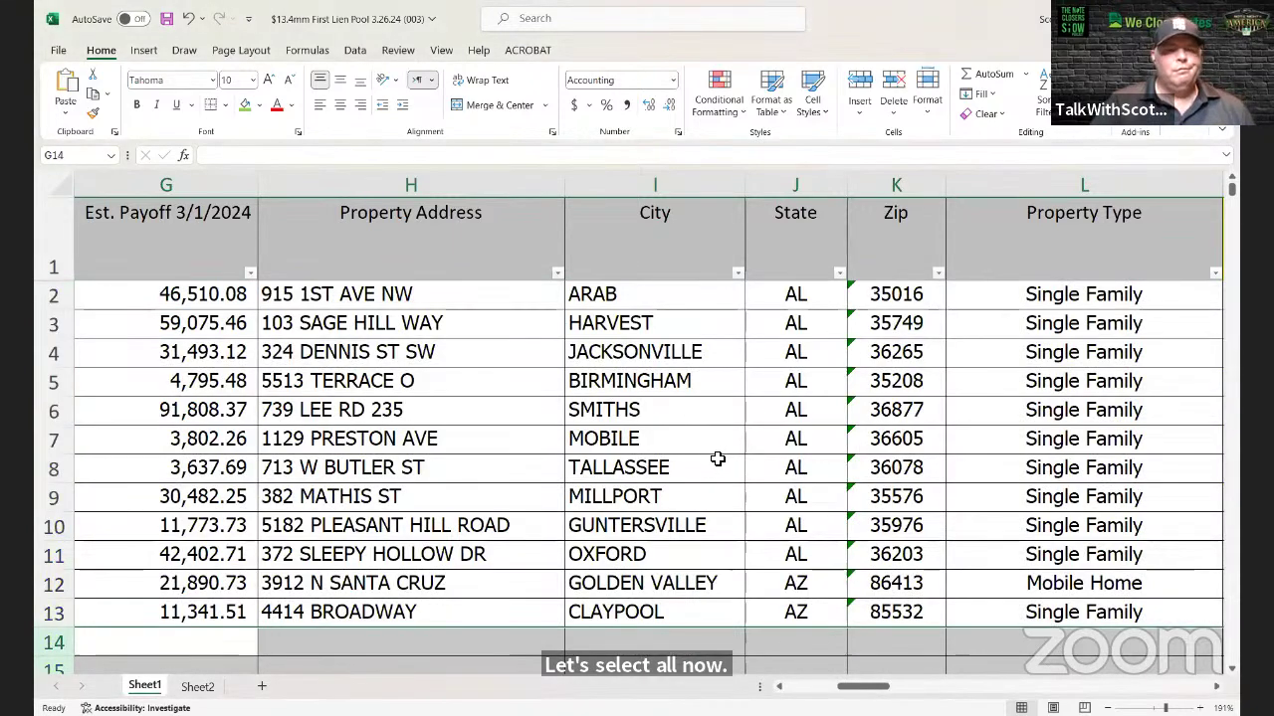
Step: Examine the unfiltered loan list around the blank rows and check which loans follow them
{"action": "scroll", "coordinate": [772, 413], "scroll_direction": "down", "scroll_amount": 7}
{"action": "scroll", "coordinate": [775, 421], "scroll_direction": "down", "scroll_amount": 20}
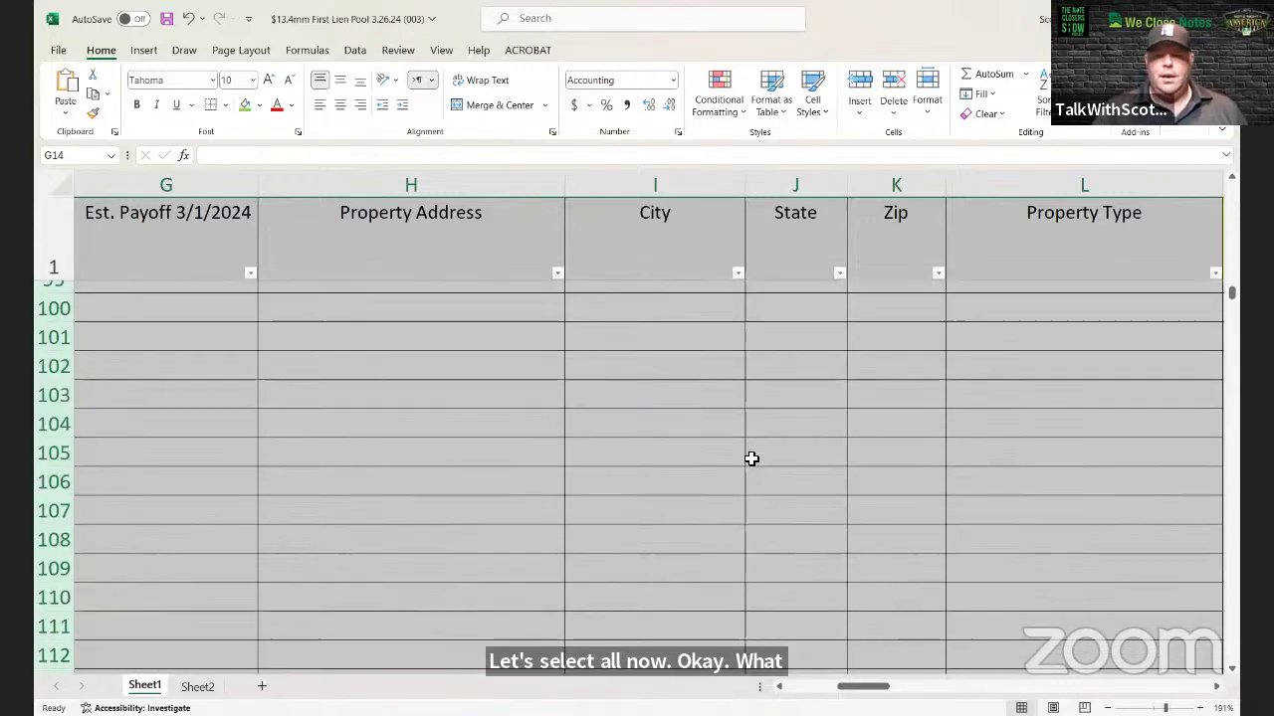
{"action": "scroll", "coordinate": [739, 467], "scroll_direction": "up", "scroll_amount": 2}
{"action": "scroll", "coordinate": [739, 467], "scroll_direction": "up", "scroll_amount": 2}
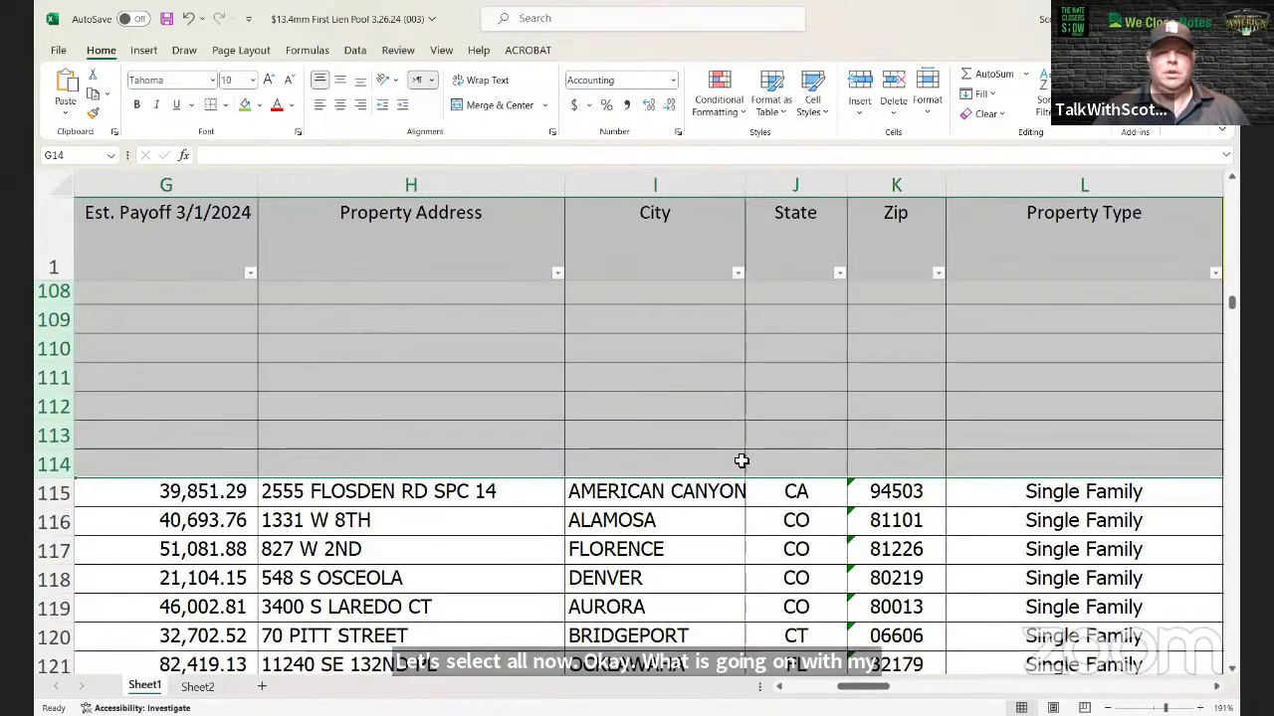
{"action": "scroll", "coordinate": [737, 467], "scroll_direction": "down", "scroll_amount": 4}
{"action": "scroll", "coordinate": [738, 467], "scroll_direction": "down", "scroll_amount": 11}
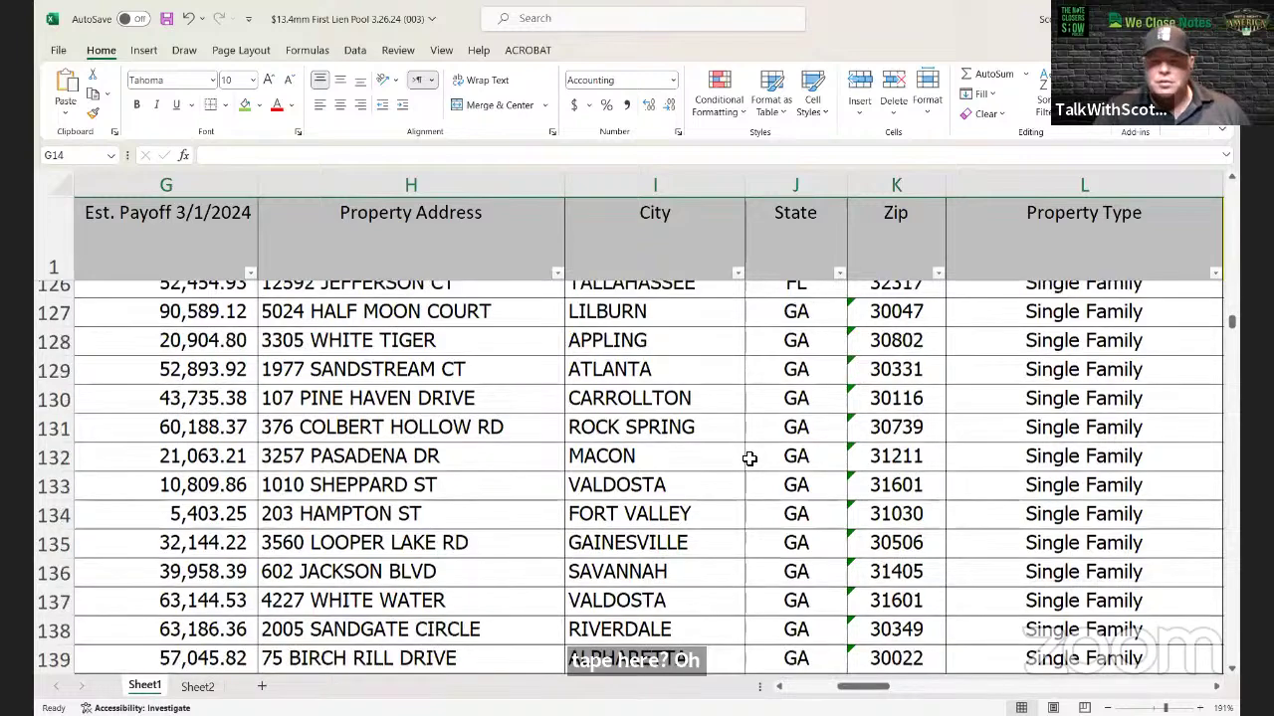
{"action": "scroll", "coordinate": [731, 450], "scroll_direction": "up", "scroll_amount": 13}
{"action": "left_click", "coordinate": [702, 440]}
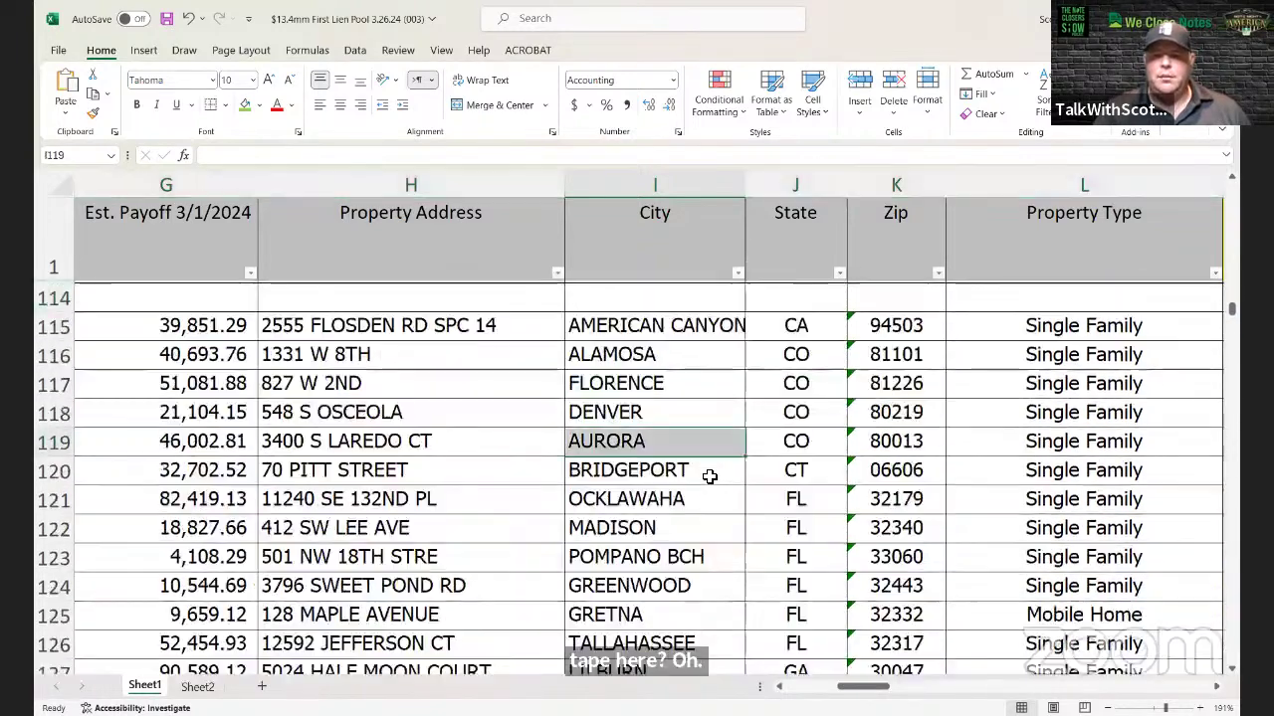
{"action": "scroll", "coordinate": [682, 480], "scroll_direction": "up", "scroll_amount": 11}
{"action": "scroll", "coordinate": [682, 481], "scroll_direction": "up", "scroll_amount": 20}
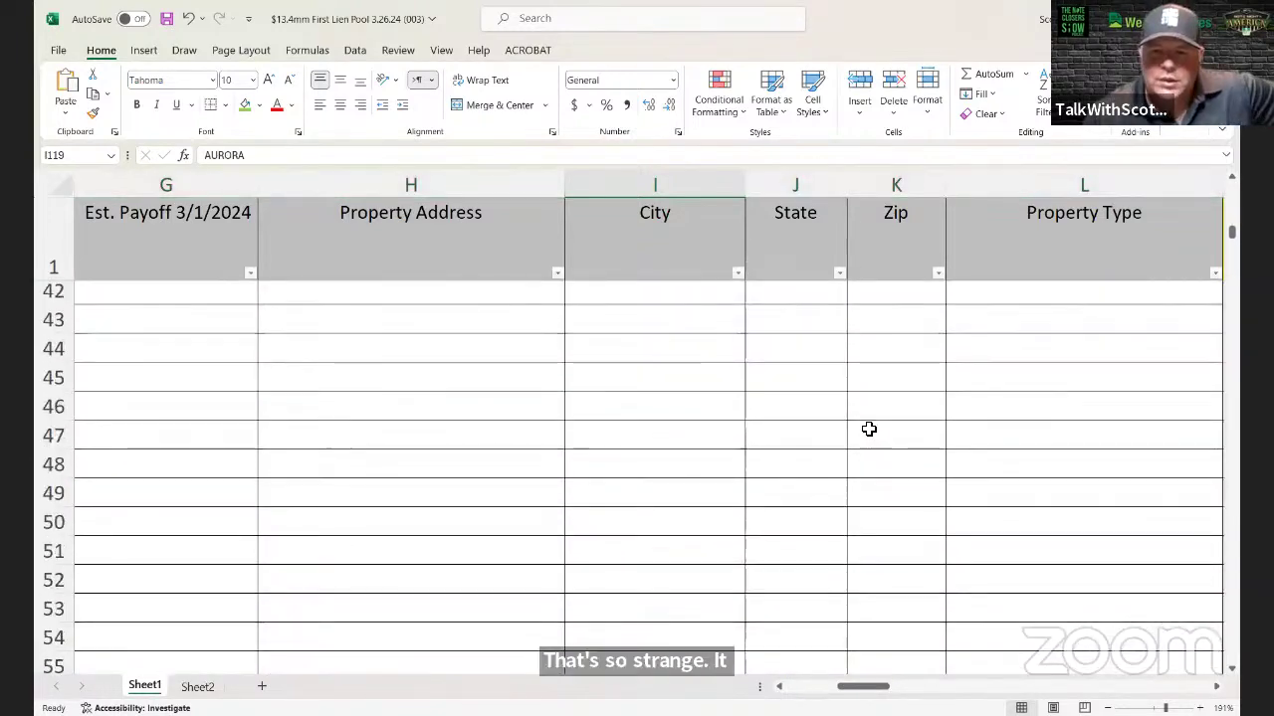
Step: Filter the State column to show only the blank entries
{"action": "left_click", "coordinate": [60, 186]}
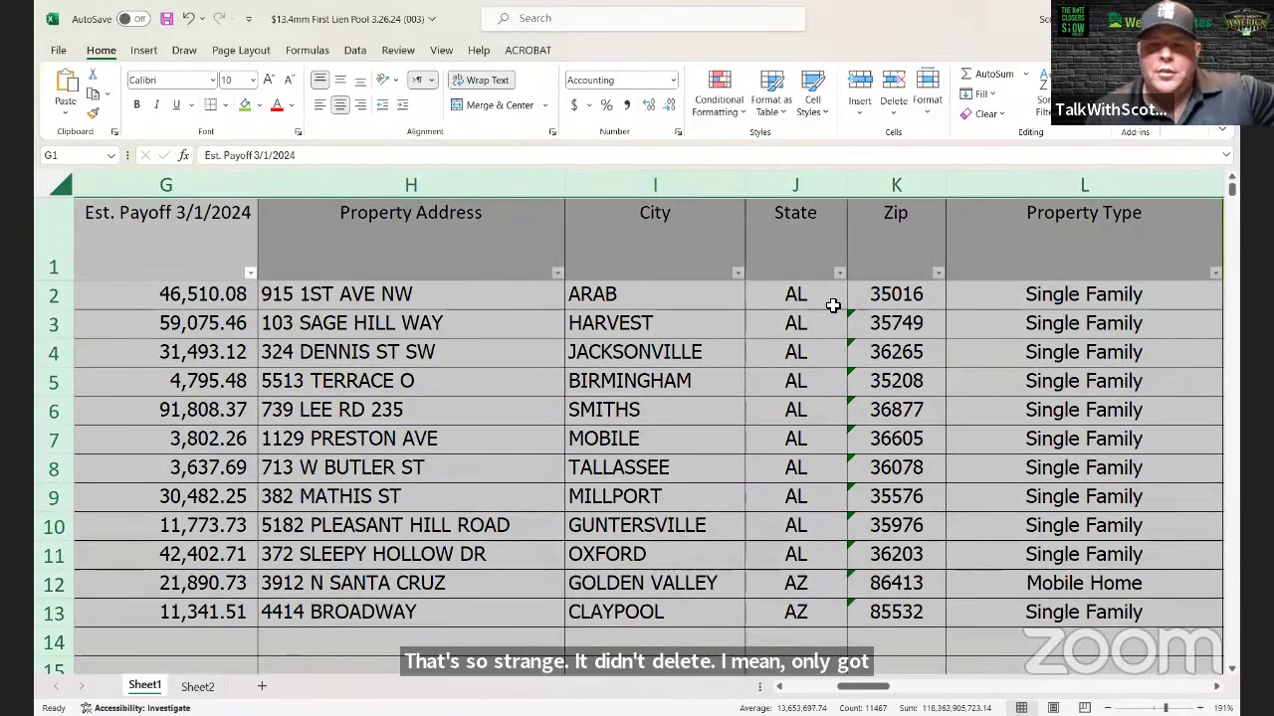
{"action": "left_click", "coordinate": [841, 275]}
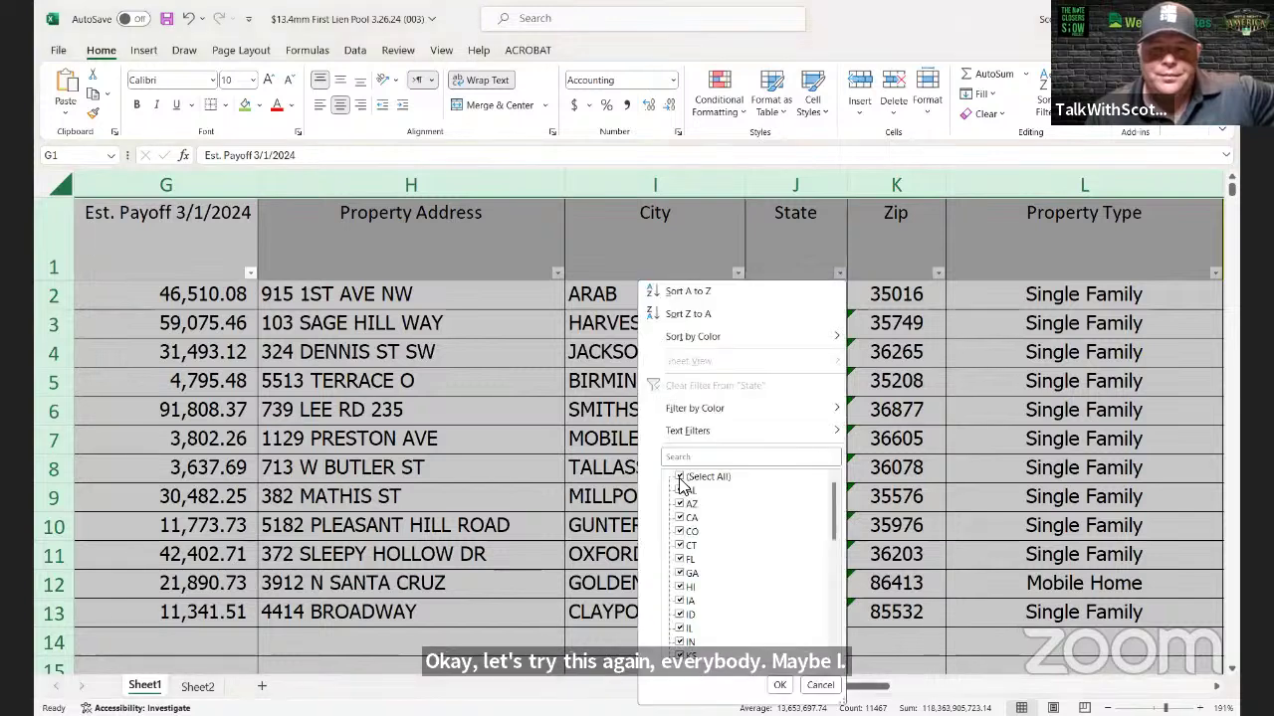
{"action": "left_click_drag", "start_coordinate": [836, 520], "coordinate": [839, 646]}
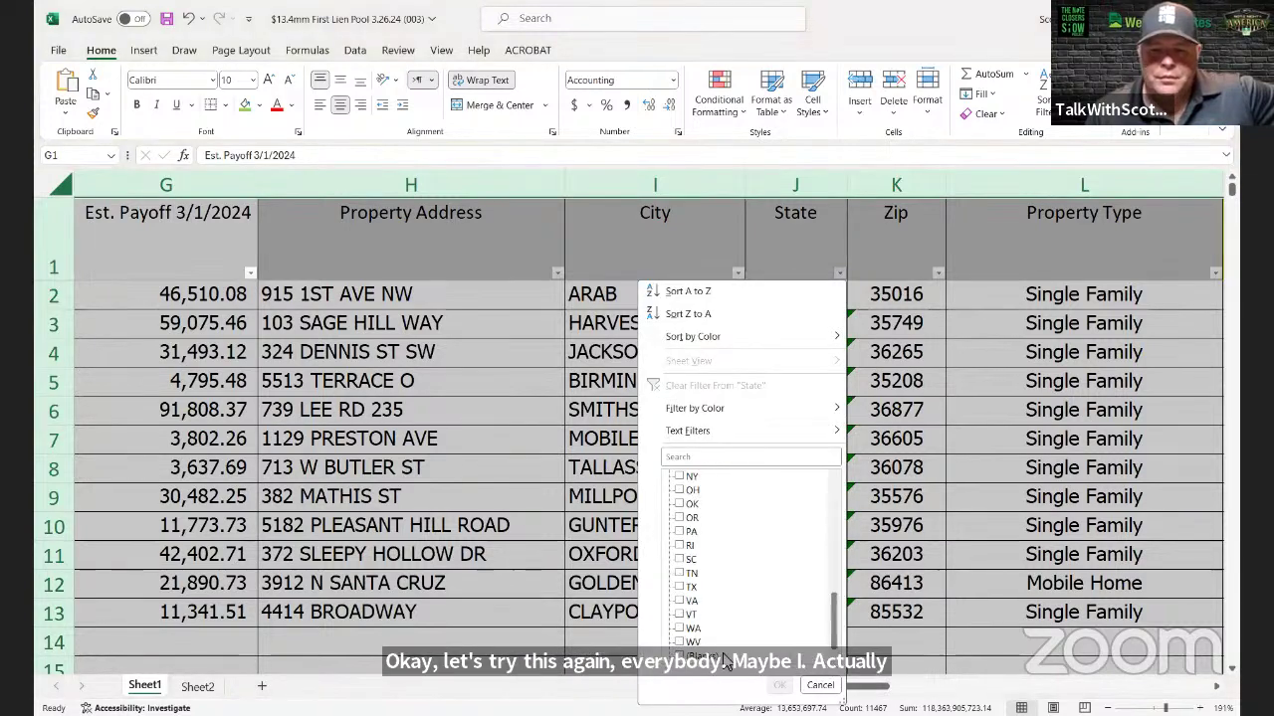
{"action": "left_click", "coordinate": [682, 656]}
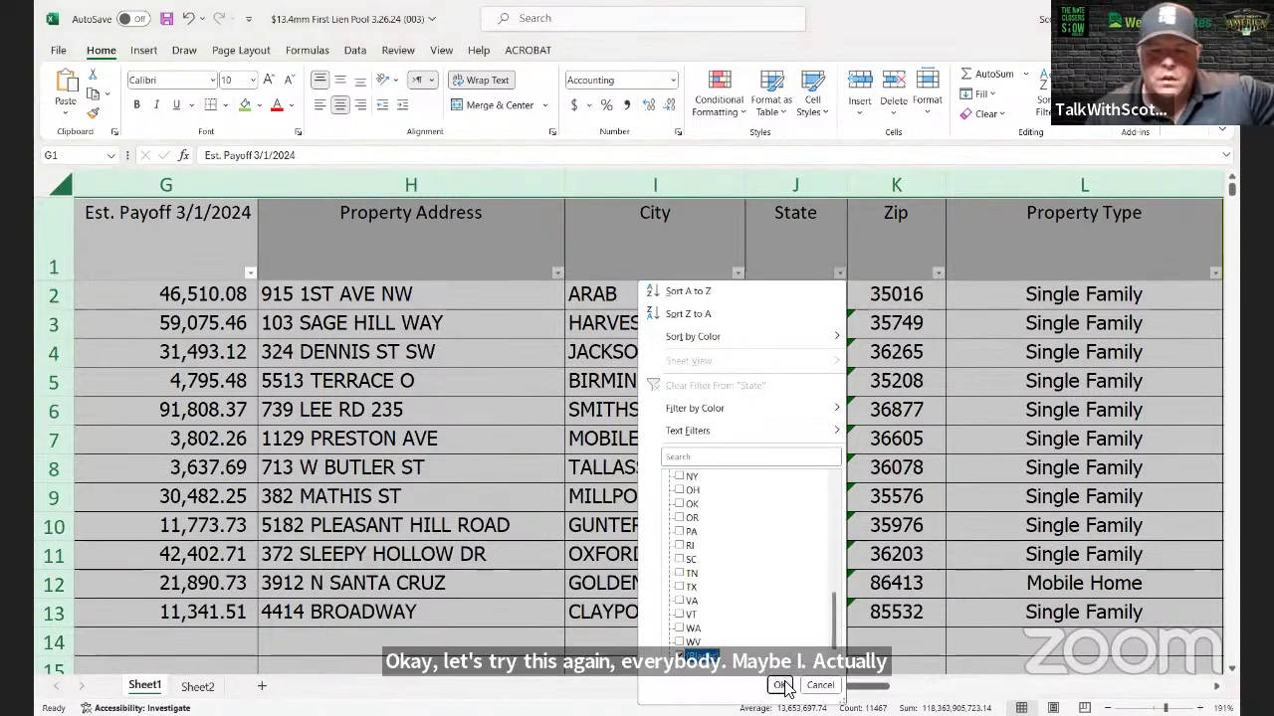
{"action": "left_click", "coordinate": [781, 686]}
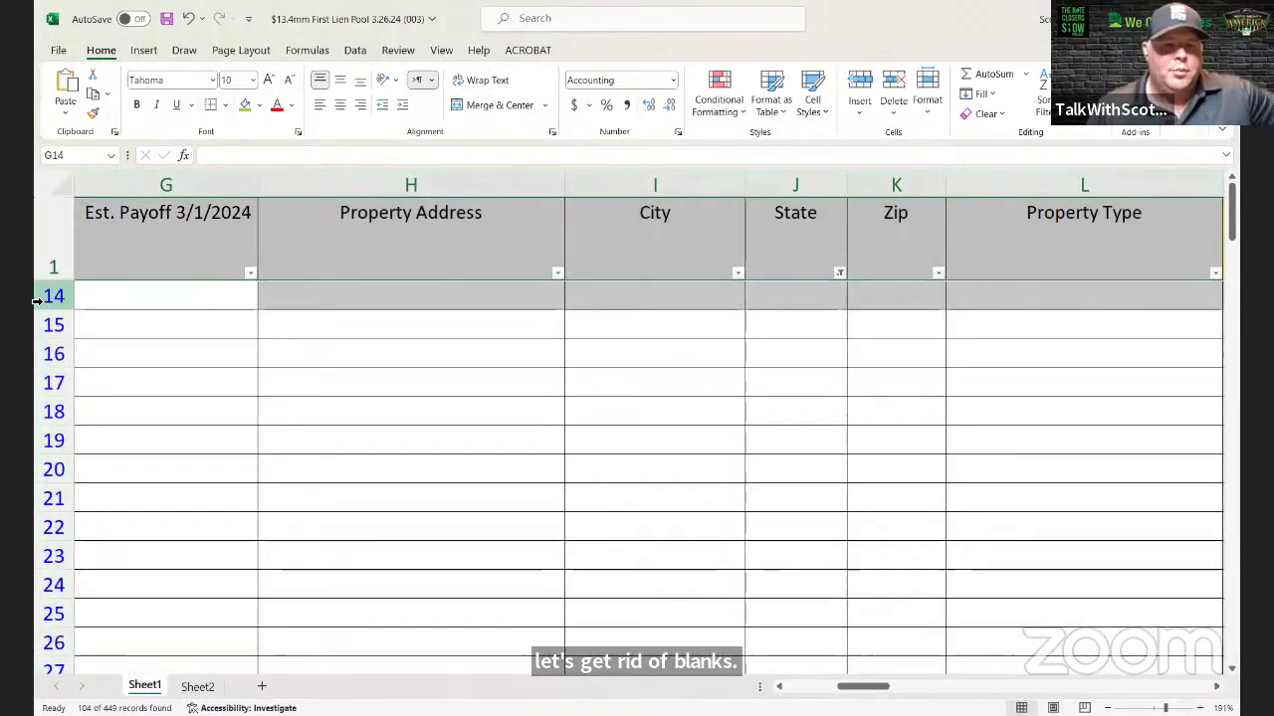
Step: Try selecting the blank rows from row 14 downward
{"action": "left_click_drag", "start_coordinate": [36, 300], "coordinate": [40, 666]}
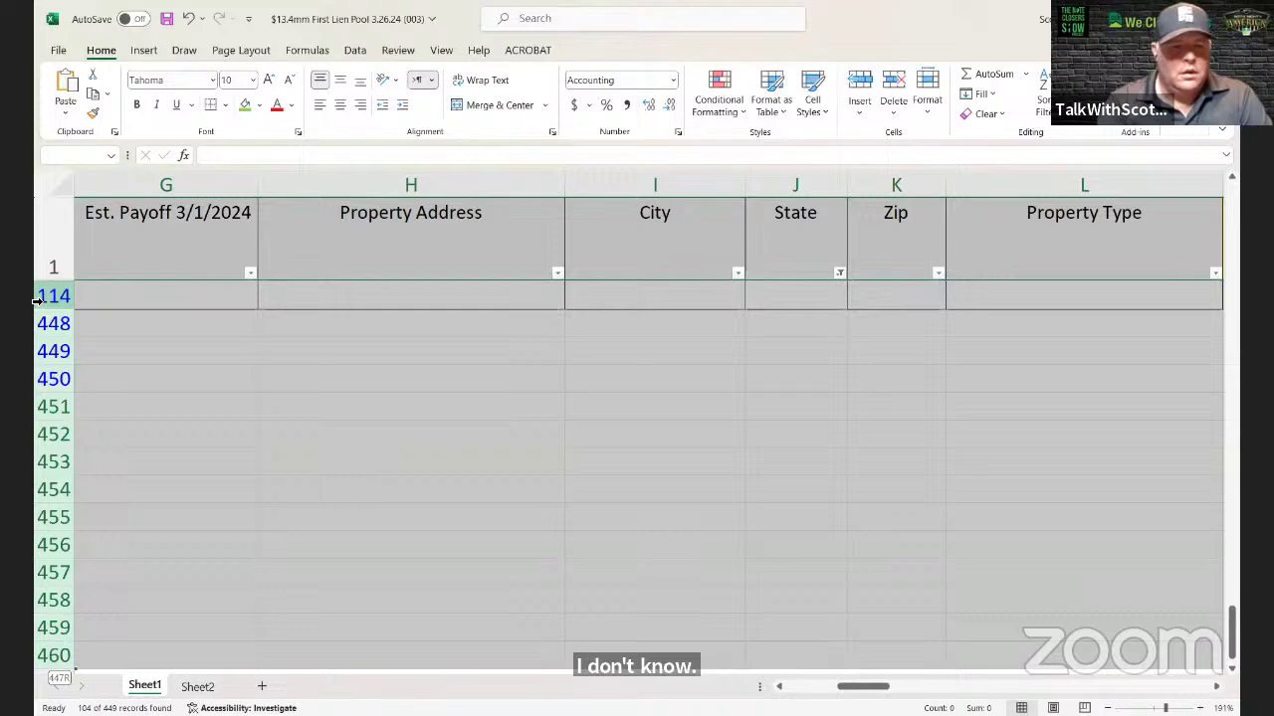
{"action": "left_click_drag", "start_coordinate": [35, 299], "coordinate": [140, 356]}
{"action": "scroll", "coordinate": [162, 327], "scroll_direction": "up", "scroll_amount": 13}
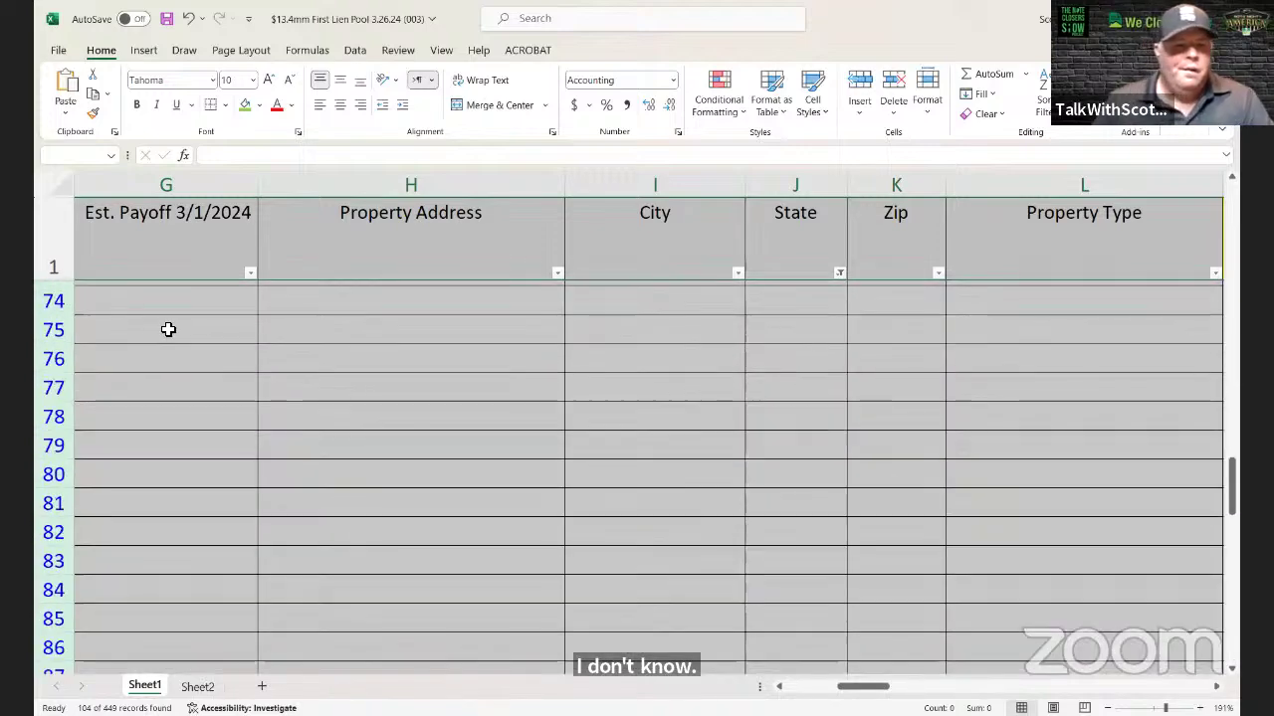
{"action": "scroll", "coordinate": [169, 331], "scroll_direction": "up", "scroll_amount": 18}
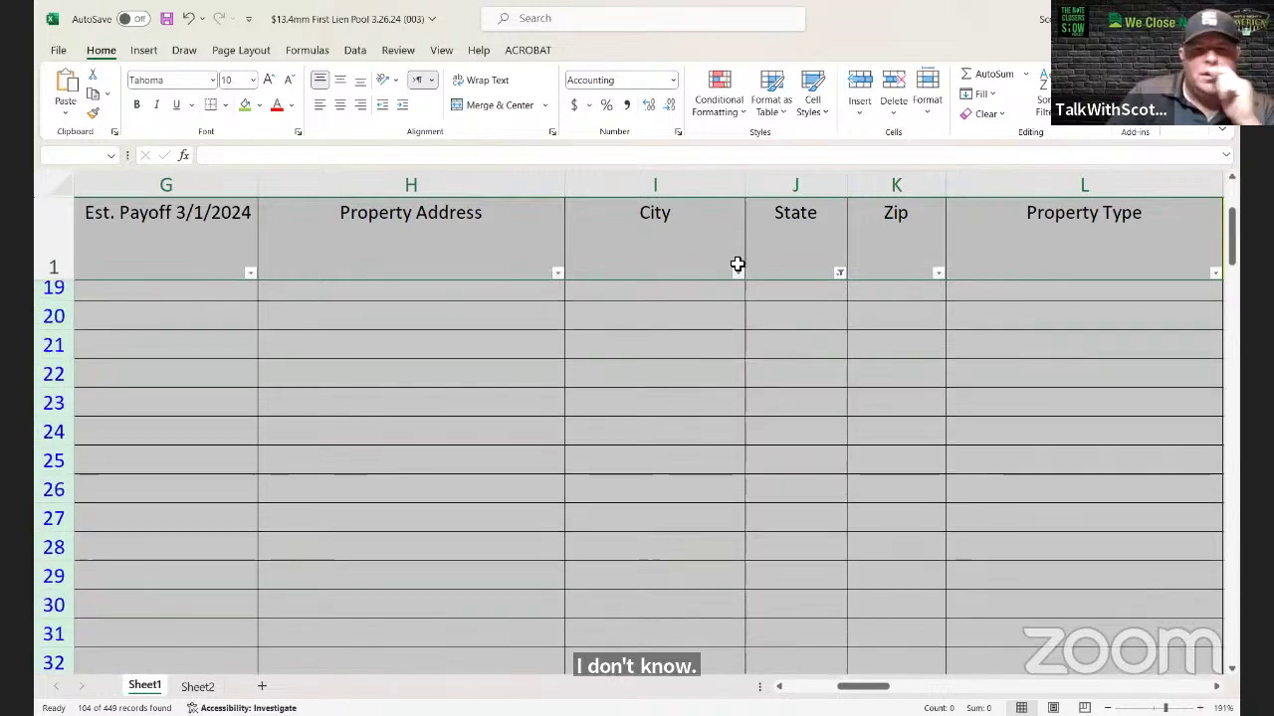
{"action": "left_click", "coordinate": [775, 375]}
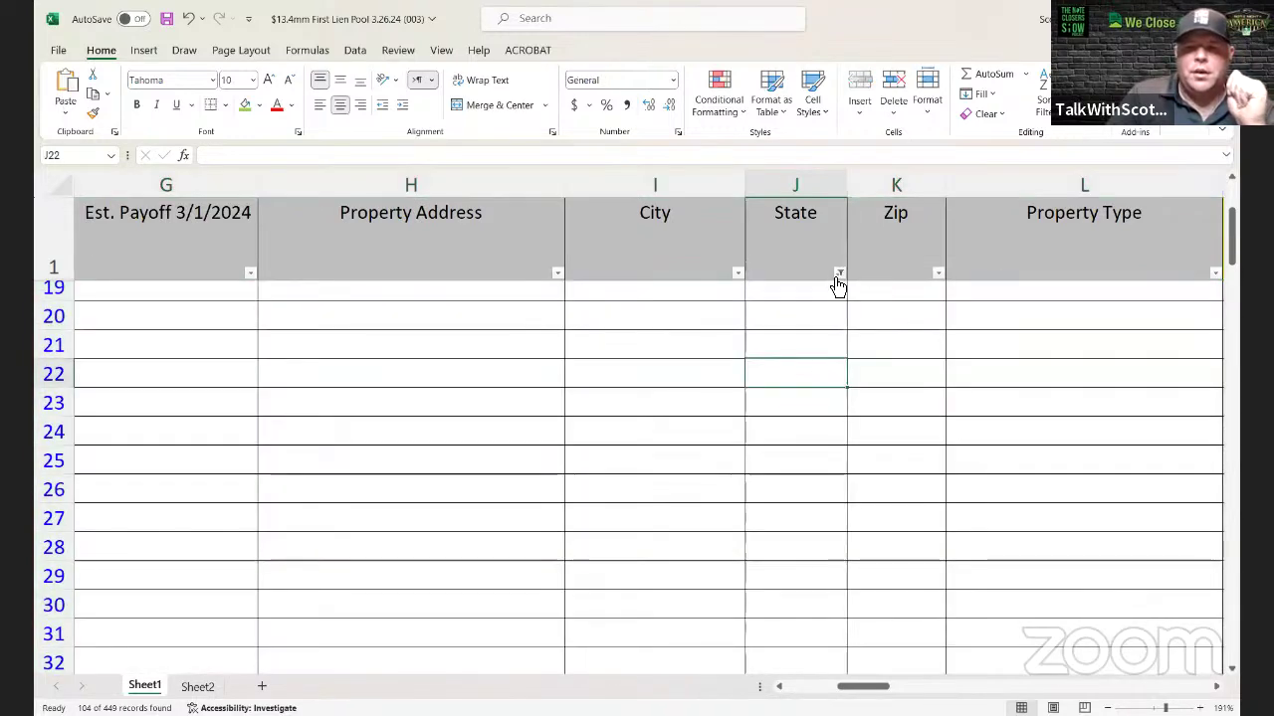
Step: Include every state in the State filter again and check where the blank rows end
{"action": "left_click", "coordinate": [839, 274]}
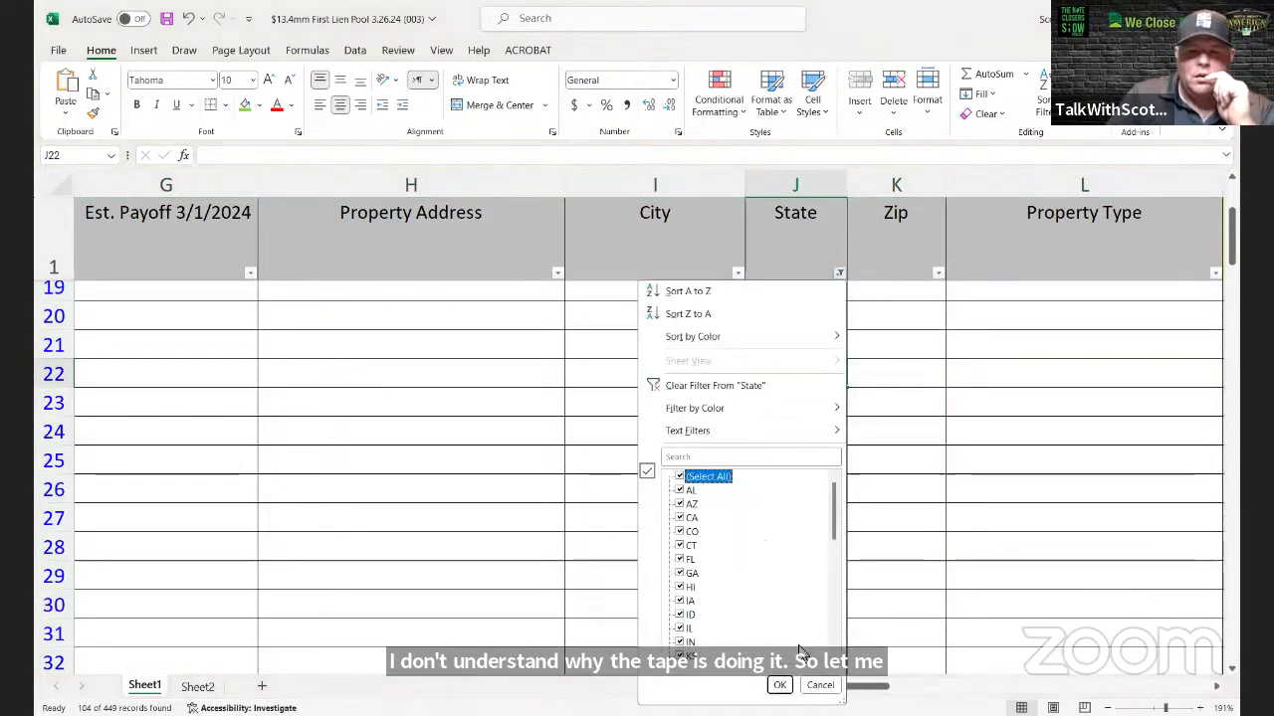
{"action": "left_click", "coordinate": [779, 686]}
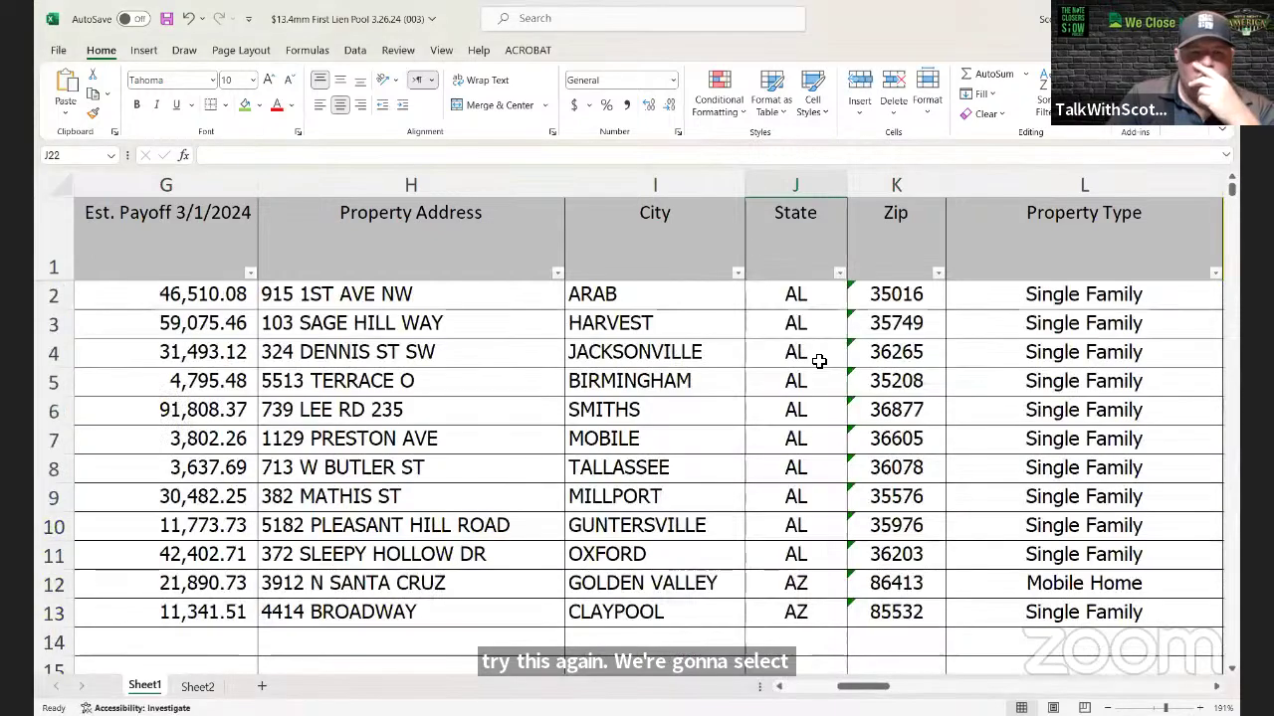
{"action": "scroll", "coordinate": [819, 361], "scroll_direction": "down", "scroll_amount": 20}
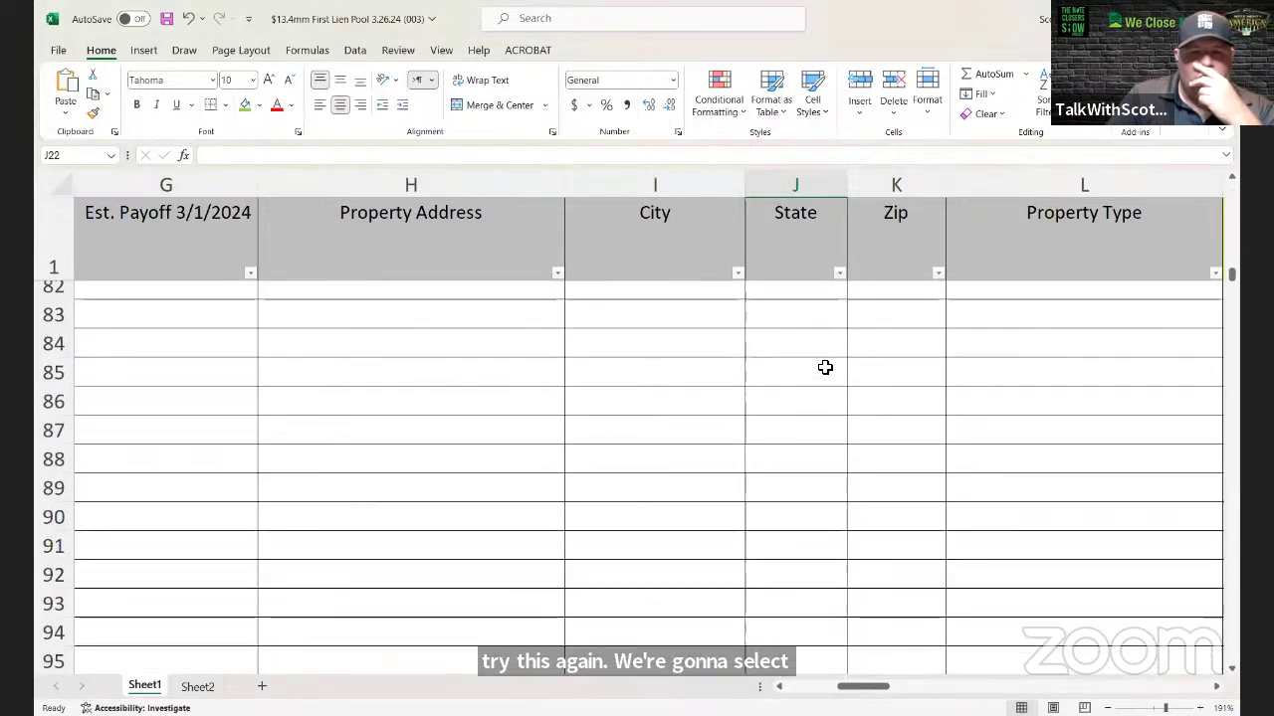
{"action": "scroll", "coordinate": [824, 368], "scroll_direction": "down", "scroll_amount": 11}
{"action": "scroll", "coordinate": [866, 371], "scroll_direction": "up", "scroll_amount": 1}
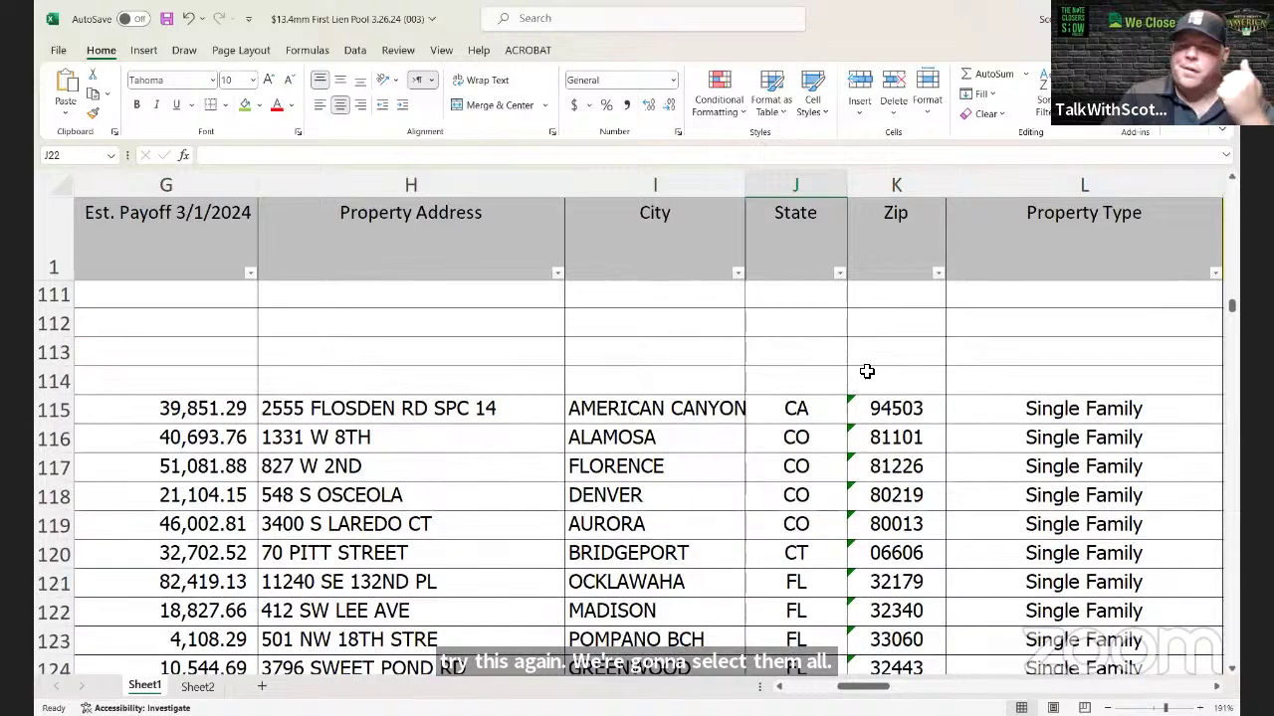
Step: Undo the last two State filter changes and check the start of the loan list
{"action": "left_click", "coordinate": [189, 19]}
{"action": "left_click", "coordinate": [189, 19]}
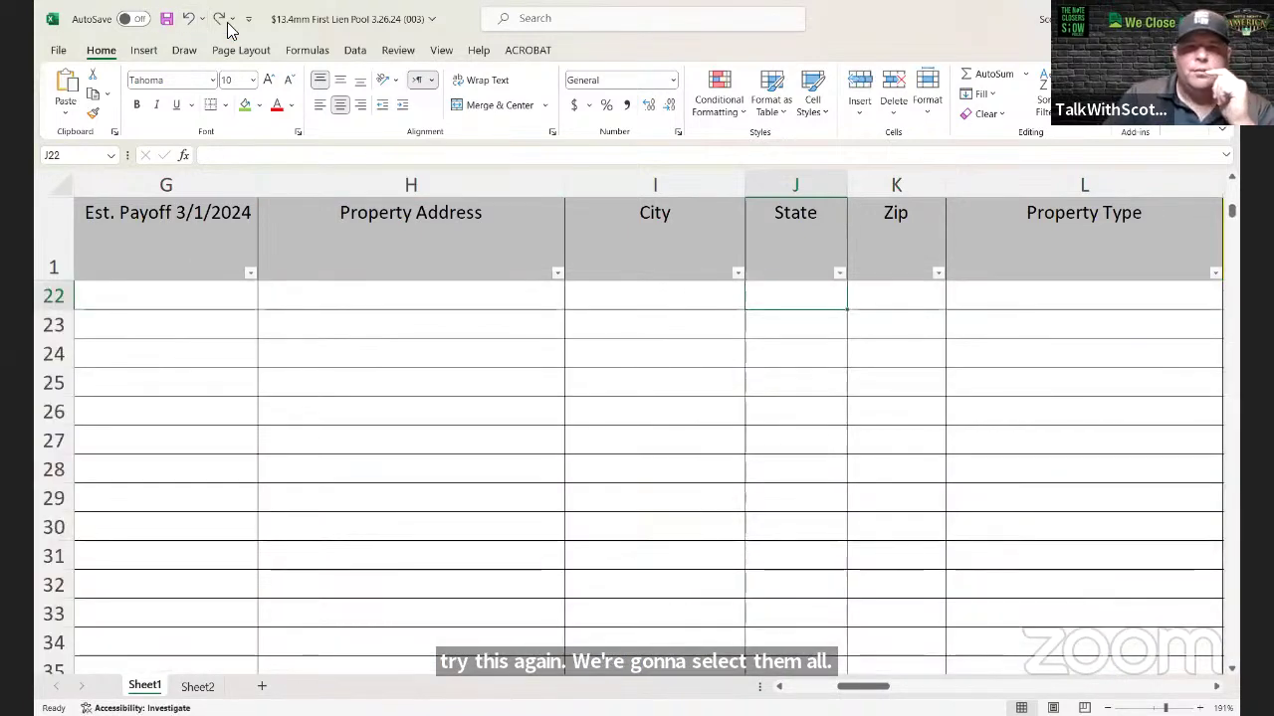
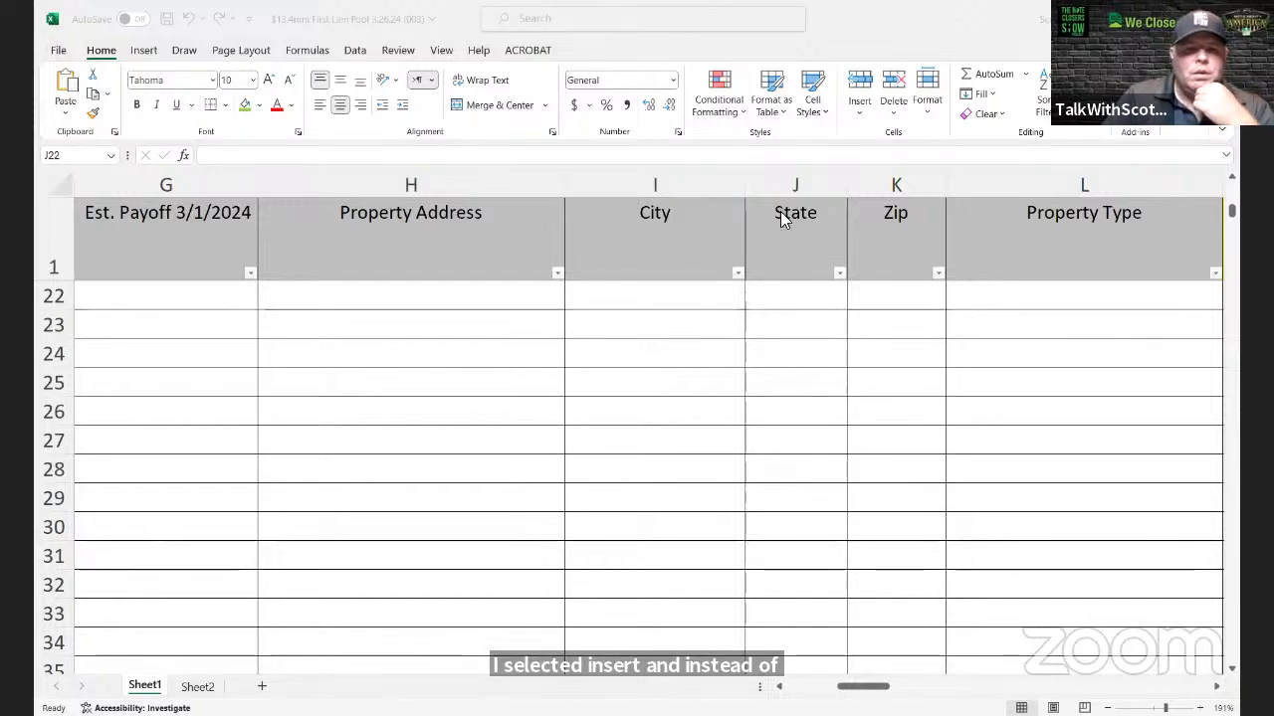
{"action": "scroll", "coordinate": [790, 319], "scroll_direction": "up", "scroll_amount": 7}
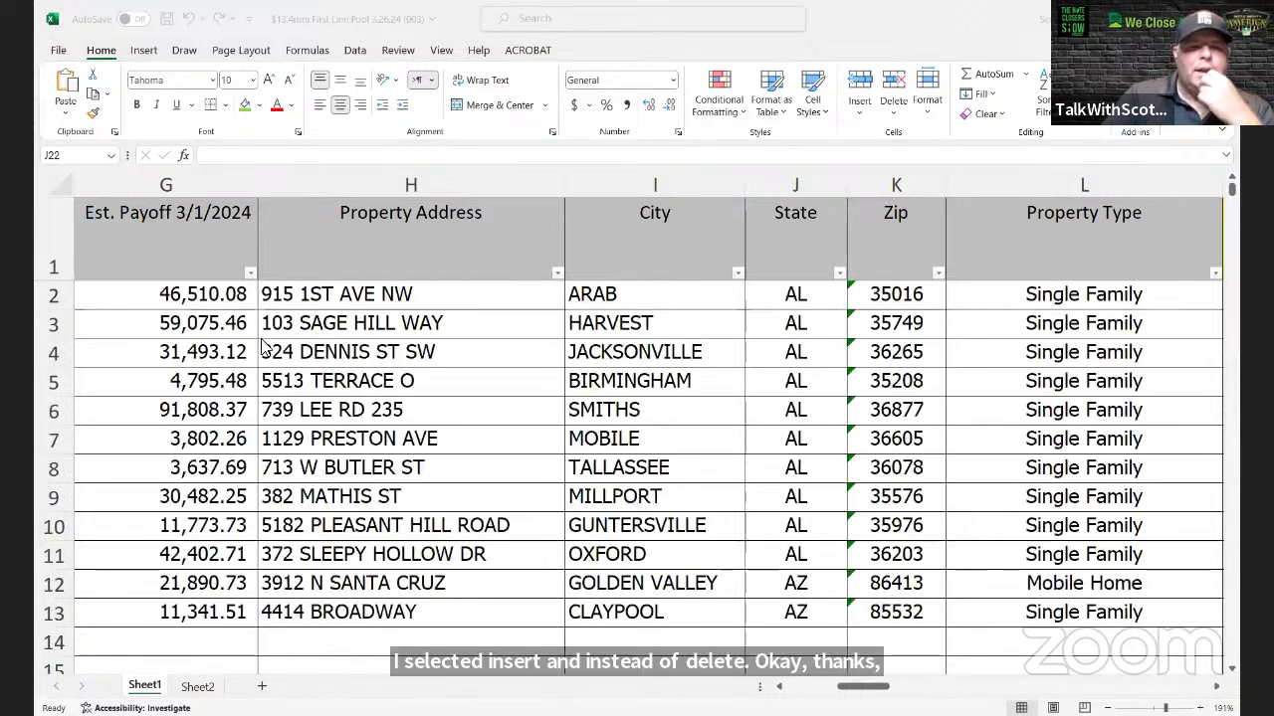
{"action": "scroll", "coordinate": [572, 458], "scroll_direction": "down", "scroll_amount": 4}
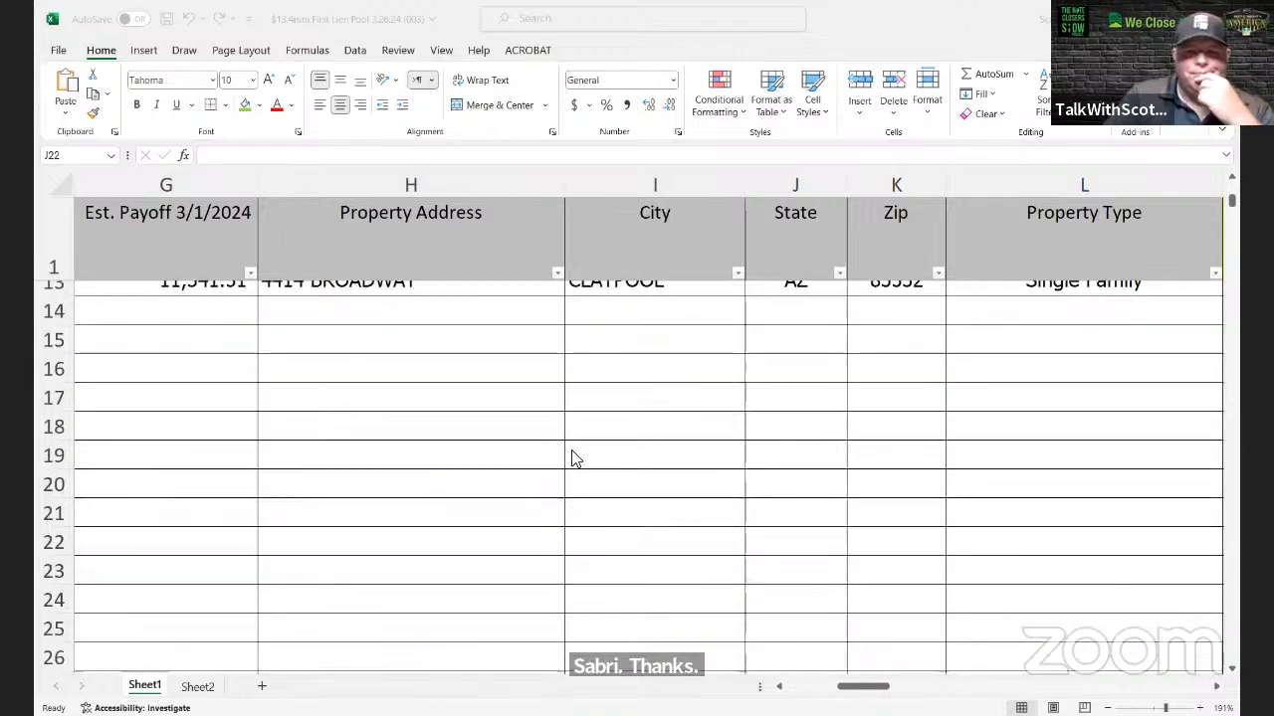
{"action": "scroll", "coordinate": [576, 458], "scroll_direction": "up", "scroll_amount": 4}
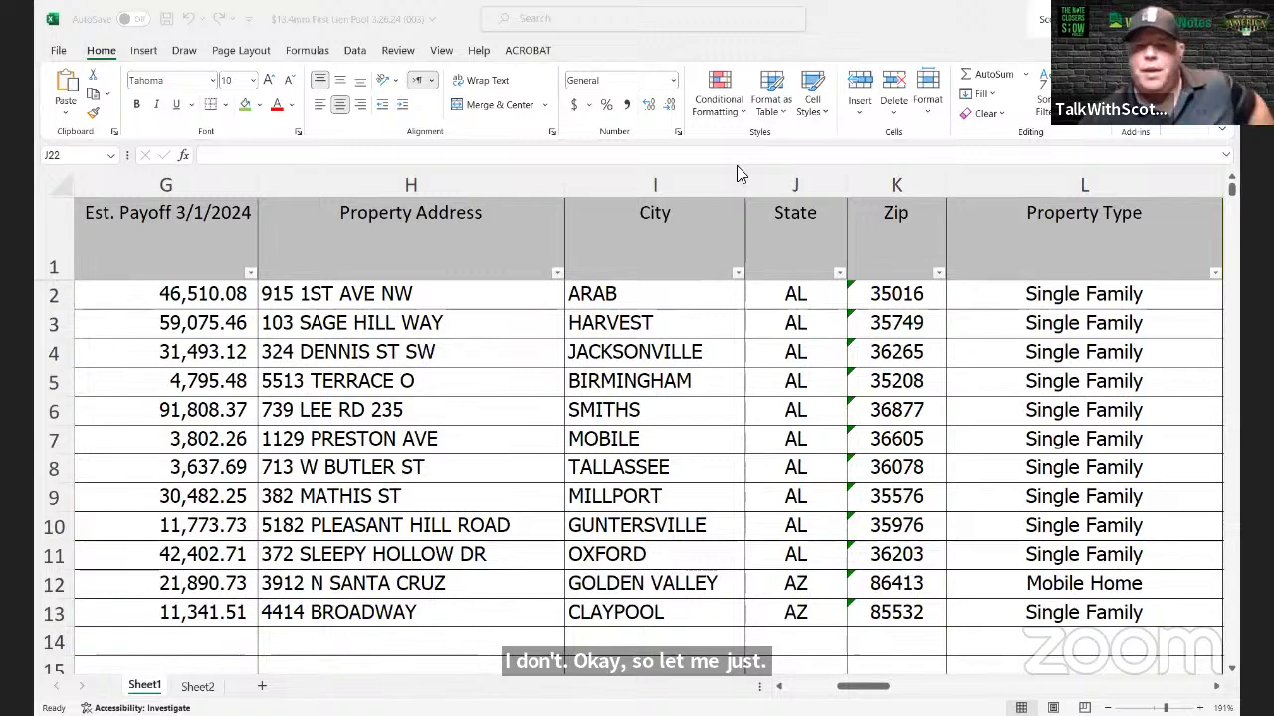
Step: Examine the loan list to find where the blank rows end and which states' loans remain below them
{"action": "scroll", "coordinate": [555, 388], "scroll_direction": "down", "scroll_amount": 3}
{"action": "scroll", "coordinate": [554, 388], "scroll_direction": "down", "scroll_amount": 20}
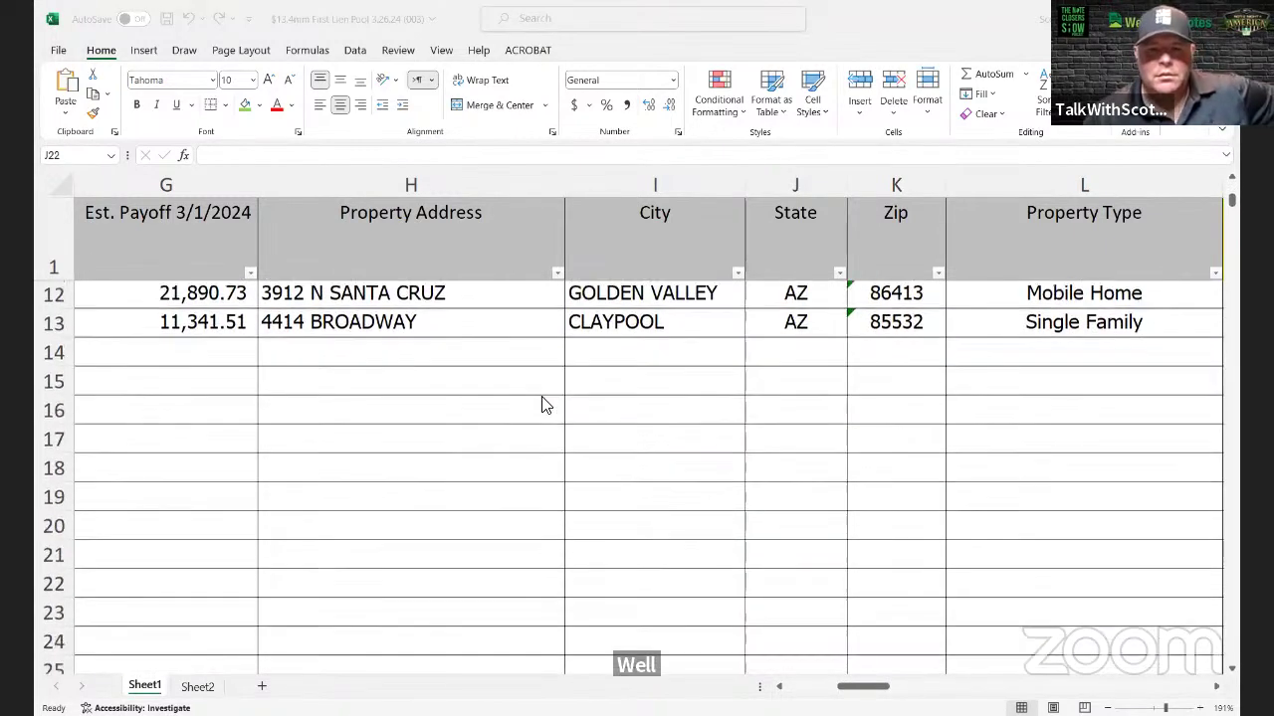
{"action": "scroll", "coordinate": [527, 448], "scroll_direction": "down", "scroll_amount": 8}
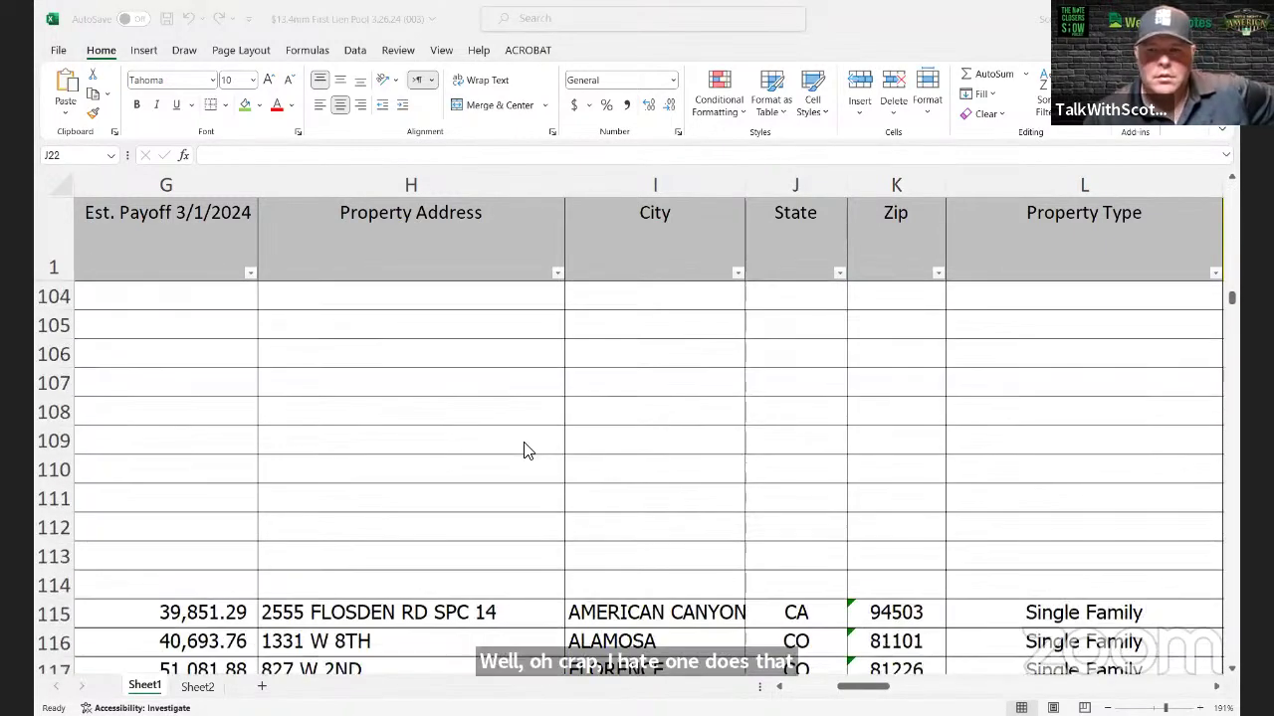
{"action": "scroll", "coordinate": [526, 448], "scroll_direction": "up", "scroll_amount": 3}
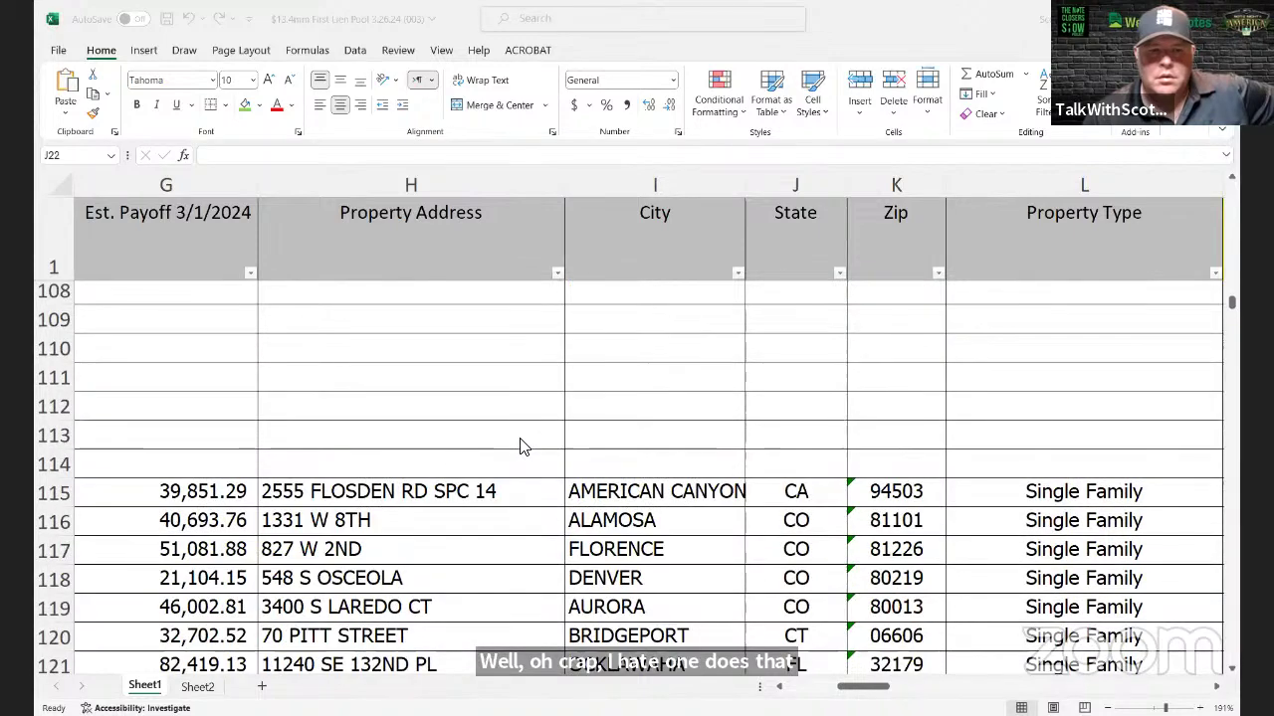
{"action": "scroll", "coordinate": [522, 445], "scroll_direction": "down", "scroll_amount": 7}
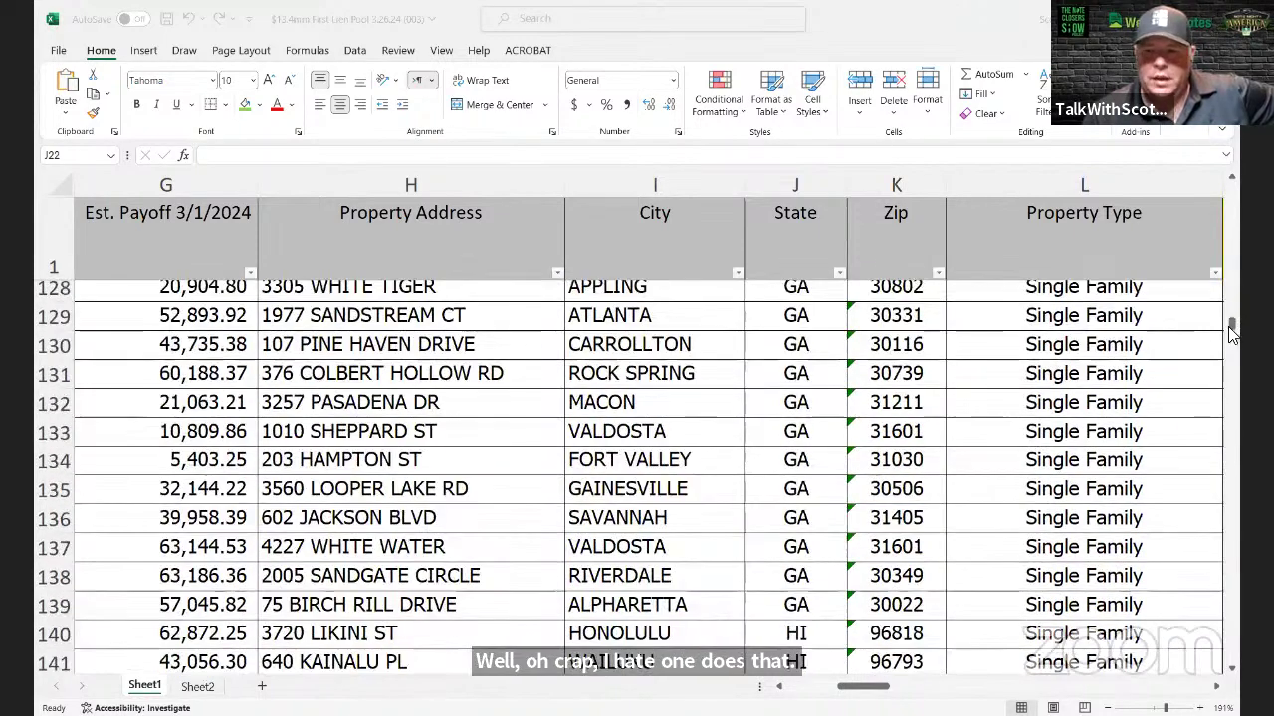
{"action": "left_click", "coordinate": [1231, 329]}
{"action": "scroll", "coordinate": [663, 481], "scroll_direction": "down", "scroll_amount": 20}
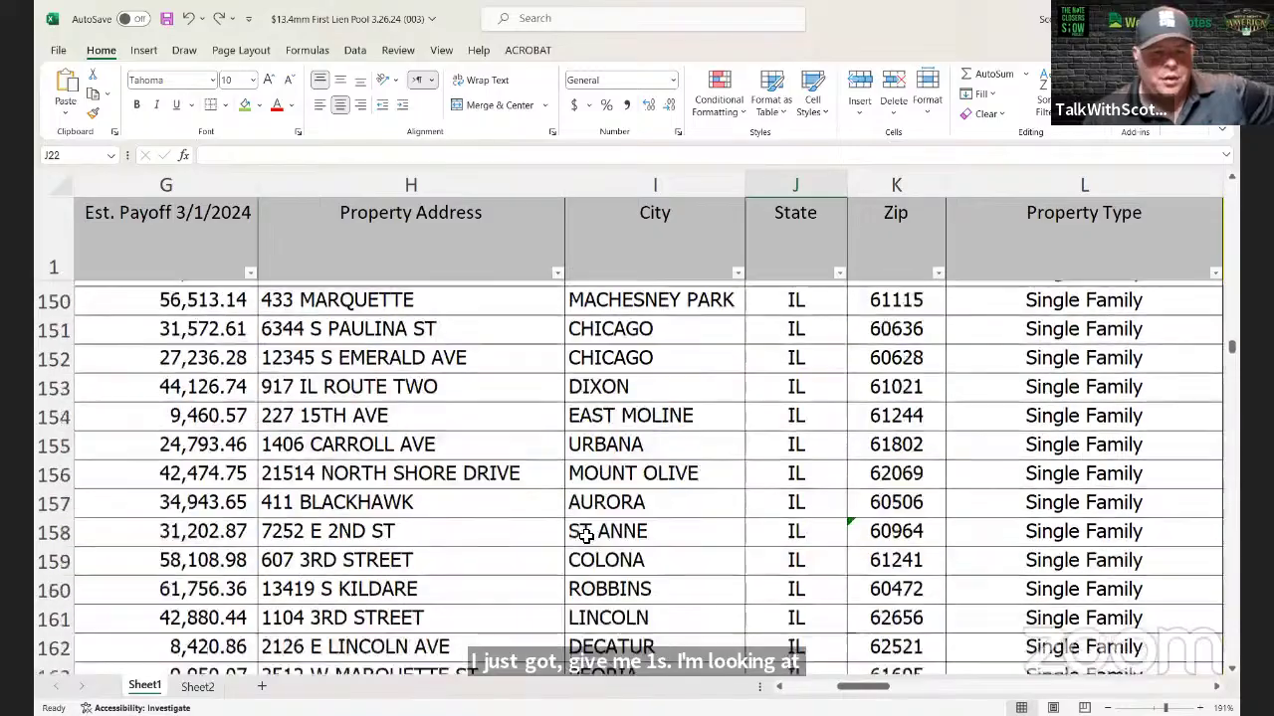
{"action": "scroll", "coordinate": [523, 645], "scroll_direction": "down", "scroll_amount": 8}
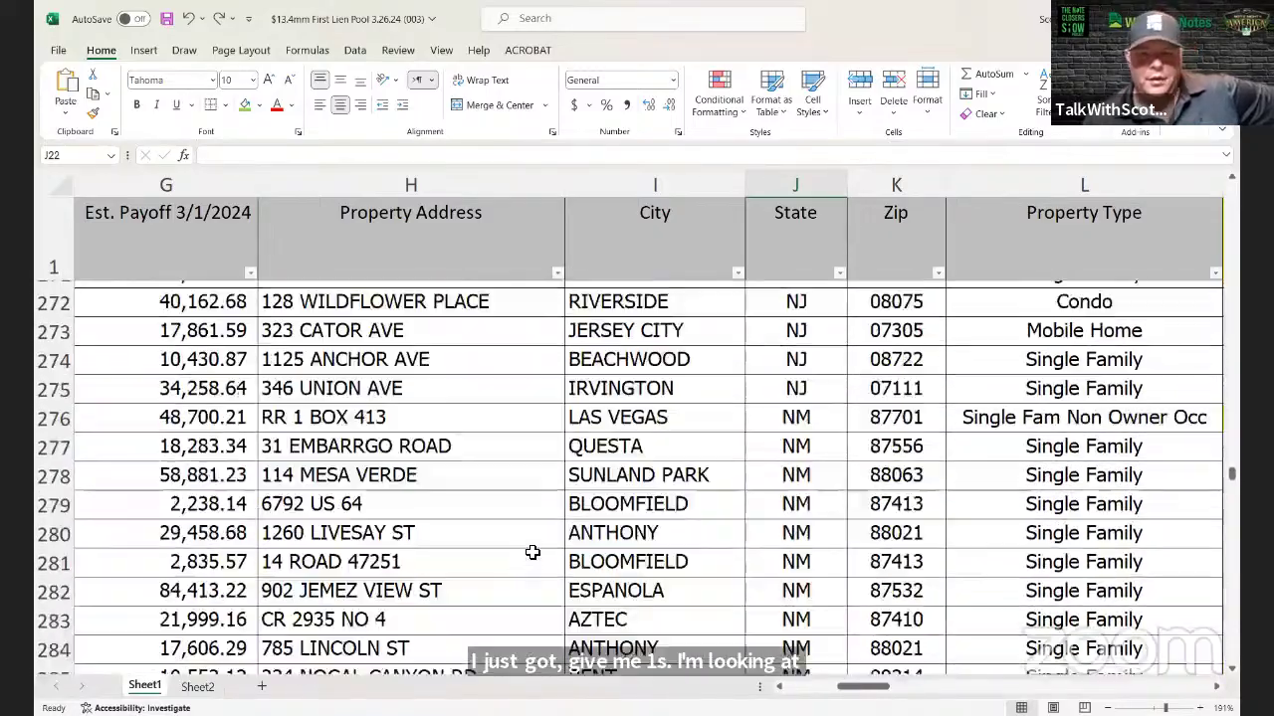
{"action": "scroll", "coordinate": [543, 564], "scroll_direction": "down", "scroll_amount": 20}
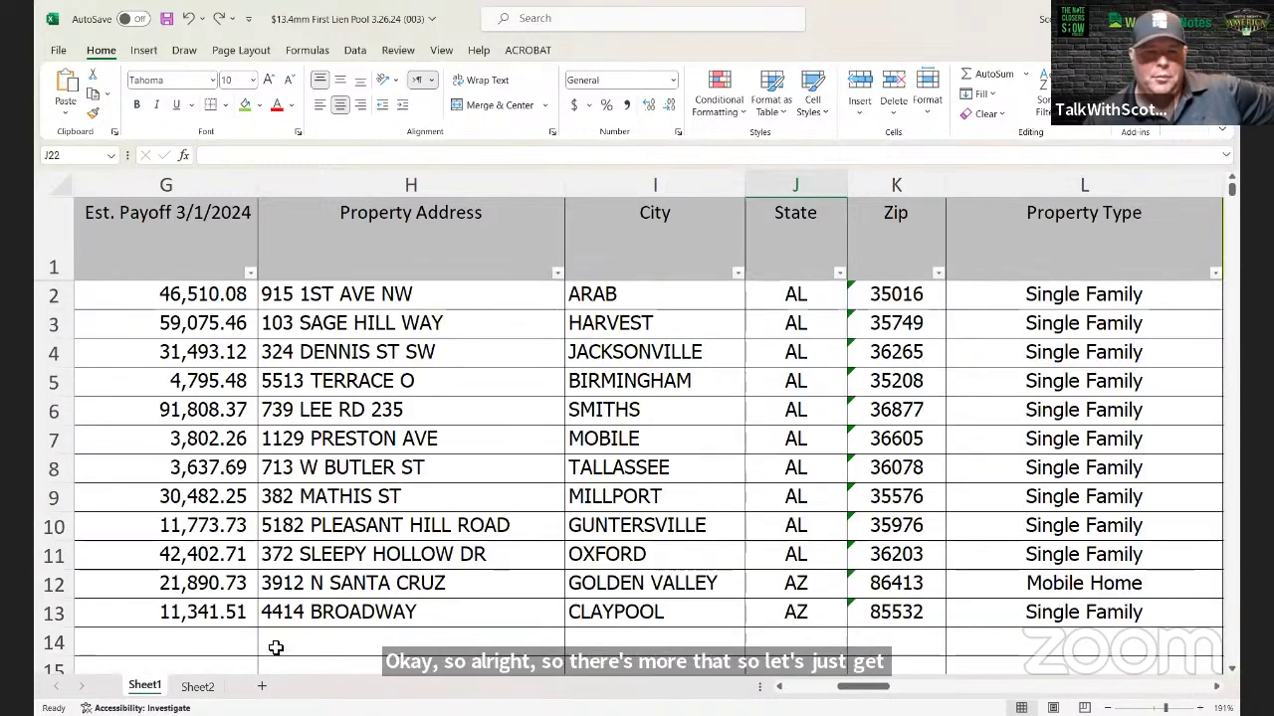
Step: Delete the blank rows 14 through 114 between the Arizona and California loans
{"action": "left_click", "coordinate": [60, 645]}
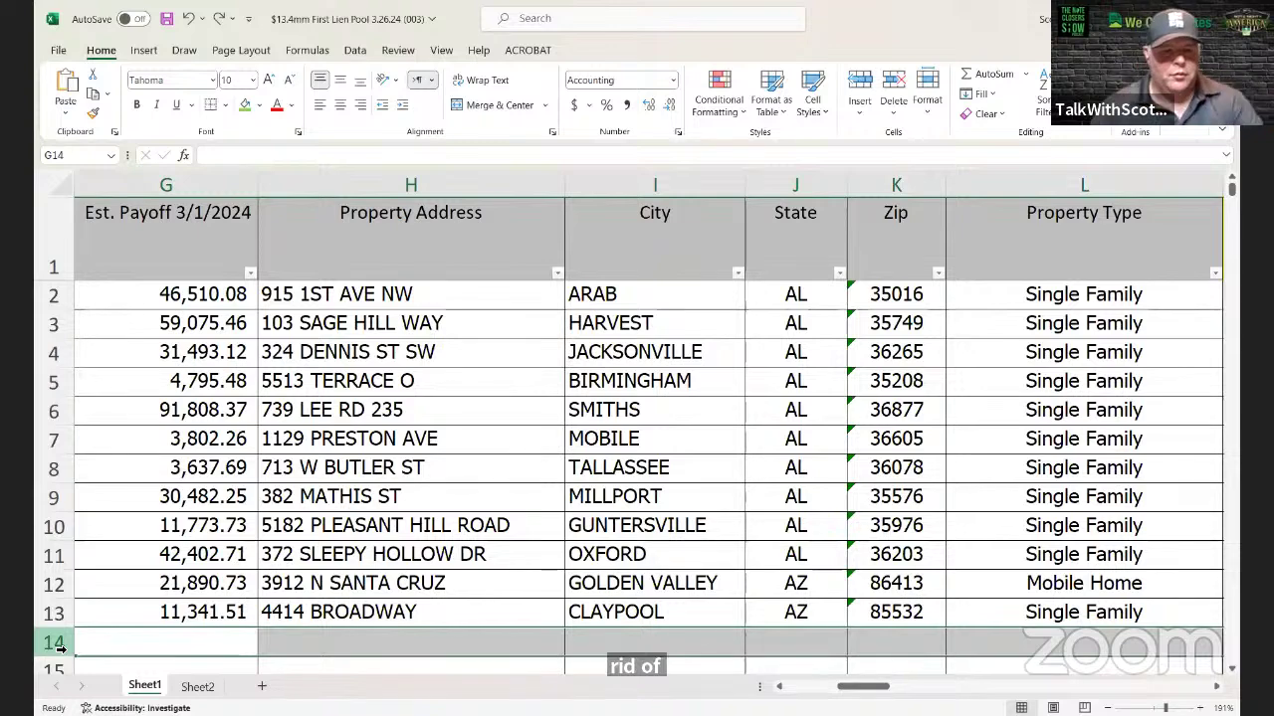
{"action": "left_click_drag", "start_coordinate": [60, 647], "coordinate": [60, 648]}
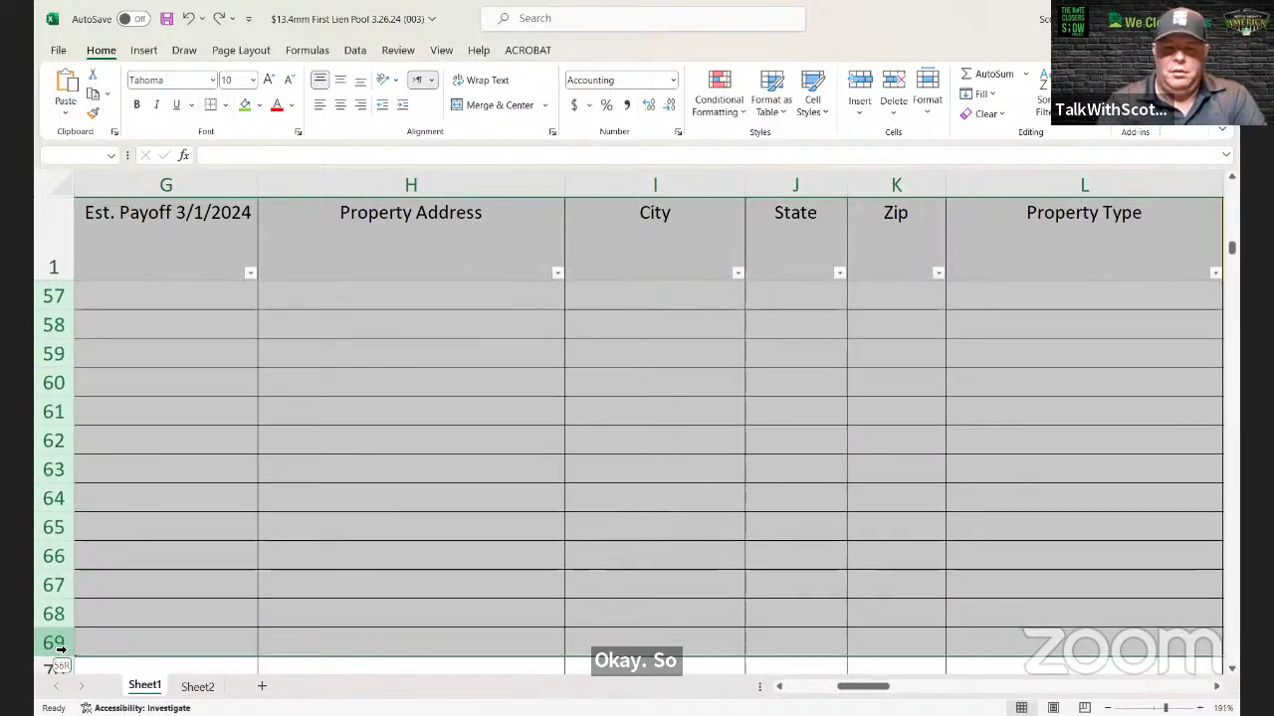
{"action": "left_click_drag", "start_coordinate": [60, 647], "coordinate": [60, 648]}
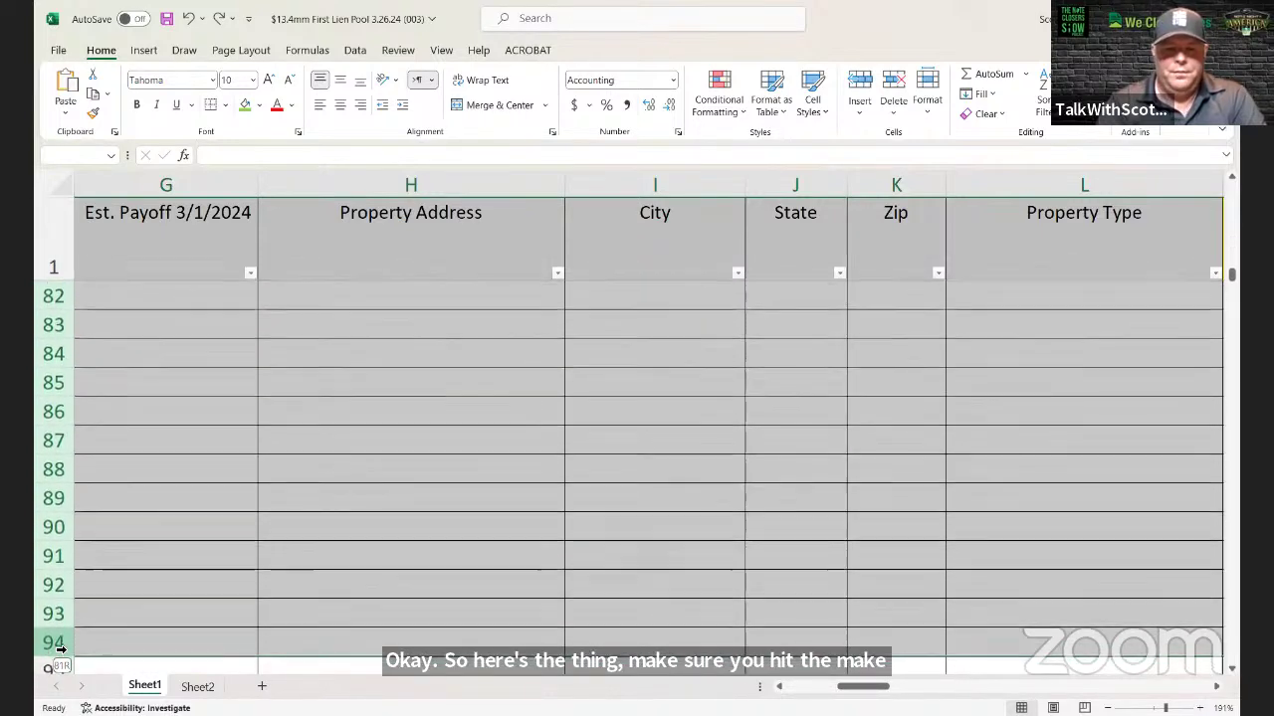
{"action": "left_click_drag", "start_coordinate": [60, 649], "coordinate": [478, 314]}
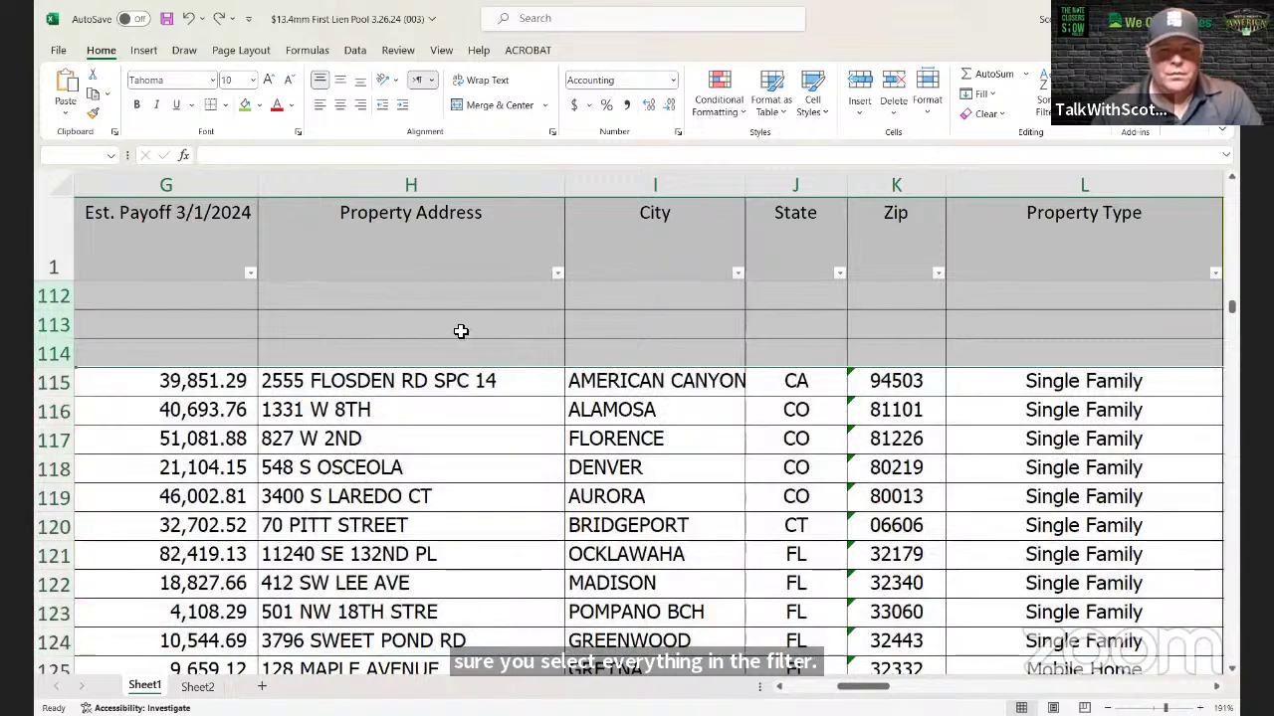
{"action": "right_click", "coordinate": [461, 332]}
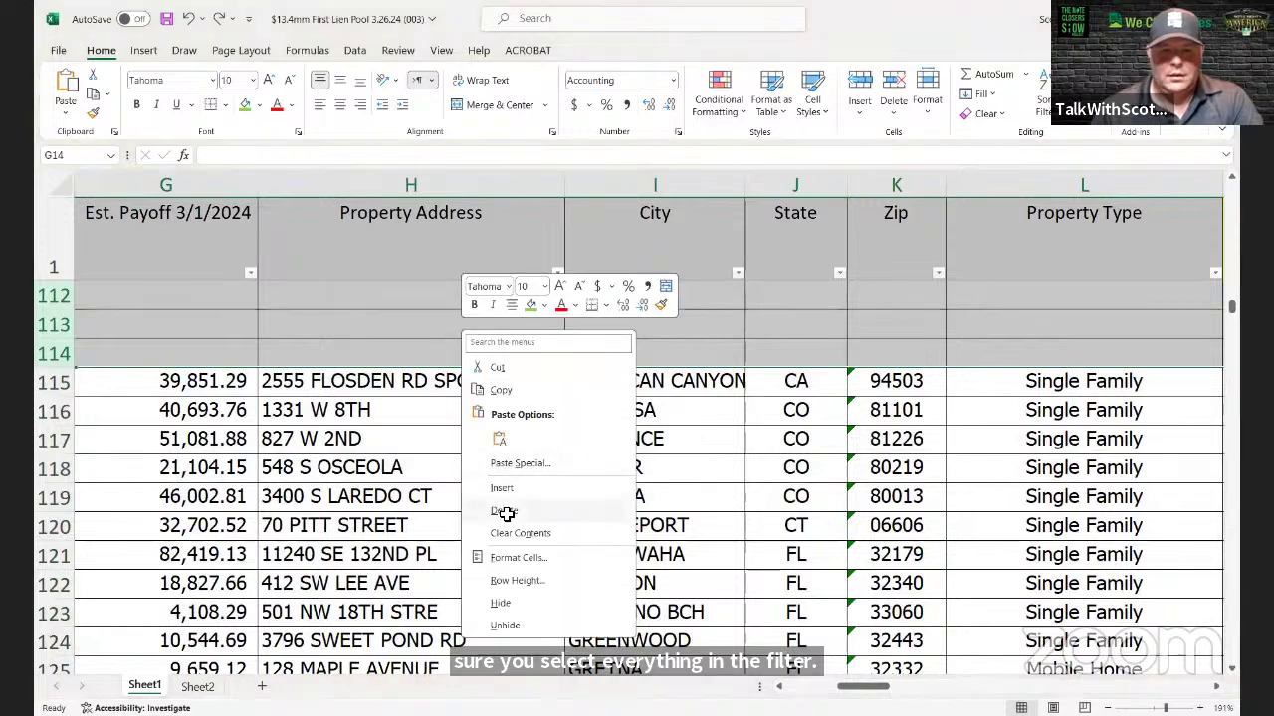
{"action": "left_click", "coordinate": [506, 512]}
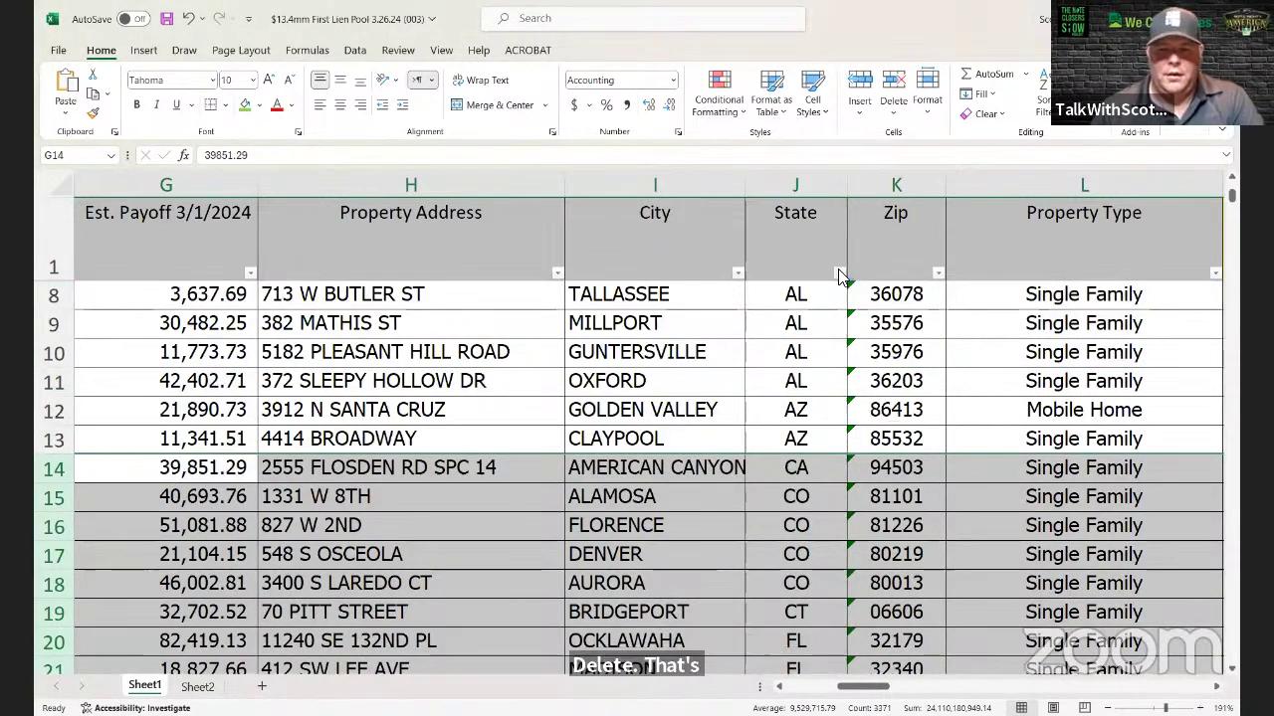
Step: In the State filter, deselect everything and include only CA, CO, CT, HI, IA, ID and IL
{"action": "left_click", "coordinate": [839, 273]}
{"action": "left_click", "coordinate": [681, 477]}
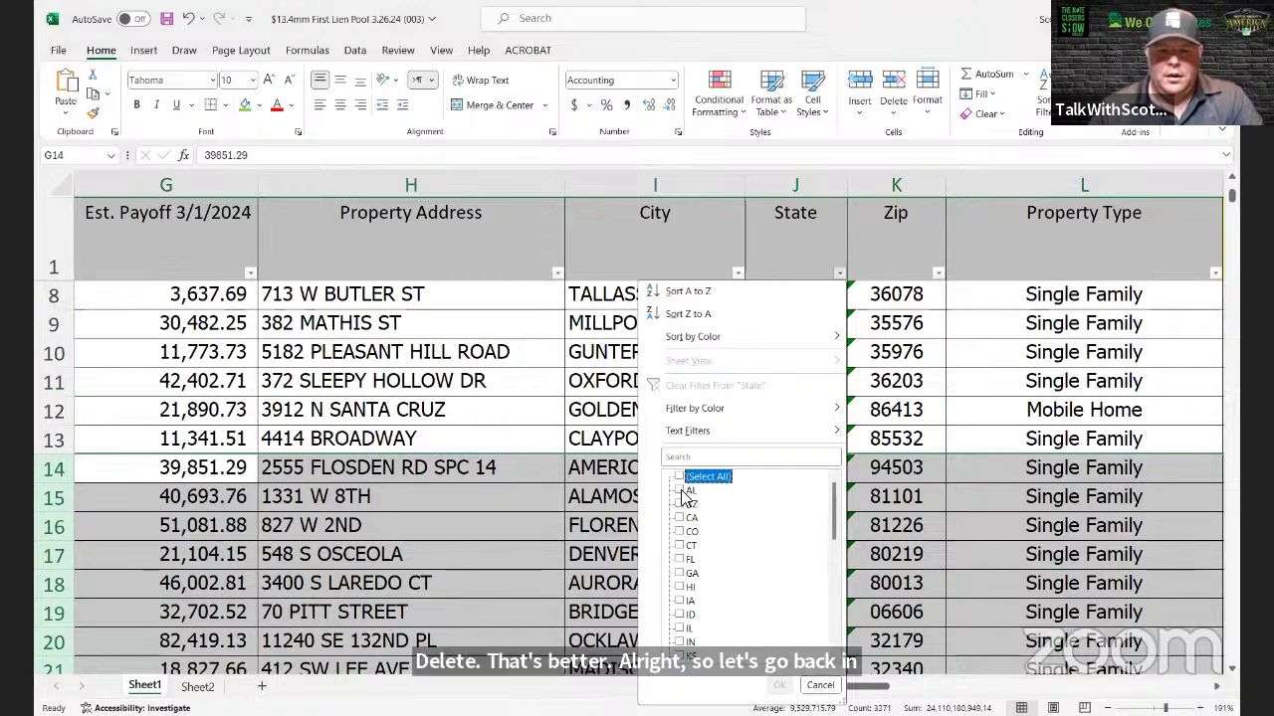
{"action": "left_click", "coordinate": [685, 519]}
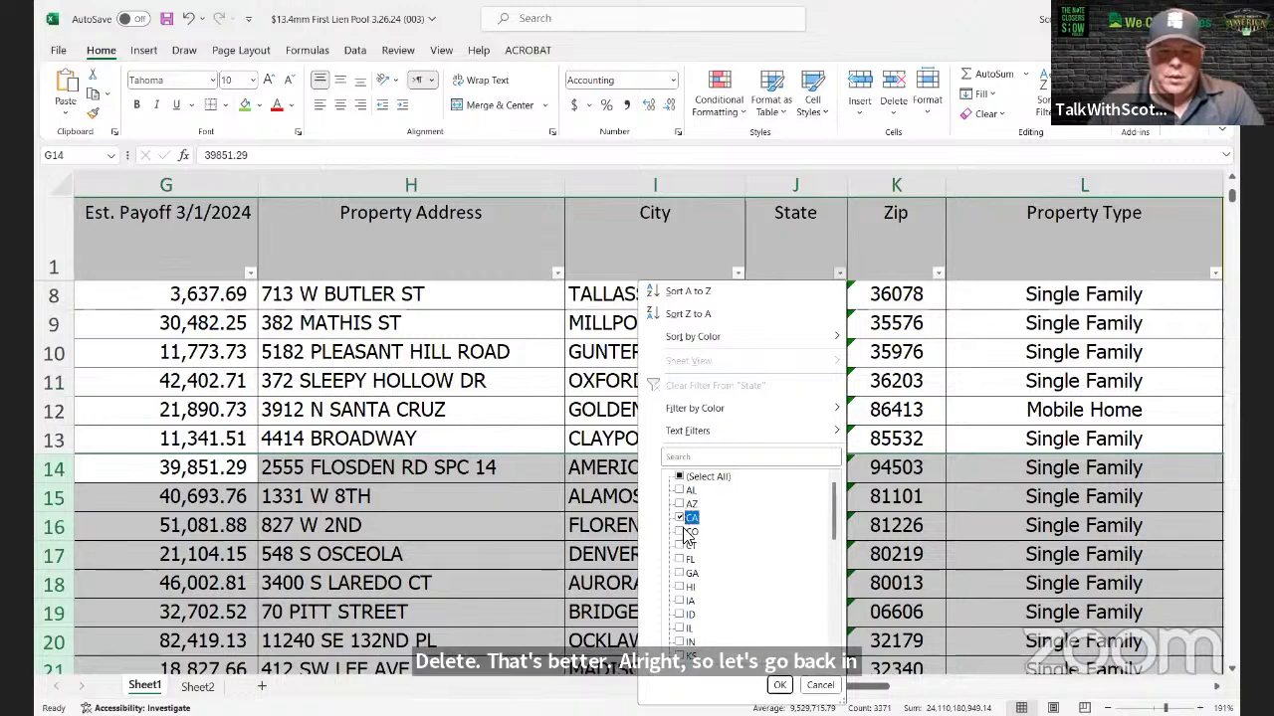
{"action": "left_click", "coordinate": [685, 532]}
{"action": "left_click", "coordinate": [681, 546]}
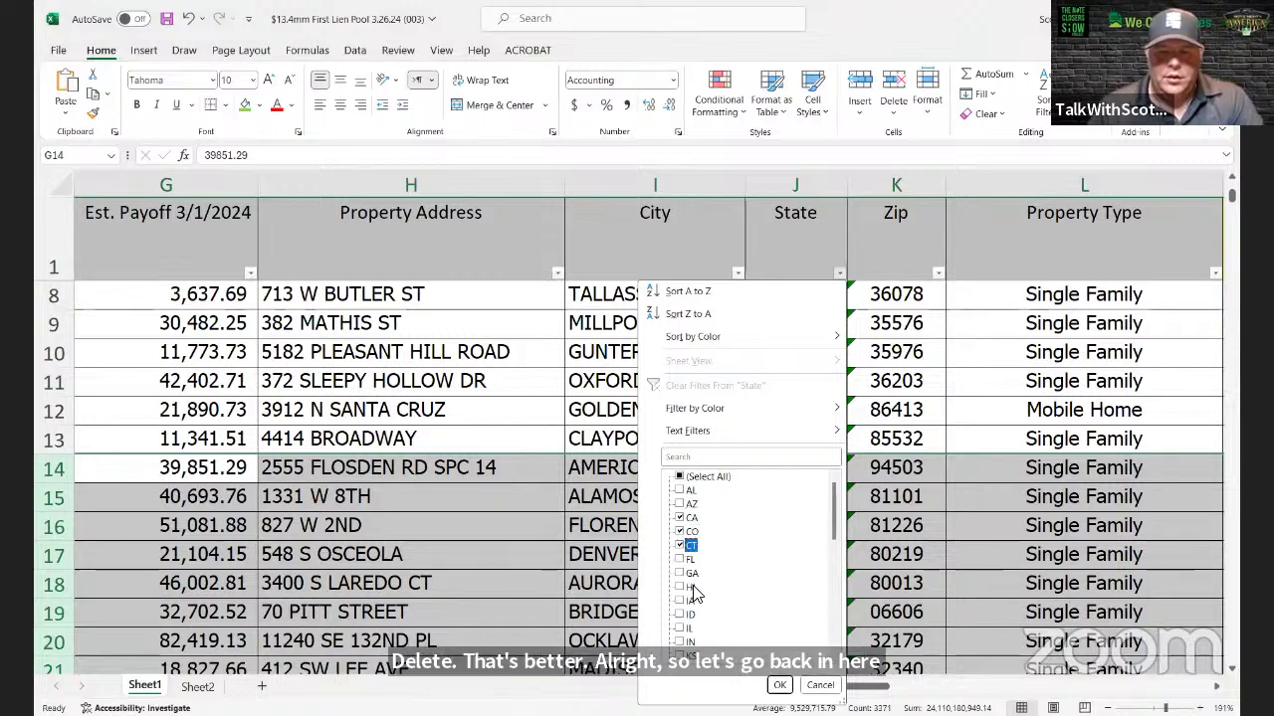
{"action": "left_click", "coordinate": [680, 588]}
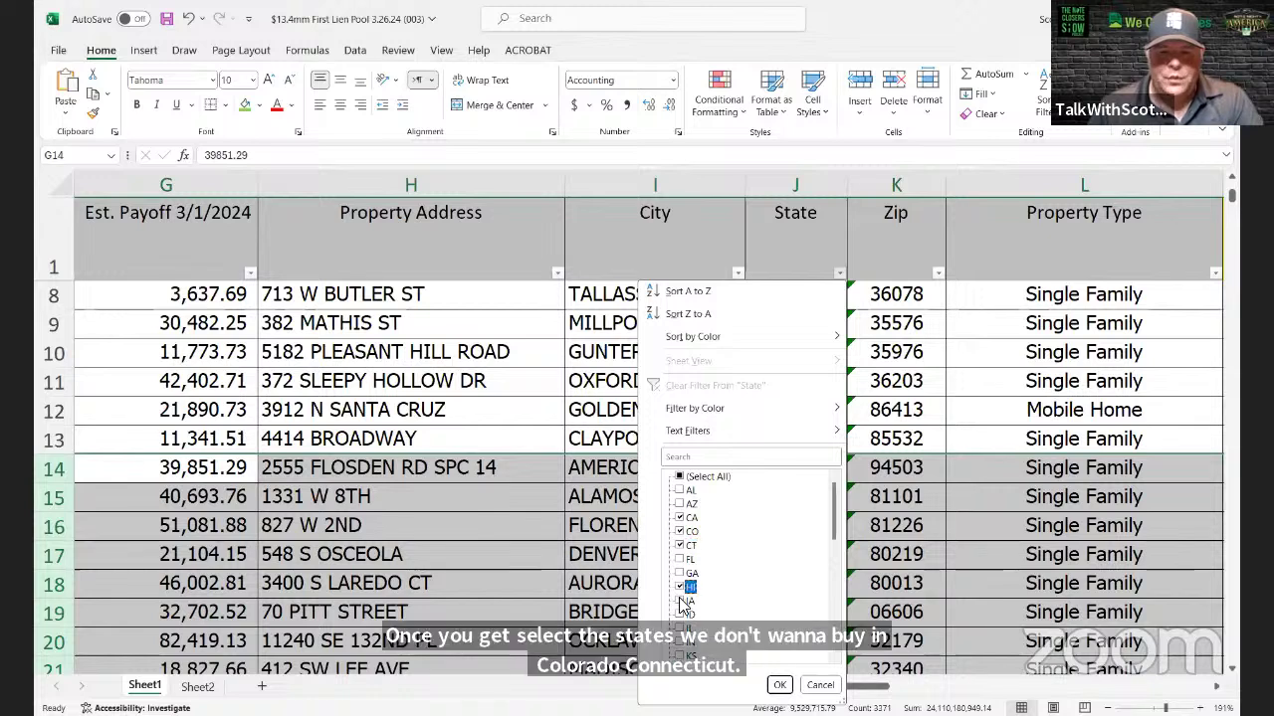
{"action": "left_click", "coordinate": [685, 602]}
{"action": "left_click", "coordinate": [680, 616]}
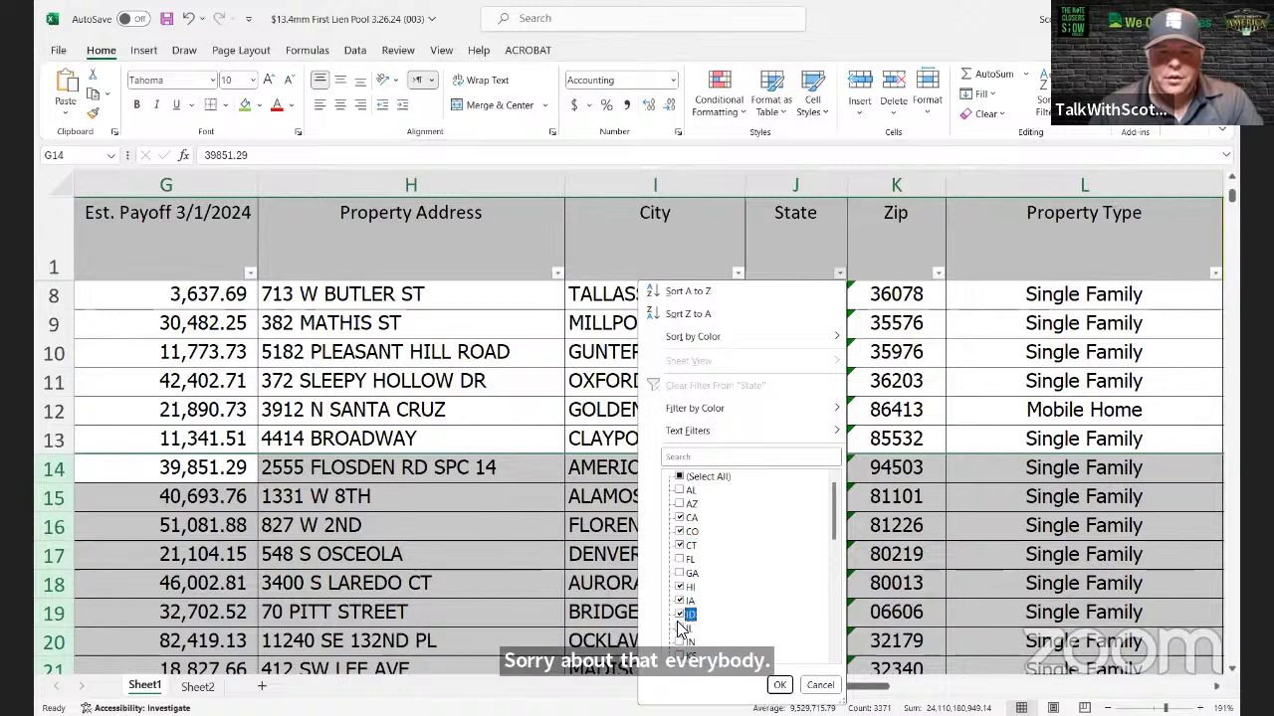
{"action": "left_click", "coordinate": [680, 630]}
Step: Add KY, LA, MA and ME to the states included in the State filter
{"action": "scroll", "coordinate": [748, 614], "scroll_direction": "down", "scroll_amount": 2}
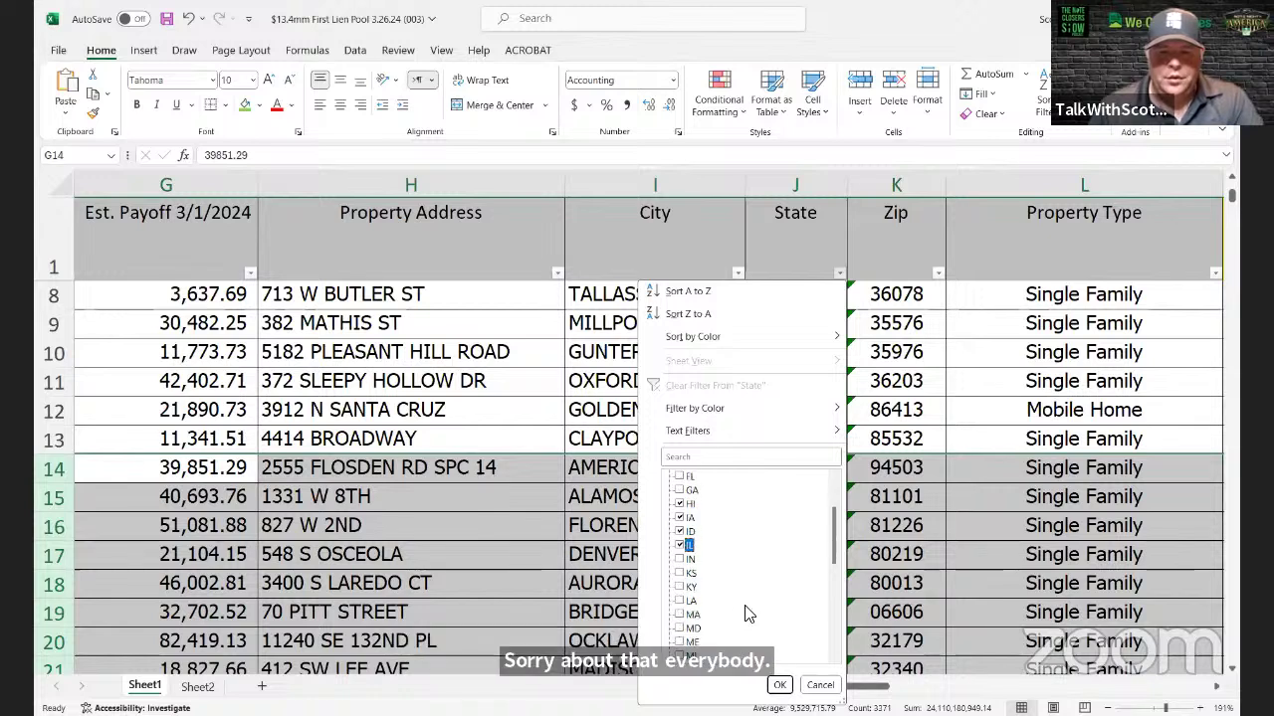
{"action": "left_click", "coordinate": [680, 587]}
{"action": "left_click", "coordinate": [679, 601]}
{"action": "left_click", "coordinate": [680, 615]}
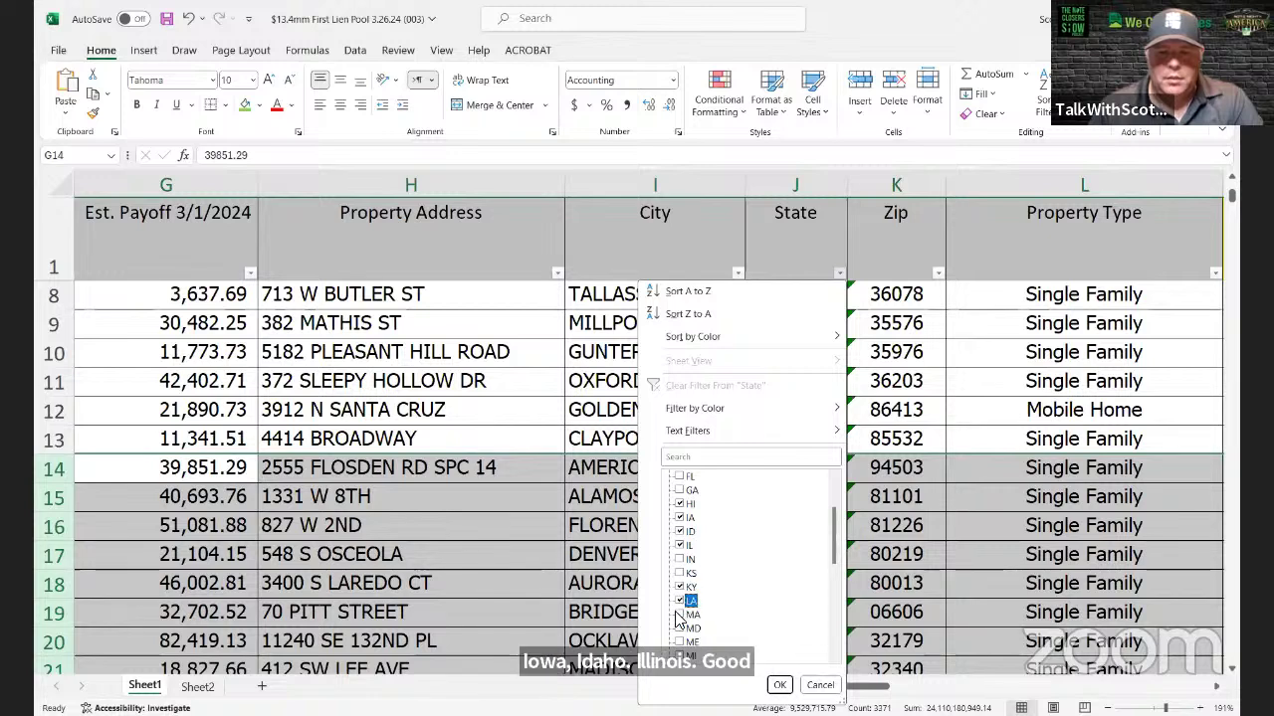
{"action": "scroll", "coordinate": [761, 595], "scroll_direction": "down", "scroll_amount": 1}
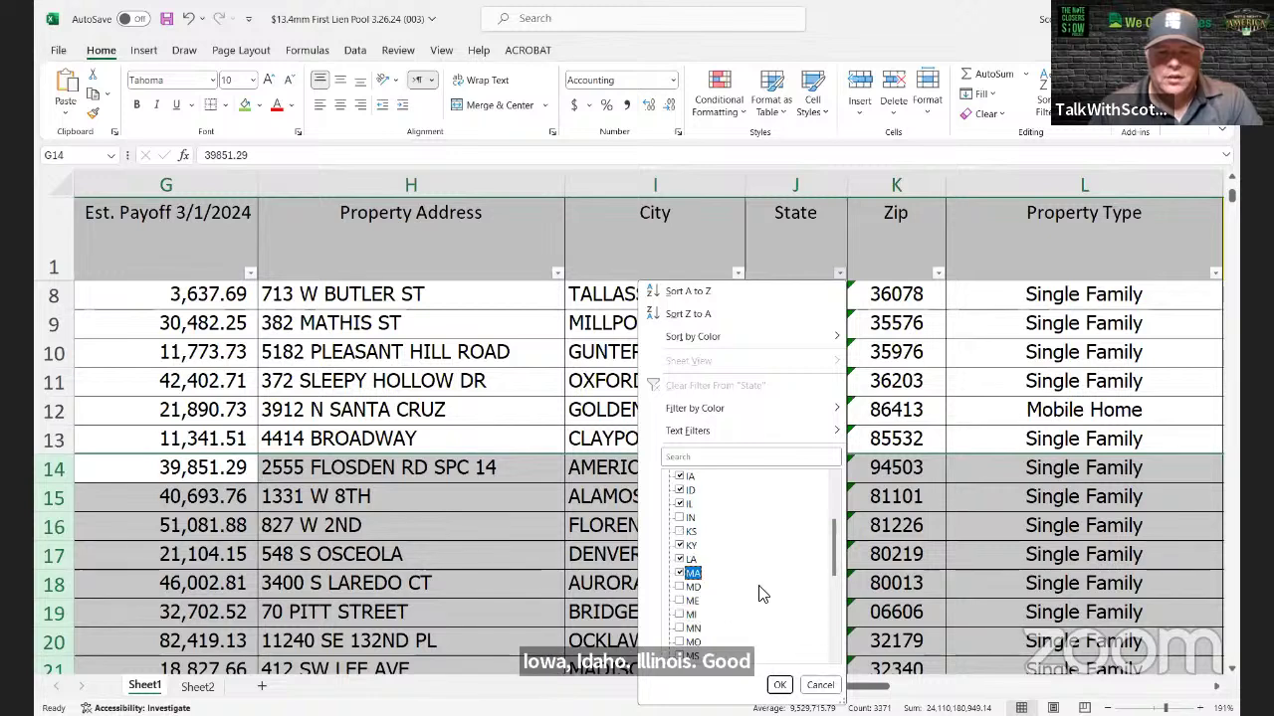
{"action": "left_click", "coordinate": [680, 602]}
{"action": "scroll", "coordinate": [712, 597], "scroll_direction": "down", "scroll_amount": 1}
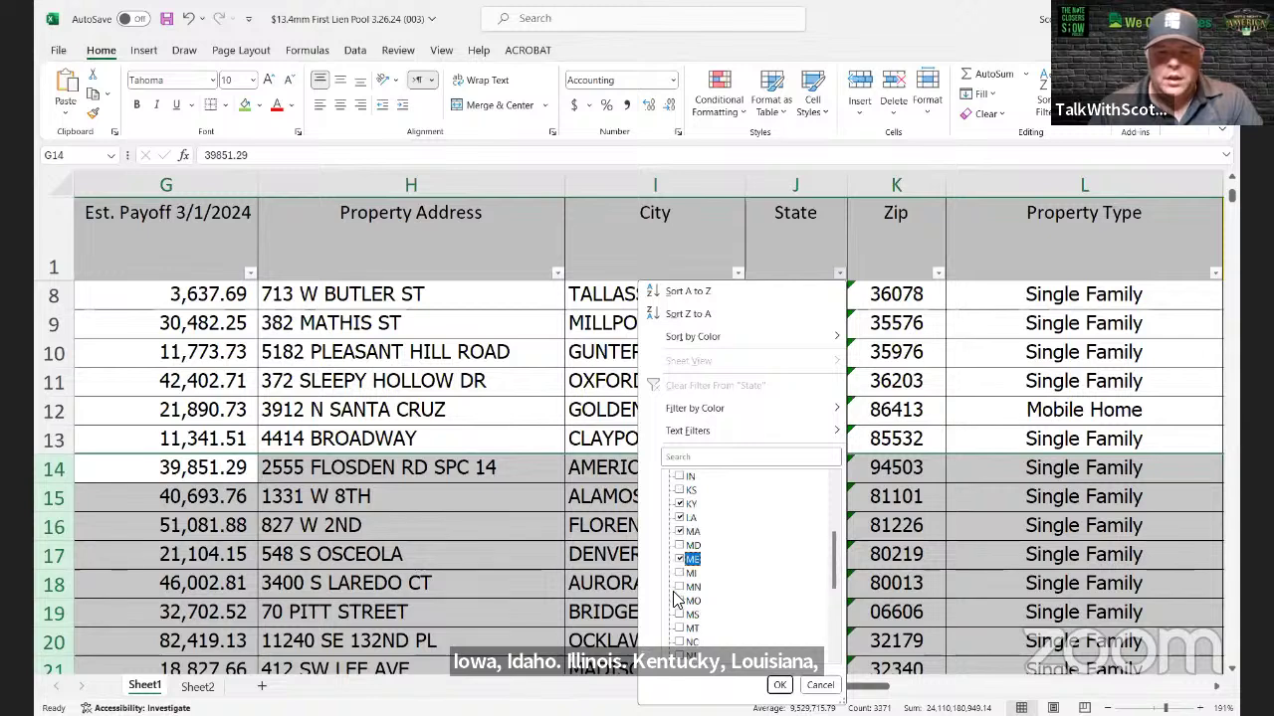
Step: Add MN, MT, NJ, NY and OR to the State filter's included states
{"action": "left_click", "coordinate": [680, 587]}
{"action": "scroll", "coordinate": [740, 580], "scroll_direction": "down", "scroll_amount": 1}
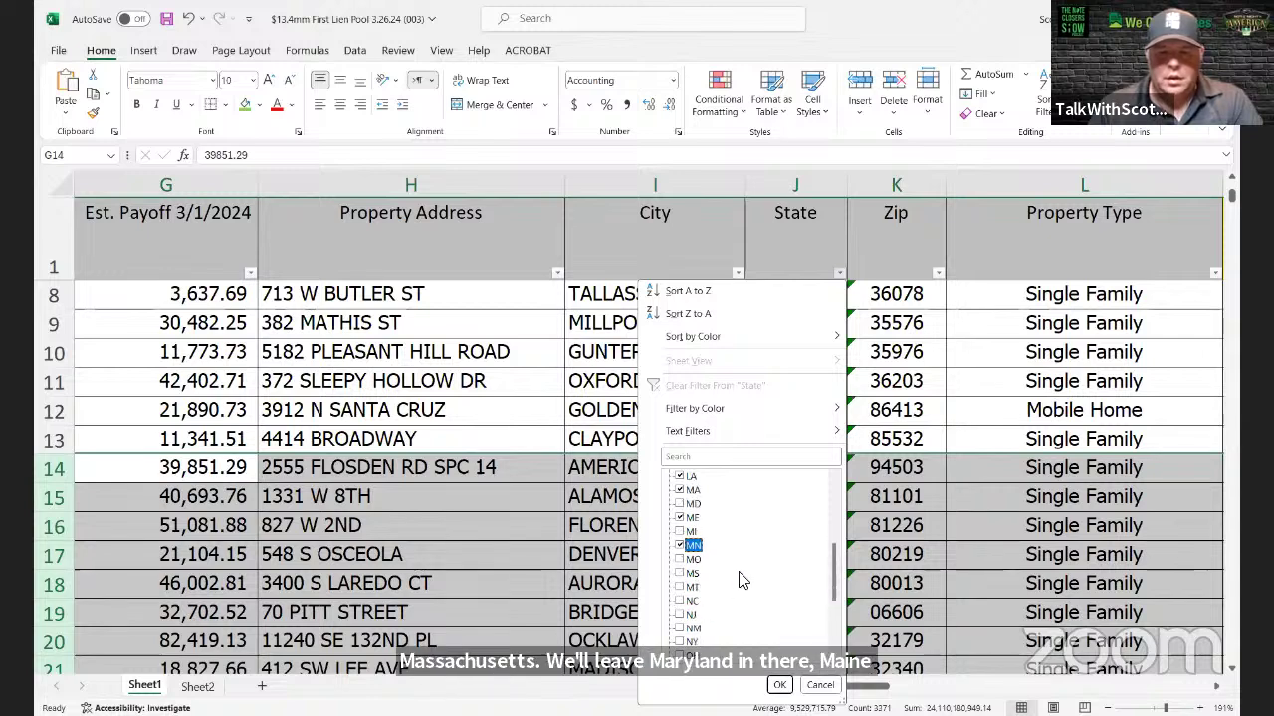
{"action": "left_click", "coordinate": [681, 587]}
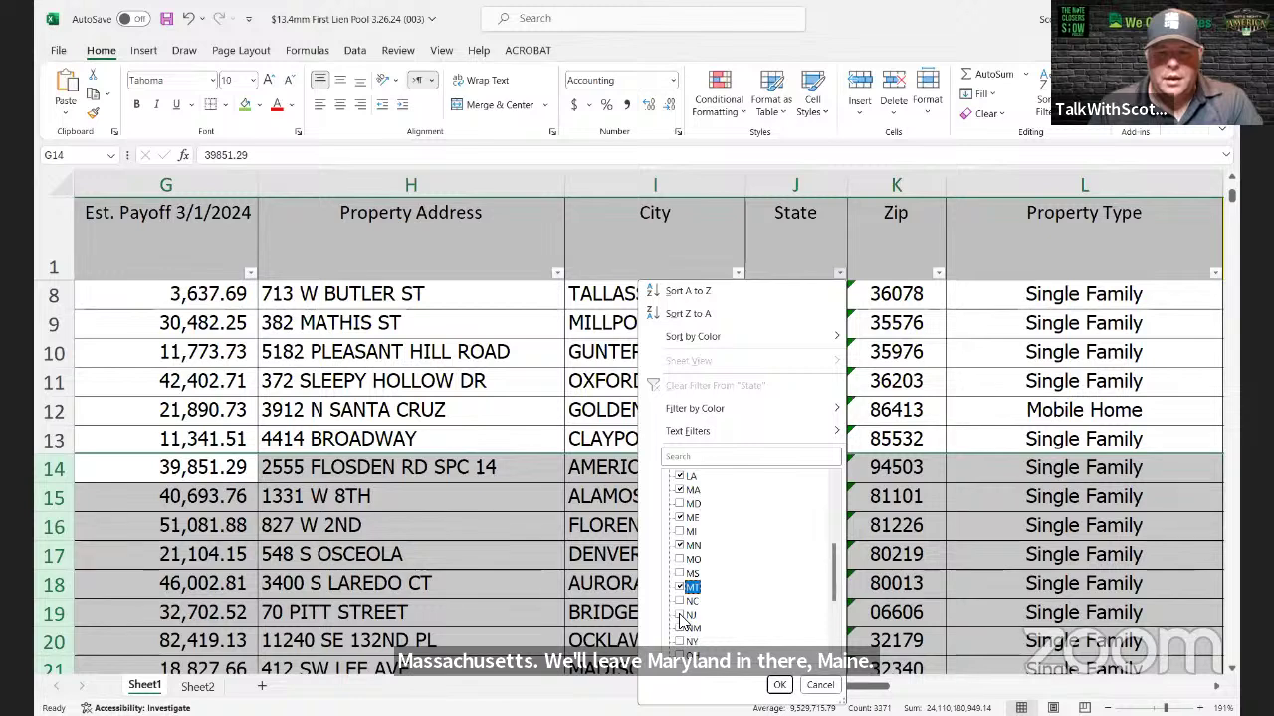
{"action": "left_click", "coordinate": [680, 616]}
{"action": "scroll", "coordinate": [736, 572], "scroll_direction": "down", "scroll_amount": 2}
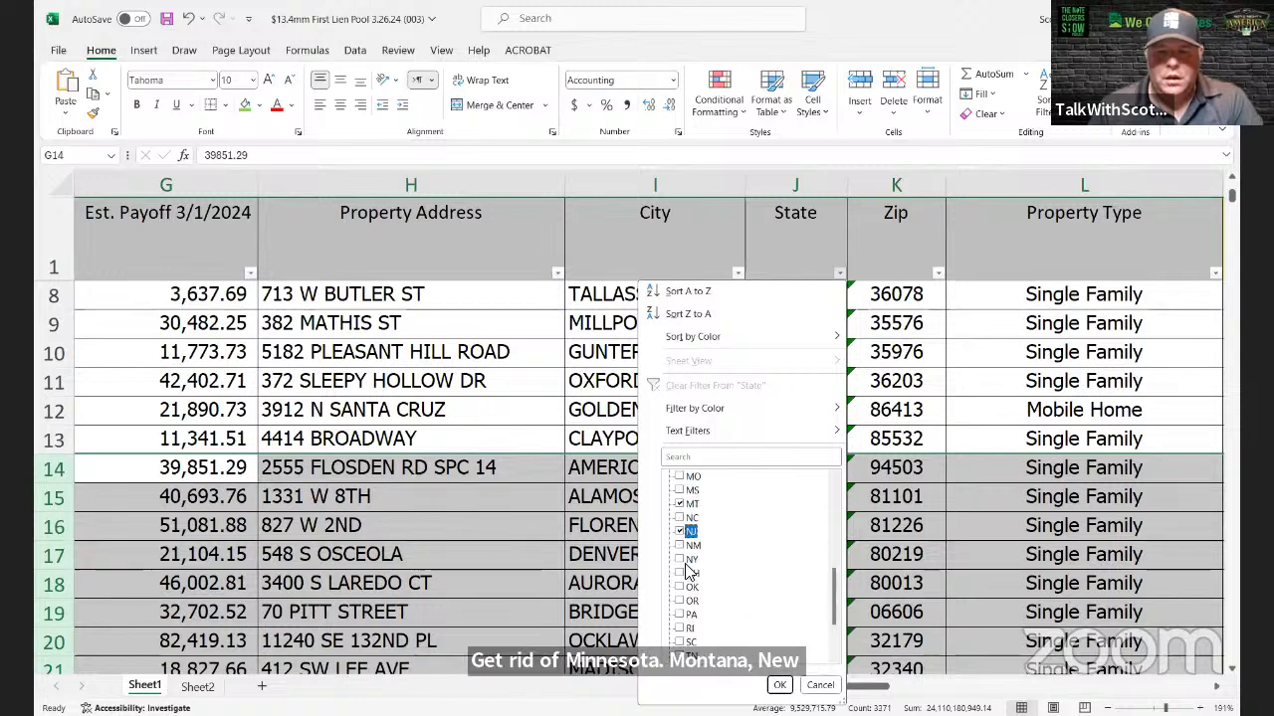
{"action": "left_click", "coordinate": [687, 560]}
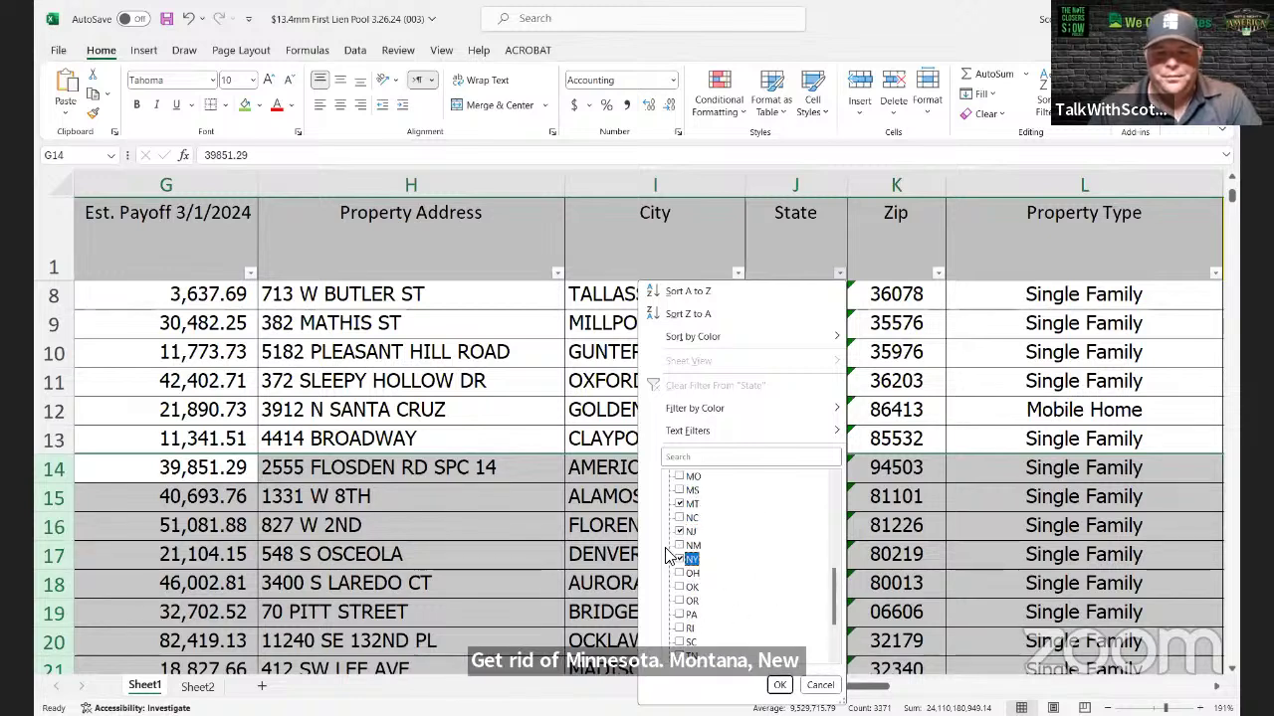
{"action": "left_click", "coordinate": [680, 602]}
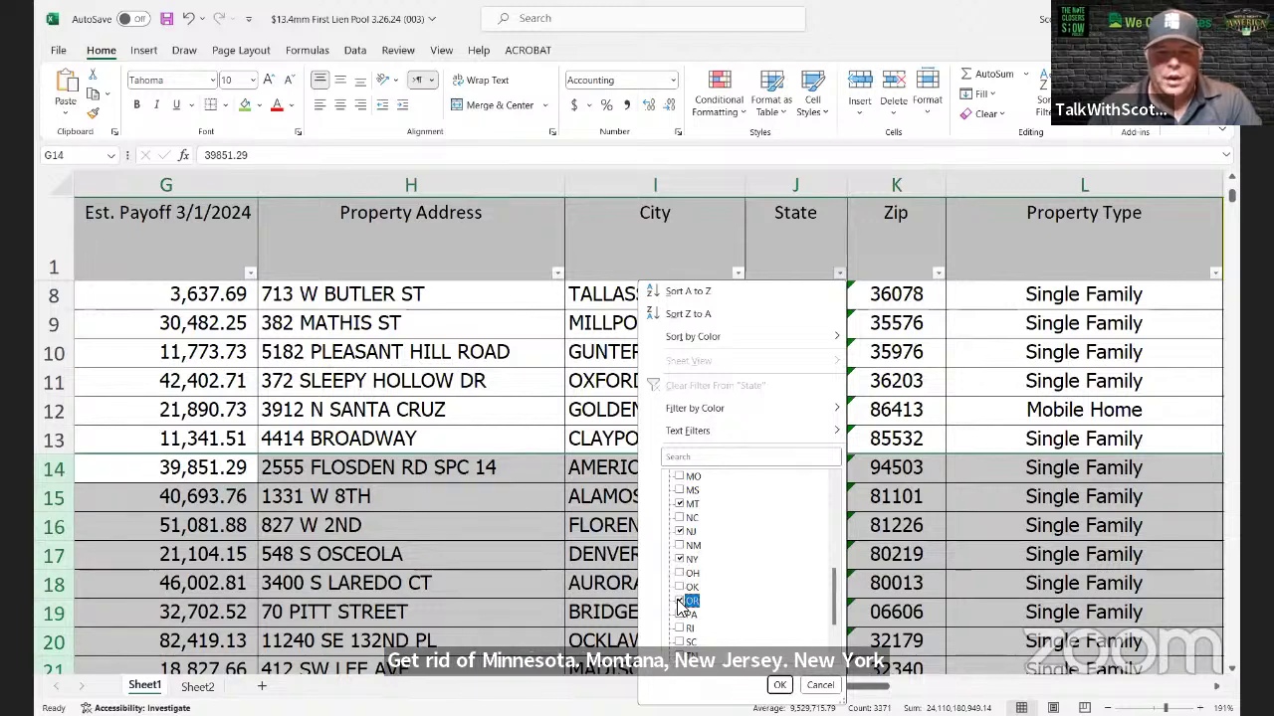
Step: Include RI, VT, WA and WV as well and apply the State filter
{"action": "scroll", "coordinate": [757, 552], "scroll_direction": "down", "scroll_amount": 2}
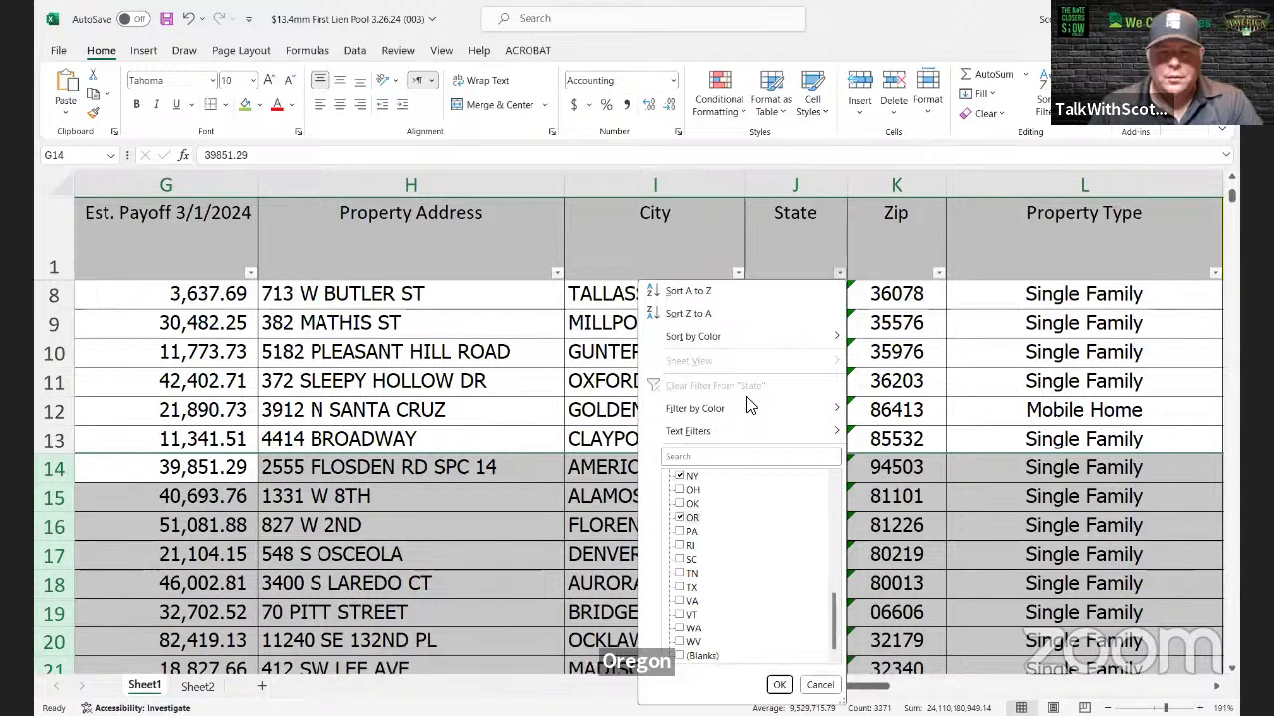
{"action": "left_click", "coordinate": [682, 546]}
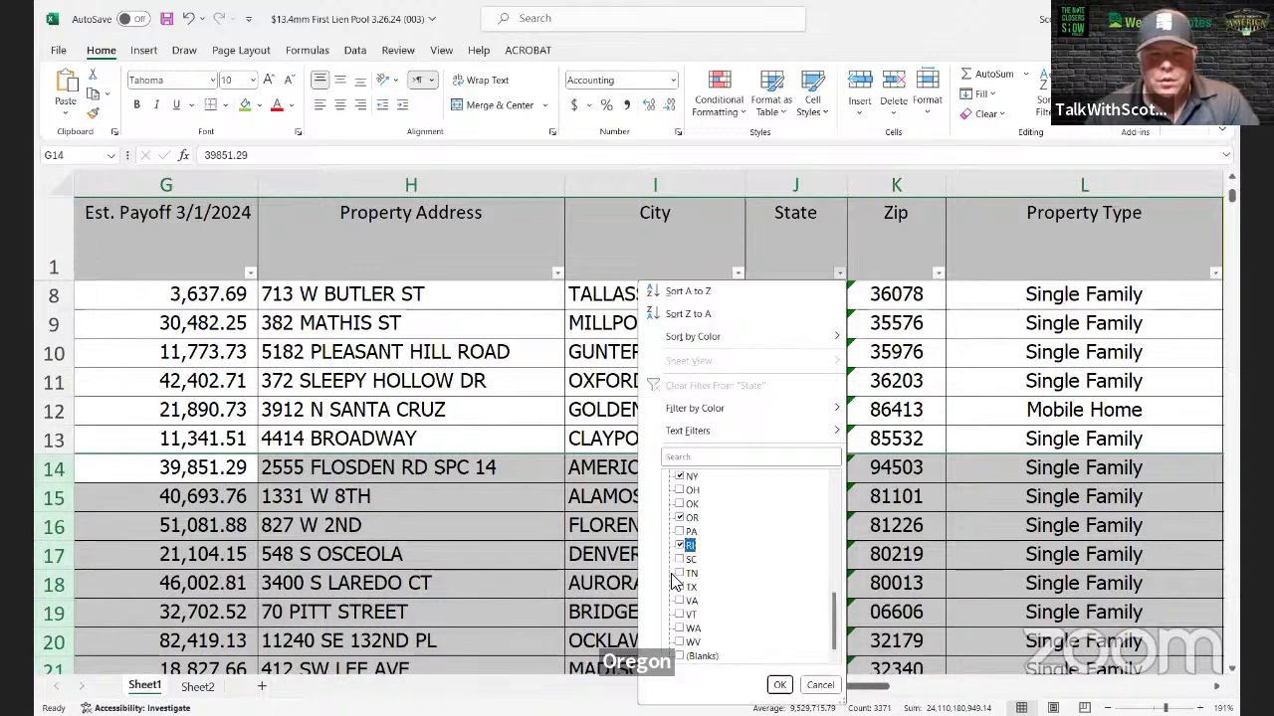
{"action": "left_click", "coordinate": [680, 629]}
{"action": "left_click", "coordinate": [680, 643]}
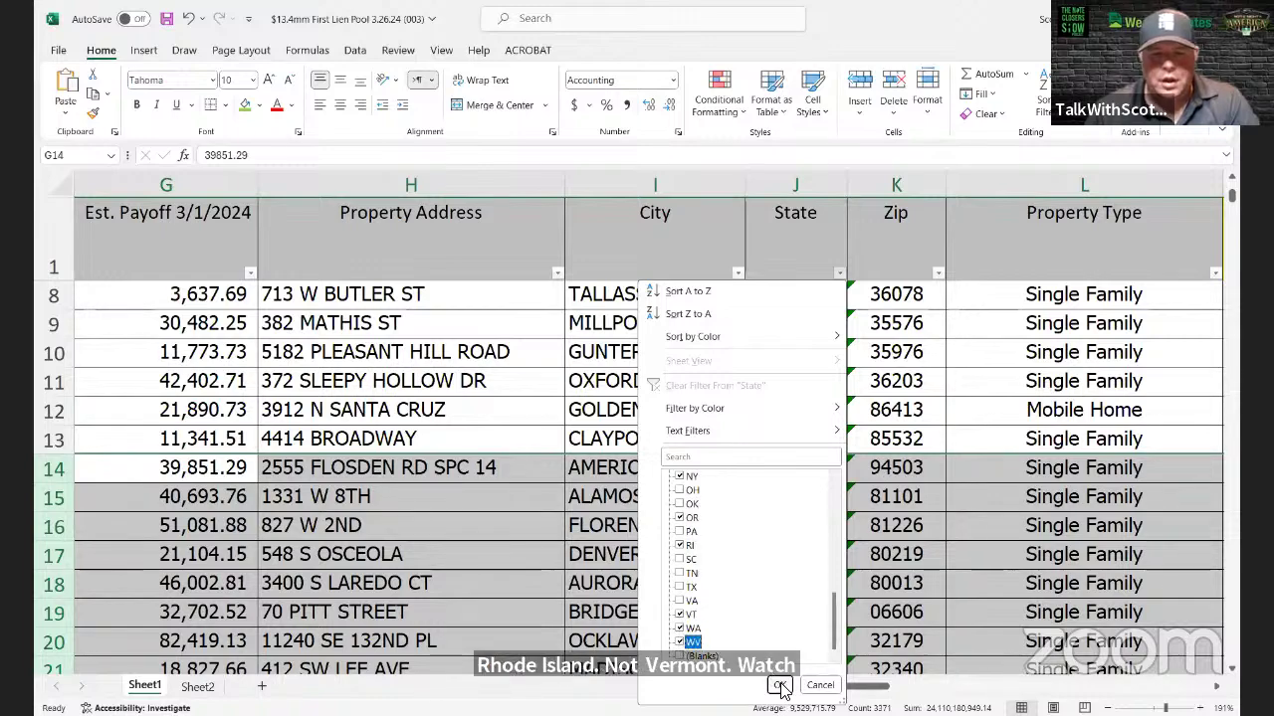
{"action": "left_click", "coordinate": [781, 687]}
Step: Delete all the filtered loan rows for the unwanted states, from the CA loan in row 14 through the last WV loan
{"action": "scroll", "coordinate": [789, 509], "scroll_direction": "down", "scroll_amount": 10}
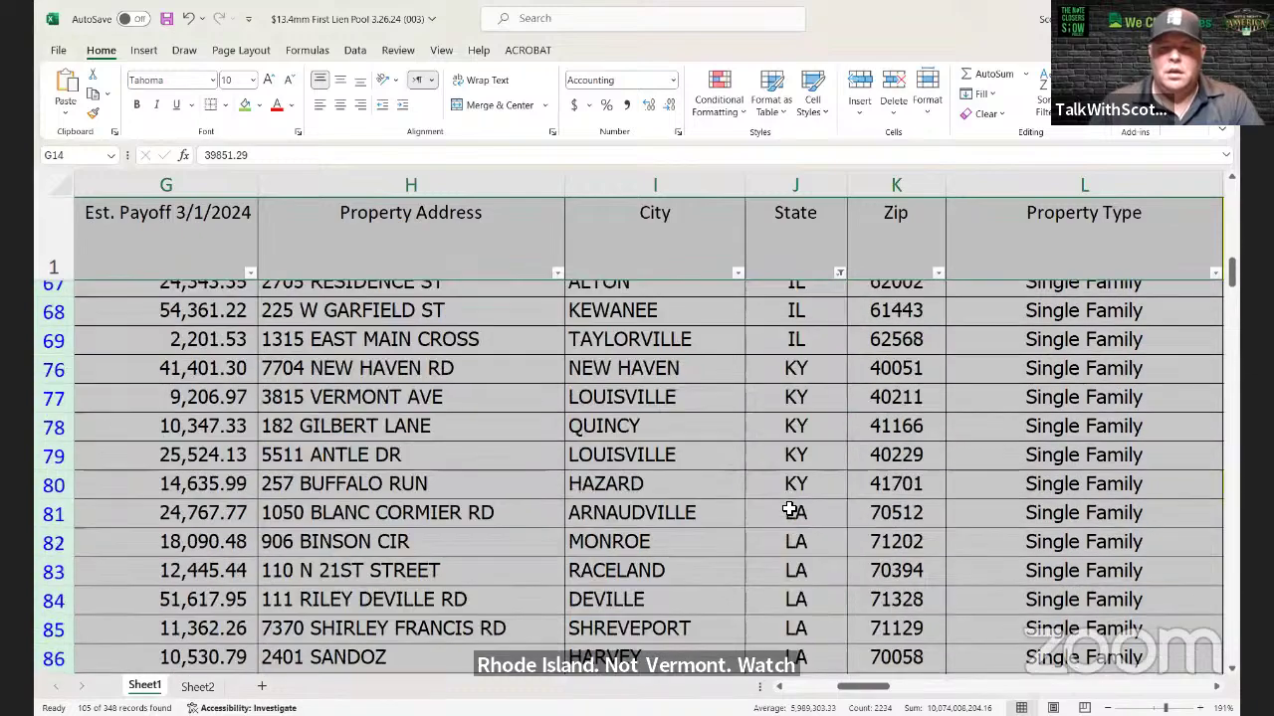
{"action": "scroll", "coordinate": [788, 510], "scroll_direction": "down", "scroll_amount": 20}
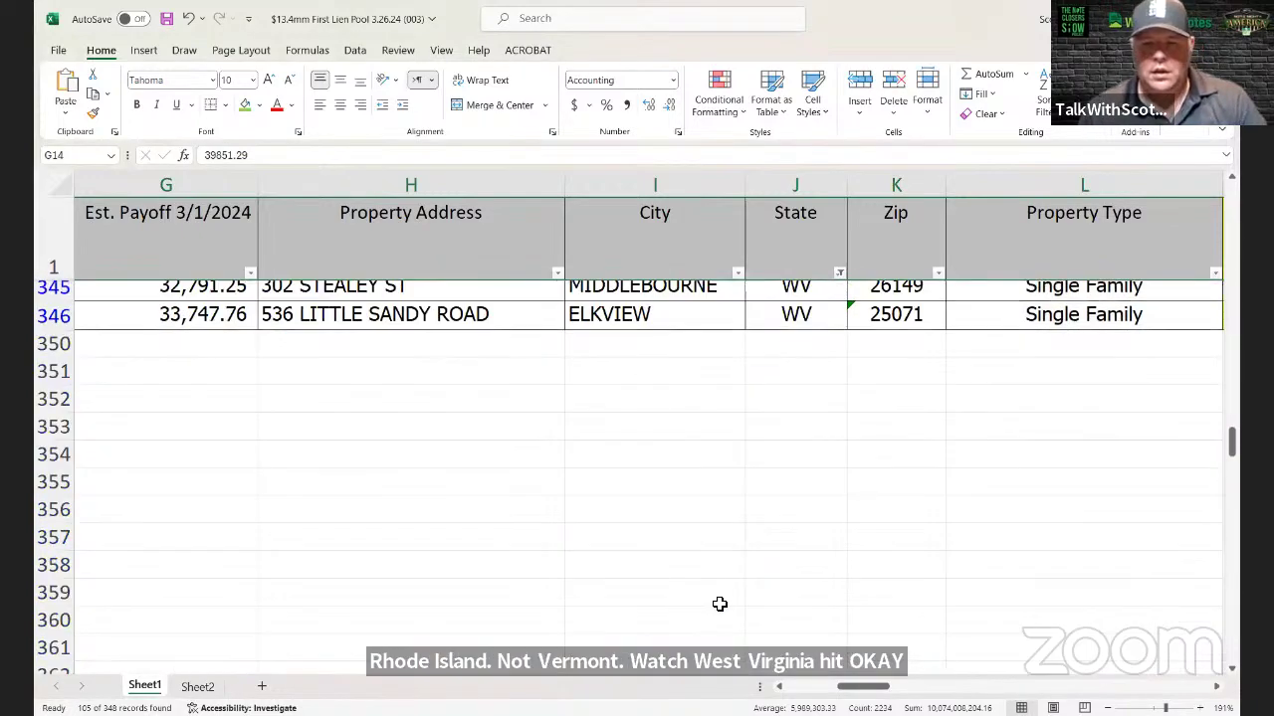
{"action": "scroll", "coordinate": [716, 599], "scroll_direction": "up", "scroll_amount": 20}
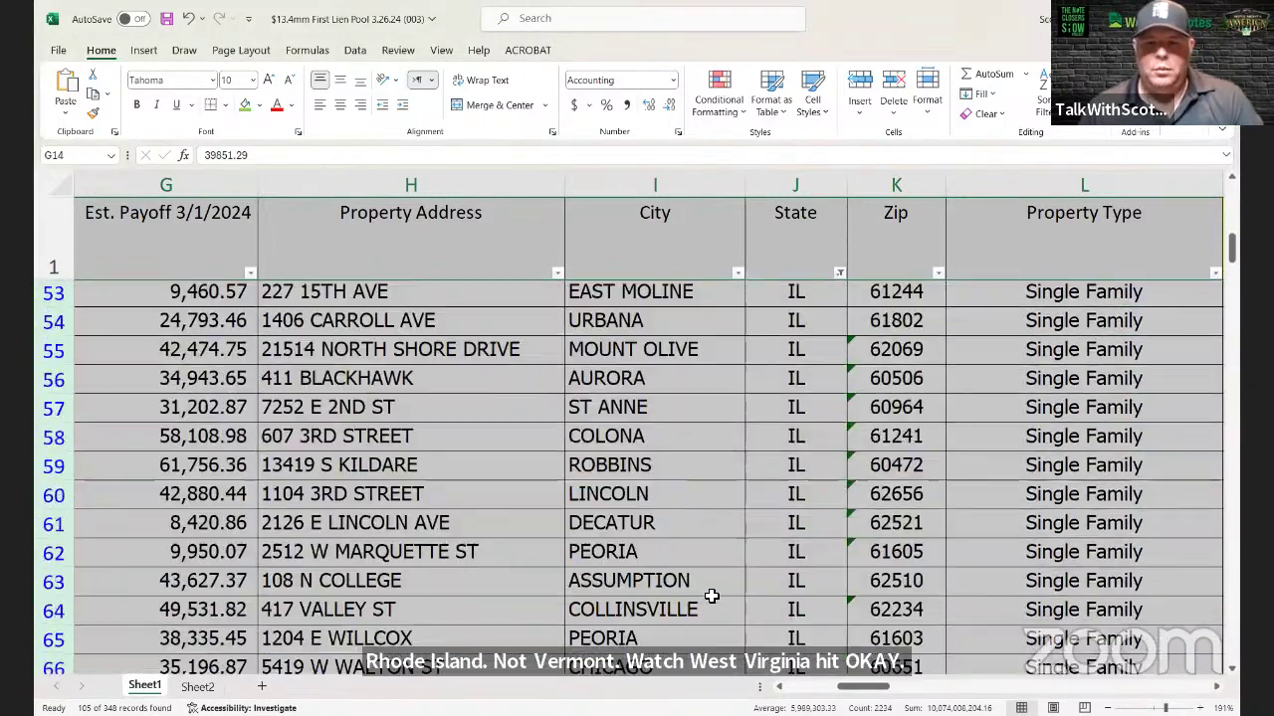
{"action": "scroll", "coordinate": [711, 595], "scroll_direction": "up", "scroll_amount": 7}
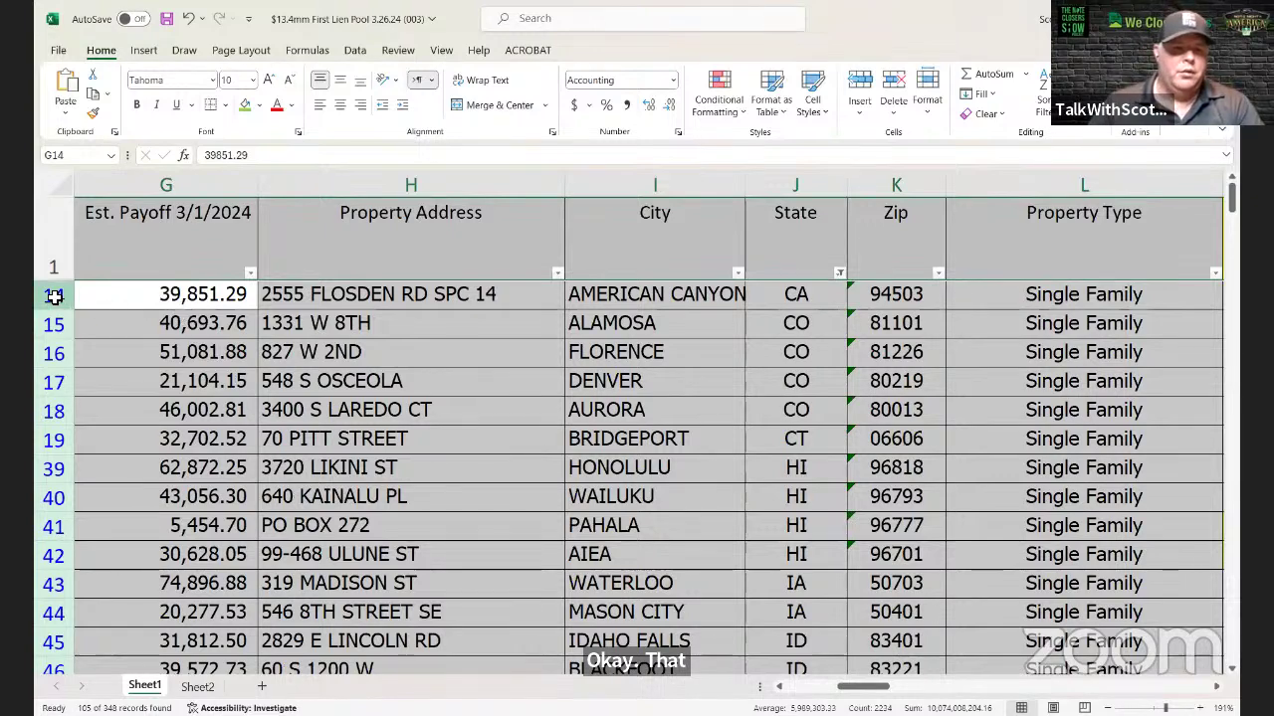
{"action": "left_click_drag", "start_coordinate": [54, 294], "coordinate": [61, 295]}
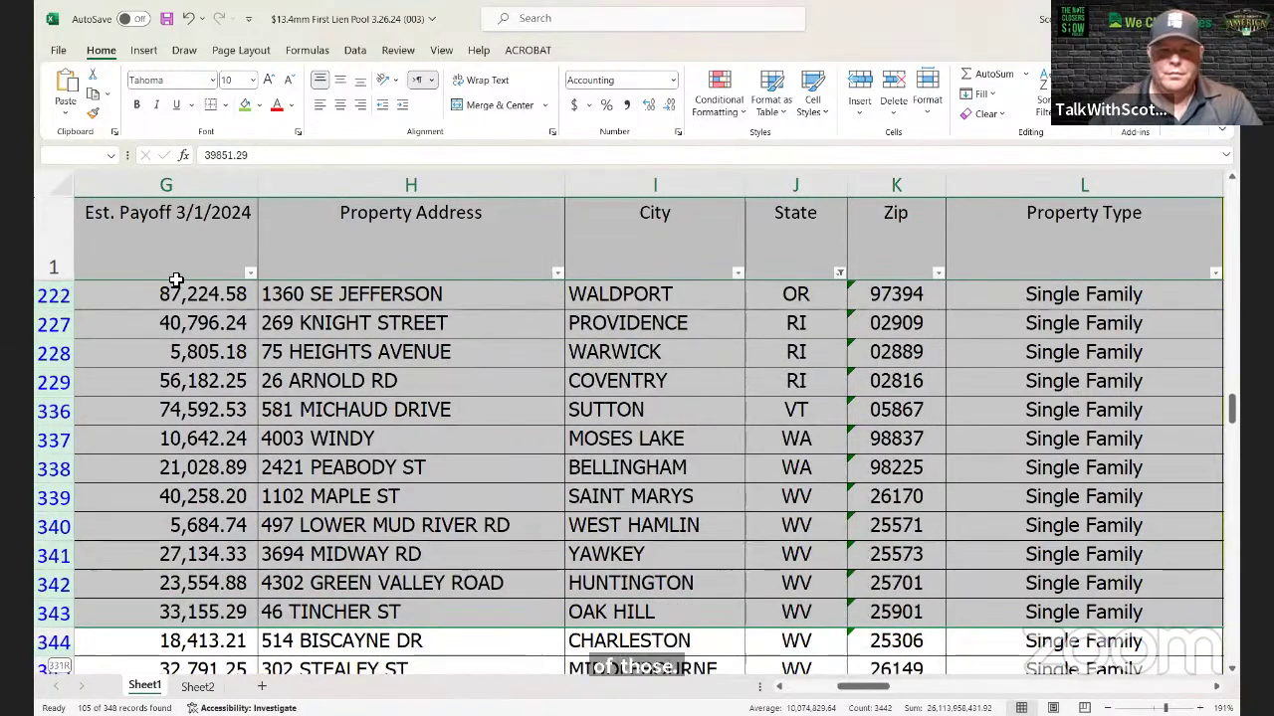
{"action": "key", "text": "ctrl+shift+Down"}
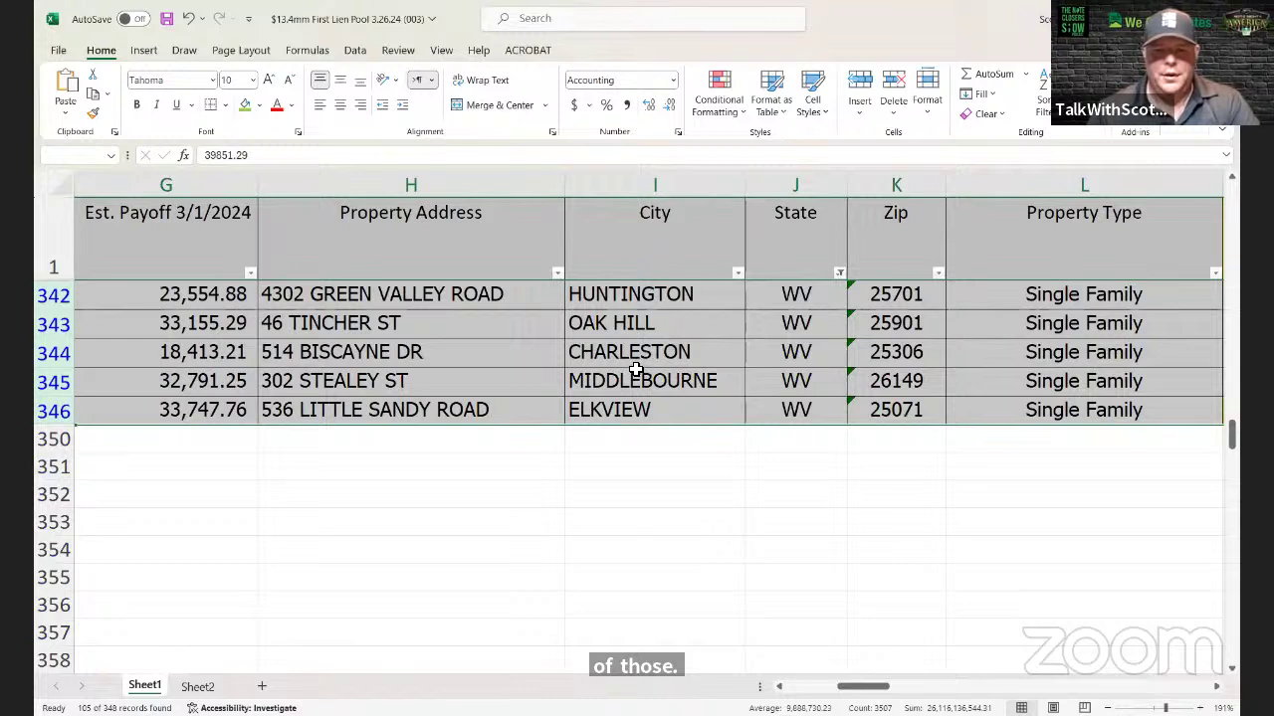
{"action": "right_click", "coordinate": [667, 536]}
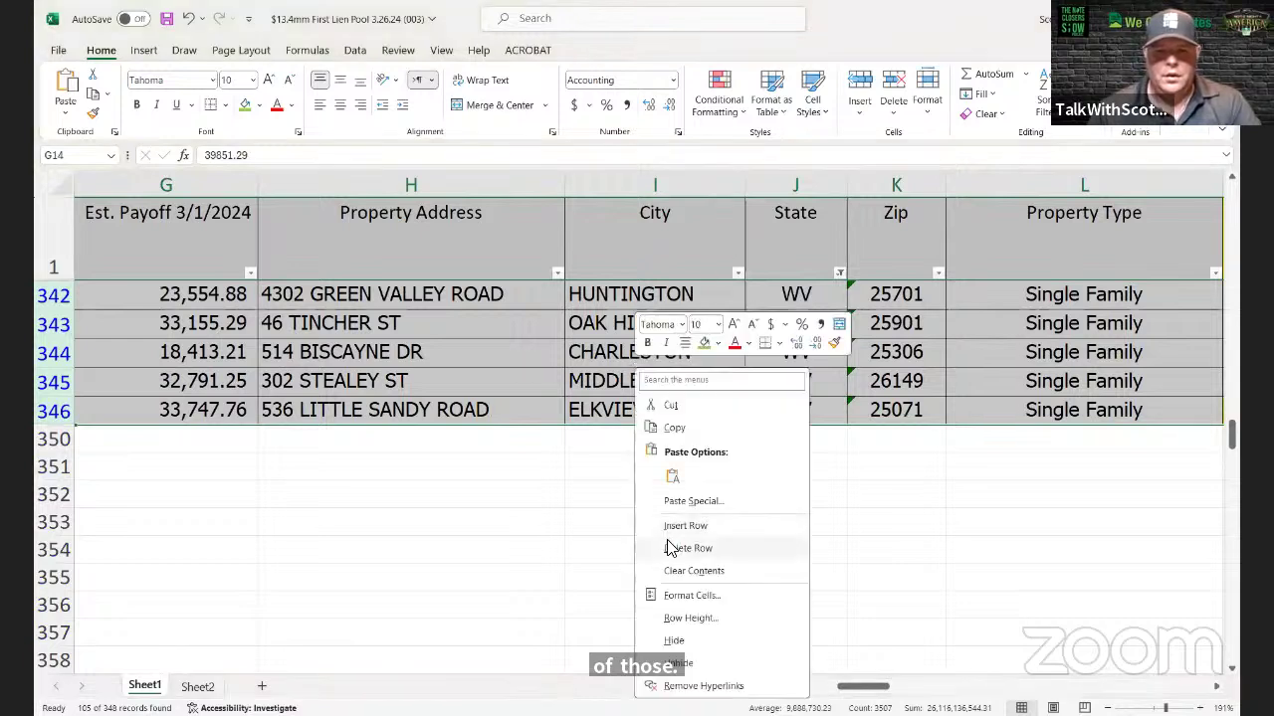
{"action": "left_click", "coordinate": [671, 549]}
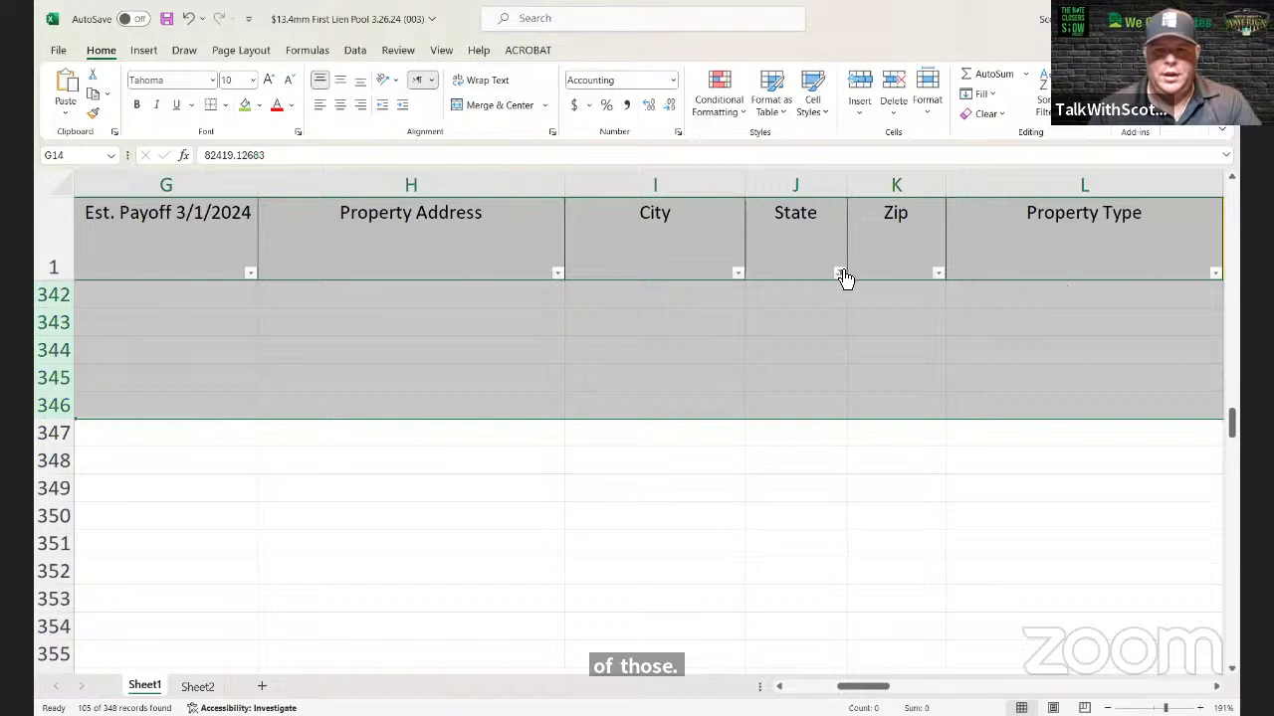
Step: Reselect all remaining states in the State filter to show every remaining loan, and save the workbook
{"action": "left_click", "coordinate": [841, 273]}
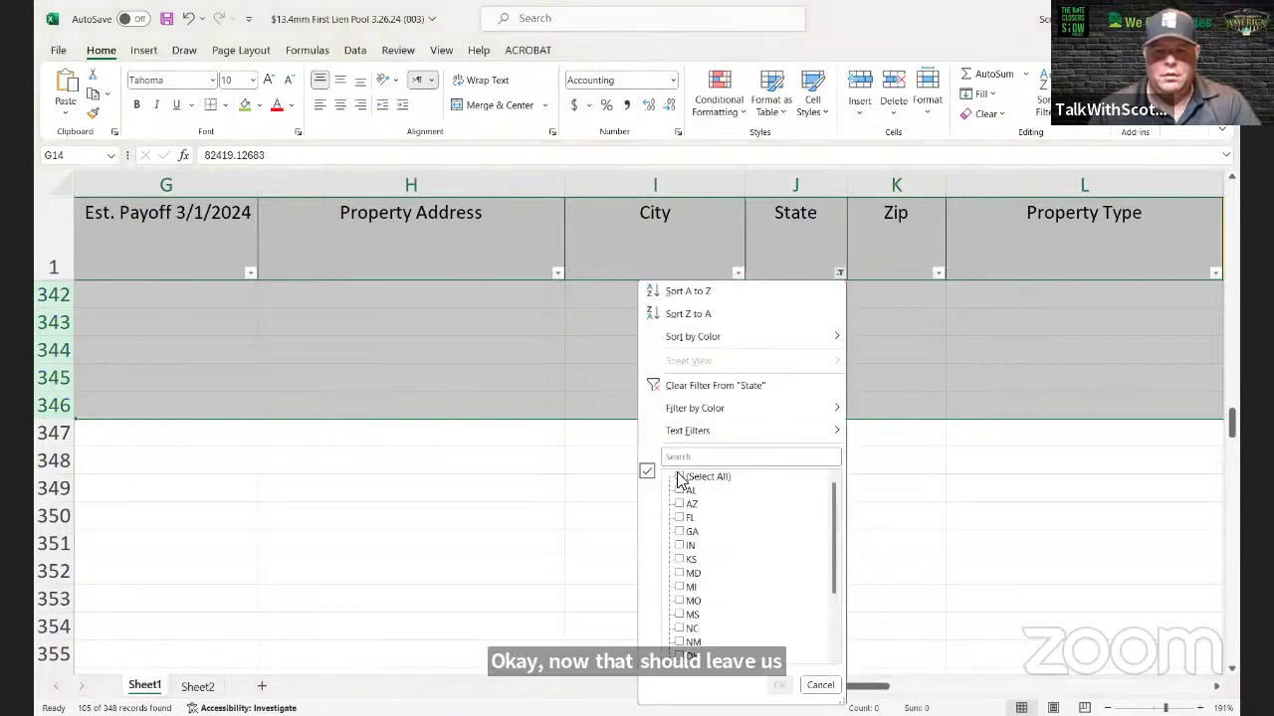
{"action": "left_click", "coordinate": [680, 478]}
{"action": "left_click", "coordinate": [782, 686]}
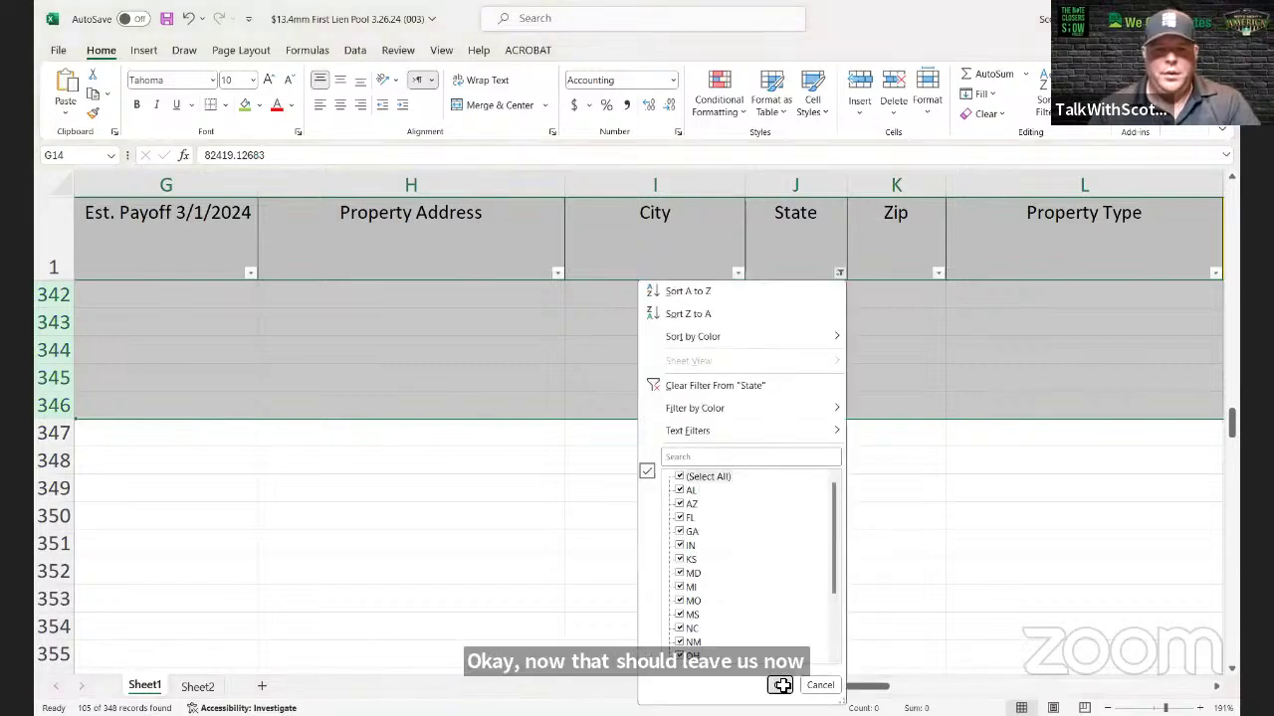
{"action": "scroll", "coordinate": [915, 256], "scroll_direction": "up", "scroll_amount": 20}
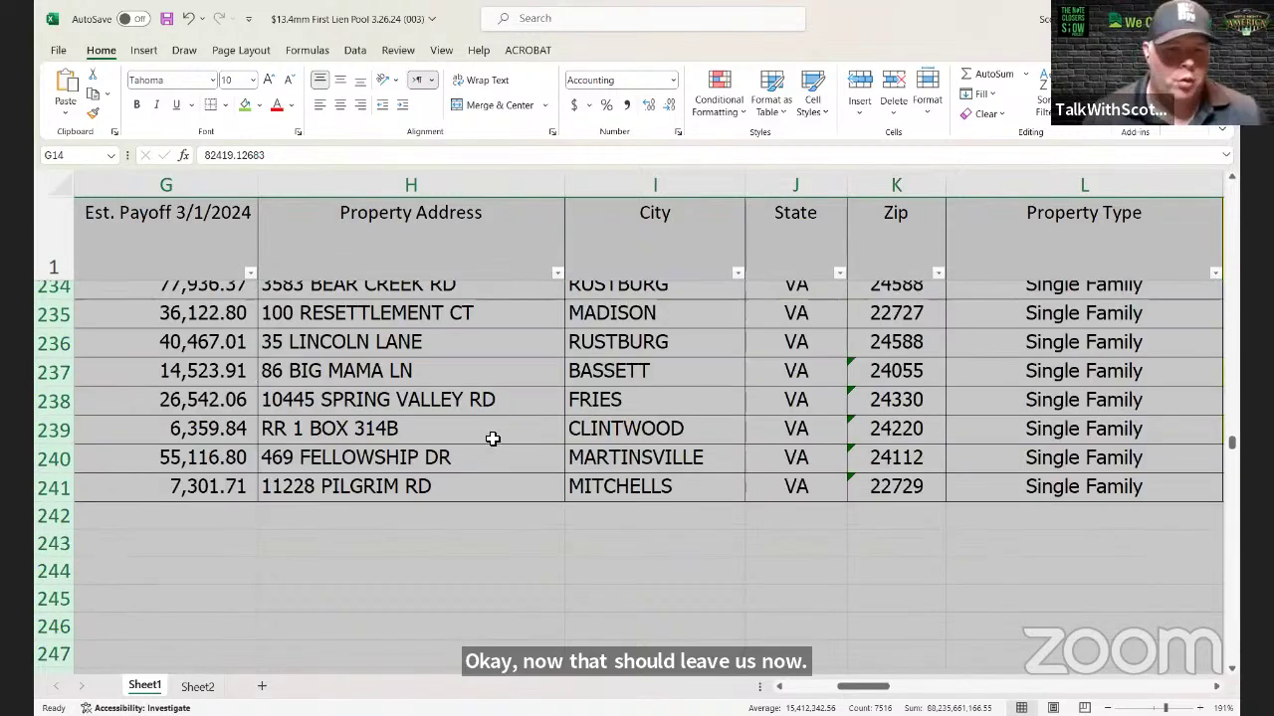
{"action": "scroll", "coordinate": [765, 415], "scroll_direction": "up", "scroll_amount": 8}
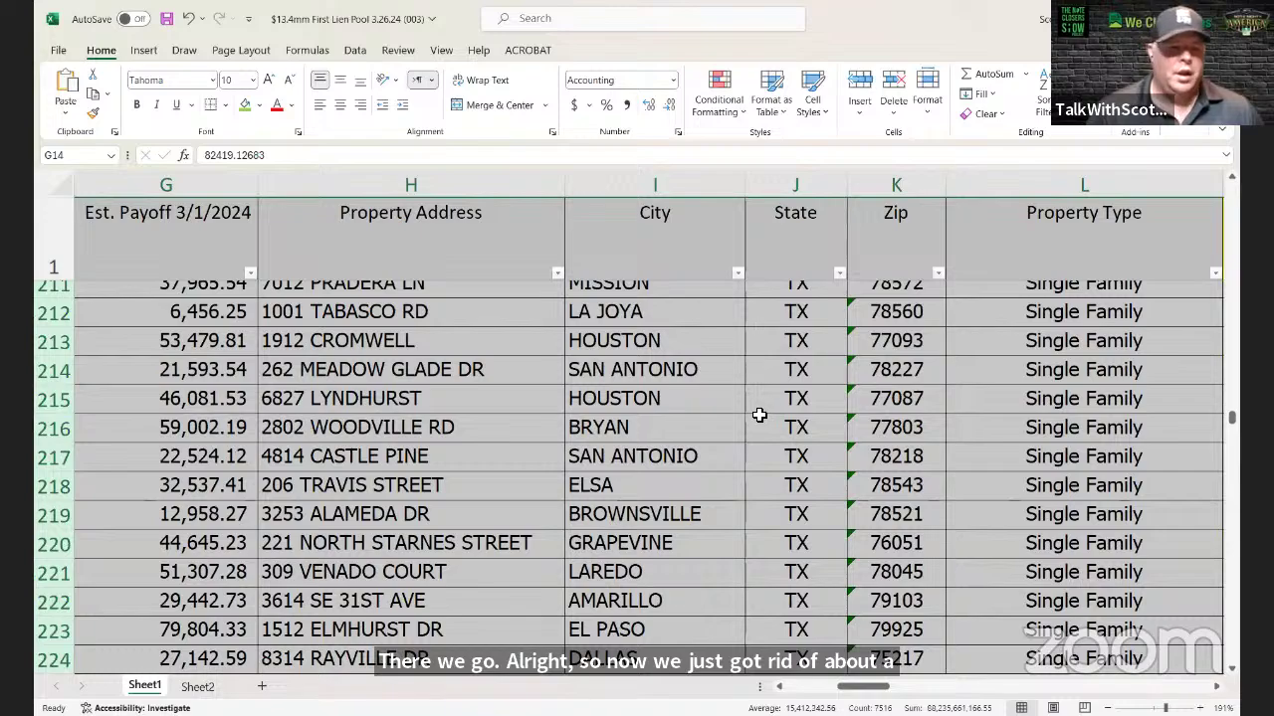
{"action": "scroll", "coordinate": [760, 415], "scroll_direction": "up", "scroll_amount": 20}
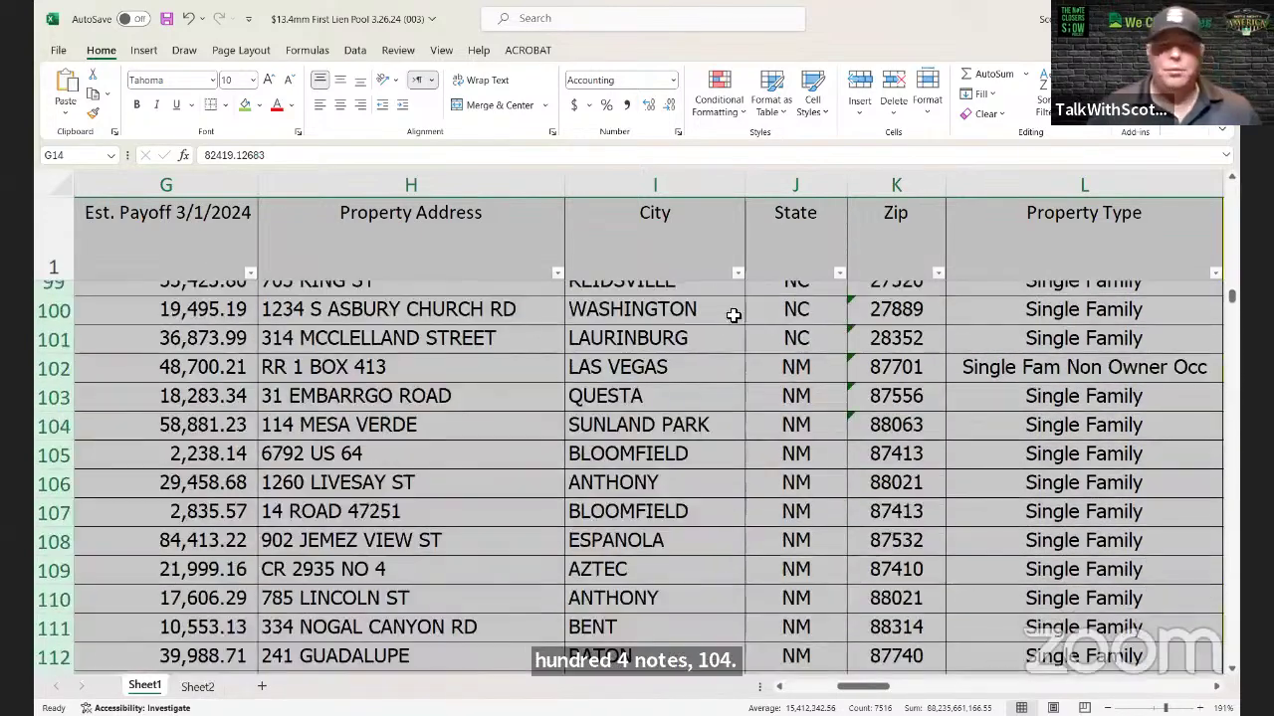
{"action": "scroll", "coordinate": [727, 271], "scroll_direction": "up", "scroll_amount": 20}
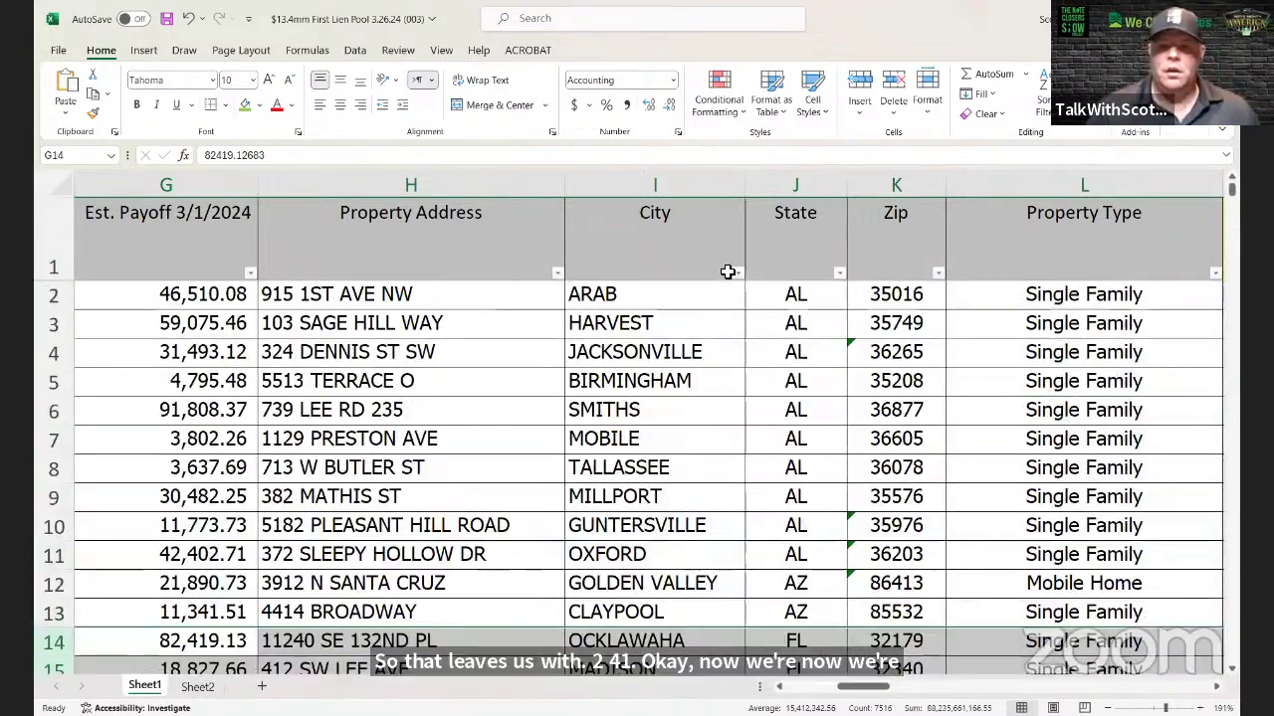
{"action": "left_click", "coordinate": [665, 410]}
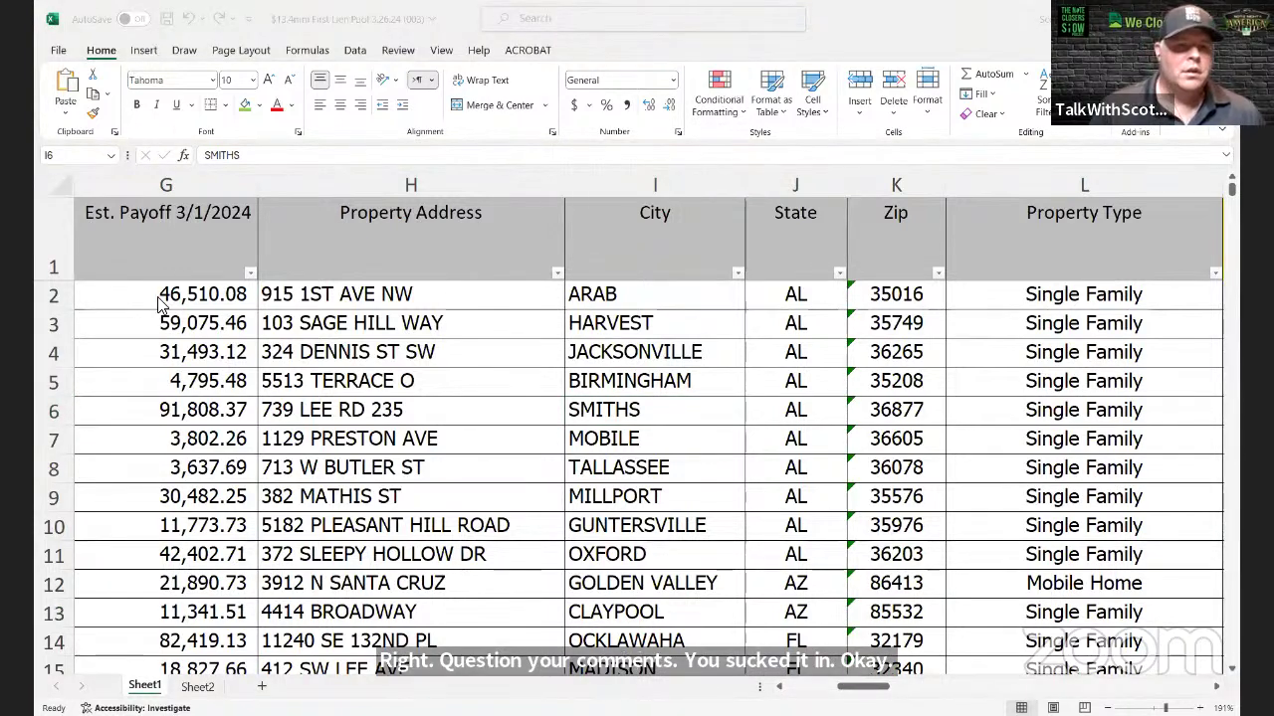
{"action": "left_click", "coordinate": [166, 19]}
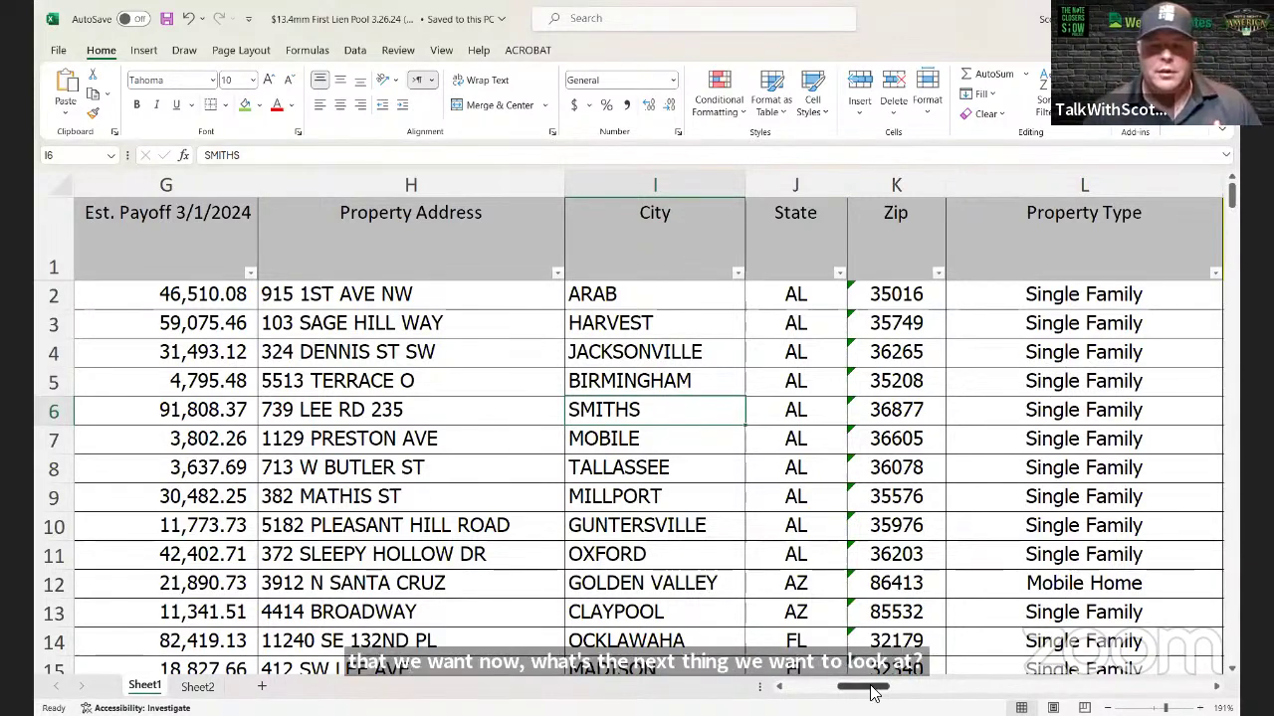
Step: In the Current PI filter, deselect everything and include only the payments from 85.68 through $125.95
{"action": "left_click_drag", "start_coordinate": [876, 689], "coordinate": [957, 690]}
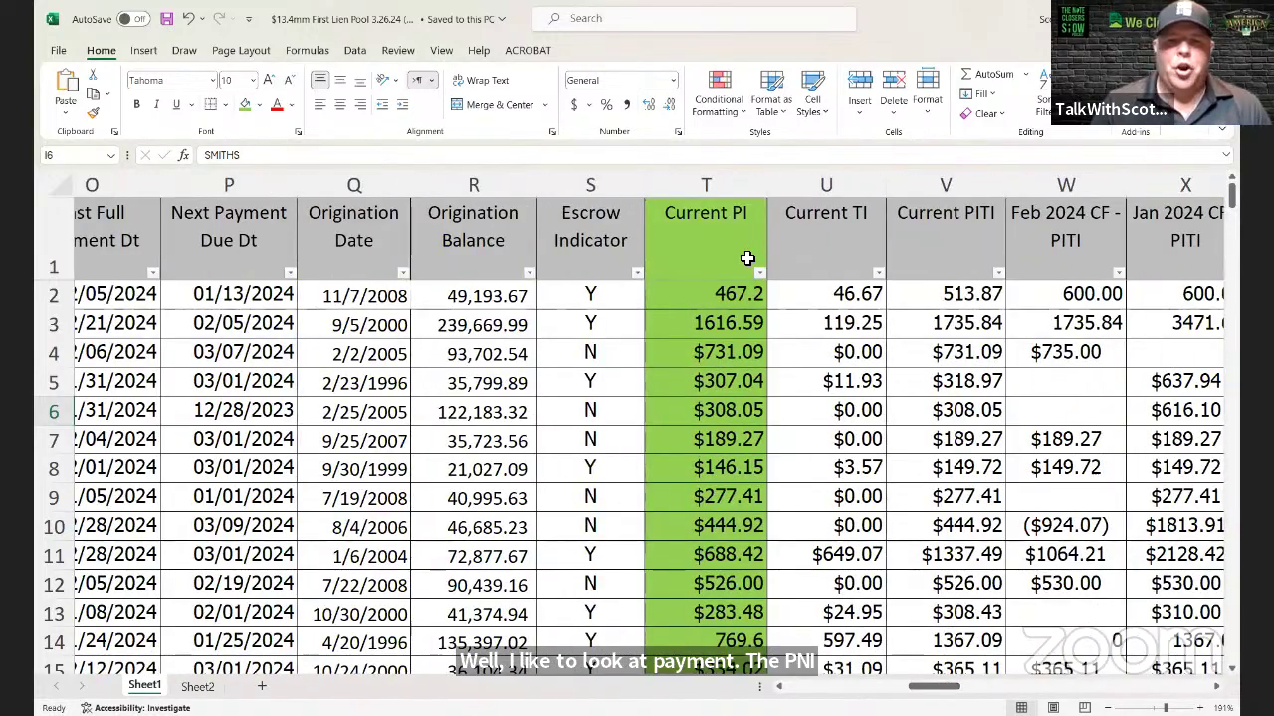
{"action": "left_click", "coordinate": [745, 252]}
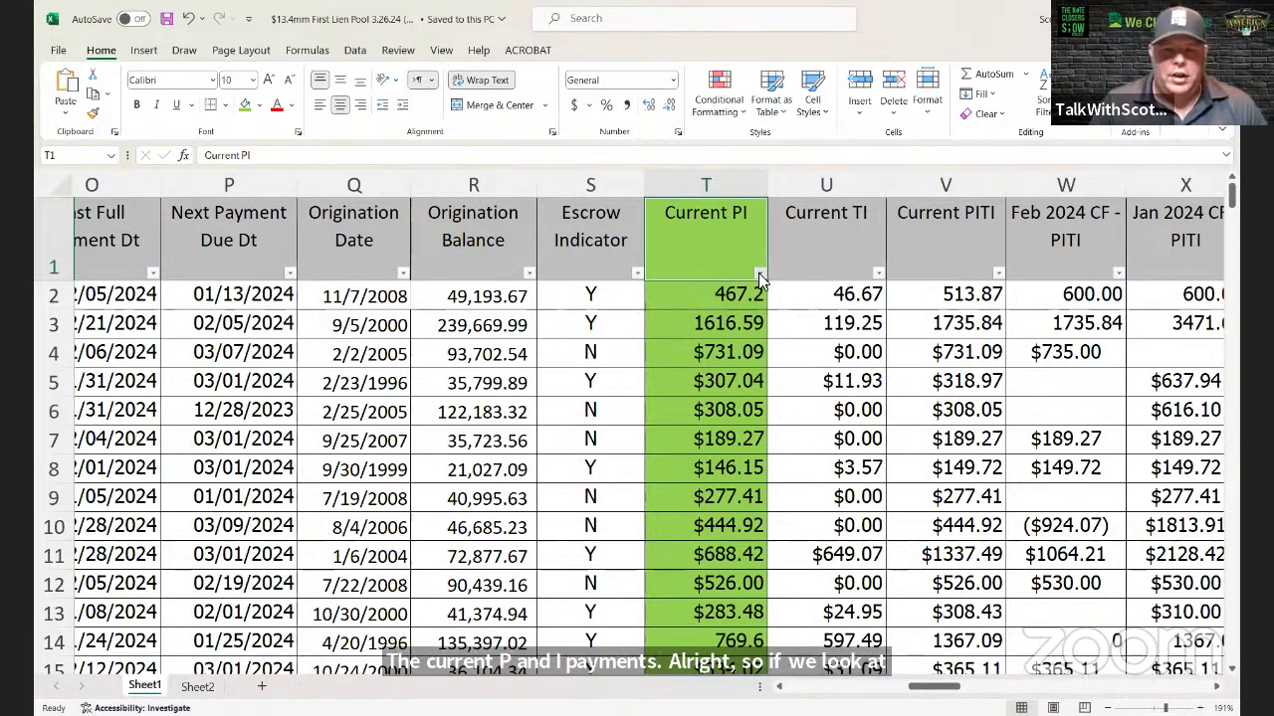
{"action": "left_click", "coordinate": [760, 274]}
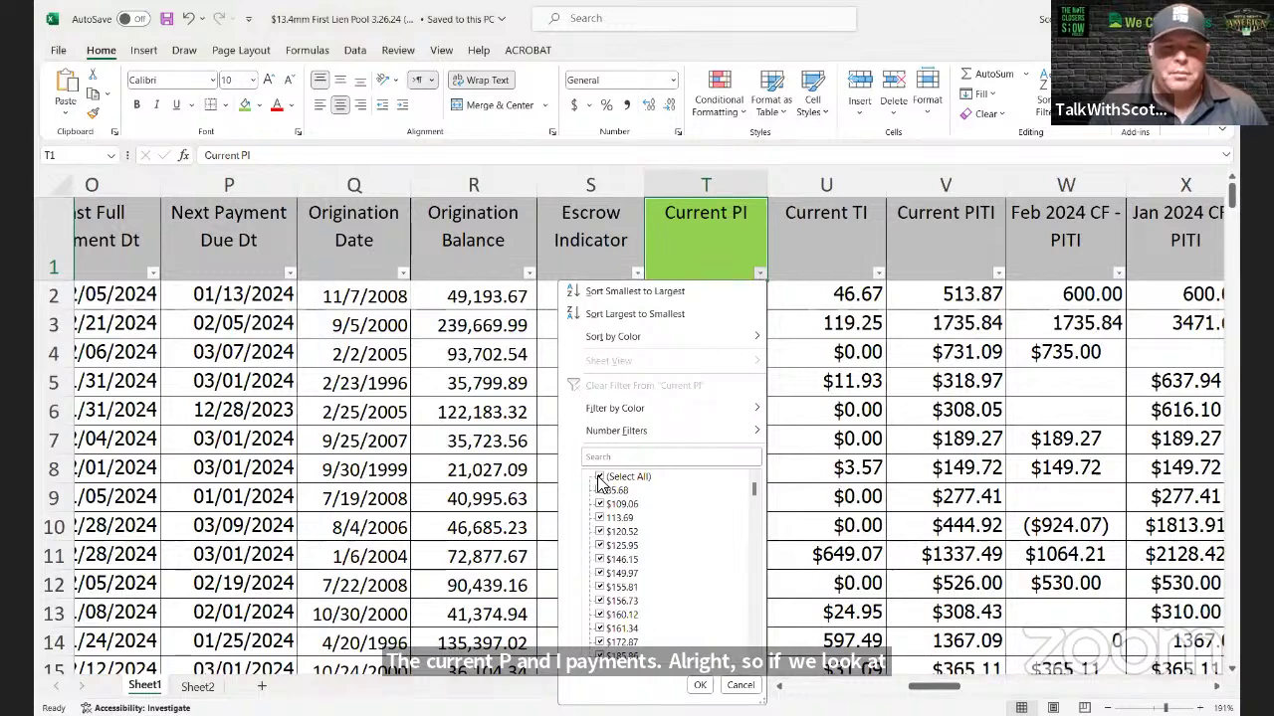
{"action": "left_click", "coordinate": [599, 478]}
{"action": "left_click", "coordinate": [599, 490]}
{"action": "left_click", "coordinate": [600, 504]}
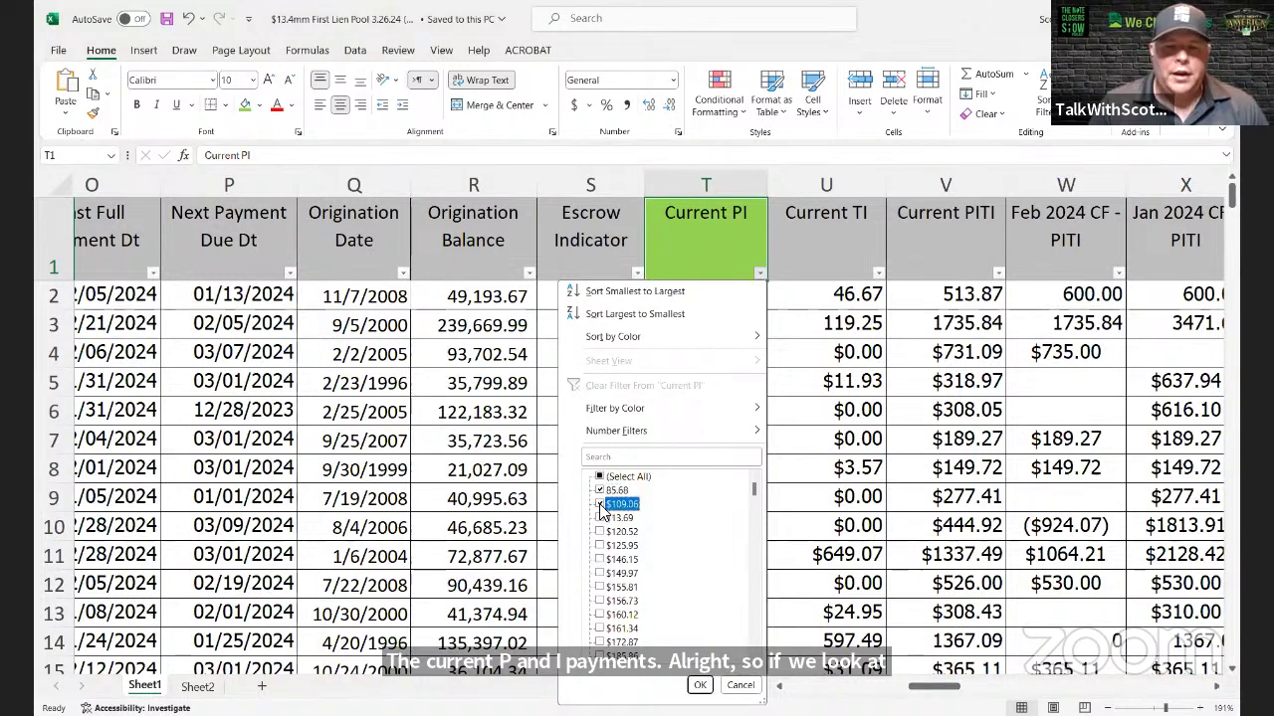
{"action": "left_click", "coordinate": [599, 518]}
{"action": "left_click", "coordinate": [599, 533]}
{"action": "left_click", "coordinate": [599, 547]}
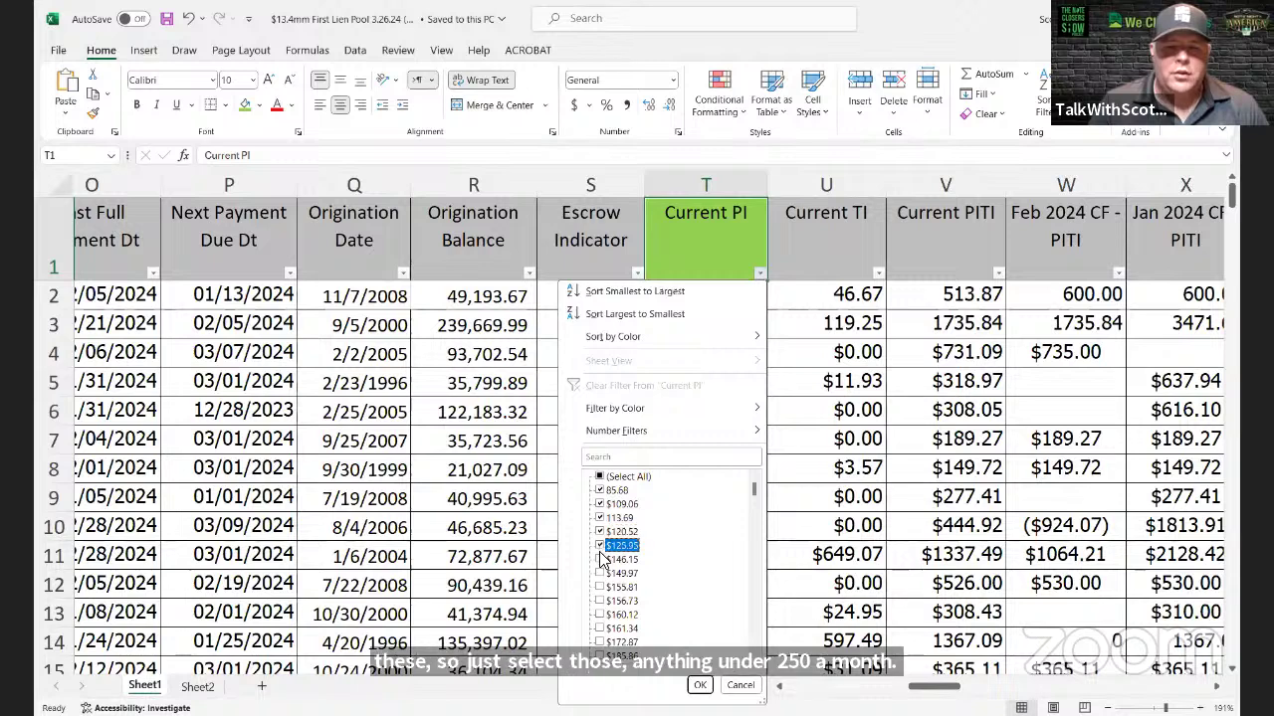
Step: Add the payments from $146.15 through $172.87 to the Current PI filter's included values
{"action": "left_click", "coordinate": [599, 560]}
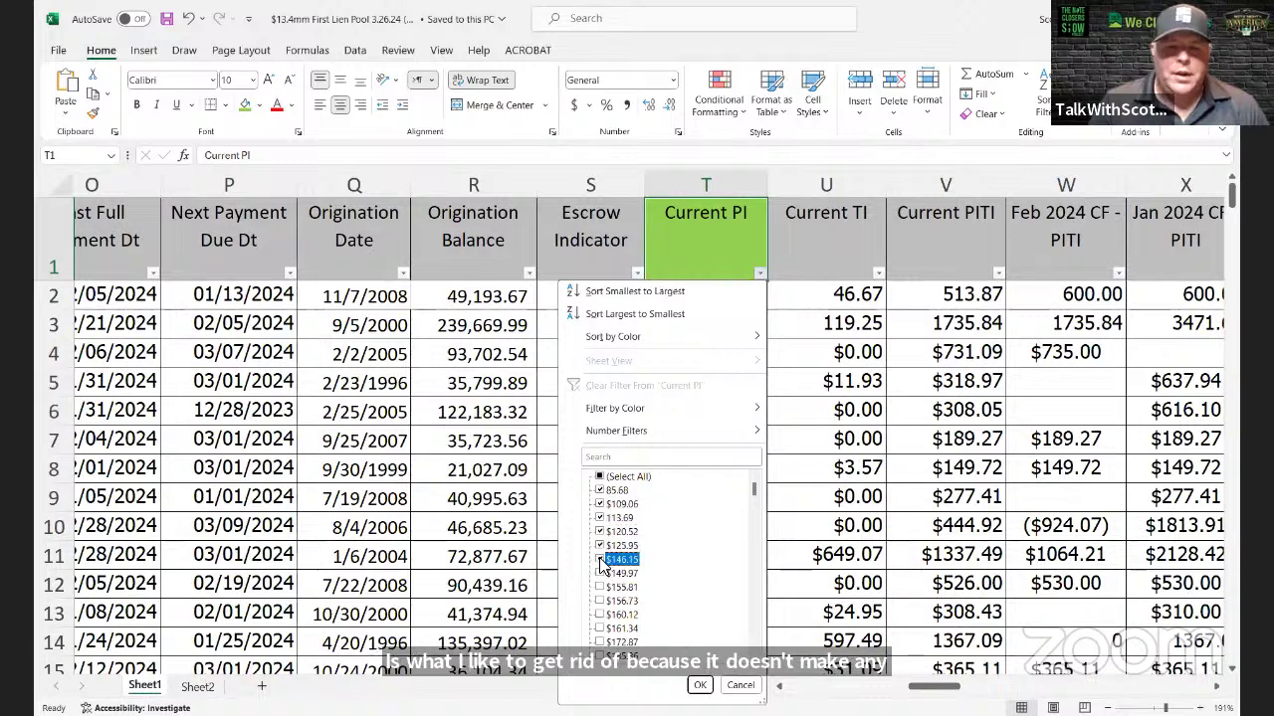
{"action": "left_click", "coordinate": [599, 574]}
{"action": "left_click", "coordinate": [599, 588]}
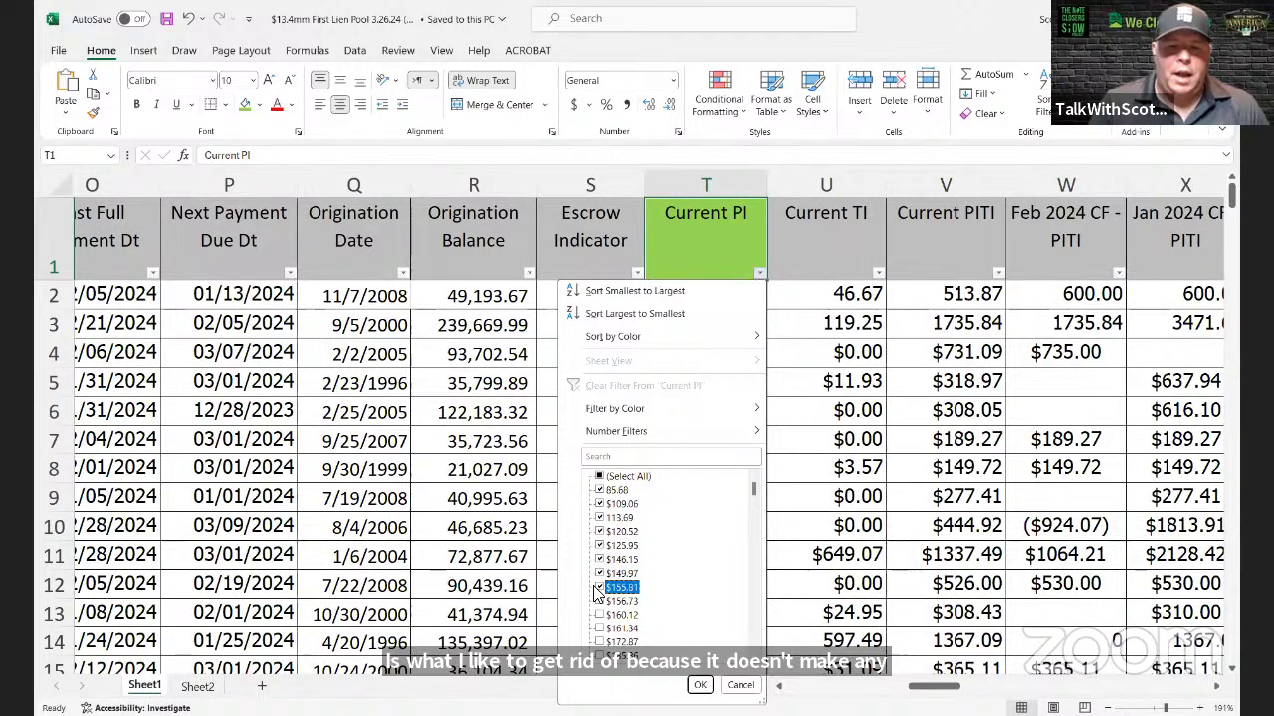
{"action": "left_click", "coordinate": [599, 602]}
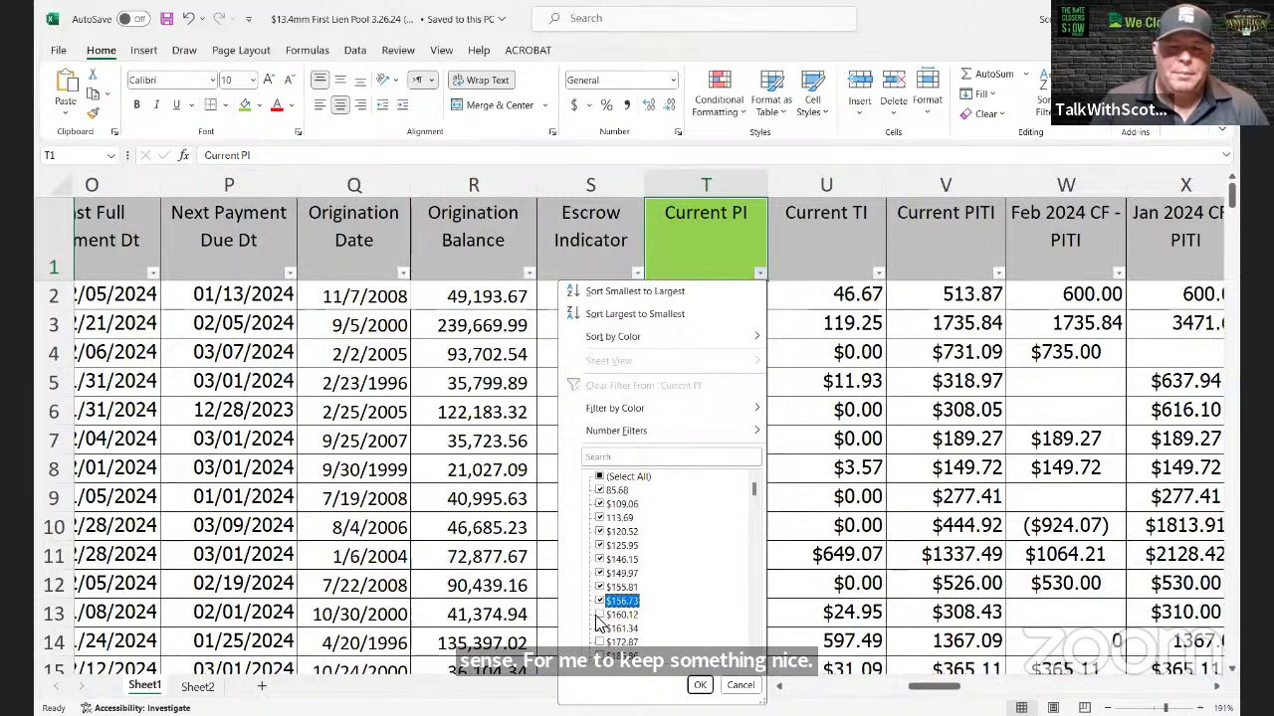
{"action": "left_click", "coordinate": [599, 616]}
{"action": "left_click", "coordinate": [599, 630]}
{"action": "left_click", "coordinate": [599, 643]}
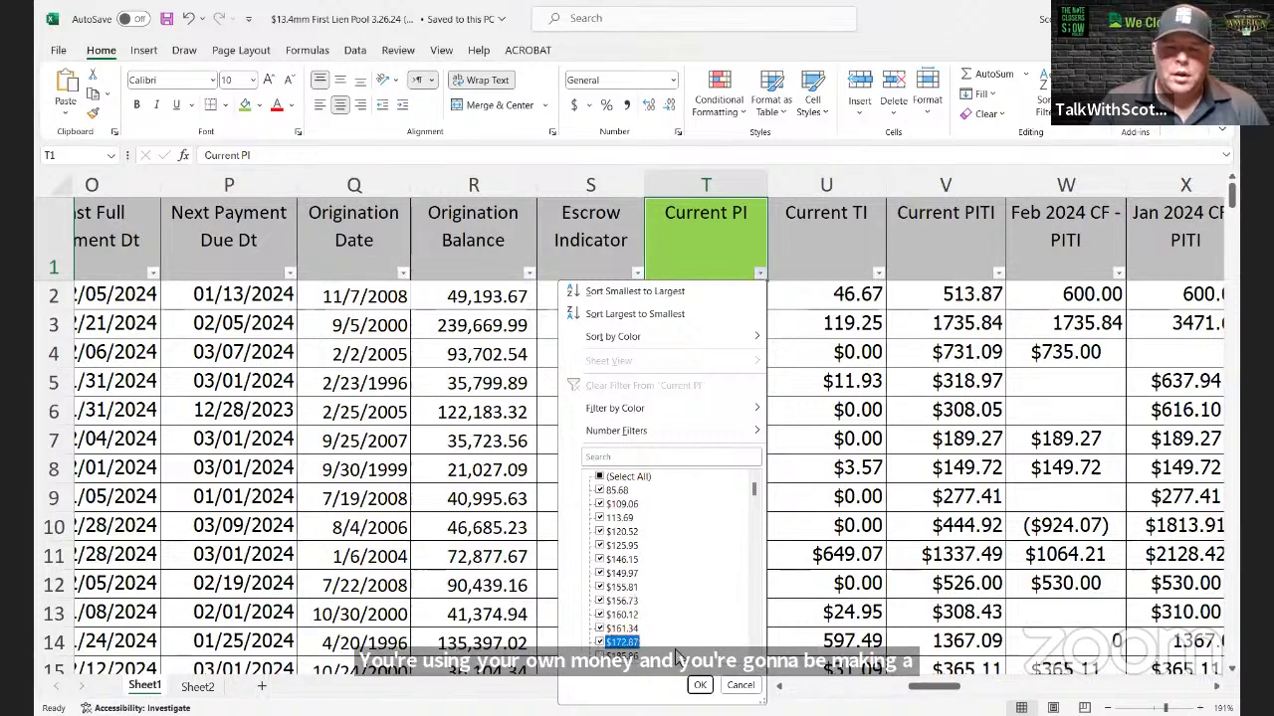
Step: Include the payments from $185.86 through $198.85 in the Current PI filter as well
{"action": "scroll", "coordinate": [637, 575], "scroll_direction": "down", "scroll_amount": 4}
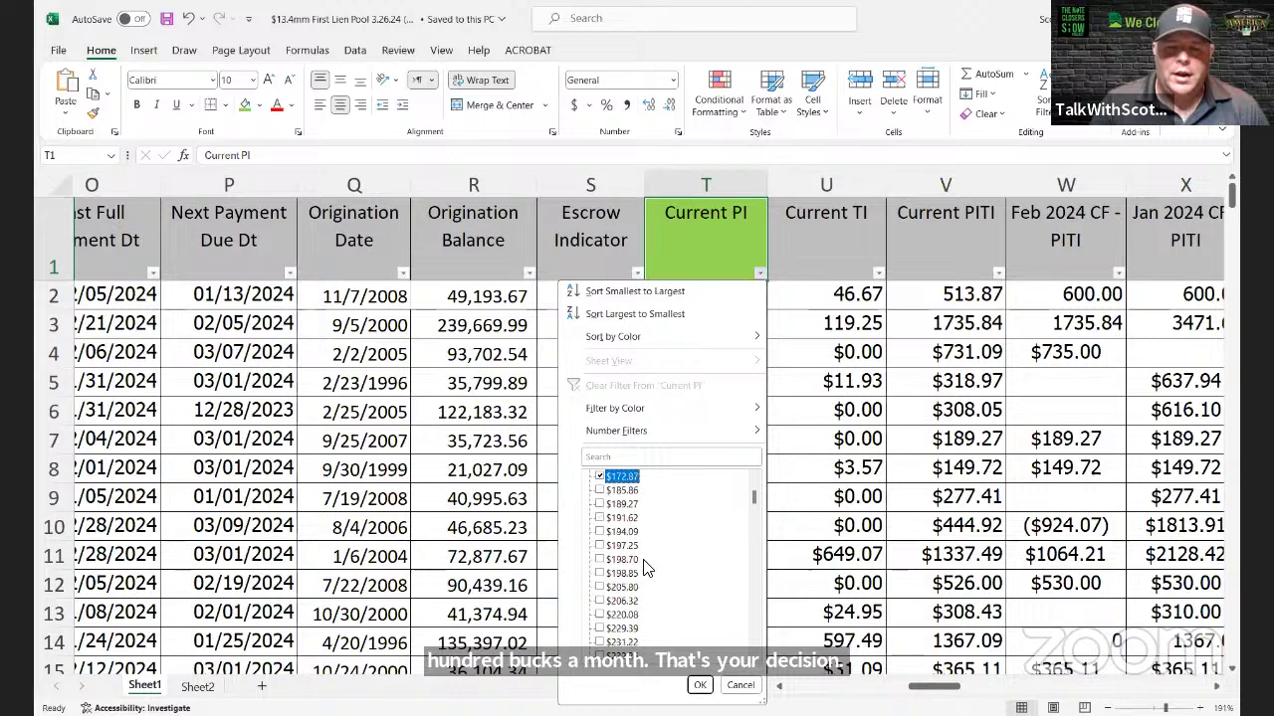
{"action": "left_click", "coordinate": [599, 490]}
{"action": "left_click", "coordinate": [599, 505]}
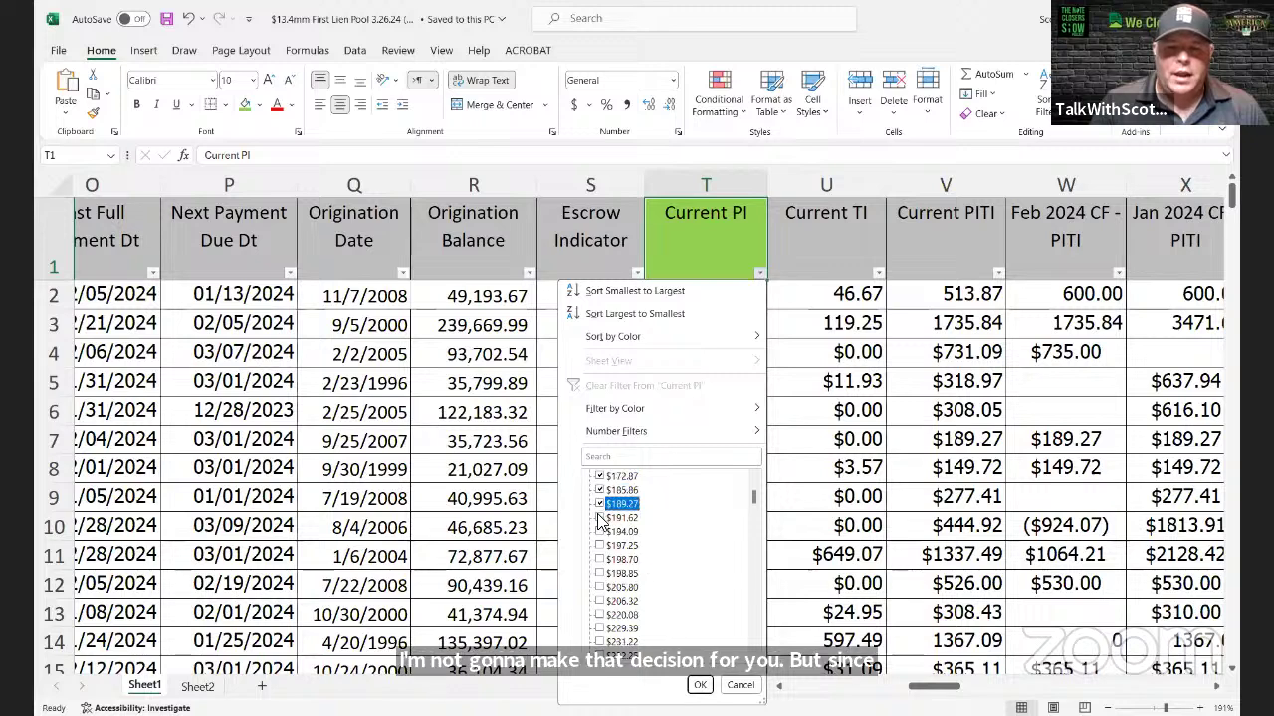
{"action": "left_click", "coordinate": [599, 519]}
{"action": "left_click", "coordinate": [599, 532]}
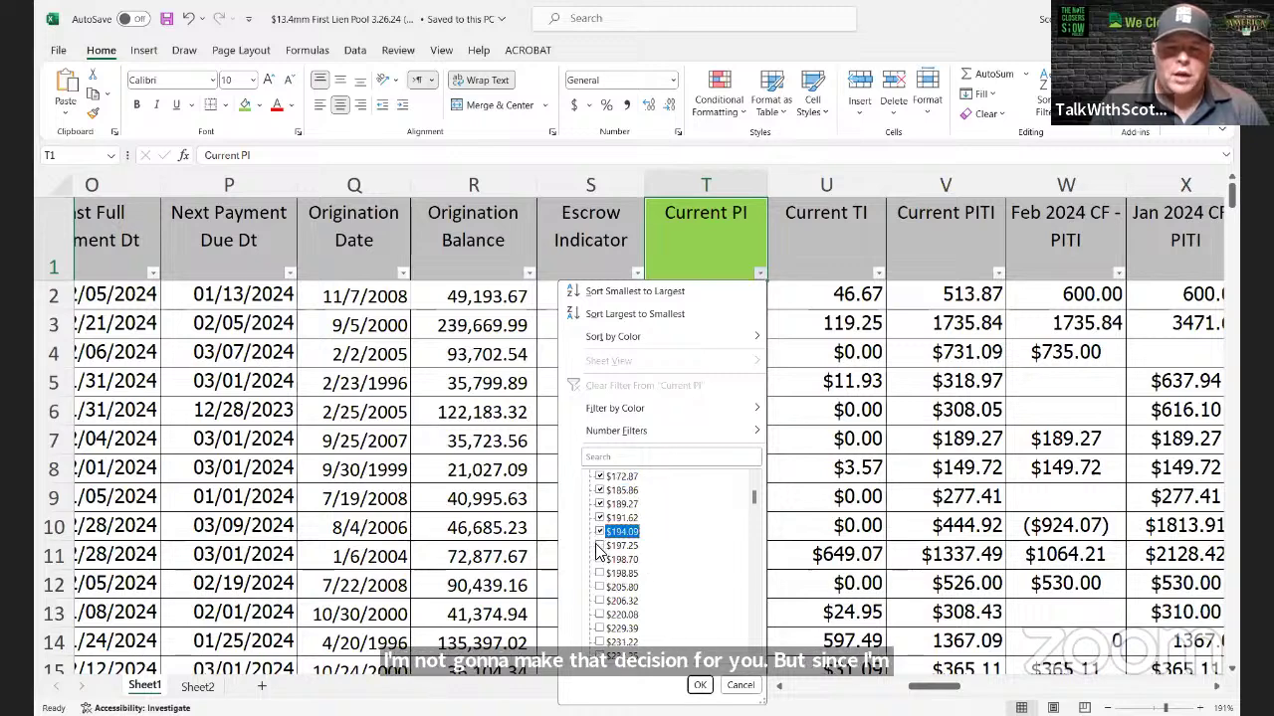
{"action": "left_click", "coordinate": [599, 546]}
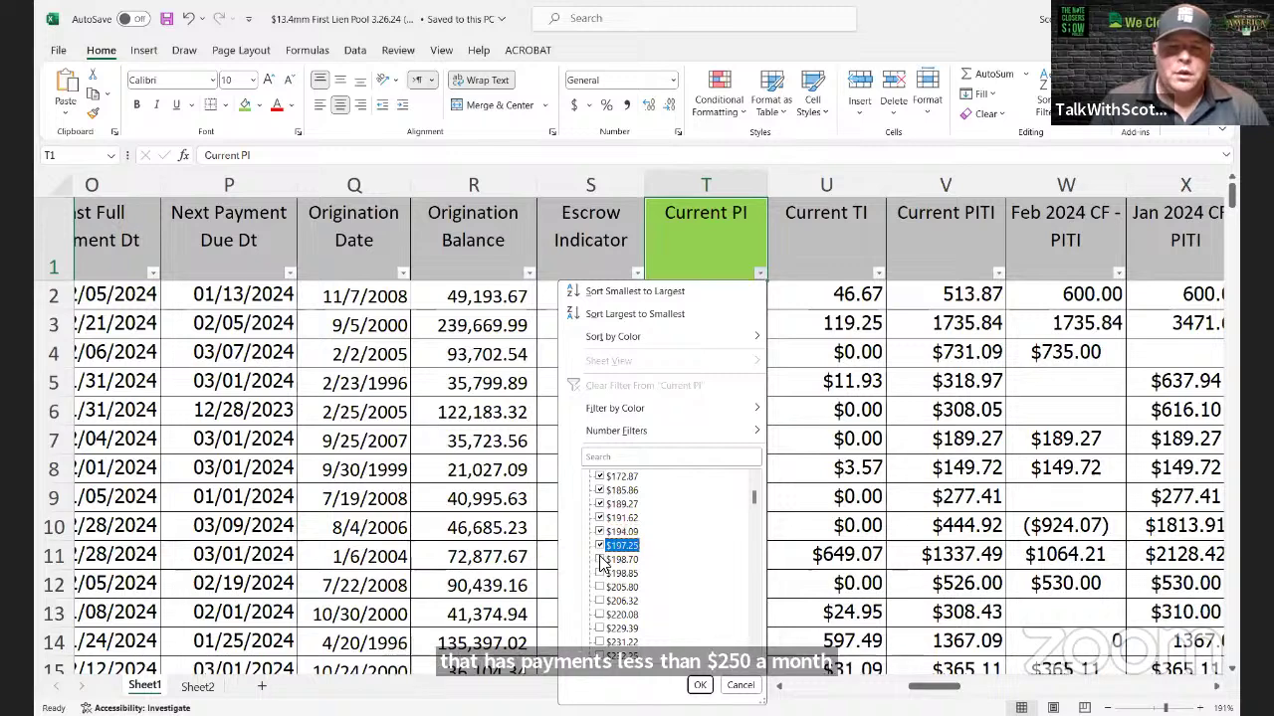
{"action": "left_click", "coordinate": [599, 561]}
{"action": "left_click", "coordinate": [599, 575]}
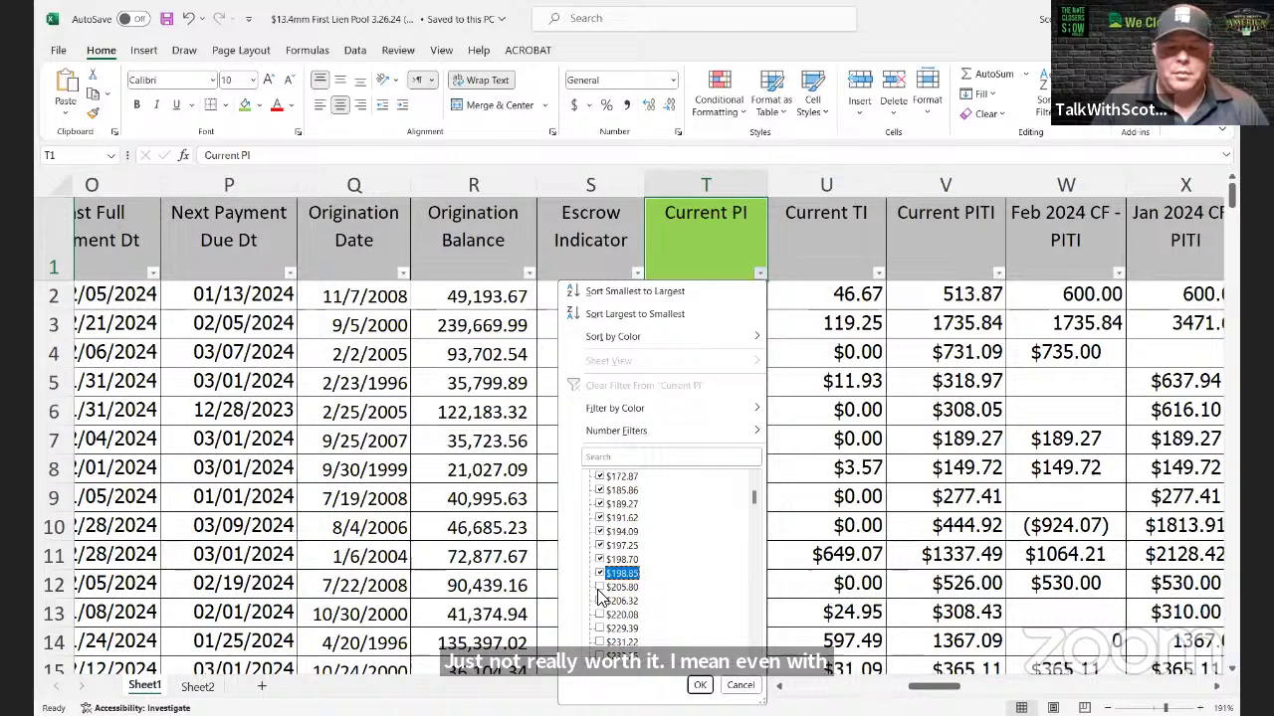
Step: Add the payments from $205.80 through $232.25 to the Current PI filter's included values
{"action": "left_click", "coordinate": [600, 588]}
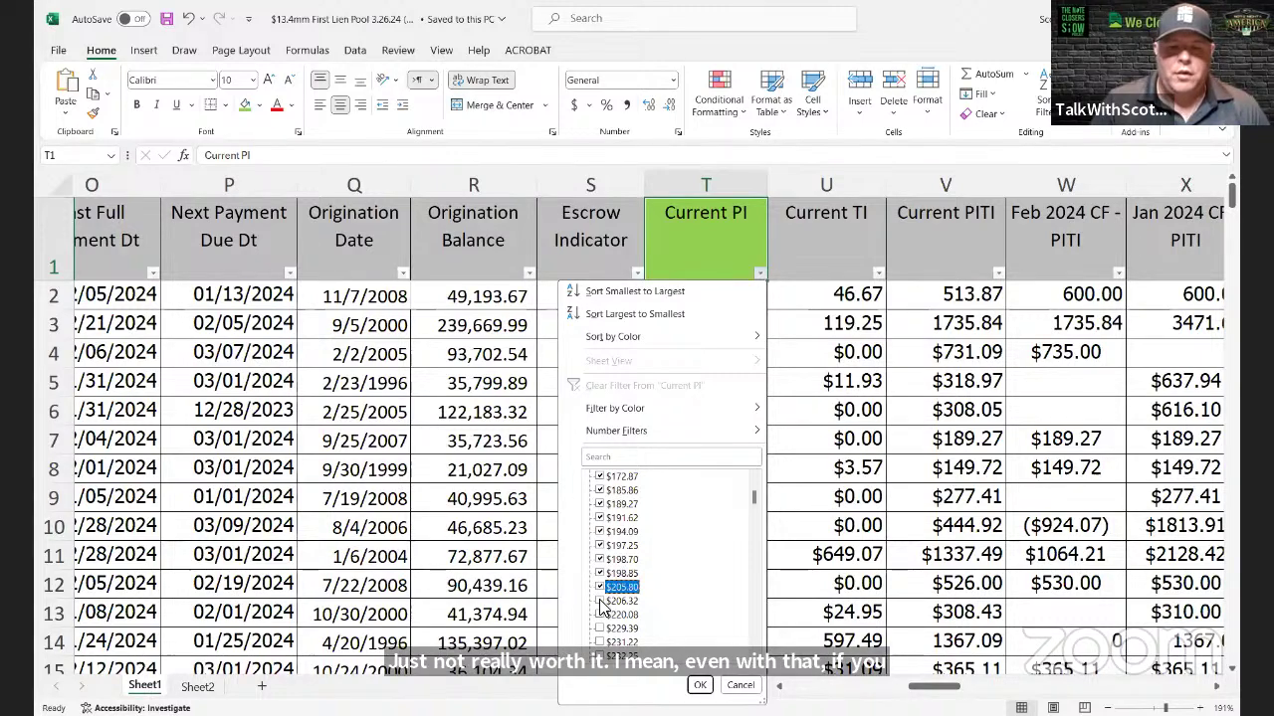
{"action": "left_click", "coordinate": [600, 601]}
{"action": "left_click", "coordinate": [601, 615]}
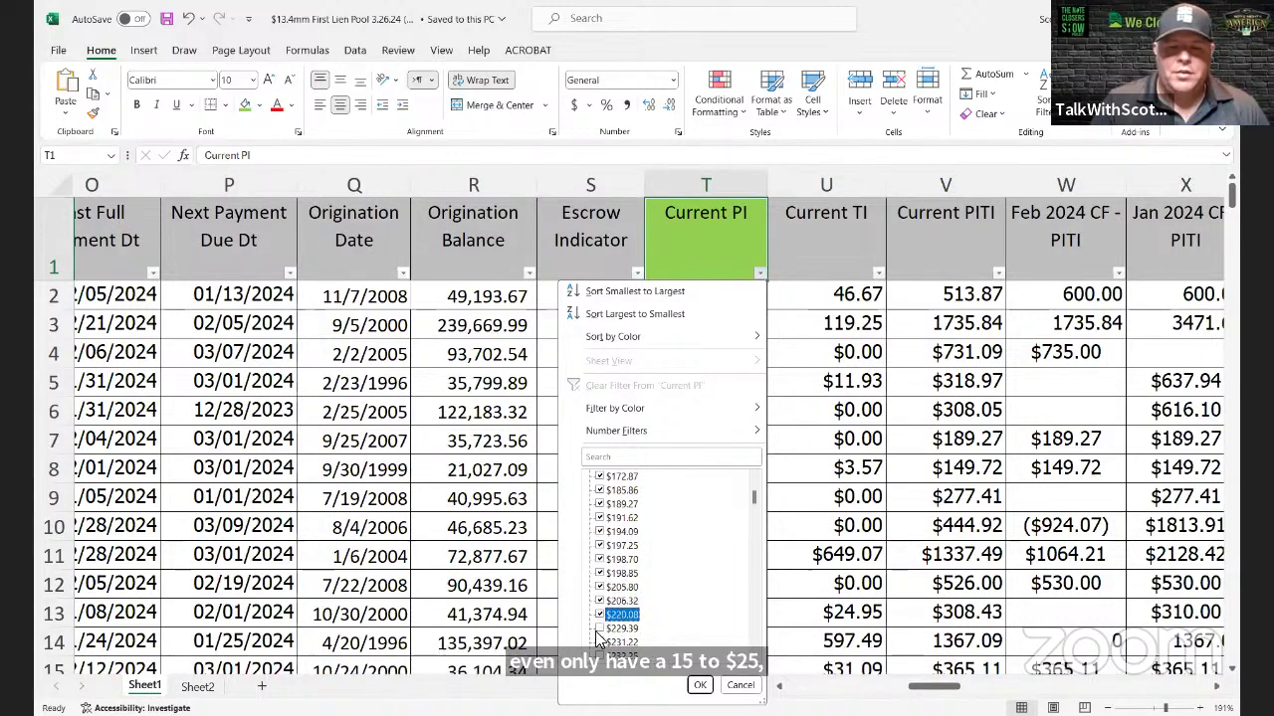
{"action": "left_click", "coordinate": [600, 628]}
{"action": "left_click", "coordinate": [600, 642]}
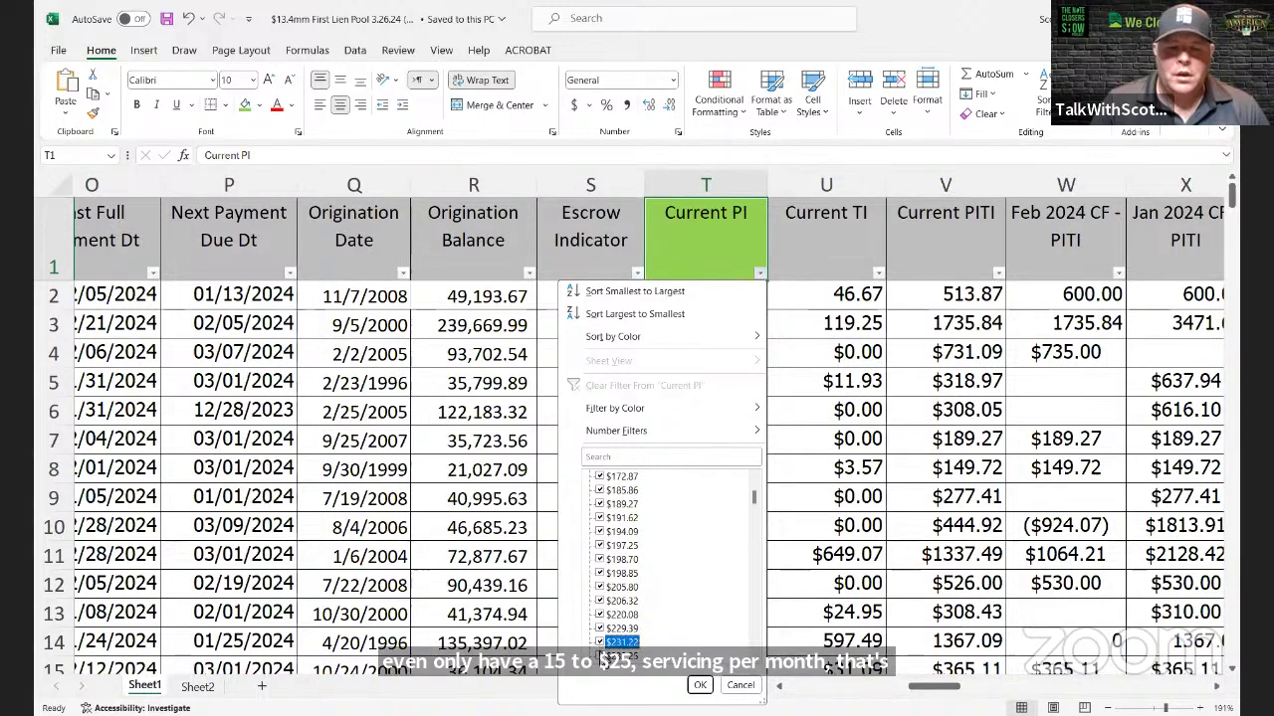
{"action": "left_click", "coordinate": [601, 655]}
Step: Include the payments from $232.35 through $233.94 as well, leave $250.43 excluded, and apply the Current PI filter
{"action": "scroll", "coordinate": [676, 592], "scroll_direction": "down", "scroll_amount": 2}
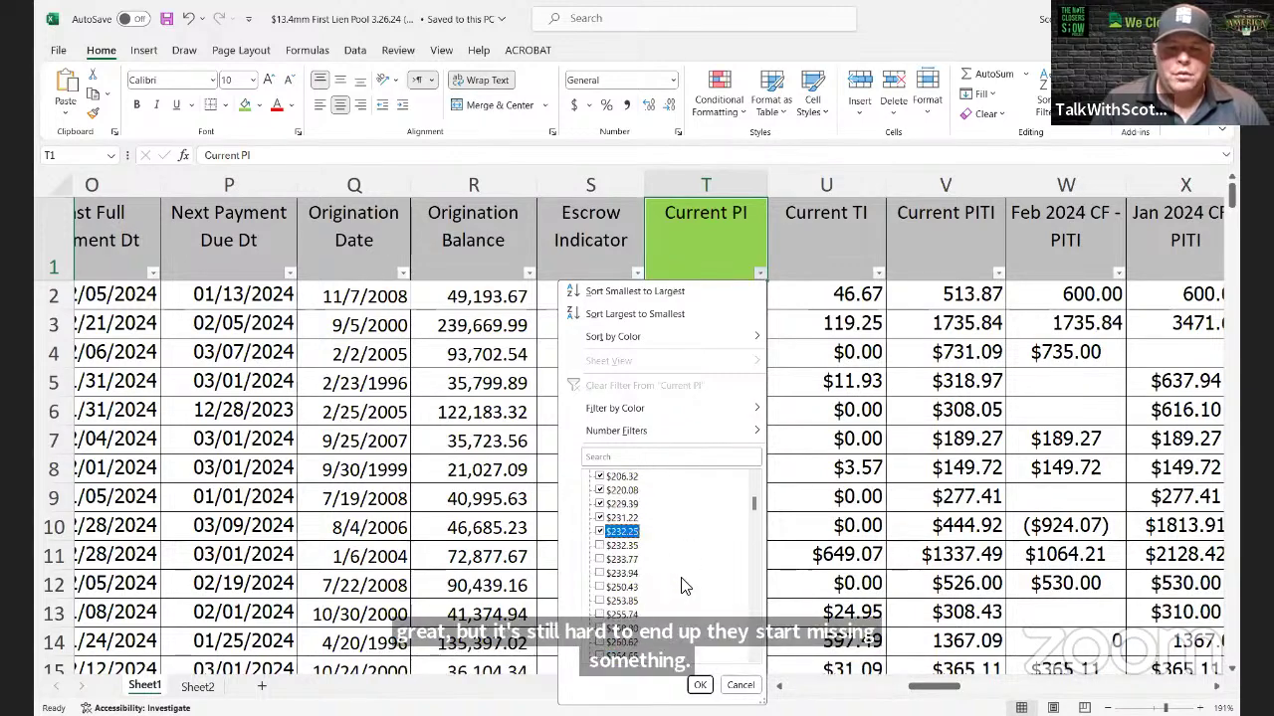
{"action": "left_click", "coordinate": [600, 546]}
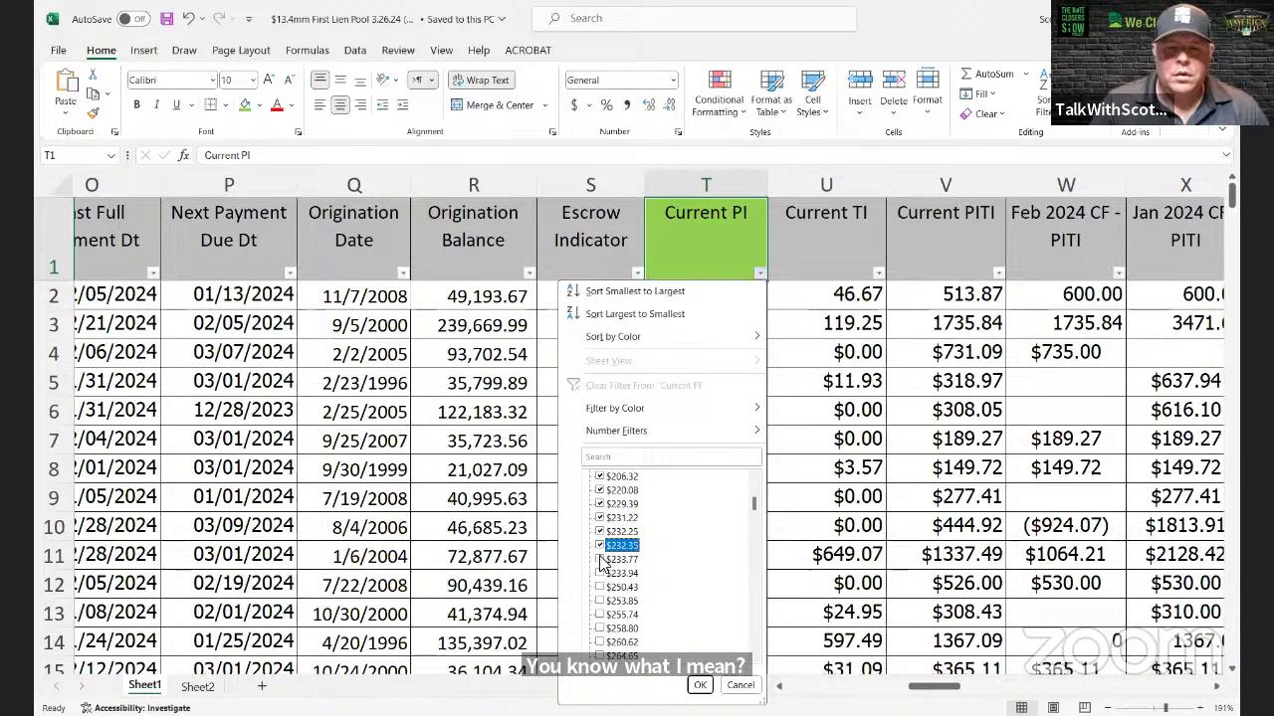
{"action": "left_click", "coordinate": [600, 559]}
{"action": "left_click", "coordinate": [600, 573]}
{"action": "left_click", "coordinate": [600, 587]}
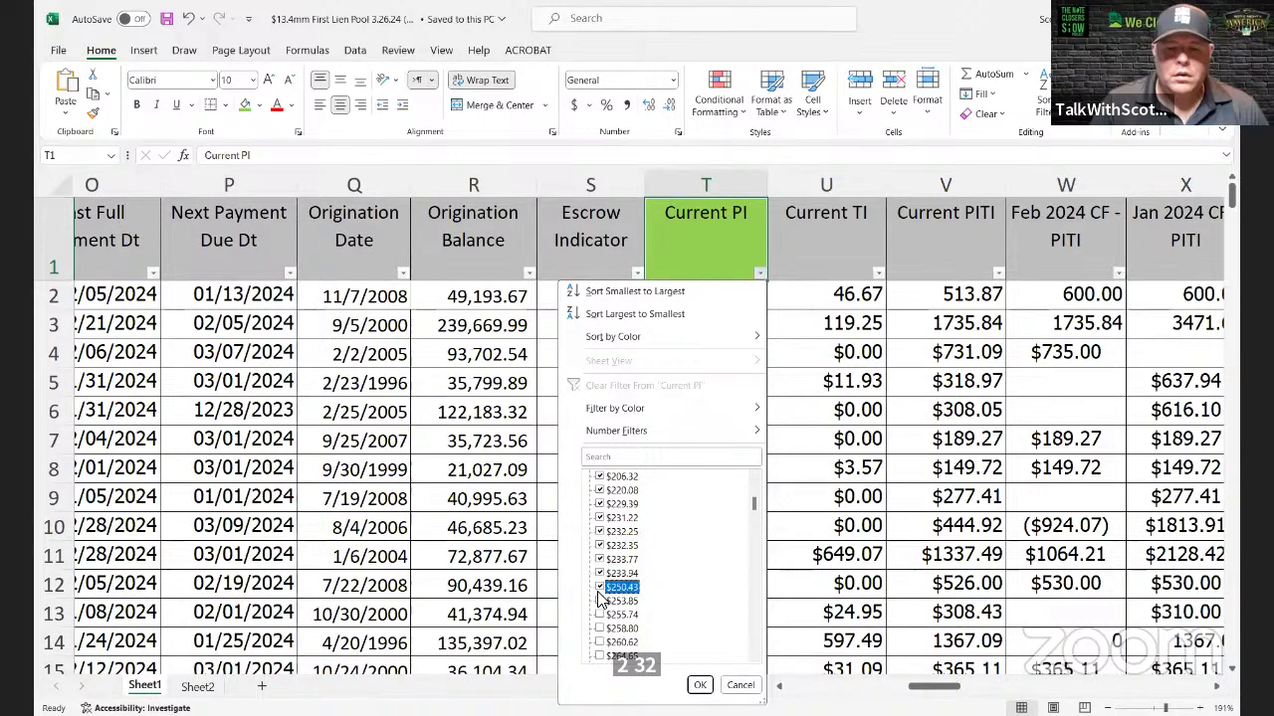
{"action": "left_click", "coordinate": [600, 587]}
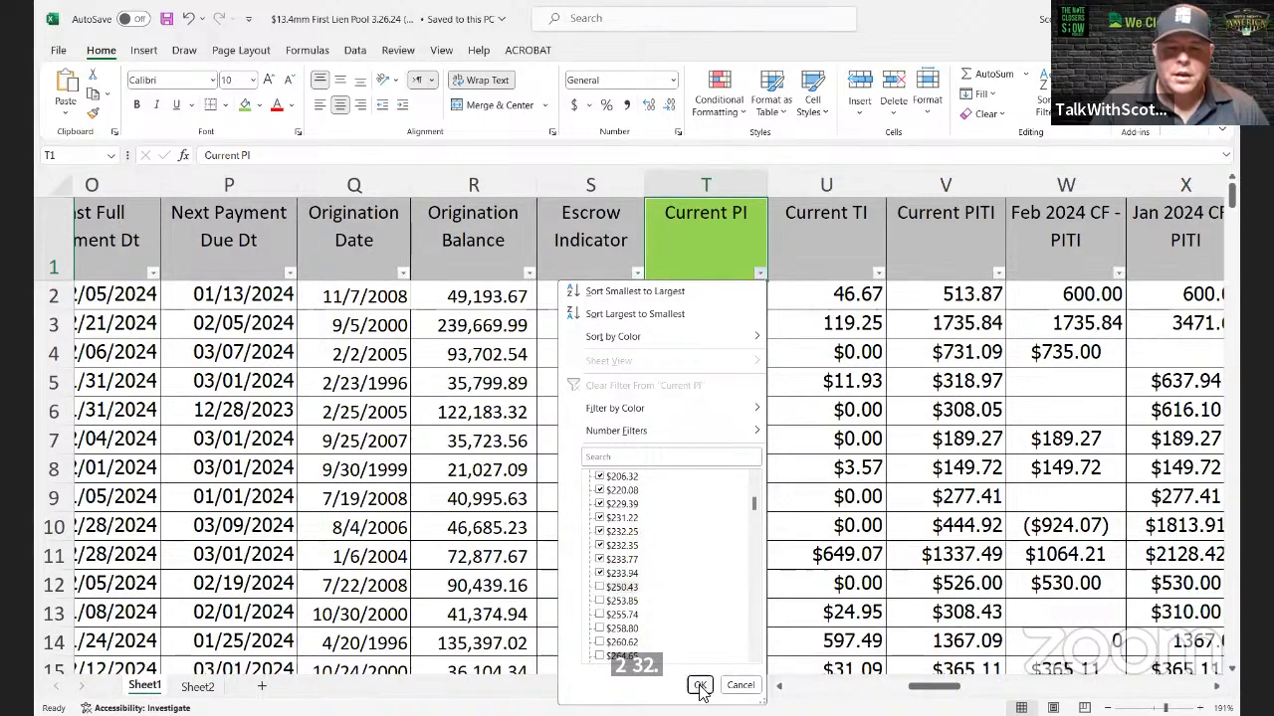
{"action": "left_click", "coordinate": [700, 686]}
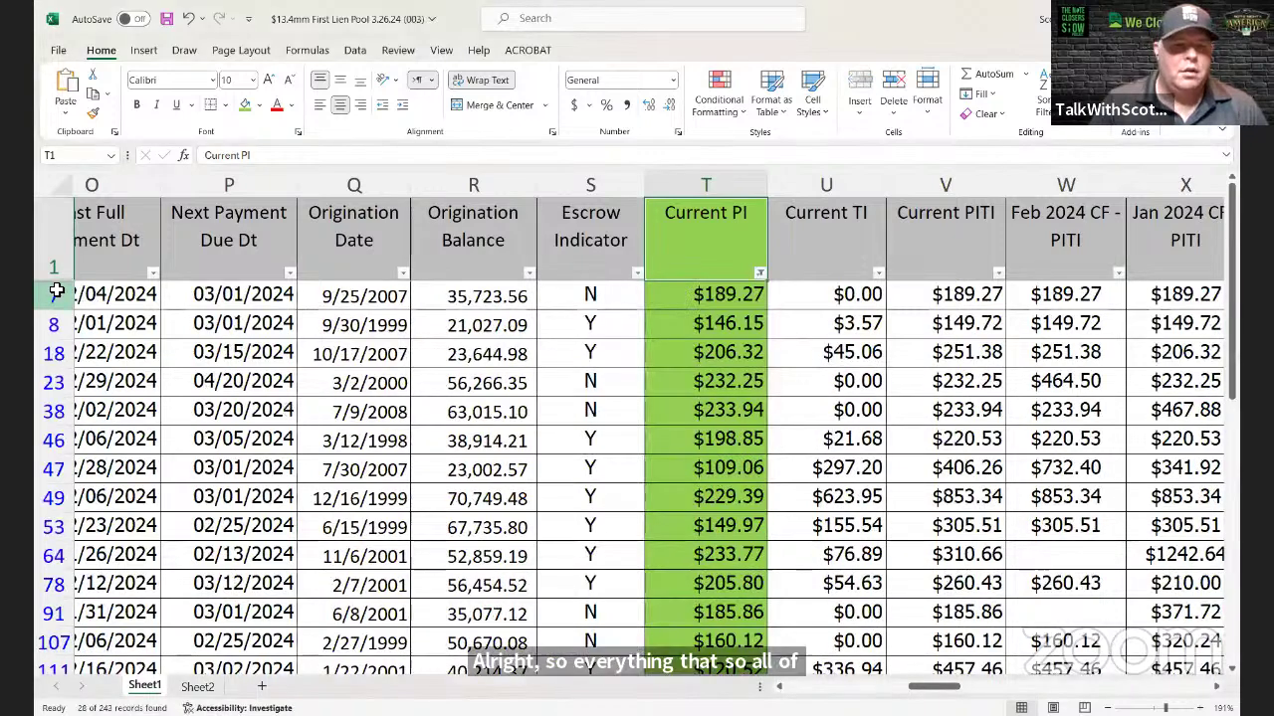
Step: Delete all filtered loan rows with a Current PI under $250, from row 7 through row 241
{"action": "left_click", "coordinate": [58, 291]}
{"action": "left_click_drag", "start_coordinate": [58, 288], "coordinate": [58, 324]}
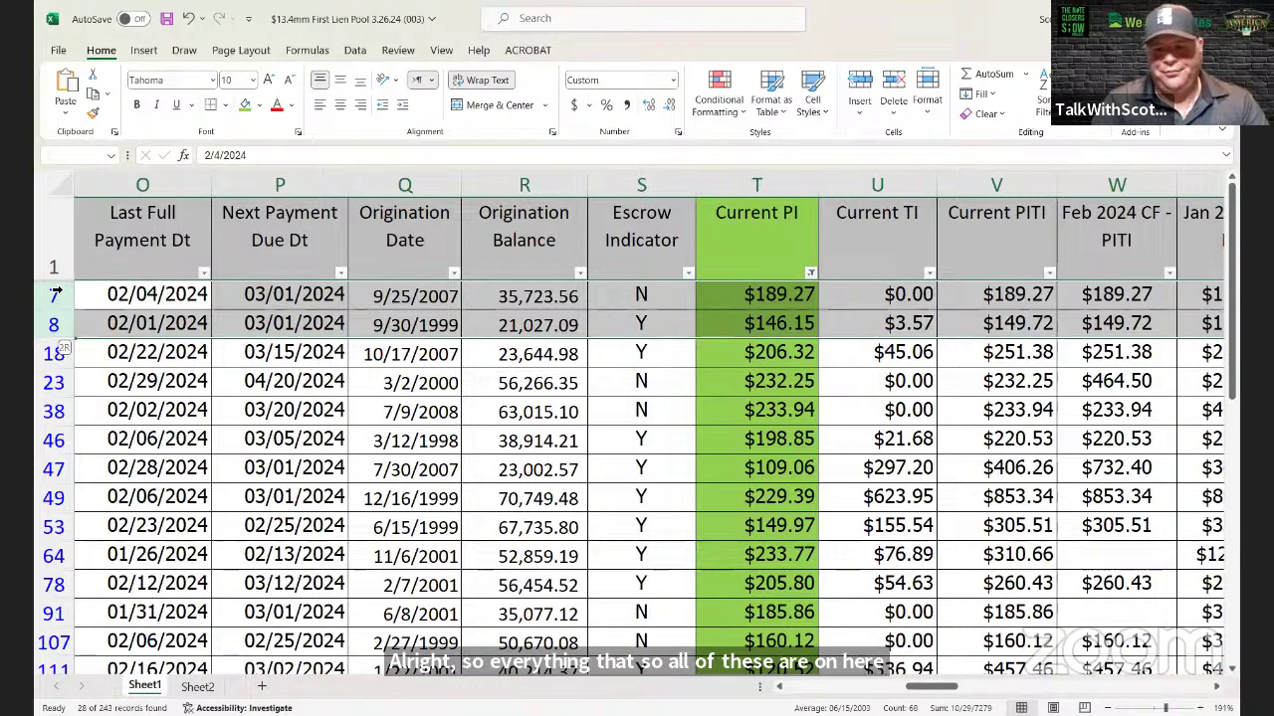
{"action": "key", "text": "ctrl+shift+Down"}
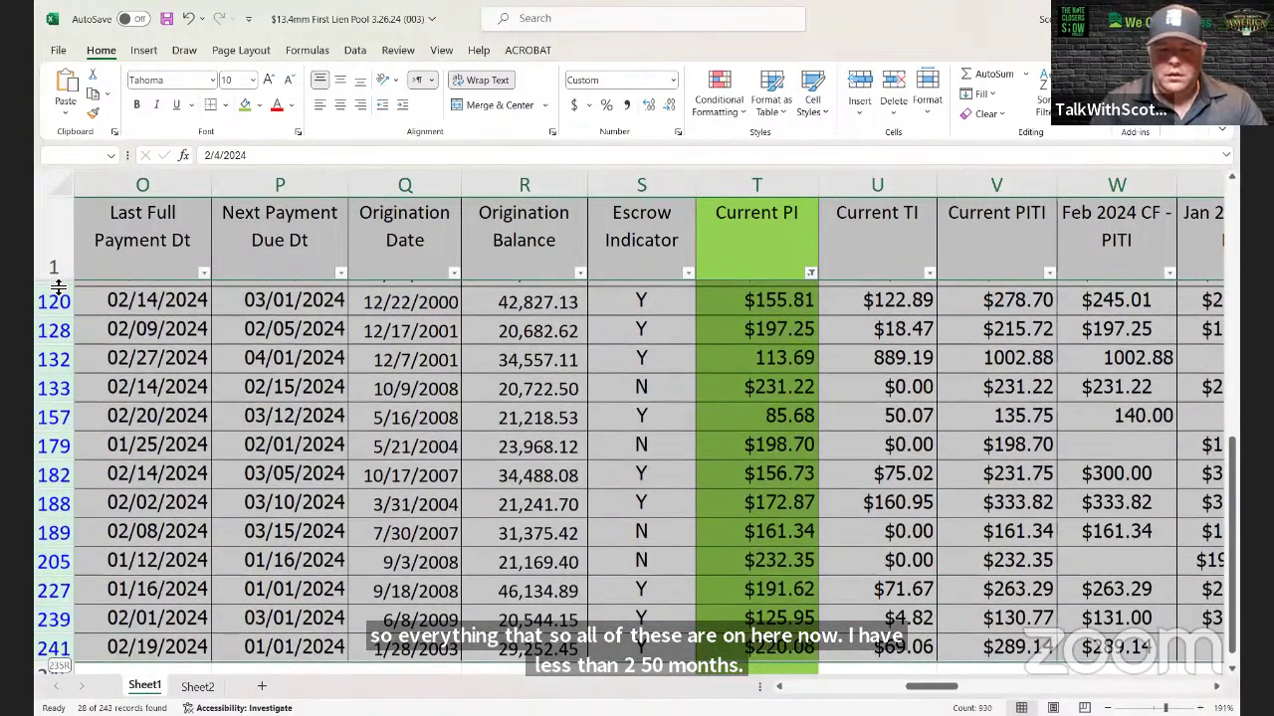
{"action": "scroll", "coordinate": [58, 287], "scroll_direction": "down", "scroll_amount": 1}
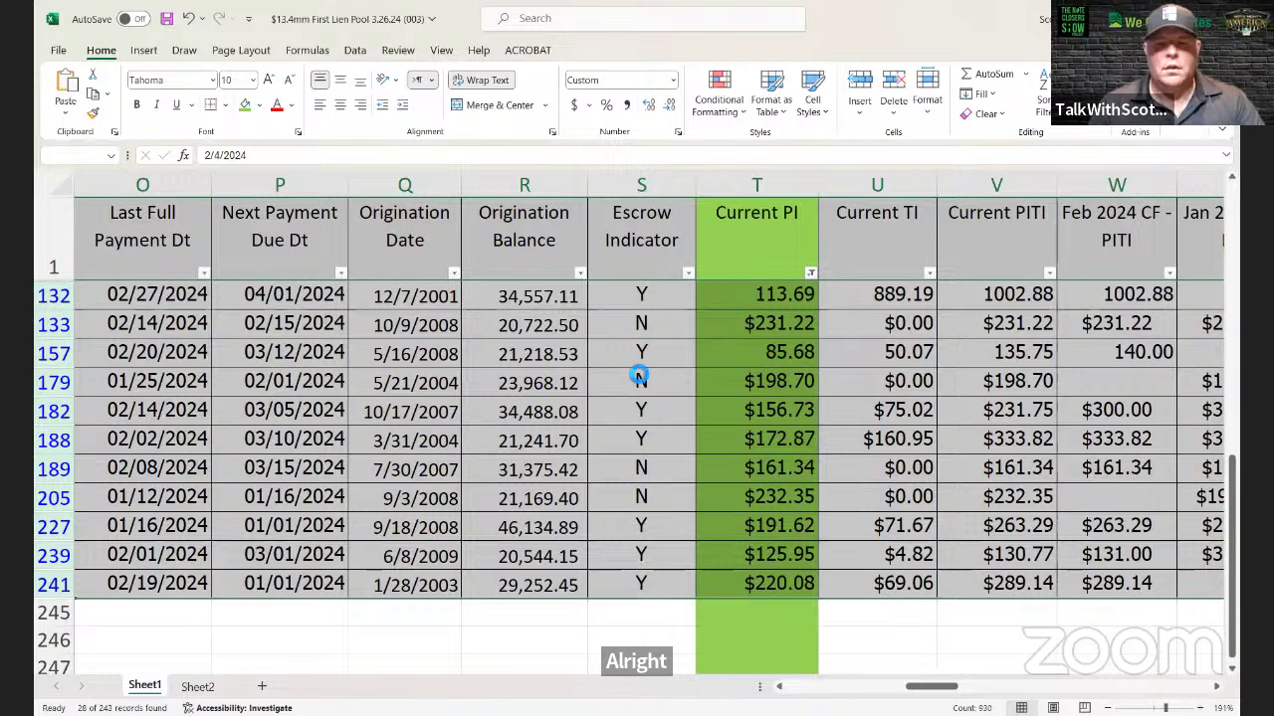
{"action": "key", "text": "ctrl+minus"}
Step: Reselect all remaining values in the Current PI filter to show every remaining loan, and check the payments down the column
{"action": "left_click", "coordinate": [810, 273]}
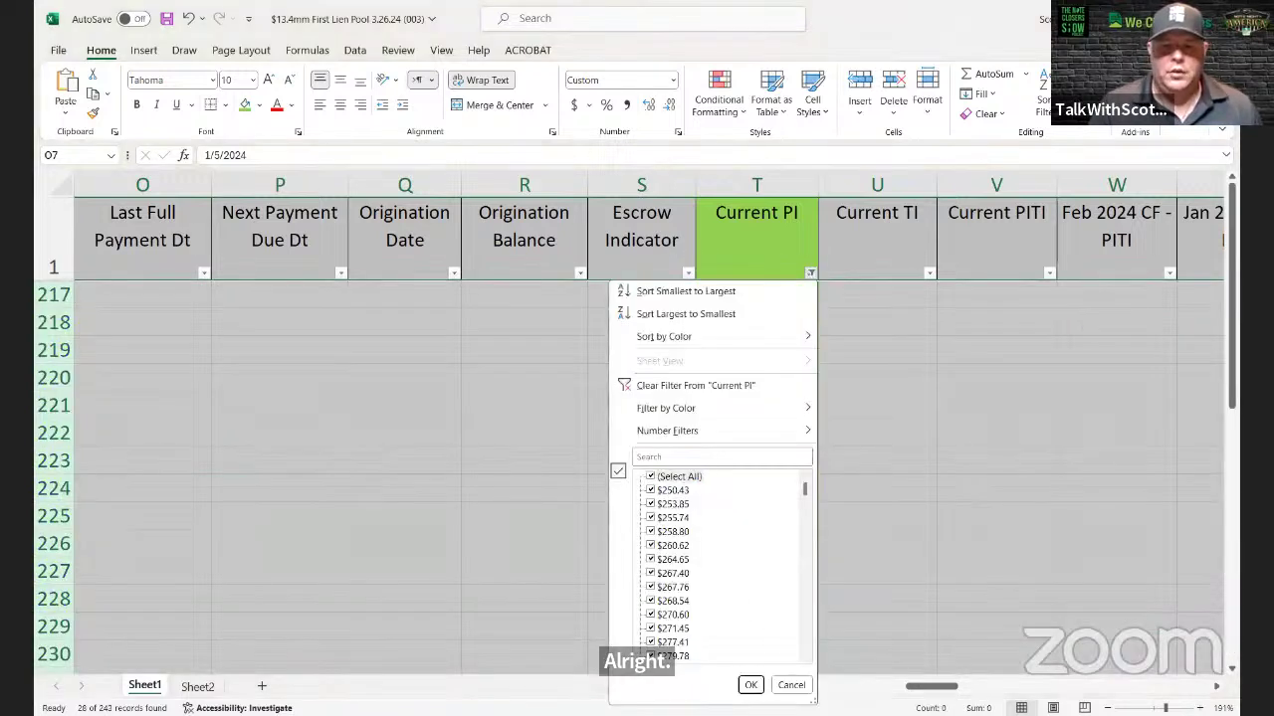
{"action": "left_click", "coordinate": [750, 686]}
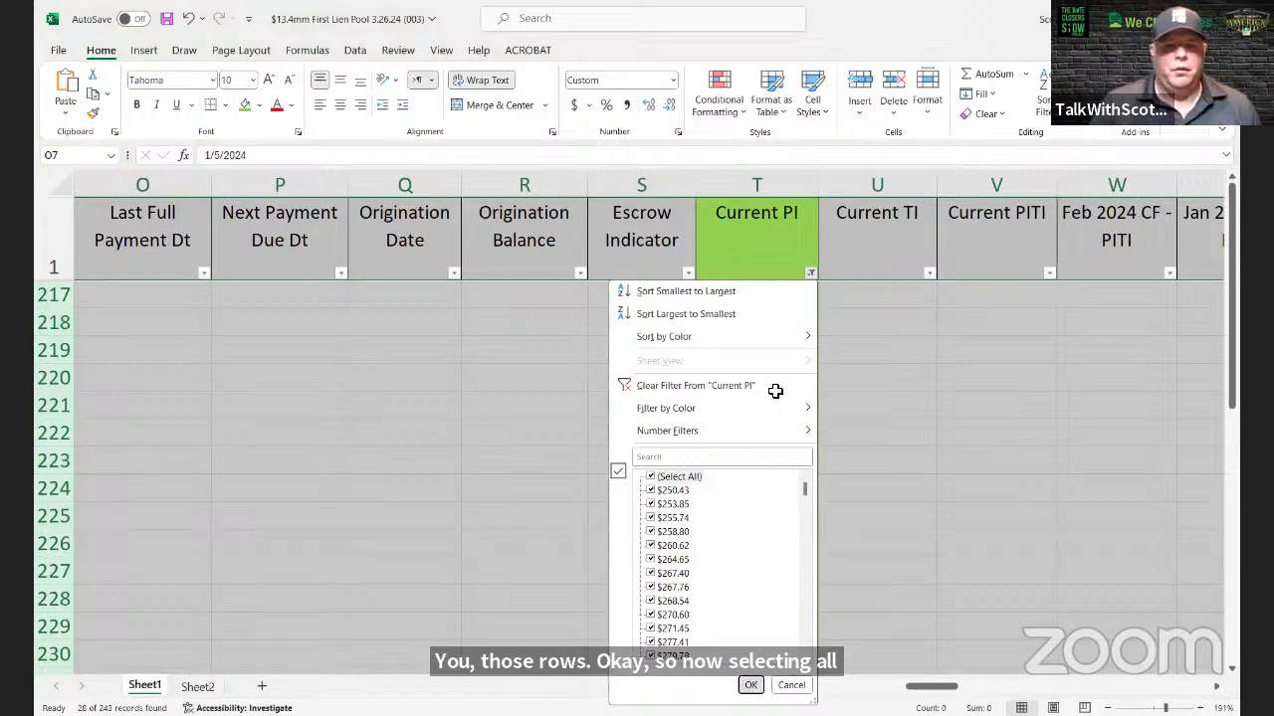
{"action": "scroll", "coordinate": [763, 399], "scroll_direction": "down", "scroll_amount": 15}
{"action": "scroll", "coordinate": [734, 416], "scroll_direction": "down", "scroll_amount": 9}
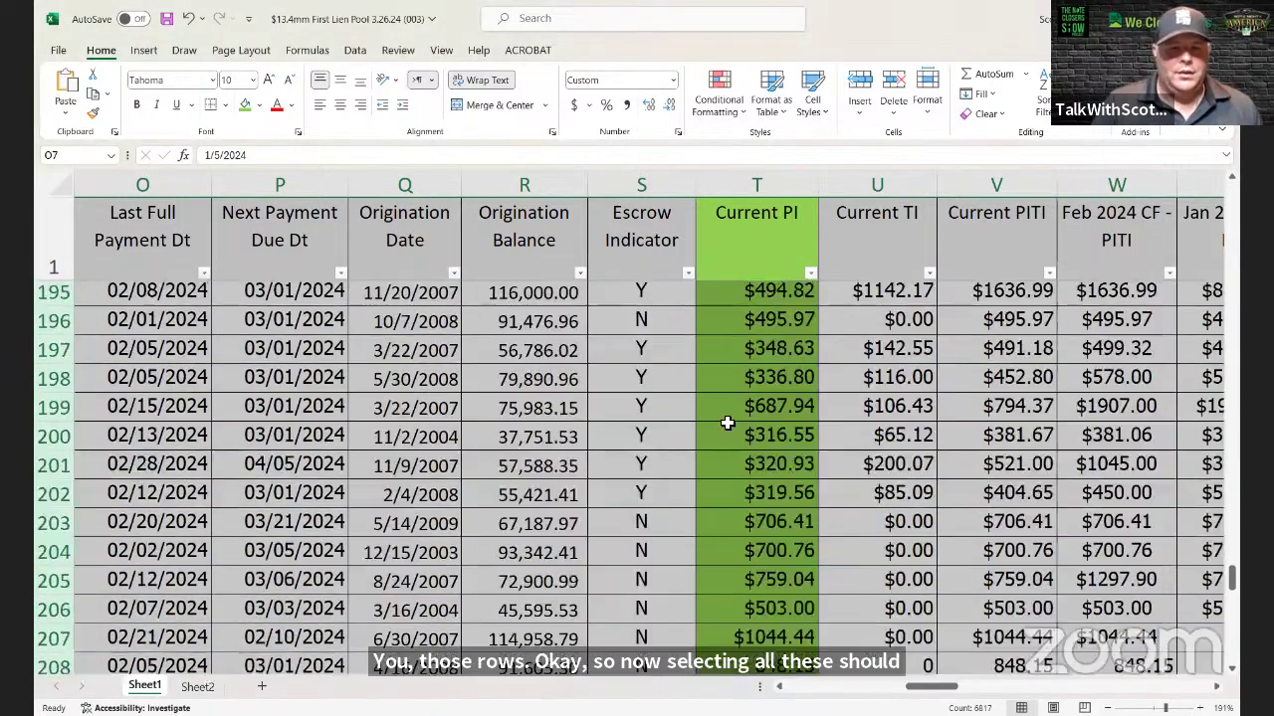
{"action": "scroll", "coordinate": [719, 403], "scroll_direction": "up", "scroll_amount": 17}
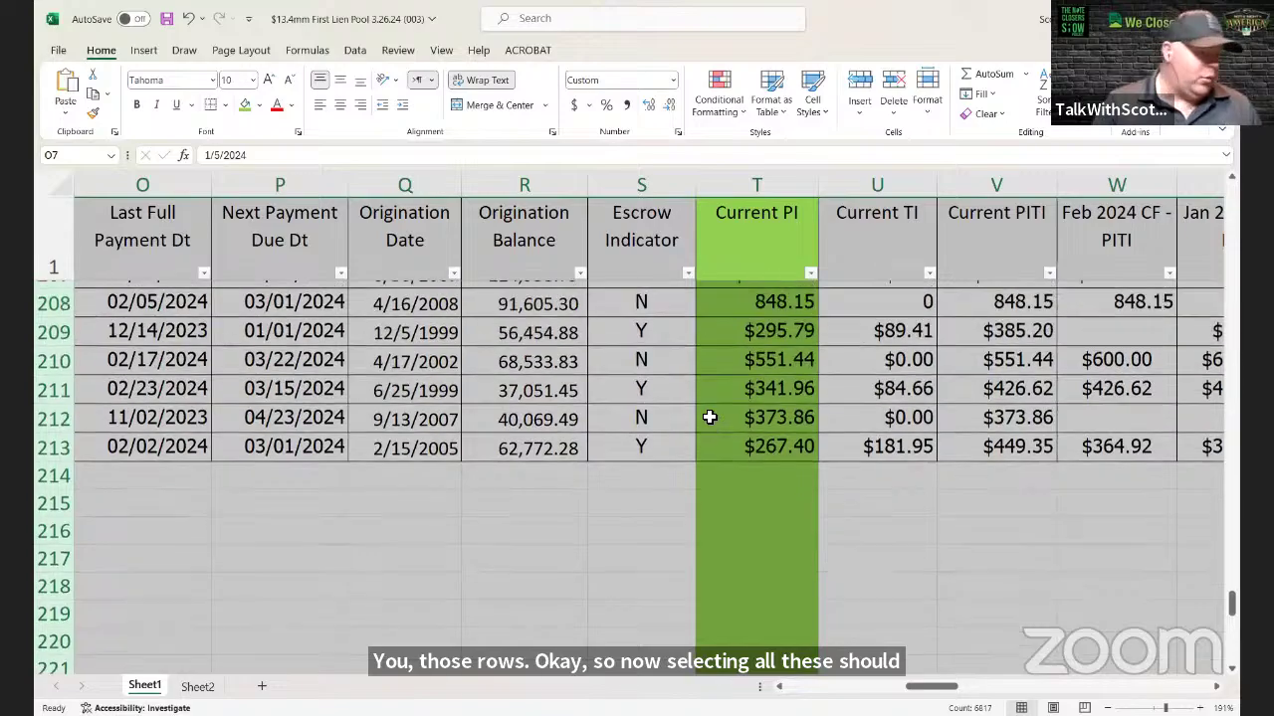
{"action": "scroll", "coordinate": [712, 381], "scroll_direction": "up", "scroll_amount": 20}
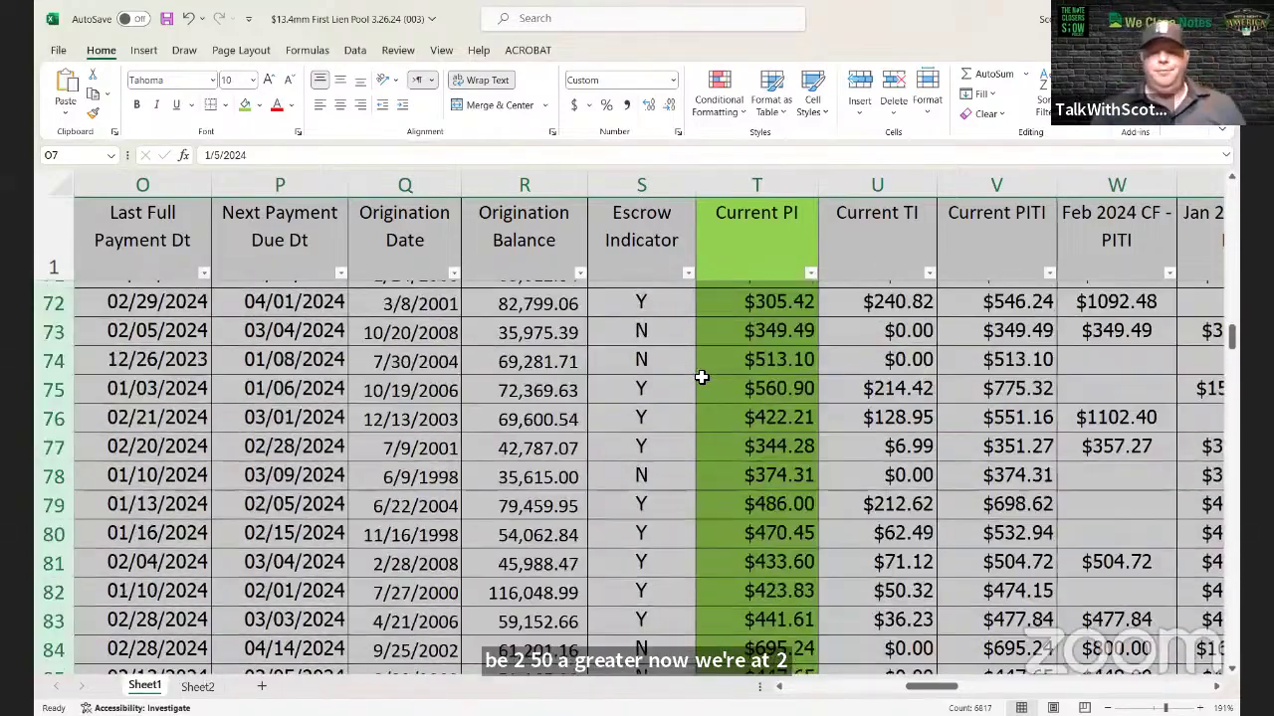
{"action": "scroll", "coordinate": [700, 379], "scroll_direction": "up", "scroll_amount": 16}
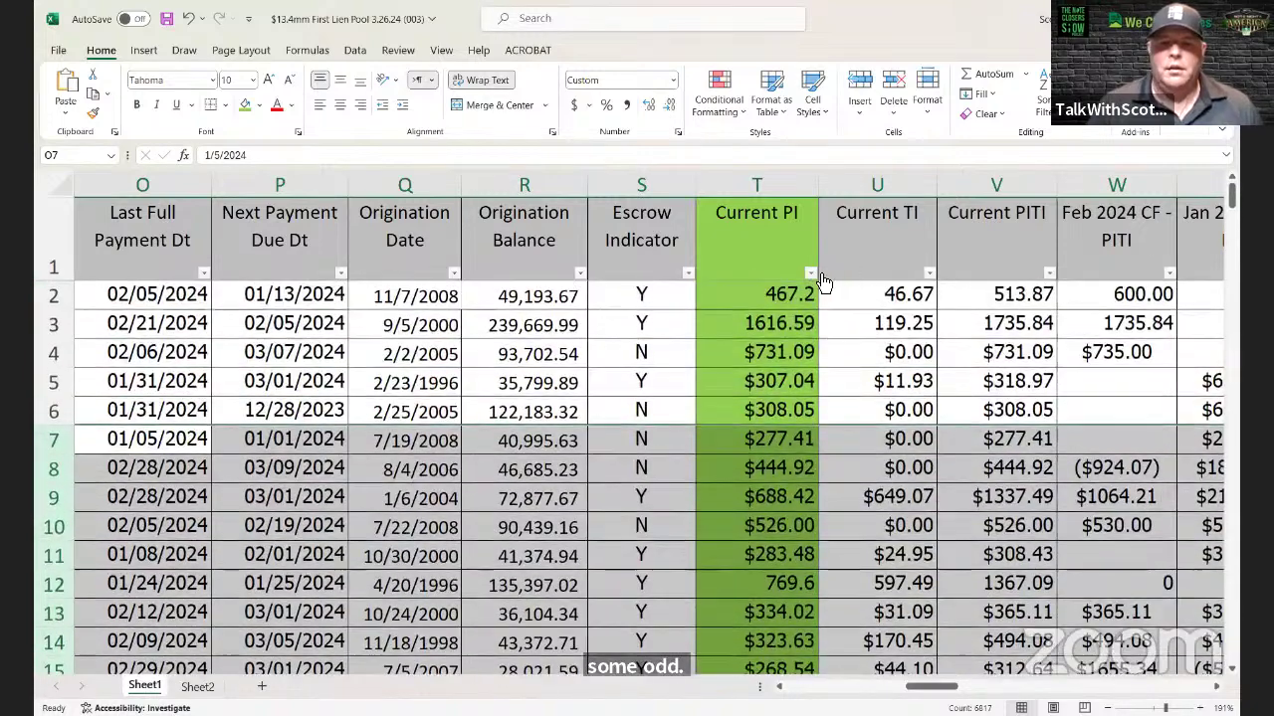
Step: Format the entire Current PI column with the Accounting dollar format
{"action": "left_click", "coordinate": [760, 185]}
{"action": "left_click", "coordinate": [576, 105]}
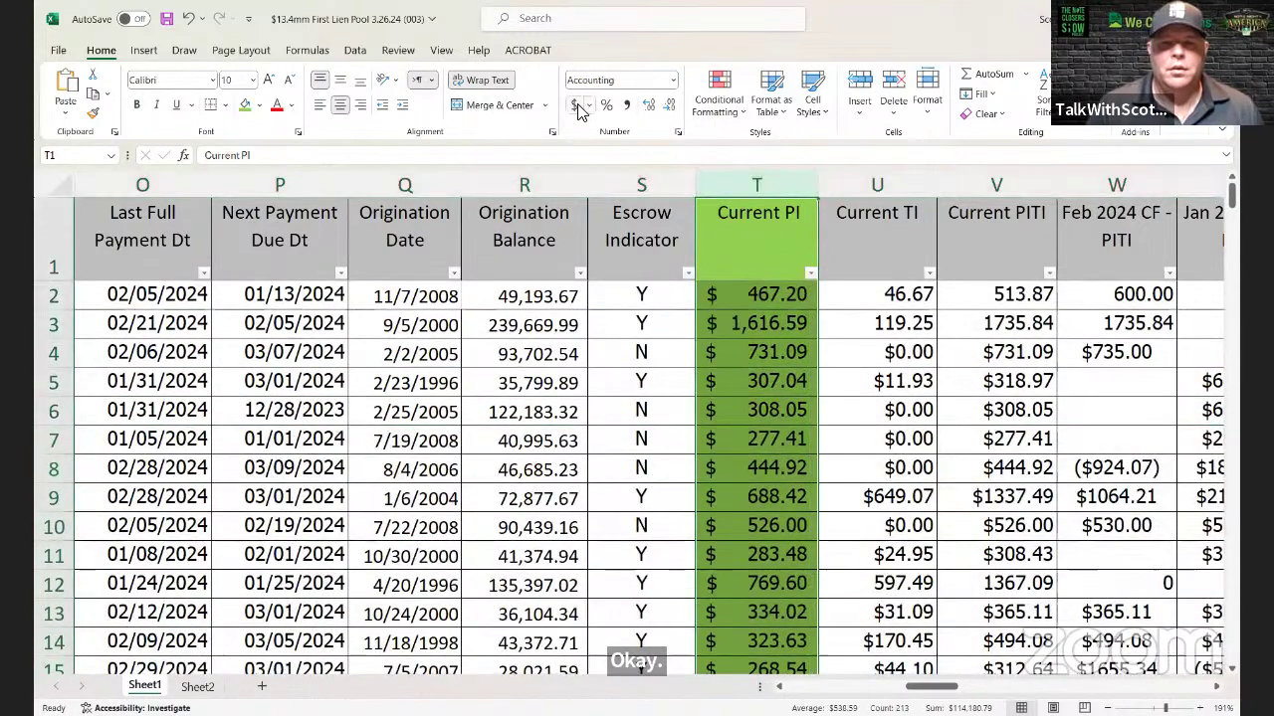
{"action": "left_click", "coordinate": [767, 434]}
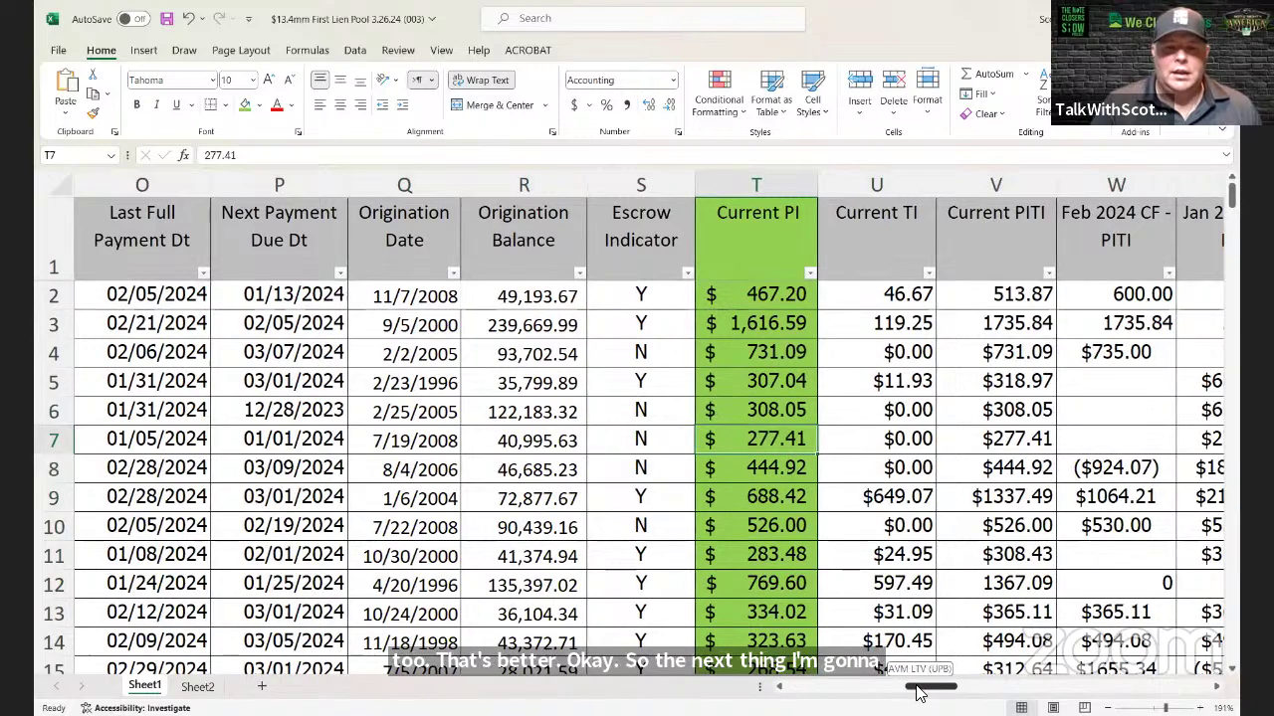
Step: Sort the whole sheet by Est. Payoff 3/1/2024 instead of State, with cell values ordered smallest to largest
{"action": "left_click_drag", "start_coordinate": [921, 694], "coordinate": [843, 687]}
{"action": "scroll", "coordinate": [823, 691], "scroll_direction": "right", "scroll_amount": 1}
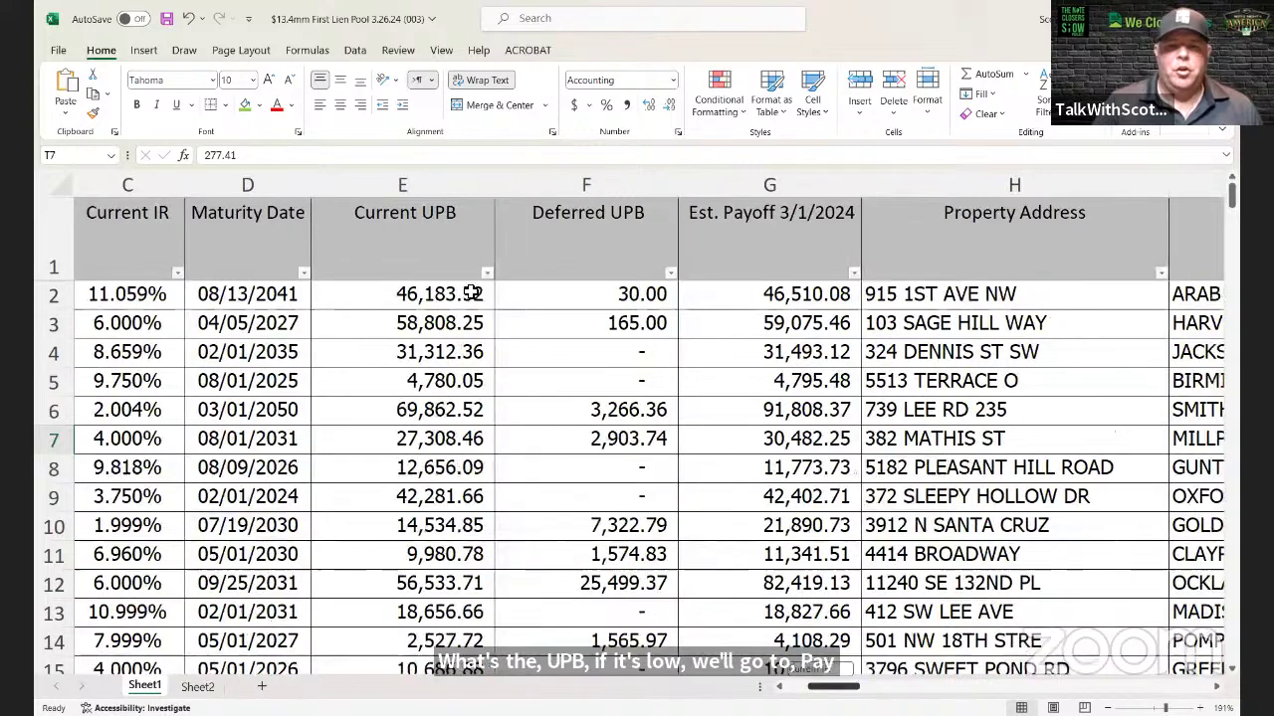
{"action": "left_click", "coordinate": [742, 255]}
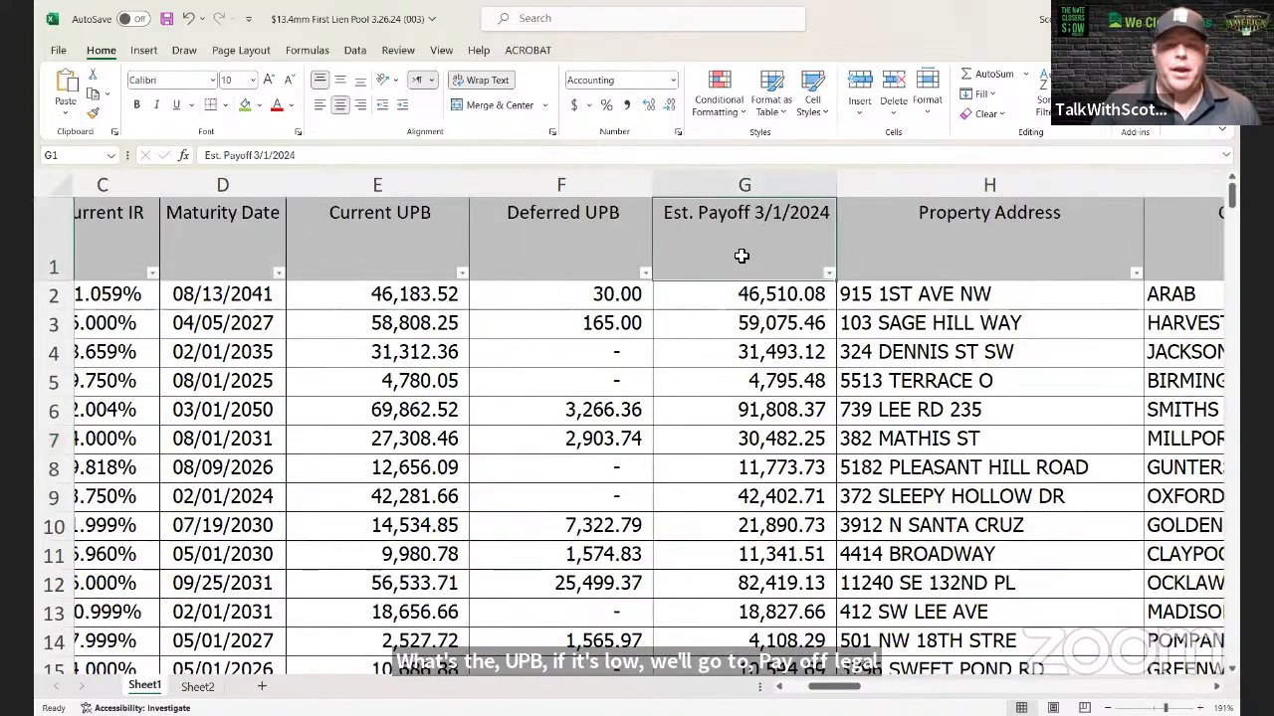
{"action": "left_click", "coordinate": [741, 187]}
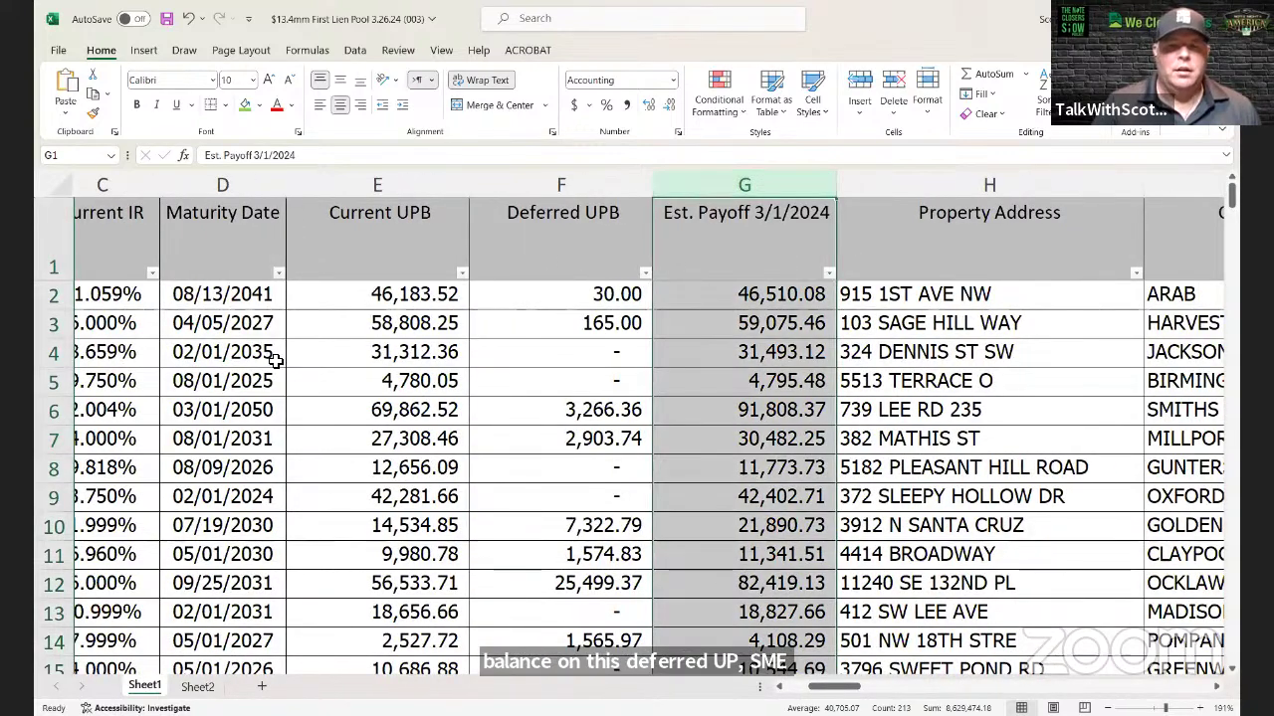
{"action": "left_click", "coordinate": [47, 193]}
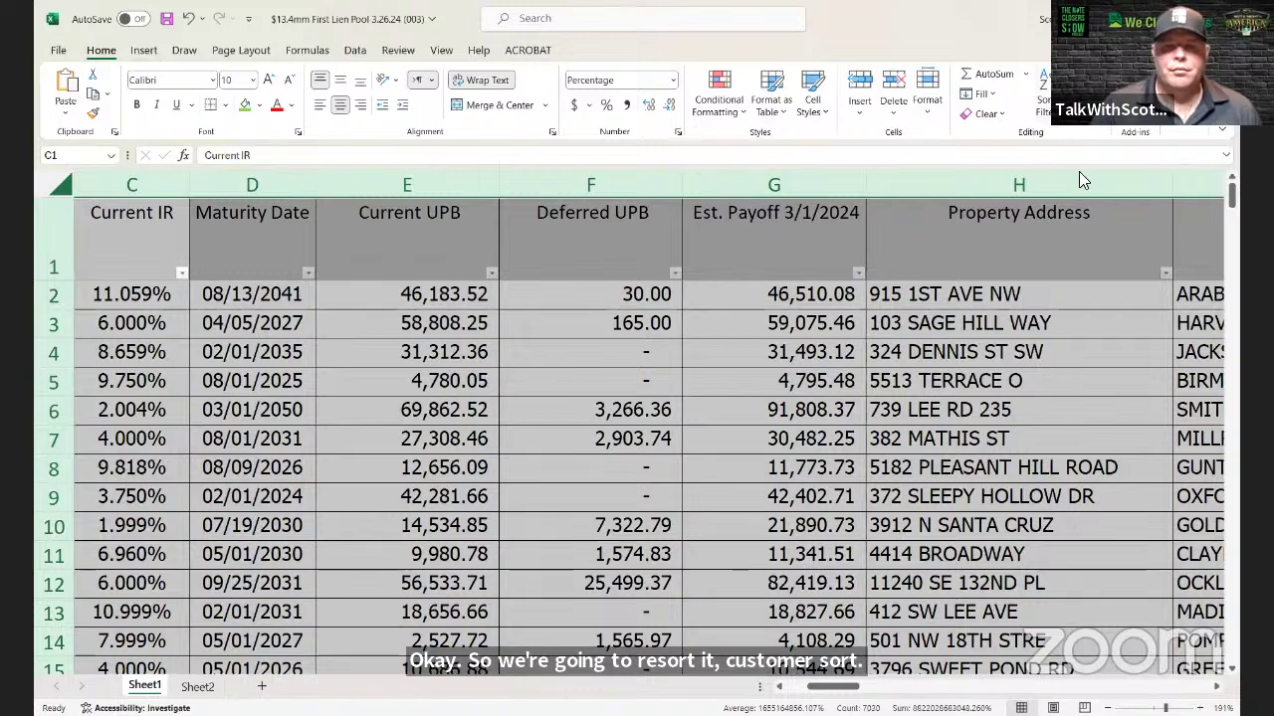
{"action": "key", "text": "alt+d"}
{"action": "key", "text": "s"}
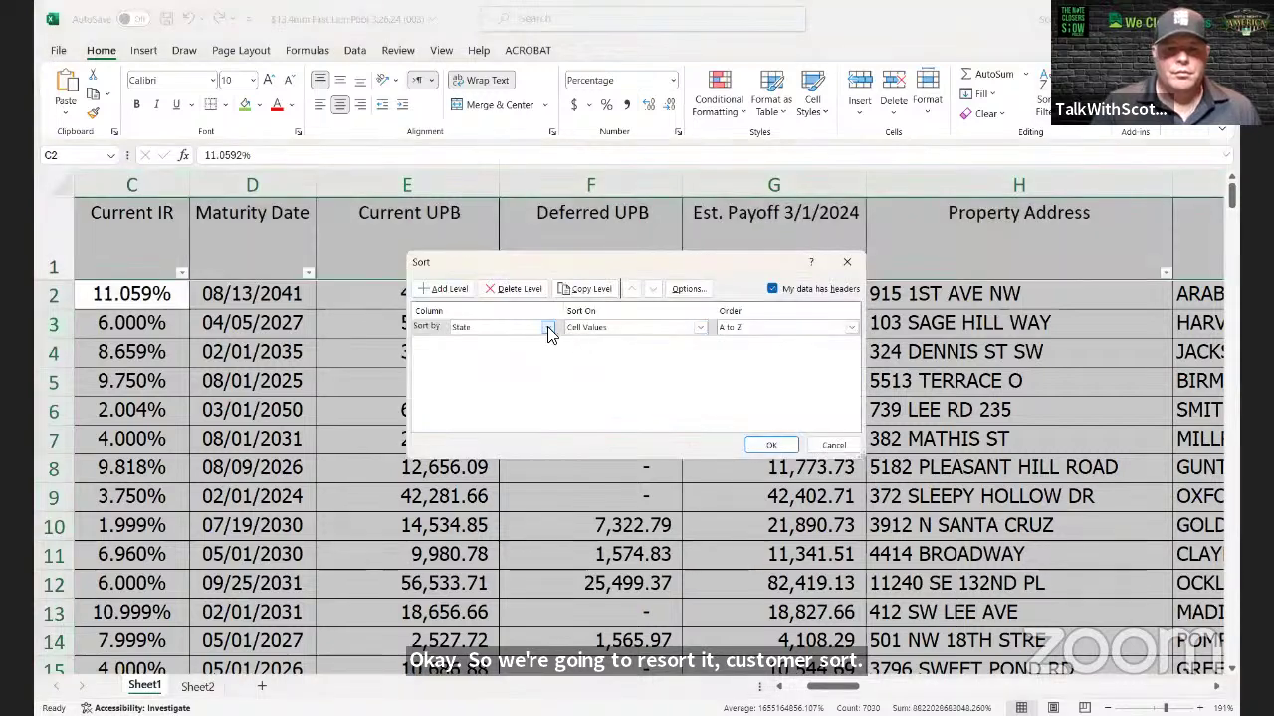
{"action": "left_click", "coordinate": [547, 327]}
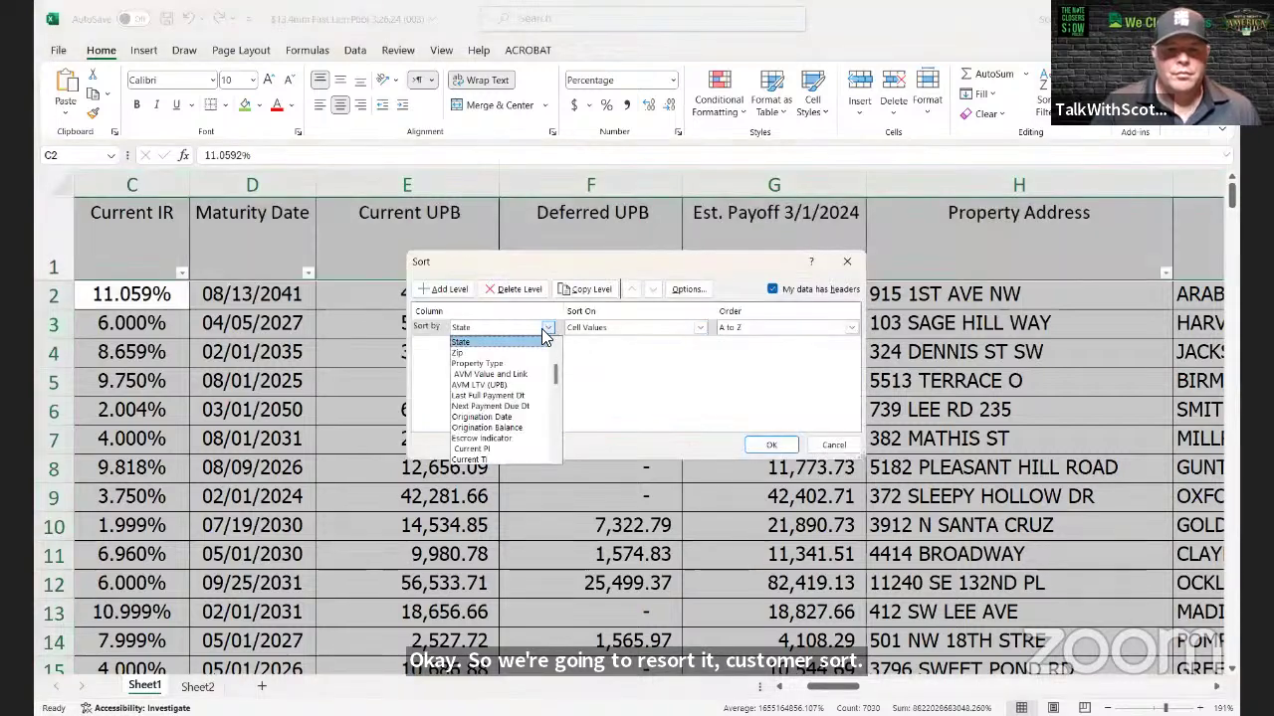
{"action": "scroll", "coordinate": [515, 388], "scroll_direction": "up", "scroll_amount": 2}
{"action": "left_click", "coordinate": [505, 375]}
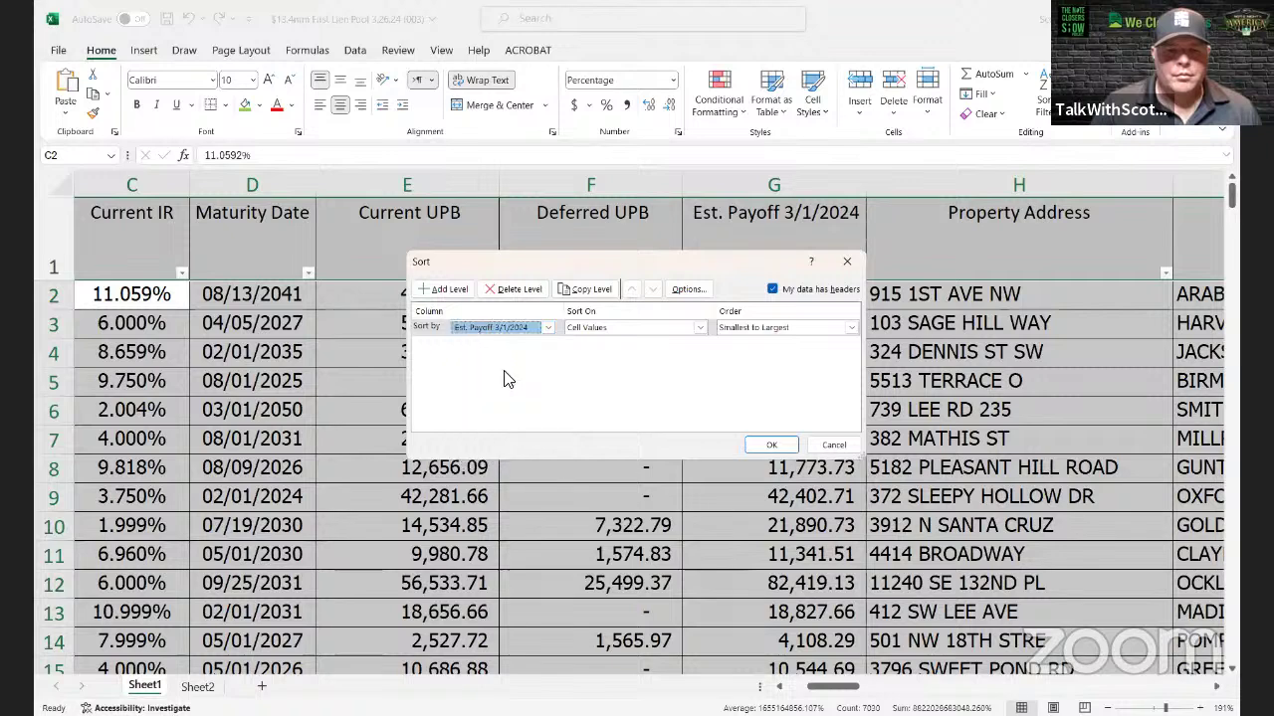
{"action": "left_click", "coordinate": [773, 447]}
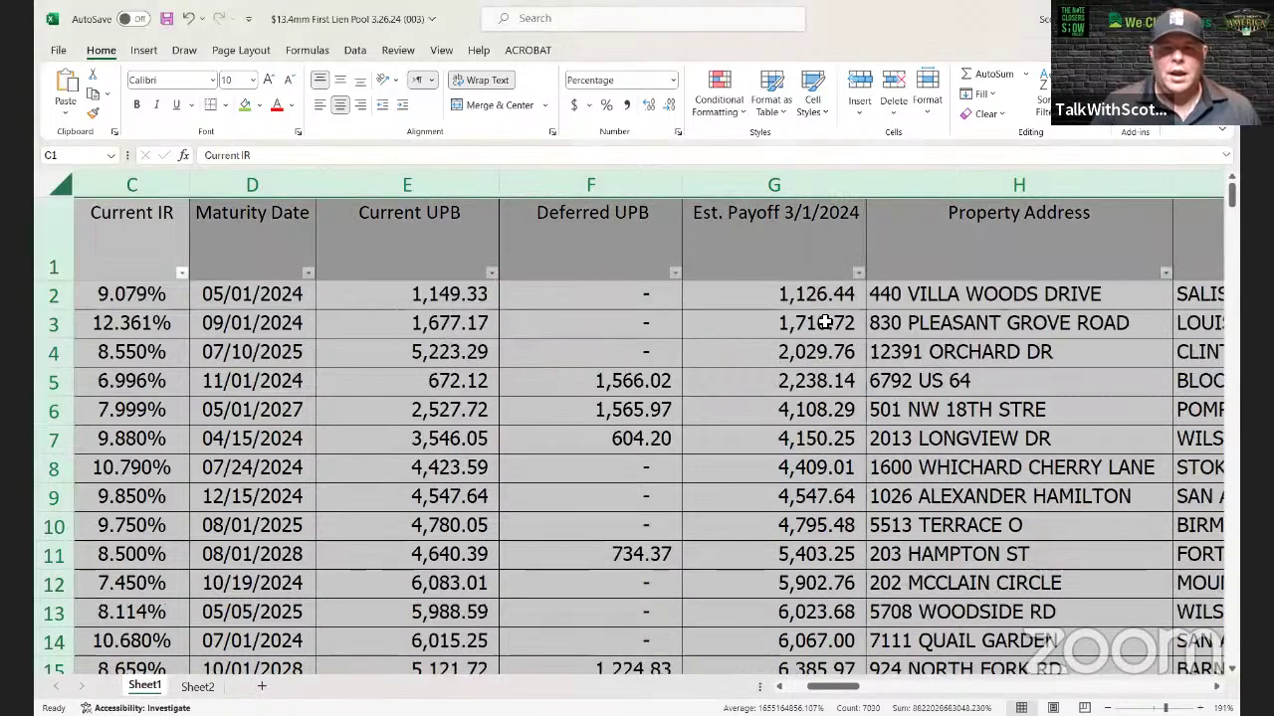
Step: Examine the sorted Est. Payoff 3/1/2024 amounts to find where the loans below $25,000 end
{"action": "left_click", "coordinate": [810, 294]}
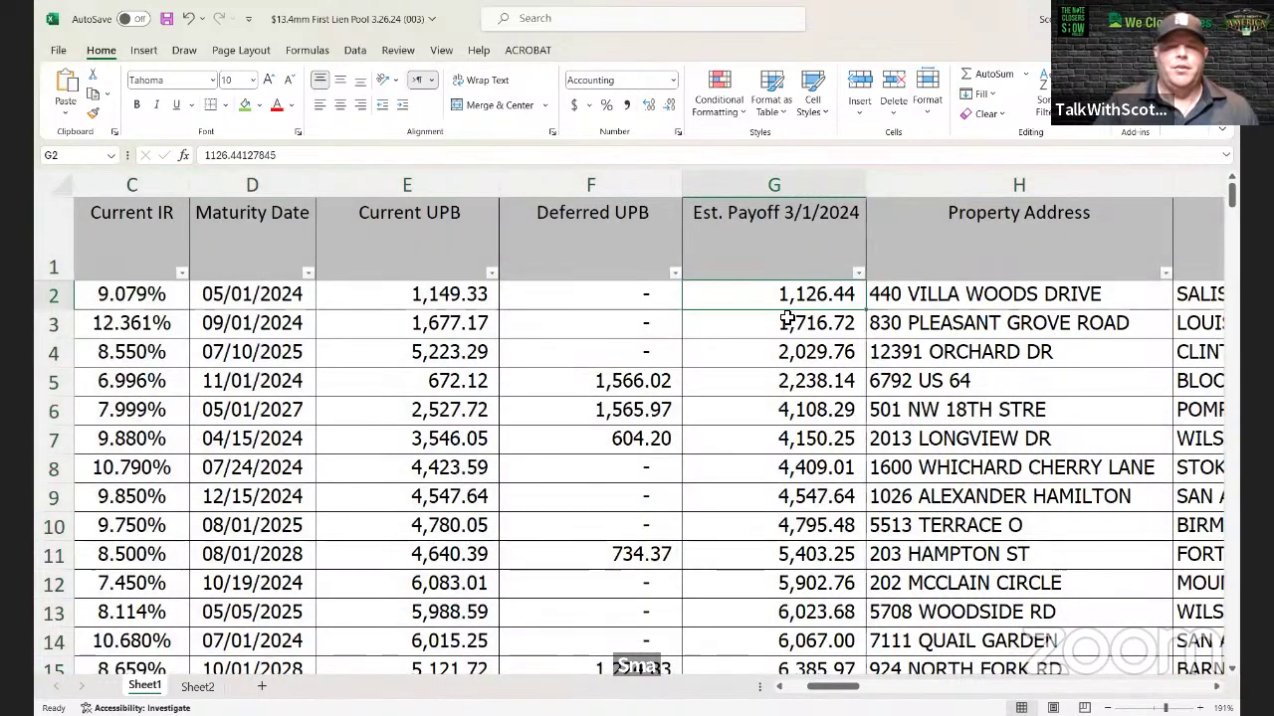
{"action": "scroll", "coordinate": [787, 318], "scroll_direction": "down", "scroll_amount": 2}
{"action": "scroll", "coordinate": [796, 327], "scroll_direction": "down", "scroll_amount": 3}
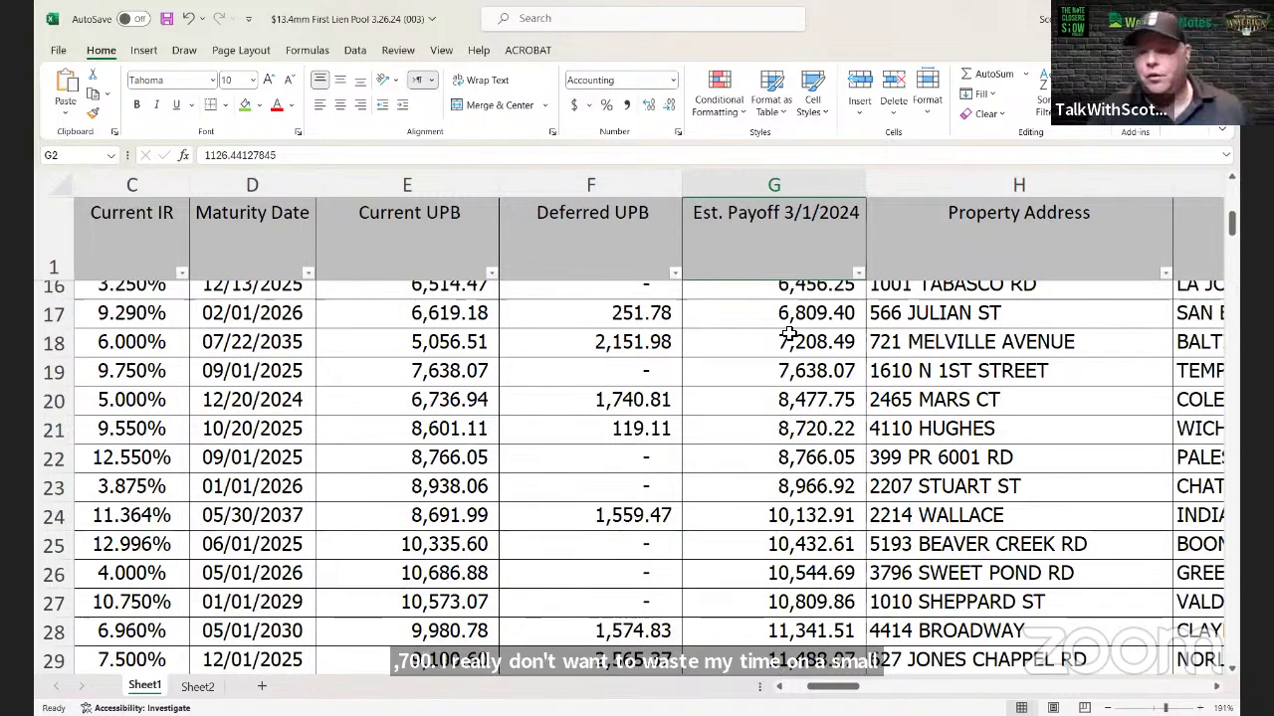
{"action": "scroll", "coordinate": [786, 336], "scroll_direction": "down", "scroll_amount": 3}
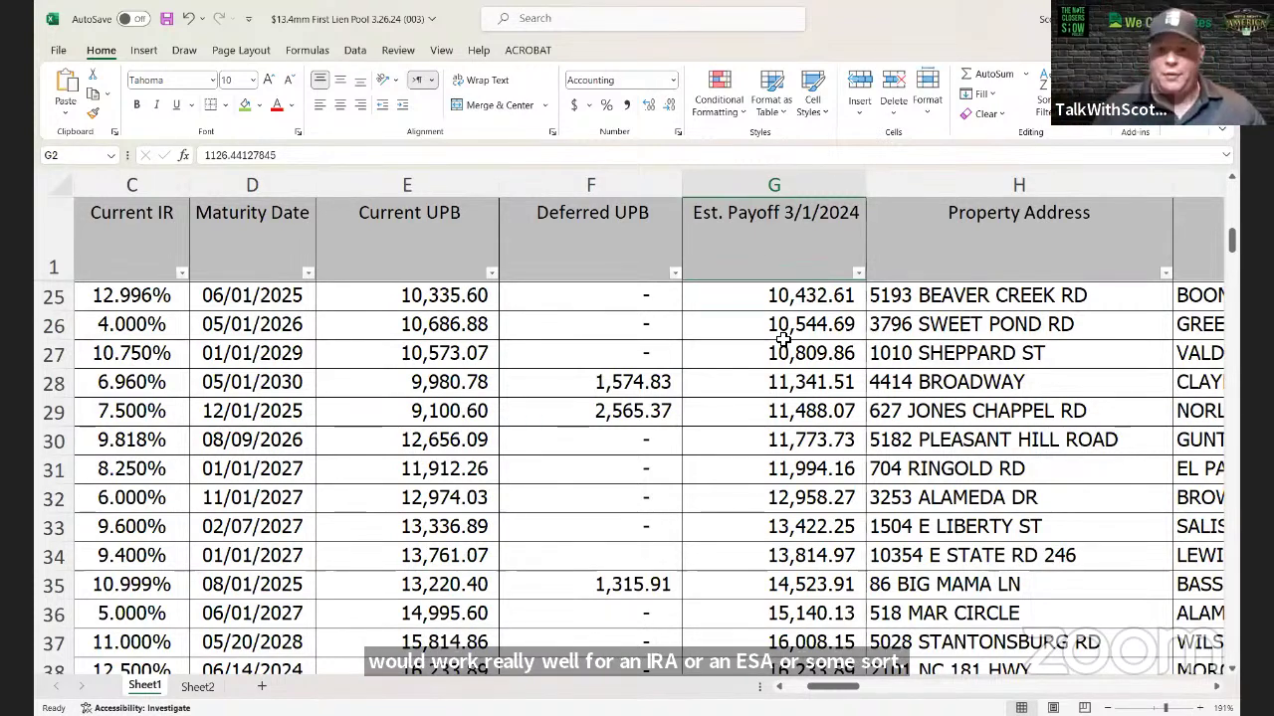
{"action": "scroll", "coordinate": [829, 355], "scroll_direction": "down", "scroll_amount": 3}
{"action": "scroll", "coordinate": [806, 354], "scroll_direction": "down", "scroll_amount": 13}
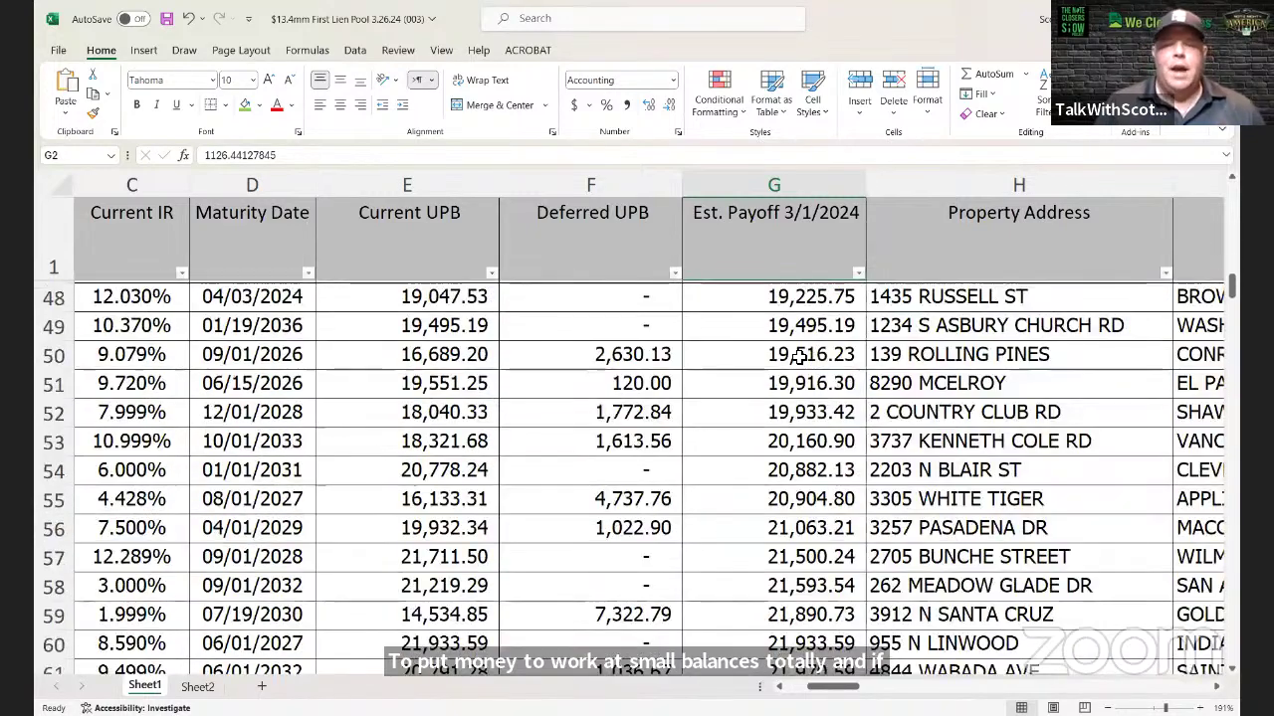
{"action": "scroll", "coordinate": [804, 355], "scroll_direction": "down", "scroll_amount": 1}
{"action": "scroll", "coordinate": [691, 441], "scroll_direction": "up", "scroll_amount": 5}
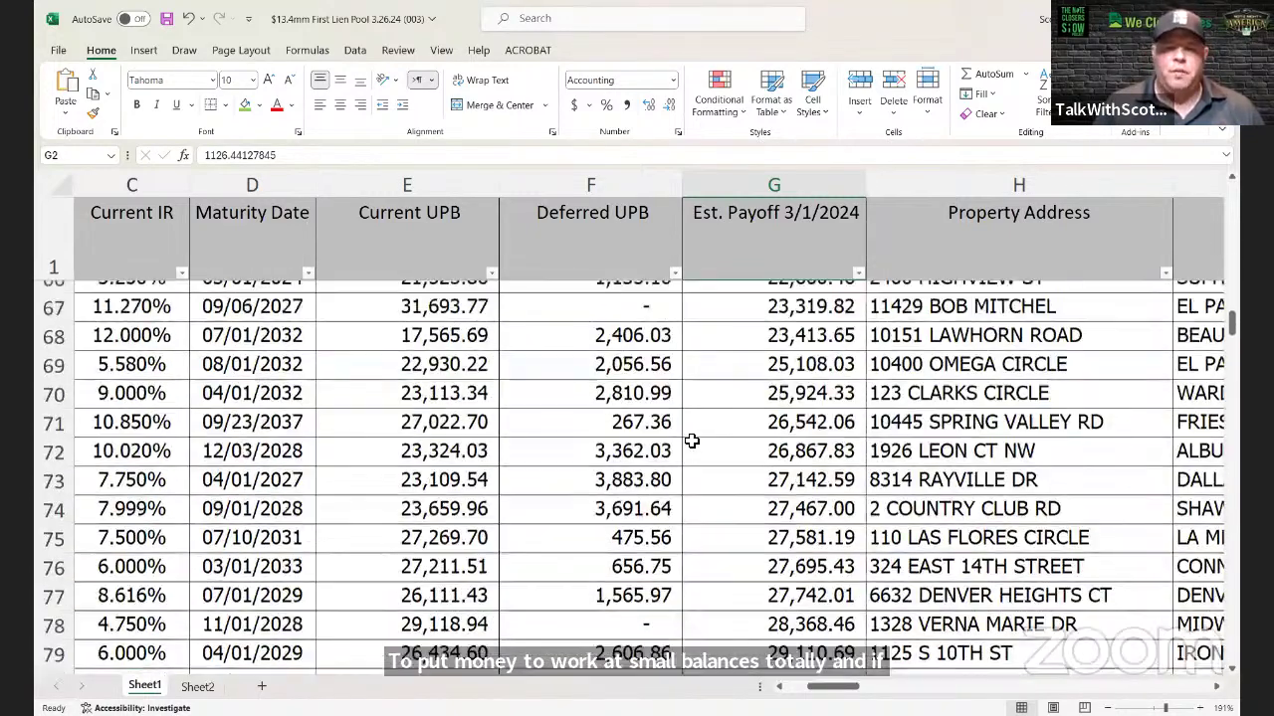
{"action": "scroll", "coordinate": [721, 466], "scroll_direction": "down", "scroll_amount": 1}
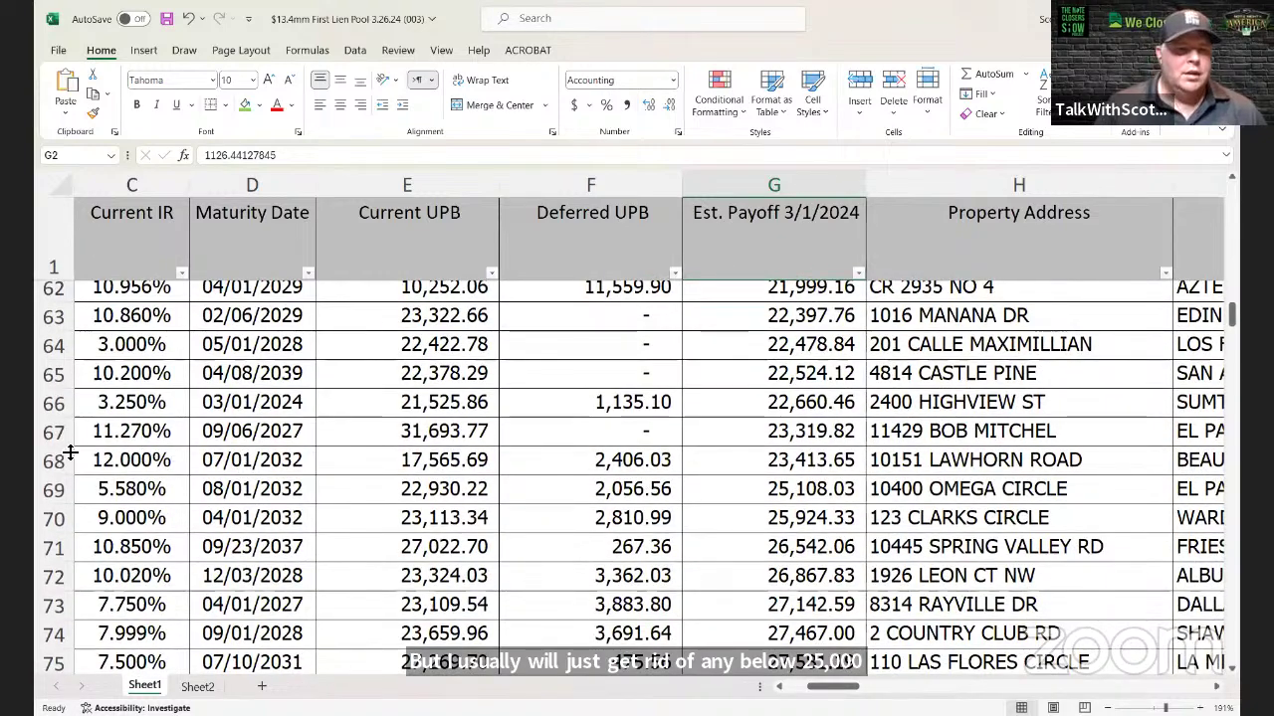
Step: Delete rows 2 through 68, which hold the loans with an Est. Payoff 3/1/2024 below $25,000
{"action": "left_click", "coordinate": [56, 459]}
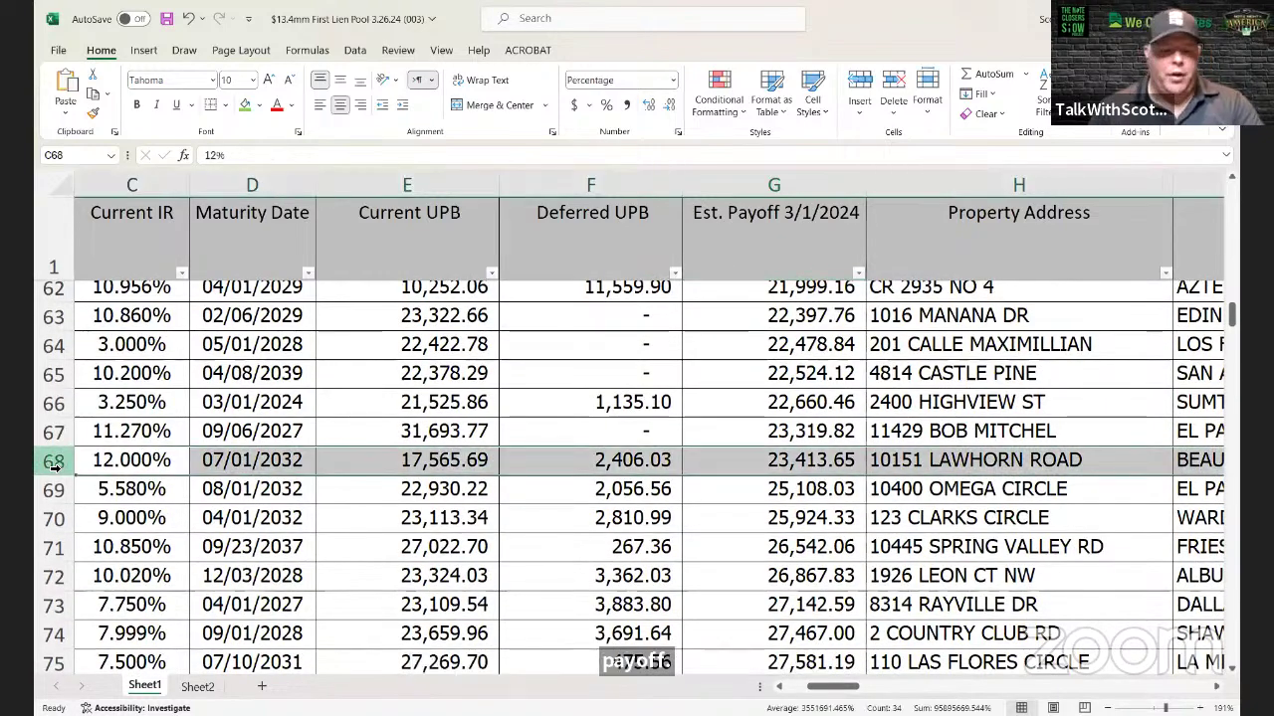
{"action": "left_click_drag", "start_coordinate": [55, 467], "coordinate": [55, 295]}
{"action": "scroll", "coordinate": [55, 460], "scroll_direction": "up", "scroll_amount": 20}
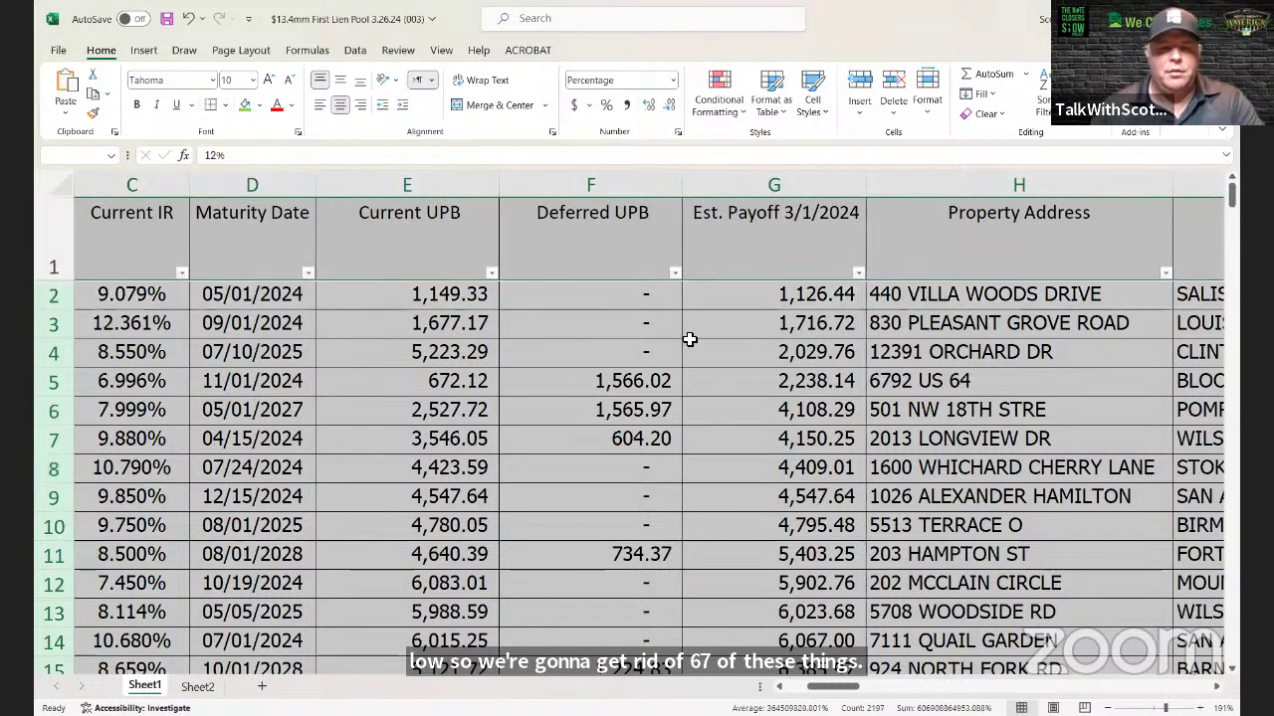
{"action": "right_click", "coordinate": [605, 360]}
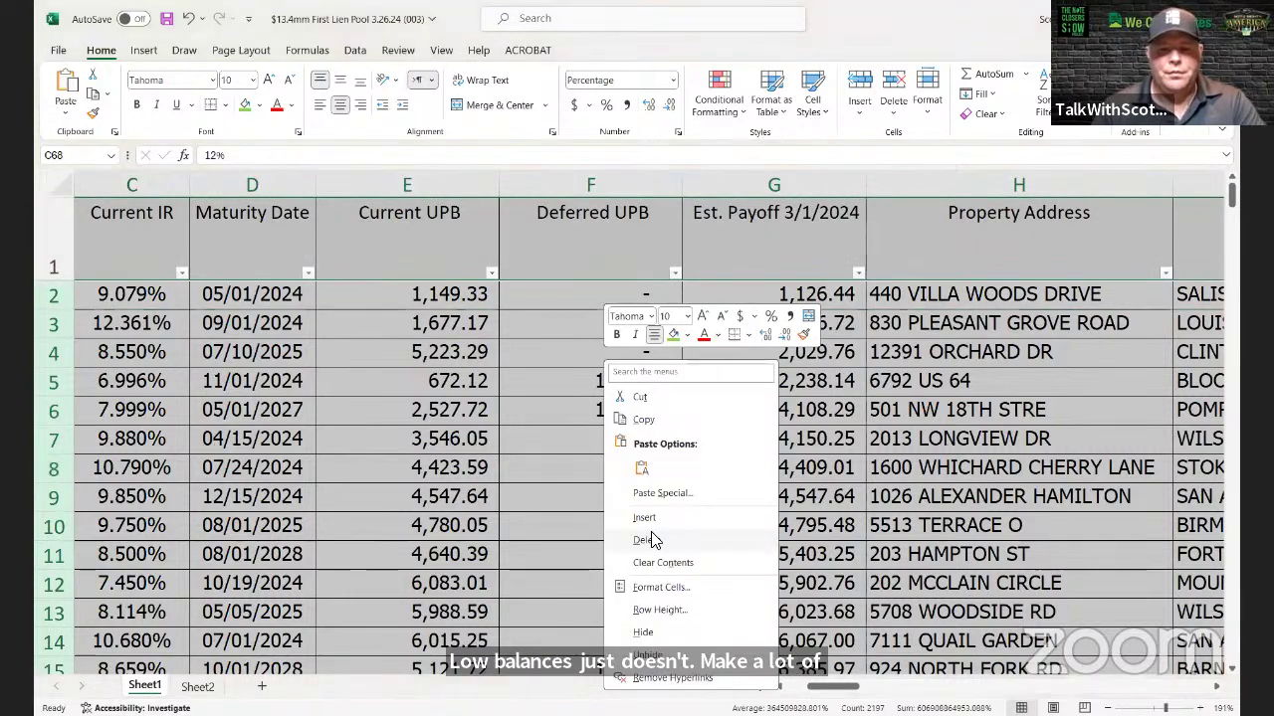
{"action": "left_click", "coordinate": [647, 539]}
Step: Examine the Est. Payoff 3/1/2024 amounts of the remaining loans from the lowest to the highest and back to the first row
{"action": "scroll", "coordinate": [1015, 364], "scroll_direction": "down", "scroll_amount": 16}
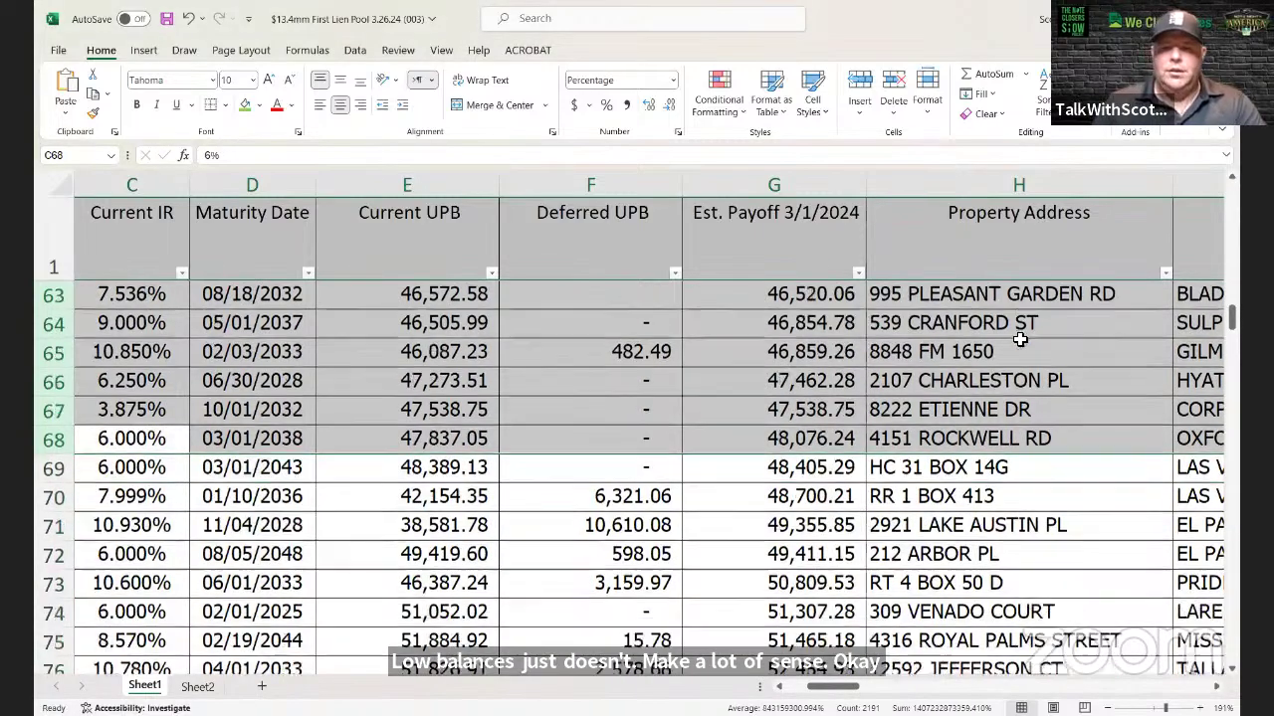
{"action": "scroll", "coordinate": [1015, 336], "scroll_direction": "up", "scroll_amount": 20}
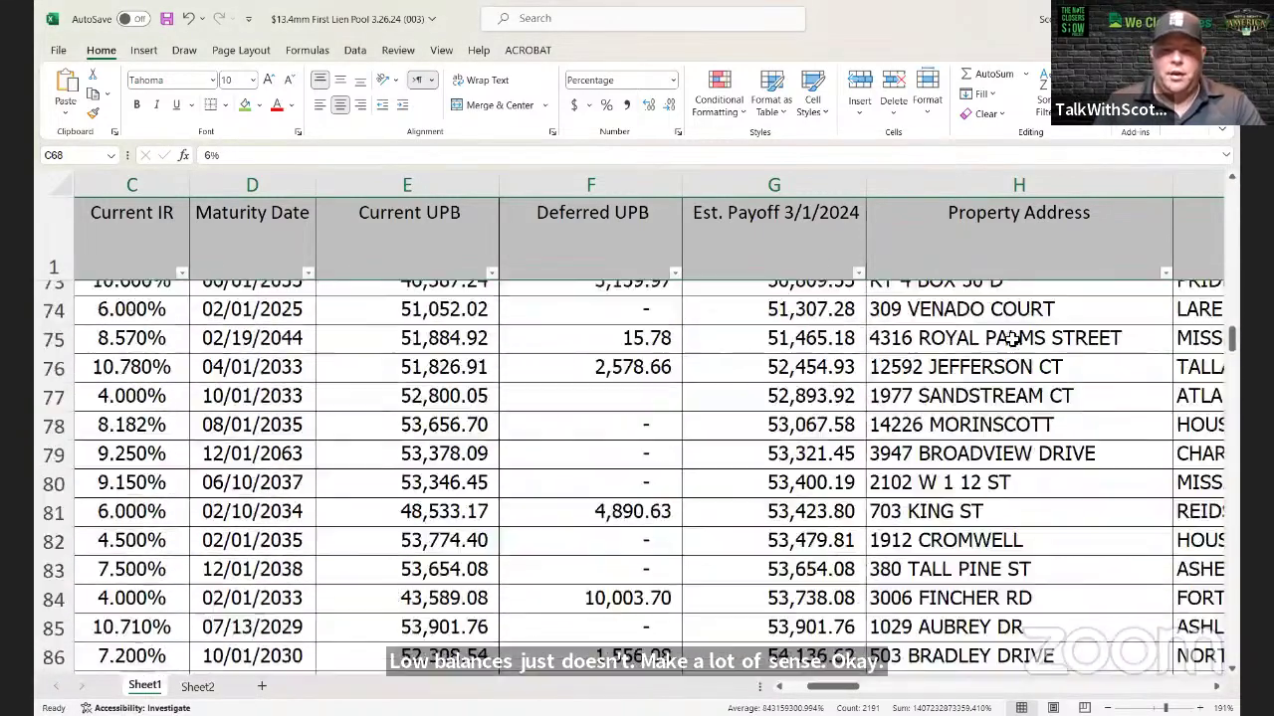
{"action": "scroll", "coordinate": [998, 333], "scroll_direction": "up", "scroll_amount": 16}
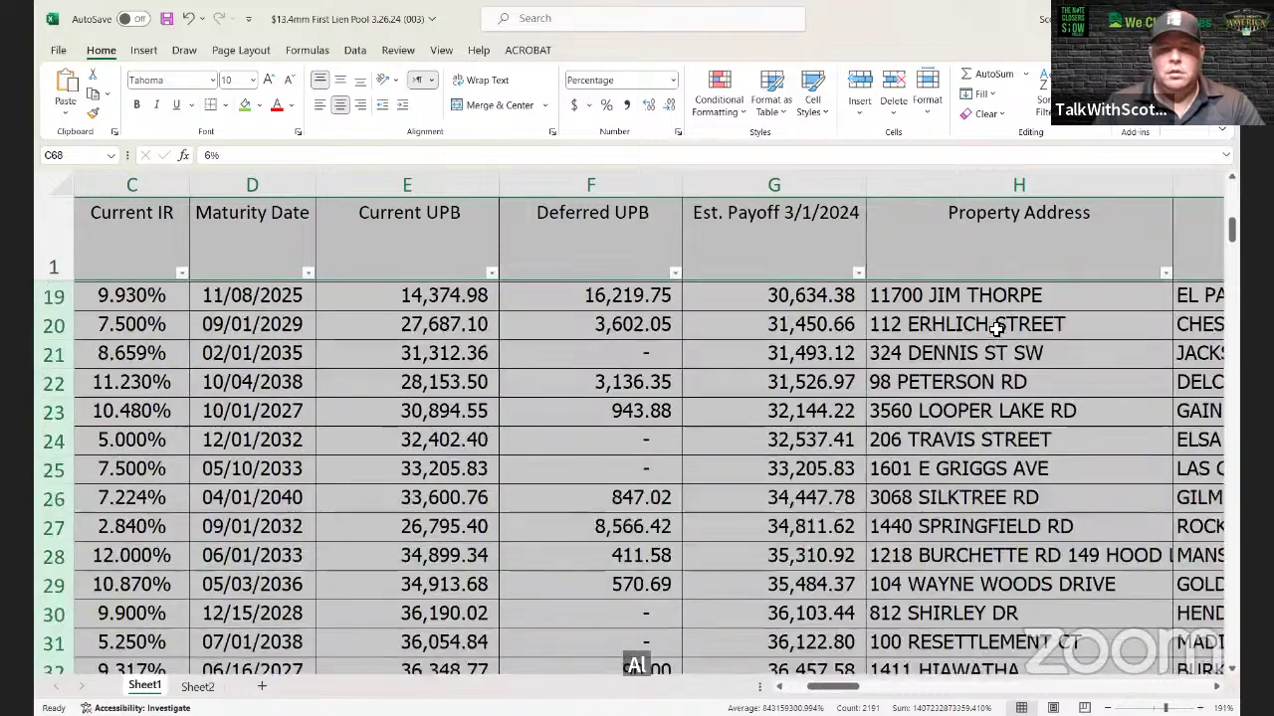
{"action": "scroll", "coordinate": [990, 334], "scroll_direction": "down", "scroll_amount": 20}
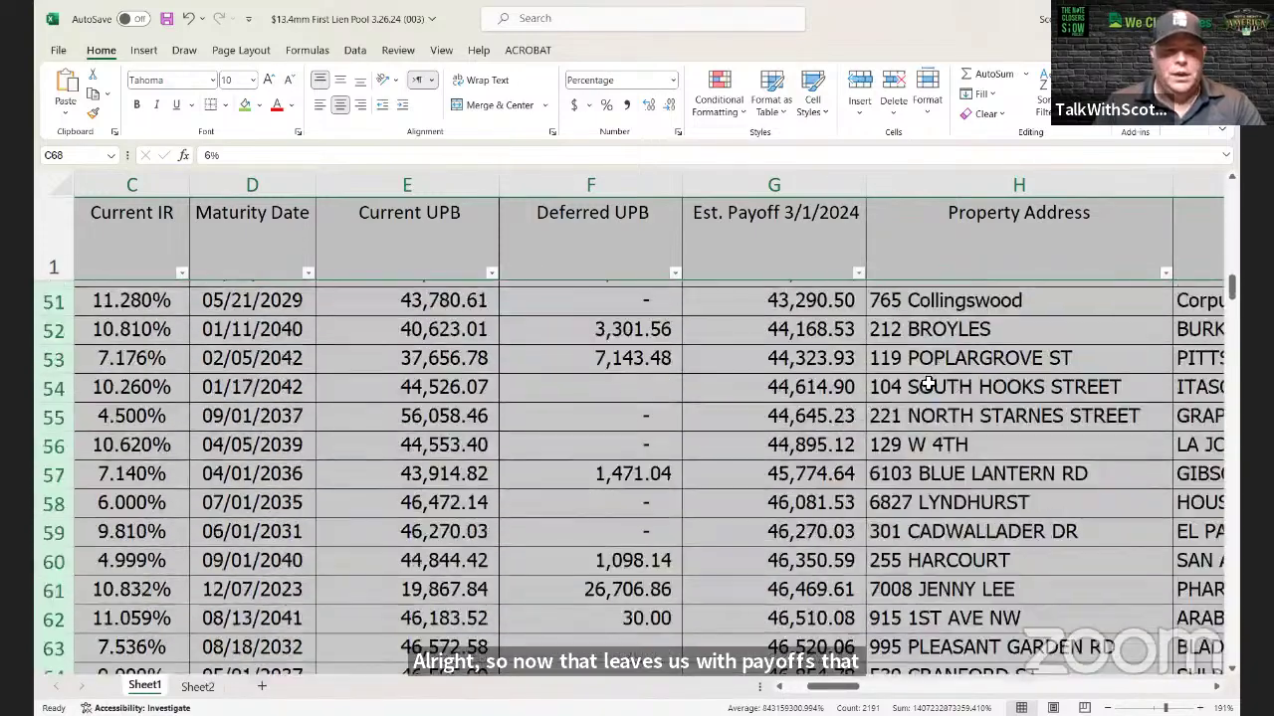
{"action": "scroll", "coordinate": [925, 384], "scroll_direction": "down", "scroll_amount": 16}
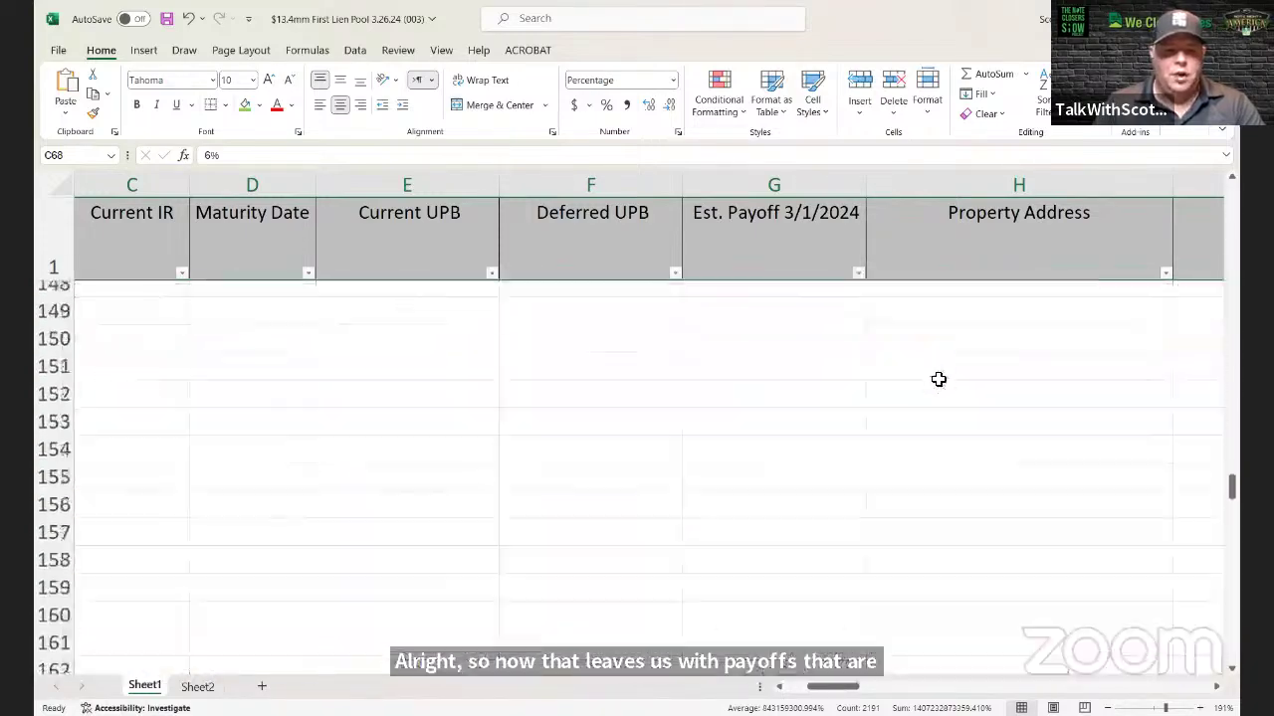
{"action": "scroll", "coordinate": [936, 376], "scroll_direction": "up", "scroll_amount": 2}
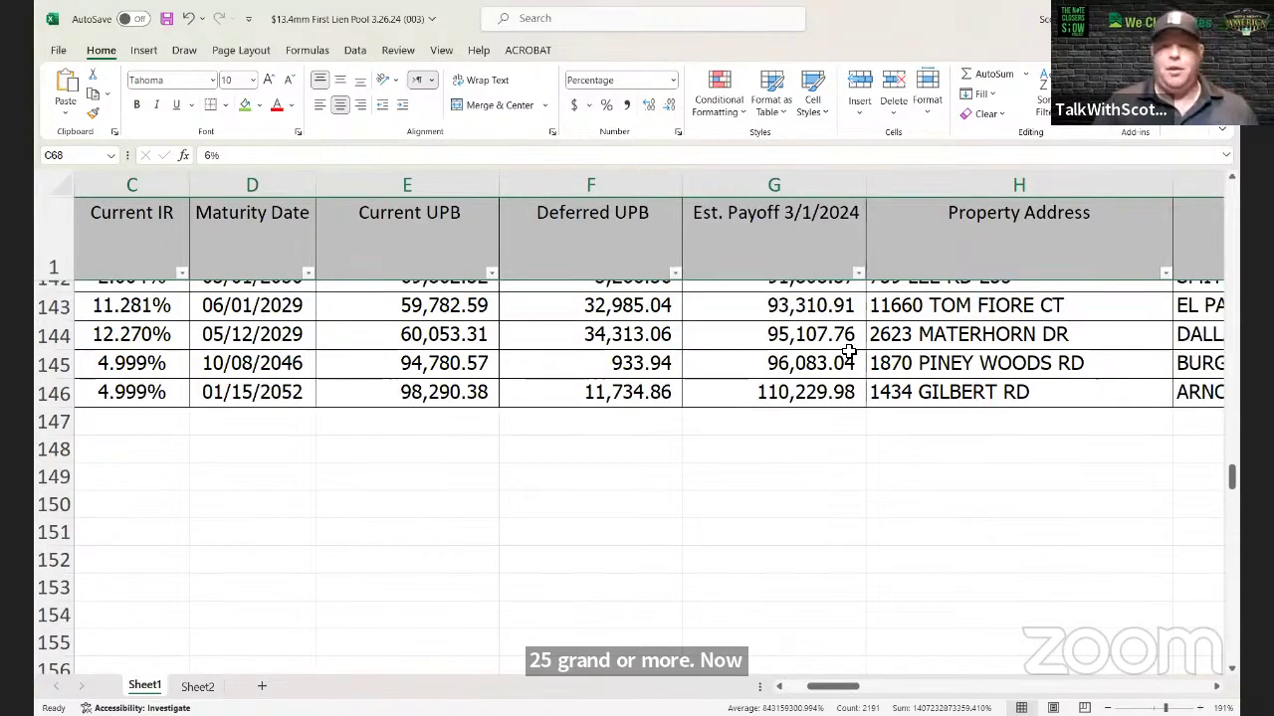
{"action": "scroll", "coordinate": [856, 348], "scroll_direction": "up", "scroll_amount": 20}
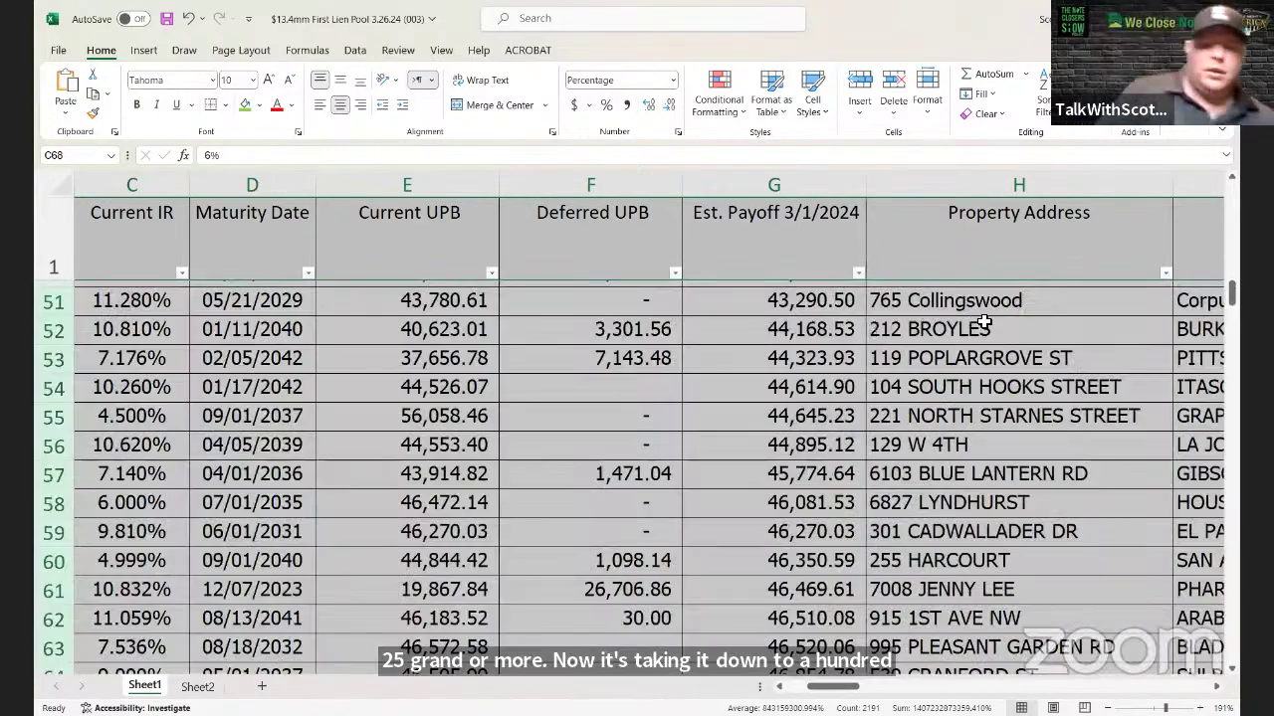
{"action": "scroll", "coordinate": [985, 322], "scroll_direction": "up", "scroll_amount": 14}
{"action": "scroll", "coordinate": [963, 313], "scroll_direction": "up", "scroll_amount": 2}
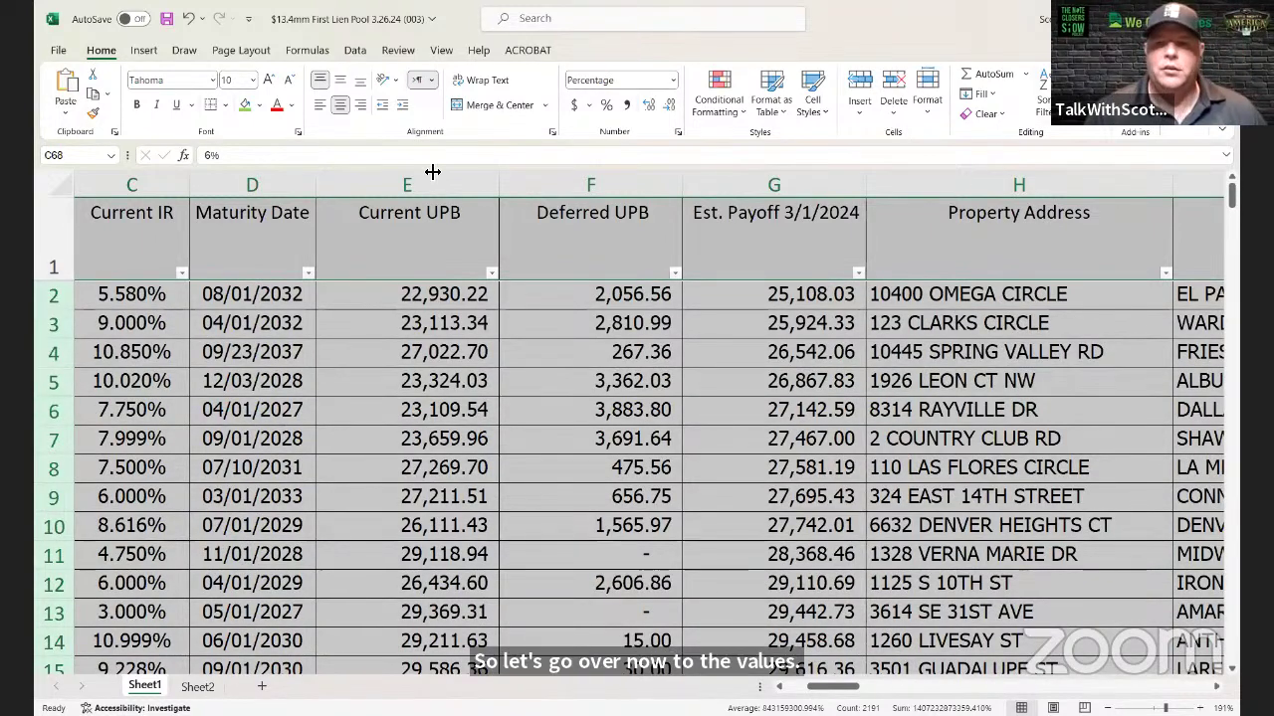
Step: Select the whole sheet and open its custom sort settings
{"action": "left_click", "coordinate": [40, 214]}
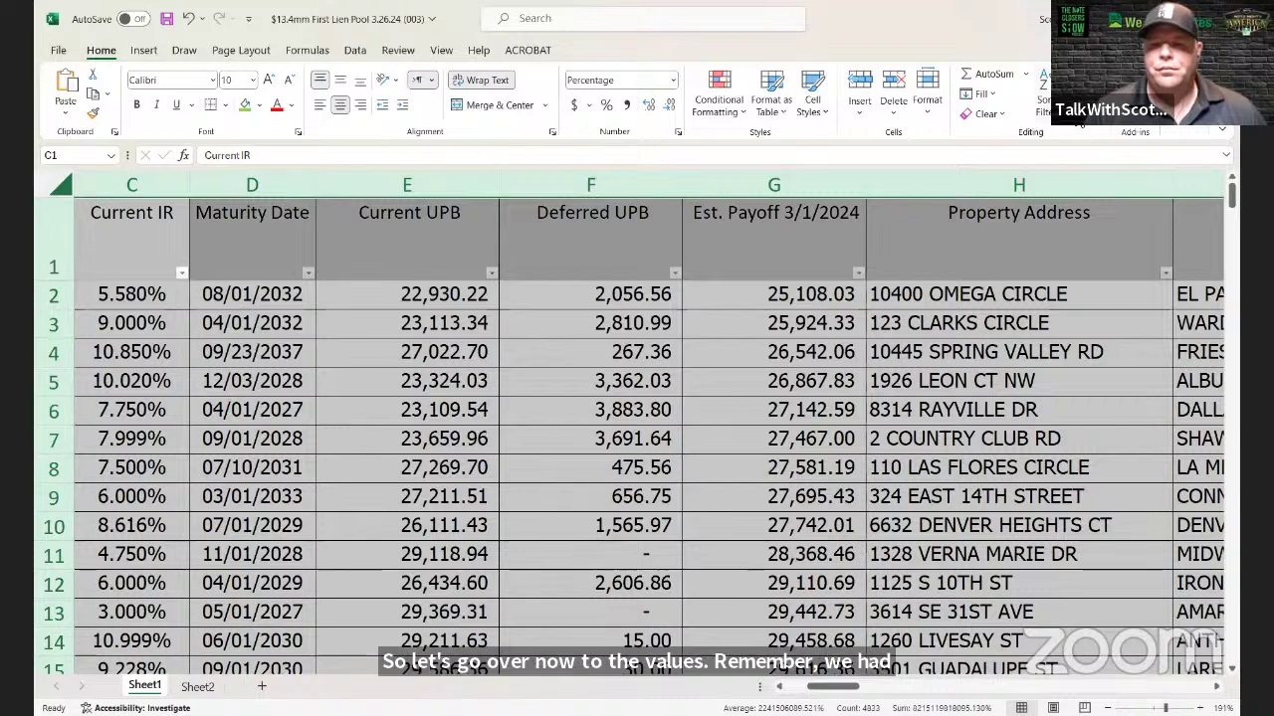
{"action": "key", "text": "alt+a"}
{"action": "key", "text": "s"}
{"action": "key", "text": "s"}
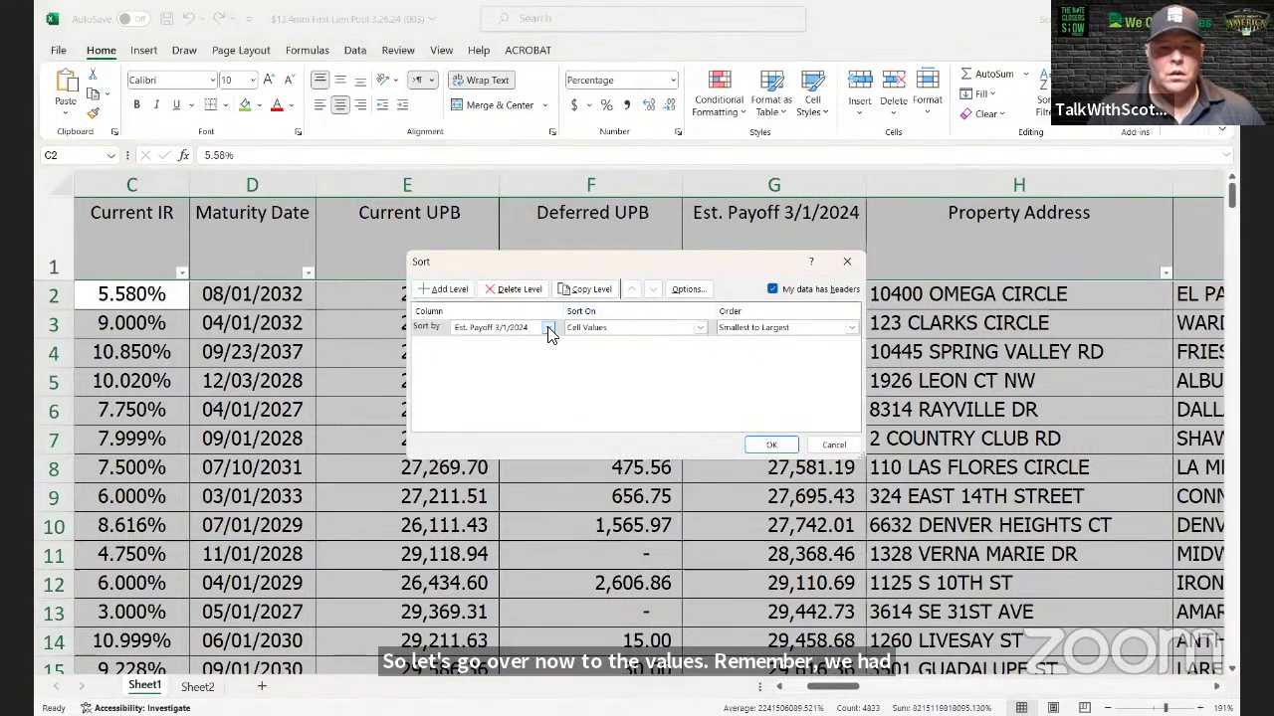
Step: Sort the loan list by AVM Value and Link, from smallest to largest
{"action": "left_click", "coordinate": [549, 327]}
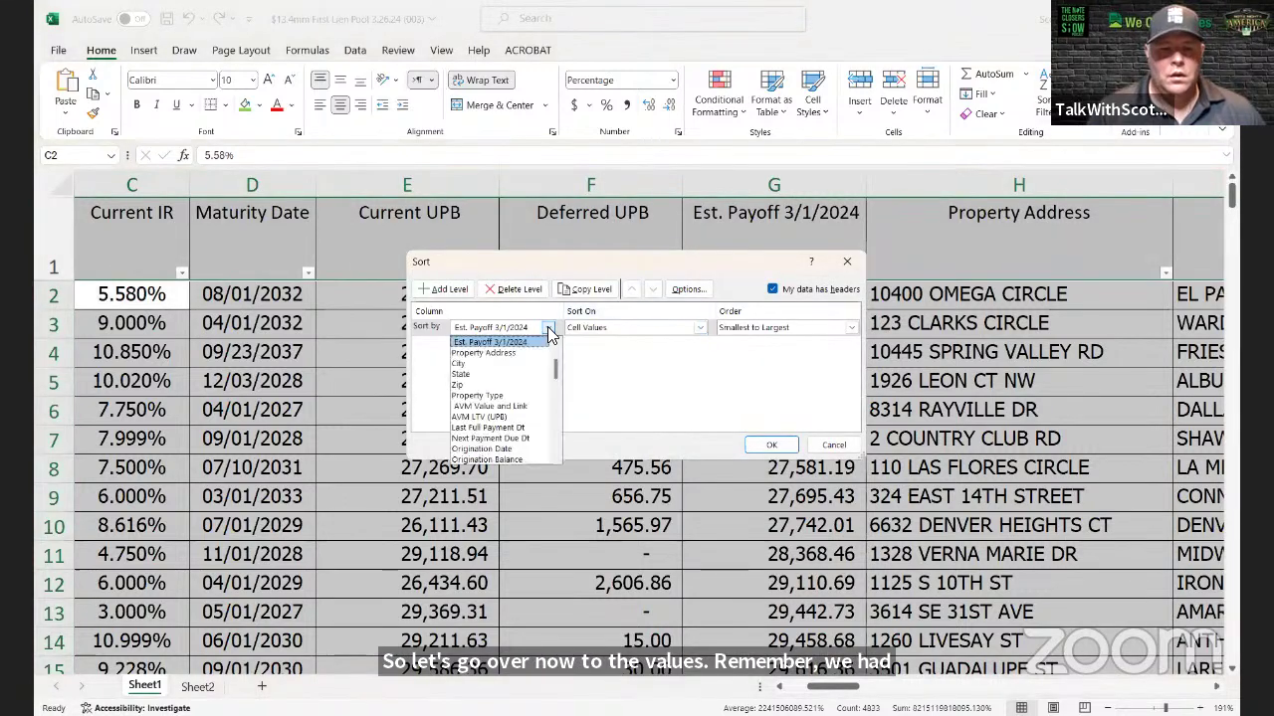
{"action": "left_click", "coordinate": [493, 406]}
{"action": "left_click", "coordinate": [771, 445]}
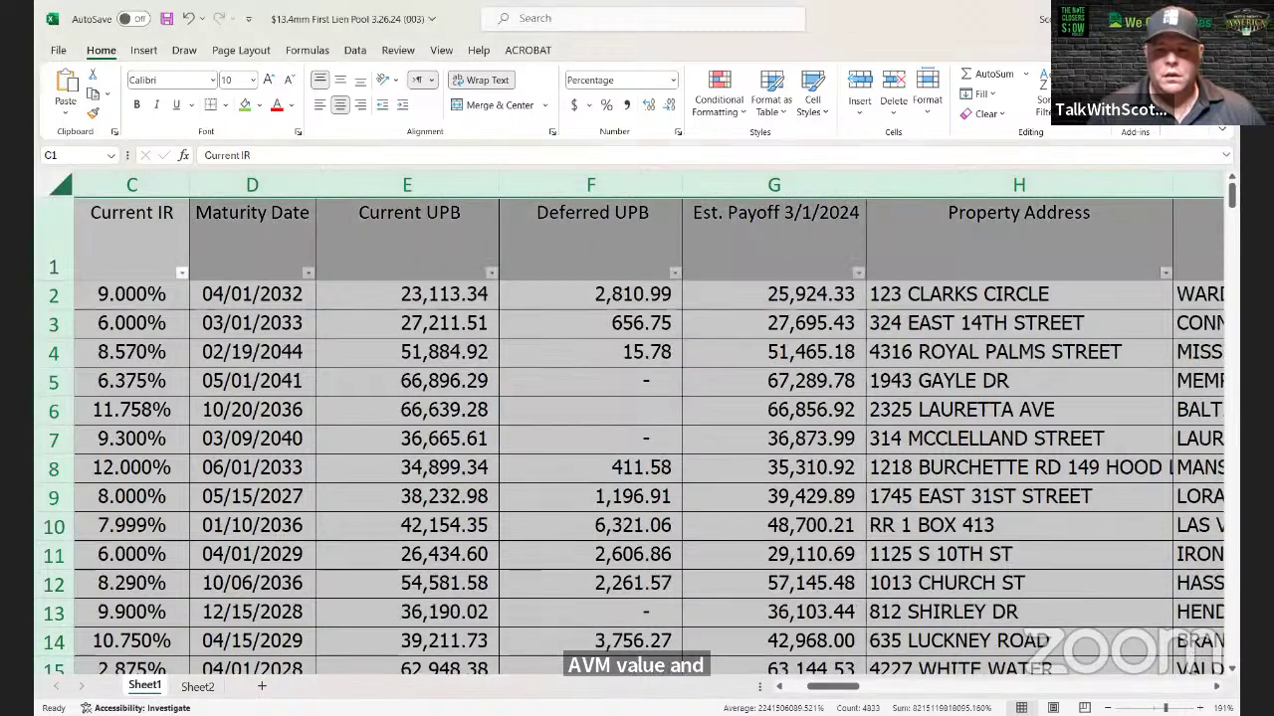
Step: Examine the re-sorted loans' AVM values, LTVs, addresses, cities and property types through to the end of the list
{"action": "scroll", "coordinate": [1220, 687], "scroll_direction": "right", "scroll_amount": 6}
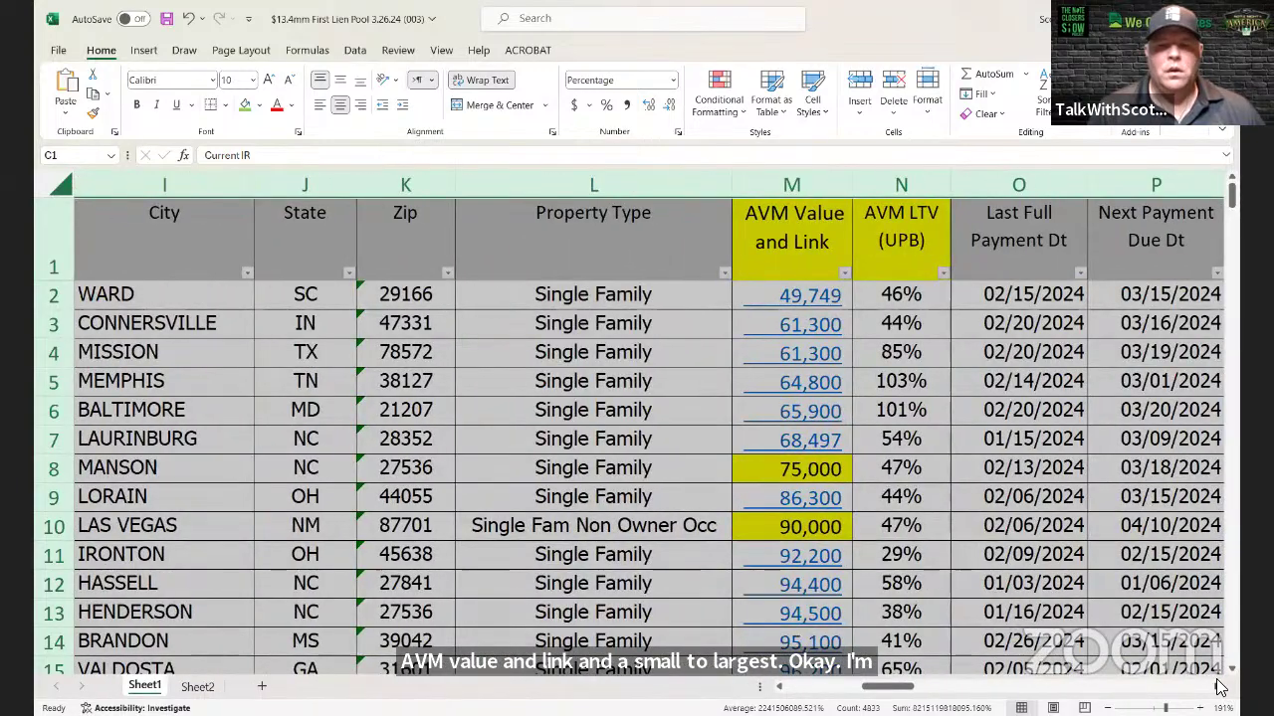
{"action": "scroll", "coordinate": [950, 403], "scroll_direction": "right", "scroll_amount": 3}
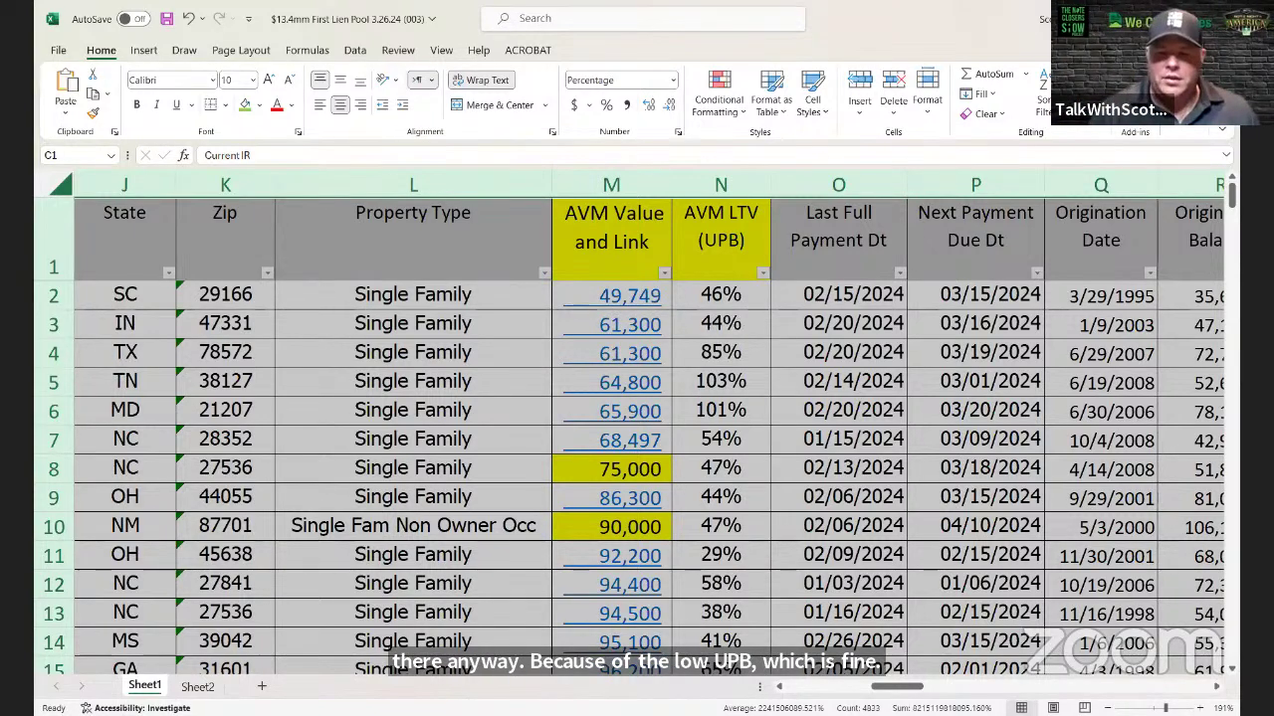
{"action": "left_click_drag", "start_coordinate": [896, 689], "coordinate": [869, 693]}
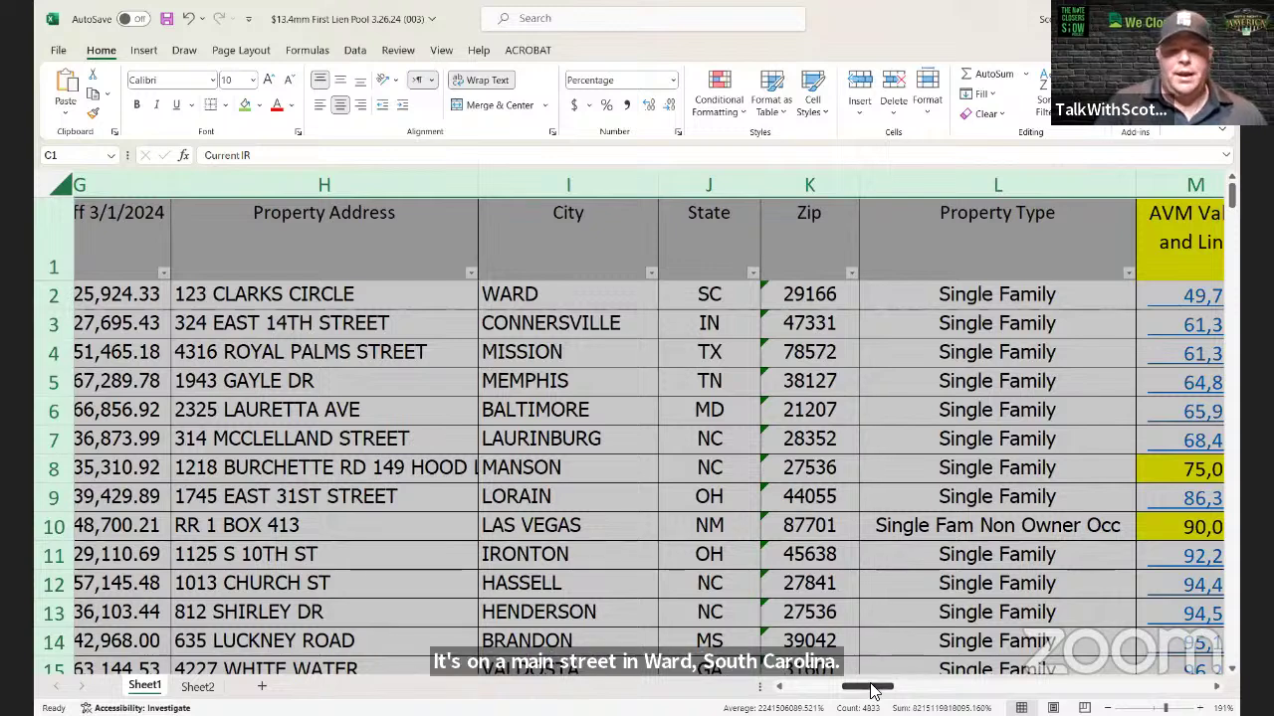
{"action": "left_click_drag", "start_coordinate": [870, 687], "coordinate": [875, 687]}
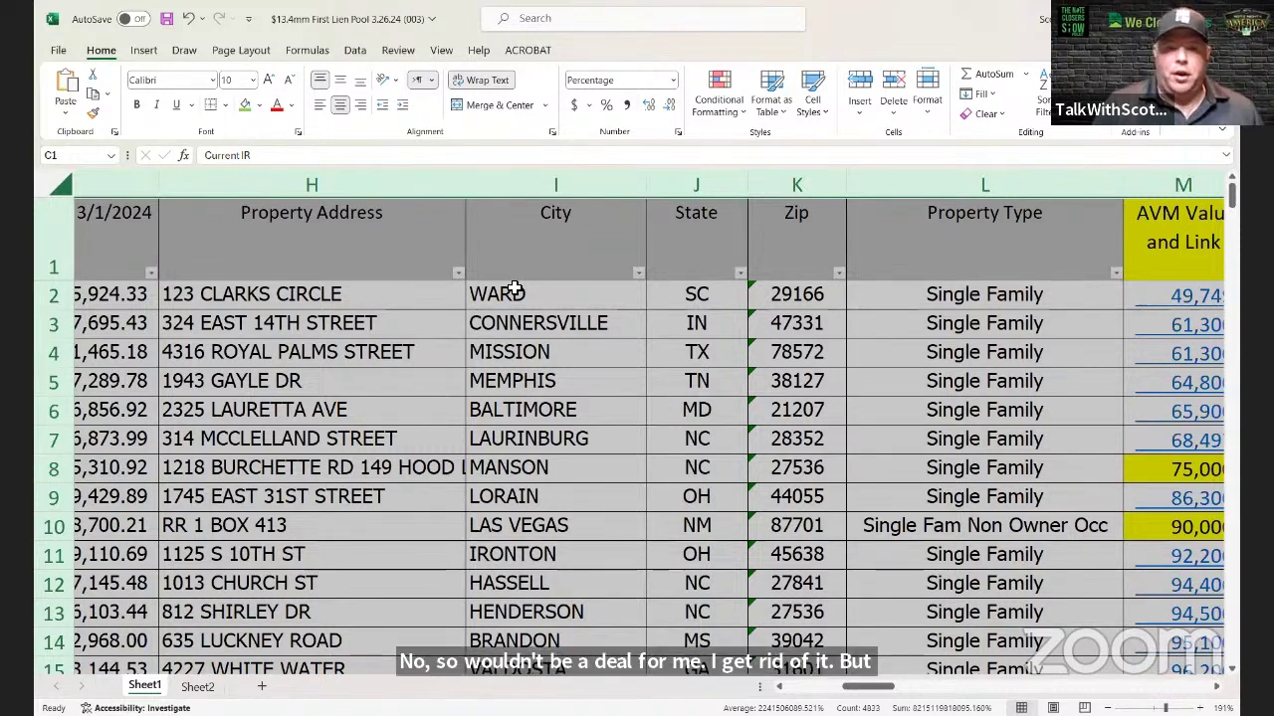
{"action": "left_click", "coordinate": [574, 360]}
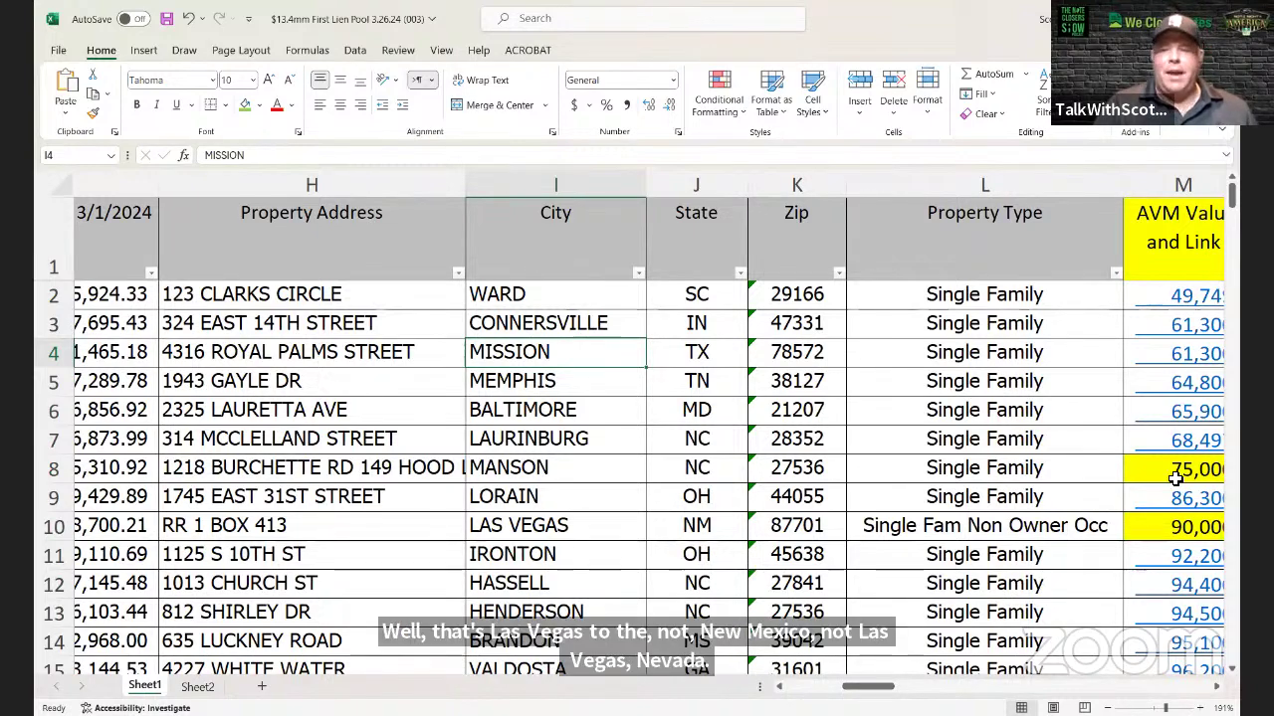
{"action": "scroll", "coordinate": [978, 535], "scroll_direction": "down", "scroll_amount": 16}
{"action": "scroll", "coordinate": [977, 535], "scroll_direction": "down", "scroll_amount": 20}
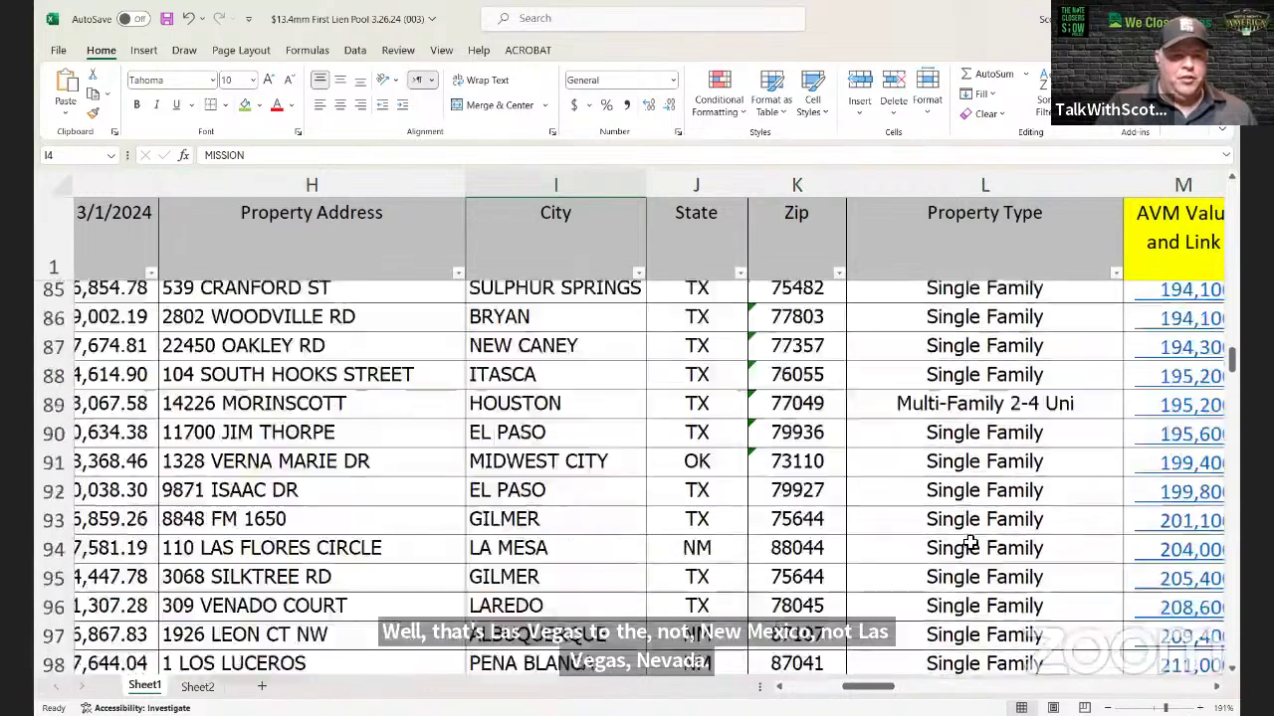
{"action": "scroll", "coordinate": [975, 538], "scroll_direction": "up", "scroll_amount": 3}
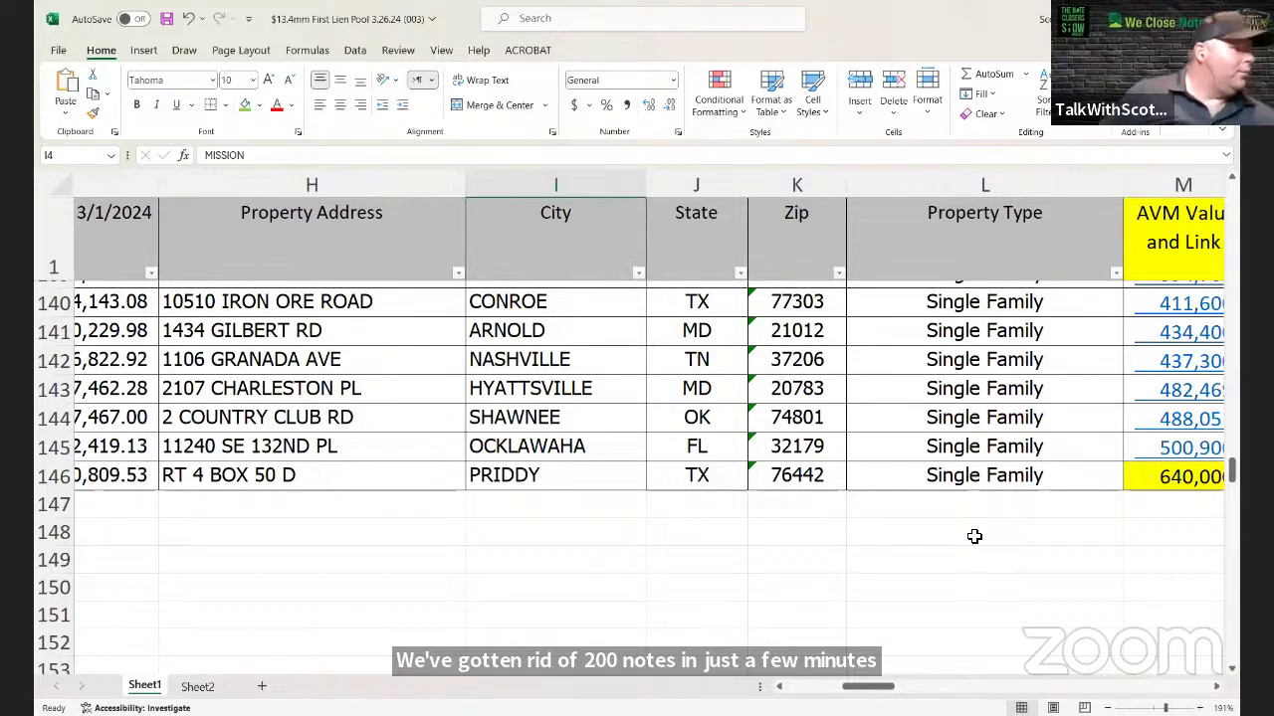
{"action": "scroll", "coordinate": [841, 460], "scroll_direction": "up", "scroll_amount": 14}
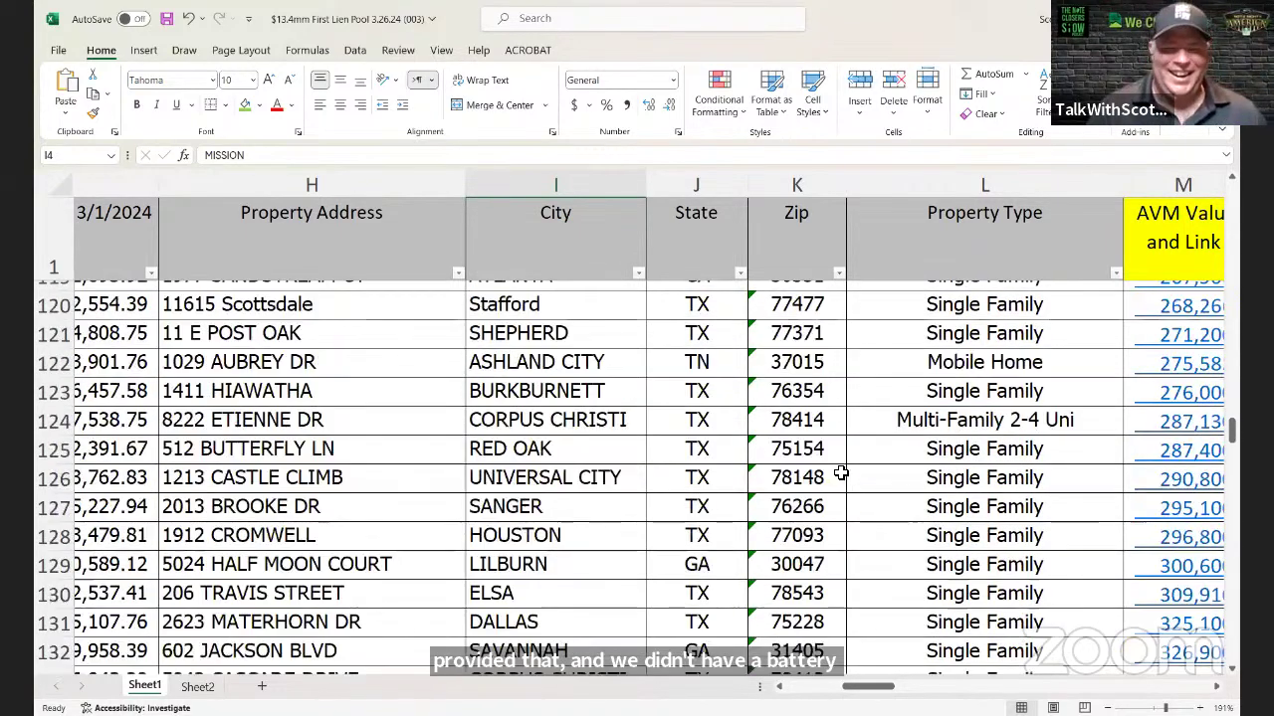
{"action": "scroll", "coordinate": [841, 461], "scroll_direction": "up", "scroll_amount": 20}
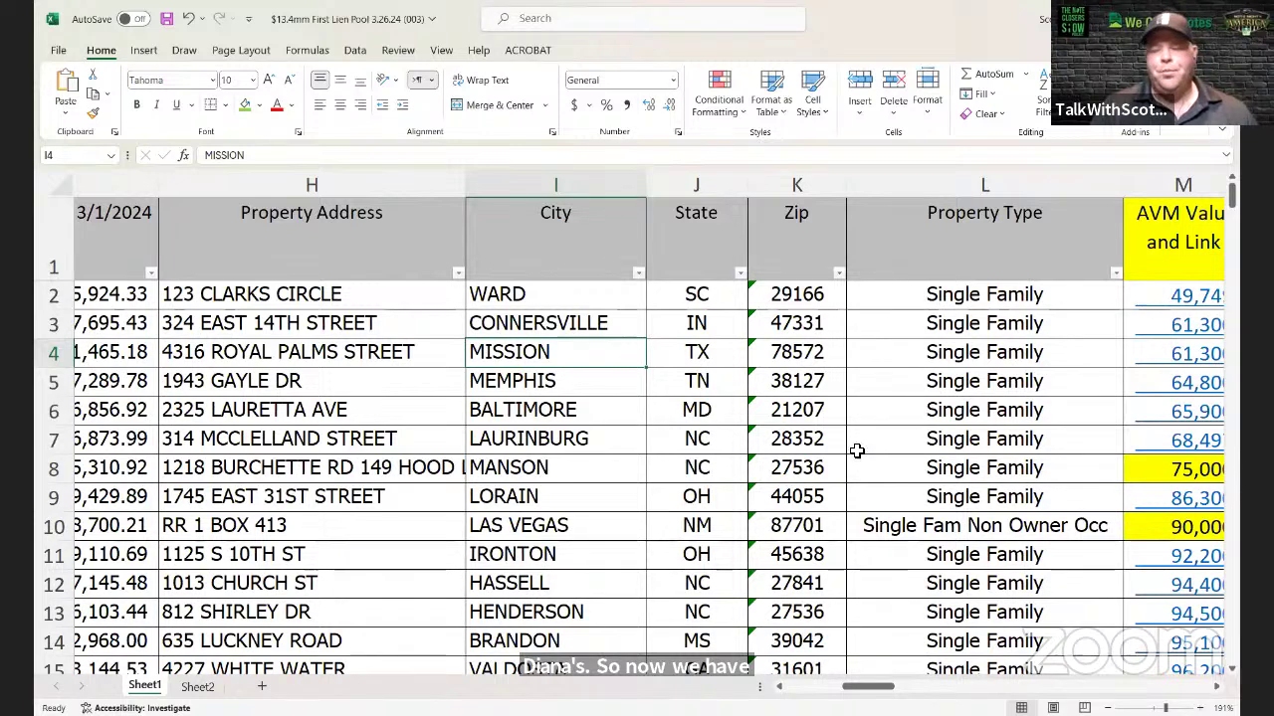
Step: Filter Property Type to show only MANUFACT HOME, NON-OWN OC, Manufactured Home and Mobile Home records
{"action": "left_click", "coordinate": [1118, 275]}
{"action": "left_click", "coordinate": [1116, 275]}
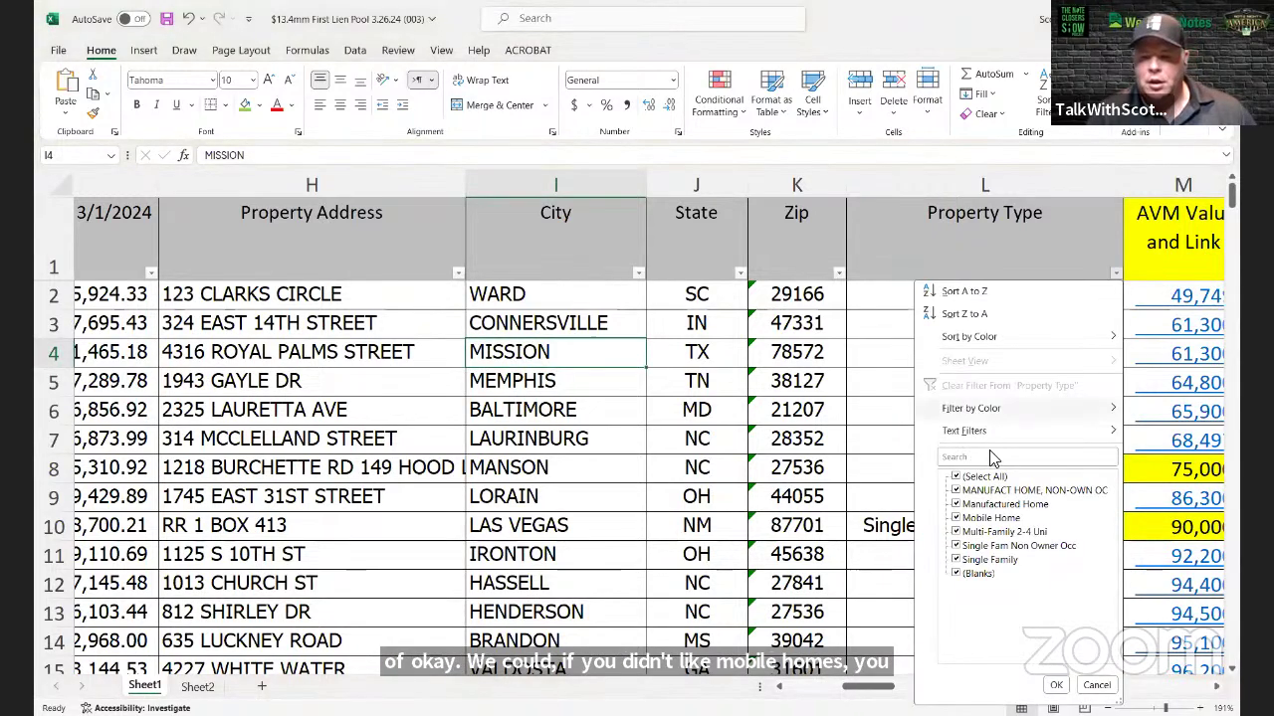
{"action": "left_click", "coordinate": [954, 479]}
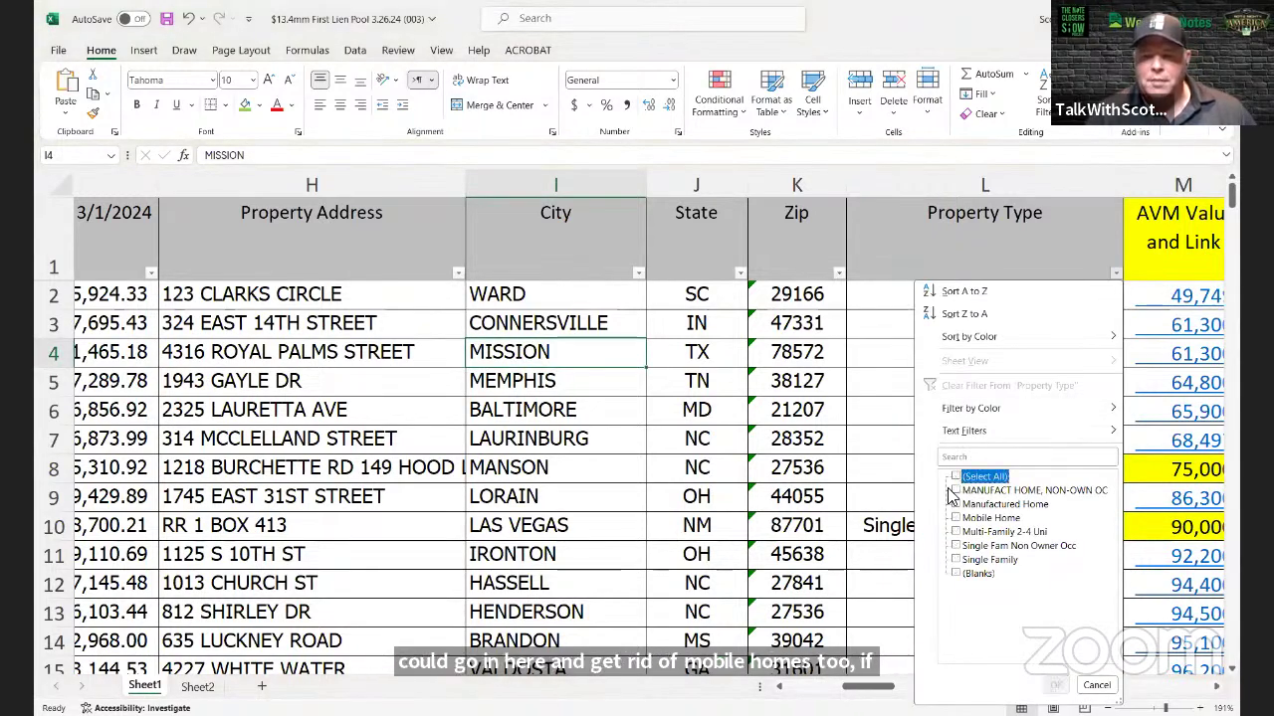
{"action": "left_click", "coordinate": [955, 491]}
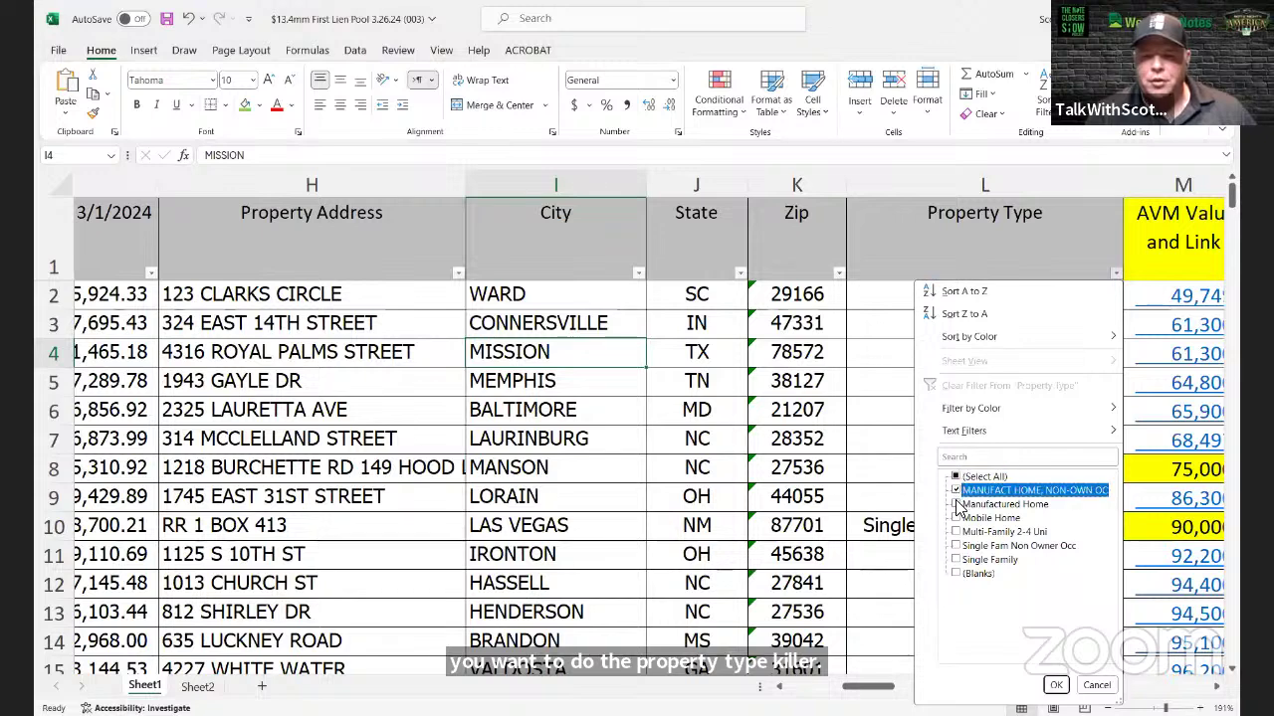
{"action": "left_click", "coordinate": [955, 504]}
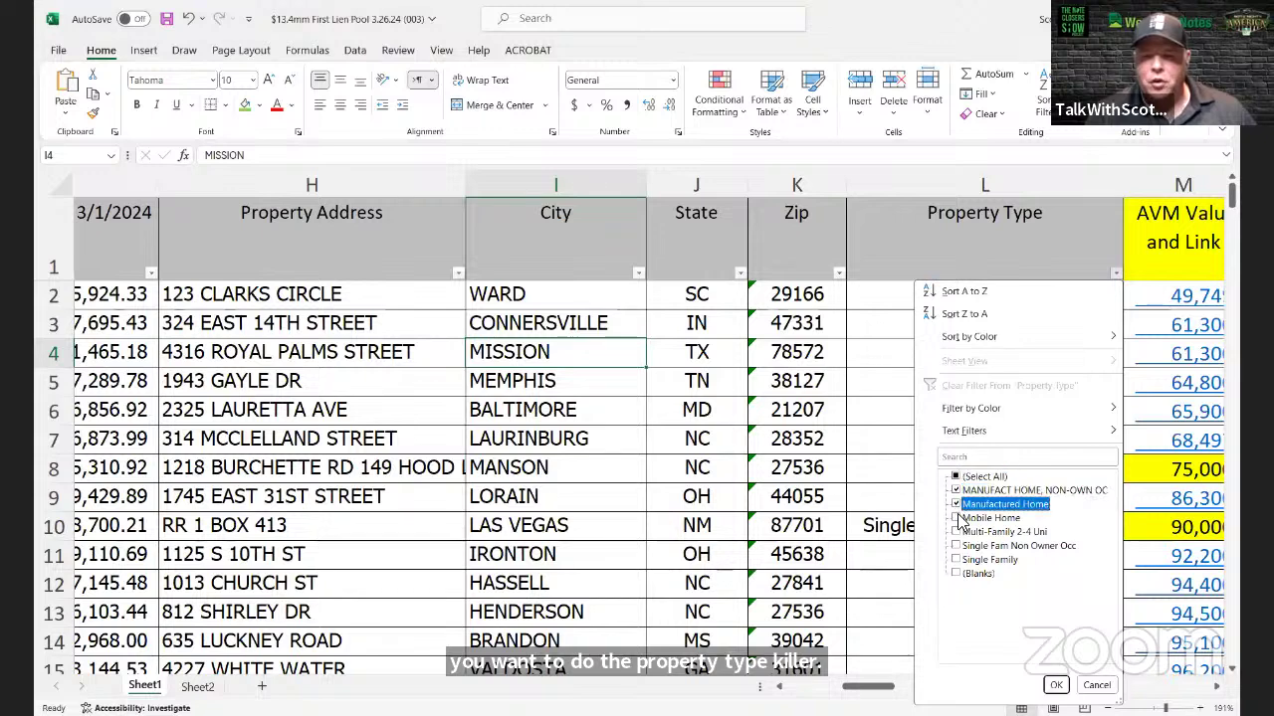
{"action": "left_click", "coordinate": [1054, 685]}
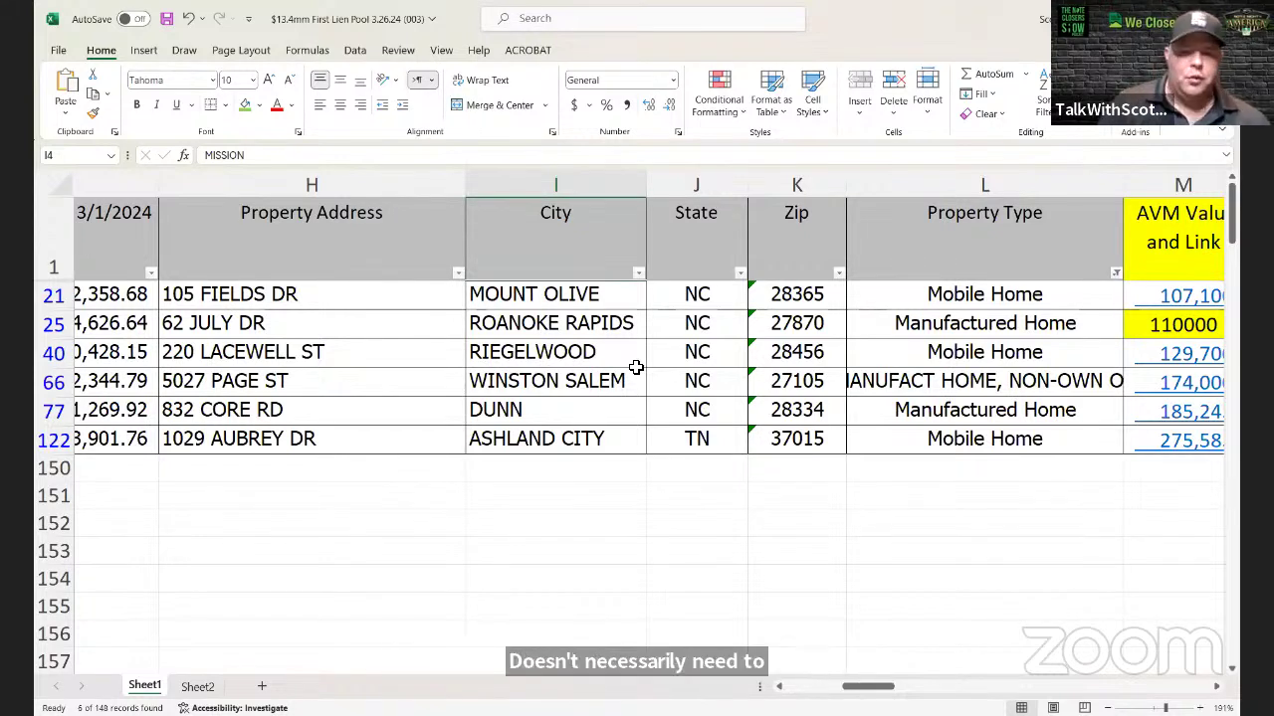
Step: Reselect all property types in the Property Type filter to restore the full loan list
{"action": "left_click", "coordinate": [1119, 275]}
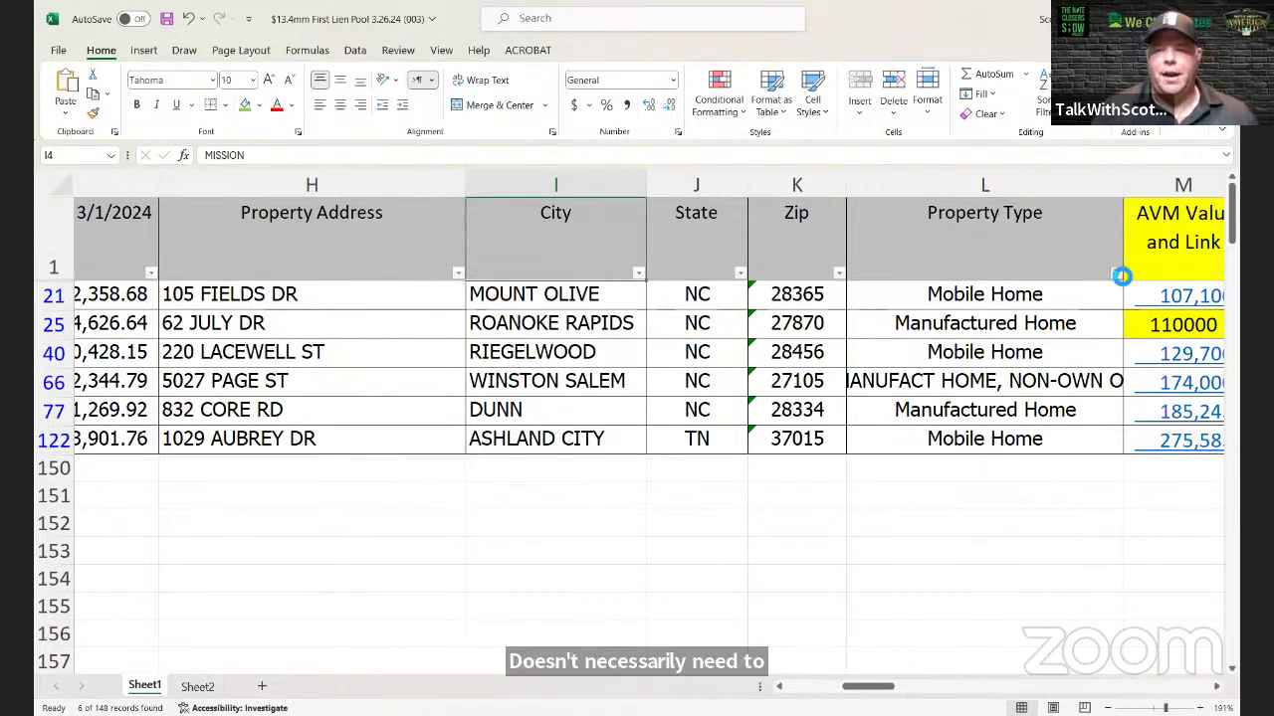
{"action": "left_click", "coordinate": [956, 477]}
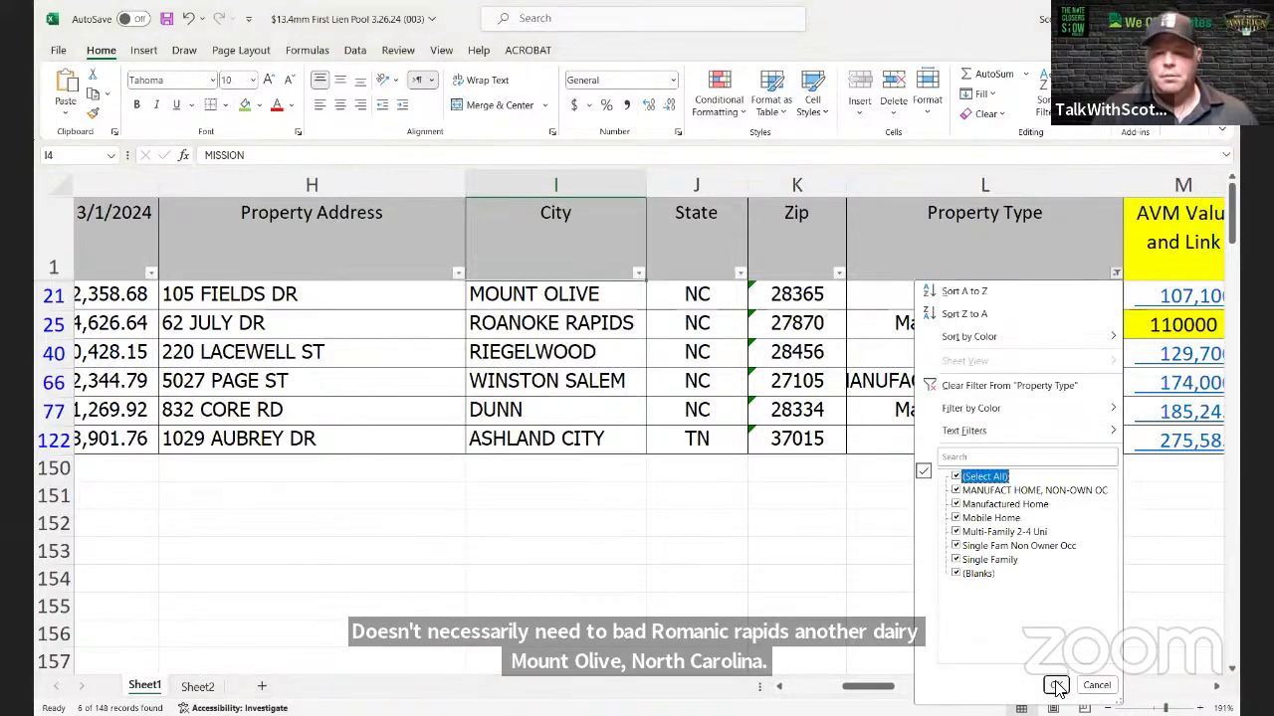
{"action": "left_click", "coordinate": [1056, 685]}
Step: Filter the AVM LTV (UPB) column to show only the 101% and 103% loans
{"action": "scroll", "coordinate": [649, 423], "scroll_direction": "left", "scroll_amount": 10}
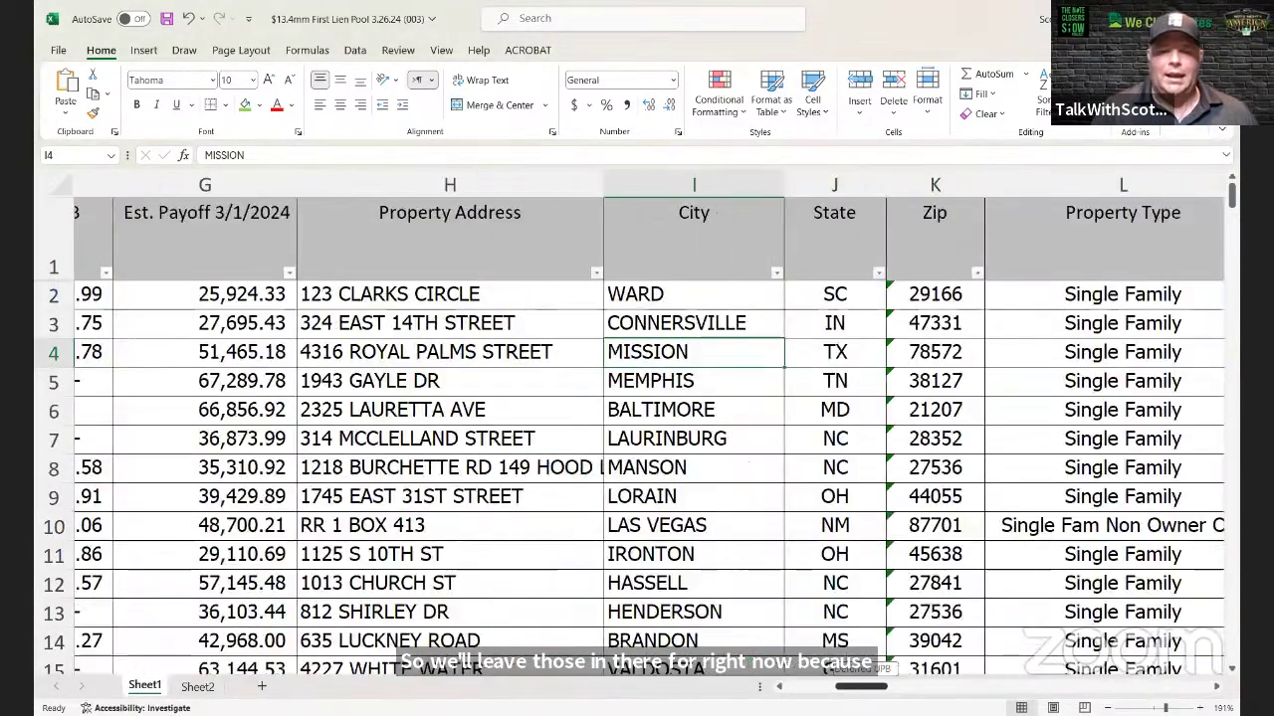
{"action": "scroll", "coordinate": [649, 423], "scroll_direction": "left", "scroll_amount": 2}
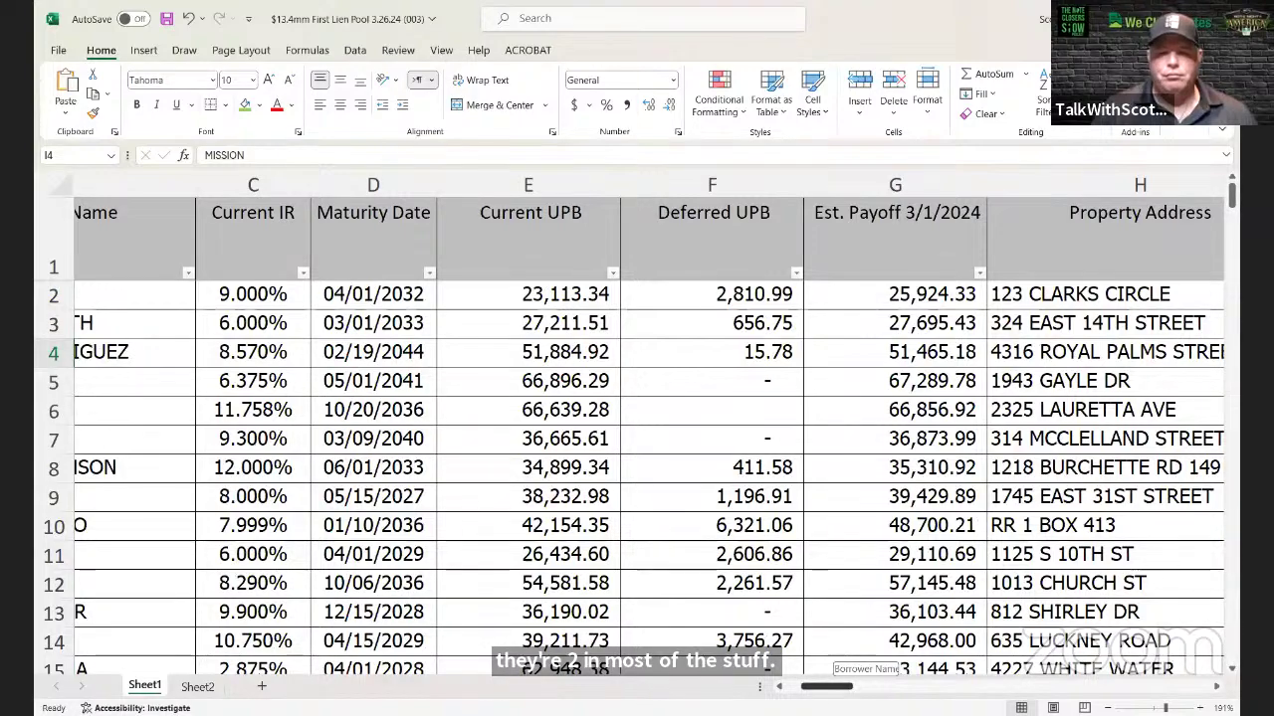
{"action": "left_click_drag", "start_coordinate": [826, 686], "coordinate": [906, 687]}
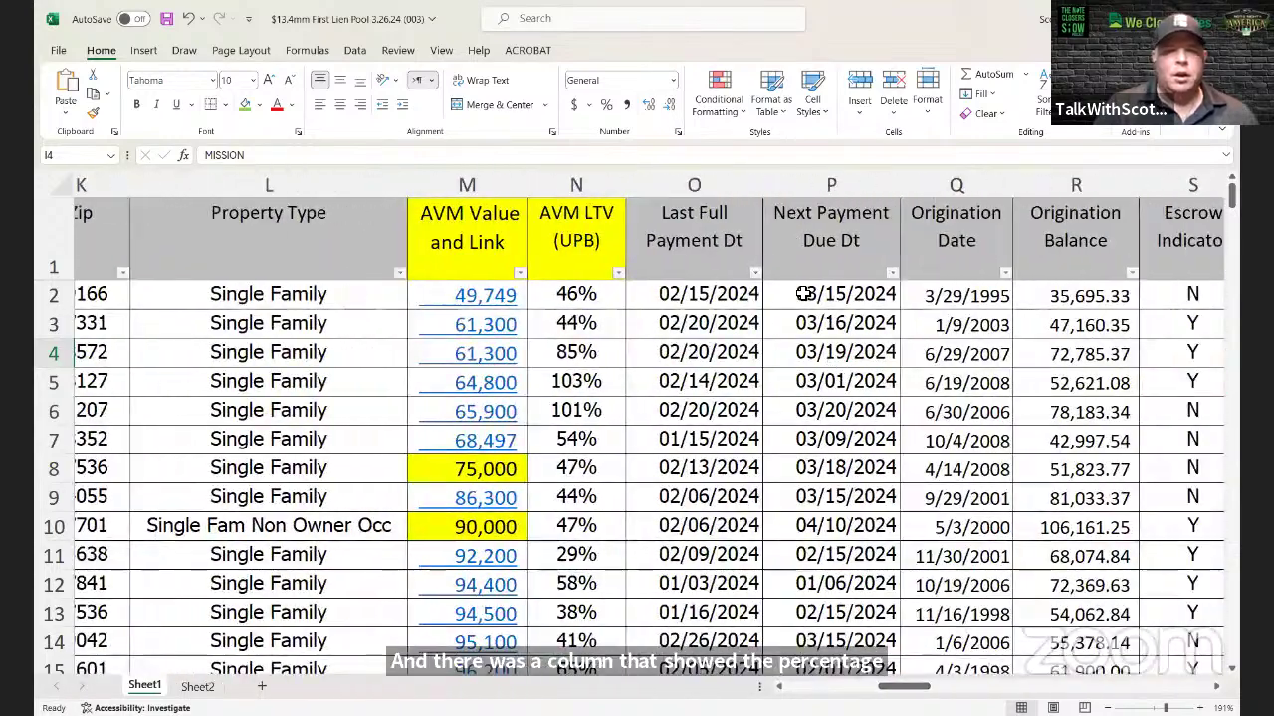
{"action": "left_click", "coordinate": [585, 246]}
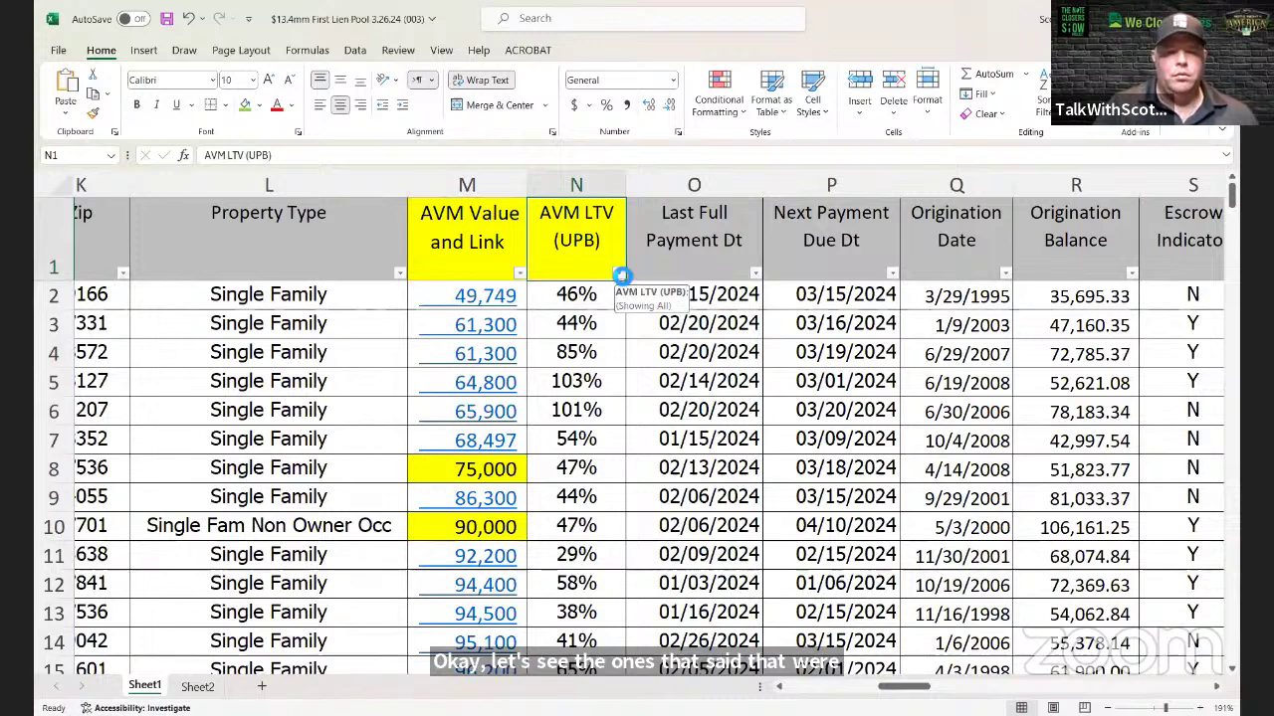
{"action": "left_click", "coordinate": [618, 272]}
{"action": "left_click", "coordinate": [457, 478]}
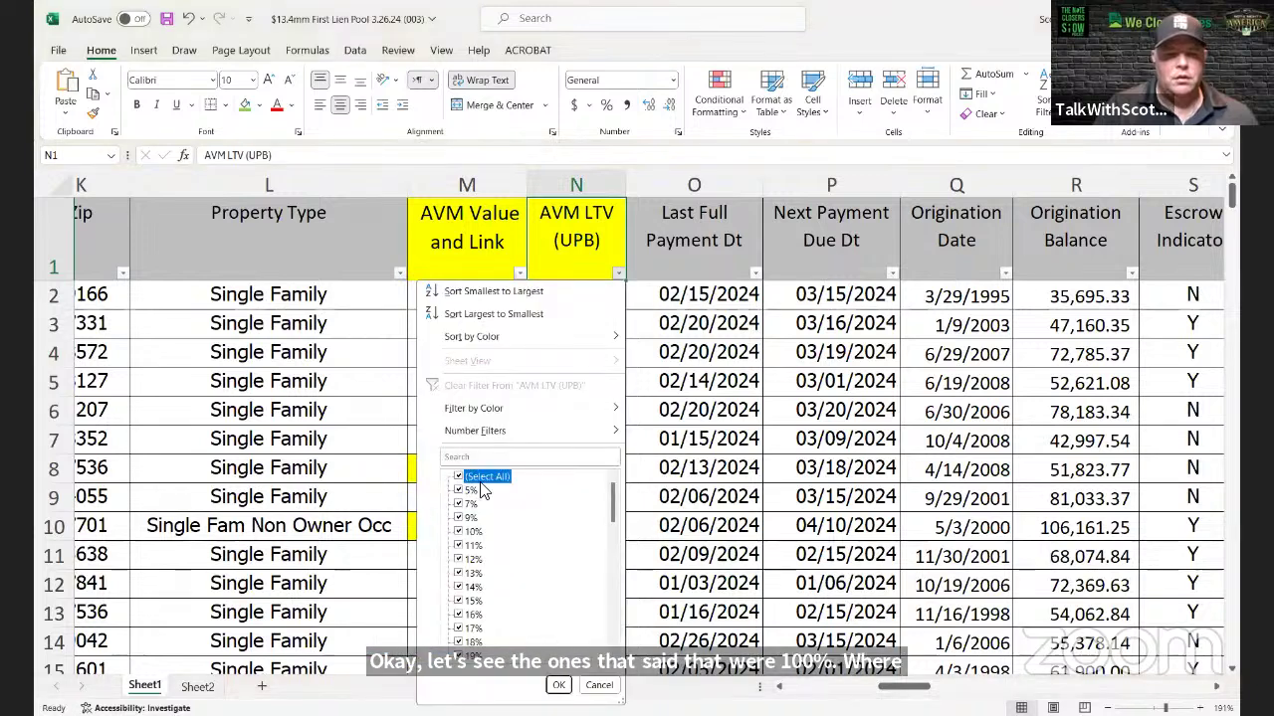
{"action": "scroll", "coordinate": [613, 511], "scroll_direction": "down", "scroll_amount": 3}
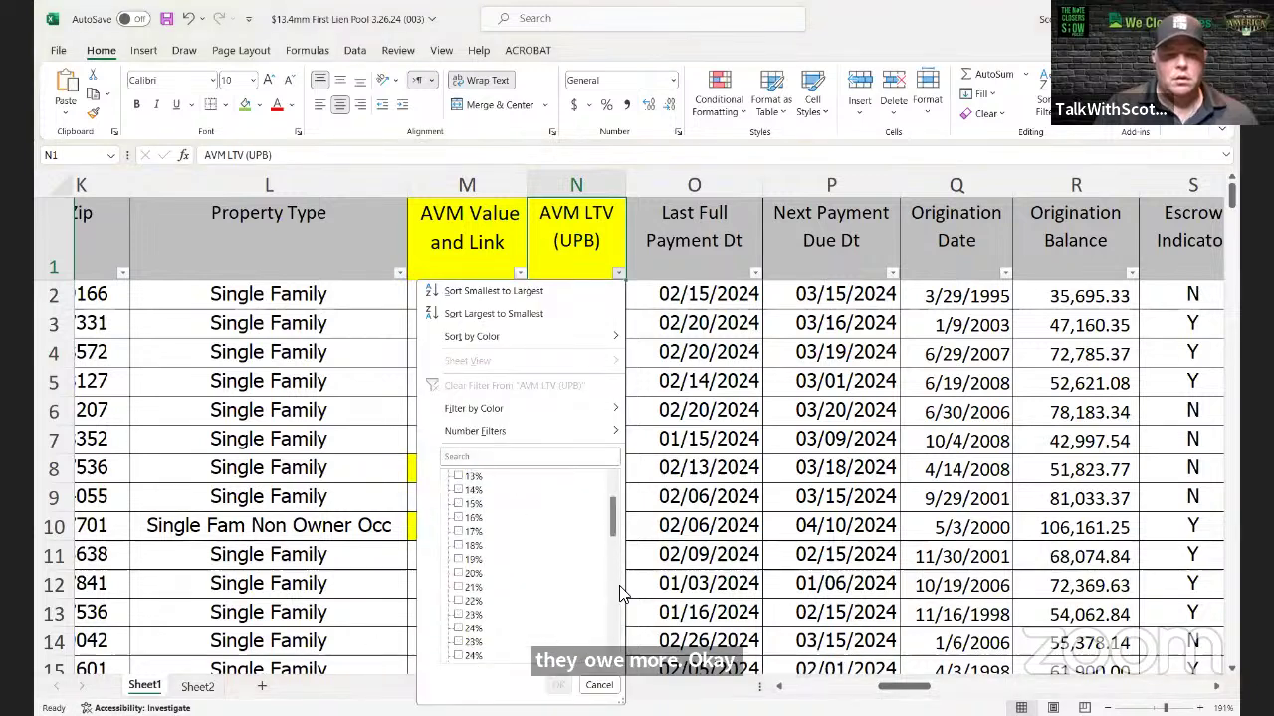
{"action": "scroll", "coordinate": [613, 512], "scroll_direction": "up", "scroll_amount": 3}
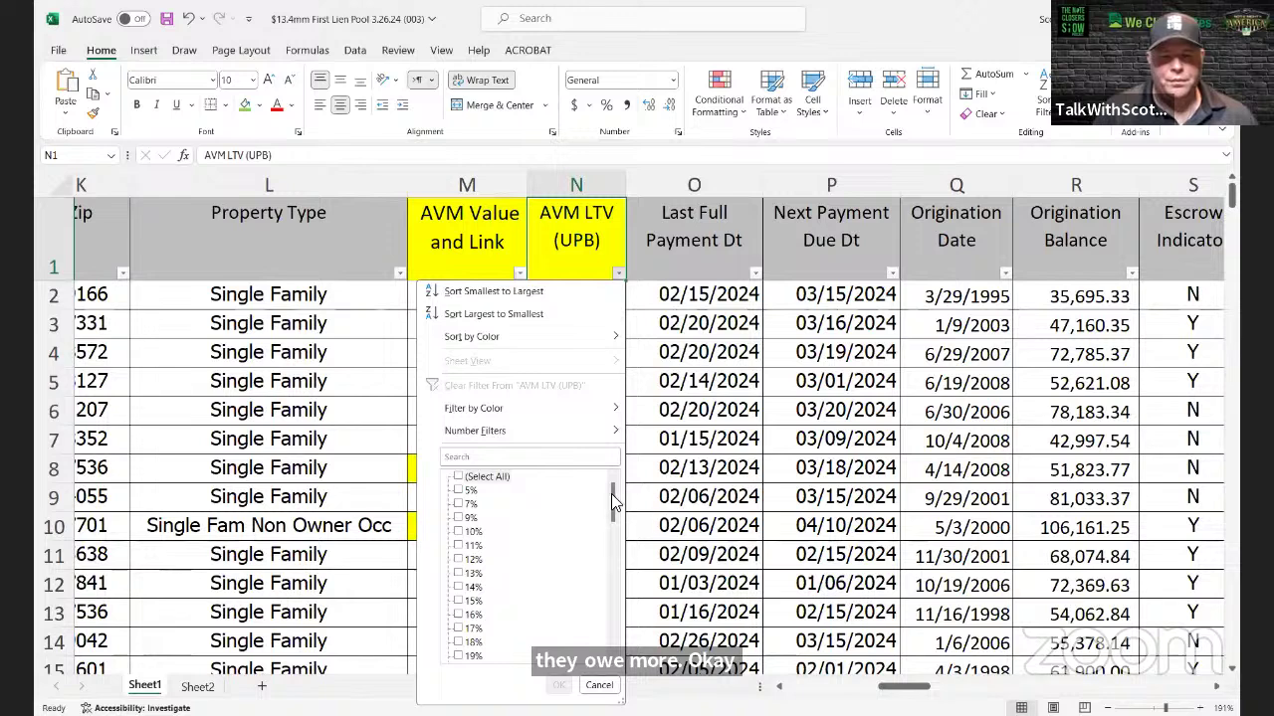
{"action": "scroll", "coordinate": [611, 494], "scroll_direction": "down", "scroll_amount": 10}
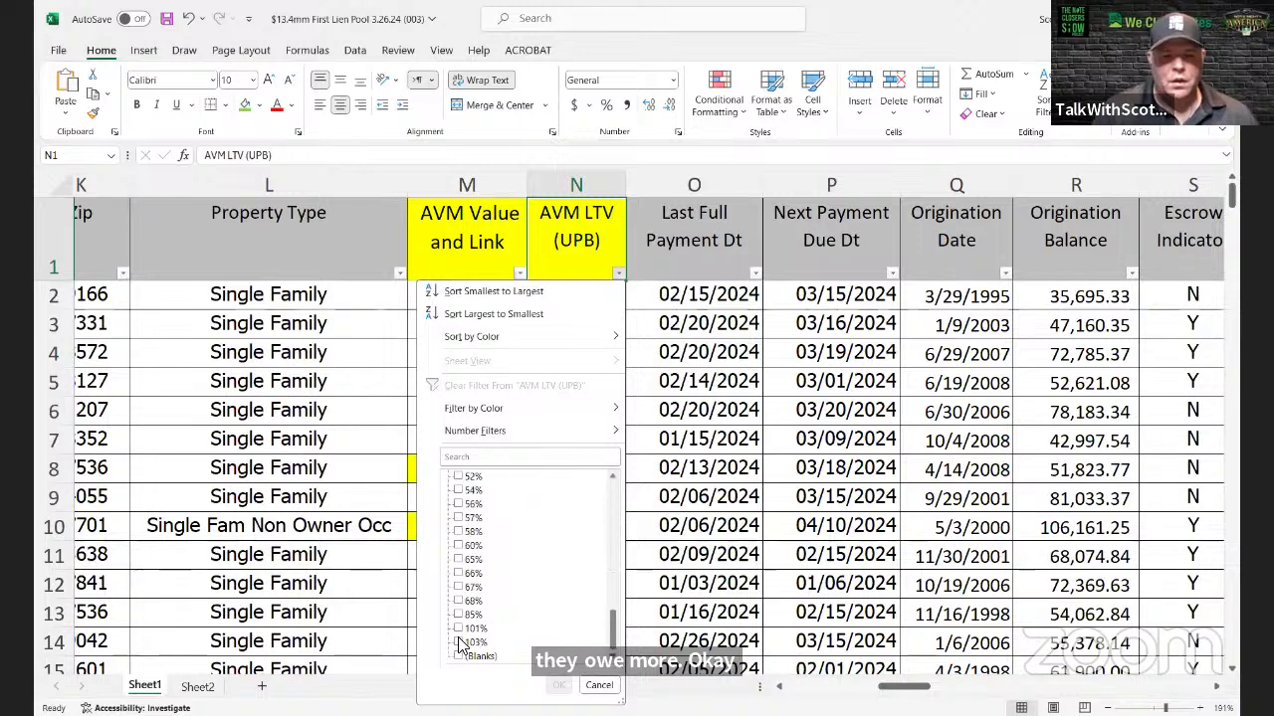
{"action": "left_click", "coordinate": [460, 643]}
{"action": "left_click", "coordinate": [458, 629]}
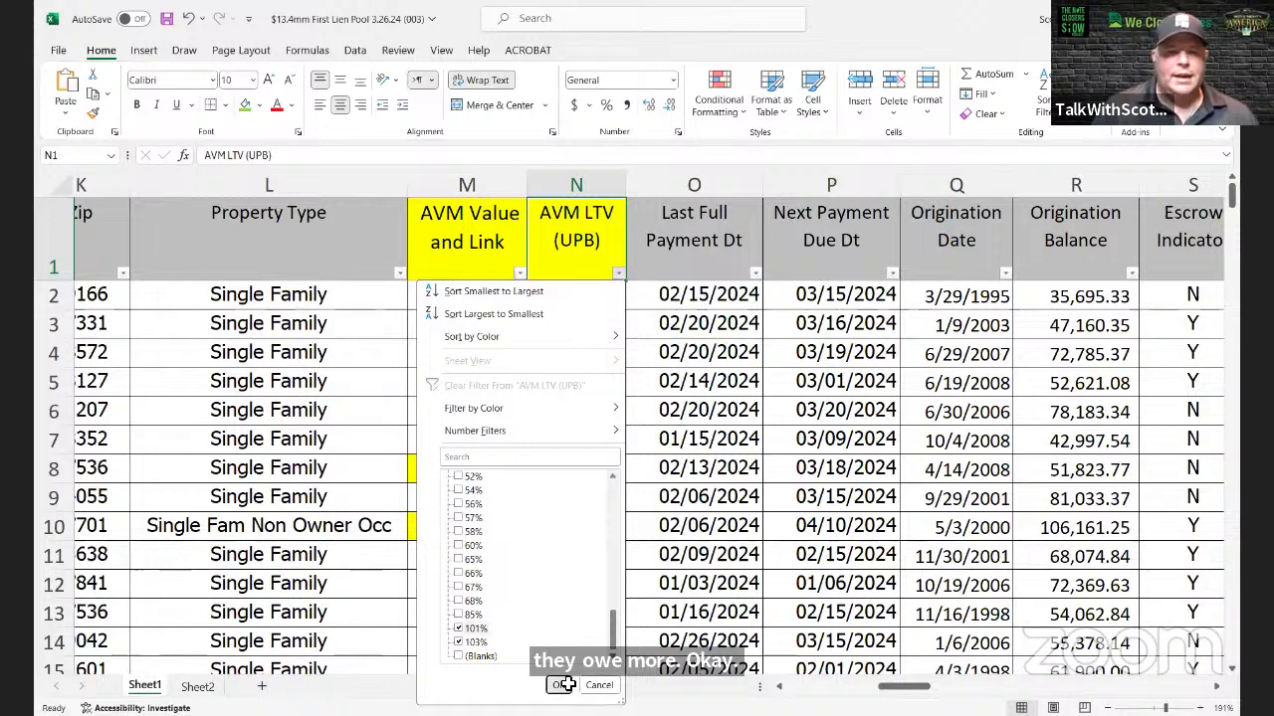
{"action": "left_click", "coordinate": [560, 684]}
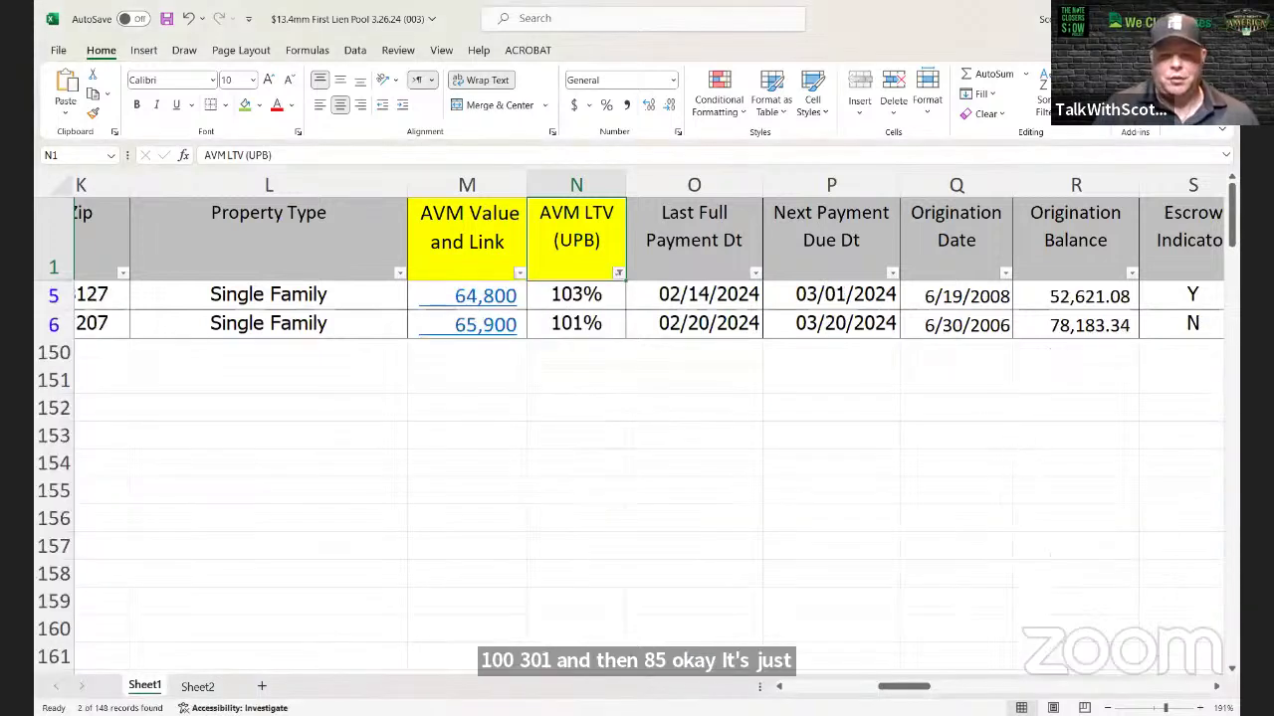
Step: Review the over-100% LTV loans and reselect all values in the AVM LTV (UPB) filter
{"action": "mouse_move", "coordinate": [905, 687]}
{"action": "left_mouse_down"}
{"action": "mouse_move", "coordinate": [860, 686]}
{"action": "mouse_move", "coordinate": [907, 686]}
{"action": "left_mouse_up"}
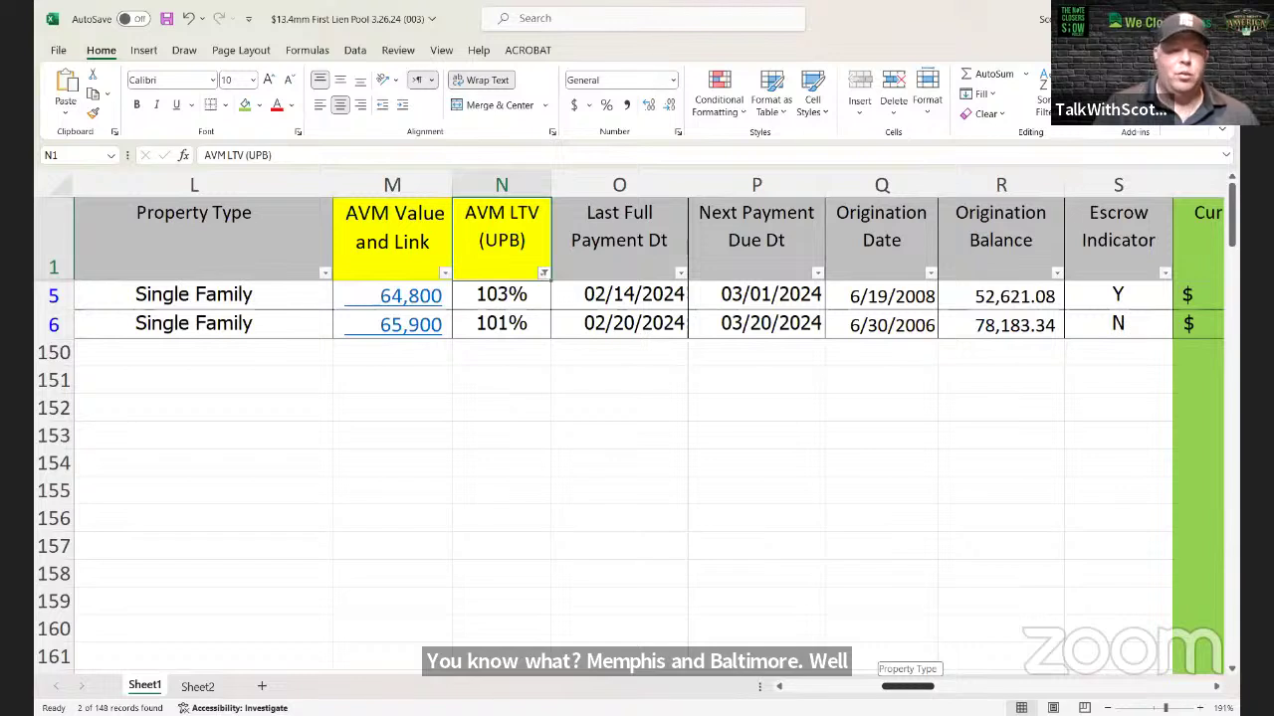
{"action": "left_click_drag", "start_coordinate": [908, 686], "coordinate": [898, 687]}
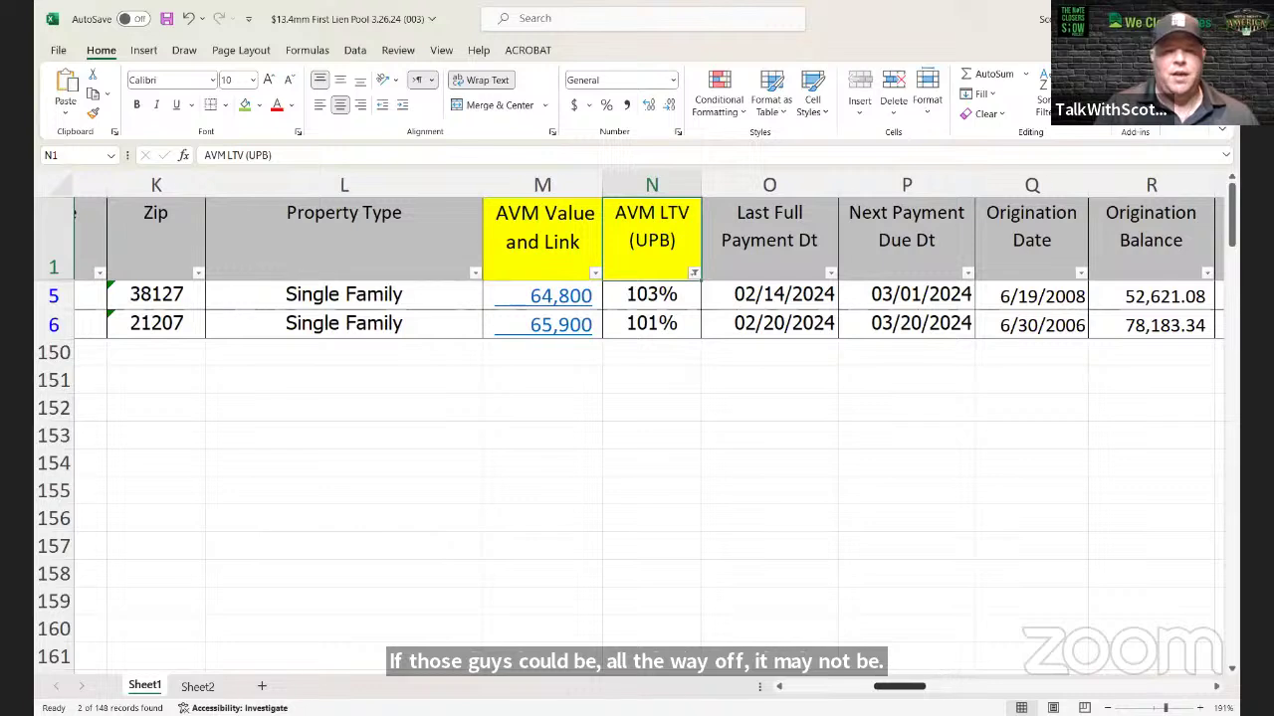
{"action": "left_click", "coordinate": [706, 274]}
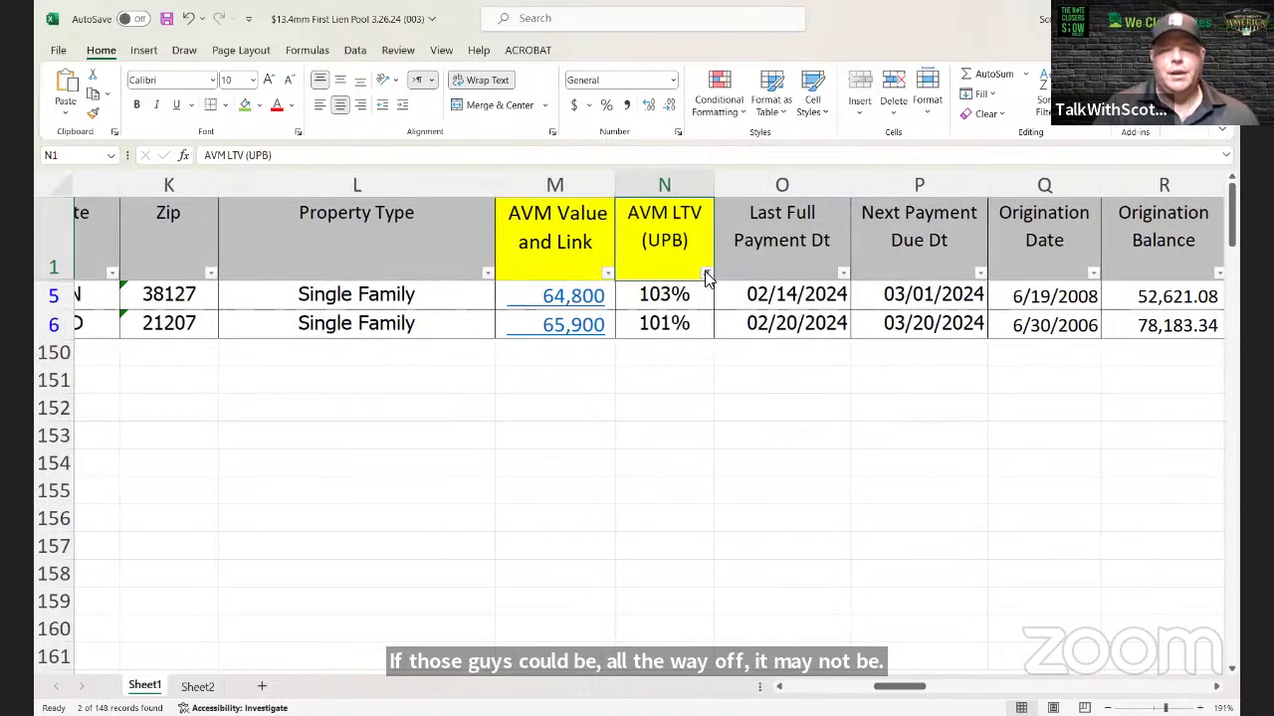
{"action": "left_click", "coordinate": [546, 478]}
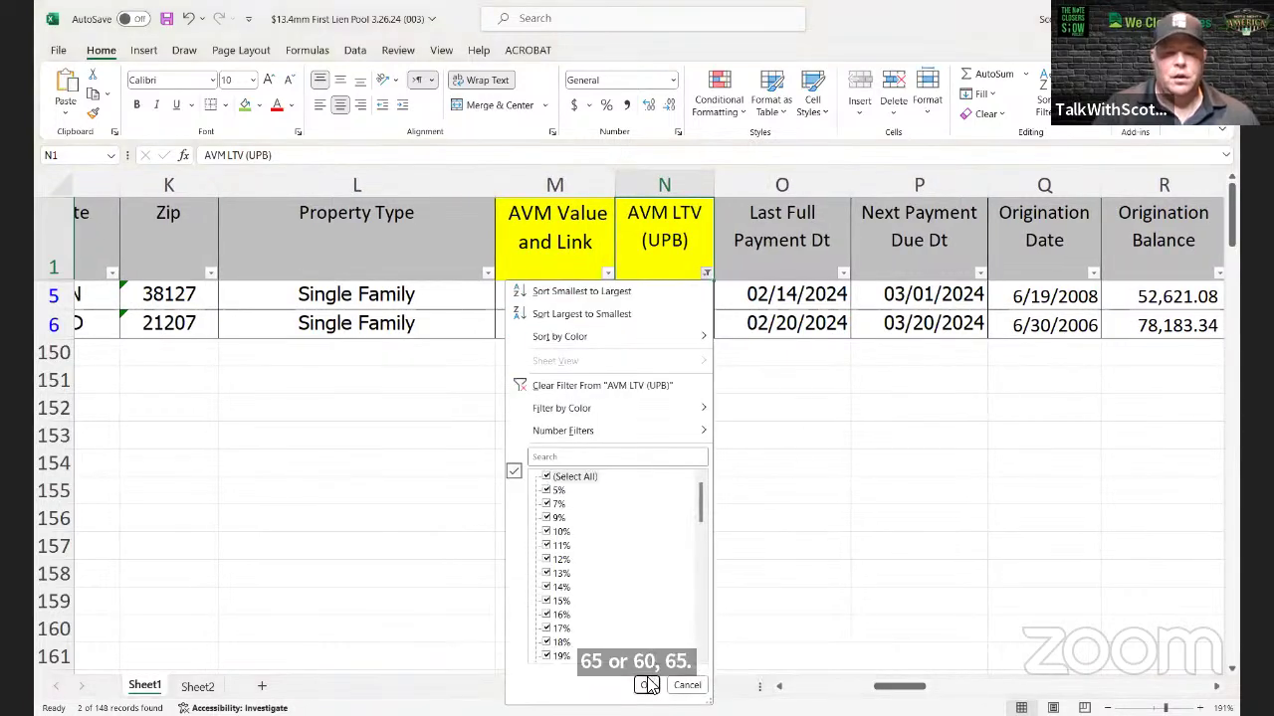
{"action": "left_click", "coordinate": [649, 684]}
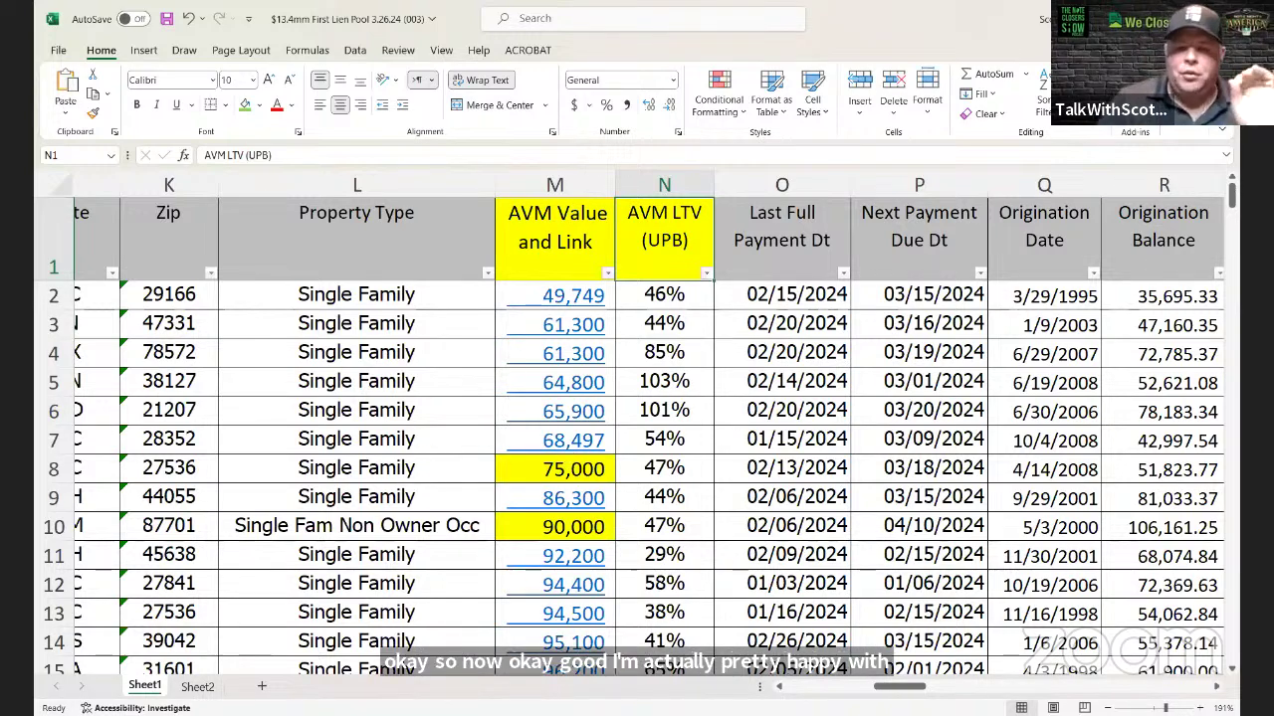
Step: Insert a column between Current PI and Current TI and head it "12 Month P&I"
{"action": "scroll", "coordinate": [649, 423], "scroll_direction": "left", "scroll_amount": 1}
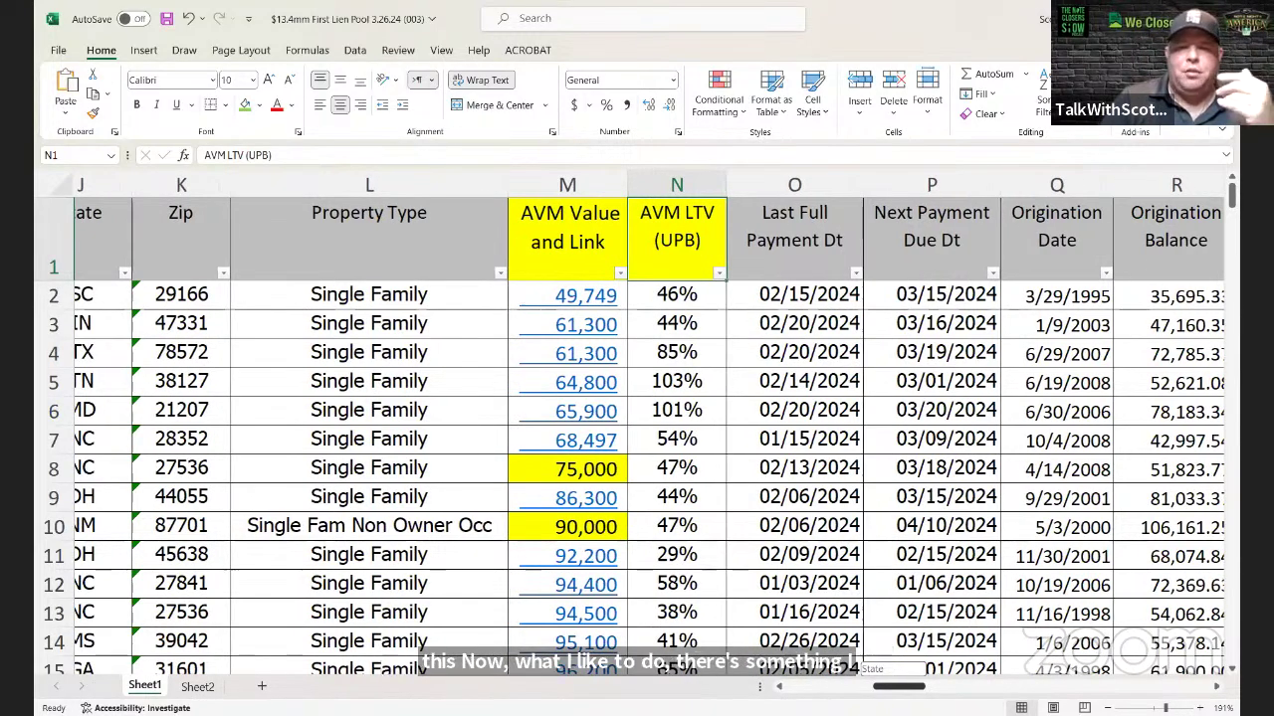
{"action": "scroll", "coordinate": [467, 228], "scroll_direction": "right", "scroll_amount": 7}
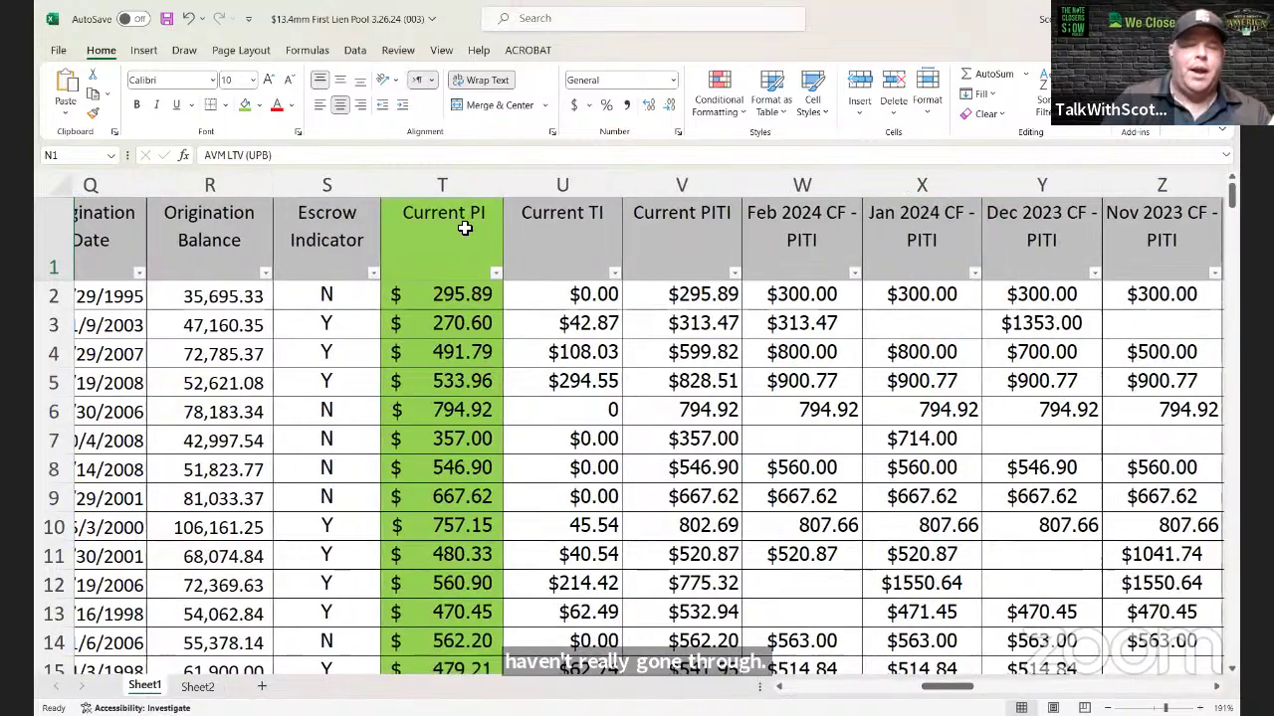
{"action": "left_click", "coordinate": [581, 187]}
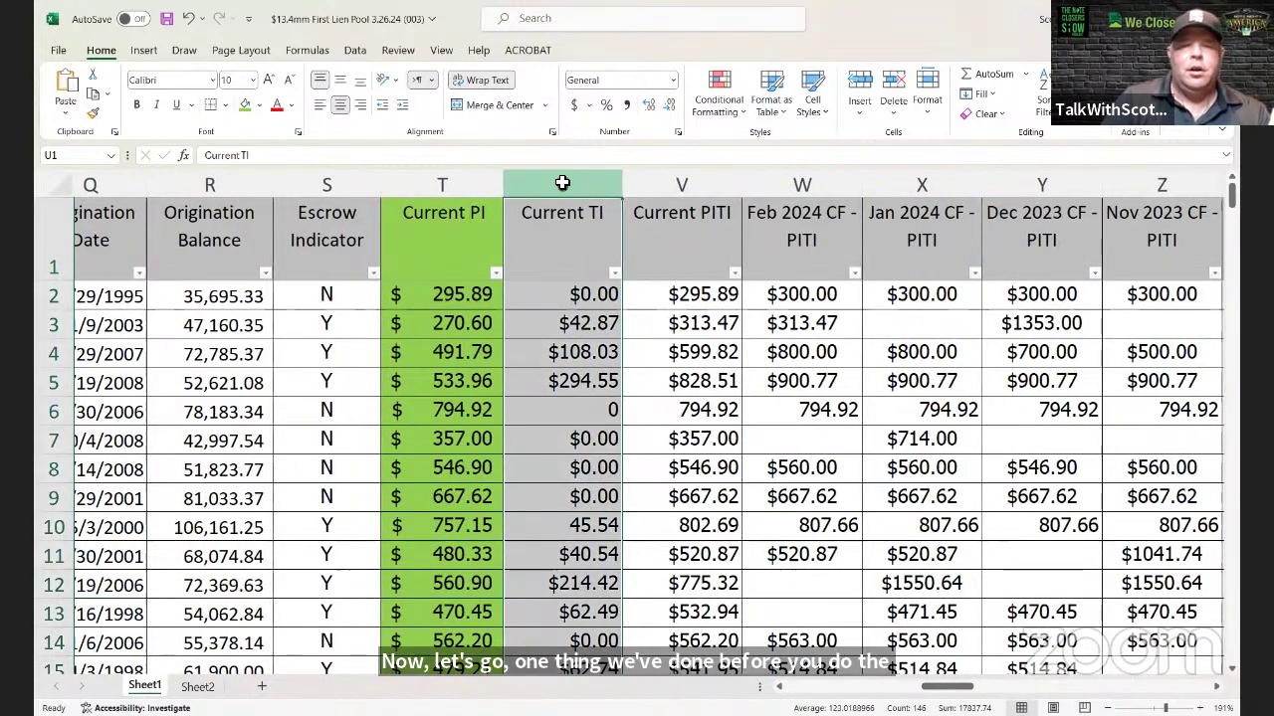
{"action": "right_click", "coordinate": [564, 183]}
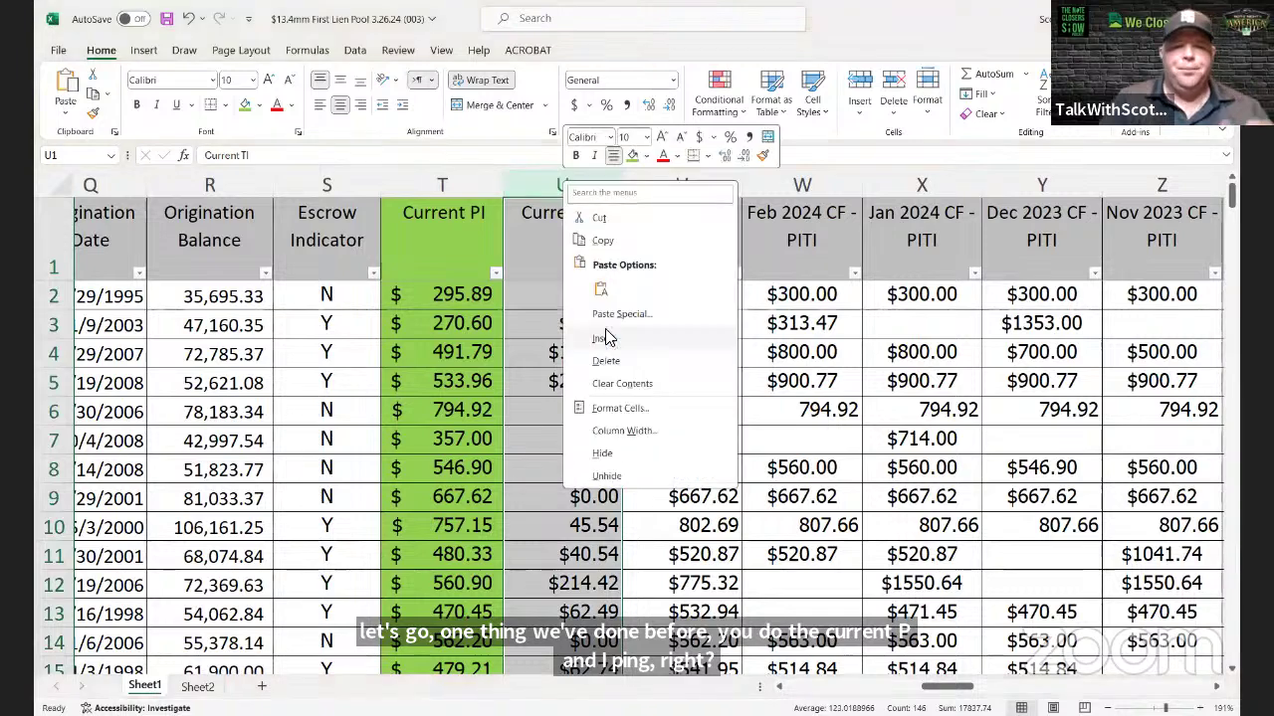
{"action": "left_click", "coordinate": [604, 338]}
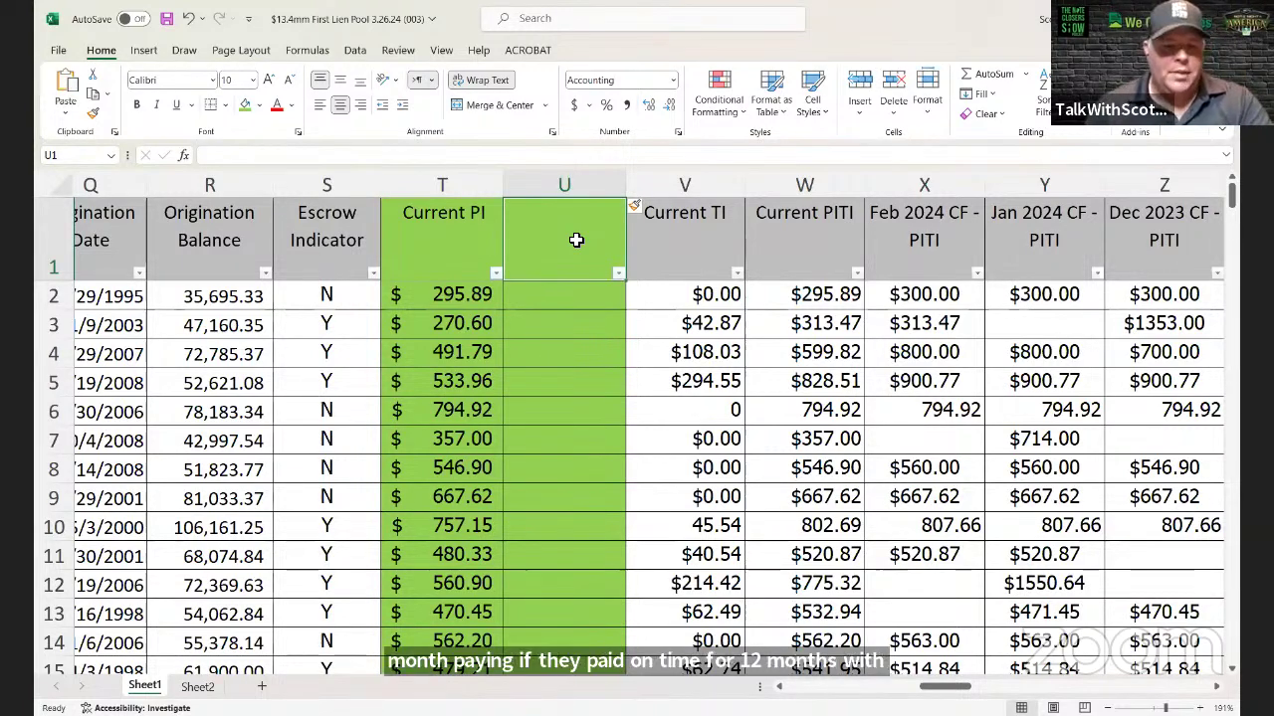
{"action": "type", "text": "12 Mont"}
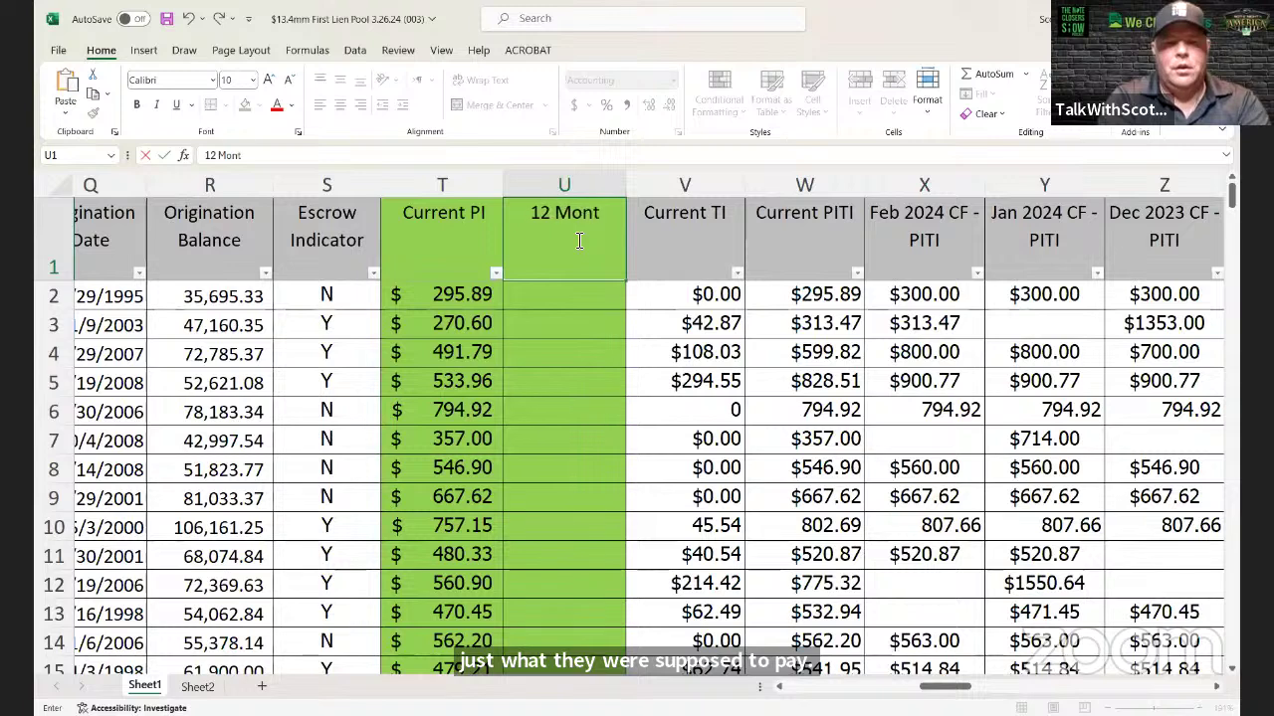
{"action": "type", "text": "h P&I"}
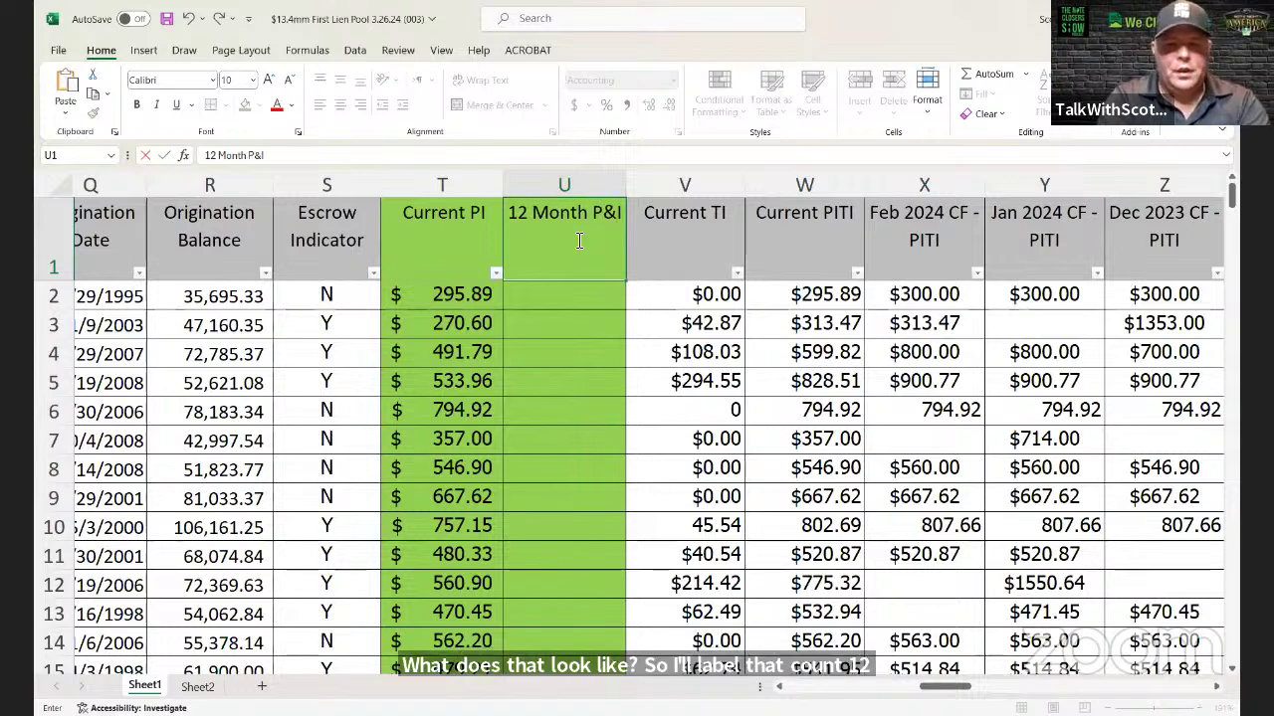
{"action": "key", "text": "Return"}
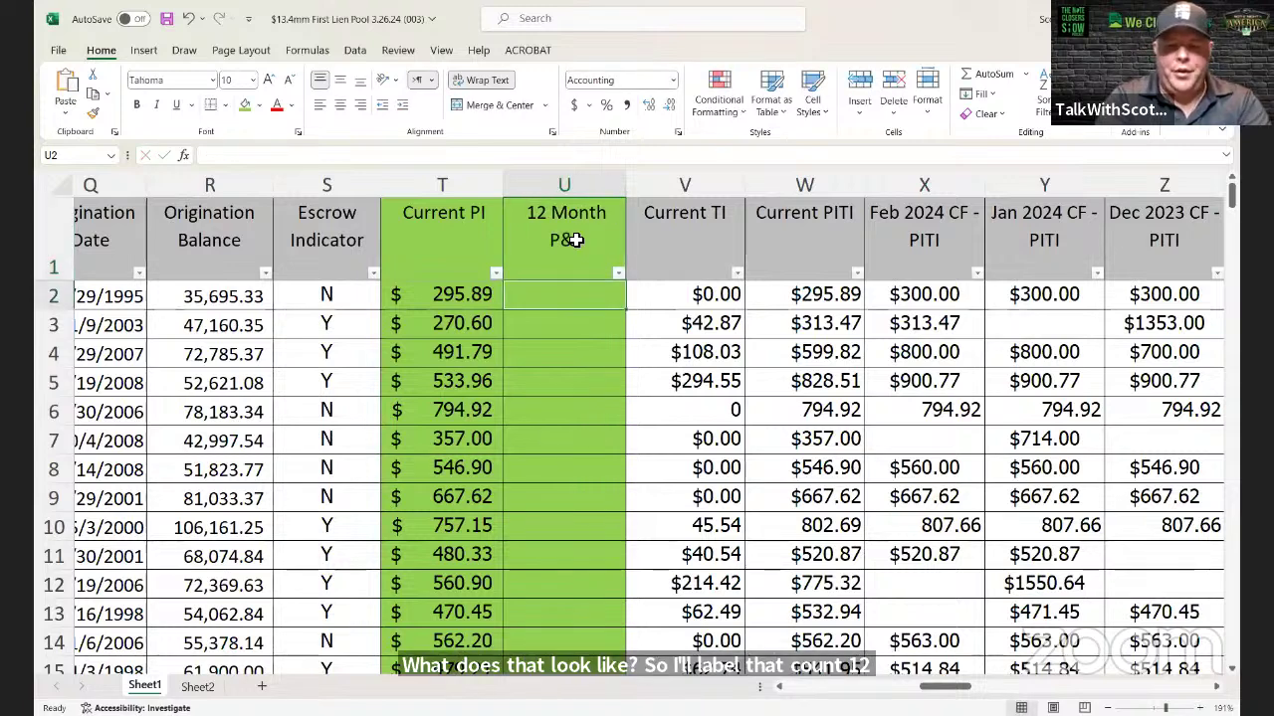
Step: Enter the formula =T2*12 in the first loan row of the 12 Month P&I column
{"action": "type", "text": "="}
{"action": "key", "text": "Left"}
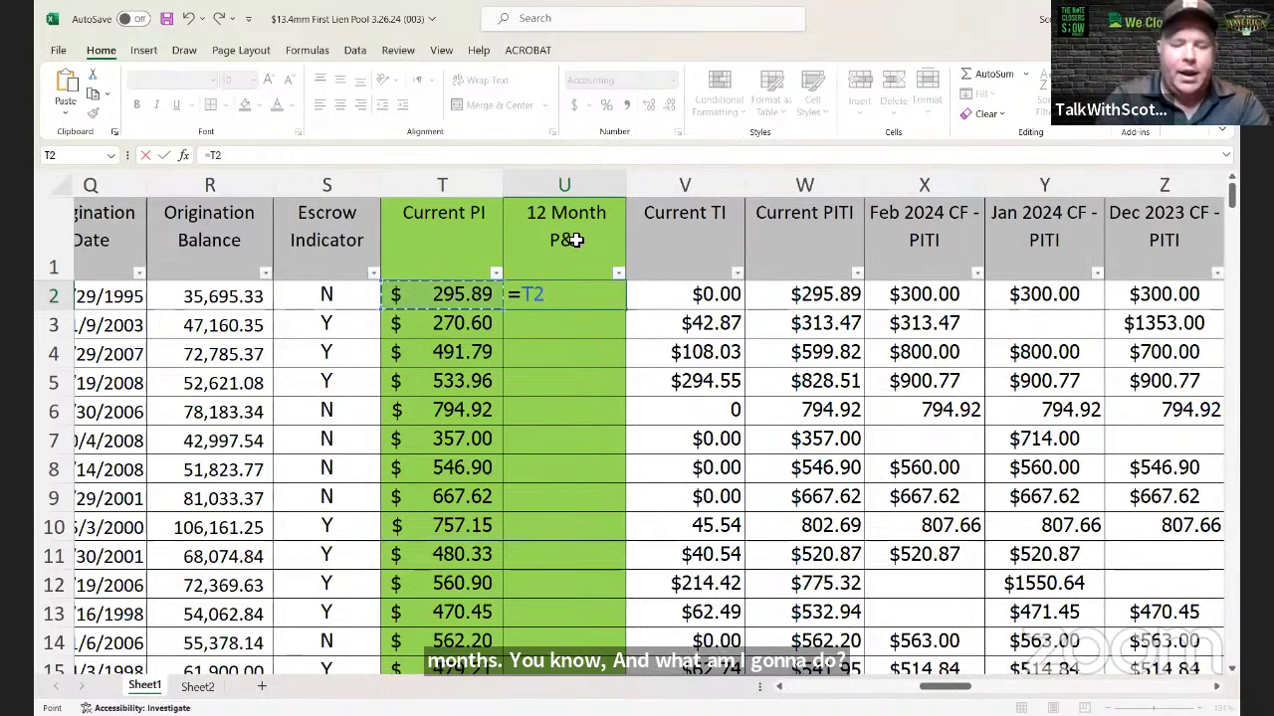
{"action": "type", "text": "*12"}
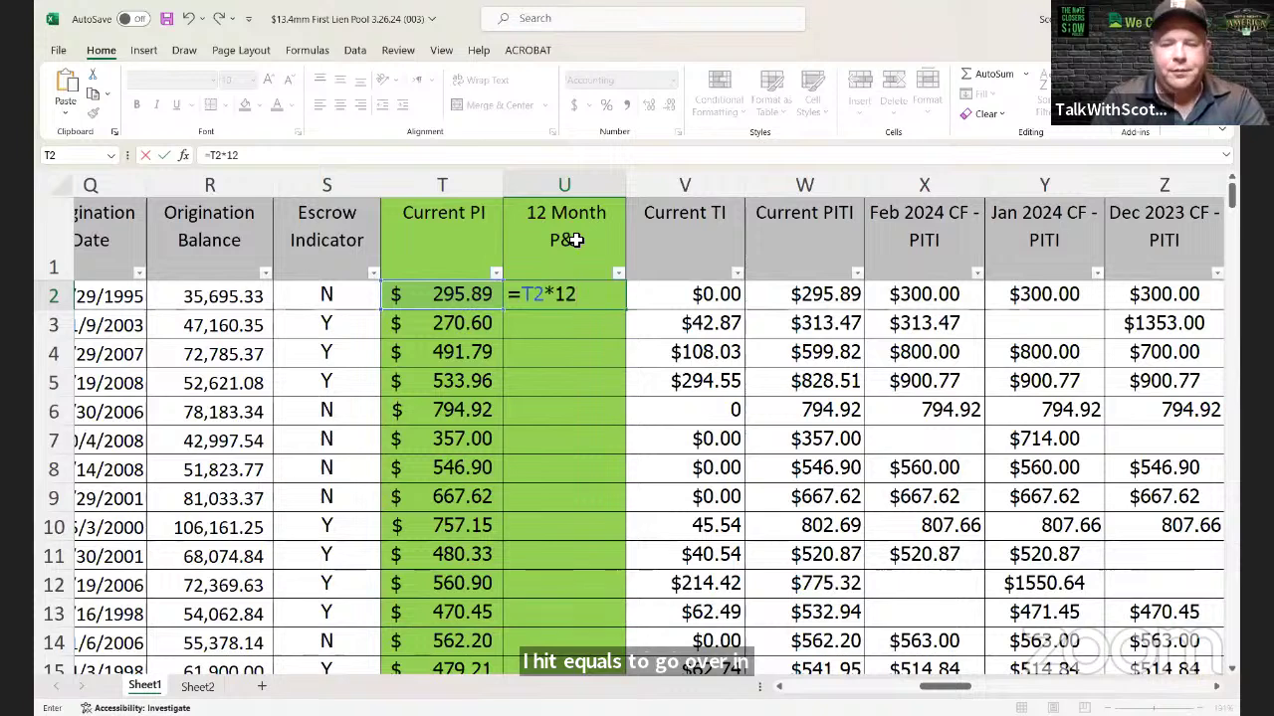
{"action": "key", "text": "Return"}
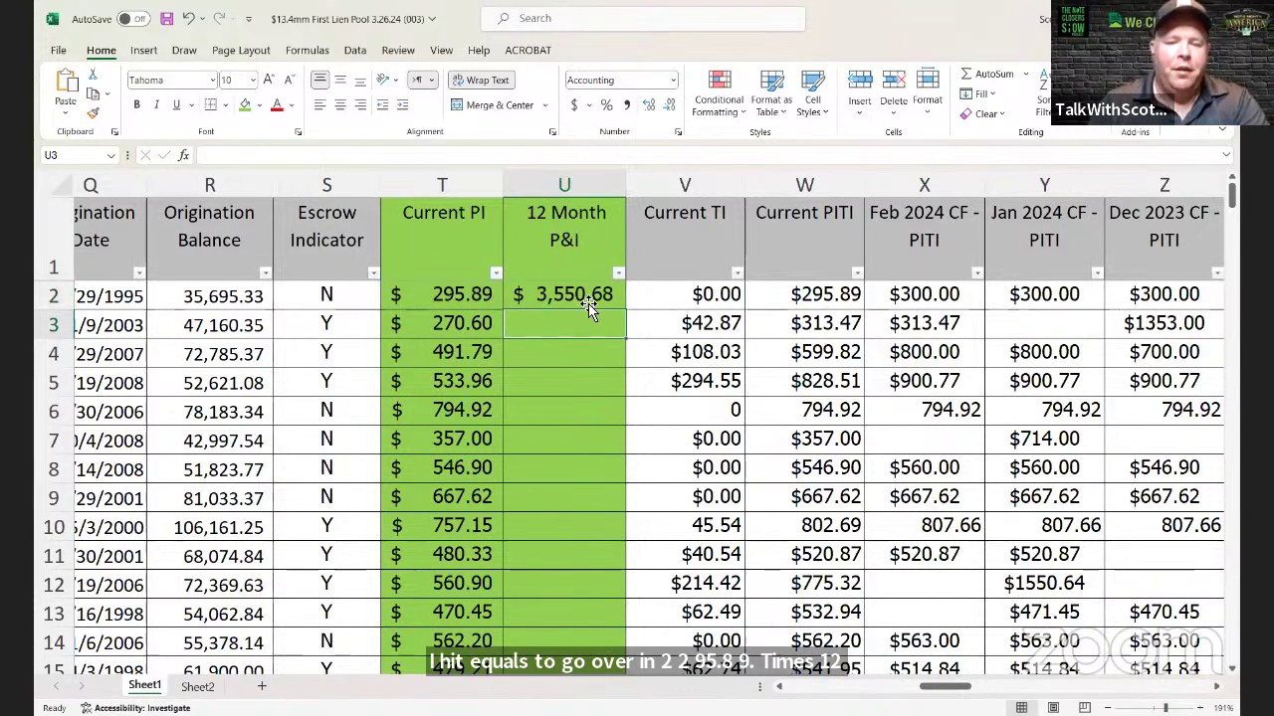
Step: Copy the 12 Month P&I formula from U2 down to the last loan row, U3:U146
{"action": "left_click", "coordinate": [584, 295]}
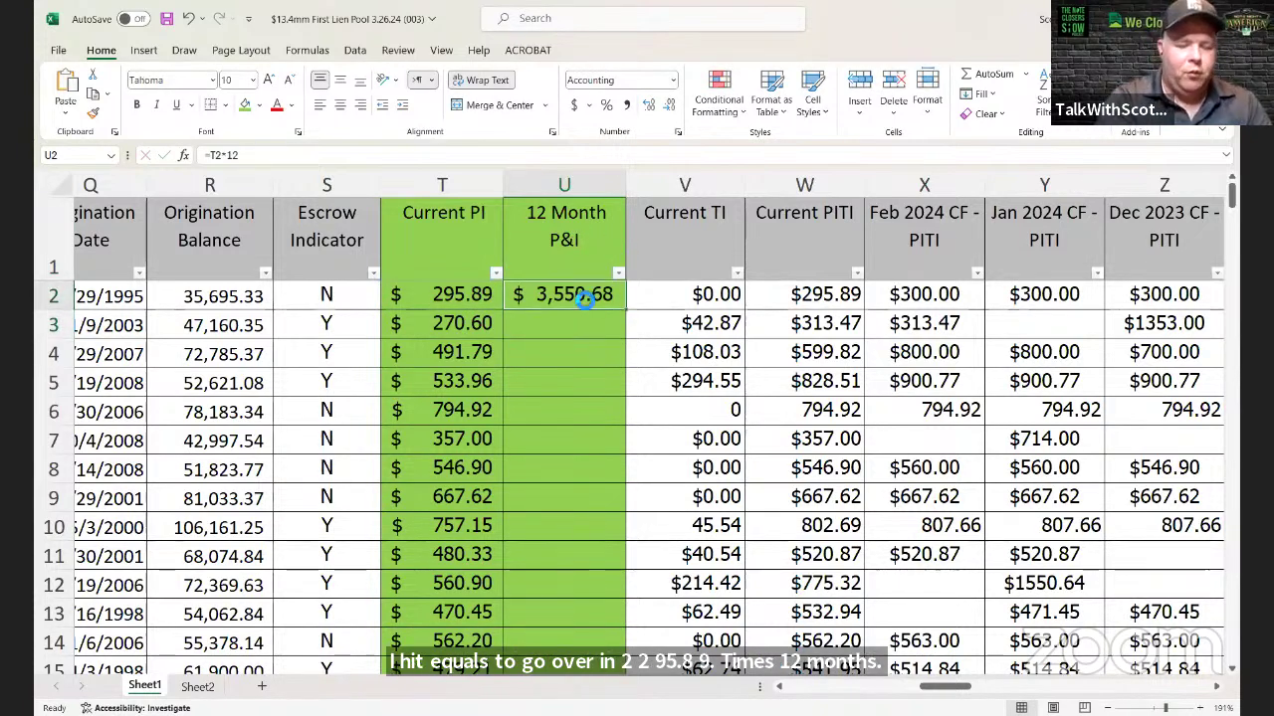
{"action": "key", "text": "ctrl+c"}
{"action": "key", "text": "Down"}
{"action": "key", "text": "shift+Down"}
{"action": "key", "text": "shift+Down"}
{"action": "key", "text": "shift+Down"}
{"action": "key", "text": "shift+Down"}
{"action": "key", "text": "shift+Down"}
{"action": "key", "text": "shift+Down"}
{"action": "key", "text": "shift+Down"}
{"action": "key", "text": "shift+Down"}
{"action": "key", "text": "shift+Down"}
{"action": "key", "text": "shift+Down"}
{"action": "key", "text": "shift+Down"}
{"action": "key", "text": "shift+Down"}
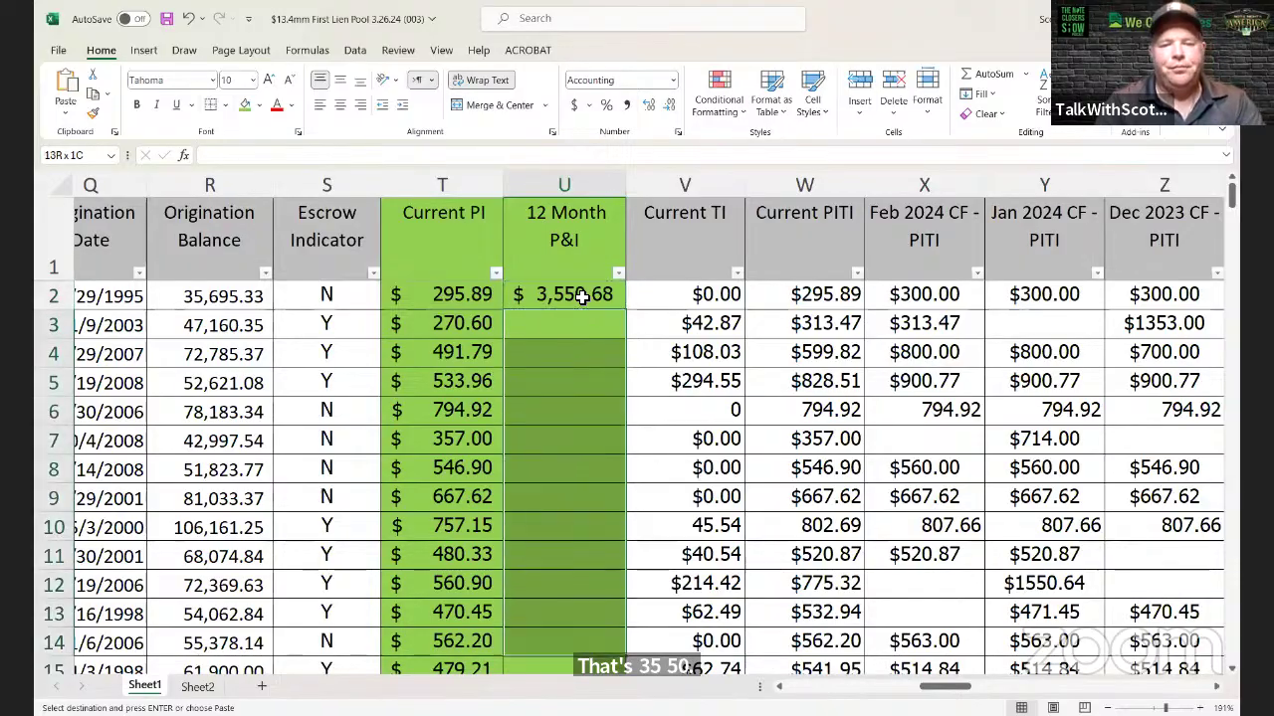
{"action": "key", "text": "shift+Down"}
{"action": "key", "text": "shift+Down"}
{"action": "key", "text": "shift+Down"}
{"action": "key", "text": "shift+Down"}
{"action": "key", "text": "shift+Down"}
{"action": "key", "text": "shift+Down"}
{"action": "key", "text": "shift+Down"}
{"action": "key", "text": "shift+Down"}
{"action": "key", "text": "shift+Down"}
{"action": "key", "text": "shift+Down"}
{"action": "key", "text": "shift+Down"}
{"action": "key", "text": "shift+Down"}
{"action": "key", "text": "shift+Down"}
{"action": "key", "text": "shift+Down"}
{"action": "key", "text": "shift+Down"}
{"action": "key", "text": "shift+Down"}
{"action": "key", "text": "shift+Down"}
{"action": "key", "text": "shift+Down"}
{"action": "key", "text": "shift+Down"}
{"action": "key", "text": "shift+Down"}
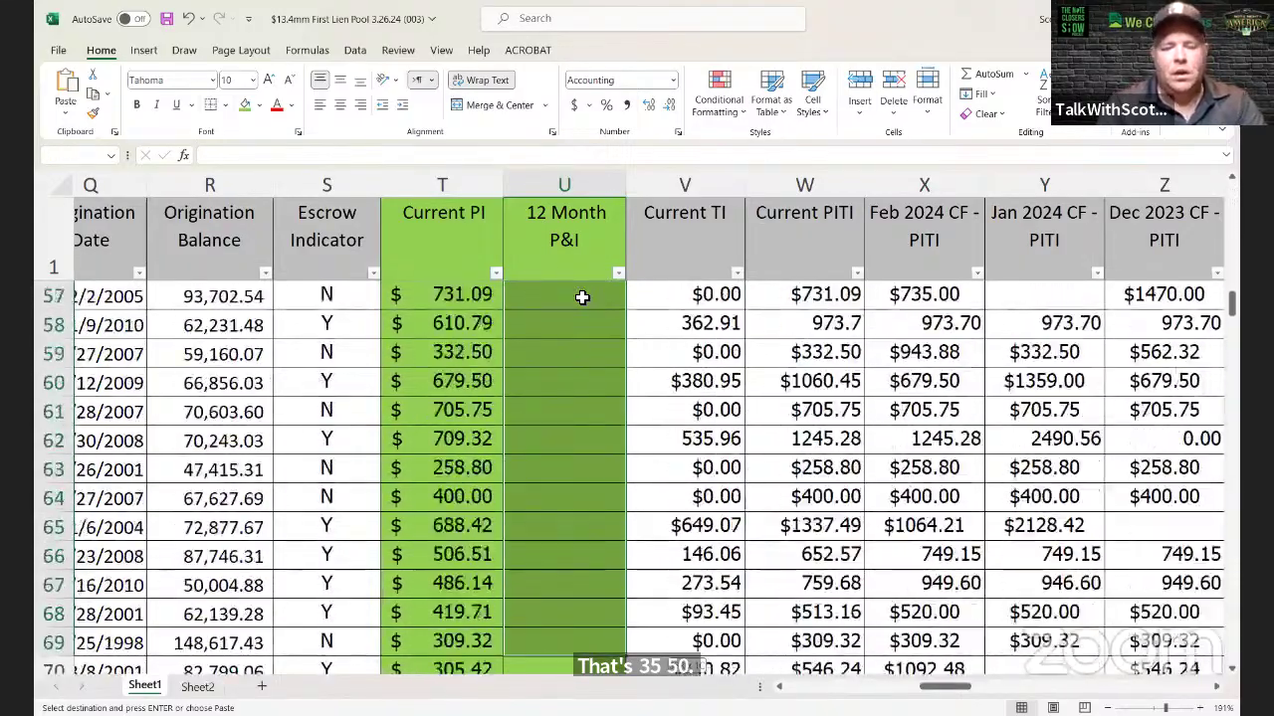
{"action": "key", "text": "shift+Down"}
{"action": "key", "text": "shift+Down"}
{"action": "key", "text": "shift+Down"}
{"action": "key", "text": "shift+Down"}
{"action": "key", "text": "shift+Down"}
{"action": "key", "text": "shift+Down"}
{"action": "key", "text": "shift+Down"}
{"action": "key", "text": "shift+Down"}
{"action": "key", "text": "shift+Down"}
{"action": "key", "text": "shift+Down"}
{"action": "key", "text": "shift+Down"}
{"action": "key", "text": "shift+Down"}
{"action": "key", "text": "shift+Down"}
{"action": "key", "text": "shift+Down"}
{"action": "key", "text": "shift+Down"}
{"action": "key", "text": "shift+Down"}
{"action": "key", "text": "shift+Down"}
{"action": "key", "text": "shift+Down"}
{"action": "key", "text": "shift+Down"}
{"action": "key", "text": "shift+Down"}
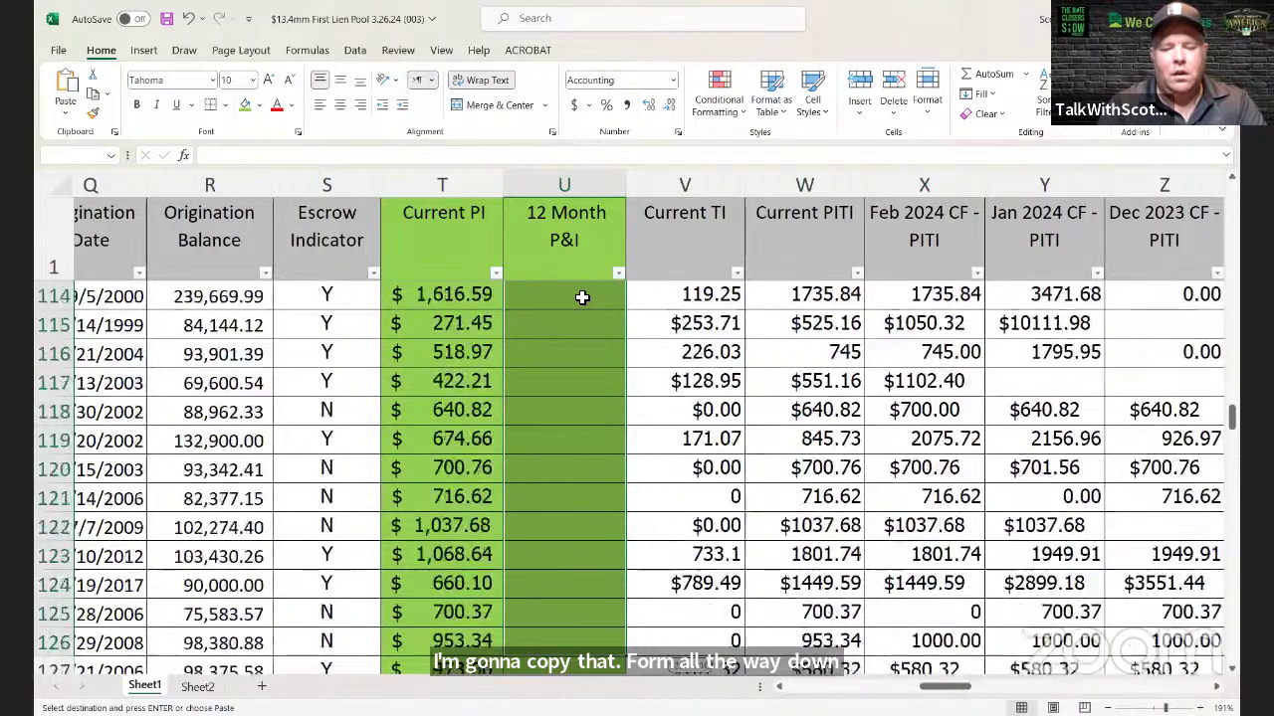
{"action": "key", "text": "shift+Down"}
{"action": "key", "text": "shift+Down"}
{"action": "key", "text": "shift+Down"}
{"action": "key", "text": "shift+Down"}
{"action": "key", "text": "shift+Down"}
{"action": "key", "text": "shift+Down"}
{"action": "key", "text": "shift+Down"}
{"action": "key", "text": "shift+Down"}
{"action": "key", "text": "shift+Down"}
{"action": "key", "text": "shift+Down"}
{"action": "key", "text": "shift+Down"}
{"action": "key", "text": "shift+Down"}
{"action": "key", "text": "shift+Down"}
{"action": "key", "text": "shift+Down"}
{"action": "key", "text": "shift+Down"}
{"action": "key", "text": "shift+Down"}
{"action": "key", "text": "shift+Down"}
{"action": "key", "text": "shift+Down"}
{"action": "key", "text": "shift+Down"}
{"action": "key", "text": "shift+Down"}
{"action": "key", "text": "shift+Down"}
{"action": "key", "text": "shift+Down"}
{"action": "key", "text": "shift+Down"}
{"action": "key", "text": "shift+Down"}
{"action": "key", "text": "shift+Down"}
{"action": "key", "text": "shift+Down"}
{"action": "key", "text": "shift+Down"}
{"action": "key", "text": "shift+Down"}
{"action": "key", "text": "shift+Down"}
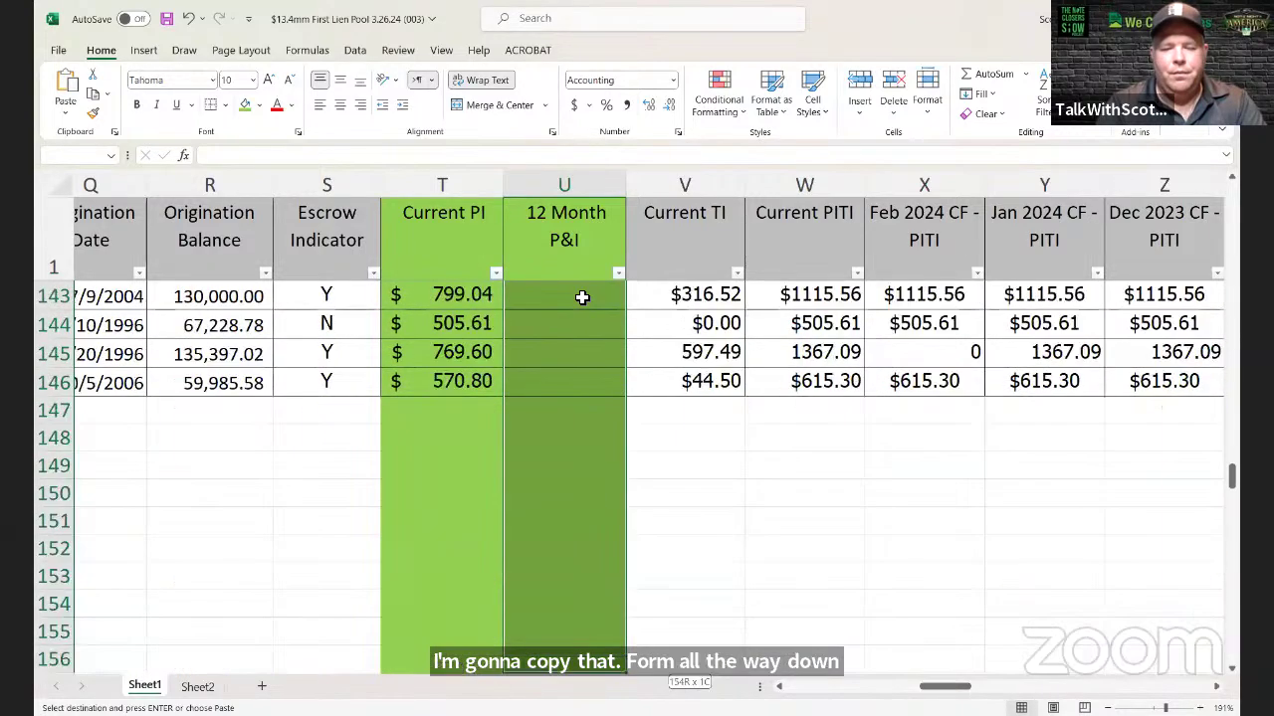
{"action": "key", "text": "shift+Up"}
{"action": "key", "text": "shift+Up"}
{"action": "key", "text": "shift+Up"}
{"action": "key", "text": "shift+Up"}
{"action": "key", "text": "shift+Up"}
{"action": "key", "text": "shift+Up"}
{"action": "key", "text": "shift+Up"}
{"action": "key", "text": "shift+Up"}
{"action": "key", "text": "shift+Up"}
{"action": "key", "text": "shift+Up"}
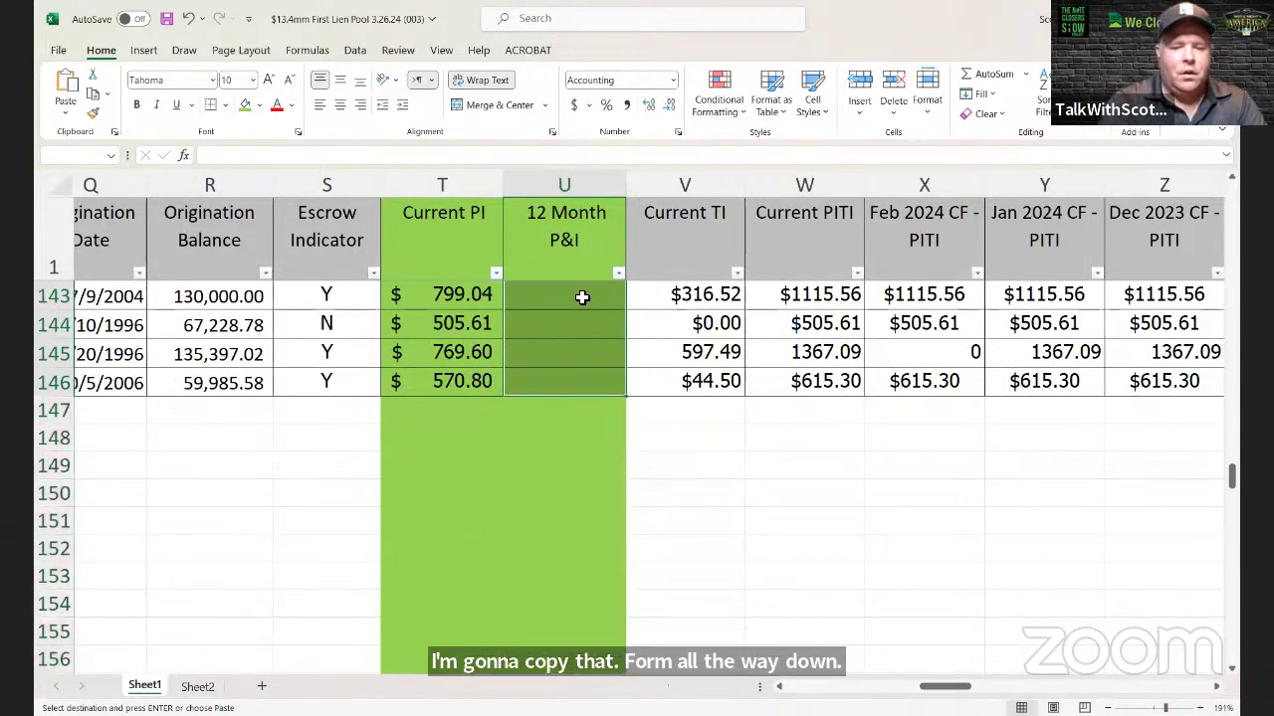
{"action": "key", "text": "ctrl+v"}
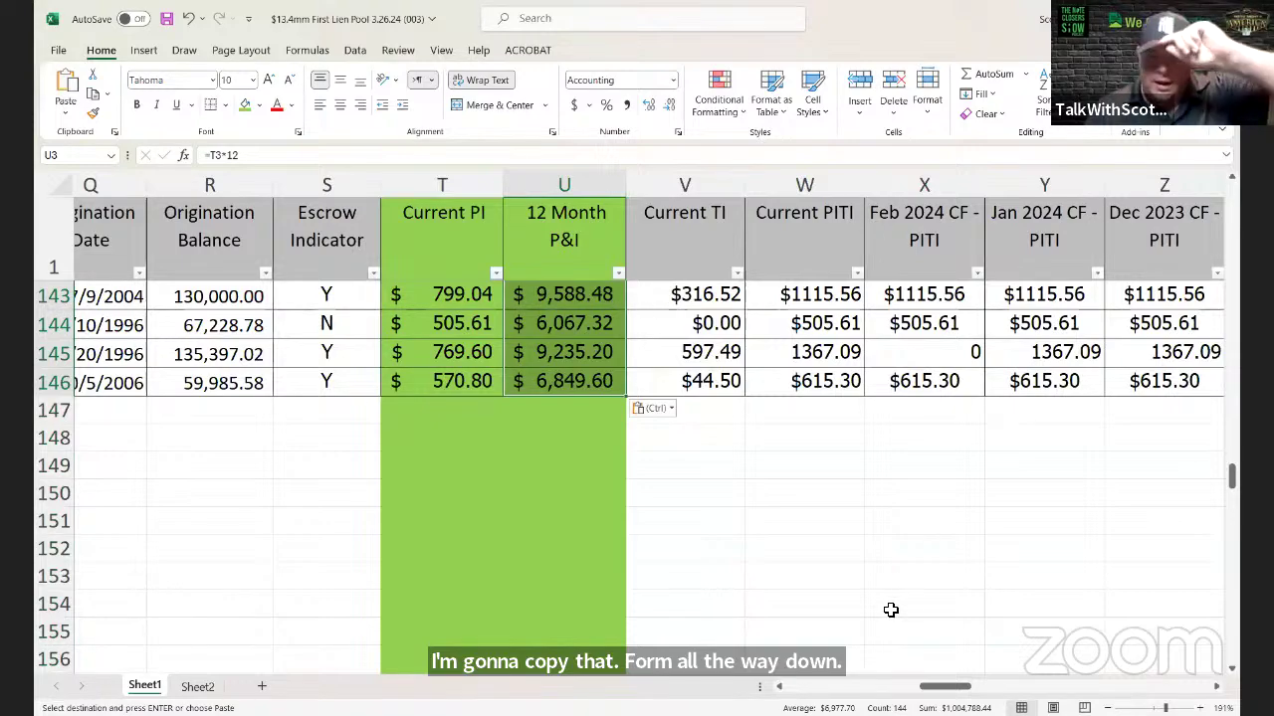
Step: Insert a column before Feb 2024 CF - PITI and head it "Rolling 12 CF"
{"action": "scroll", "coordinate": [741, 249], "scroll_direction": "up", "scroll_amount": 7}
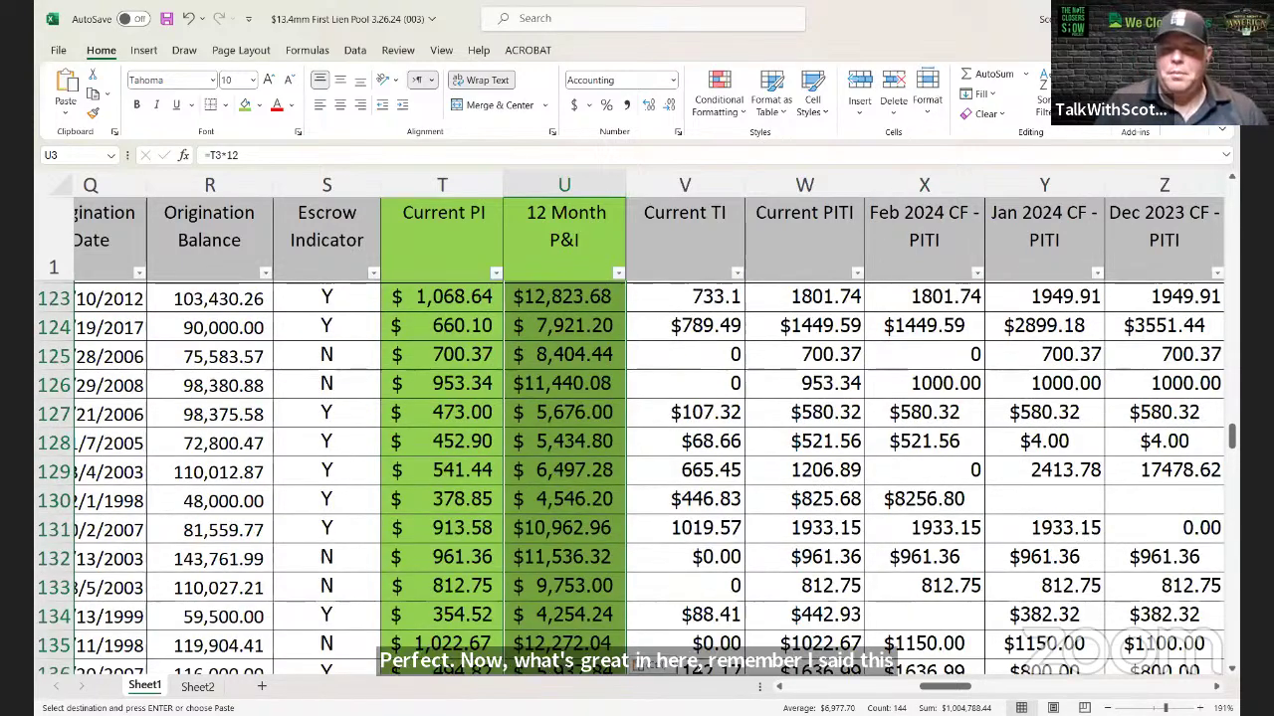
{"action": "left_click", "coordinate": [988, 687]}
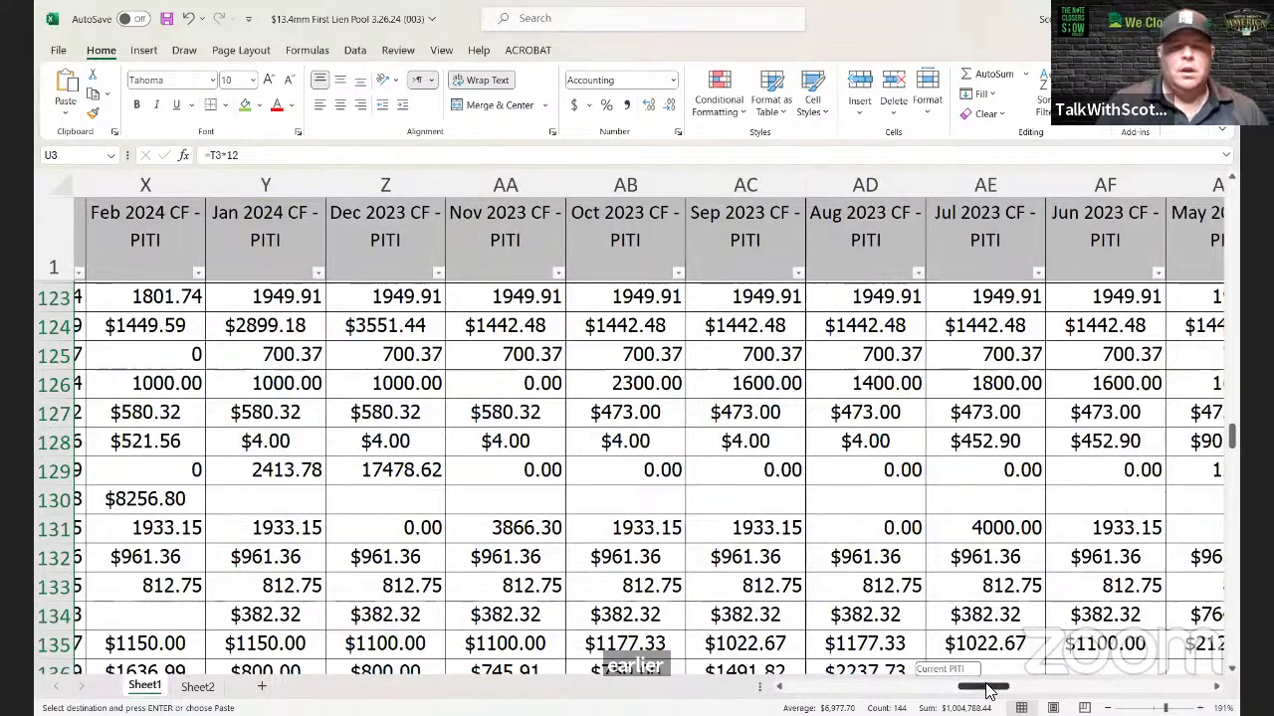
{"action": "left_click_drag", "start_coordinate": [985, 688], "coordinate": [969, 688]}
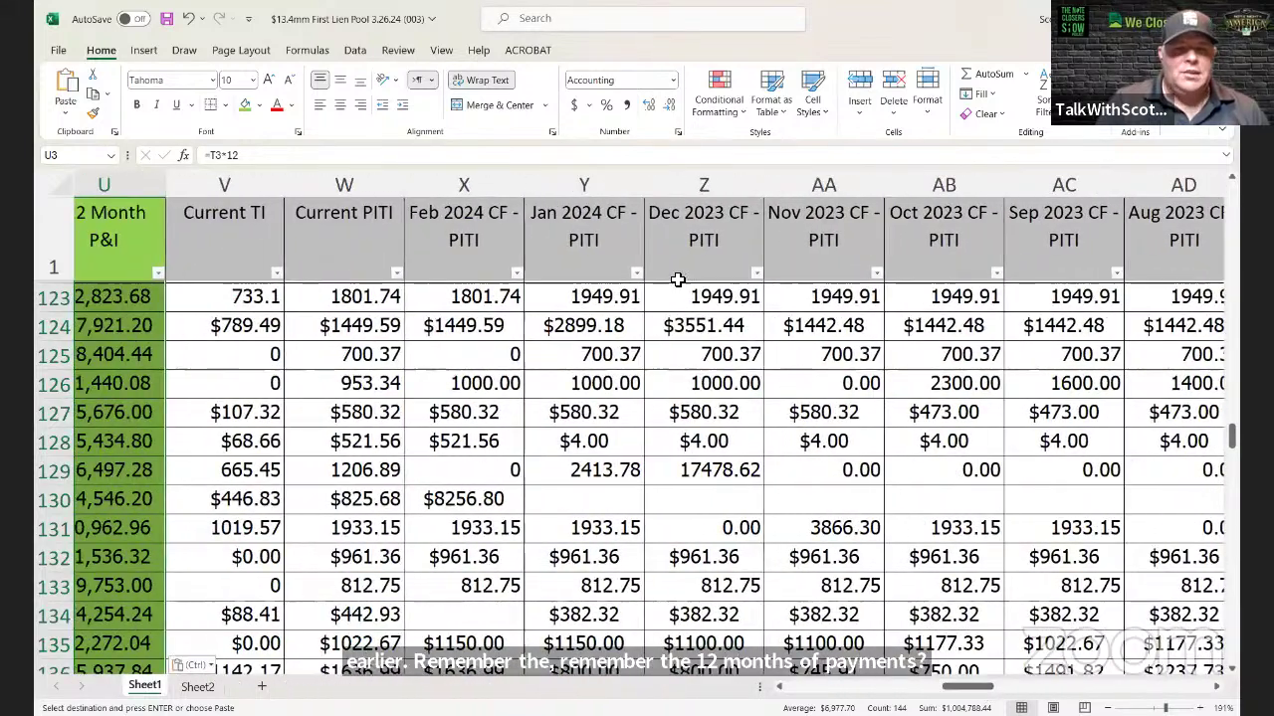
{"action": "left_click", "coordinate": [461, 180]}
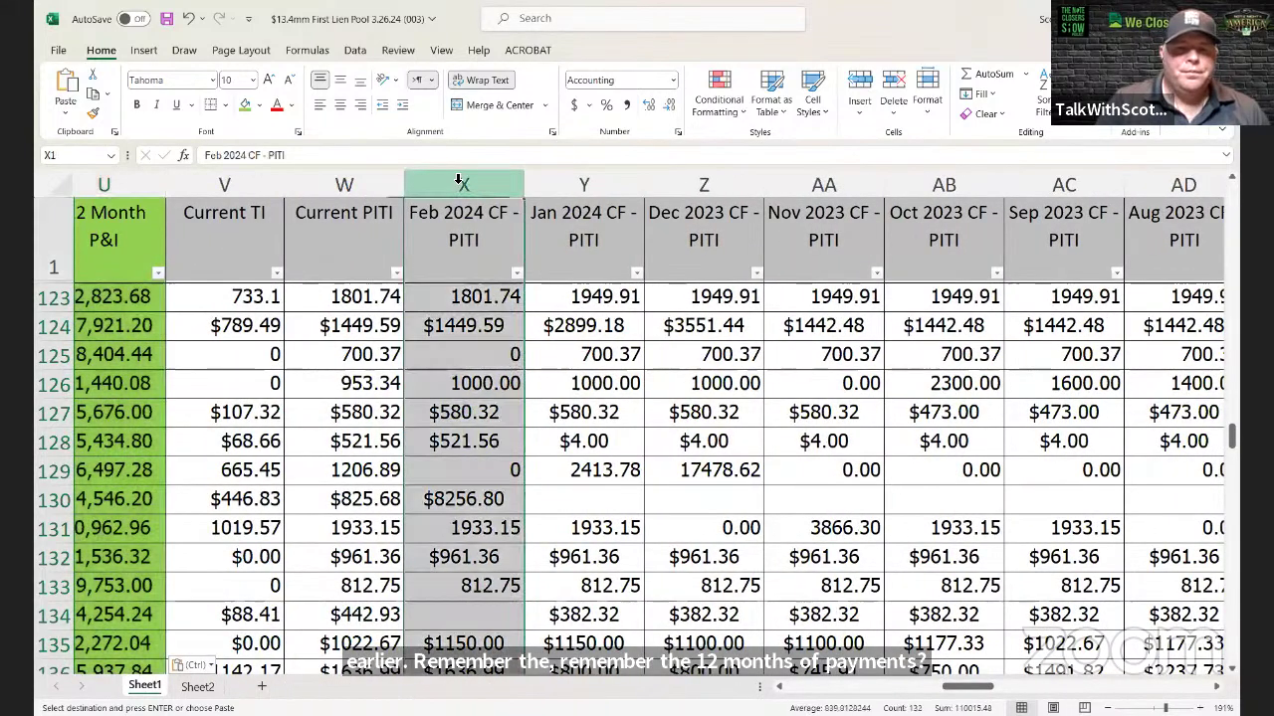
{"action": "right_click", "coordinate": [460, 183]}
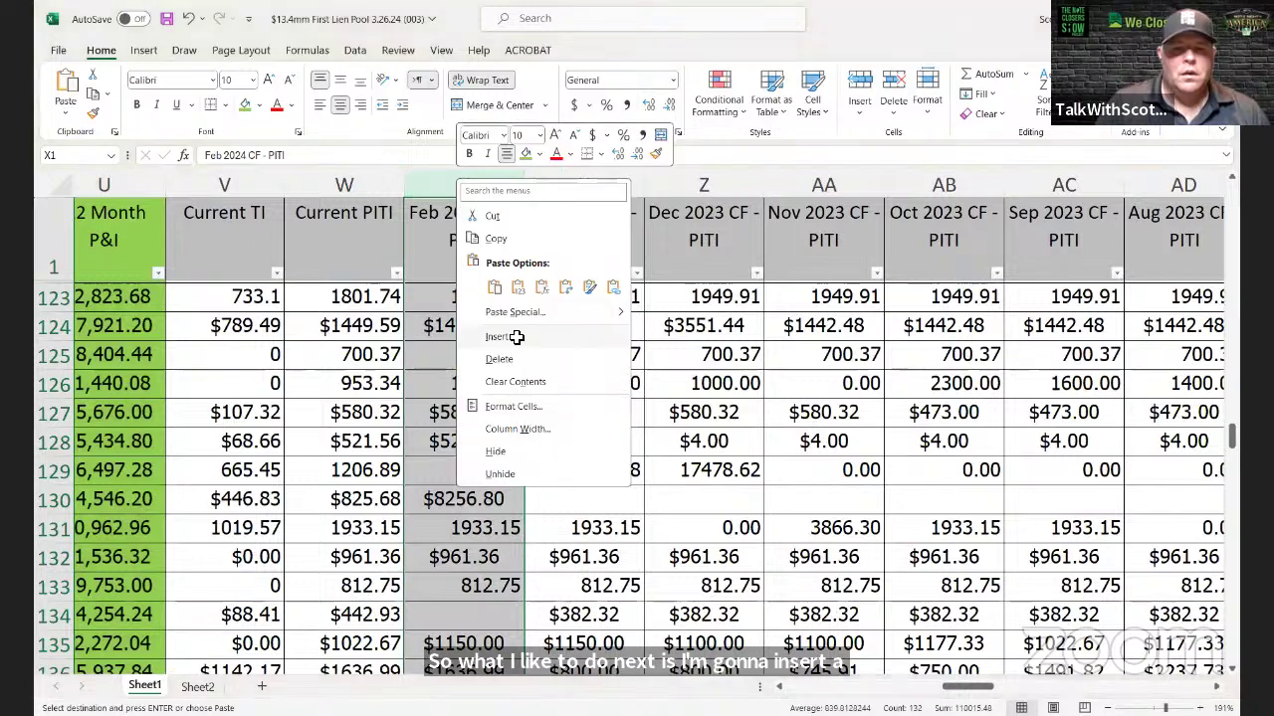
{"action": "left_click", "coordinate": [517, 338]}
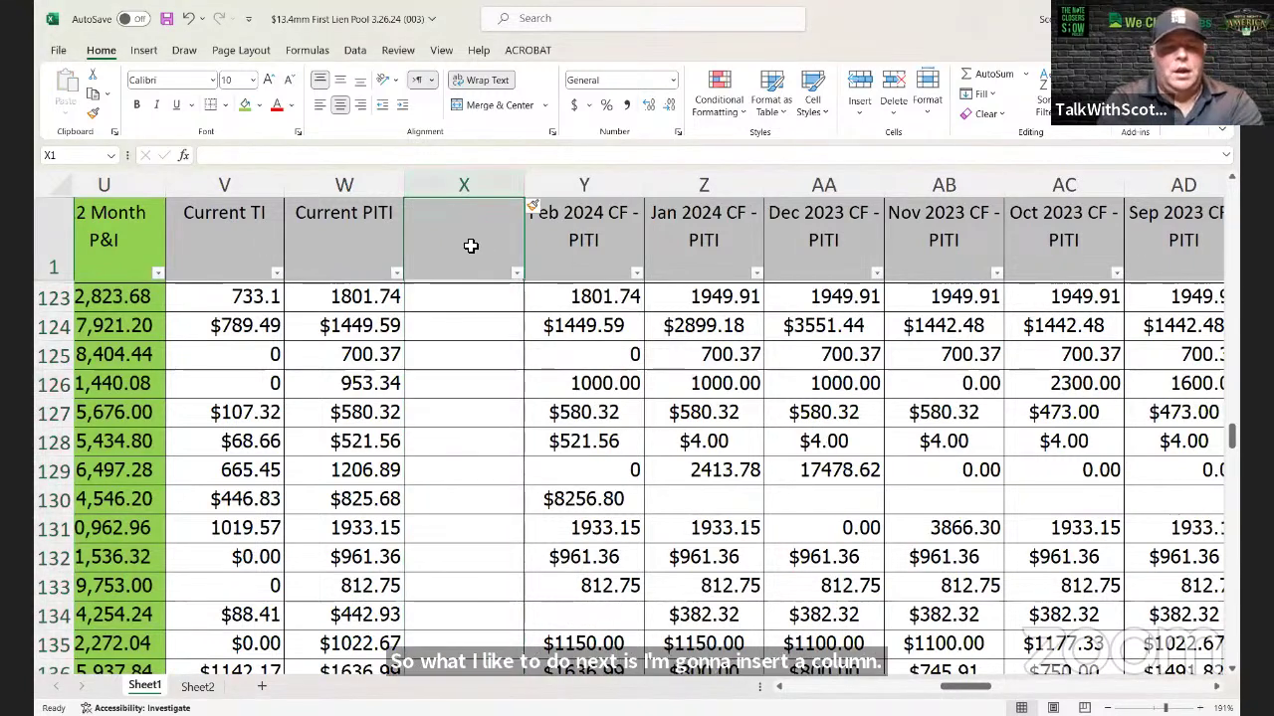
{"action": "type", "text": "Rolling 12 CF"}
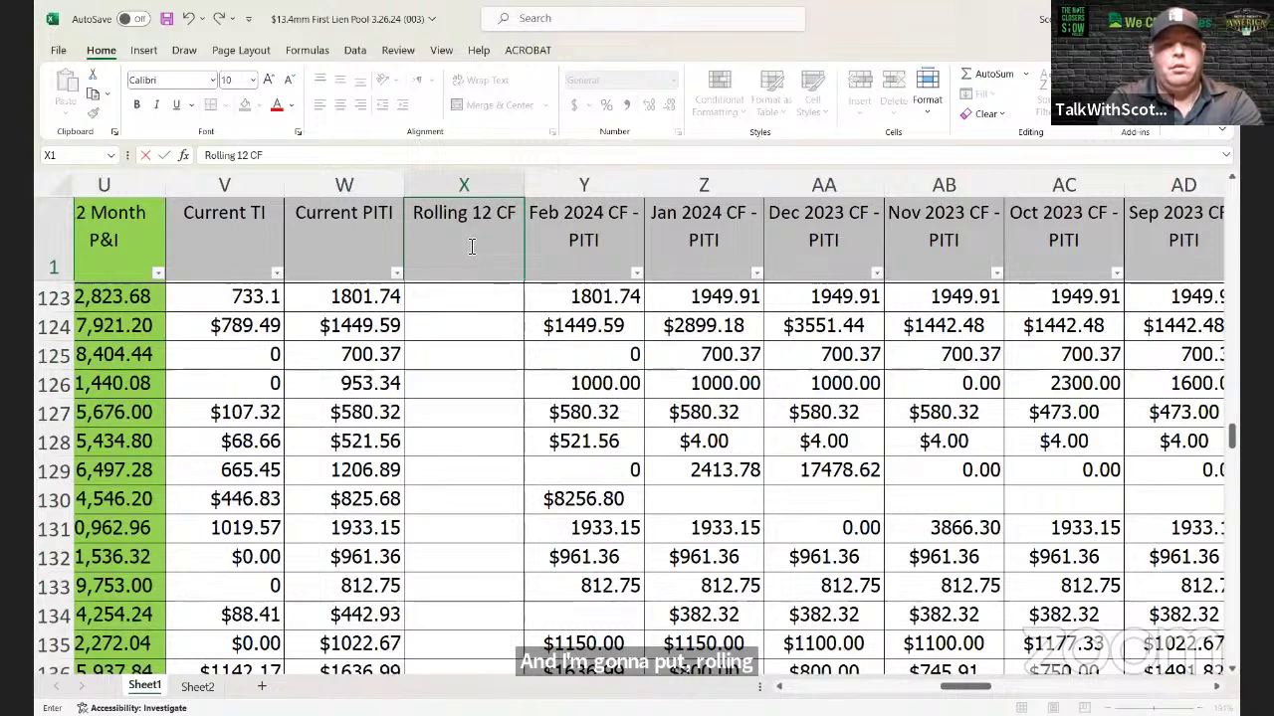
{"action": "key", "text": "Return"}
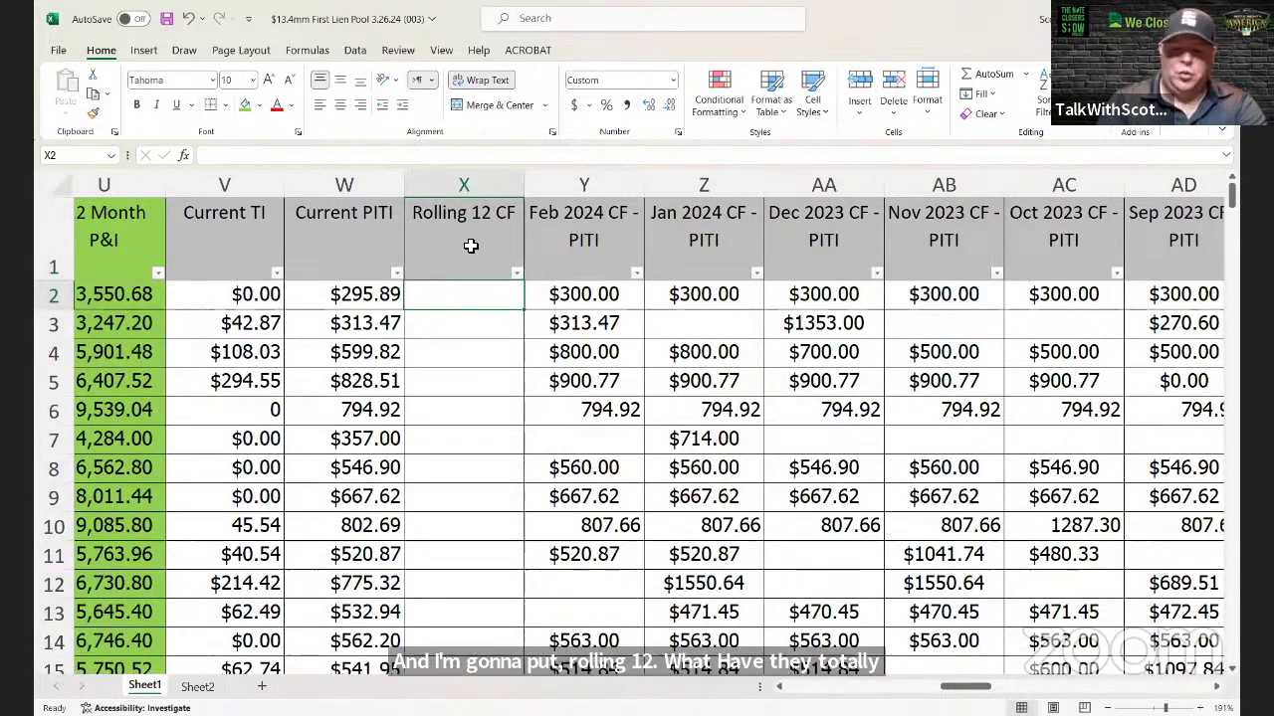
Step: Enter =SUM(Y2:AJ2) in cell X2 to total the payments from Feb 2024 back to Mar 2023
{"action": "type", "text": "="}
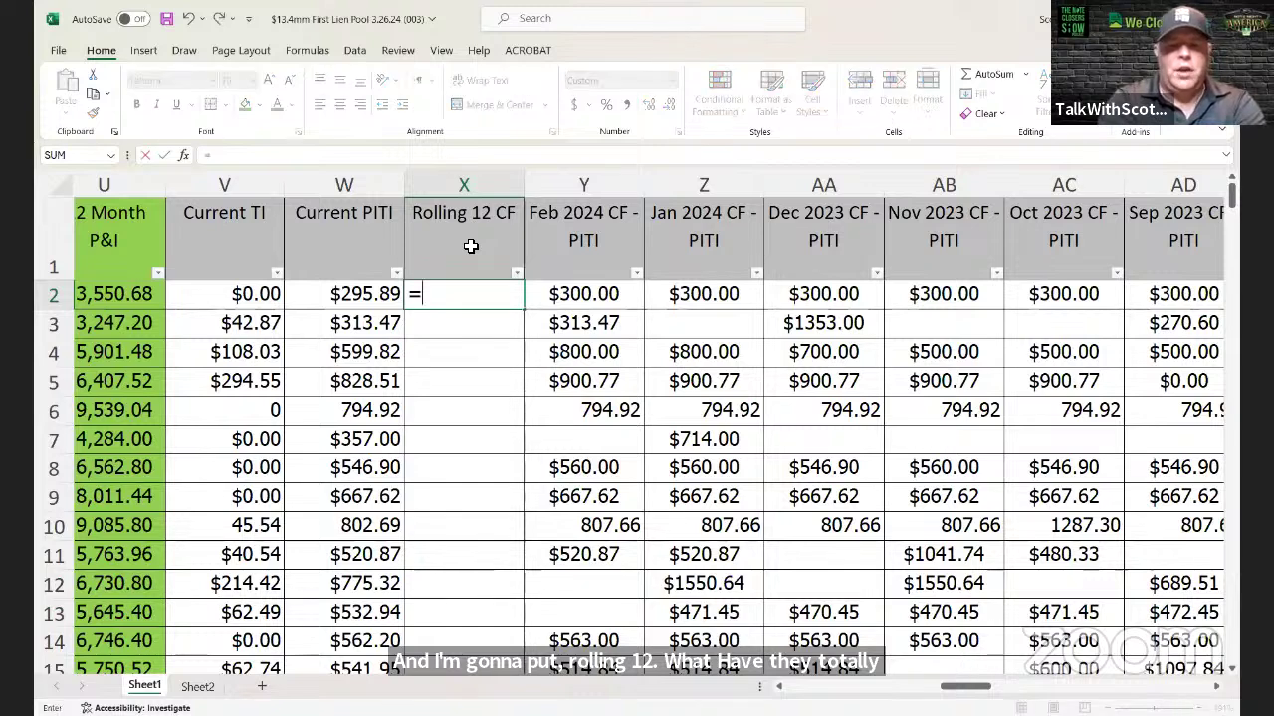
{"action": "type", "text": "sum("}
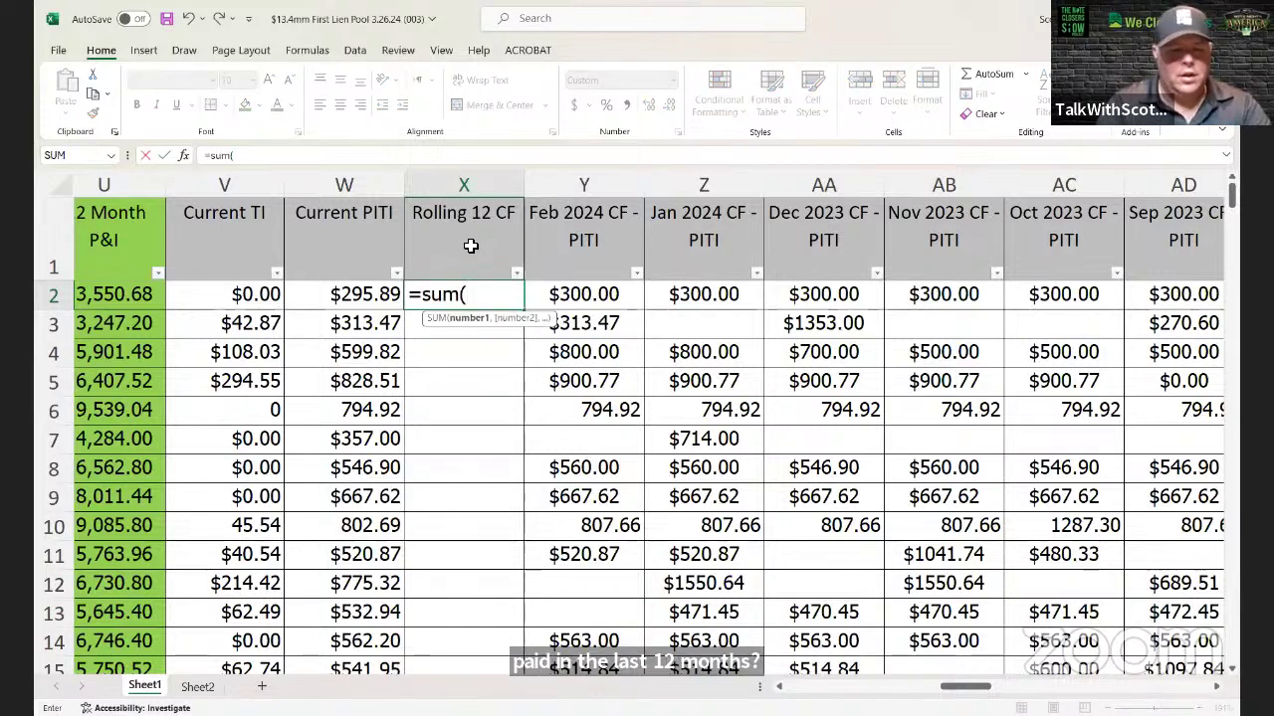
{"action": "key", "text": "Right"}
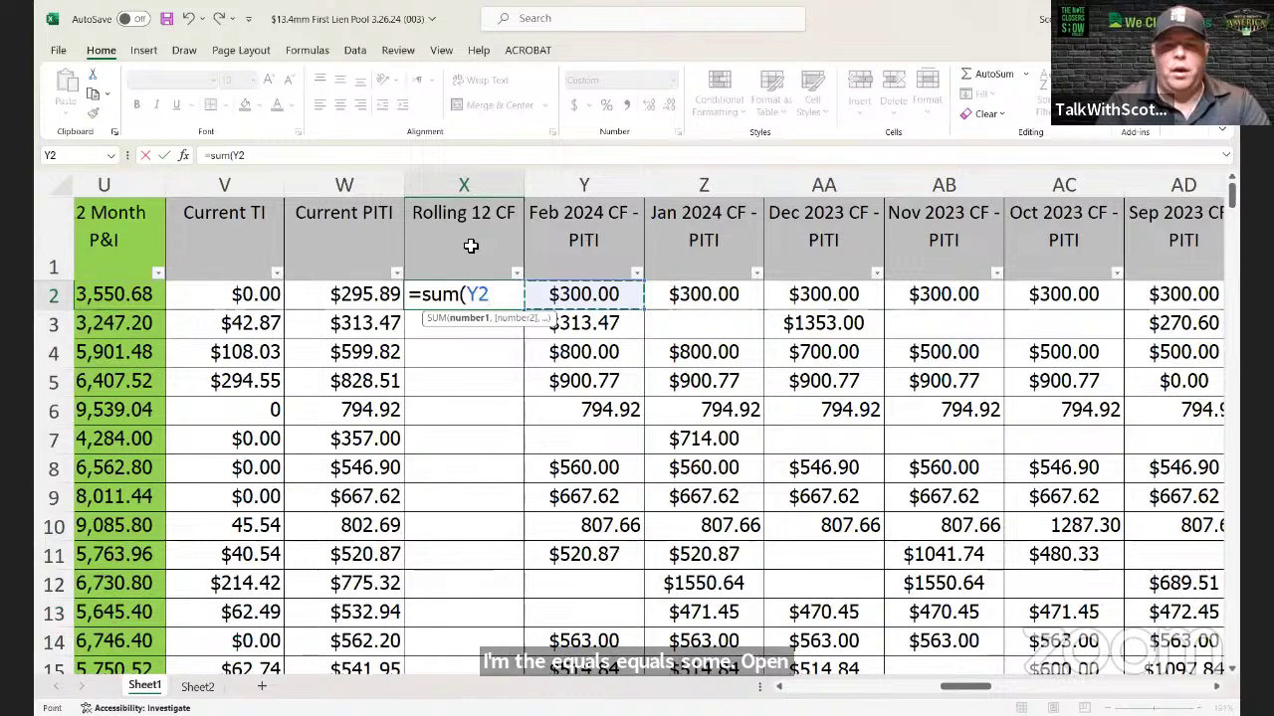
{"action": "key", "text": "shift+Right"}
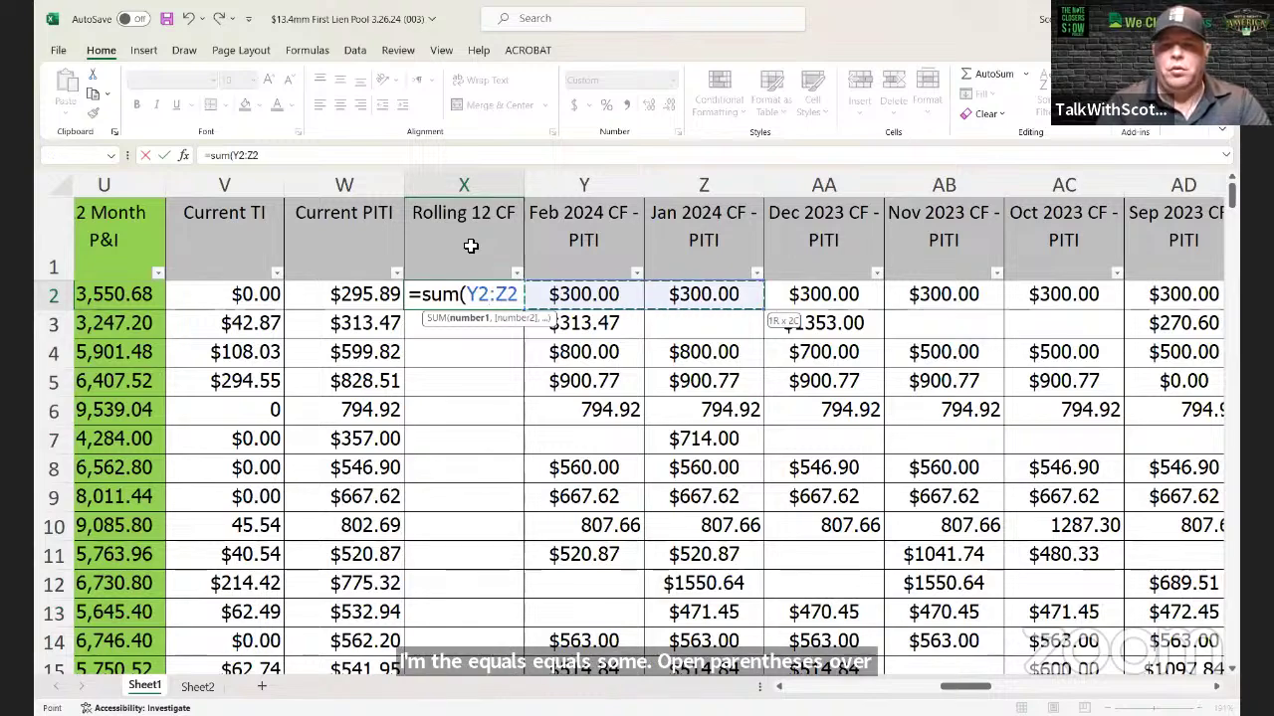
{"action": "key", "text": "ctrl+shift+Right"}
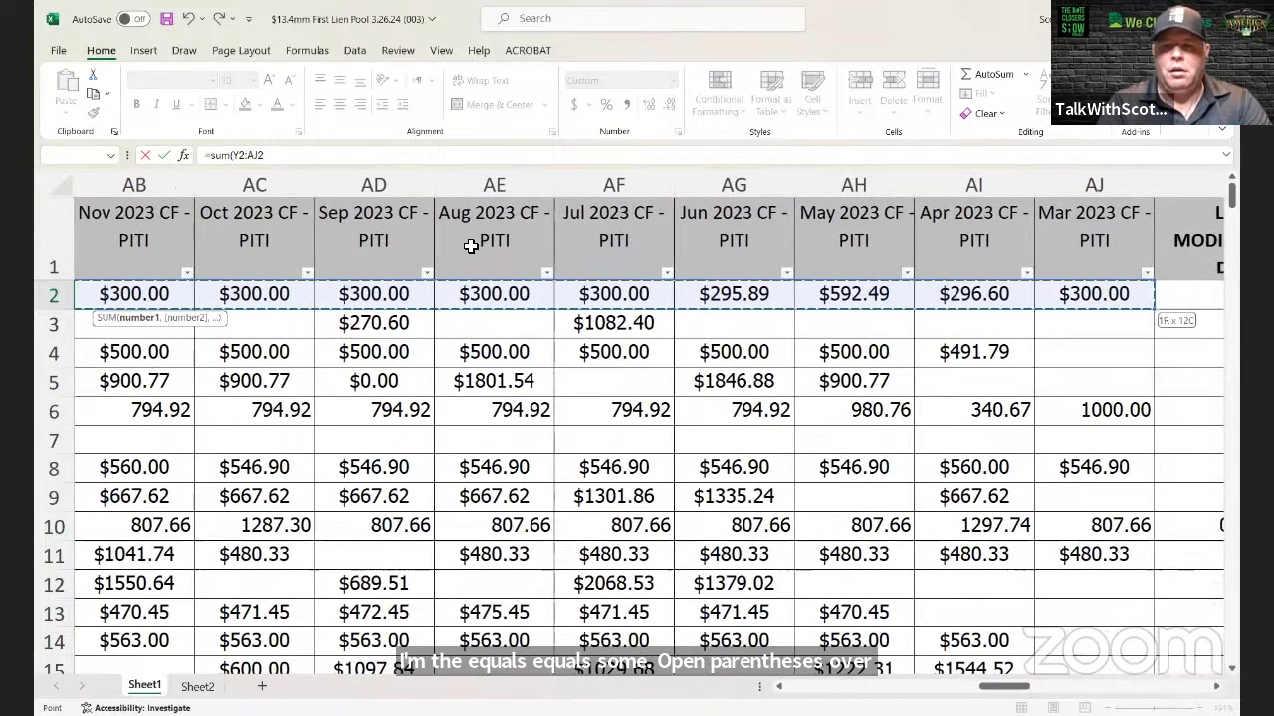
{"action": "key", "text": "Return"}
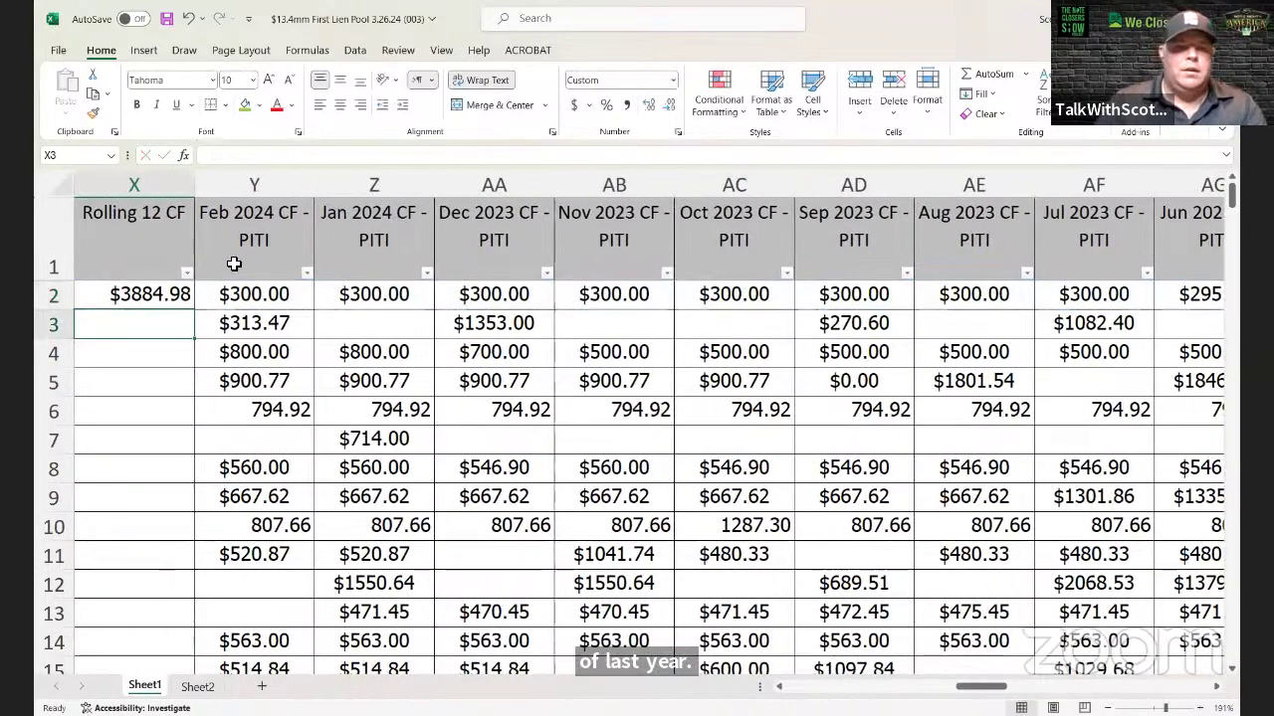
Step: Copy the Rolling 12 CF formula from X2 down to the last loan row, X3:X146
{"action": "left_click", "coordinate": [151, 295]}
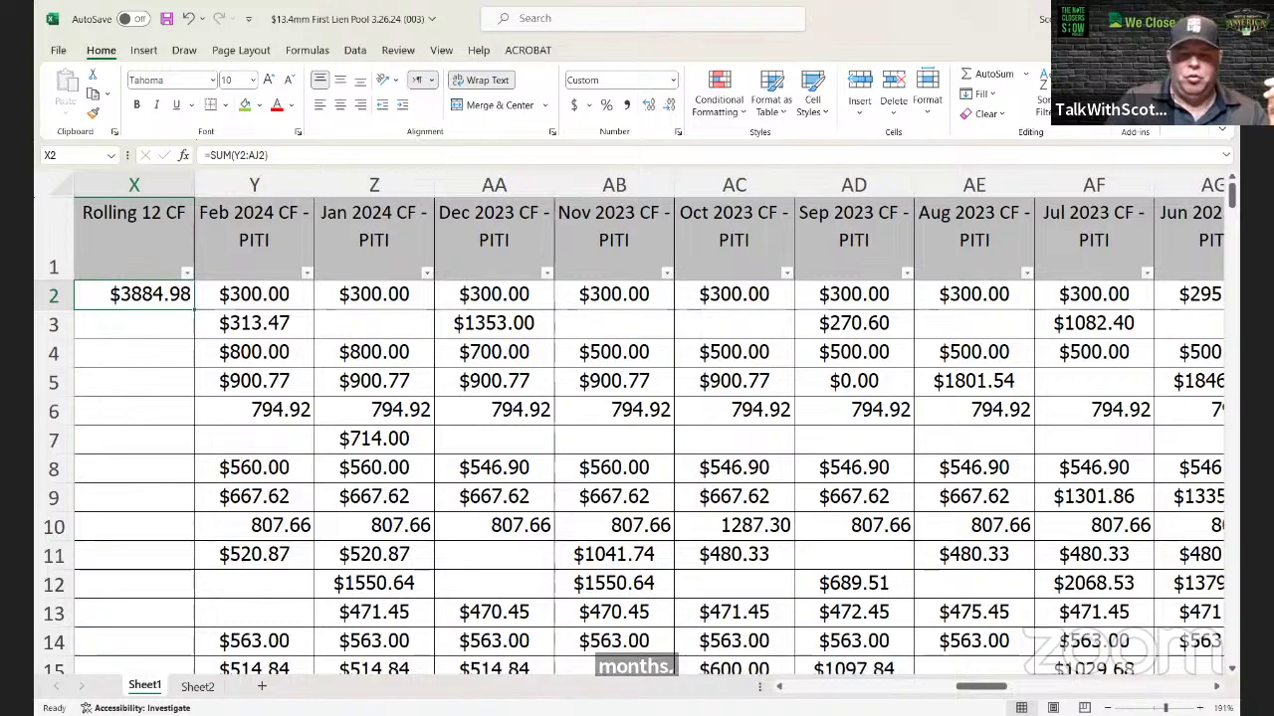
{"action": "left_click_drag", "start_coordinate": [983, 689], "coordinate": [951, 694]}
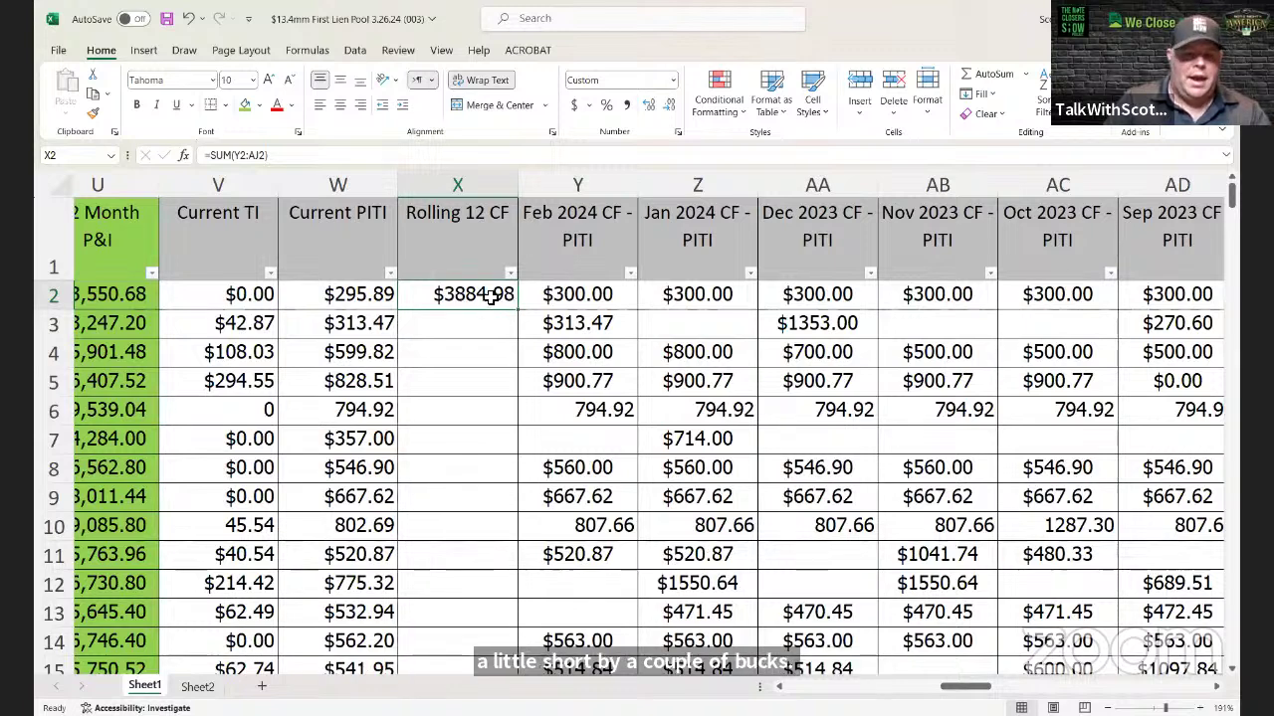
{"action": "key", "text": "ctrl+c"}
{"action": "key", "text": "Down"}
{"action": "key", "text": "shift+Down"}
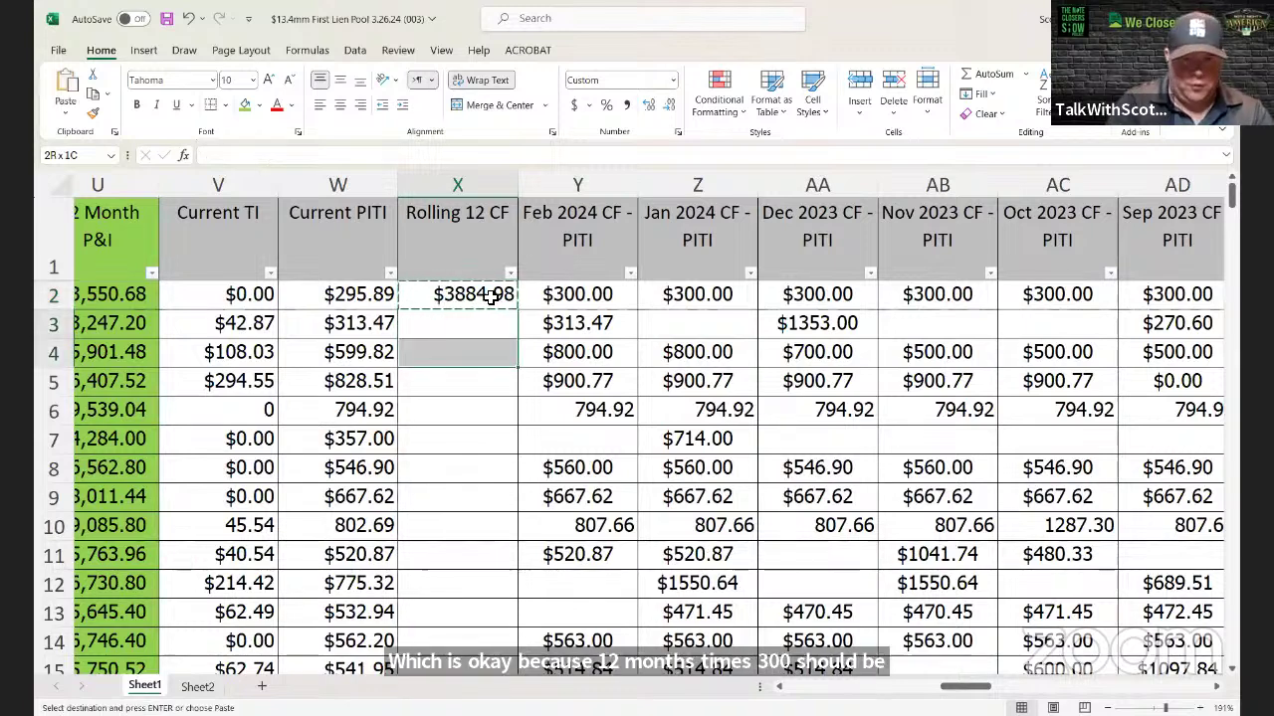
{"action": "key", "text": "shift+Down"}
{"action": "key", "text": "shift+Down"}
{"action": "key", "text": "shift+Down"}
{"action": "key", "text": "shift+Down"}
{"action": "key", "text": "shift+Down"}
{"action": "key", "text": "shift+Down"}
{"action": "key", "text": "shift+Down"}
{"action": "key", "text": "shift+Down"}
{"action": "key", "text": "shift+Down"}
{"action": "key", "text": "shift+Down"}
{"action": "key", "text": "shift+Down"}
{"action": "key", "text": "shift+Down"}
{"action": "key", "text": "shift+Down"}
{"action": "key", "text": "shift+Down"}
{"action": "key", "text": "shift+Down"}
{"action": "key", "text": "shift+Down"}
{"action": "key", "text": "shift+Down"}
{"action": "key", "text": "shift+Down"}
{"action": "key", "text": "shift+Down"}
{"action": "key", "text": "shift+Down"}
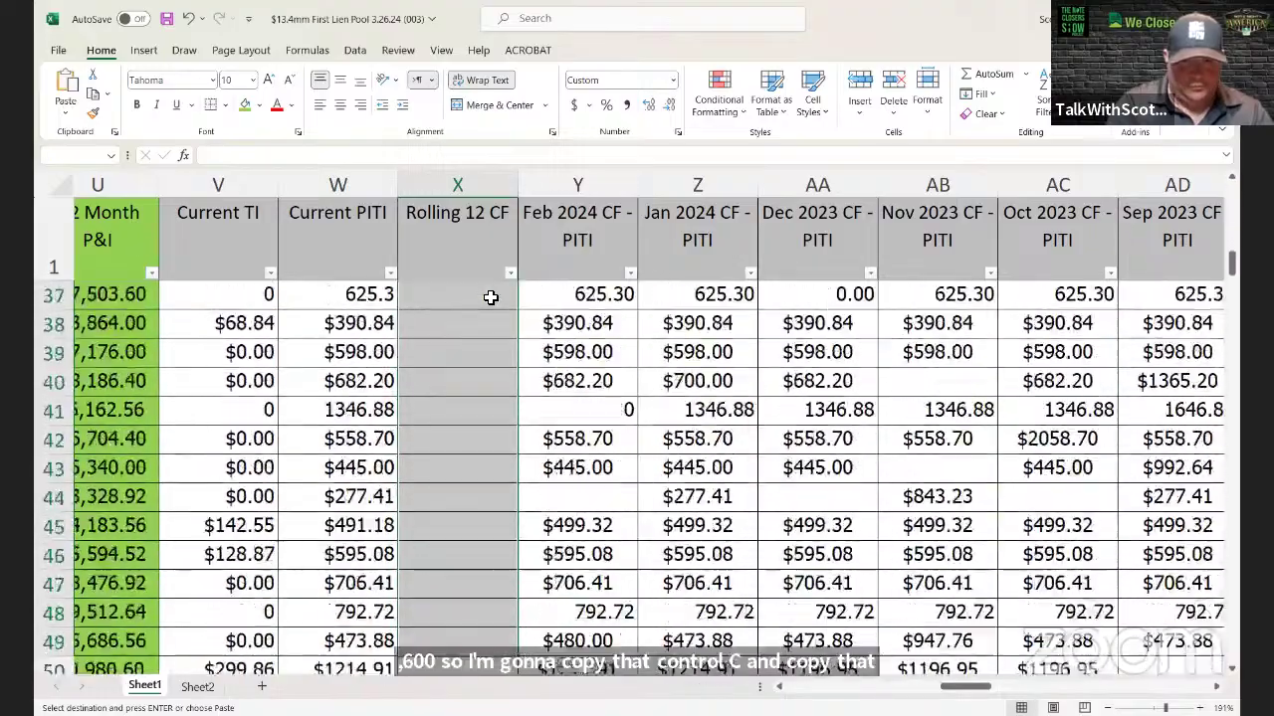
{"action": "key", "text": "shift+Down"}
{"action": "key", "text": "shift+Down"}
{"action": "key", "text": "shift+Down"}
{"action": "key", "text": "shift+Down"}
{"action": "key", "text": "shift+Down"}
{"action": "key", "text": "shift+Down"}
{"action": "key", "text": "shift+Down"}
{"action": "key", "text": "shift+Down"}
{"action": "key", "text": "shift+Down"}
{"action": "key", "text": "shift+Down"}
{"action": "key", "text": "shift+Down"}
{"action": "key", "text": "shift+Down"}
{"action": "key", "text": "shift+Down"}
{"action": "key", "text": "shift+Down"}
{"action": "key", "text": "shift+Down"}
{"action": "key", "text": "shift+Down"}
{"action": "key", "text": "shift+Down"}
{"action": "key", "text": "shift+Down"}
{"action": "key", "text": "shift+Down"}
{"action": "key", "text": "shift+Down"}
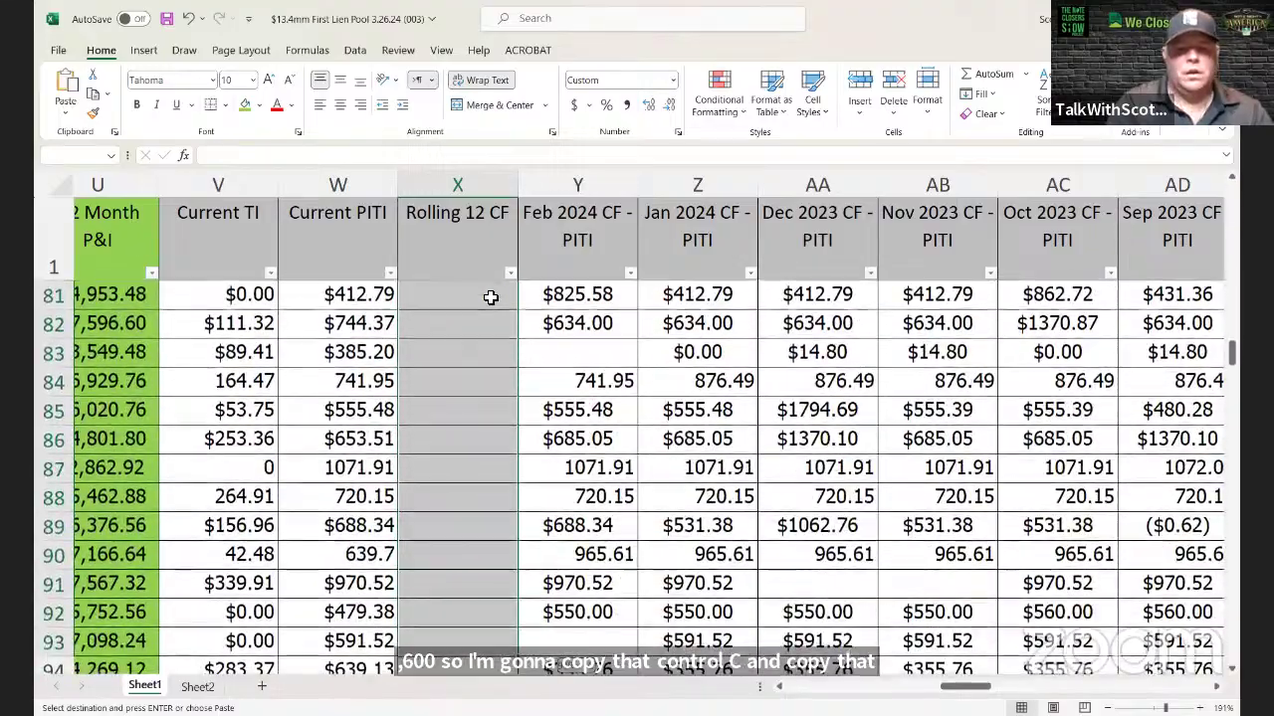
{"action": "key", "text": "shift+Down"}
{"action": "key", "text": "shift+Down"}
{"action": "key", "text": "shift+Down"}
{"action": "key", "text": "shift+Down"}
{"action": "scroll", "coordinate": [490, 297], "scroll_direction": "down", "scroll_amount": 14}
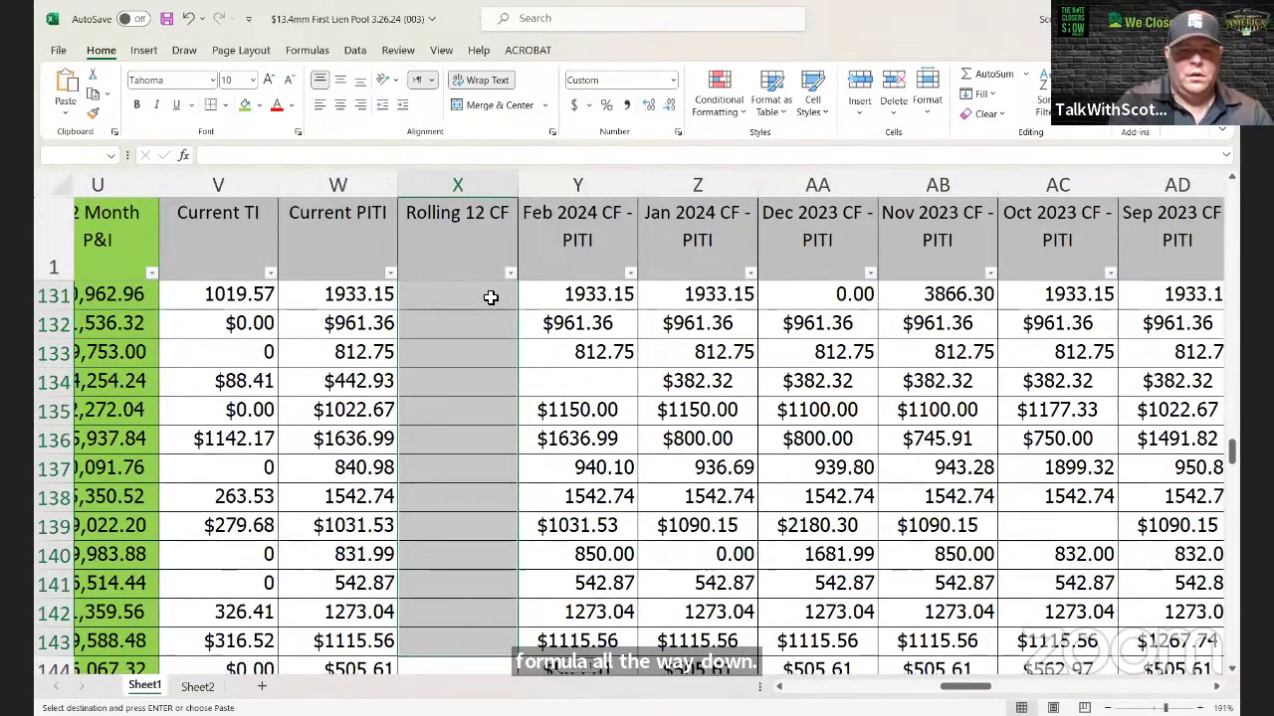
{"action": "key", "text": "ctrl+v"}
{"action": "scroll", "coordinate": [491, 298], "scroll_direction": "down", "scroll_amount": 5}
{"action": "scroll", "coordinate": [505, 307], "scroll_direction": "up", "scroll_amount": 20}
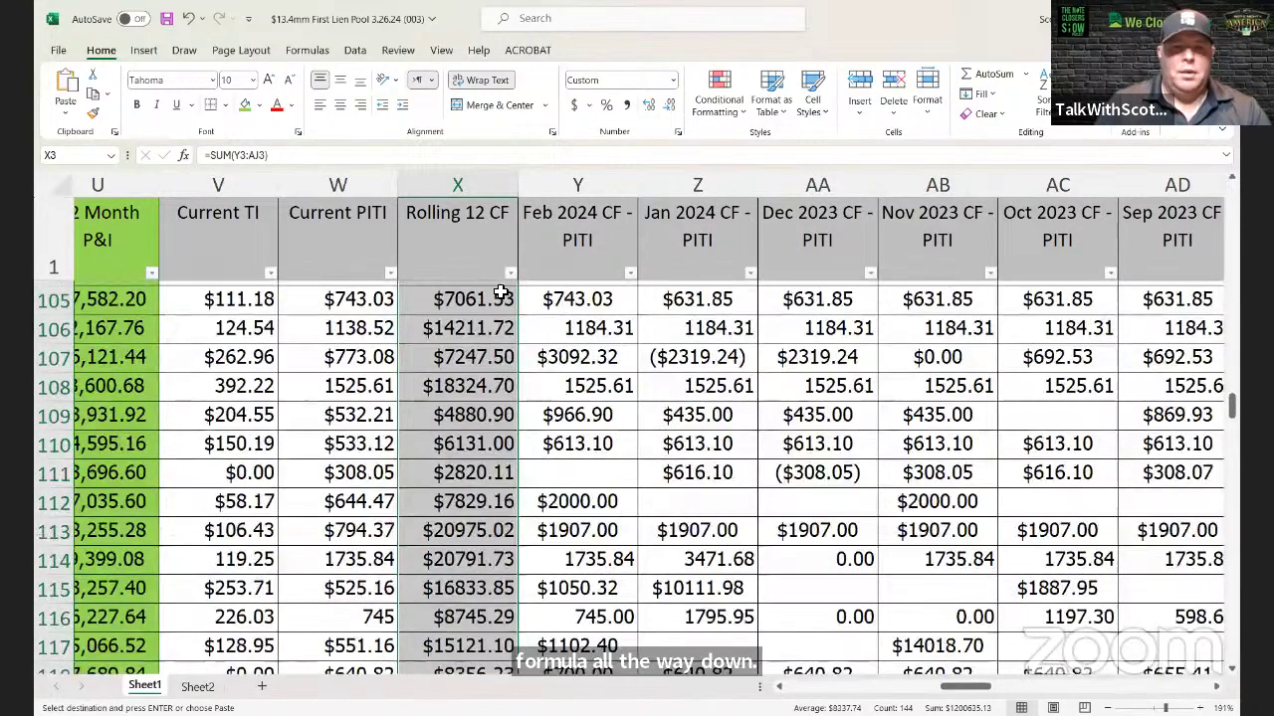
{"action": "scroll", "coordinate": [502, 292], "scroll_direction": "up", "scroll_amount": 17}
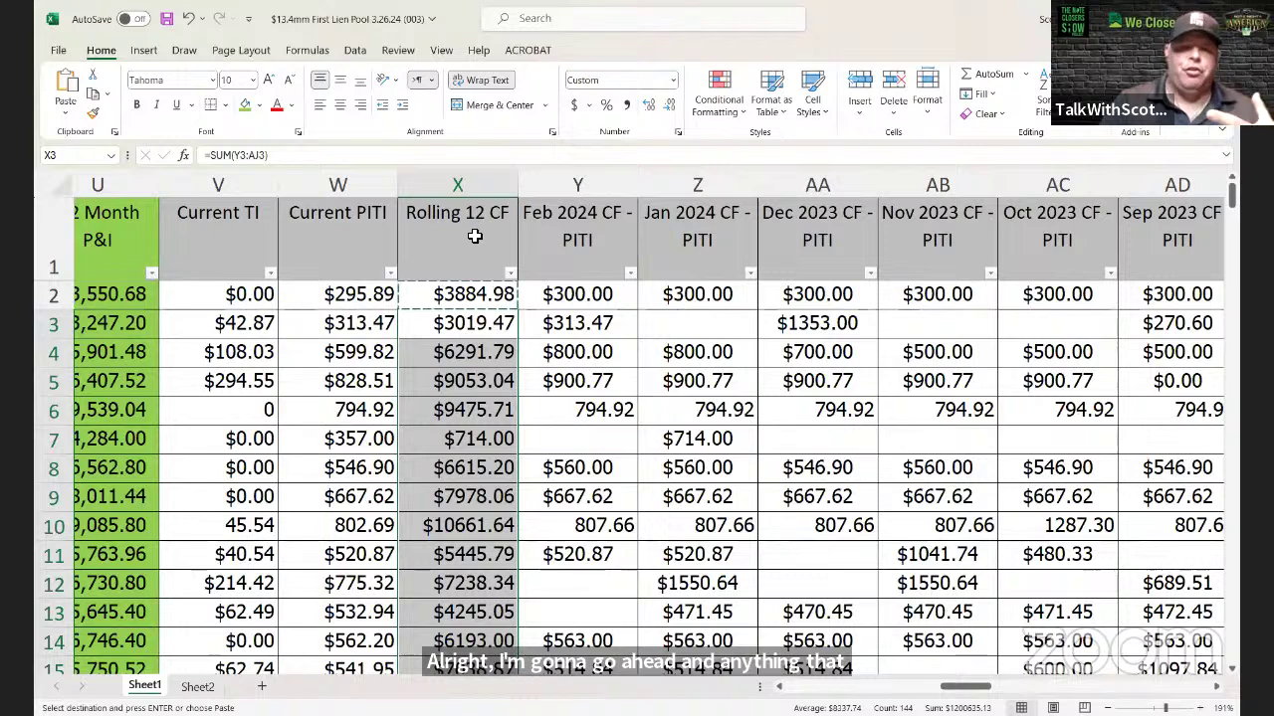
Step: Fill the whole Rolling 12 CF column with the green used for the 12 Month P&I column
{"action": "left_click", "coordinate": [470, 179]}
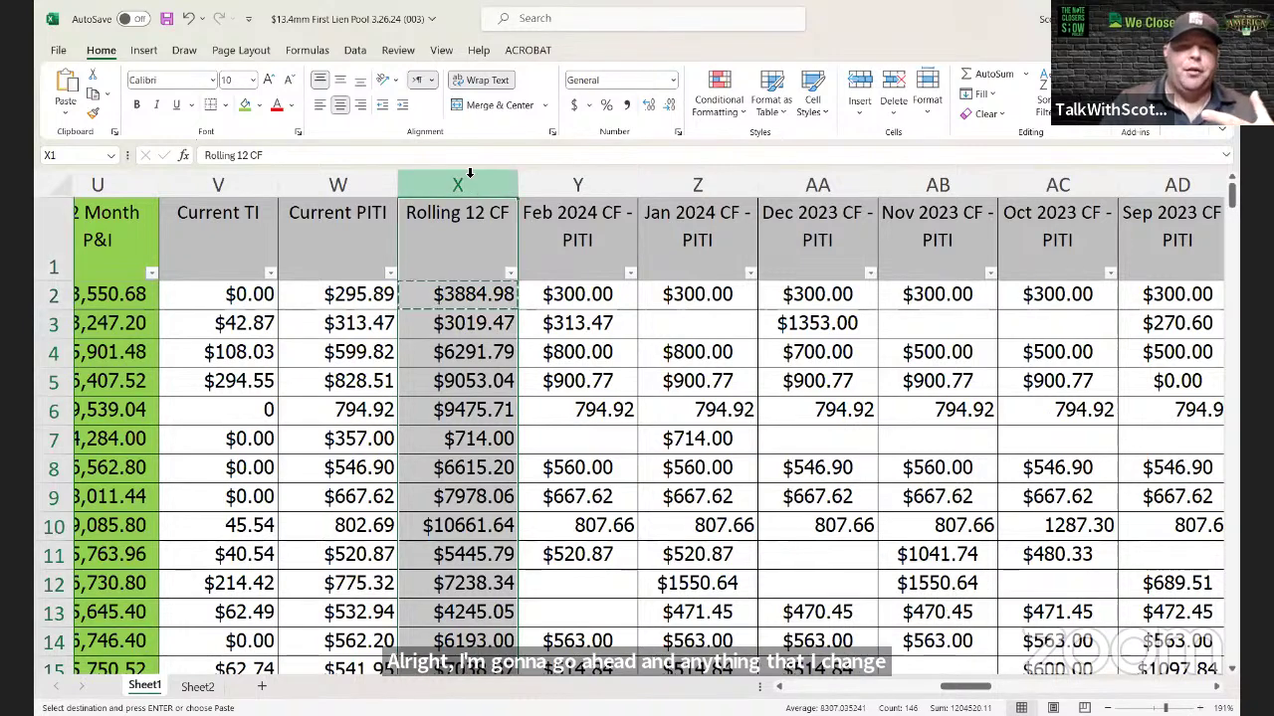
{"action": "left_click", "coordinate": [245, 106]}
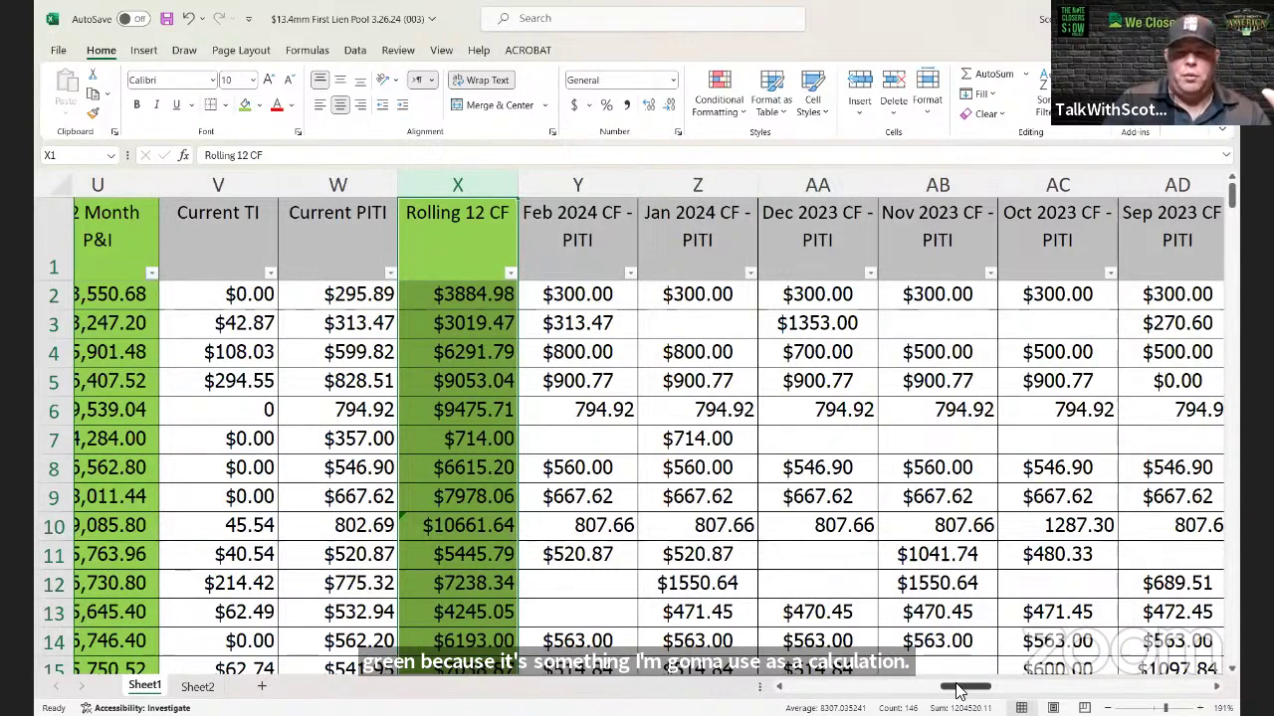
Step: Insert a column before Rolling 12 CF and head it "How Many Months Paid Last 12"
{"action": "left_click_drag", "start_coordinate": [959, 690], "coordinate": [947, 689]}
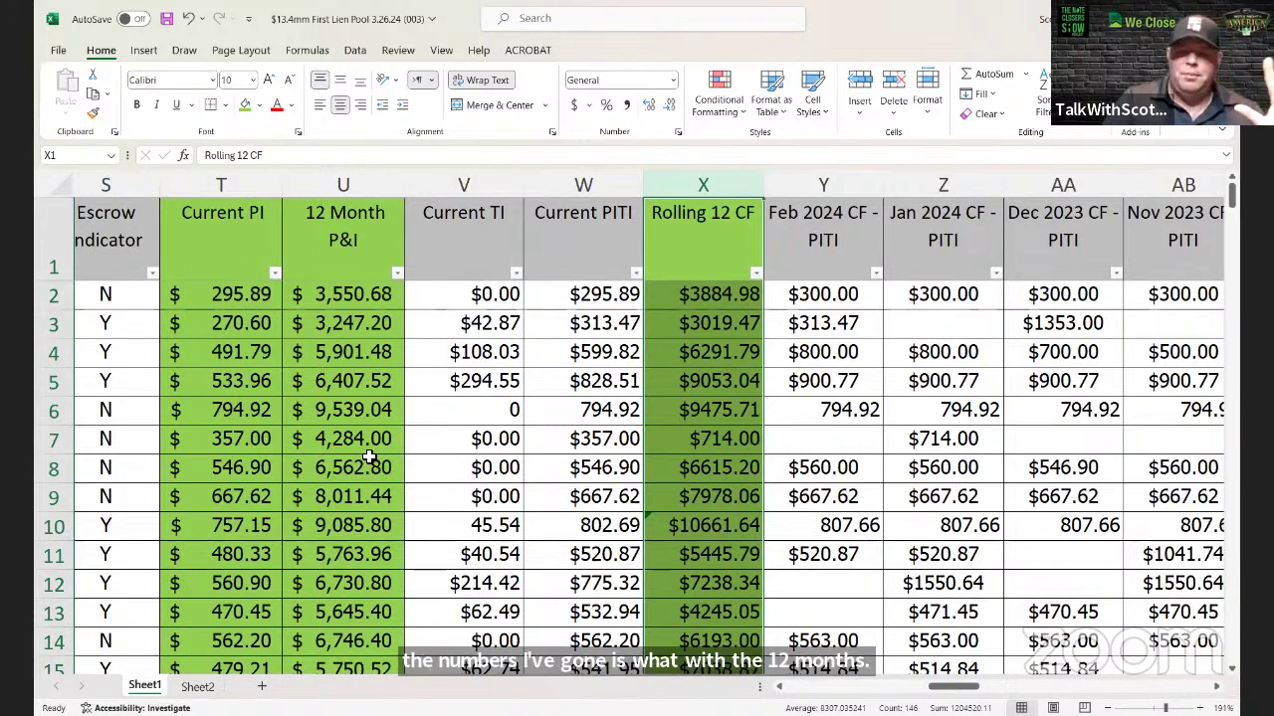
{"action": "left_click", "coordinate": [343, 295]}
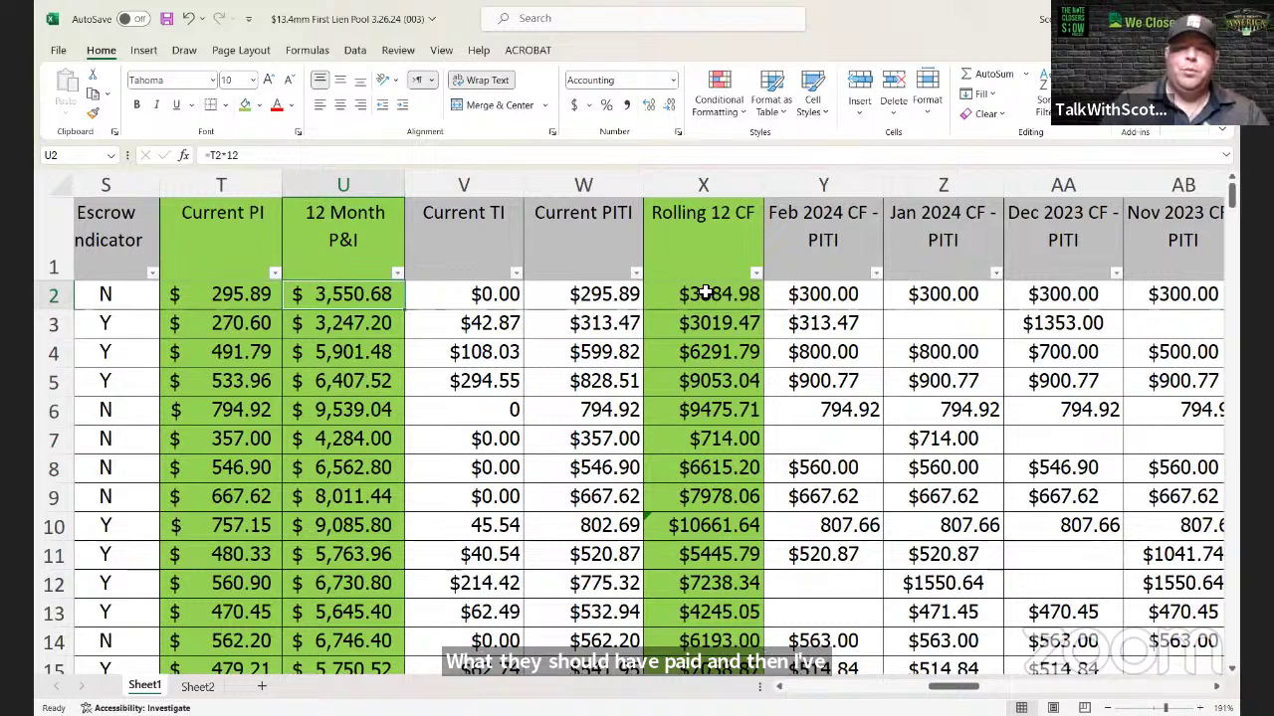
{"action": "left_click", "coordinate": [701, 186]}
{"action": "right_click", "coordinate": [699, 197]}
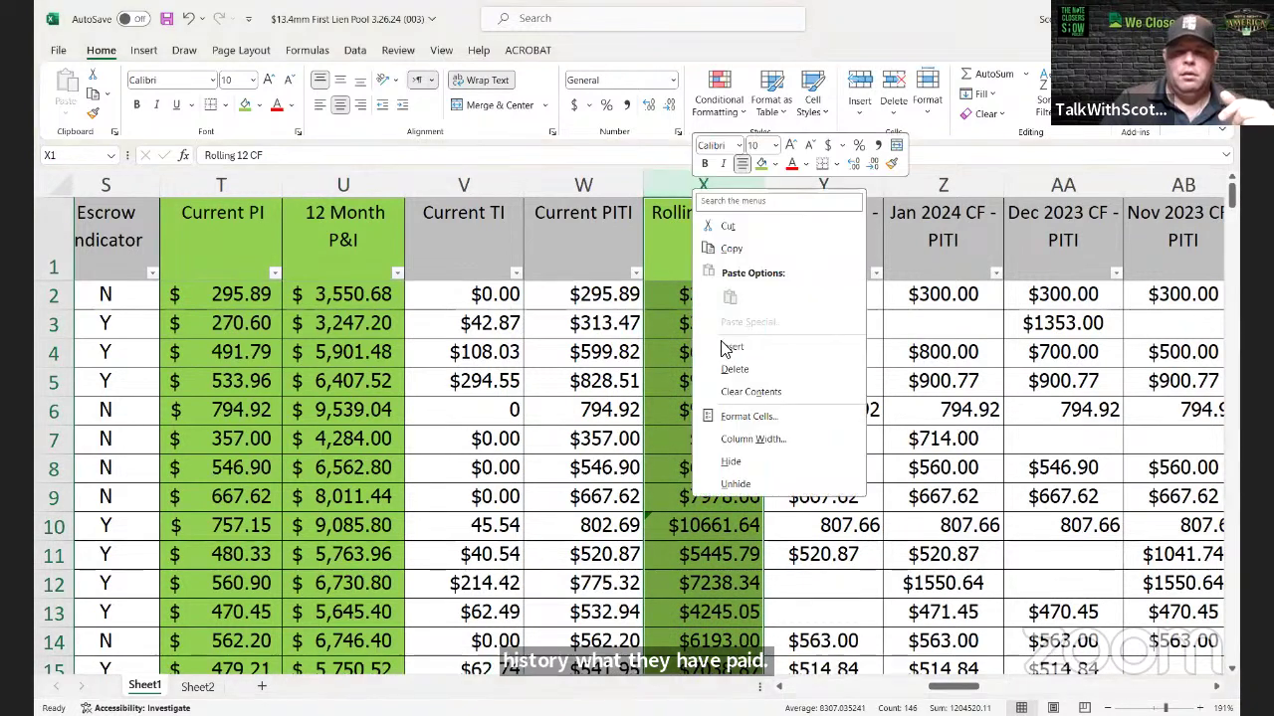
{"action": "left_click", "coordinate": [726, 346]}
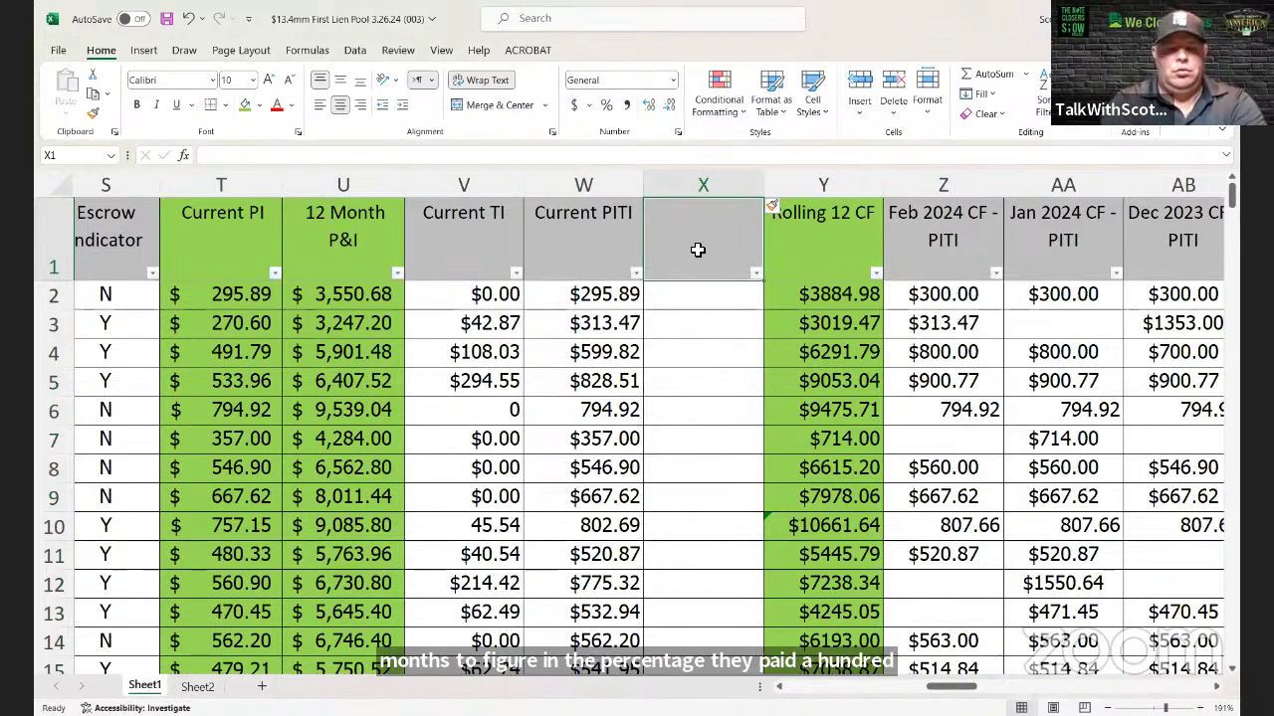
{"action": "type", "text": "How Many"}
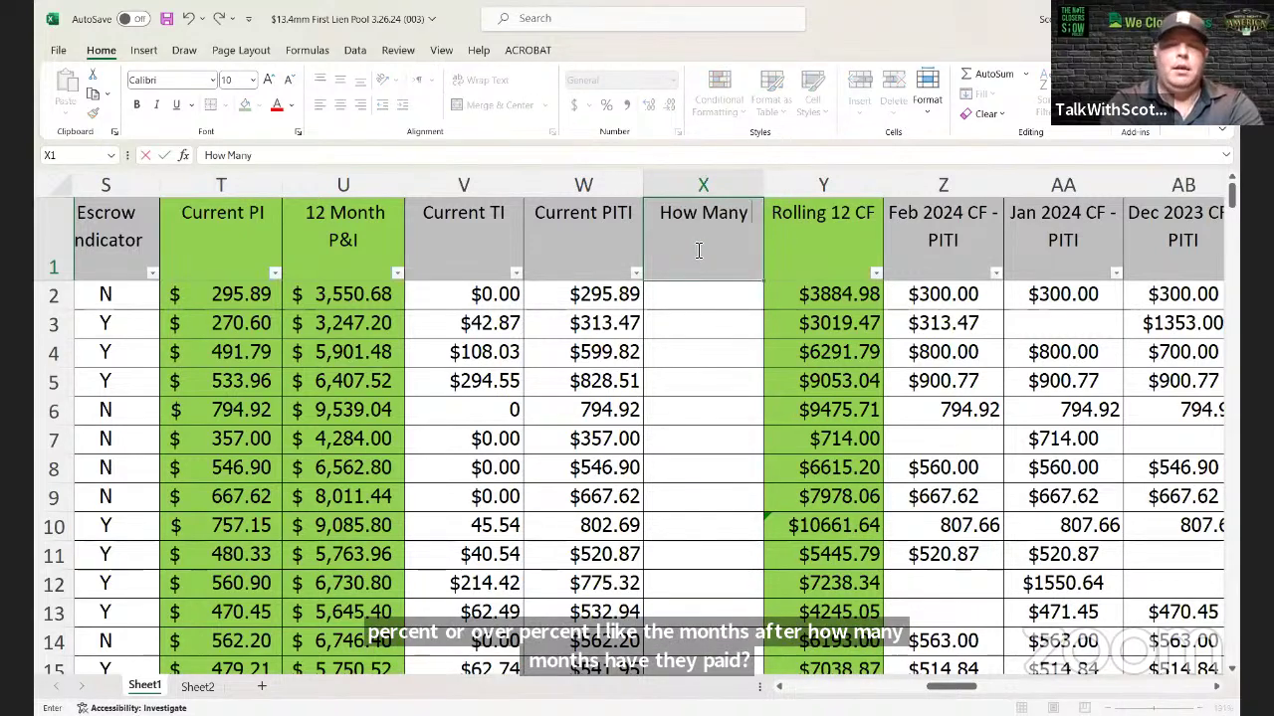
{"action": "type", "text": " Months Pa"}
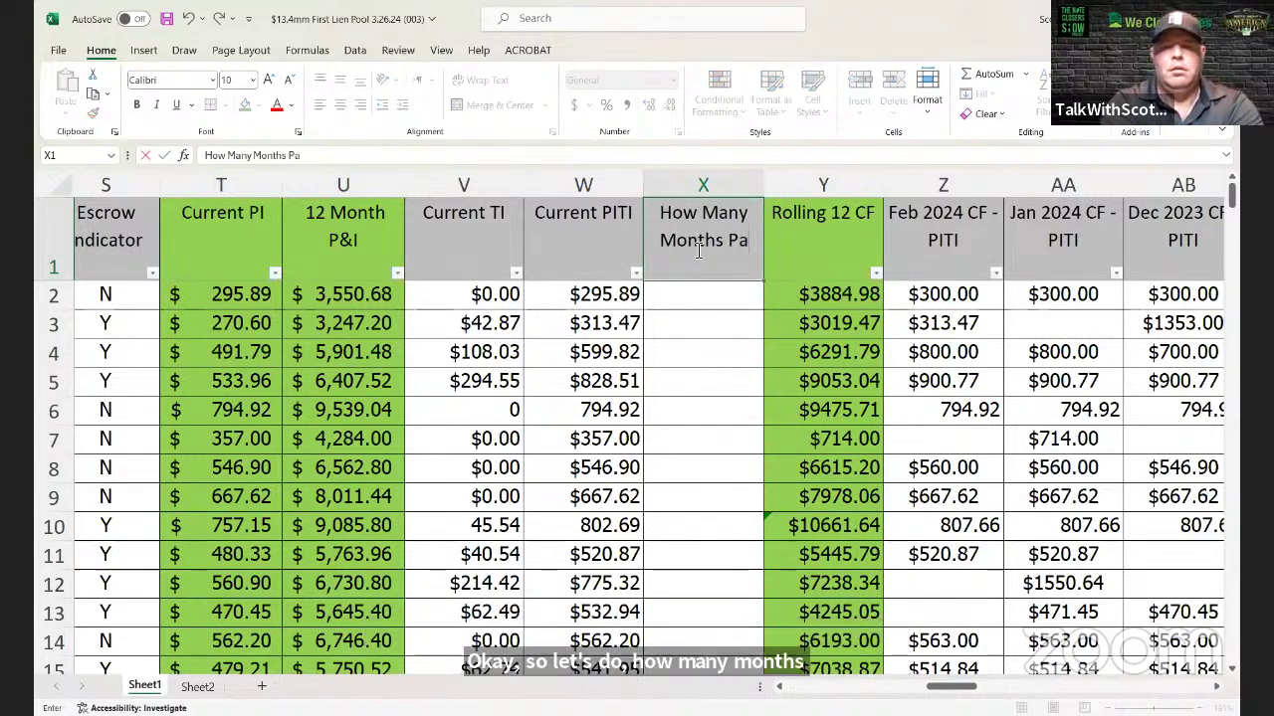
{"action": "type", "text": "id Last 12"}
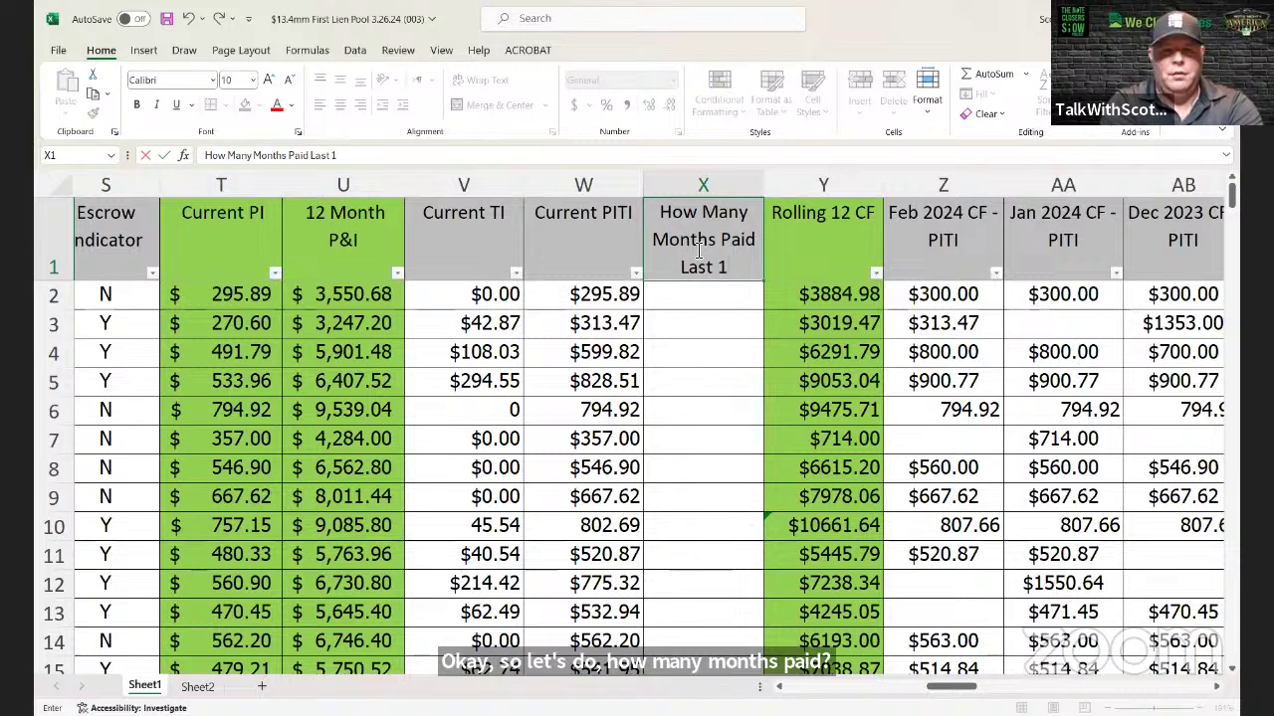
{"action": "key", "text": "Return"}
Step: Enter =Y2/T2 in cell X2 to divide the rolling 12-month cash flow by the current PI
{"action": "type", "text": "="}
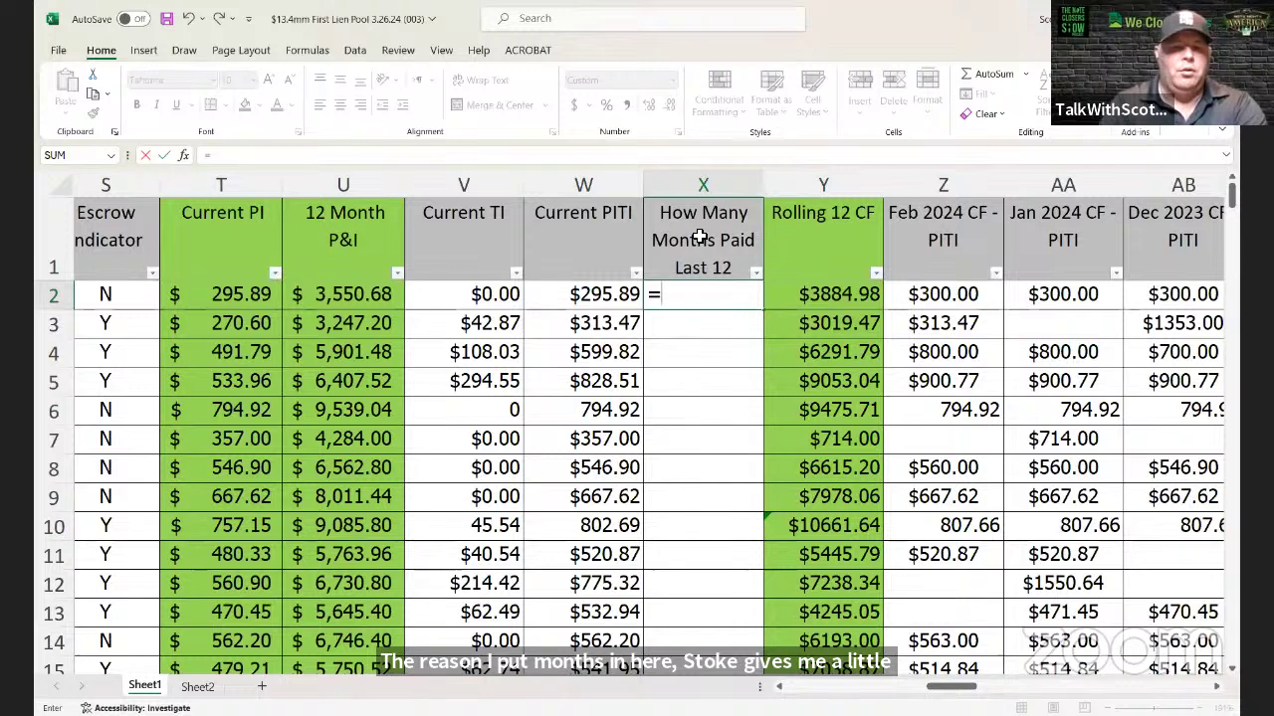
{"action": "key", "text": "Right"}
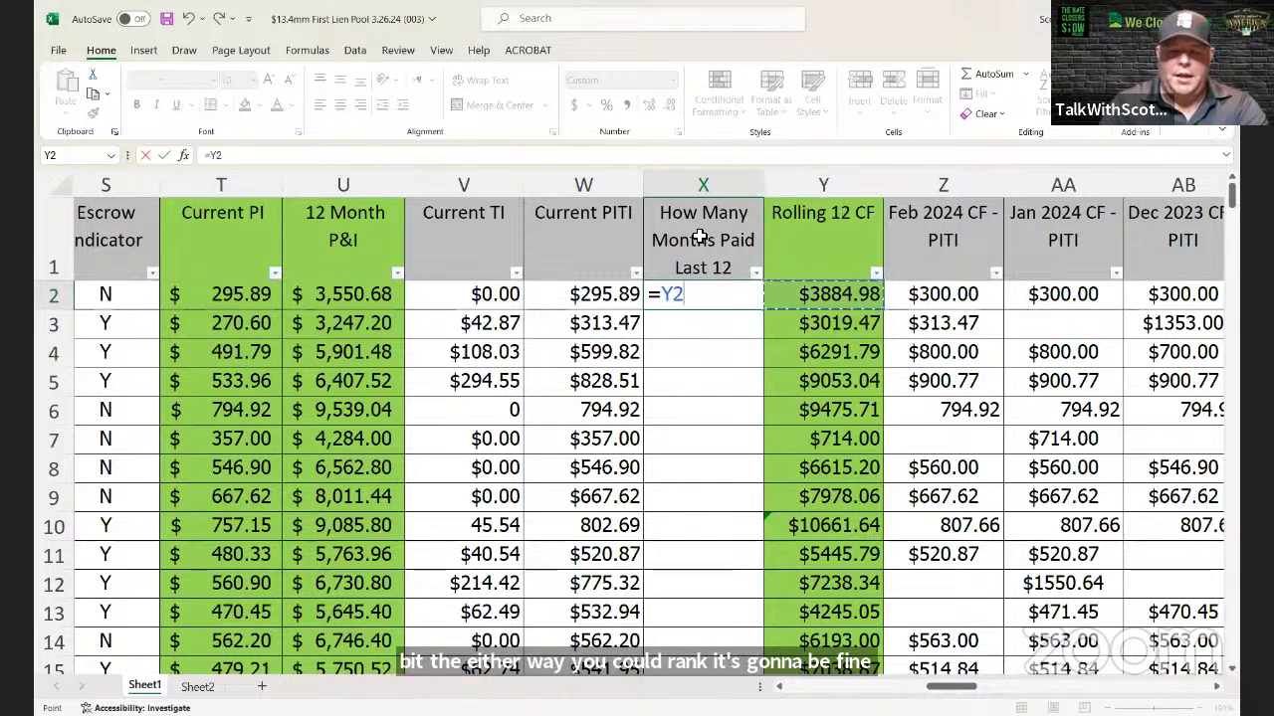
{"action": "type", "text": "/"}
{"action": "key", "text": "Left"}
{"action": "key", "text": "Left"}
{"action": "key", "text": "Left"}
{"action": "key", "text": "Left"}
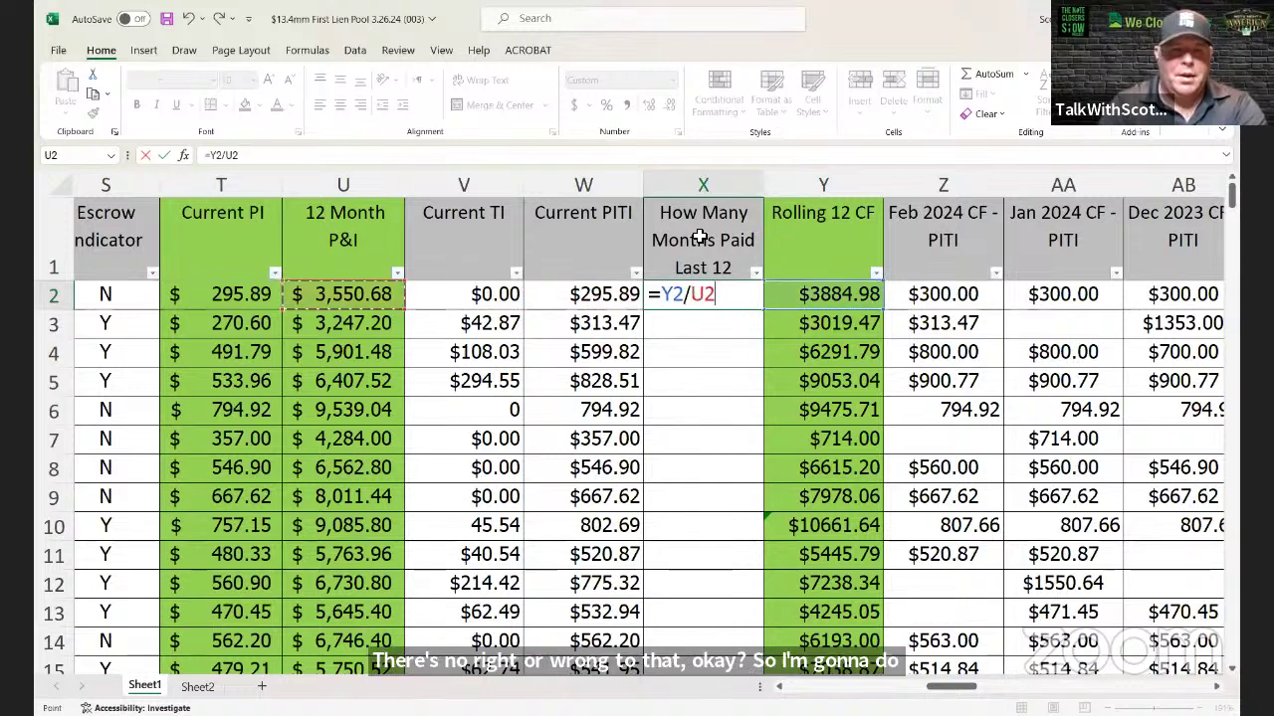
{"action": "key", "text": "Return"}
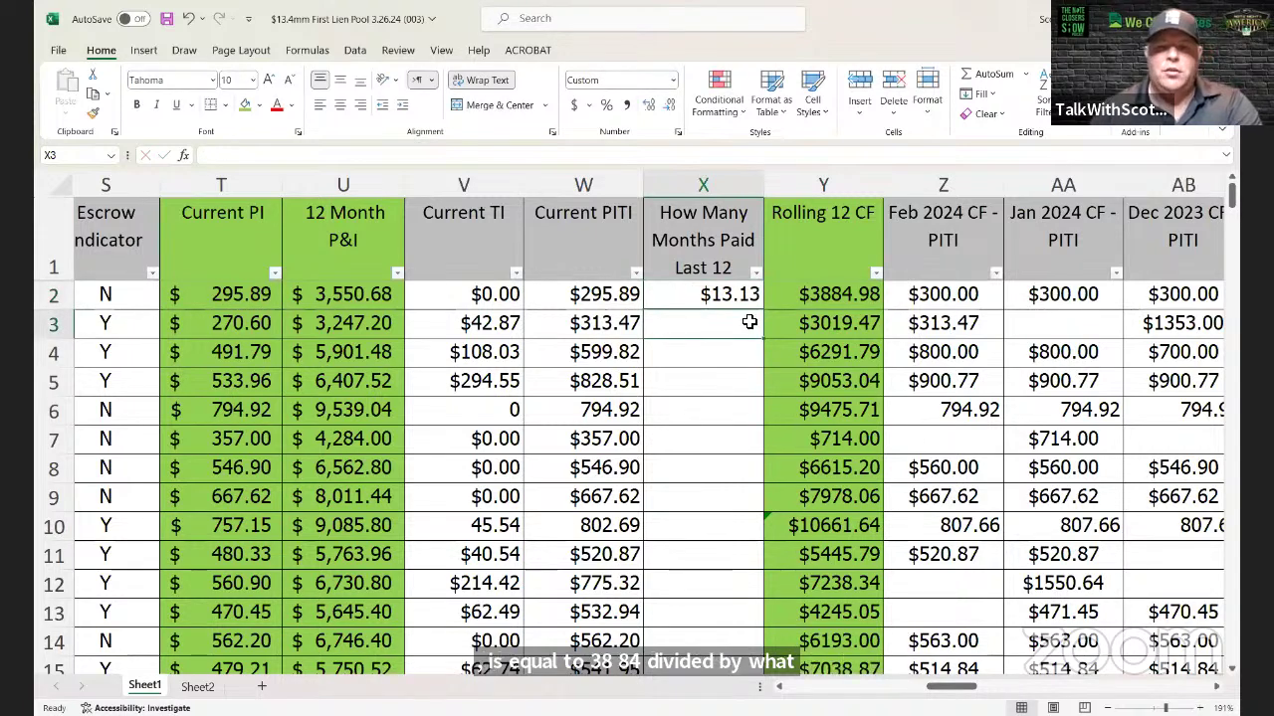
Step: Copy the months-paid formula from X2 down to the last loan row, X3:X146
{"action": "left_click", "coordinate": [737, 294]}
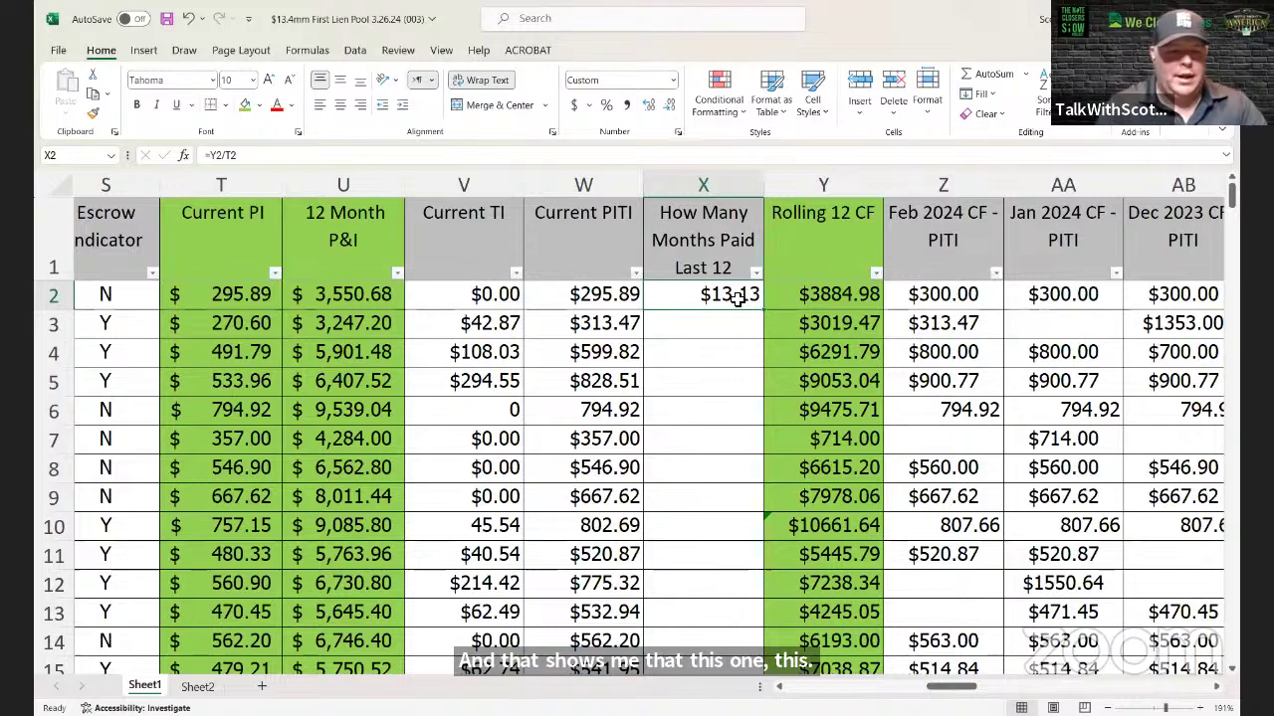
{"action": "key", "text": "ctrl+c"}
{"action": "key", "text": "Down"}
{"action": "key", "text": "shift+Down"}
{"action": "key", "text": "shift+Down"}
{"action": "key", "text": "shift+Down"}
{"action": "key", "text": "shift+Down"}
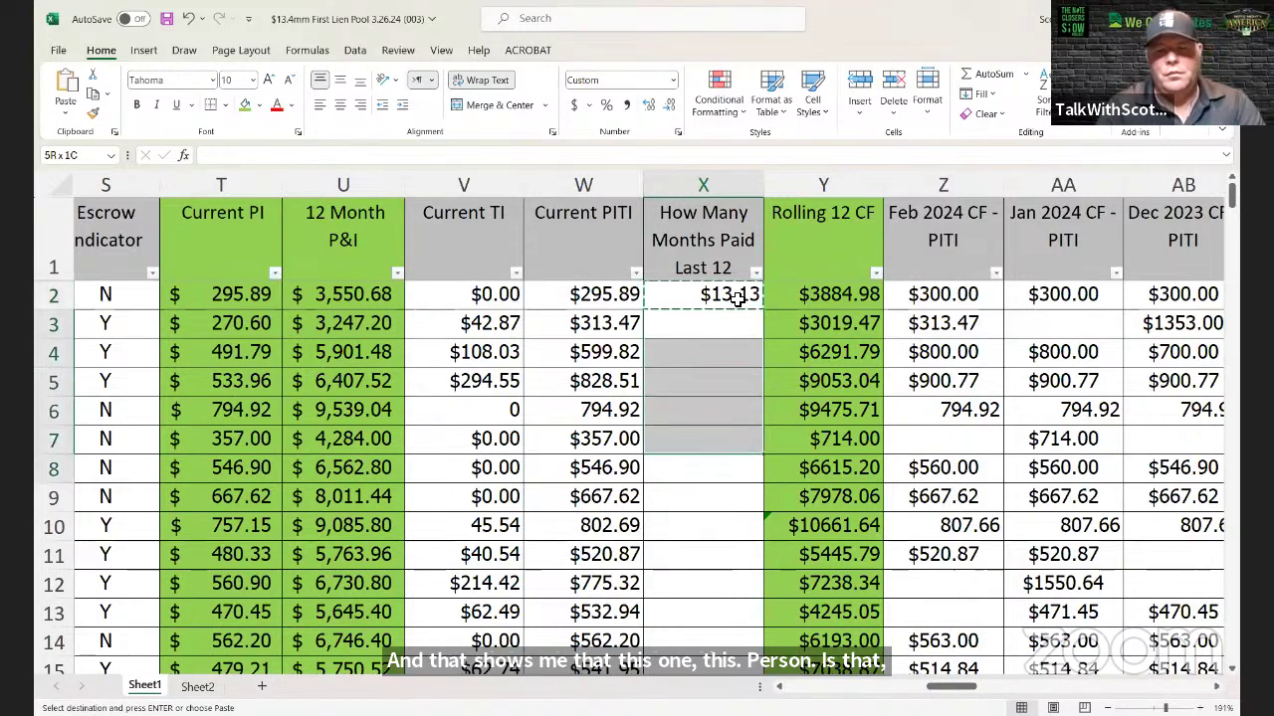
{"action": "key", "text": "shift+Down"}
{"action": "key", "text": "shift+Down"}
{"action": "key", "text": "shift+Down"}
{"action": "key", "text": "shift+Down"}
{"action": "key", "text": "shift+Down"}
{"action": "key", "text": "shift+Down"}
{"action": "key", "text": "shift+Down"}
{"action": "key", "text": "shift+Down"}
{"action": "key", "text": "shift+Down"}
{"action": "key", "text": "shift+Down"}
{"action": "key", "text": "shift+Down"}
{"action": "key", "text": "shift+Down"}
{"action": "key", "text": "shift+Down"}
{"action": "key", "text": "shift+Down"}
{"action": "key", "text": "shift+Down"}
{"action": "key", "text": "shift+Down"}
{"action": "key", "text": "shift+Down"}
{"action": "key", "text": "shift+Down"}
{"action": "key", "text": "shift+Down"}
{"action": "key", "text": "shift+Down"}
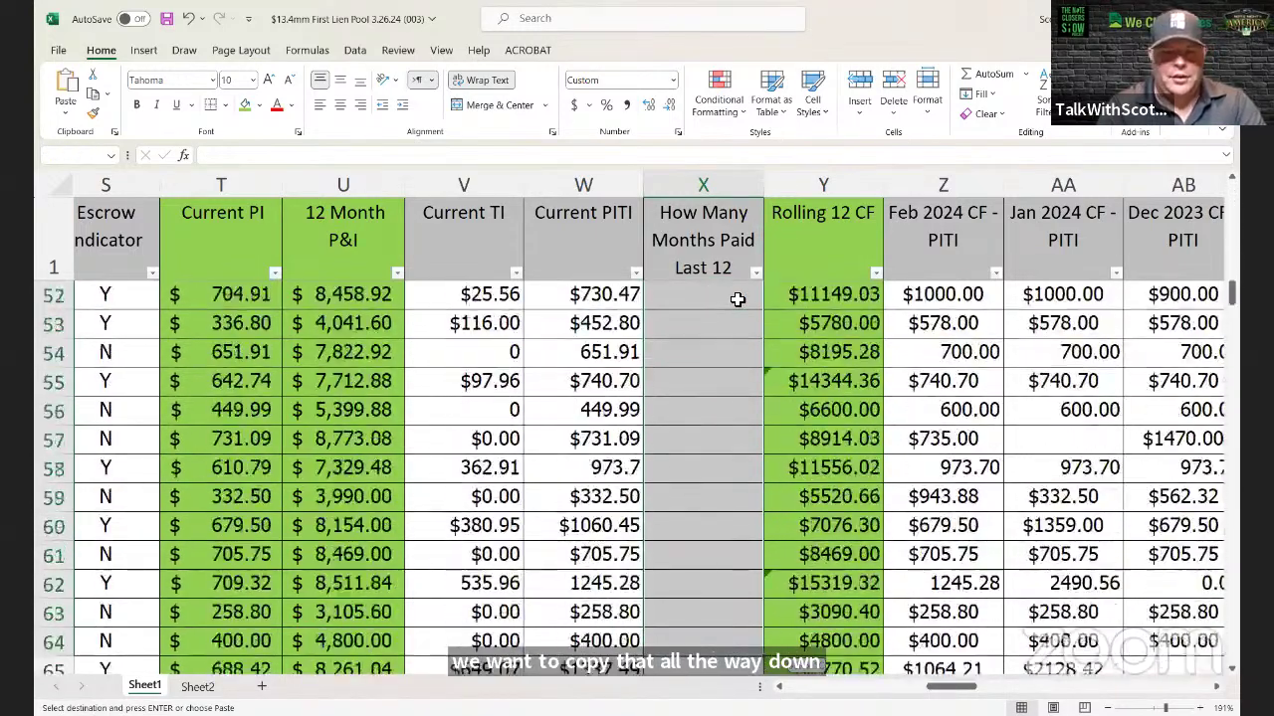
{"action": "key", "text": "shift+Down"}
{"action": "key", "text": "shift+Down"}
{"action": "key", "text": "shift+Down"}
{"action": "key", "text": "shift+Down"}
{"action": "key", "text": "shift+Down"}
{"action": "key", "text": "shift+Down"}
{"action": "key", "text": "shift+Down"}
{"action": "key", "text": "shift+Down"}
{"action": "key", "text": "shift+Down"}
{"action": "key", "text": "shift+Down"}
{"action": "key", "text": "shift+Down"}
{"action": "key", "text": "shift+Down"}
{"action": "key", "text": "shift+Down"}
{"action": "key", "text": "shift+Down"}
{"action": "key", "text": "shift+Down"}
{"action": "key", "text": "shift+Down"}
{"action": "key", "text": "shift+Down"}
{"action": "key", "text": "shift+Down"}
{"action": "key", "text": "shift+Down"}
{"action": "key", "text": "shift+Down"}
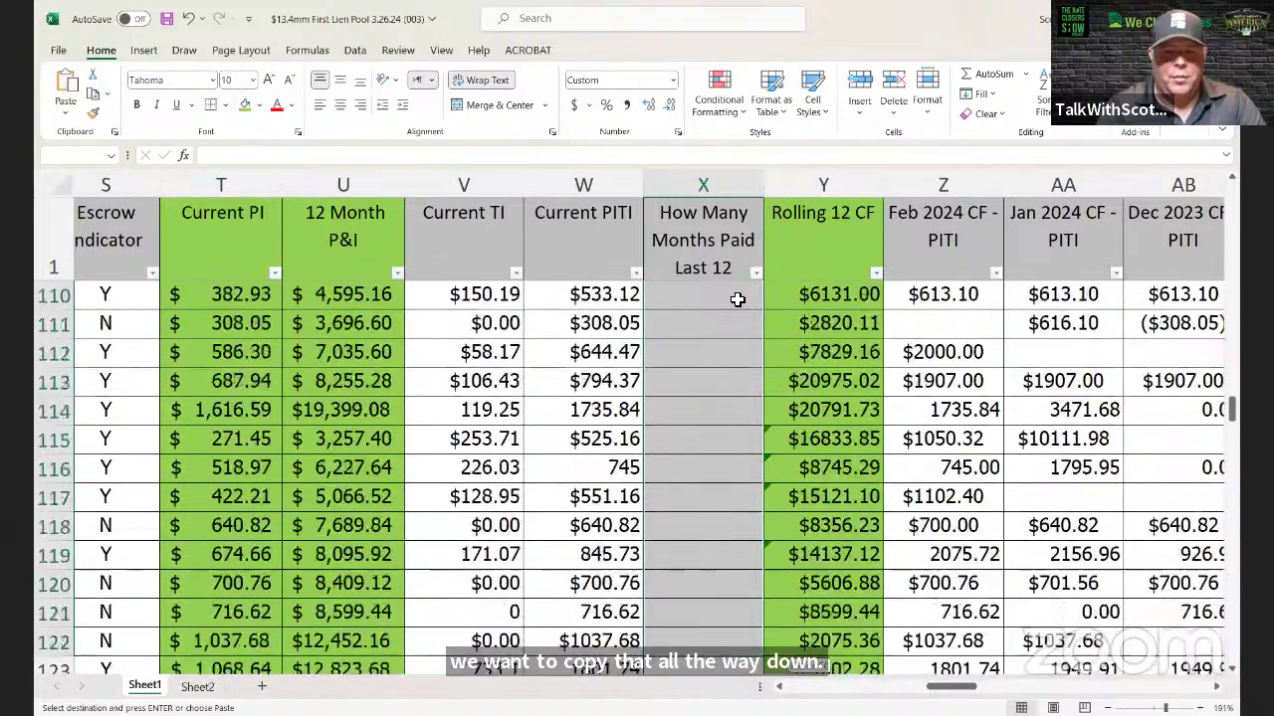
{"action": "key", "text": "shift+Down"}
{"action": "key", "text": "shift+Down"}
{"action": "key", "text": "shift+Down"}
{"action": "key", "text": "shift+Down"}
{"action": "key", "text": "shift+Down"}
{"action": "key", "text": "shift+Down"}
{"action": "key", "text": "shift+Down"}
{"action": "key", "text": "shift+Down"}
{"action": "key", "text": "shift+Down"}
{"action": "key", "text": "shift+Down"}
{"action": "key", "text": "shift+Down"}
{"action": "key", "text": "shift+Down"}
{"action": "key", "text": "shift+Down"}
{"action": "key", "text": "shift+Down"}
{"action": "key", "text": "shift+Down"}
{"action": "key", "text": "shift+Down"}
{"action": "key", "text": "shift+Down"}
{"action": "key", "text": "shift+Down"}
{"action": "key", "text": "shift+Down"}
{"action": "key", "text": "shift+Down"}
{"action": "key", "text": "shift+Down"}
{"action": "key", "text": "shift+Down"}
{"action": "key", "text": "shift+Down"}
{"action": "key", "text": "shift+Down"}
{"action": "key", "text": "shift+Down"}
{"action": "key", "text": "shift+Down"}
{"action": "key", "text": "shift+Down"}
{"action": "key", "text": "shift+Down"}
{"action": "key", "text": "shift+Down"}
{"action": "key", "text": "shift+Down"}
{"action": "key", "text": "shift+Down"}
{"action": "key", "text": "shift+Down"}
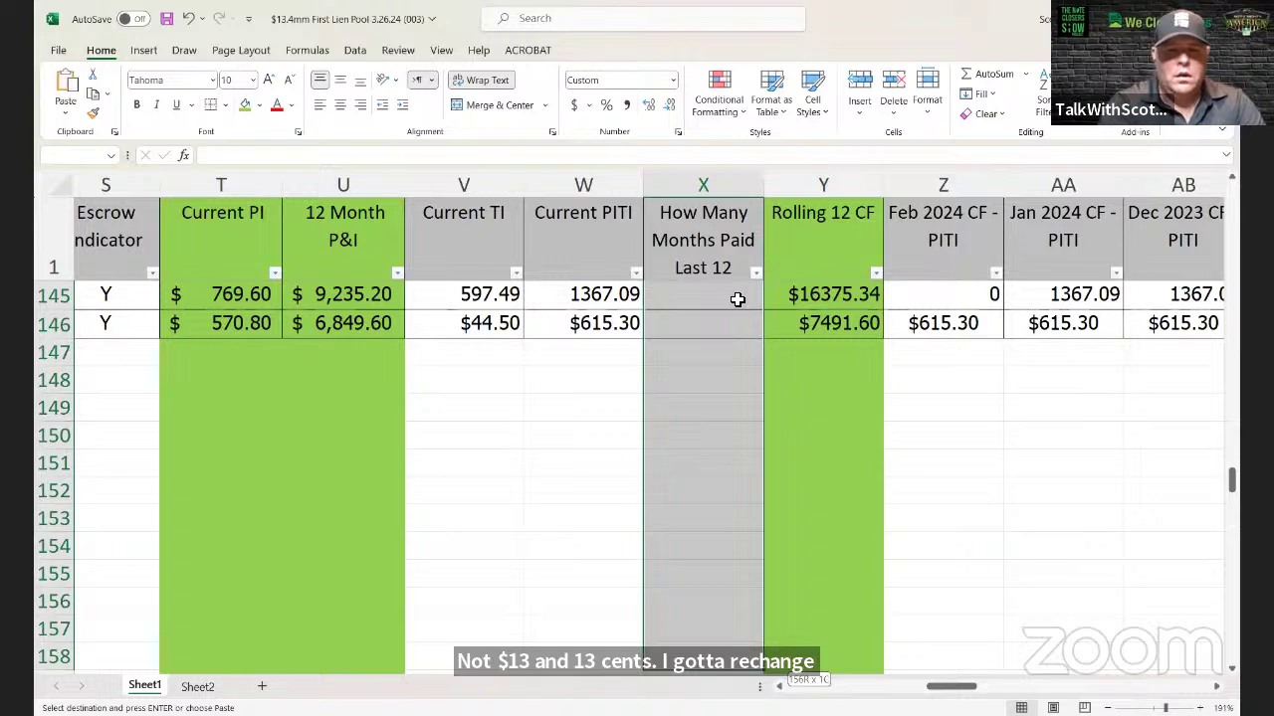
{"action": "key", "text": "shift+Up"}
{"action": "key", "text": "shift+Up"}
{"action": "key", "text": "shift+Up"}
{"action": "key", "text": "shift+Up"}
{"action": "key", "text": "shift+Up"}
{"action": "key", "text": "shift+Up"}
{"action": "key", "text": "shift+Up"}
{"action": "key", "text": "shift+Up"}
{"action": "key", "text": "shift+Up"}
{"action": "key", "text": "shift+Up"}
{"action": "key", "text": "shift+Up"}
{"action": "key", "text": "shift+Up"}
{"action": "key", "text": "ctrl+v"}
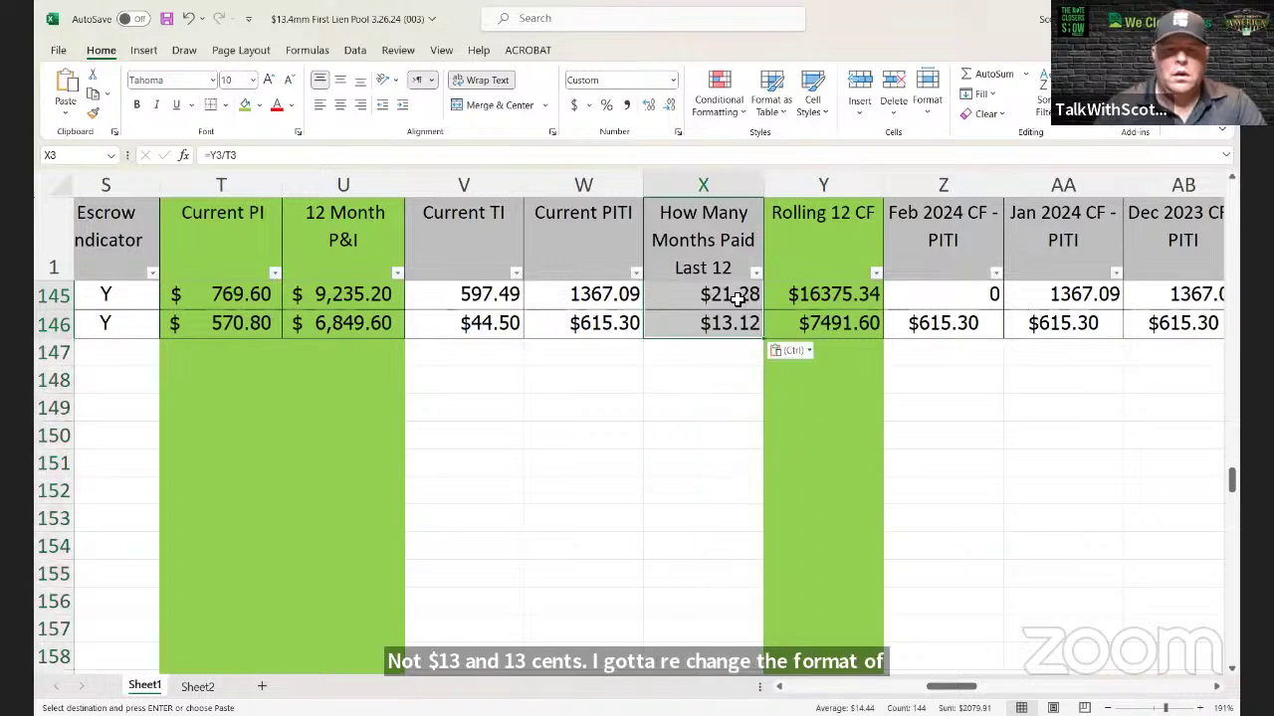
Step: Format the whole How Many Months Paid Last 12 column as Number with two decimal places
{"action": "left_click", "coordinate": [722, 189]}
{"action": "right_click", "coordinate": [720, 197]}
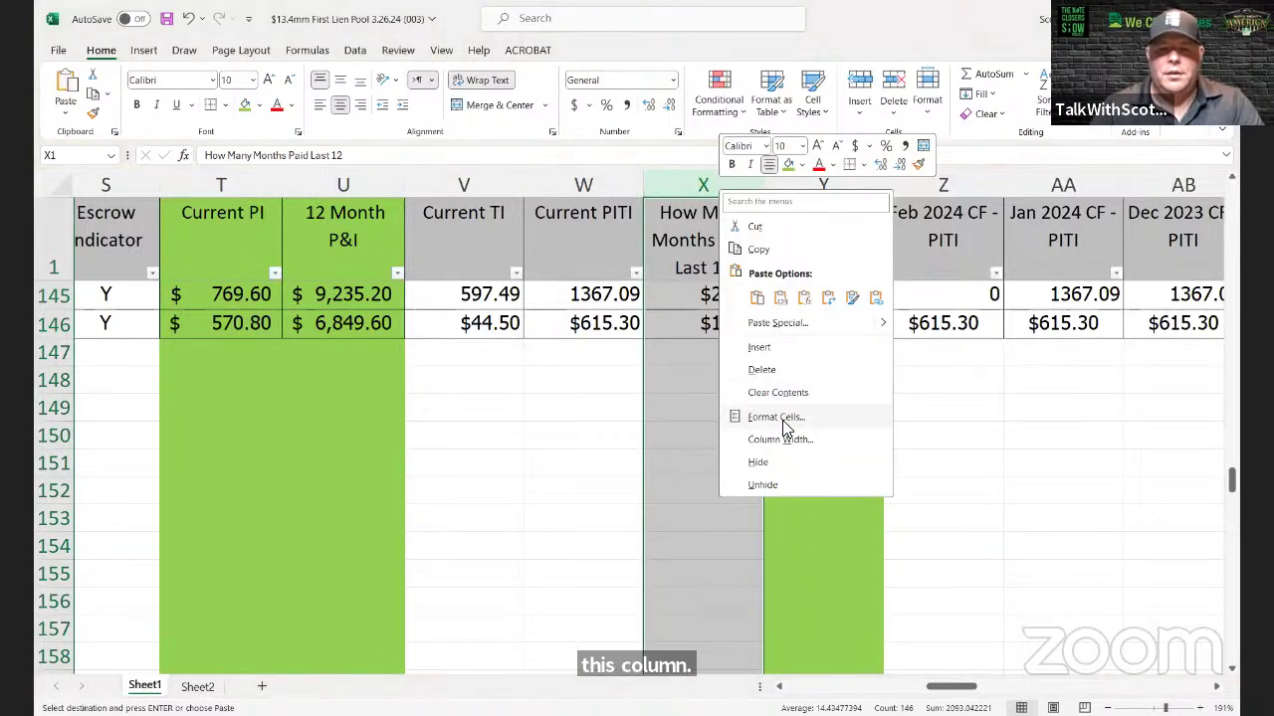
{"action": "left_click", "coordinate": [777, 417]}
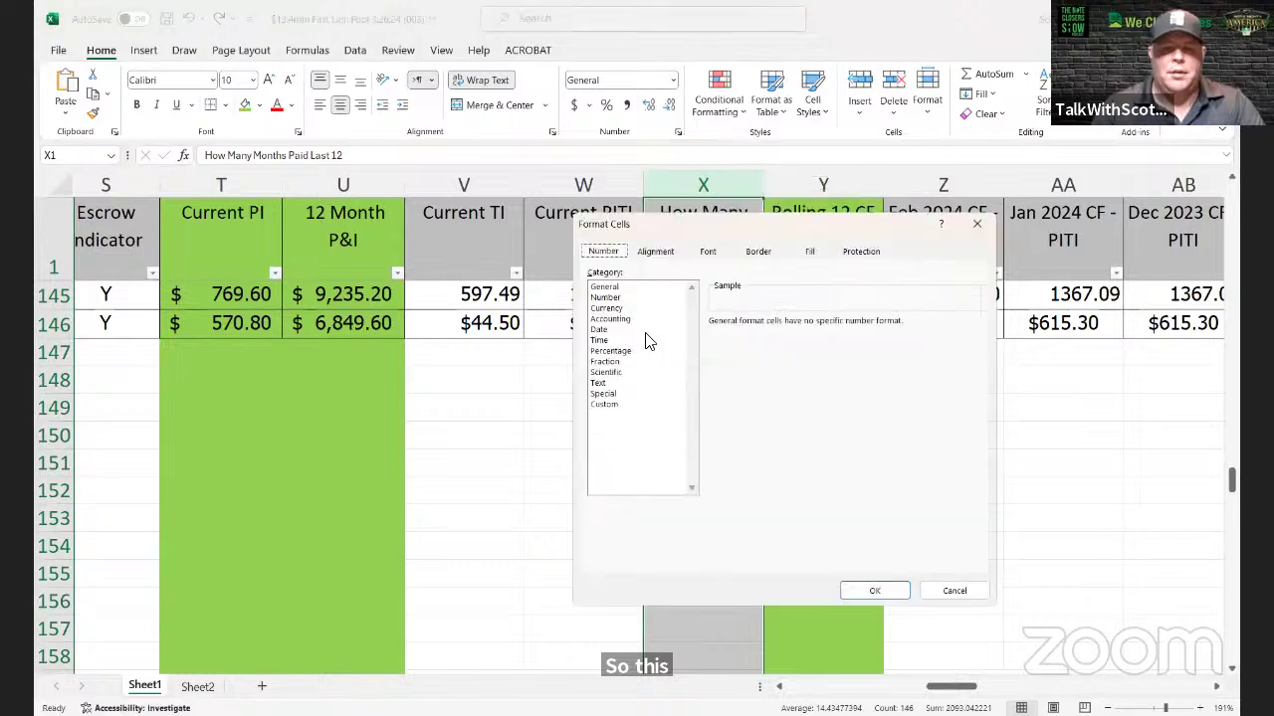
{"action": "left_click", "coordinate": [608, 298]}
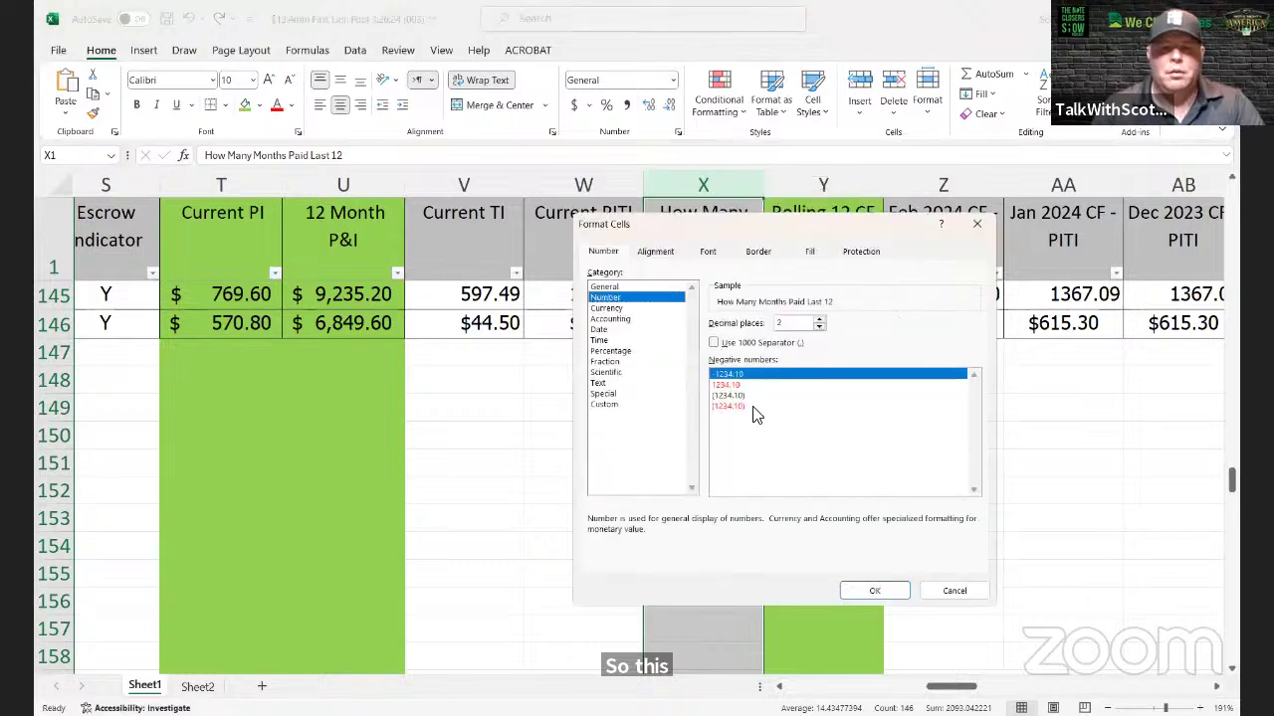
{"action": "left_click", "coordinate": [874, 591]}
Step: Fill the whole How Many Months Paid Last 12 column with the same green as the Rolling 12 CF column
{"action": "scroll", "coordinate": [738, 328], "scroll_direction": "up", "scroll_amount": 20}
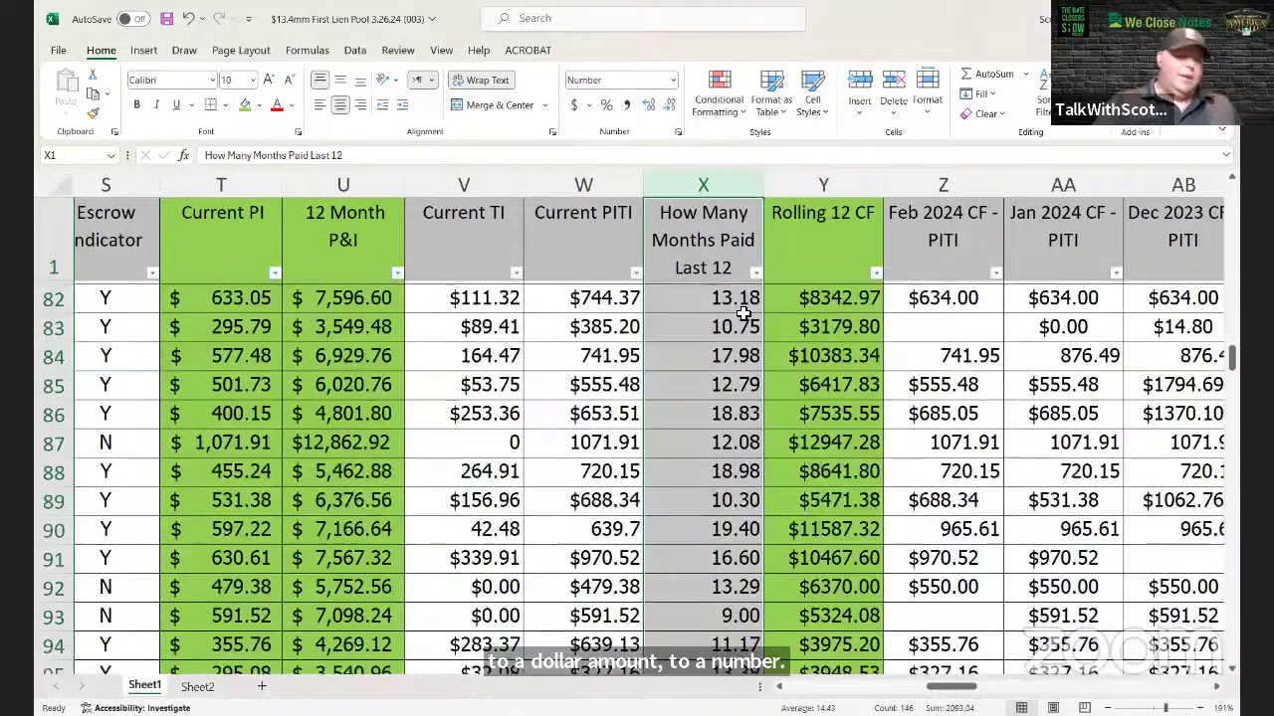
{"action": "scroll", "coordinate": [738, 328], "scroll_direction": "up", "scroll_amount": 19}
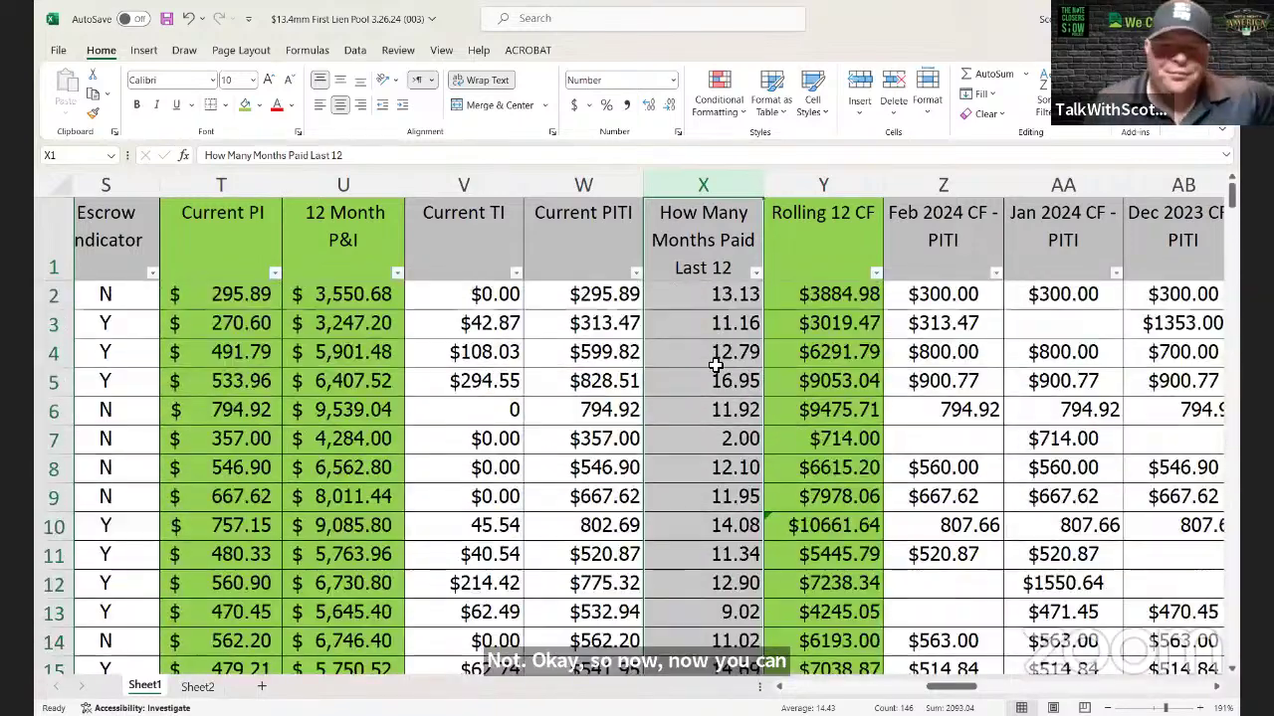
{"action": "left_click", "coordinate": [722, 297]}
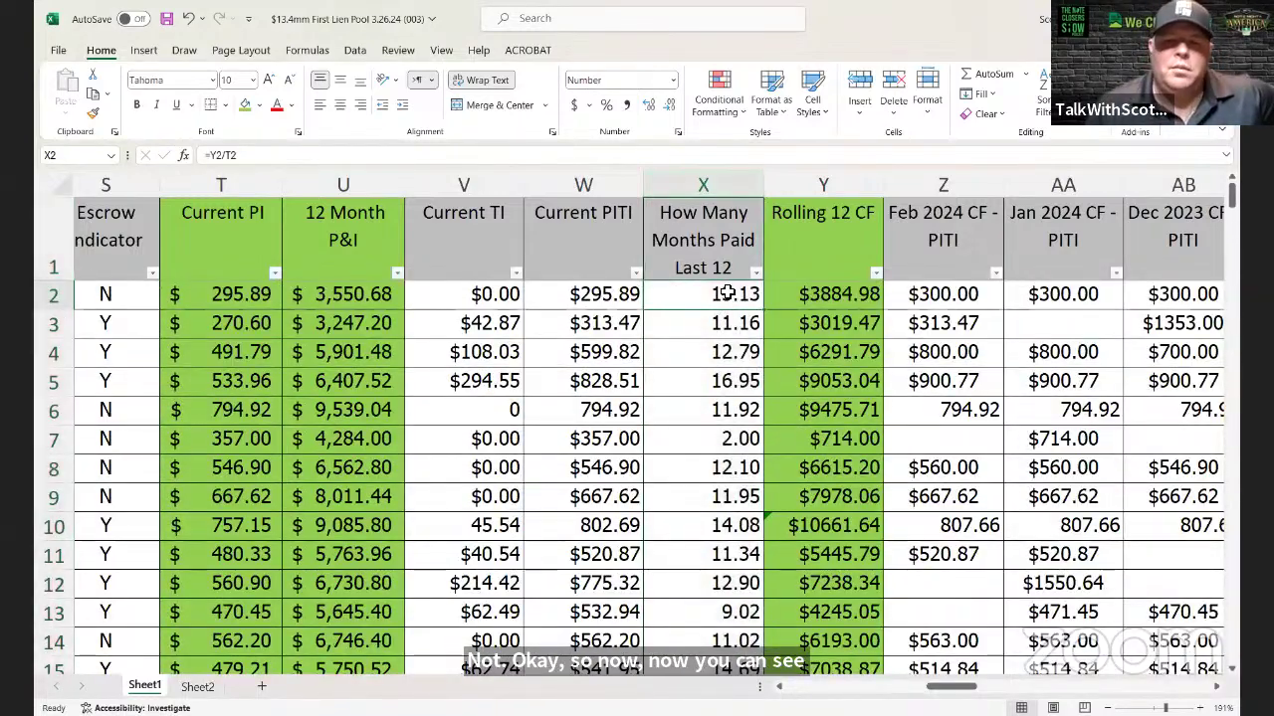
{"action": "left_click", "coordinate": [722, 185]}
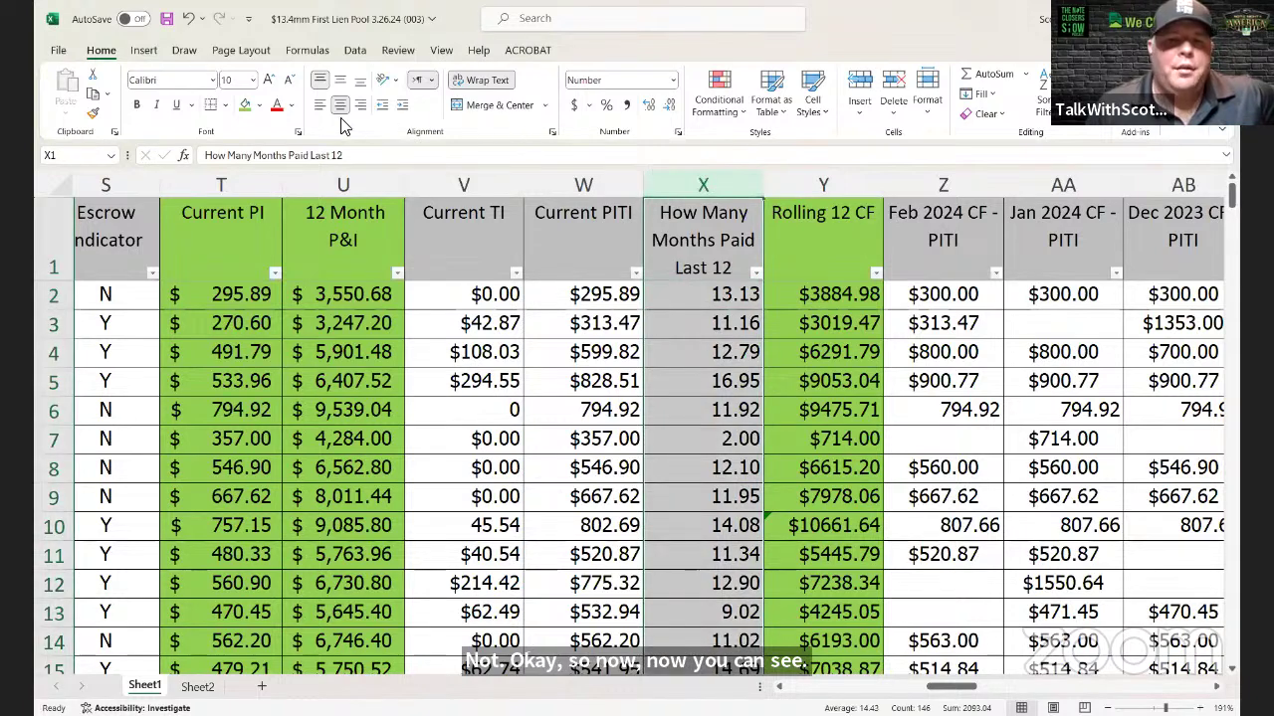
{"action": "left_click", "coordinate": [245, 105]}
{"action": "left_click", "coordinate": [731, 294]}
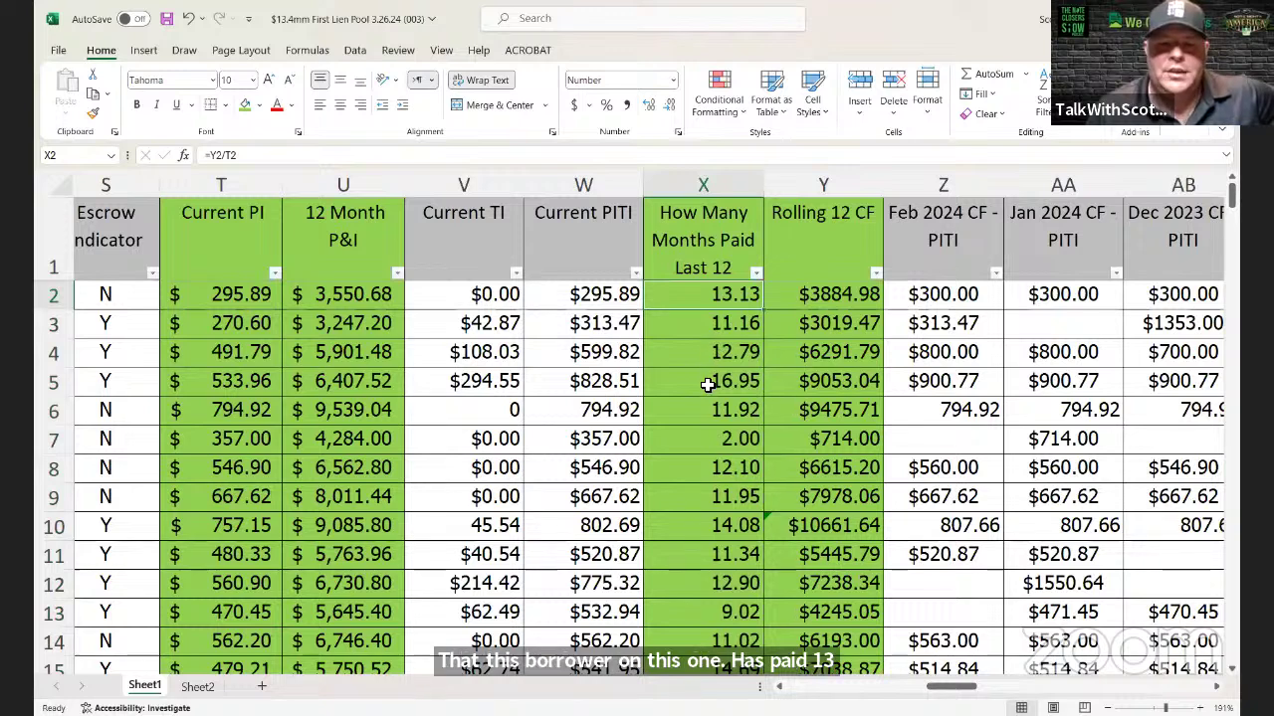
Step: Examine the row 7 loan's months-paid figure against its monthly cash flows from Feb 2024 back to Mar 2023
{"action": "left_click", "coordinate": [723, 441]}
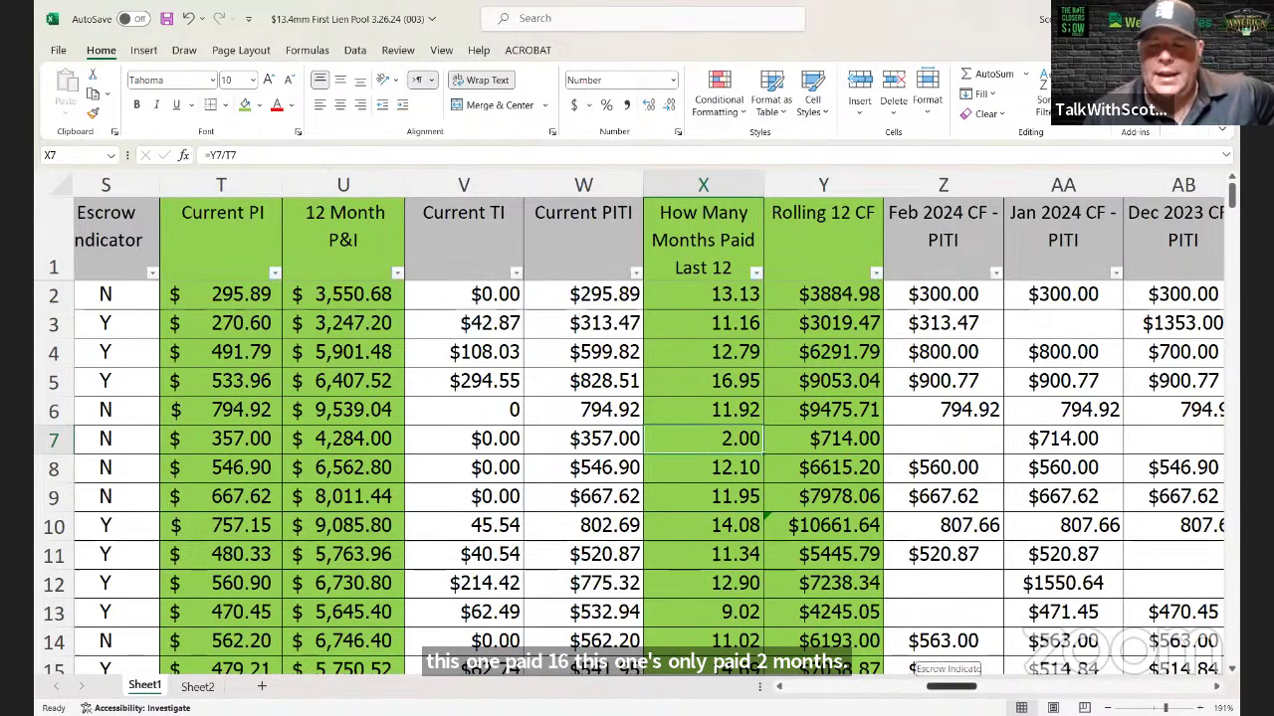
{"action": "scroll", "coordinate": [936, 656], "scroll_direction": "right", "scroll_amount": 3}
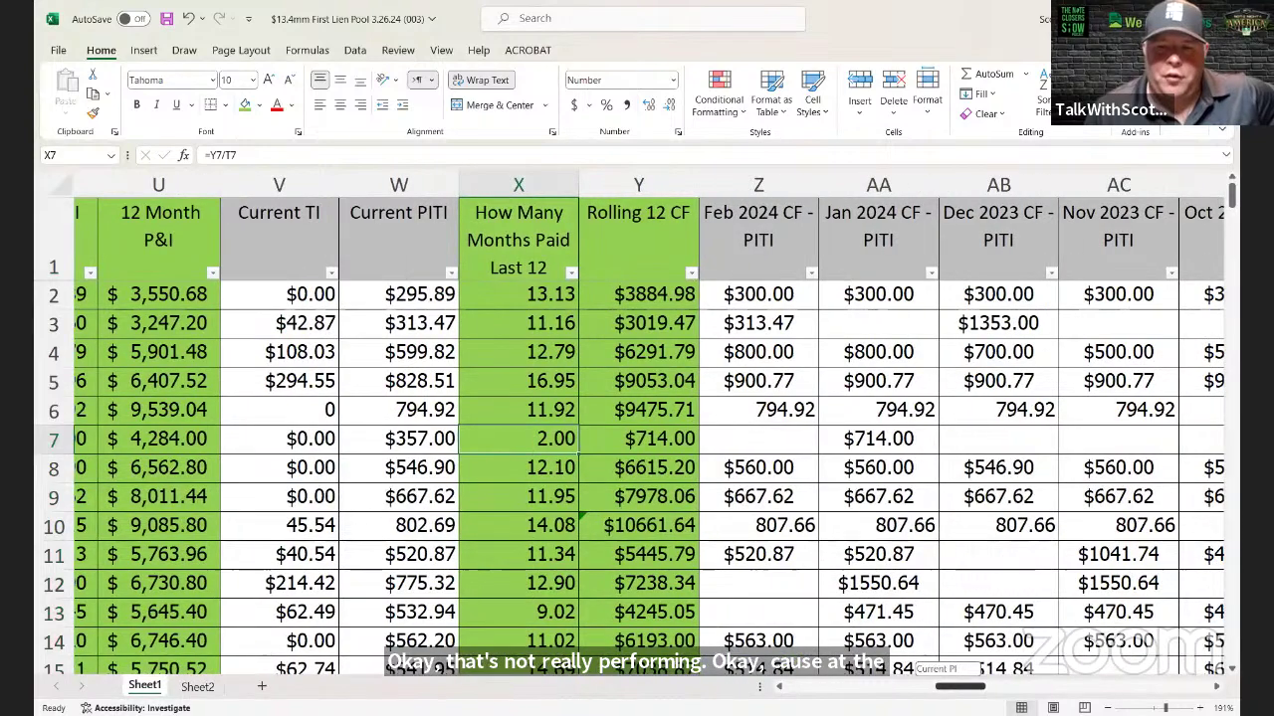
{"action": "scroll", "coordinate": [935, 662], "scroll_direction": "right", "scroll_amount": 3}
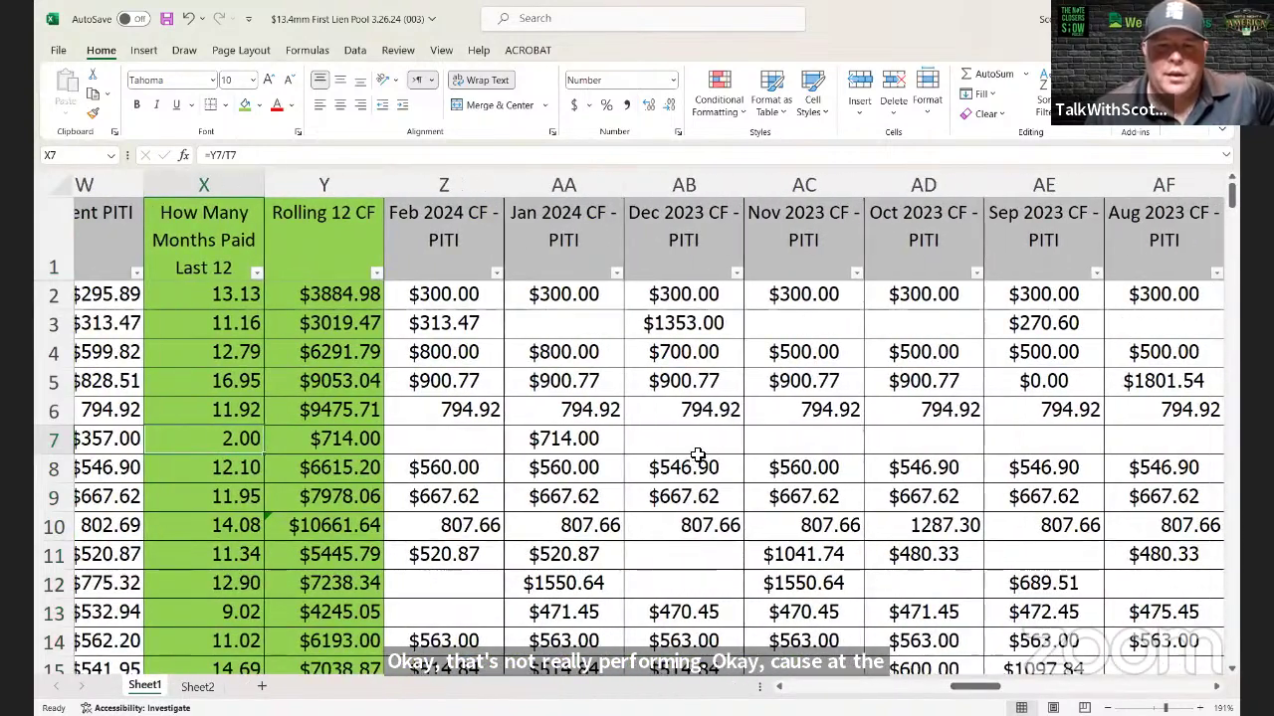
{"action": "left_click", "coordinate": [697, 448]}
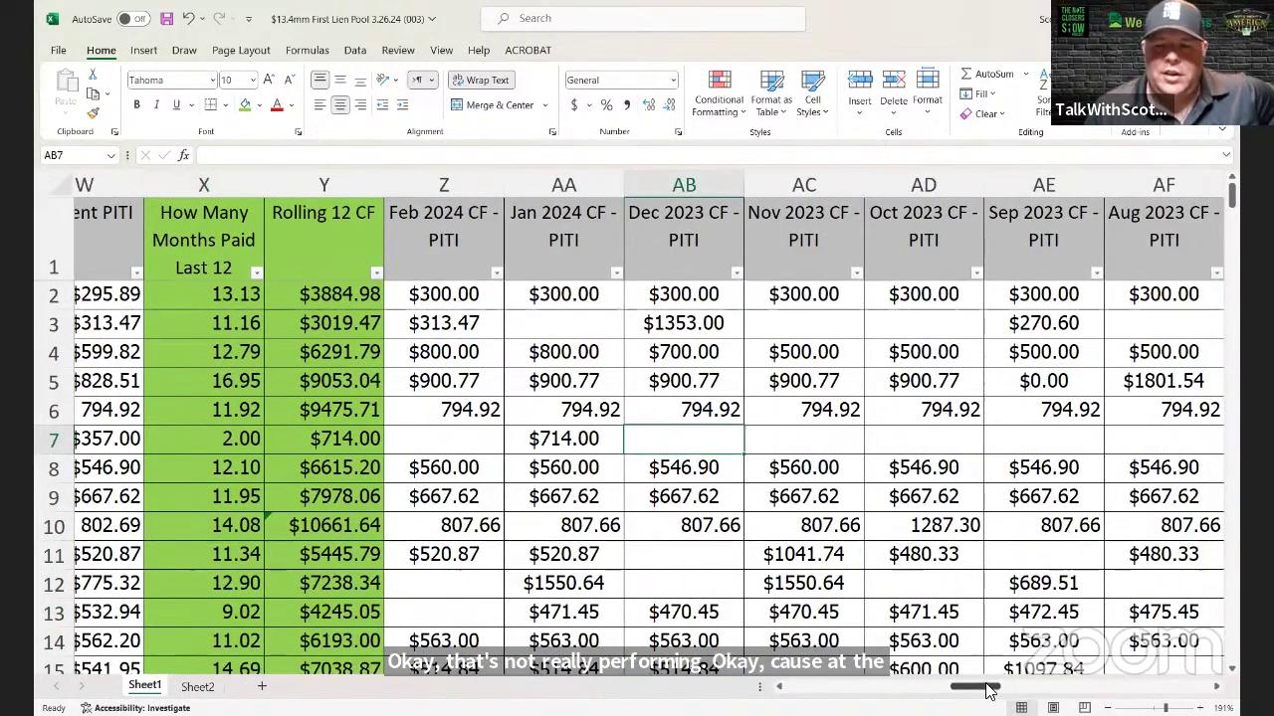
{"action": "scroll", "coordinate": [991, 690], "scroll_direction": "right", "scroll_amount": 6}
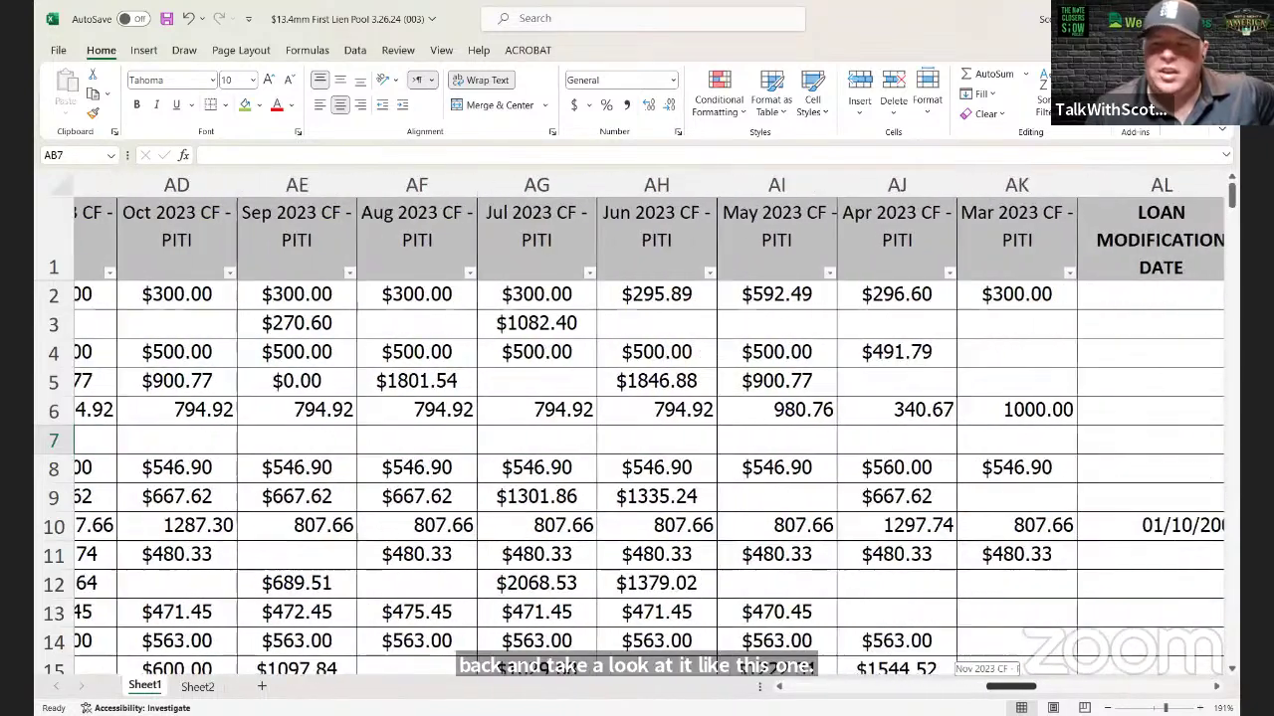
{"action": "scroll", "coordinate": [990, 689], "scroll_direction": "left", "scroll_amount": 7}
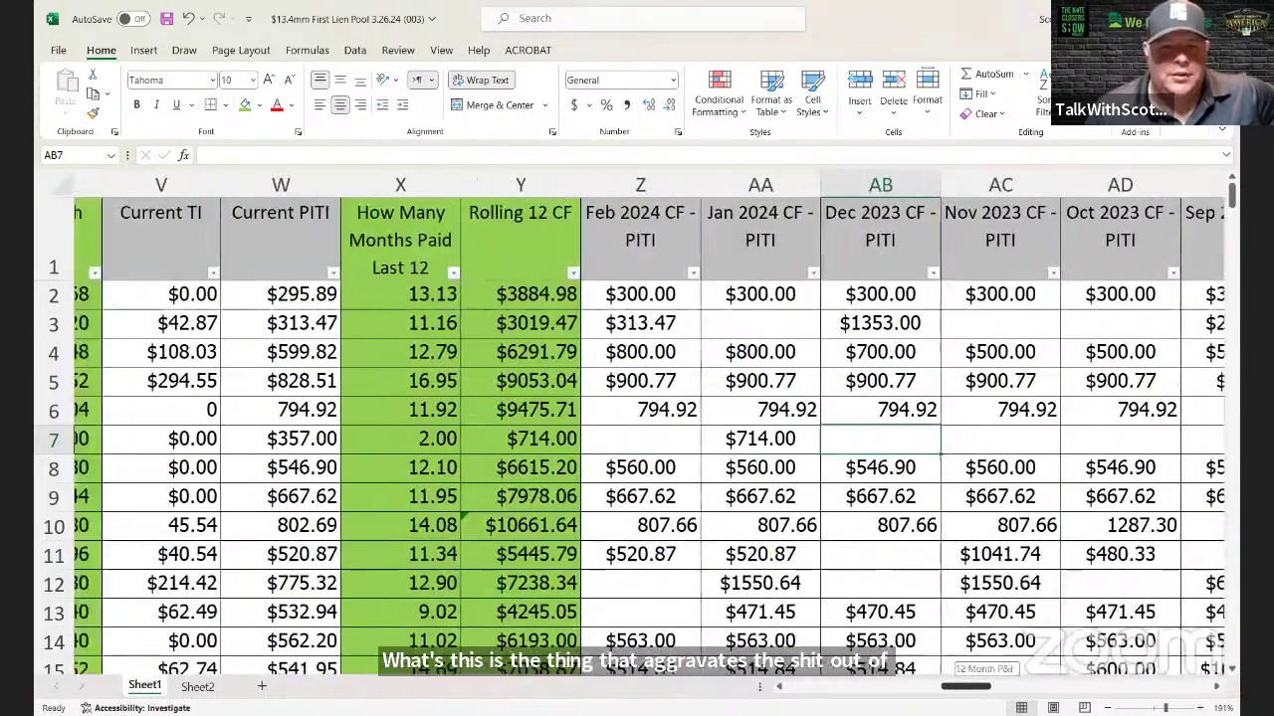
{"action": "scroll", "coordinate": [990, 689], "scroll_direction": "left", "scroll_amount": 2}
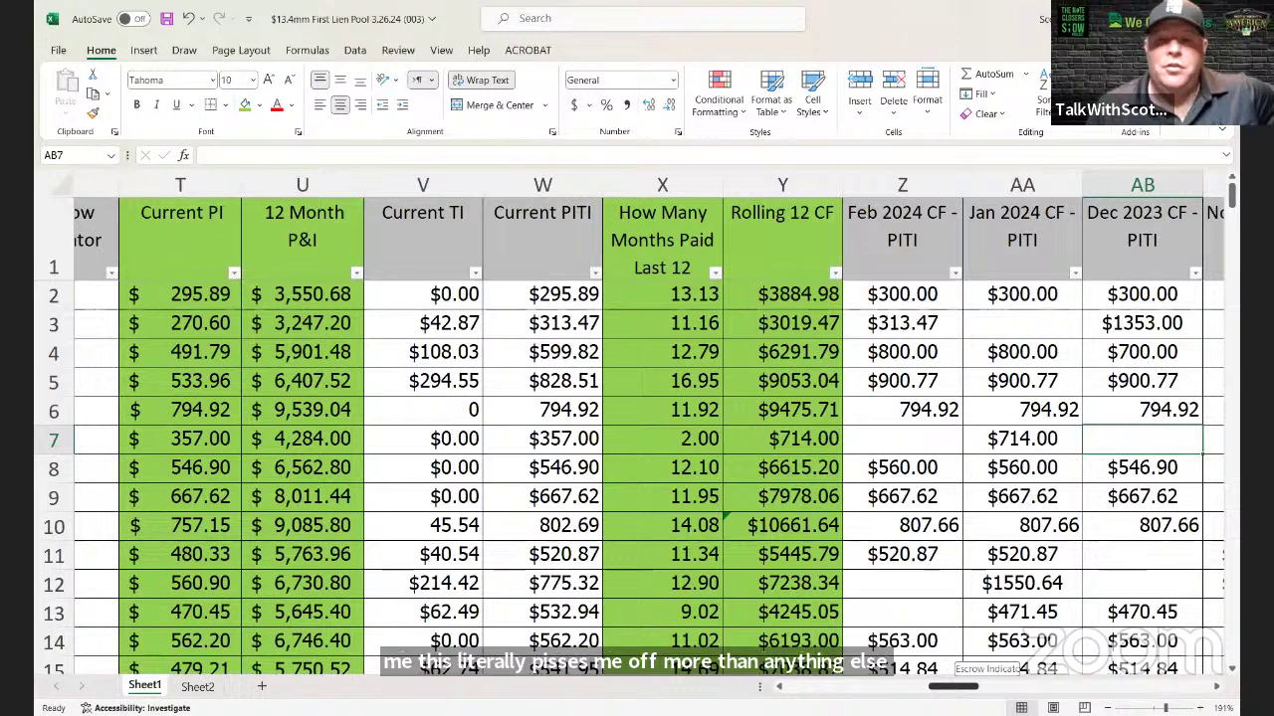
{"action": "scroll", "coordinate": [978, 693], "scroll_direction": "right", "scroll_amount": 1}
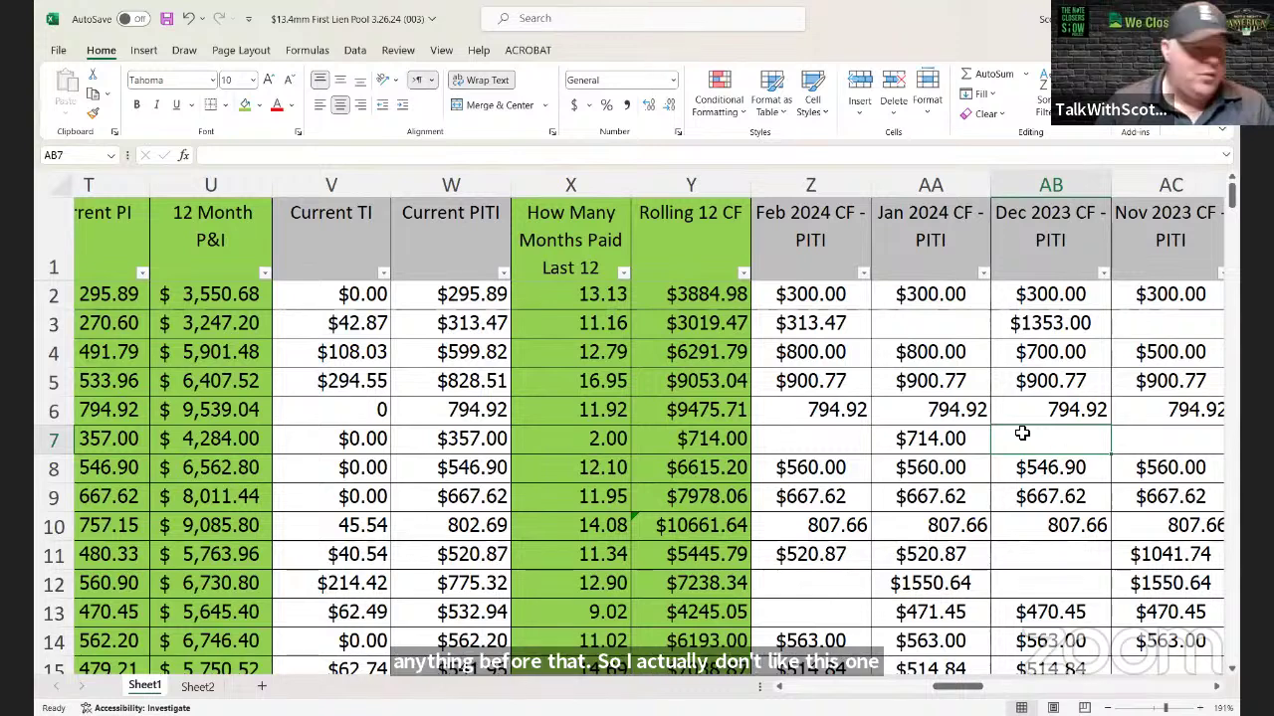
{"action": "left_click", "coordinate": [825, 438]}
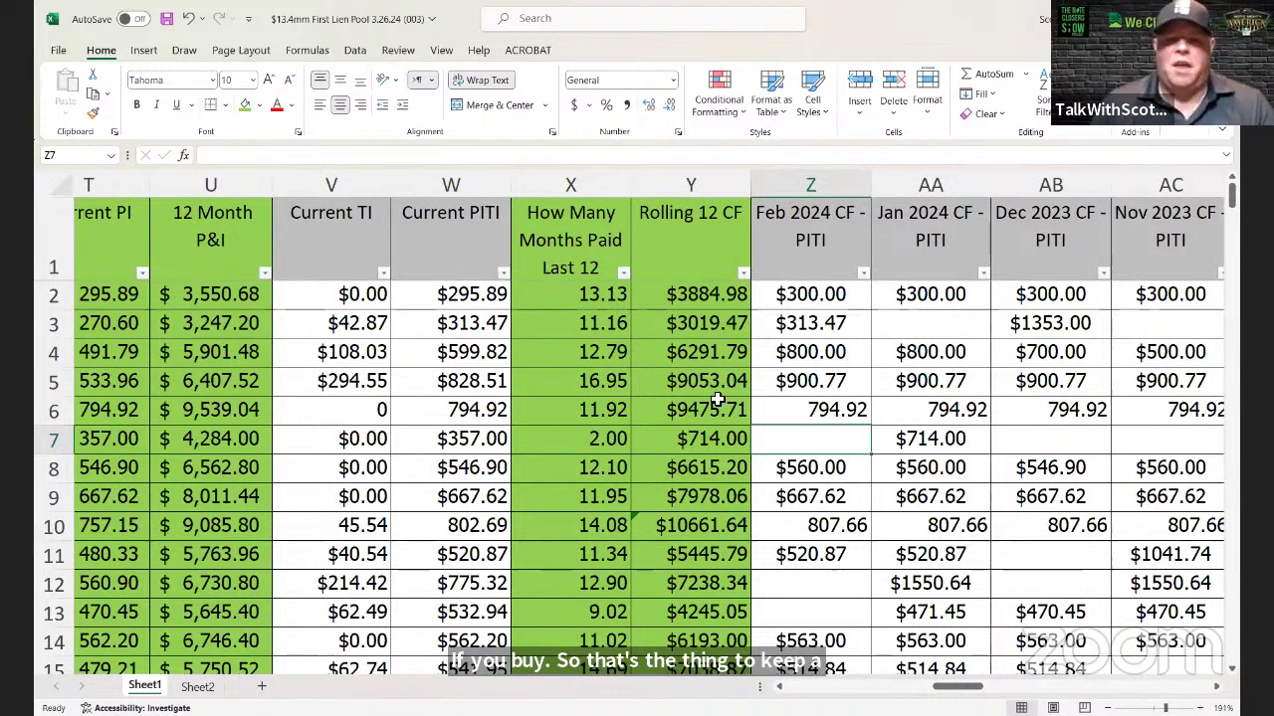
Step: Review the row 7 loan across the sheet, from its property location, AVM value and payment dates to its 2023 monthly cash flows
{"action": "key", "text": "Left"}
{"action": "key", "text": "Left"}
{"action": "key", "text": "Left"}
{"action": "key", "text": "Left"}
{"action": "key", "text": "Left"}
{"action": "key", "text": "Left"}
{"action": "key", "text": "Left"}
{"action": "key", "text": "Left"}
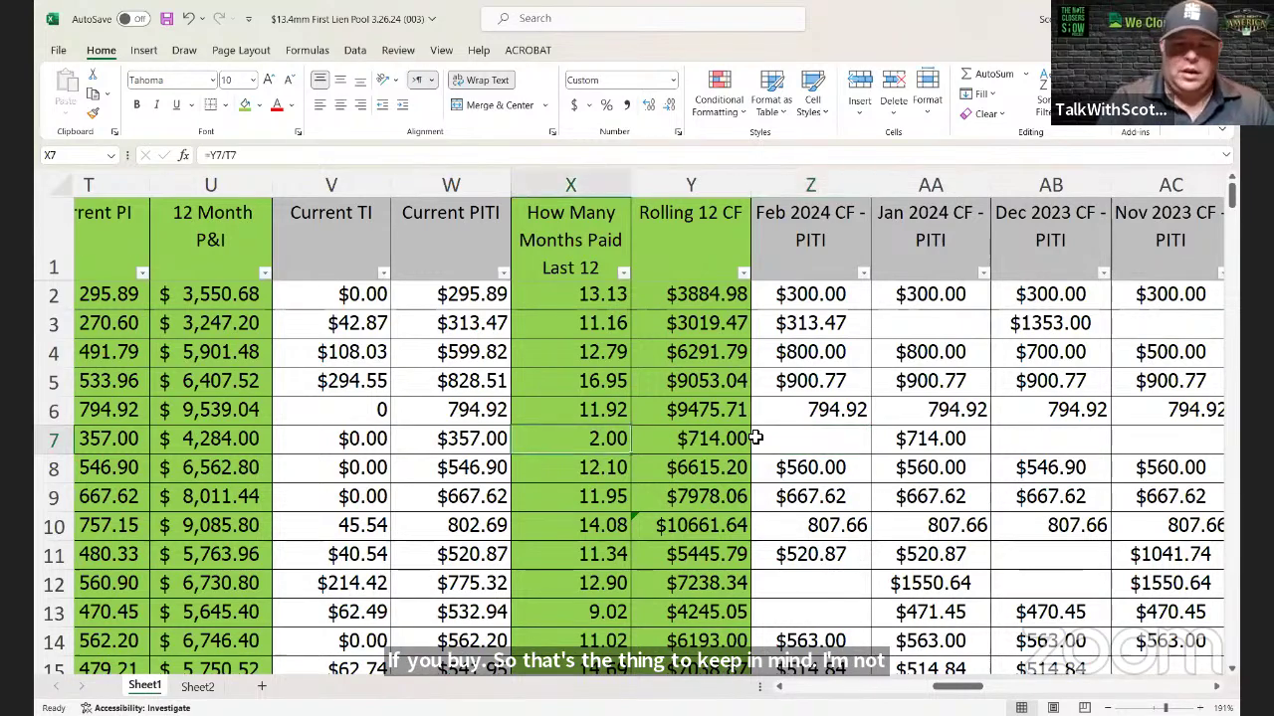
{"action": "key", "text": "Left"}
{"action": "key", "text": "Left"}
{"action": "key", "text": "Left"}
{"action": "key", "text": "Left"}
{"action": "key", "text": "Left"}
{"action": "key", "text": "Left"}
{"action": "key", "text": "Left"}
{"action": "key", "text": "Left"}
{"action": "key", "text": "Left"}
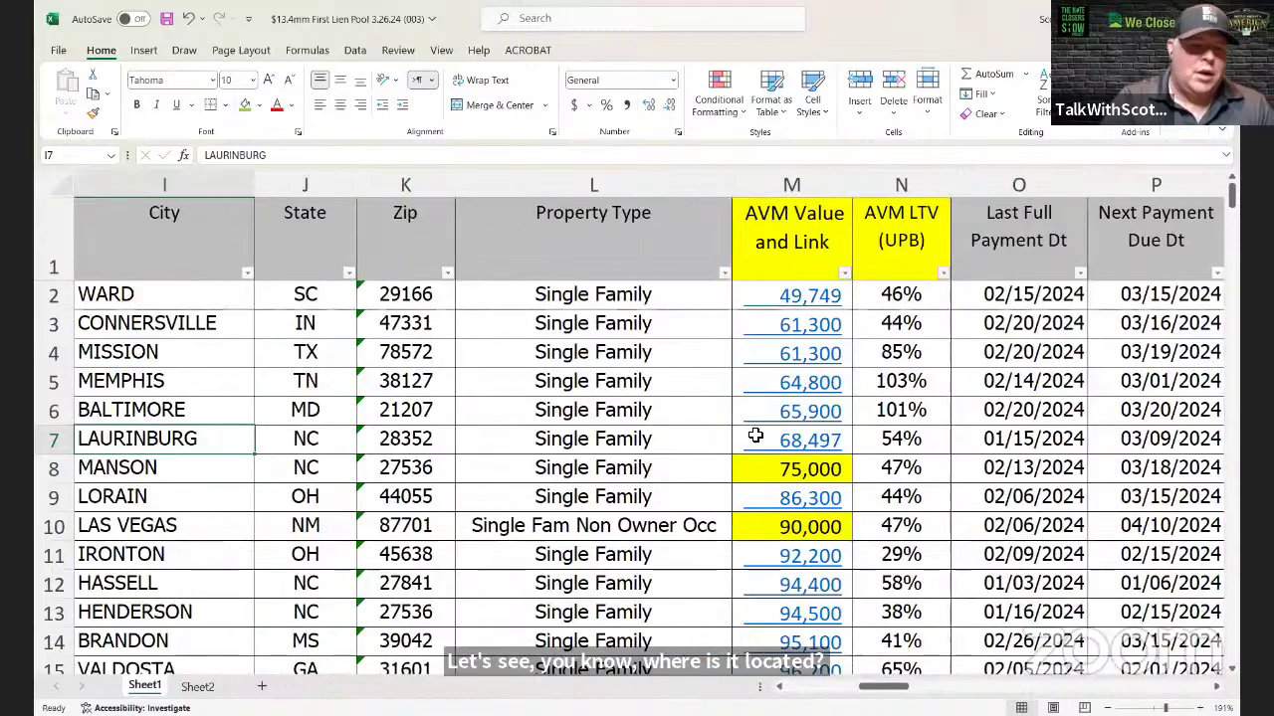
{"action": "key", "text": "Left"}
{"action": "key", "text": "Right"}
{"action": "key", "text": "Right"}
{"action": "key", "text": "Right"}
{"action": "key", "text": "Right"}
{"action": "key", "text": "Right"}
{"action": "key", "text": "Right"}
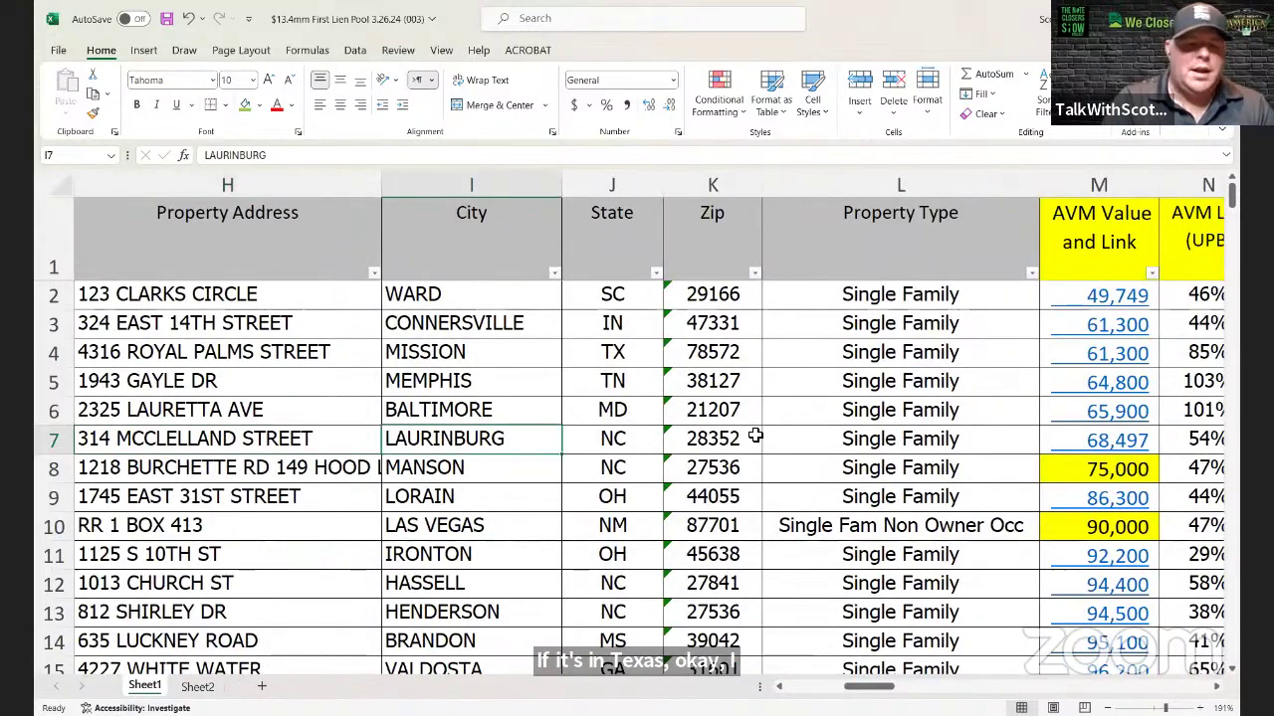
{"action": "key", "text": "Right"}
{"action": "key", "text": "Right"}
{"action": "key", "text": "Right"}
{"action": "key", "text": "Right"}
{"action": "key", "text": "Right"}
{"action": "key", "text": "Right"}
{"action": "key", "text": "Right"}
{"action": "key", "text": "Right"}
{"action": "key", "text": "Right"}
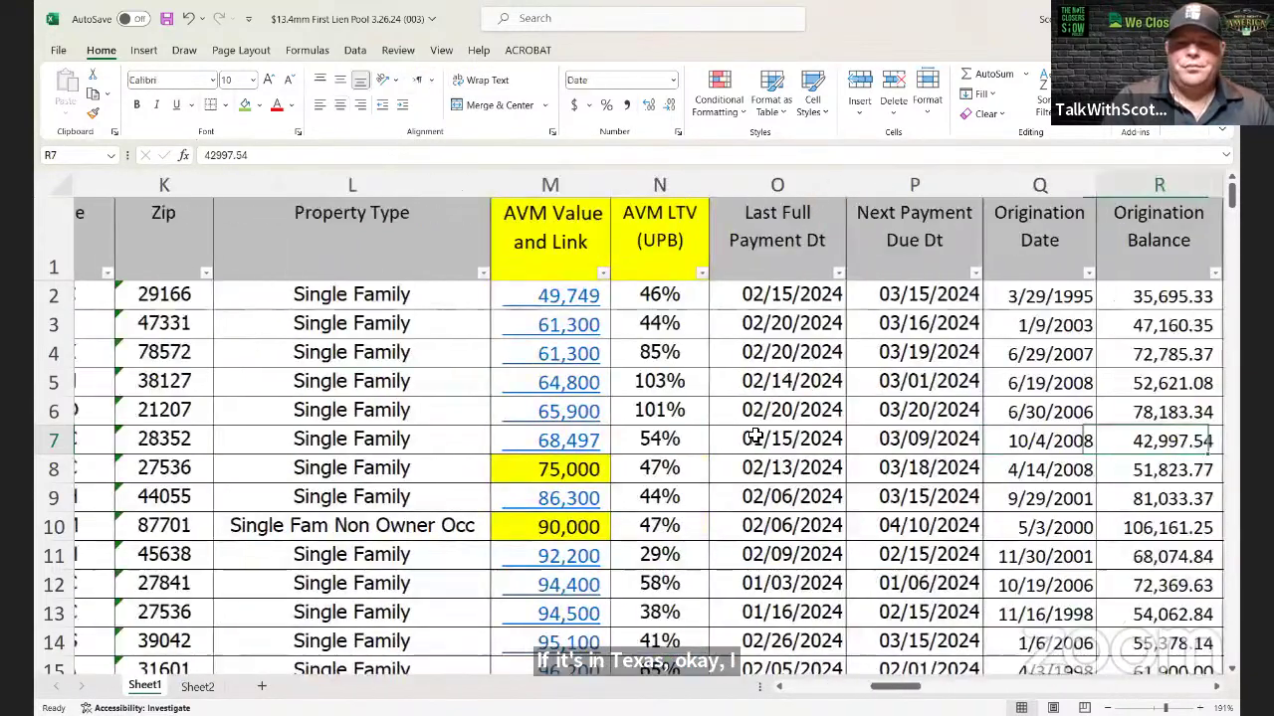
{"action": "key", "text": "Right"}
{"action": "key", "text": "Right"}
{"action": "key", "text": "Right"}
{"action": "key", "text": "Right"}
{"action": "key", "text": "Right"}
{"action": "key", "text": "Right"}
{"action": "key", "text": "Right"}
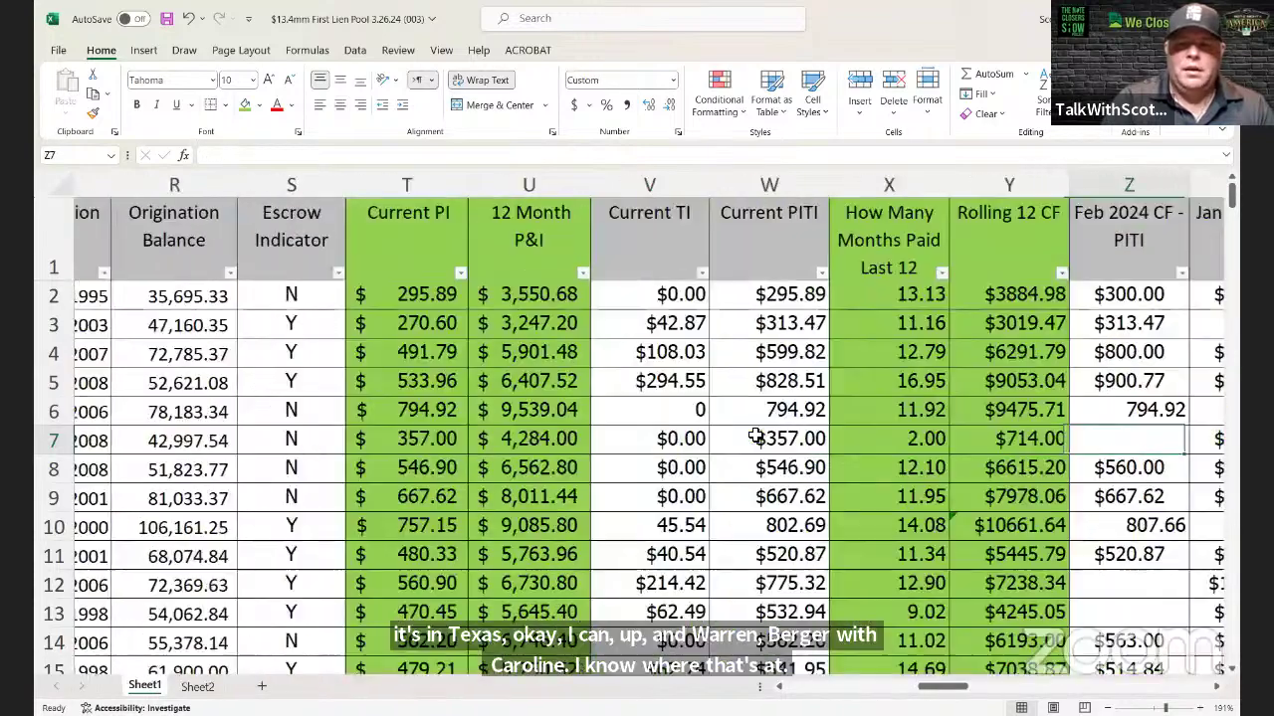
{"action": "key", "text": "Right"}
{"action": "key", "text": "Right"}
{"action": "key", "text": "Right"}
{"action": "key", "text": "Right"}
{"action": "key", "text": "Right"}
{"action": "key", "text": "Right"}
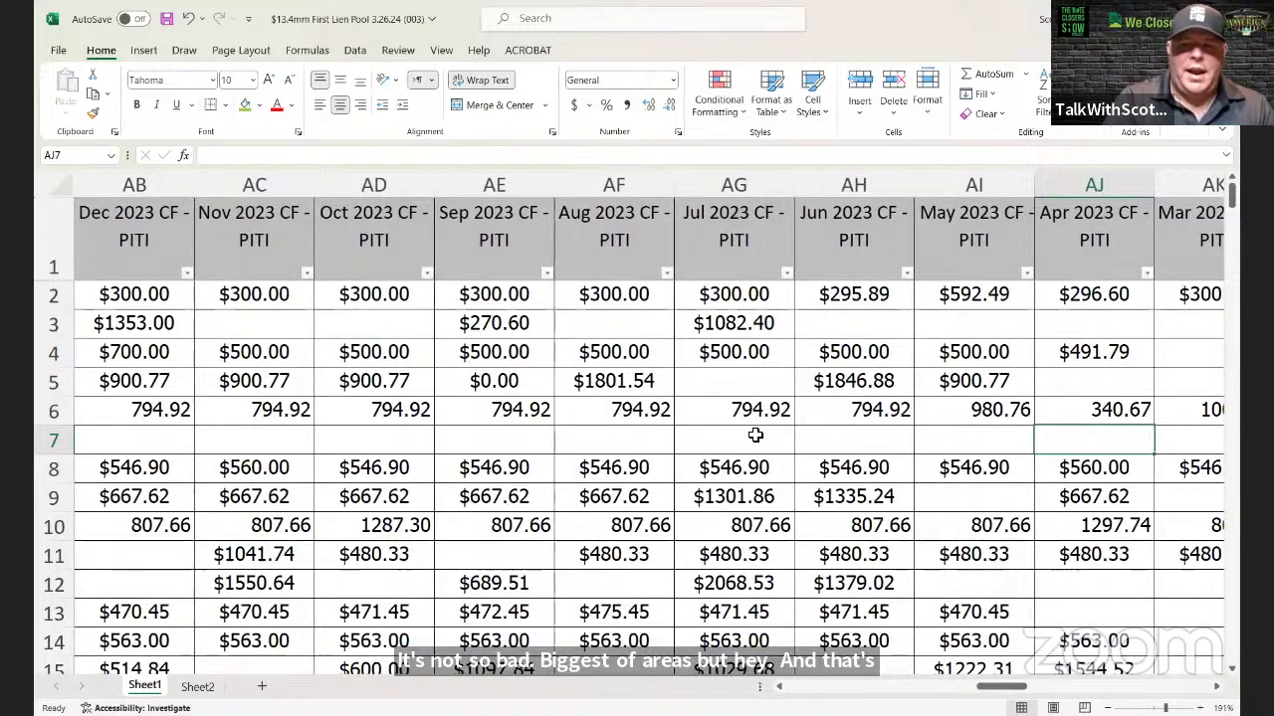
Step: Check the row 7 loan's 2023 and early 2024 monthly cash flows against its How Many Months Paid Last 12 figure
{"action": "key", "text": "Right"}
{"action": "key", "text": "Left"}
{"action": "key", "text": "Left"}
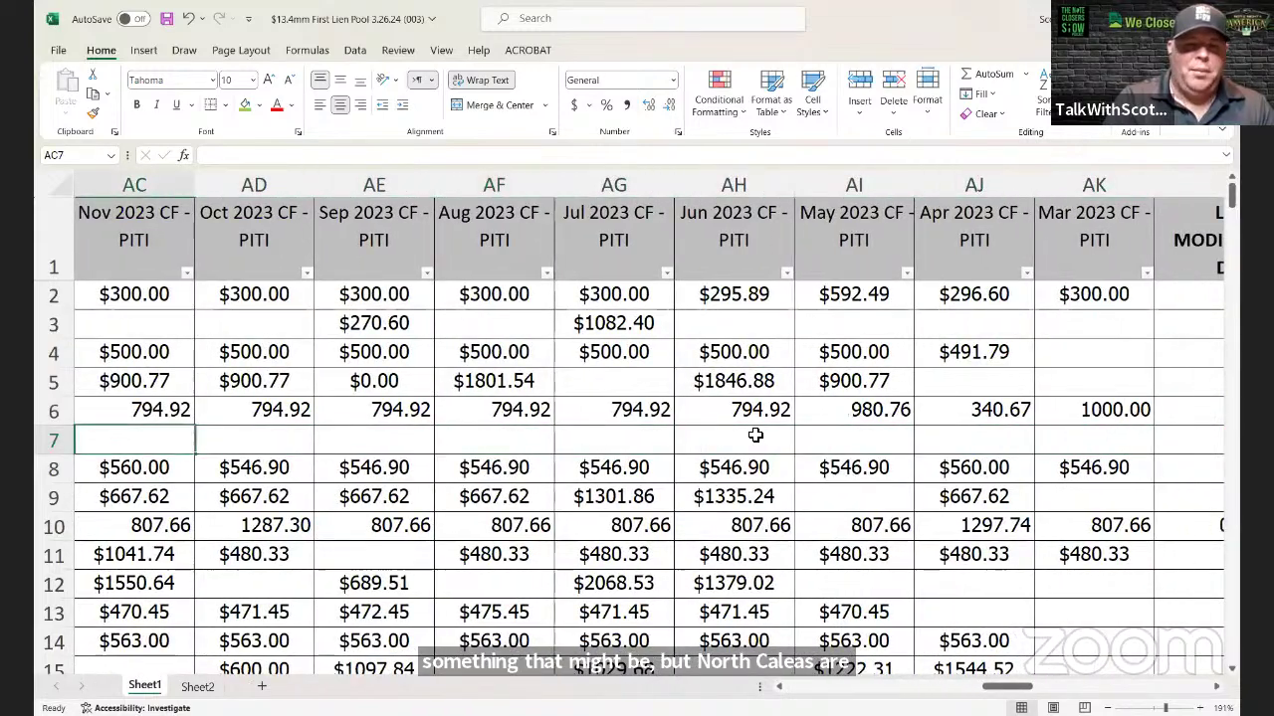
{"action": "key", "text": "Left"}
{"action": "key", "text": "Left"}
{"action": "key", "text": "Left"}
{"action": "key", "text": "Left"}
{"action": "key", "text": "Left"}
{"action": "key", "text": "Left"}
{"action": "key", "text": "Left"}
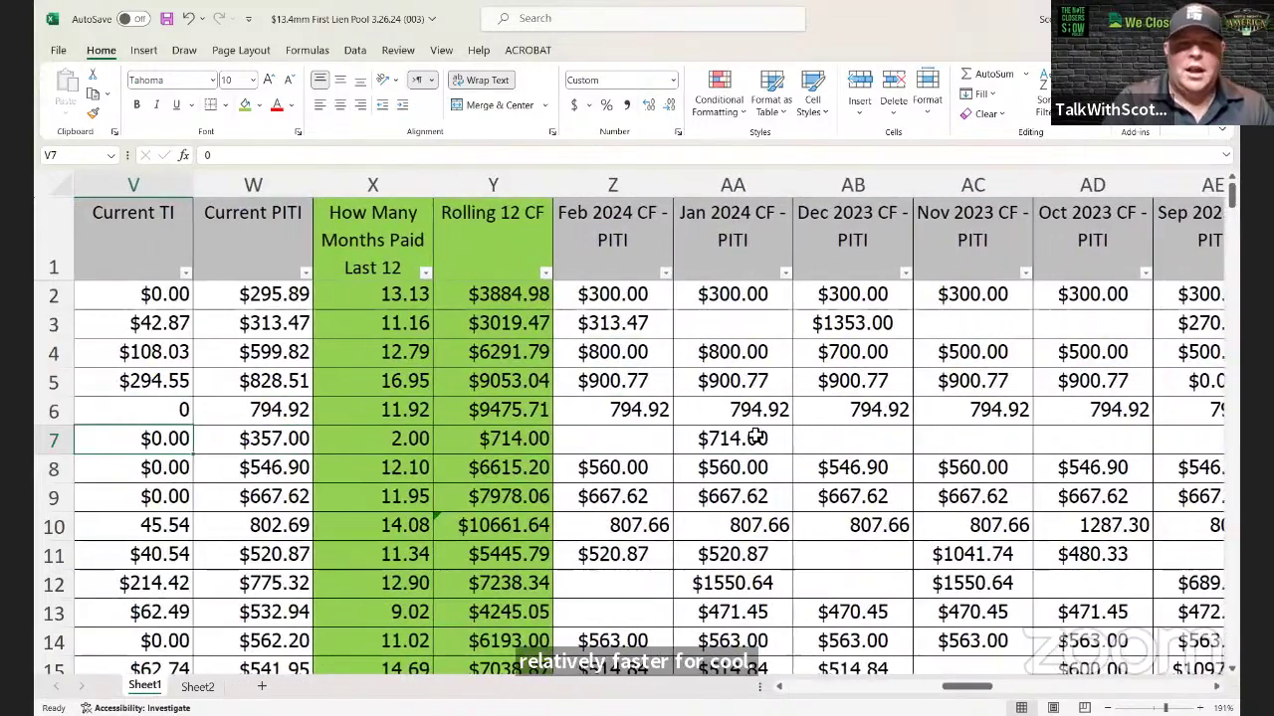
{"action": "key", "text": "Right"}
{"action": "key", "text": "Right"}
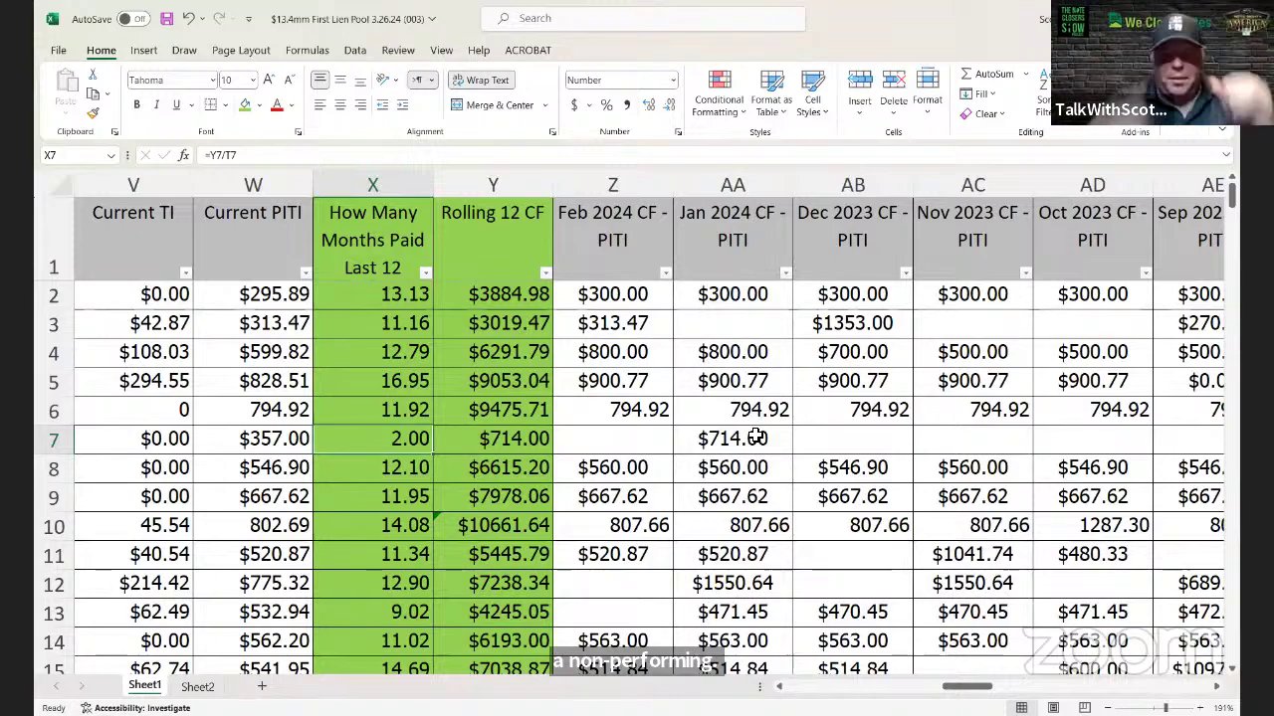
Step: Compare the row 7 loan's last full payment date with its next payment due date
{"action": "key", "text": "Left"}
{"action": "key", "text": "Left"}
{"action": "key", "text": "Left"}
{"action": "key", "text": "Left"}
{"action": "key", "text": "Left"}
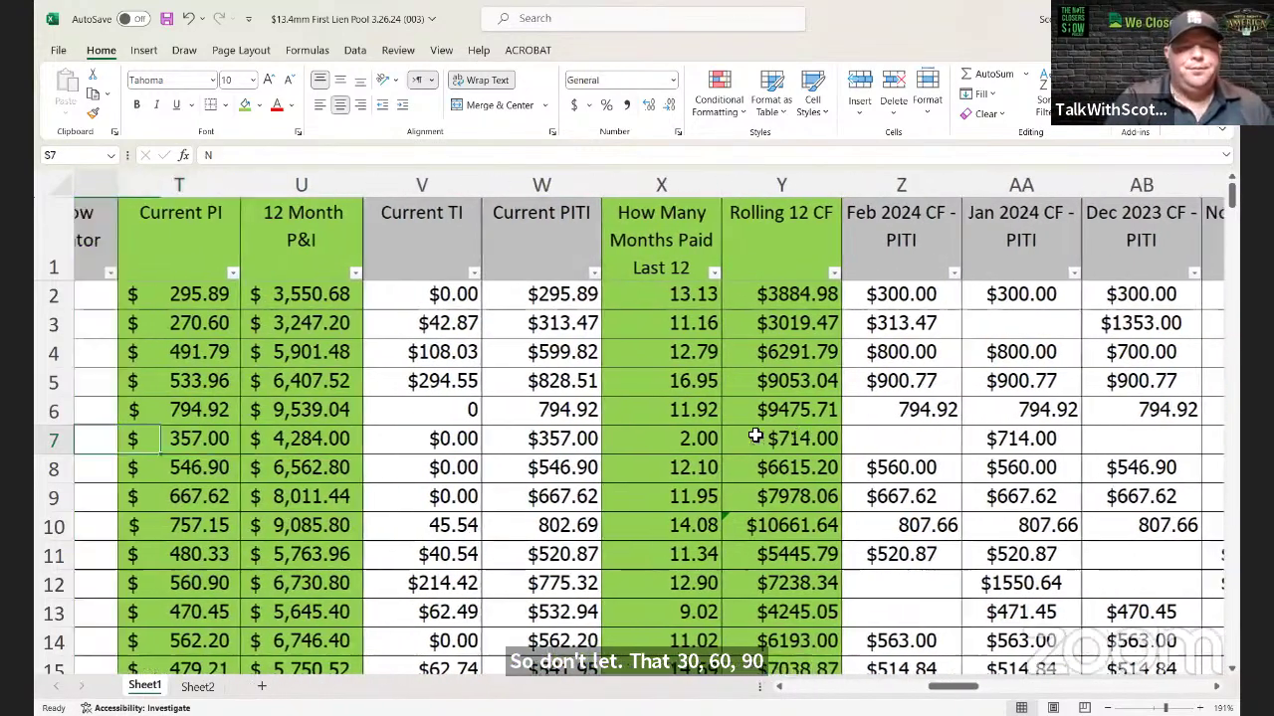
{"action": "key", "text": "Left"}
{"action": "key", "text": "Left"}
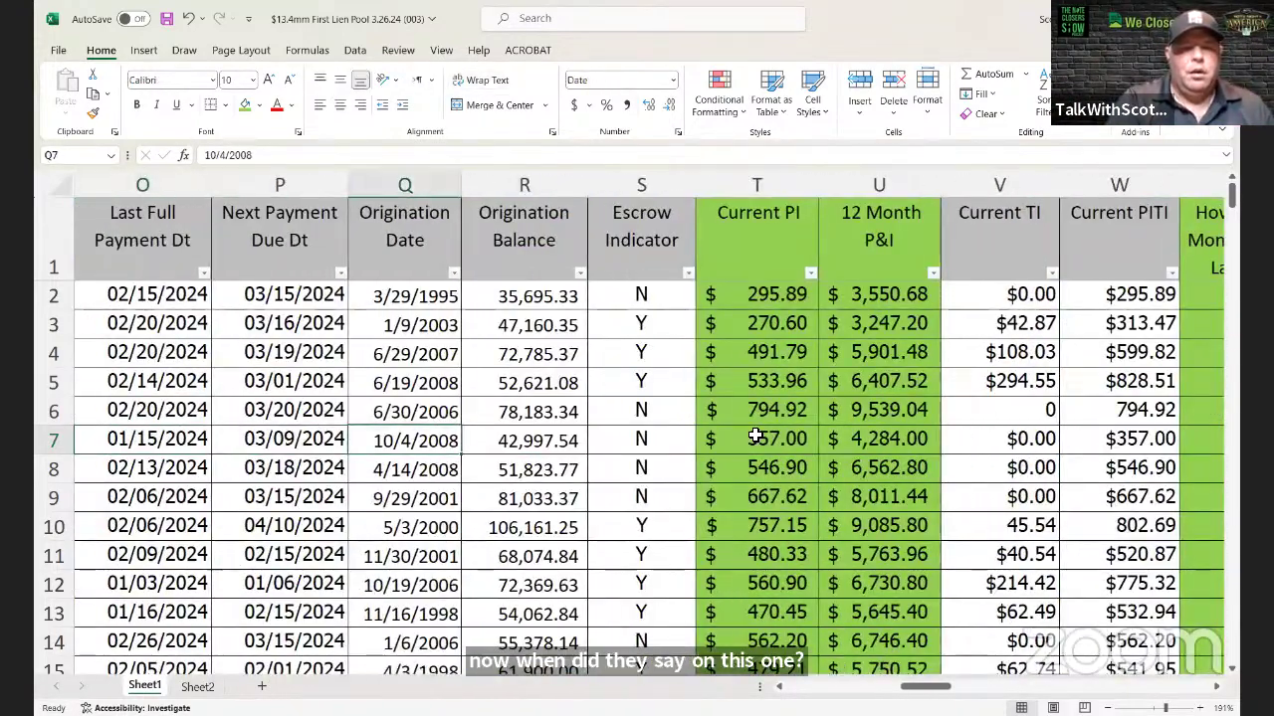
{"action": "key", "text": "Left"}
{"action": "key", "text": "Left"}
{"action": "key", "text": "Right"}
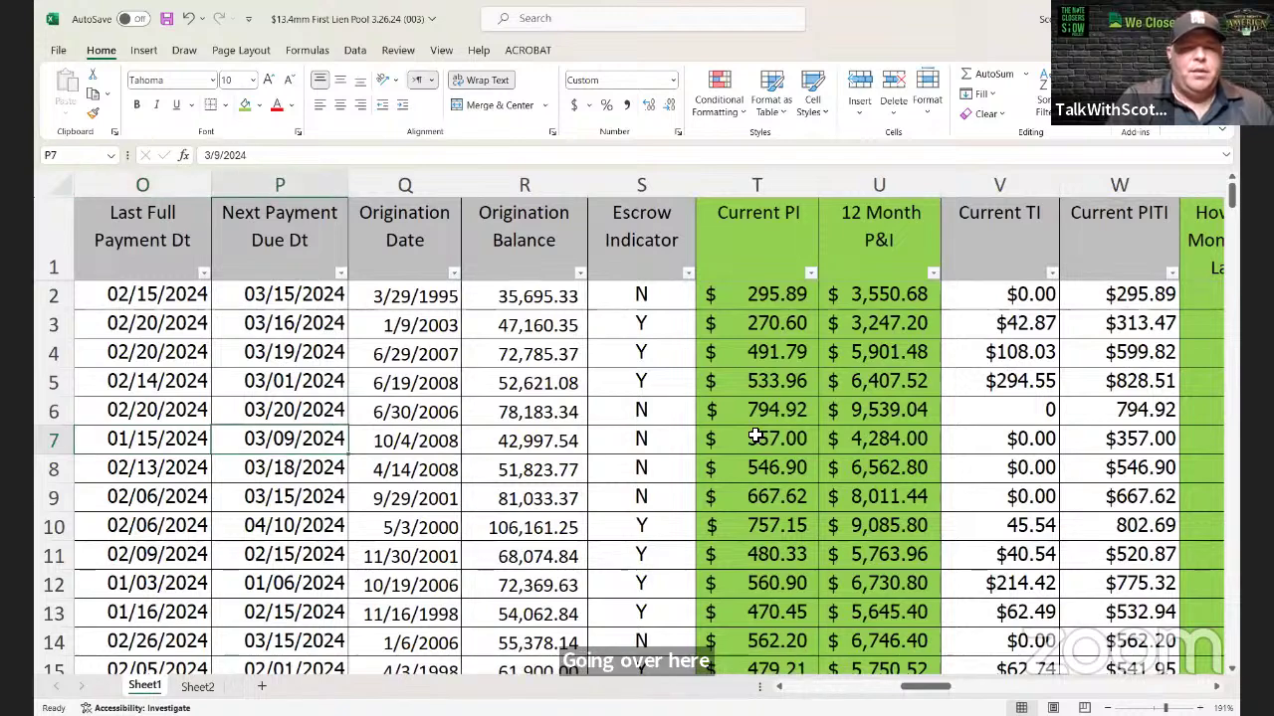
{"action": "key", "text": "Left"}
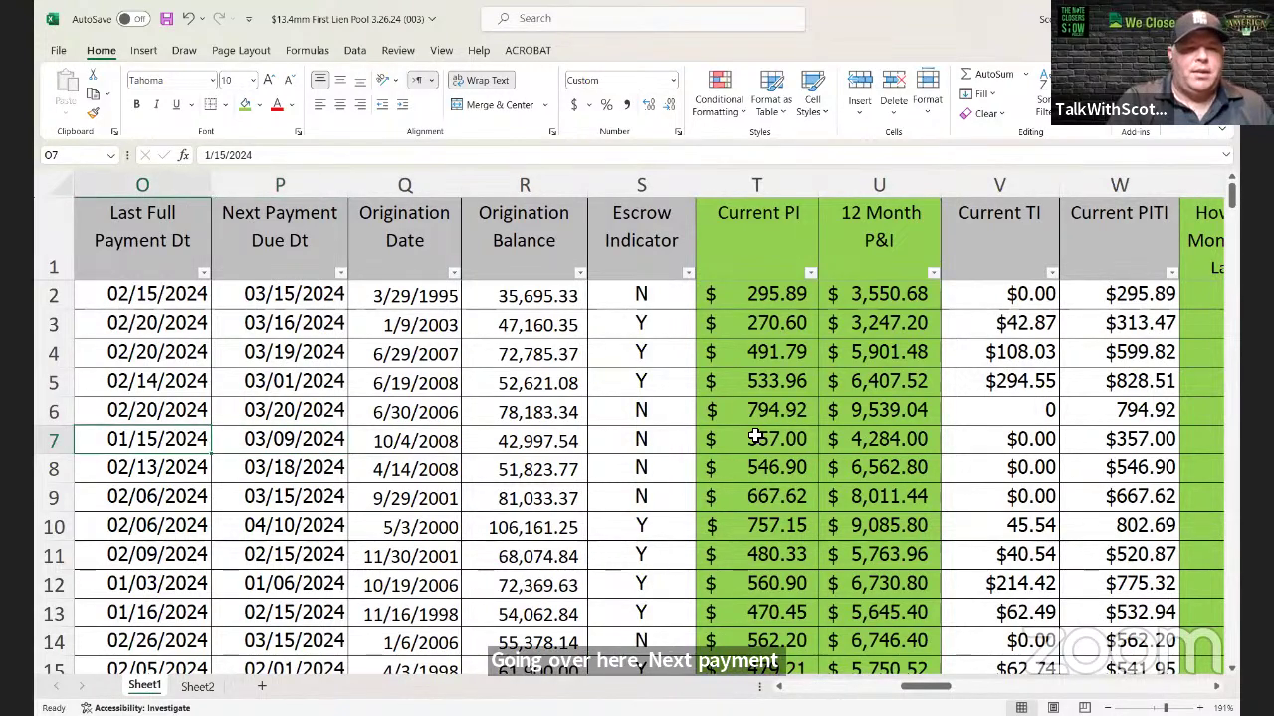
{"action": "key", "text": "Right"}
{"action": "key", "text": "Left"}
{"action": "key", "text": "Left"}
{"action": "key", "text": "Right"}
{"action": "key", "text": "Right"}
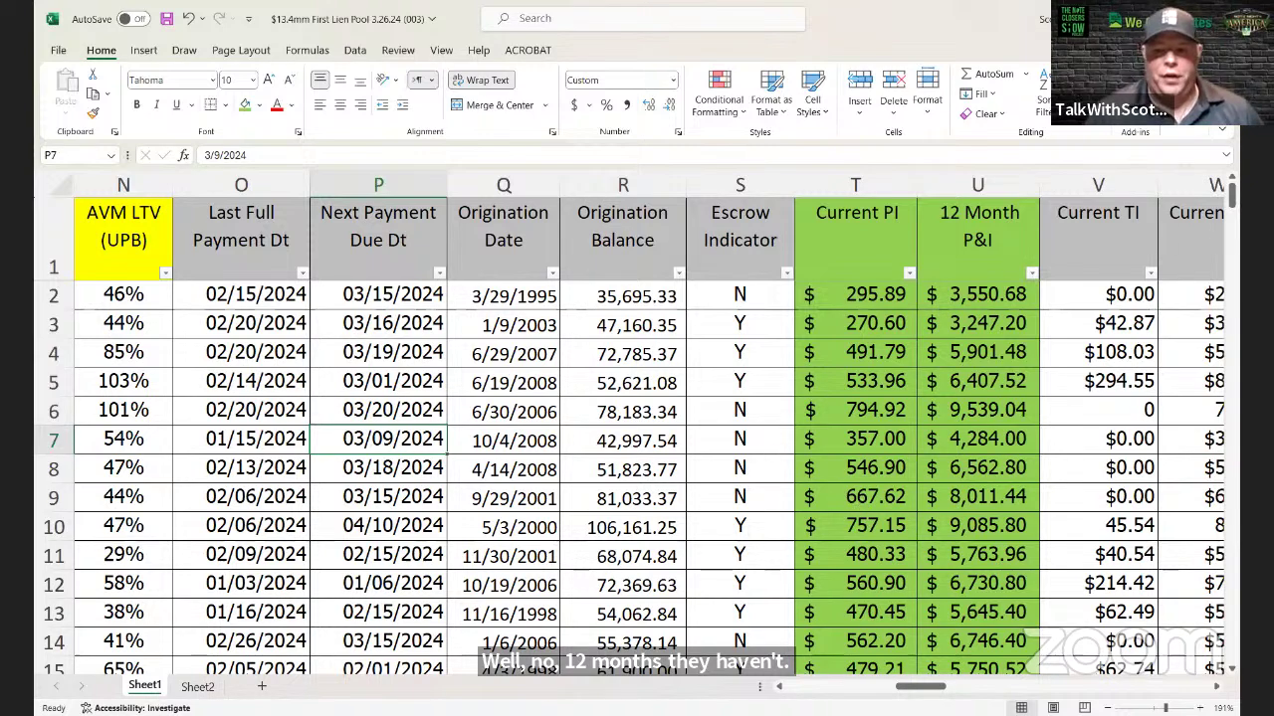
Step: Custom sort the entire sheet by How Many Months Paid Last 12, on cell values, from largest to smallest
{"action": "left_click_drag", "start_coordinate": [921, 690], "coordinate": [961, 688]}
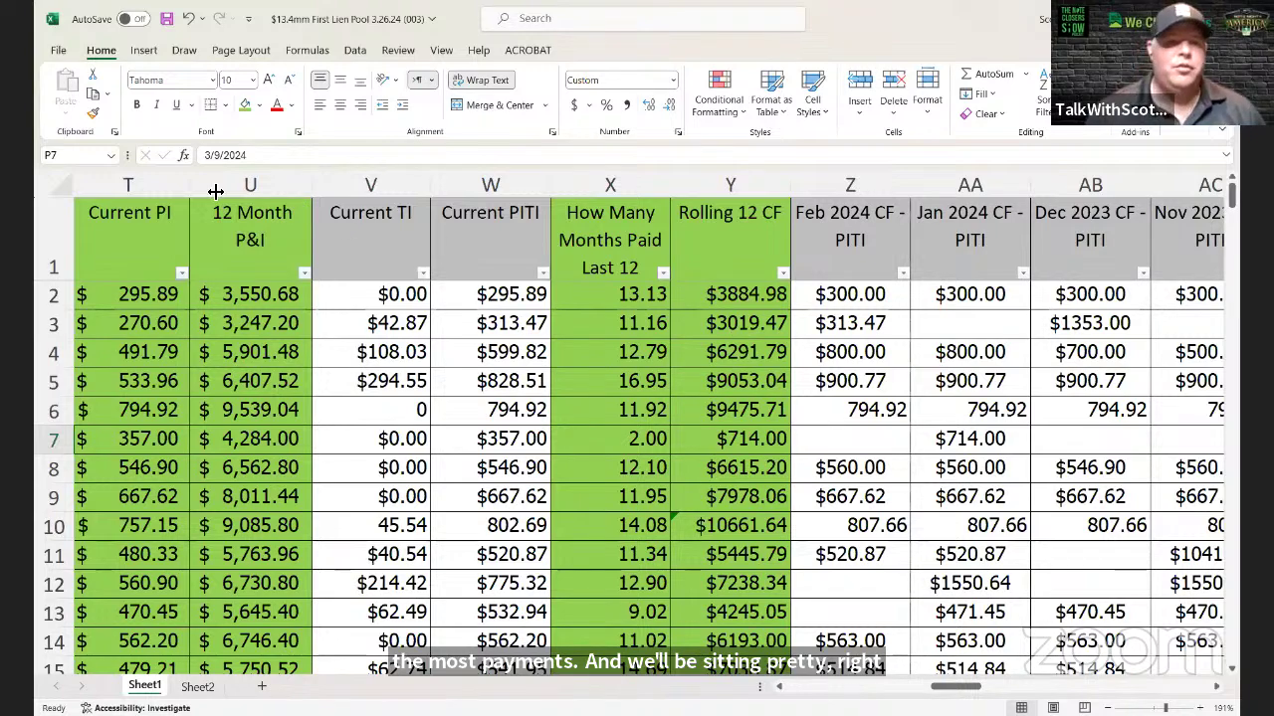
{"action": "left_click", "coordinate": [55, 187]}
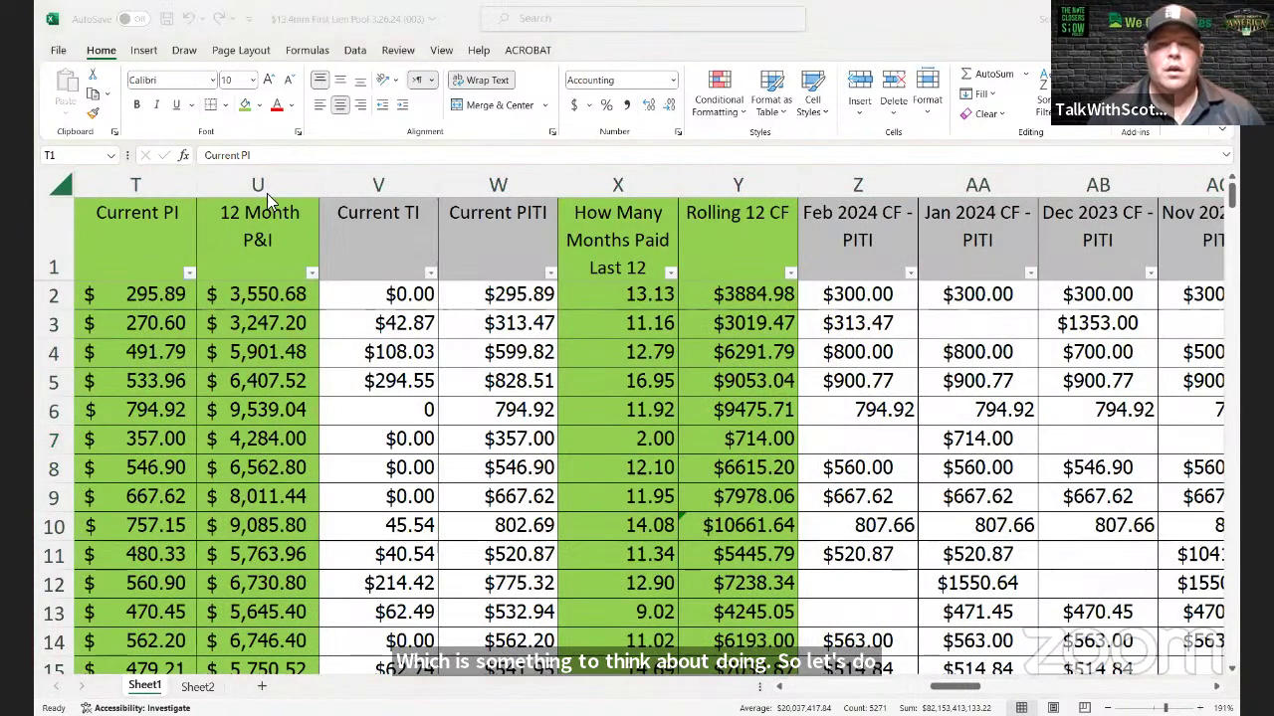
{"action": "left_click", "coordinate": [896, 147]}
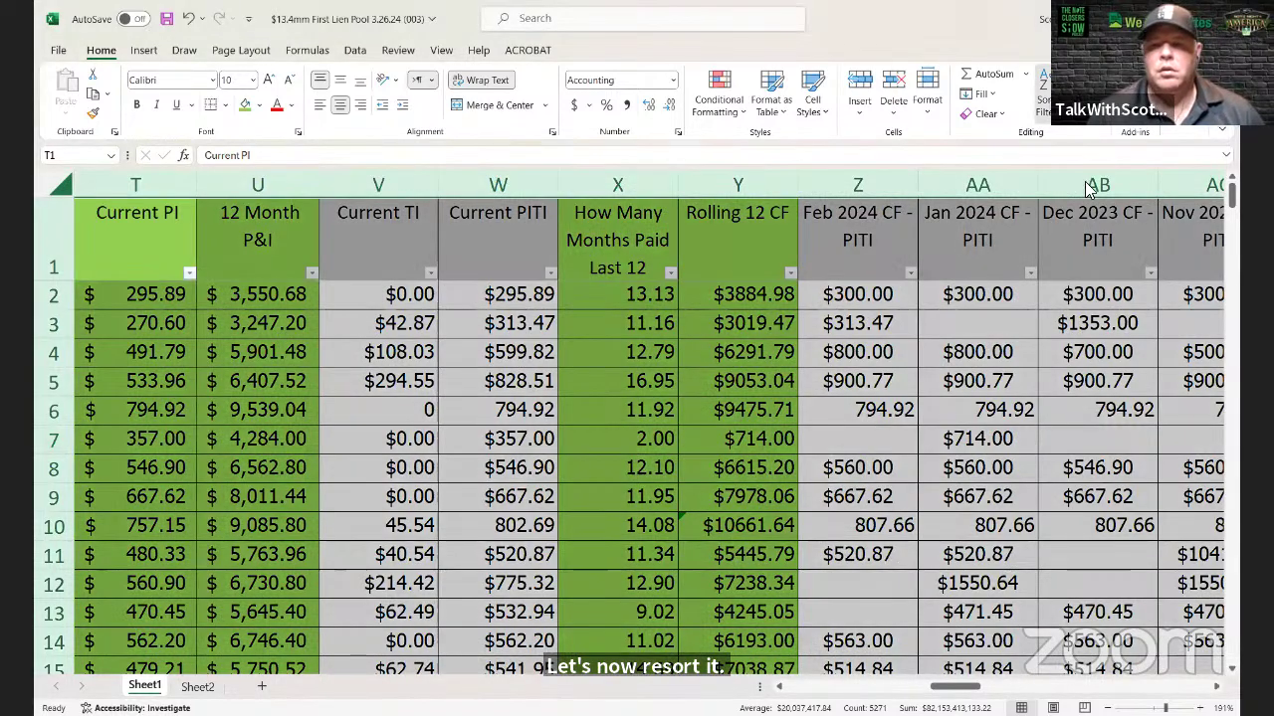
{"action": "left_click", "coordinate": [1044, 99]}
{"action": "left_click", "coordinate": [1087, 182]}
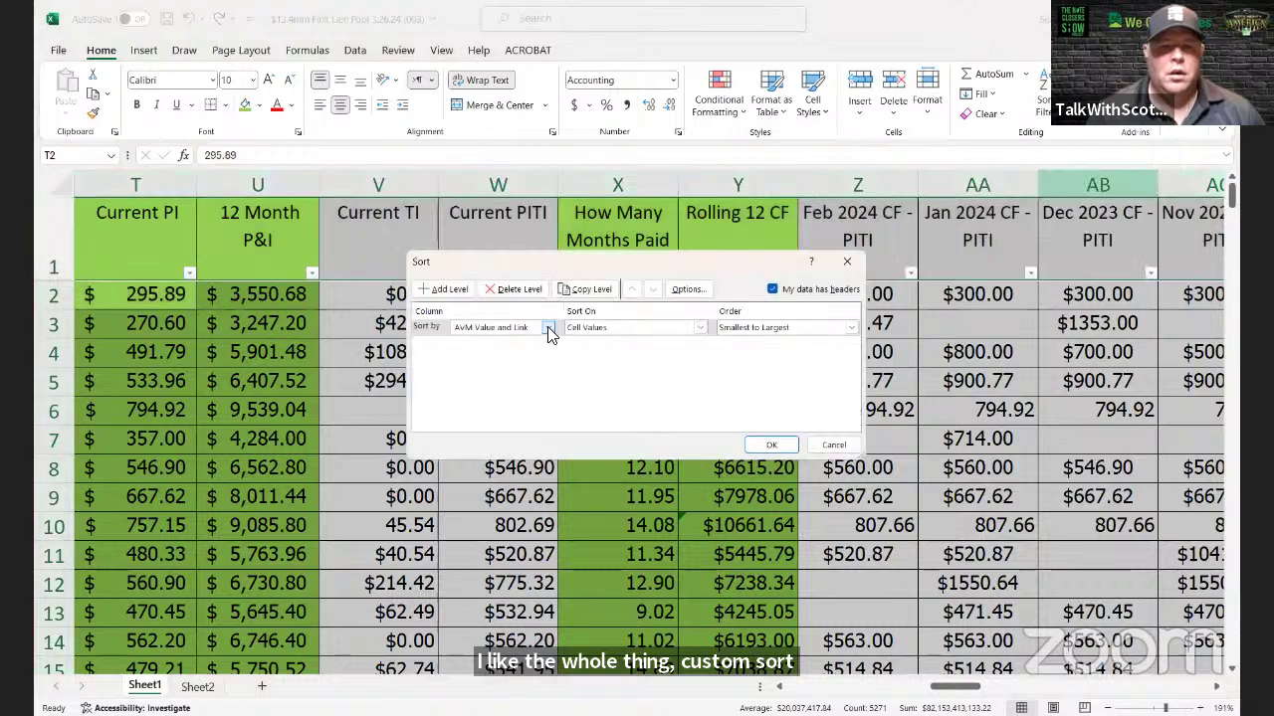
{"action": "left_click", "coordinate": [548, 328]}
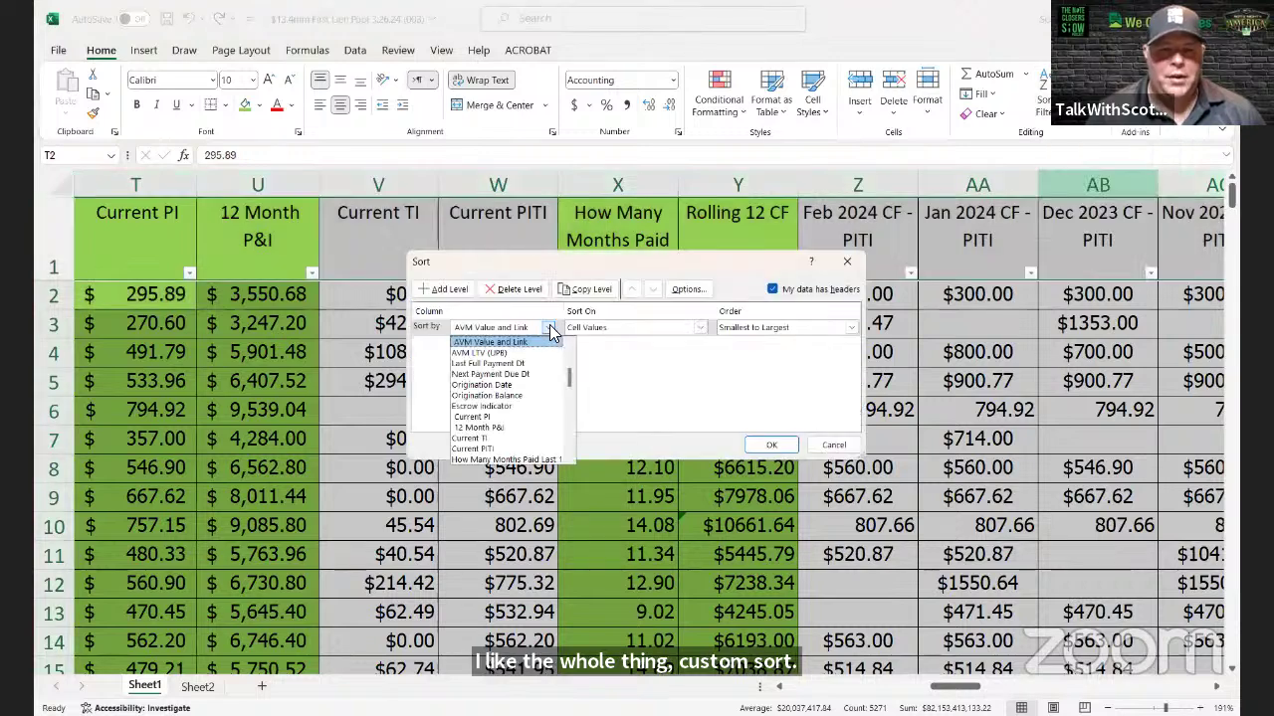
{"action": "scroll", "coordinate": [508, 388], "scroll_direction": "down", "scroll_amount": 1}
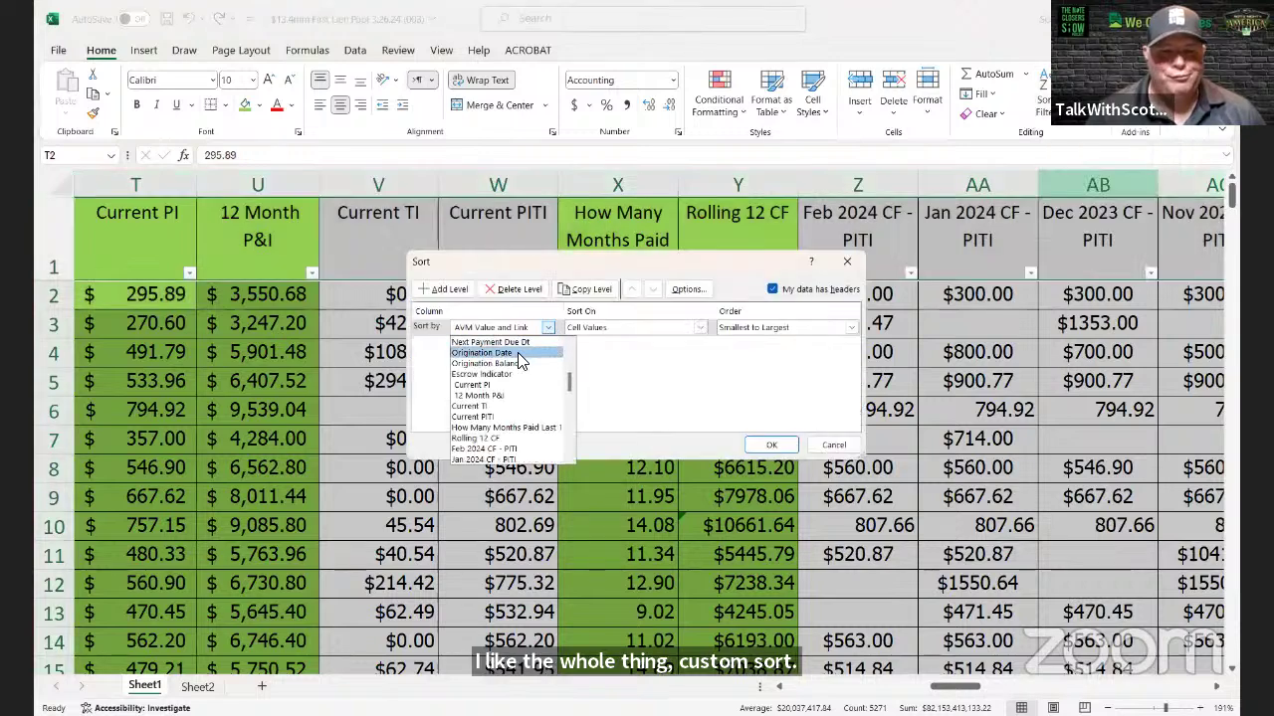
{"action": "left_click", "coordinate": [502, 428]}
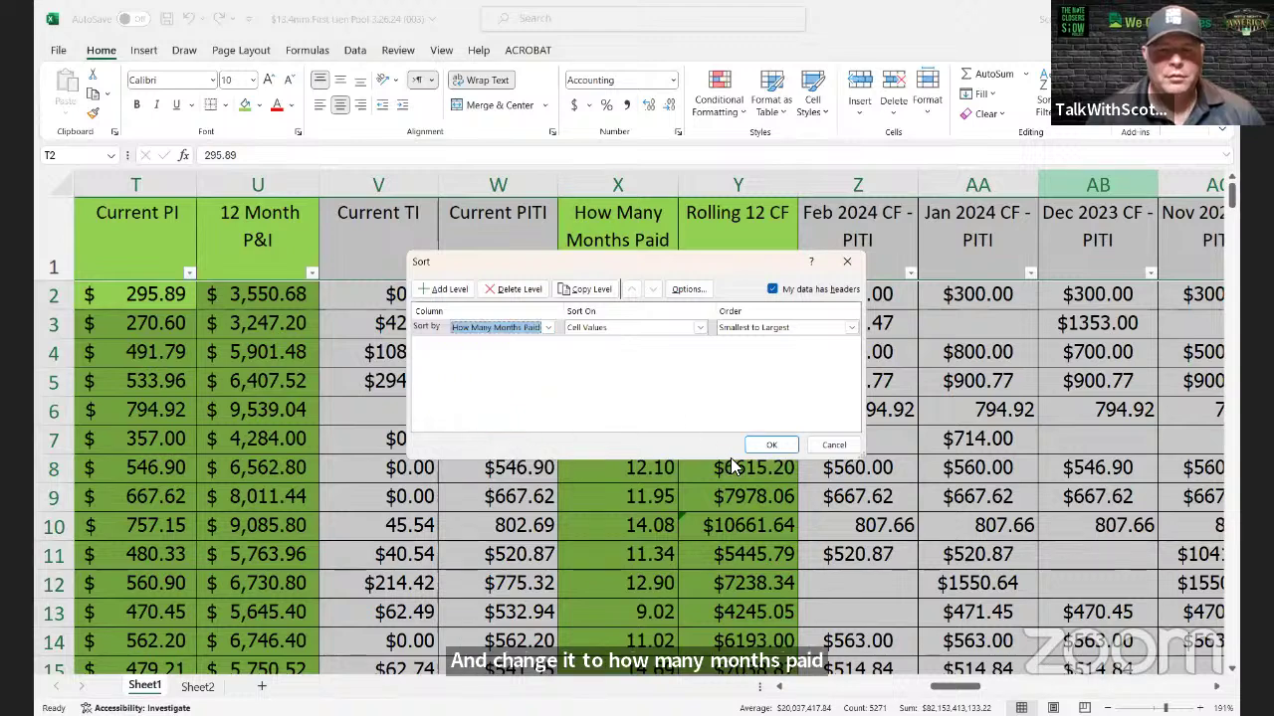
{"action": "left_click", "coordinate": [852, 327]}
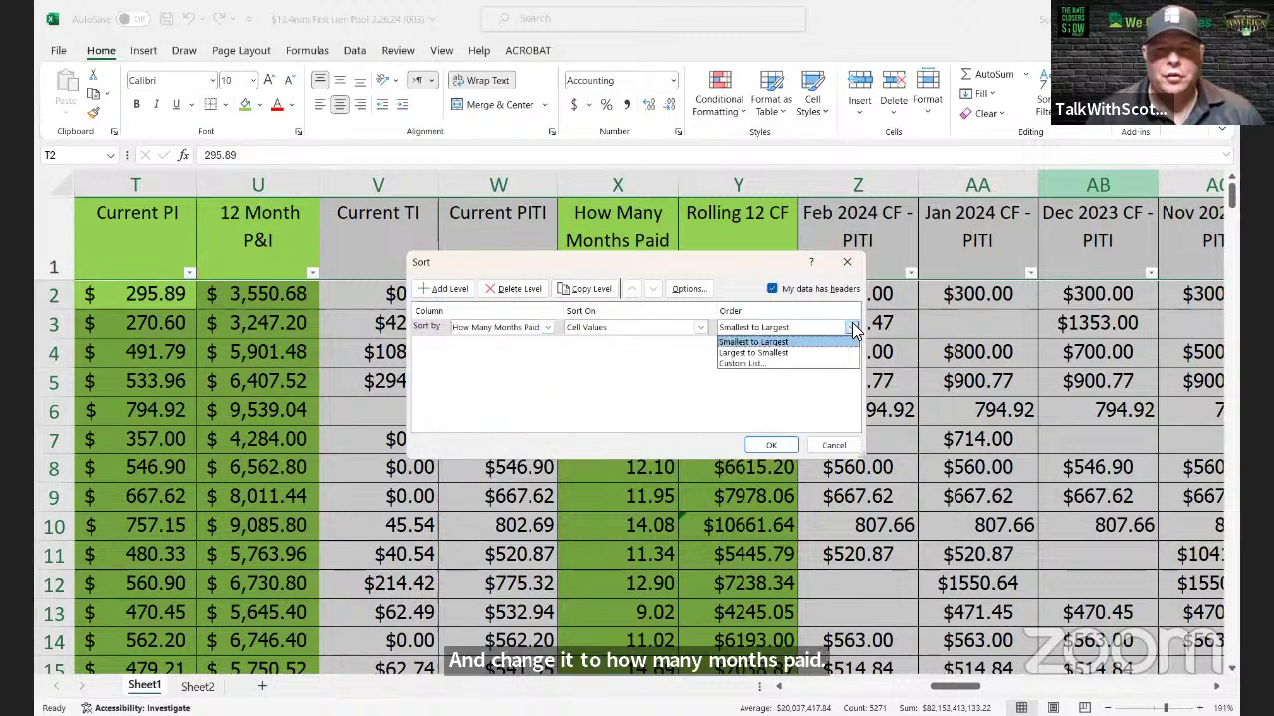
{"action": "left_click", "coordinate": [783, 354]}
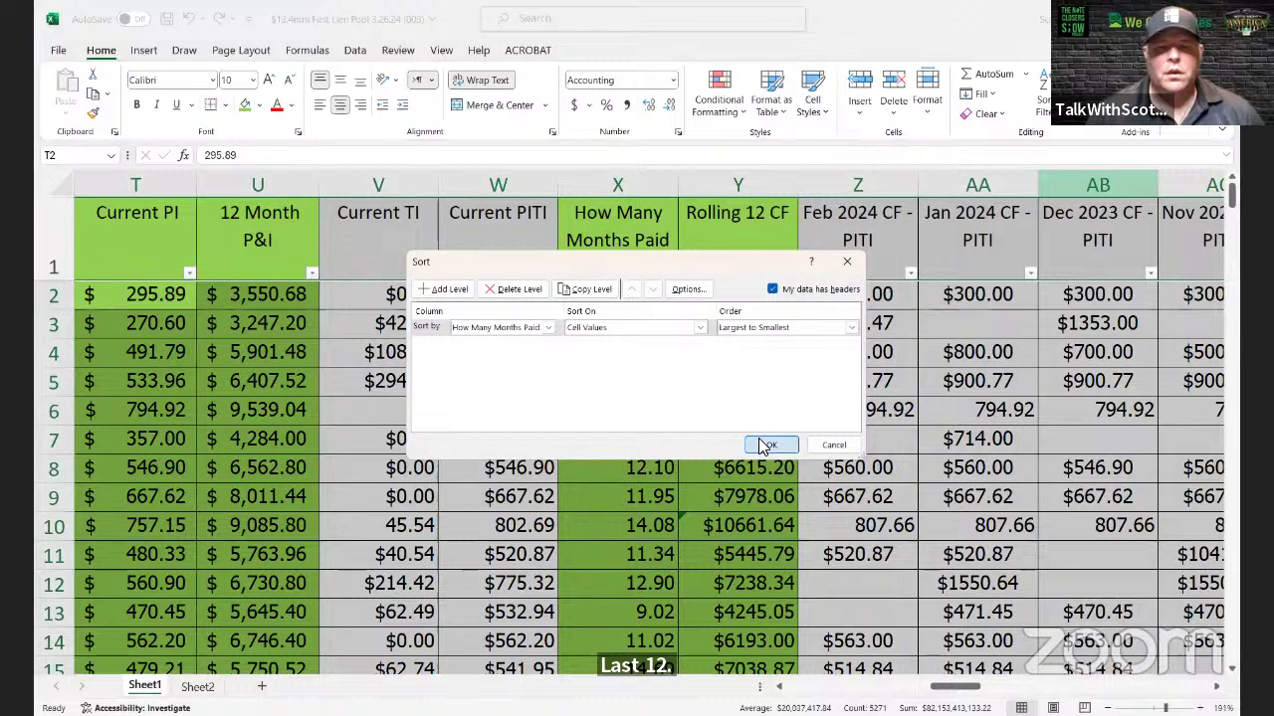
{"action": "key", "text": "Return"}
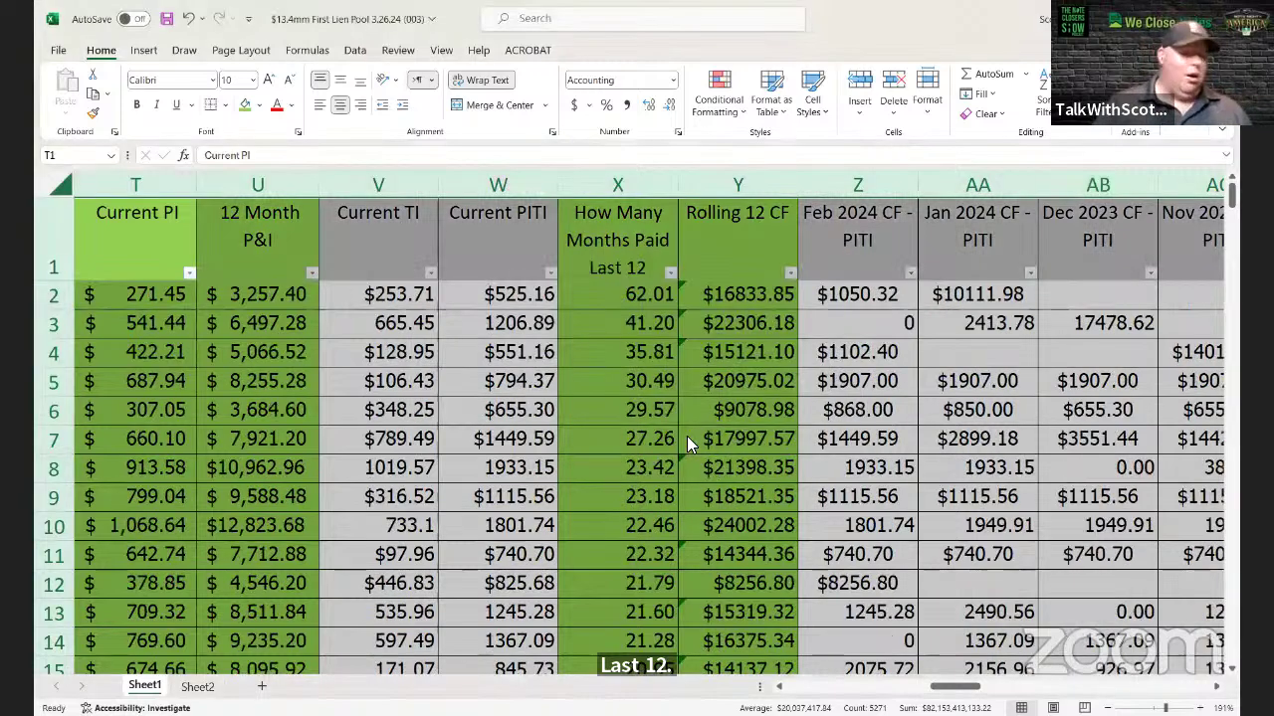
Step: Examine the months-paid figure and recent large monthly payments of the loans in rows 2 and 3
{"action": "left_click", "coordinate": [961, 305]}
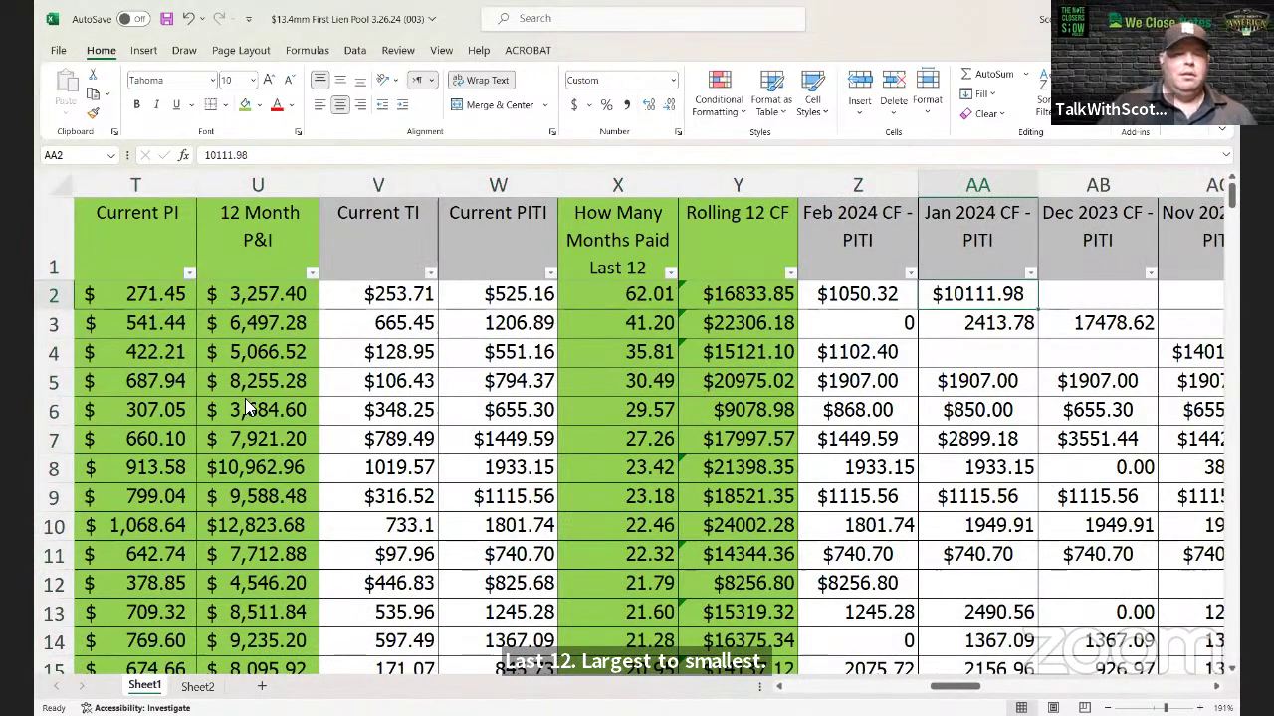
{"action": "left_click", "coordinate": [609, 290]}
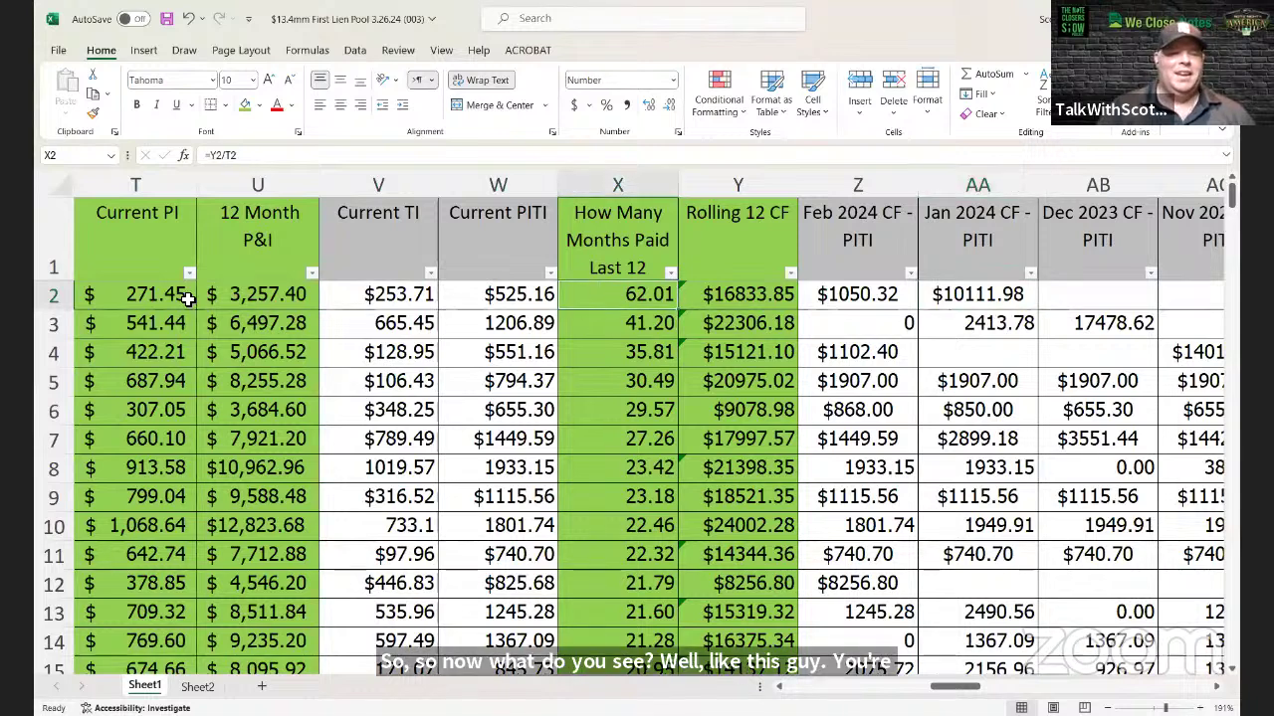
{"action": "left_click", "coordinate": [979, 295]}
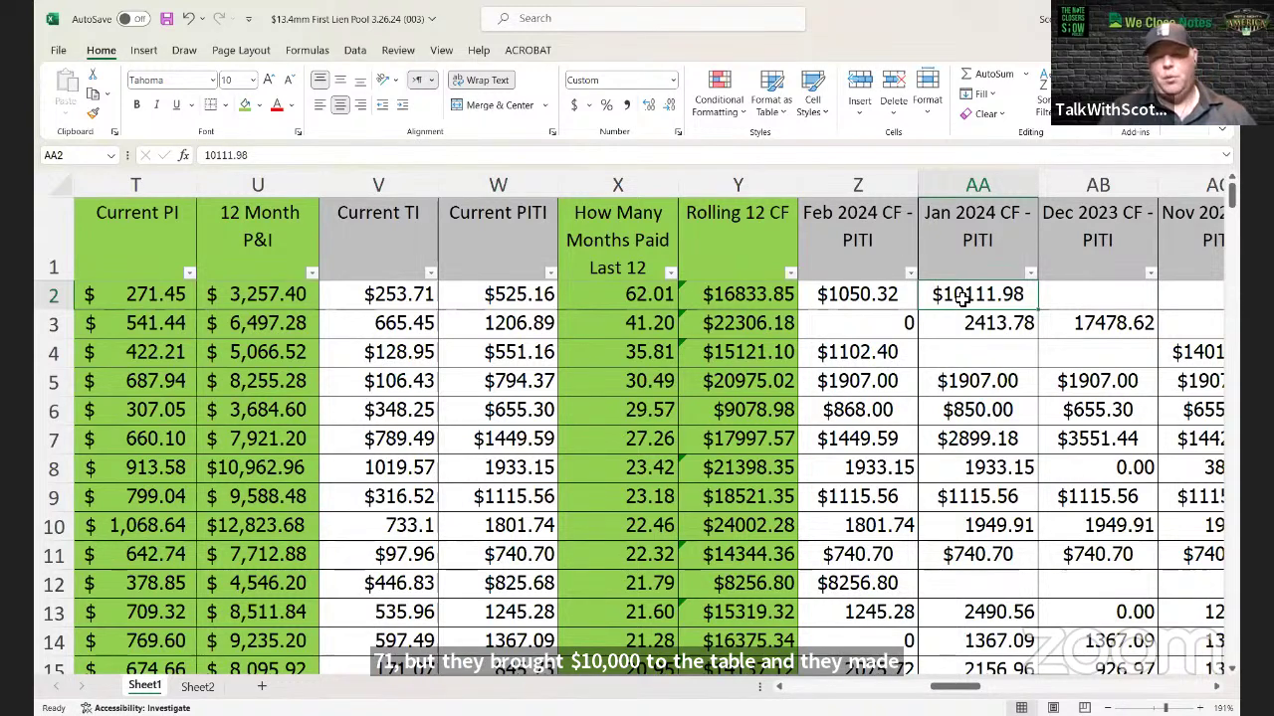
{"action": "left_click", "coordinate": [1080, 323]}
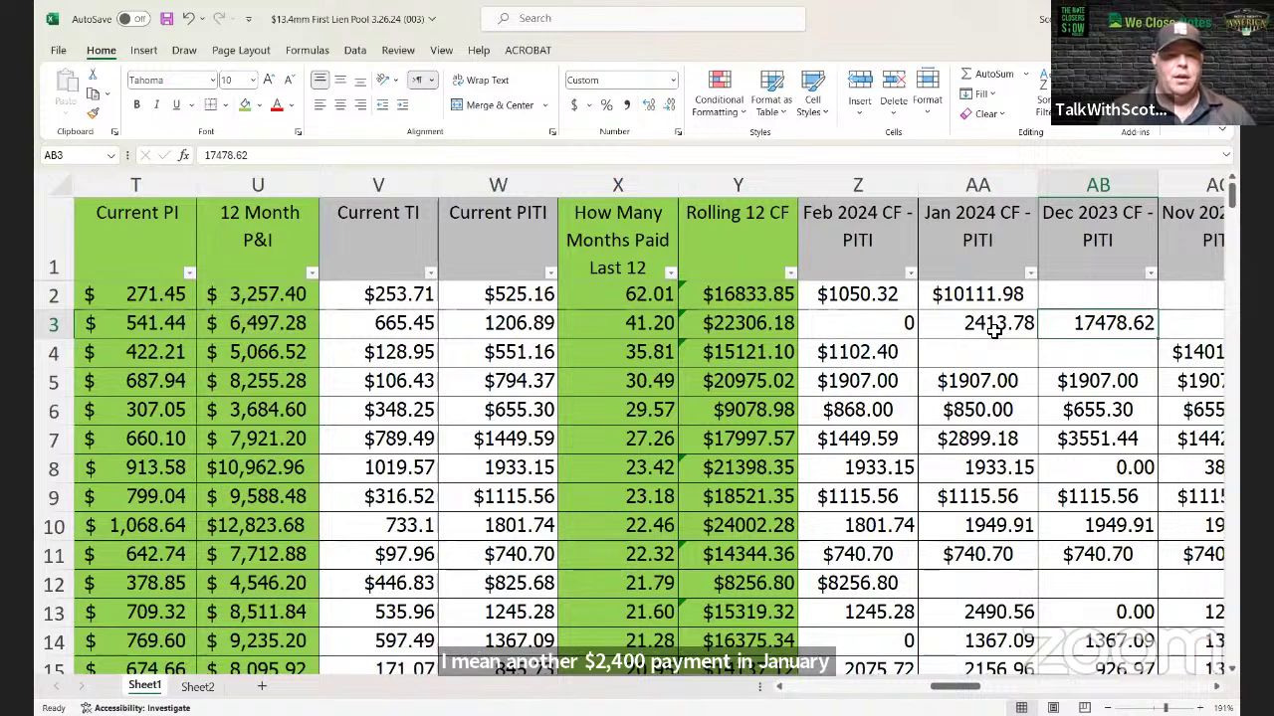
{"action": "left_click", "coordinate": [890, 329]}
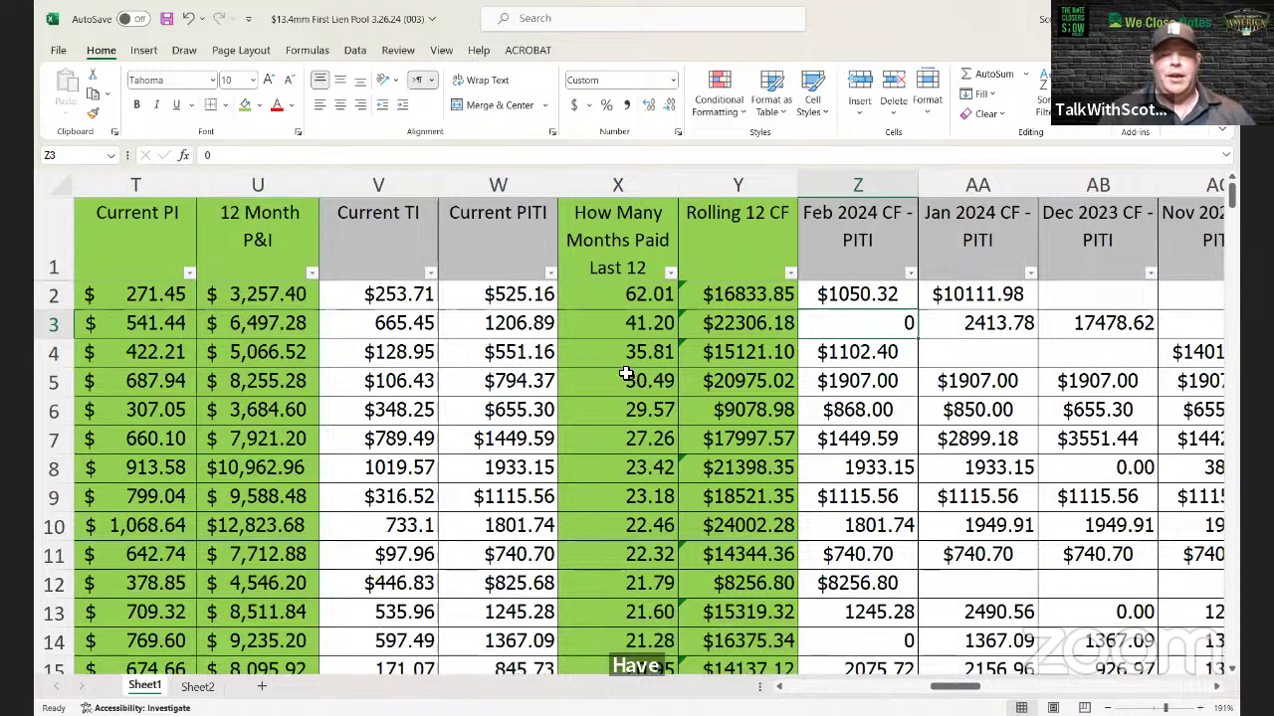
Step: Review the months-paid column down to the lowest-ranked loans and inspect the row 145 loan's January 2024 payment
{"action": "scroll", "coordinate": [627, 371], "scroll_direction": "down", "scroll_amount": 7}
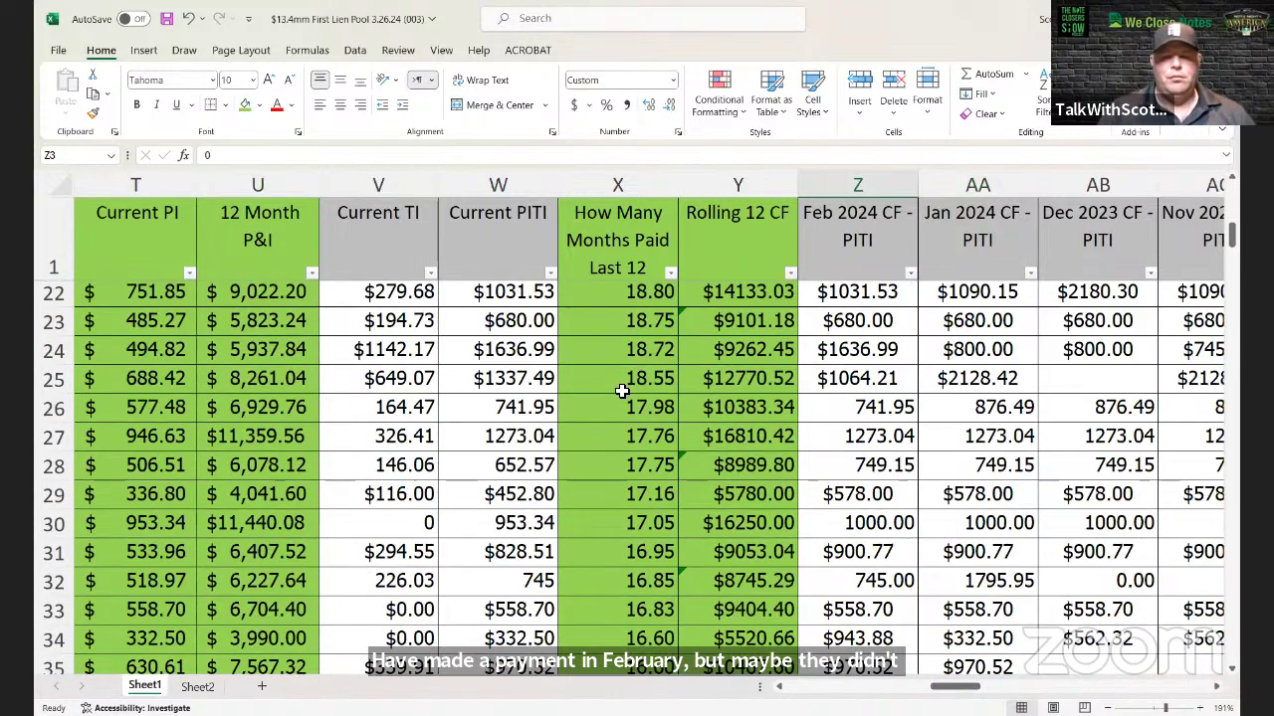
{"action": "scroll", "coordinate": [627, 389], "scroll_direction": "down", "scroll_amount": 11}
{"action": "scroll", "coordinate": [612, 414], "scroll_direction": "down", "scroll_amount": 18}
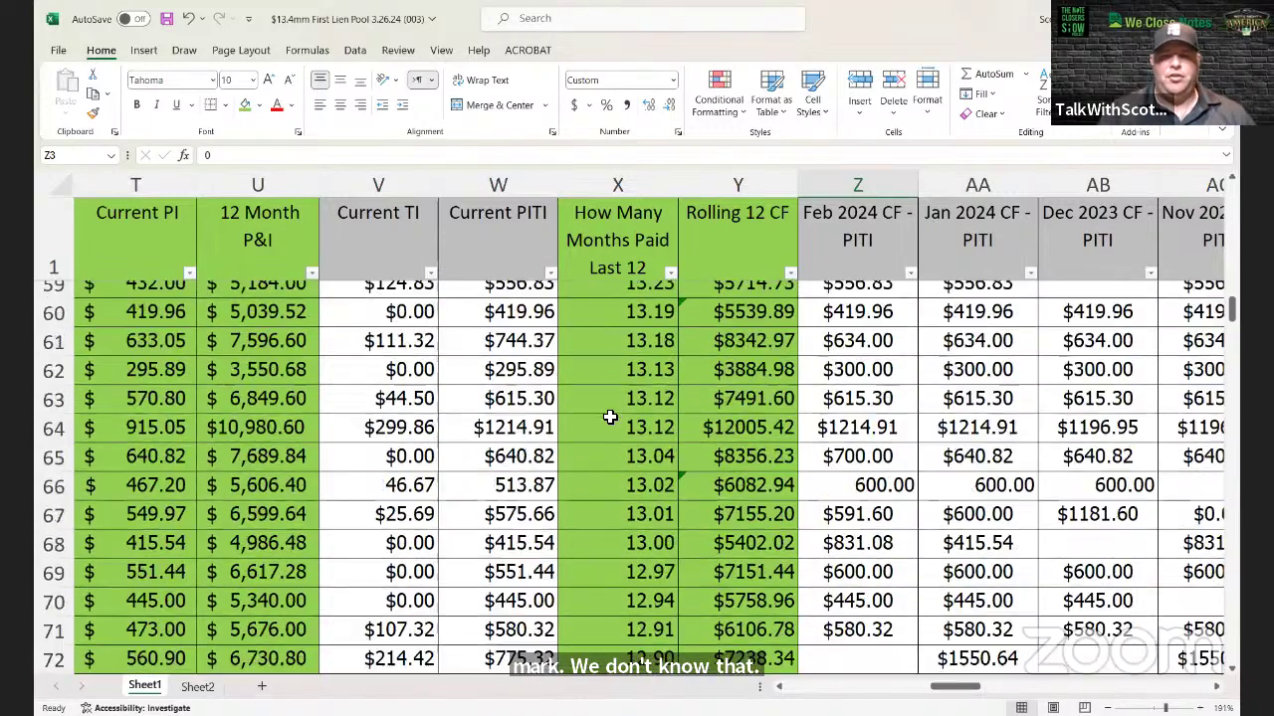
{"action": "scroll", "coordinate": [612, 418], "scroll_direction": "down", "scroll_amount": 3}
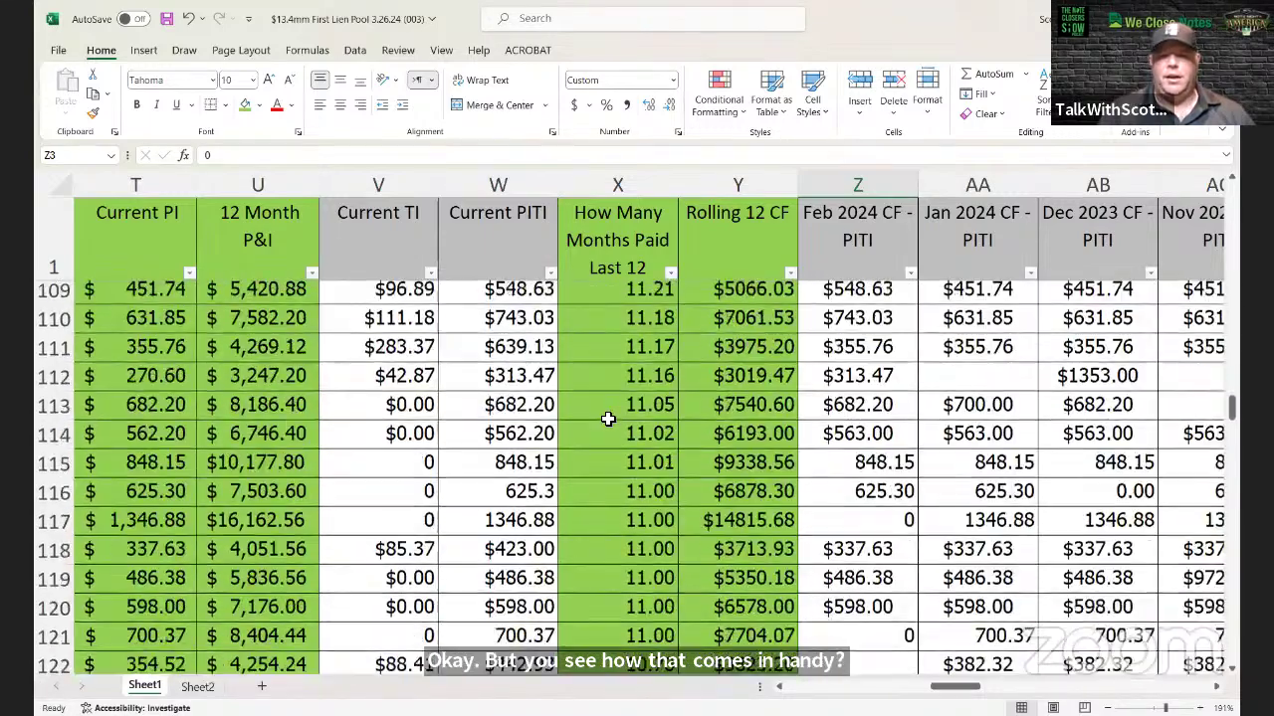
{"action": "scroll", "coordinate": [626, 475], "scroll_direction": "down", "scroll_amount": 8}
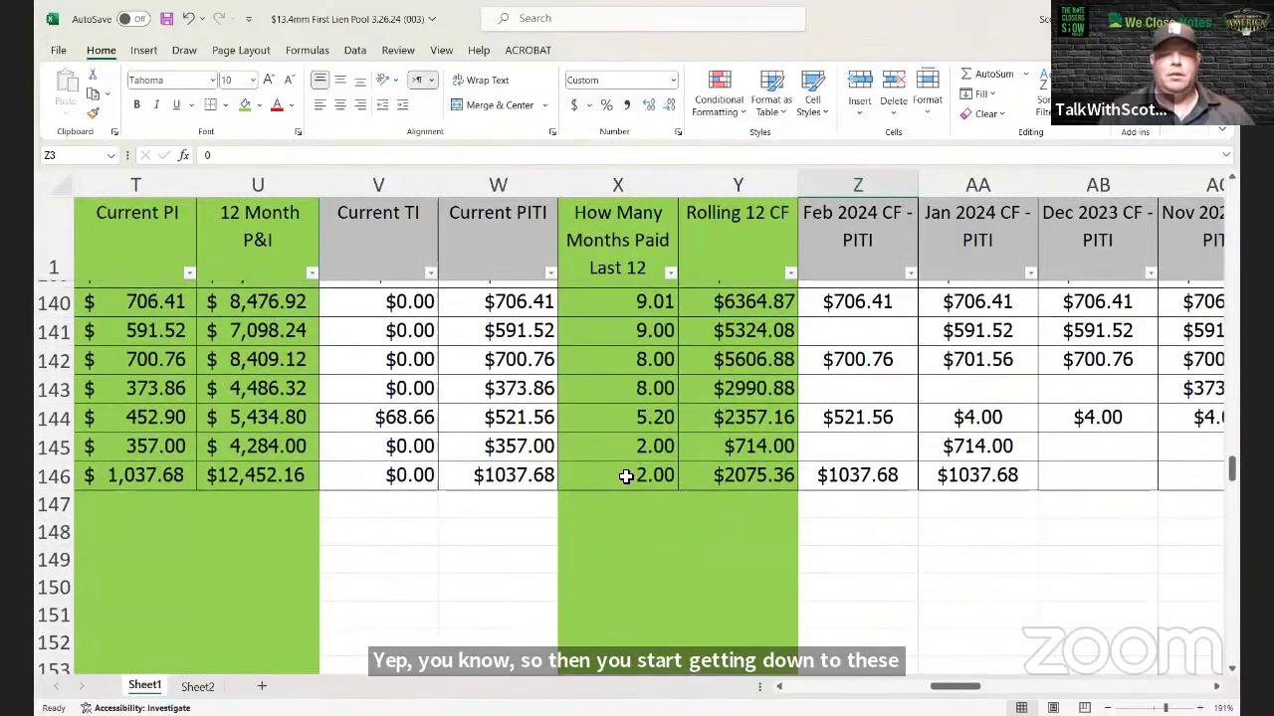
{"action": "scroll", "coordinate": [624, 476], "scroll_direction": "up", "scroll_amount": 1}
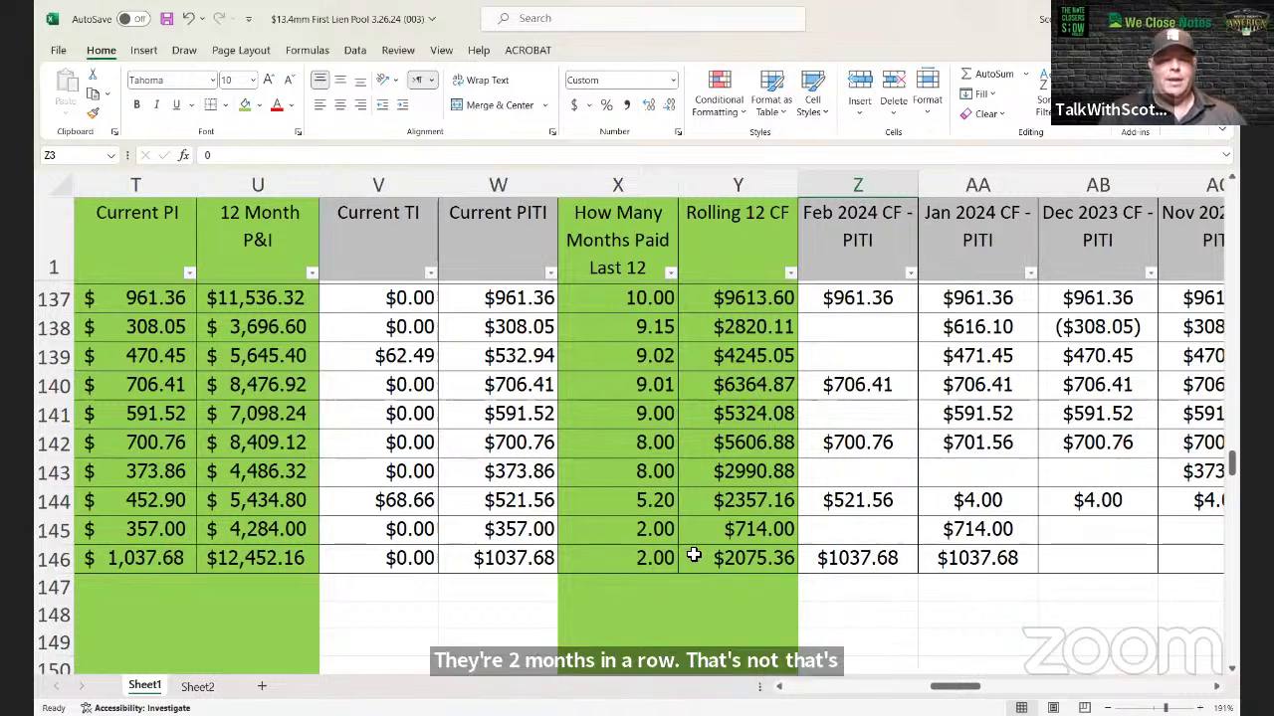
{"action": "left_click", "coordinate": [945, 525]}
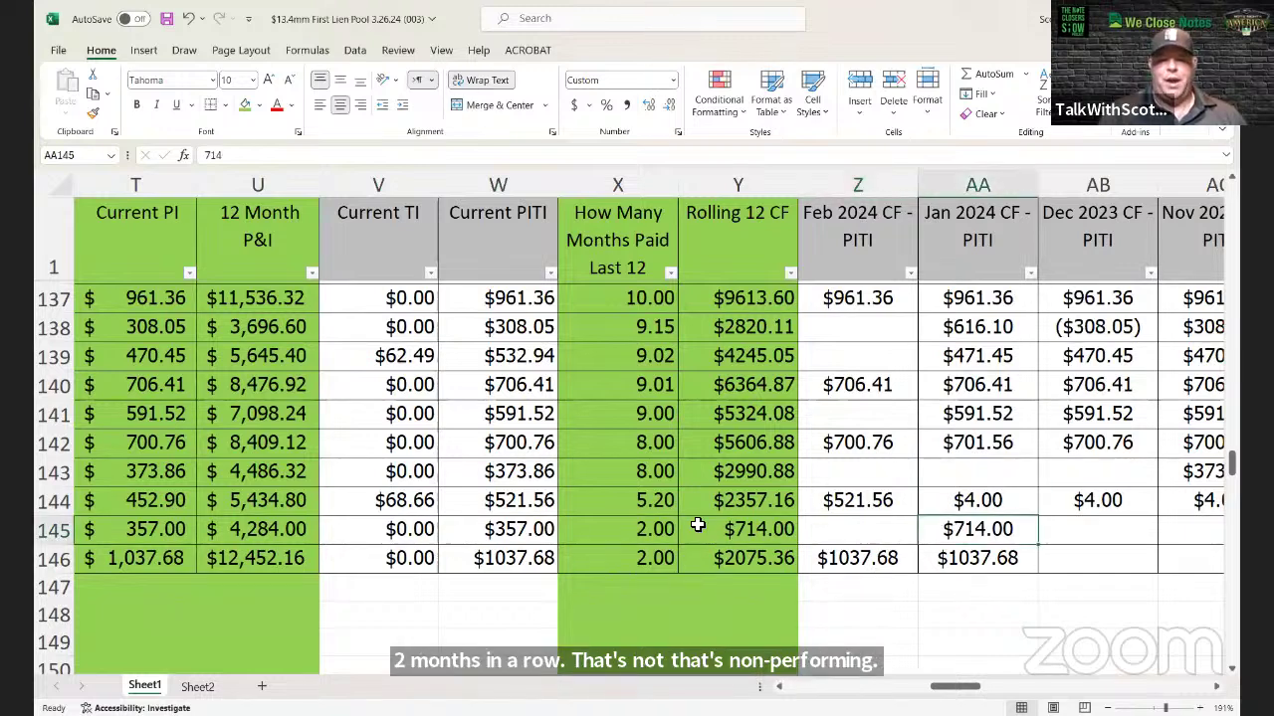
{"action": "left_click", "coordinate": [652, 539]}
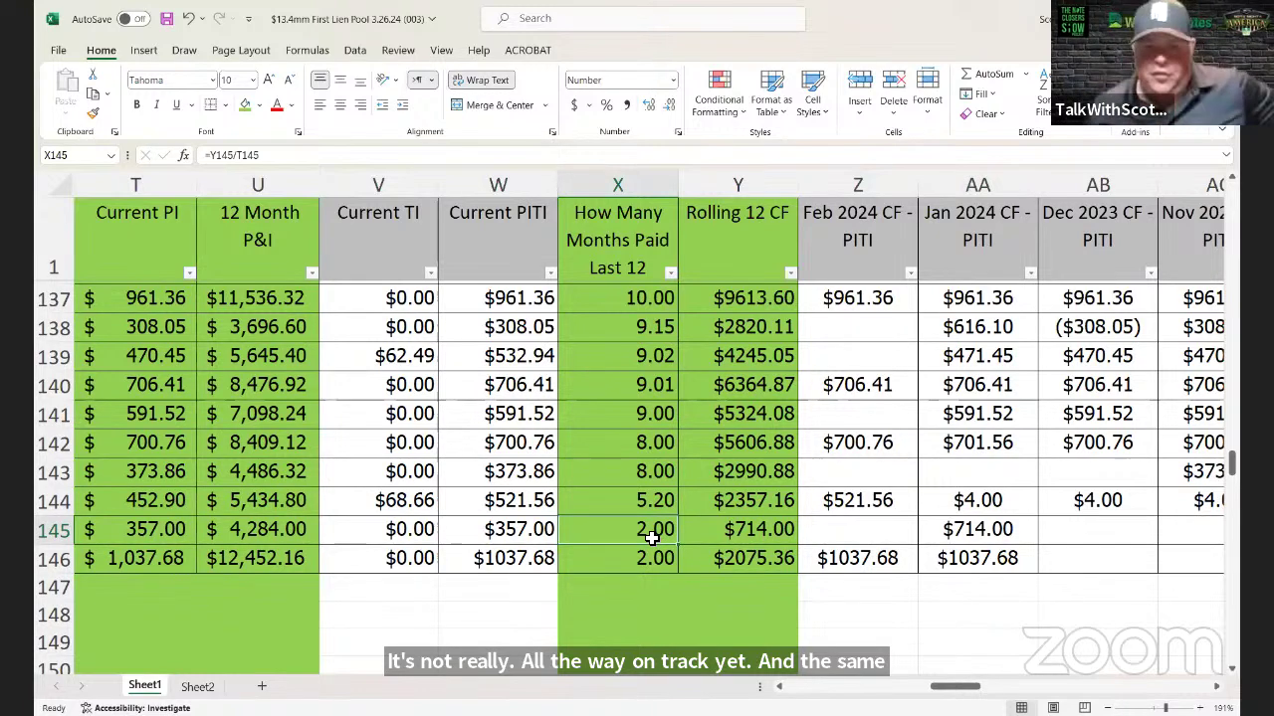
Step: Examine the row 143 loan's months-paid figure against its monthly cash flows across 2023 and early 2024
{"action": "left_click", "coordinate": [657, 471]}
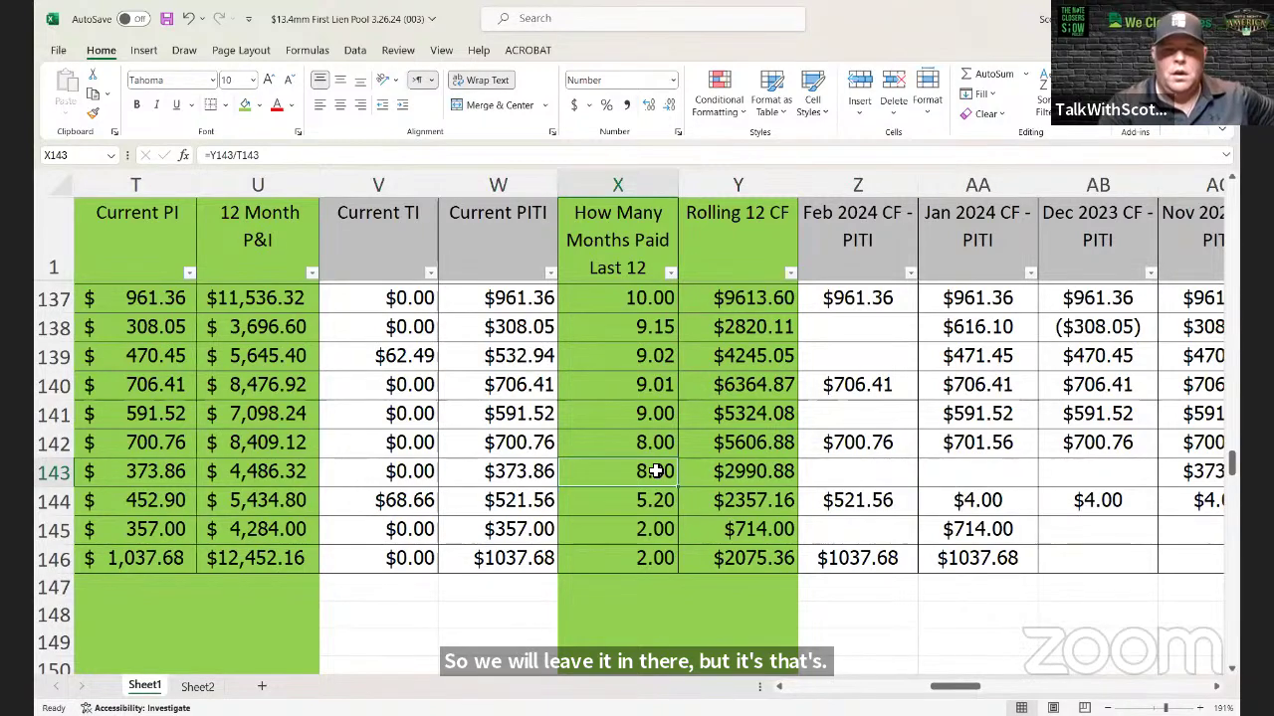
{"action": "key", "text": "Right"}
{"action": "key", "text": "Right"}
{"action": "key", "text": "Right"}
{"action": "key", "text": "Right"}
{"action": "key", "text": "Right"}
{"action": "key", "text": "Right"}
{"action": "key", "text": "Right"}
{"action": "key", "text": "Right"}
{"action": "key", "text": "Right"}
{"action": "key", "text": "Right"}
{"action": "key", "text": "Right"}
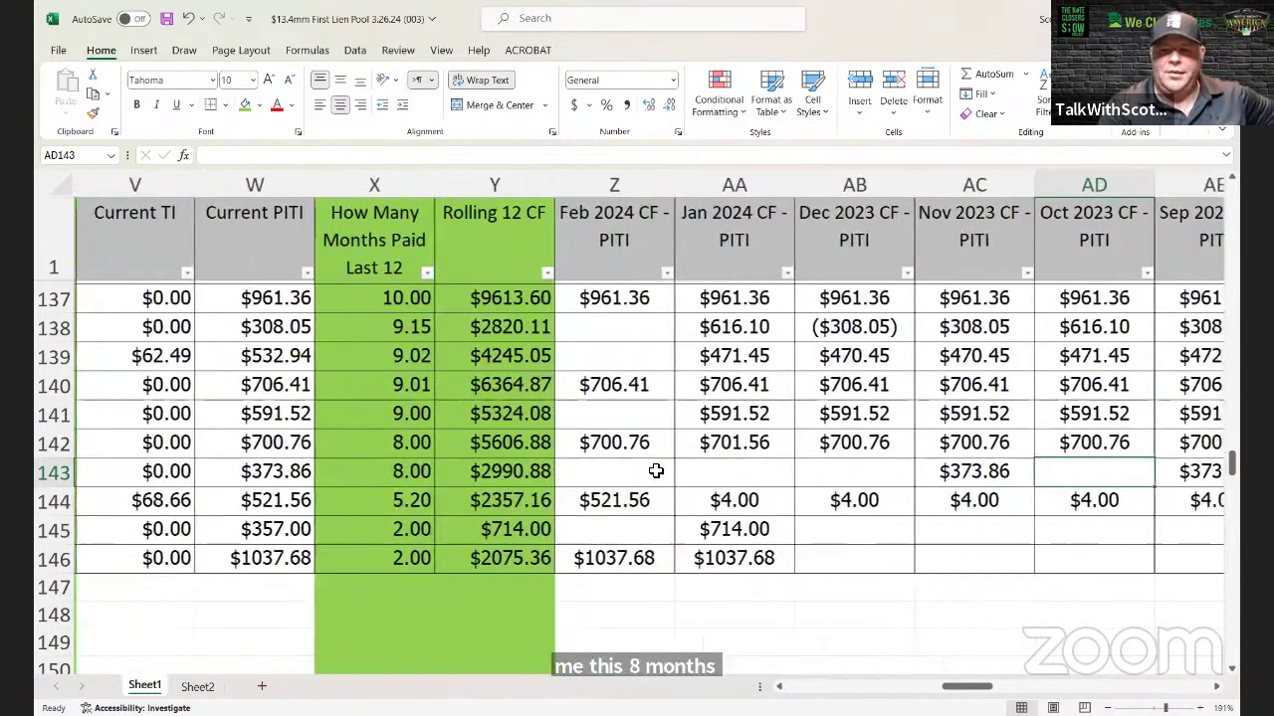
{"action": "key", "text": "Left"}
{"action": "key", "text": "Left"}
{"action": "key", "text": "Left"}
{"action": "key", "text": "Left"}
{"action": "key", "text": "Left"}
{"action": "key", "text": "Left"}
{"action": "key", "text": "Left"}
{"action": "key", "text": "Left"}
{"action": "key", "text": "Left"}
{"action": "key", "text": "Left"}
{"action": "key", "text": "Left"}
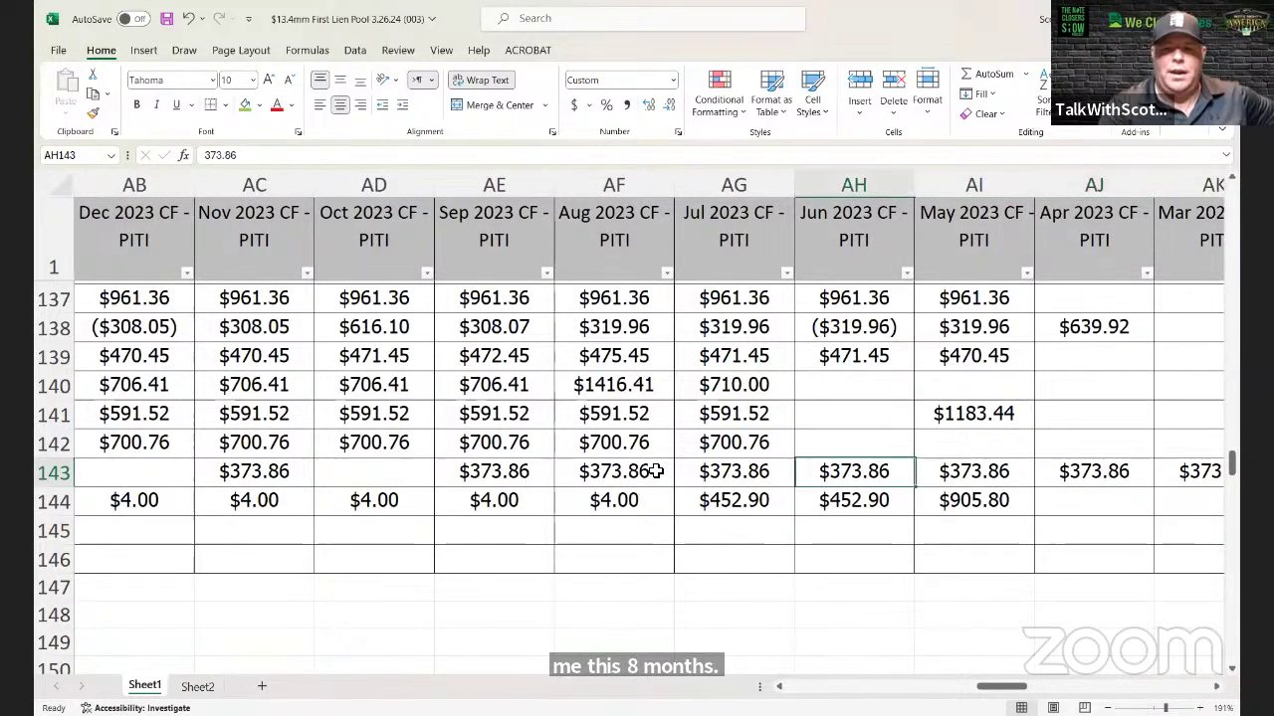
{"action": "key", "text": "Left"}
{"action": "scroll", "coordinate": [656, 471], "scroll_direction": "left", "scroll_amount": 5}
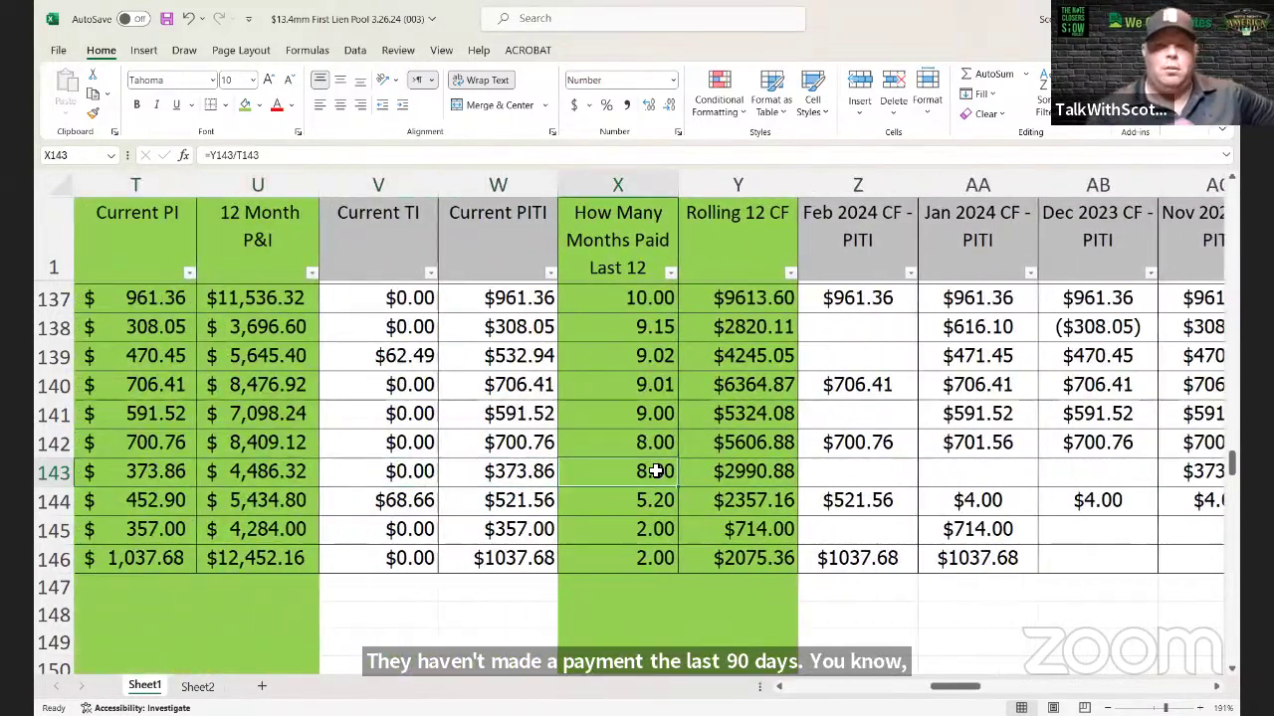
{"action": "scroll", "coordinate": [481, 398], "scroll_direction": "up", "scroll_amount": 20}
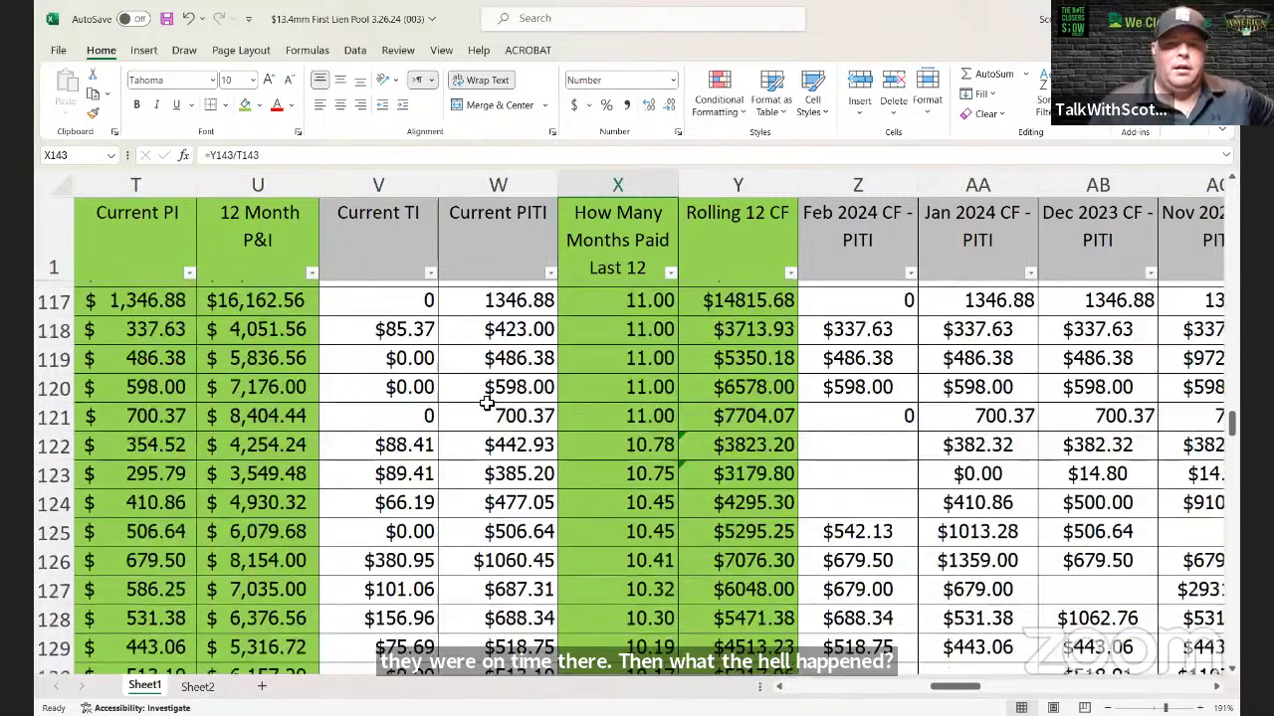
Step: Fill the entire Est. Payoff 3/1/2024 column with yellow
{"action": "scroll", "coordinate": [481, 398], "scroll_direction": "up", "scroll_amount": 11}
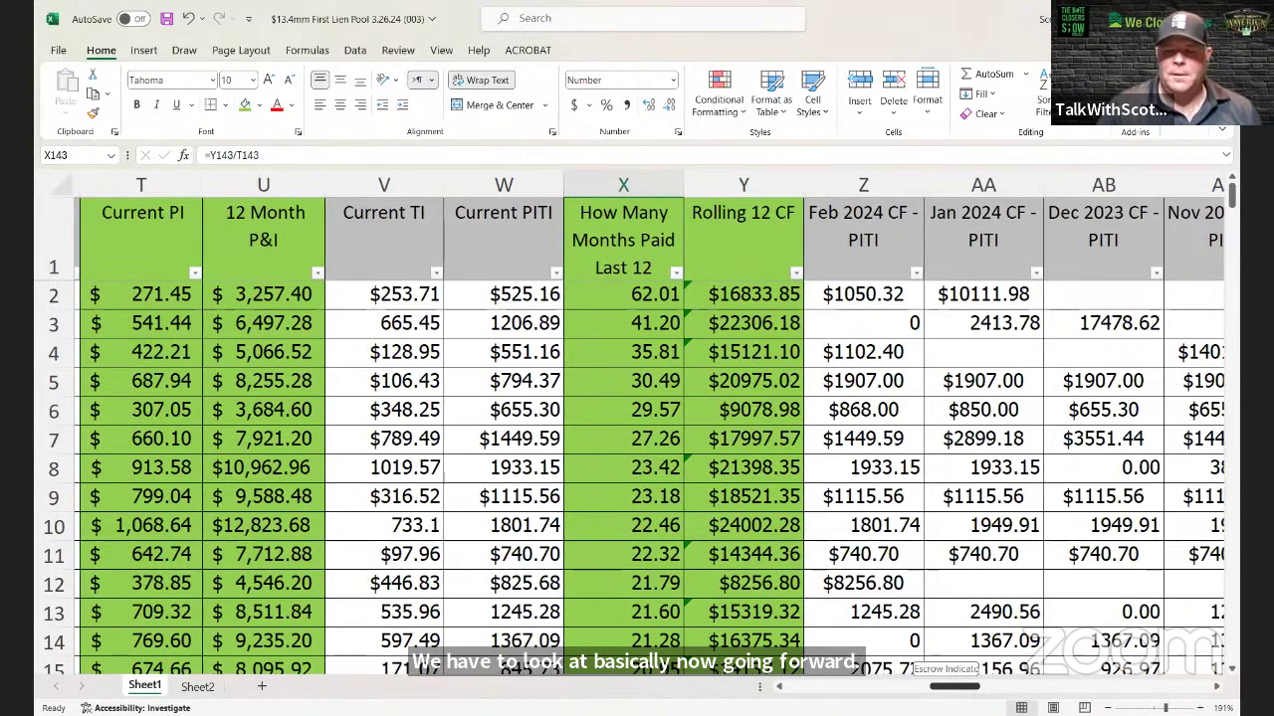
{"action": "scroll", "coordinate": [554, 326], "scroll_direction": "left", "scroll_amount": 3}
{"action": "left_click", "coordinate": [605, 295]}
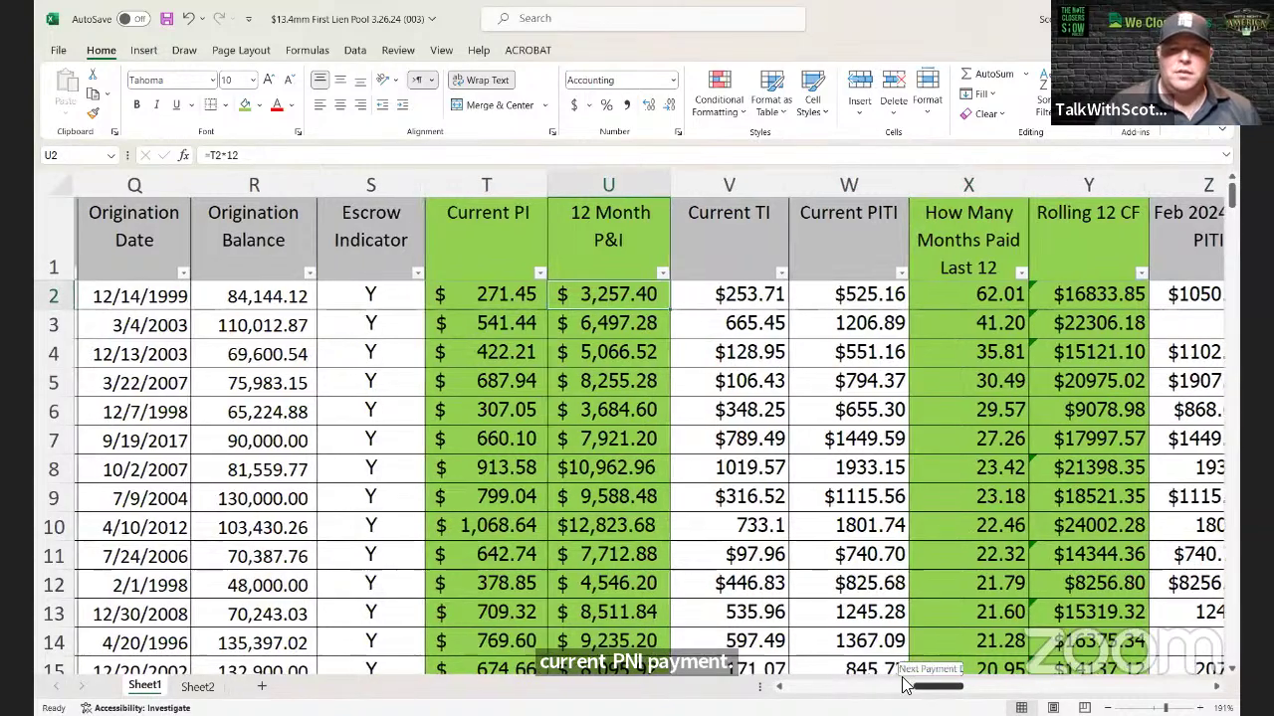
{"action": "left_click_drag", "start_coordinate": [939, 687], "coordinate": [853, 686]}
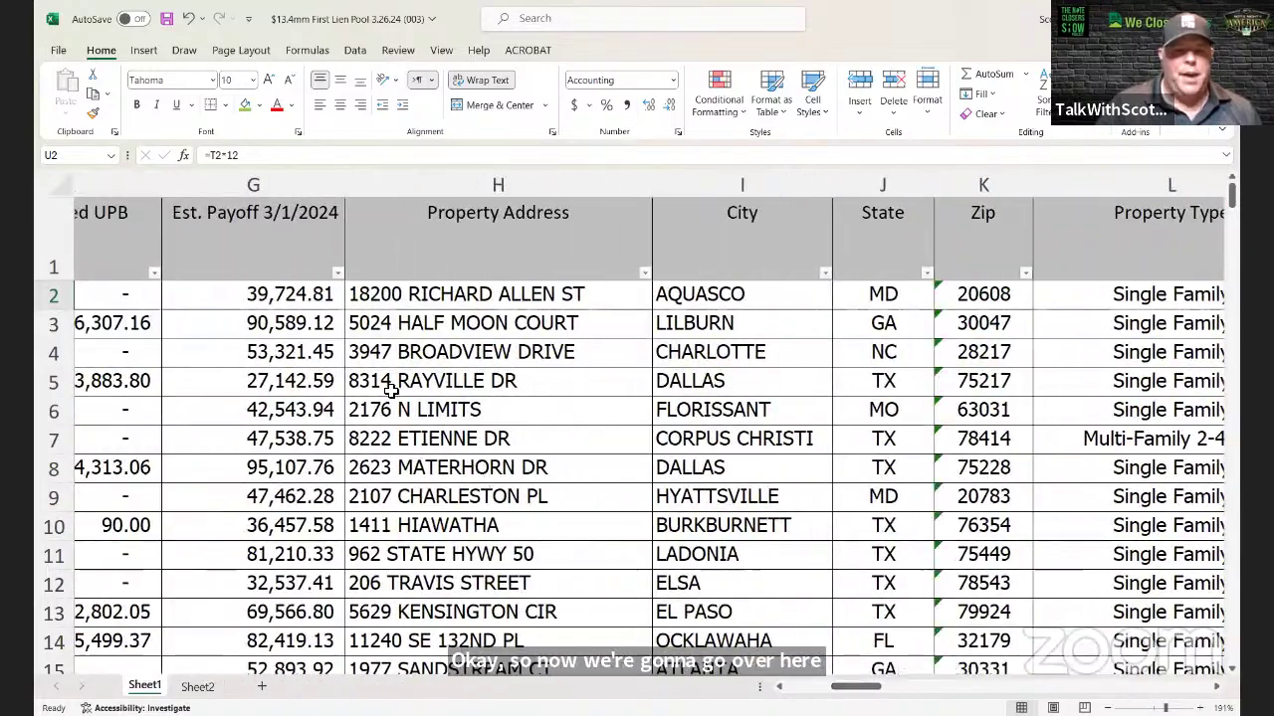
{"action": "left_click", "coordinate": [248, 181]}
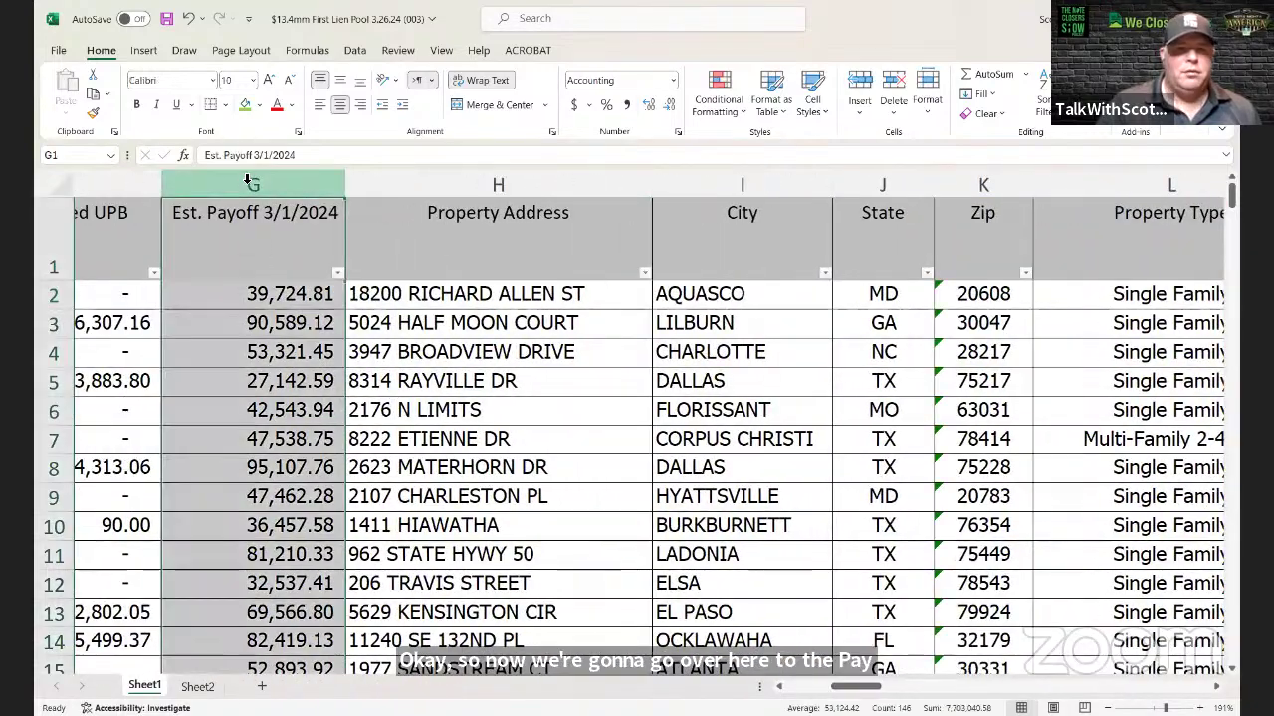
{"action": "left_click", "coordinate": [259, 105]}
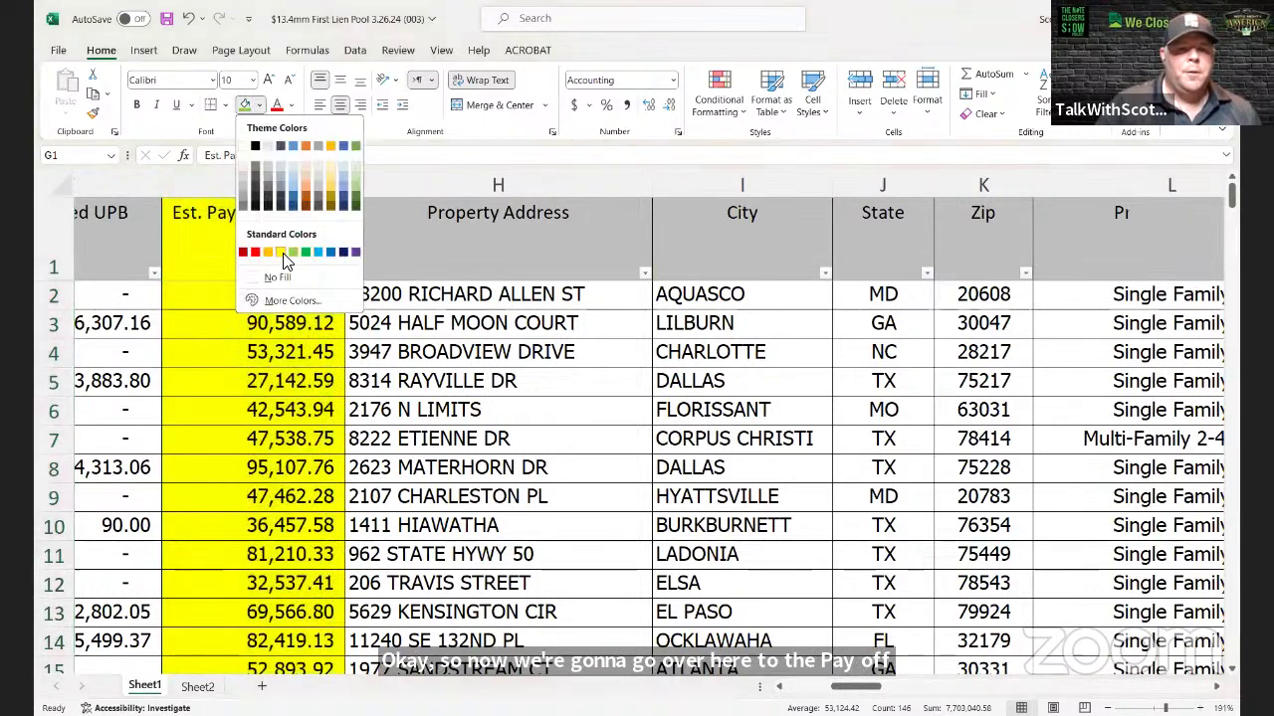
{"action": "left_click", "coordinate": [284, 254]}
Step: Insert a new column before Property Address and head it "80% of Legals"
{"action": "left_click", "coordinate": [424, 186]}
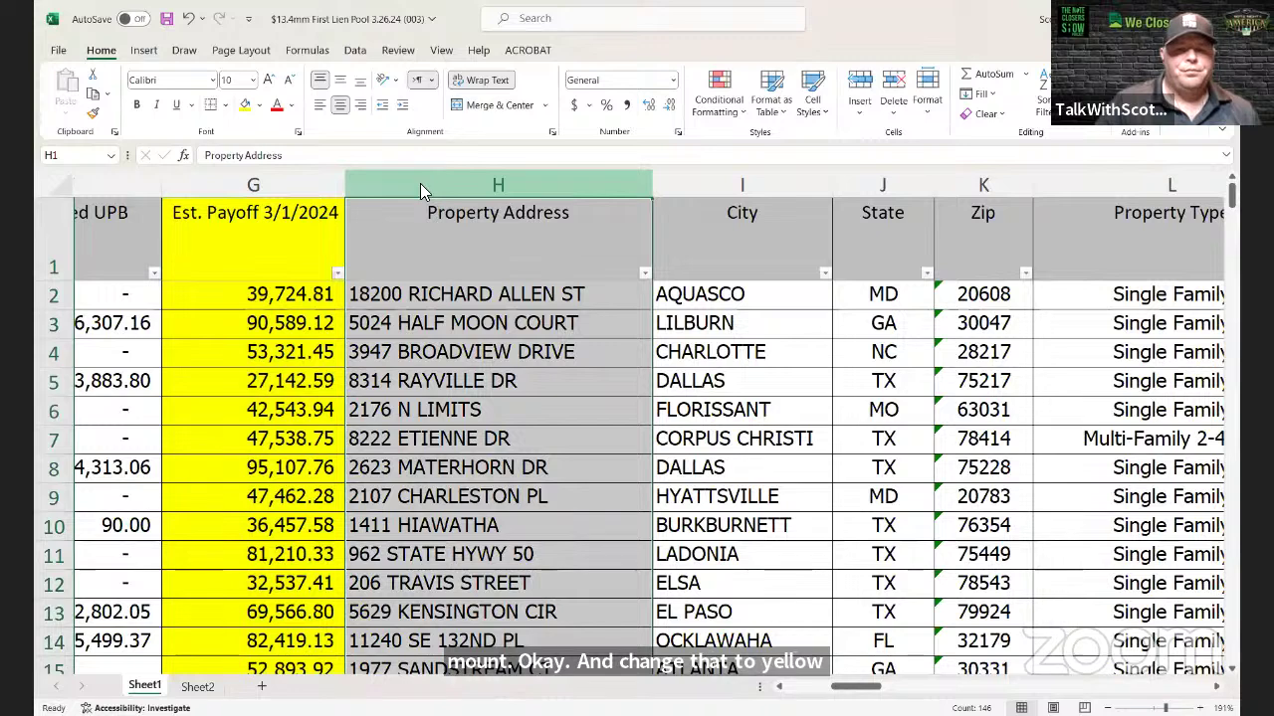
{"action": "right_click", "coordinate": [419, 191]}
{"action": "left_click", "coordinate": [464, 342]}
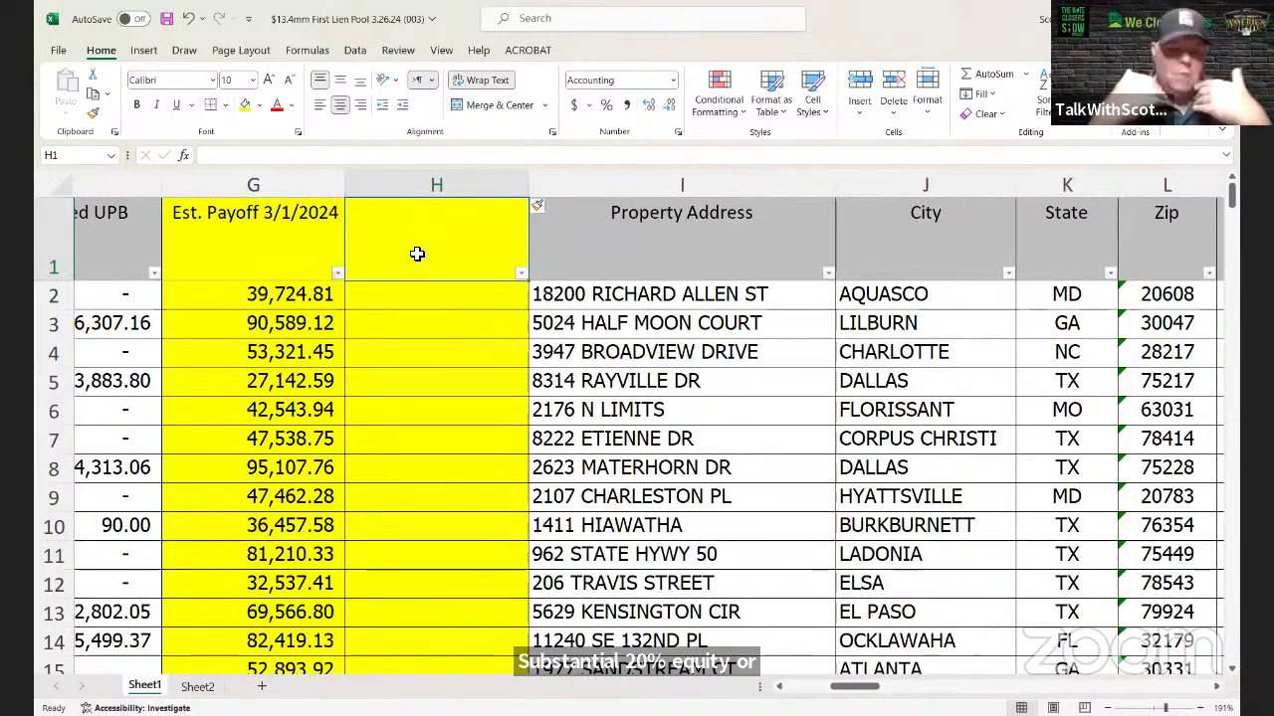
{"action": "type", "text": "8"}
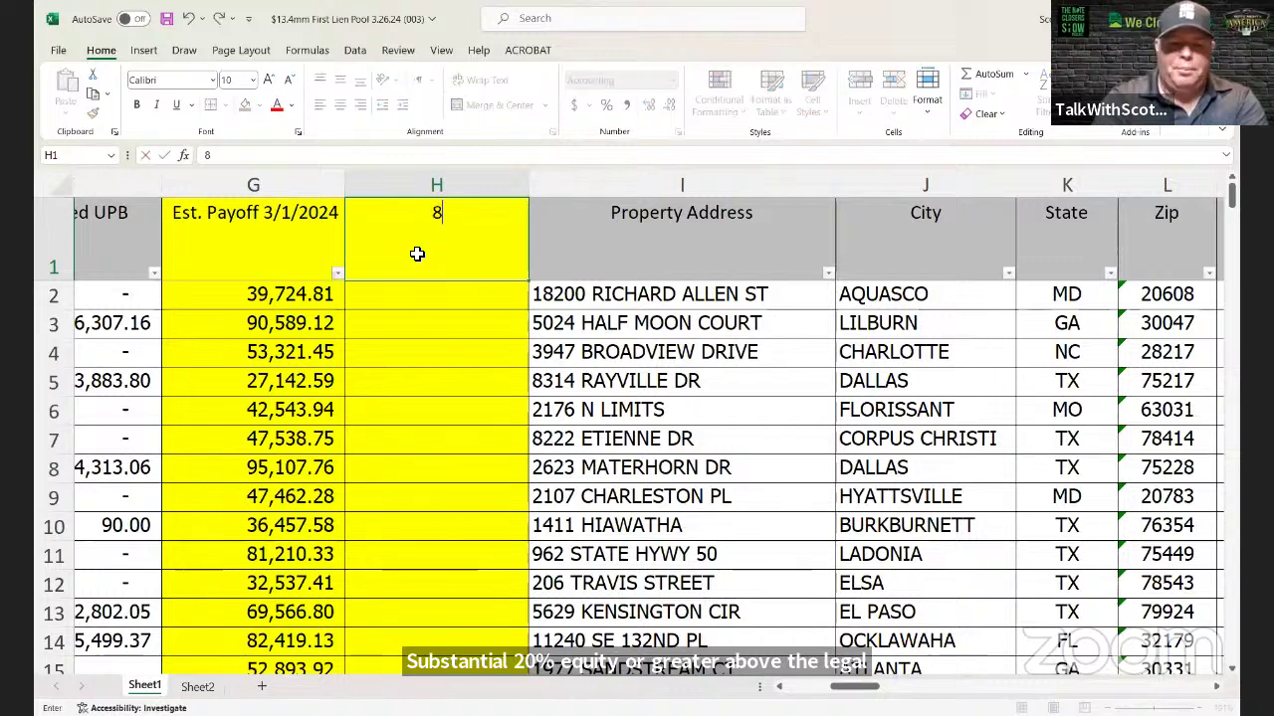
{"action": "type", "text": "0% of Legals"}
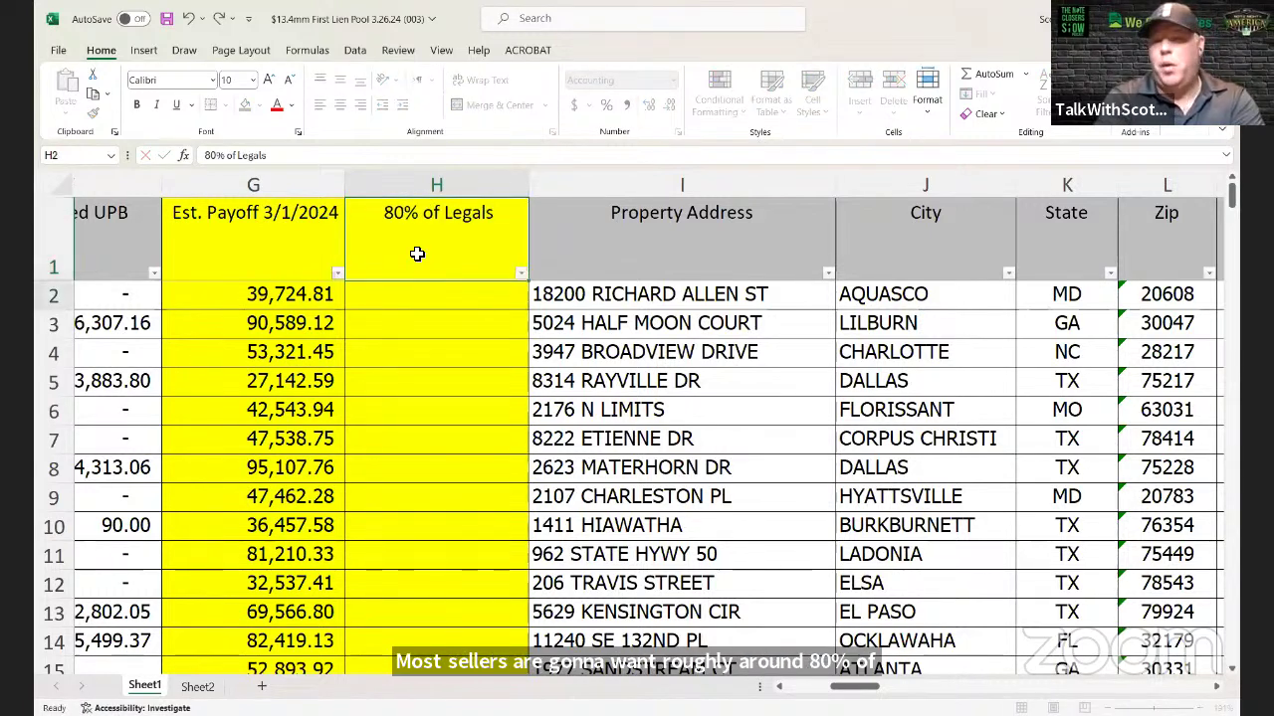
{"action": "key", "text": "Return"}
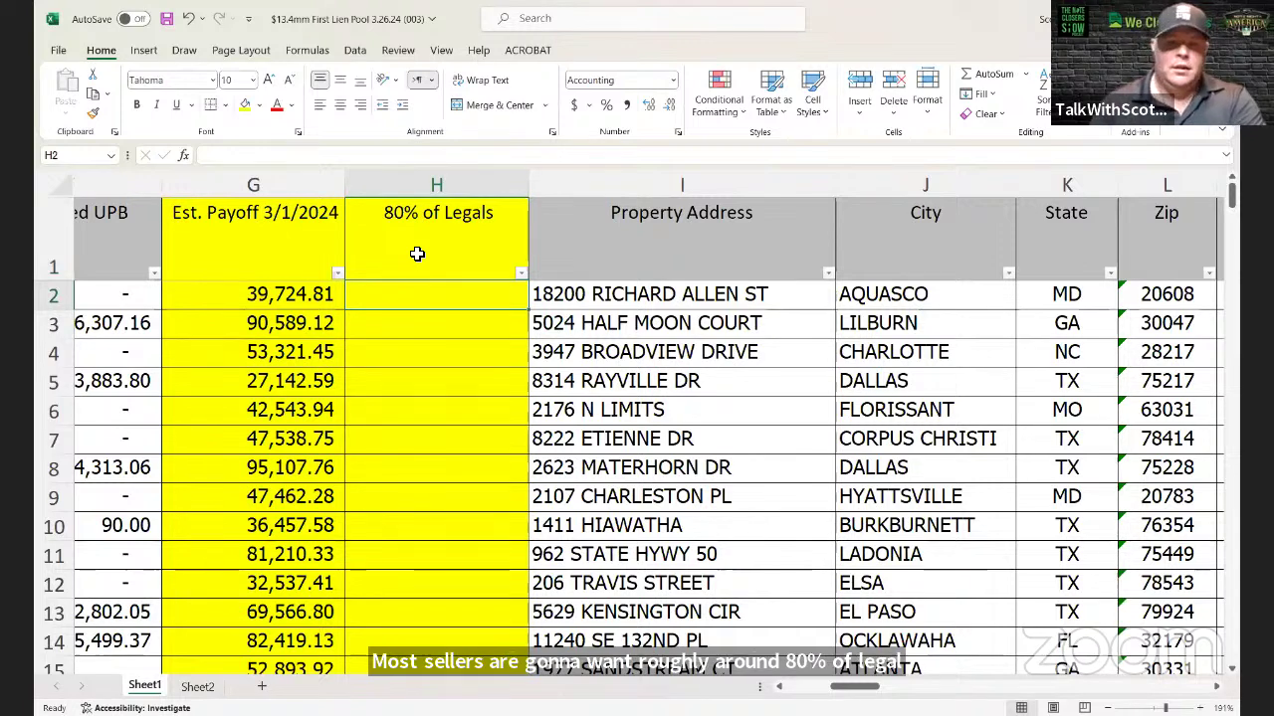
Step: Calculate 80% of the estimated payoff for the first loan in H2 with the formula =G2*0.8
{"action": "type", "text": "="}
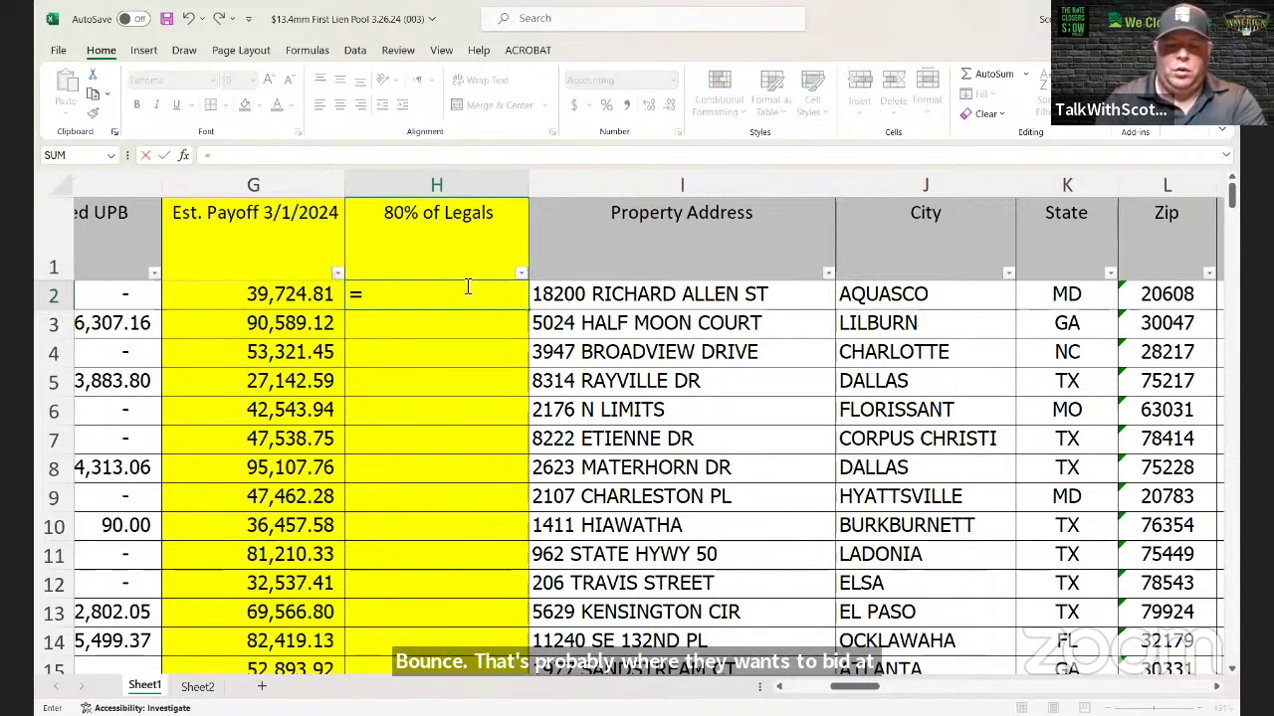
{"action": "key", "text": "Left"}
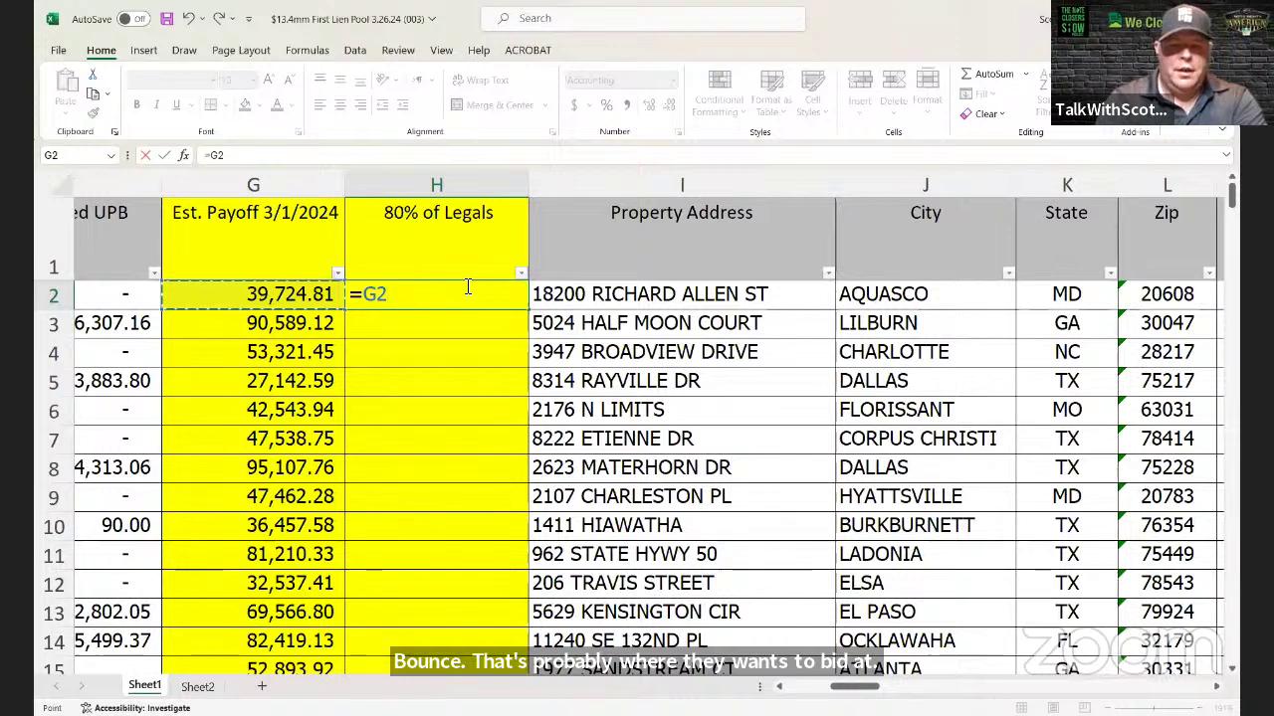
{"action": "type", "text": "*0.8"}
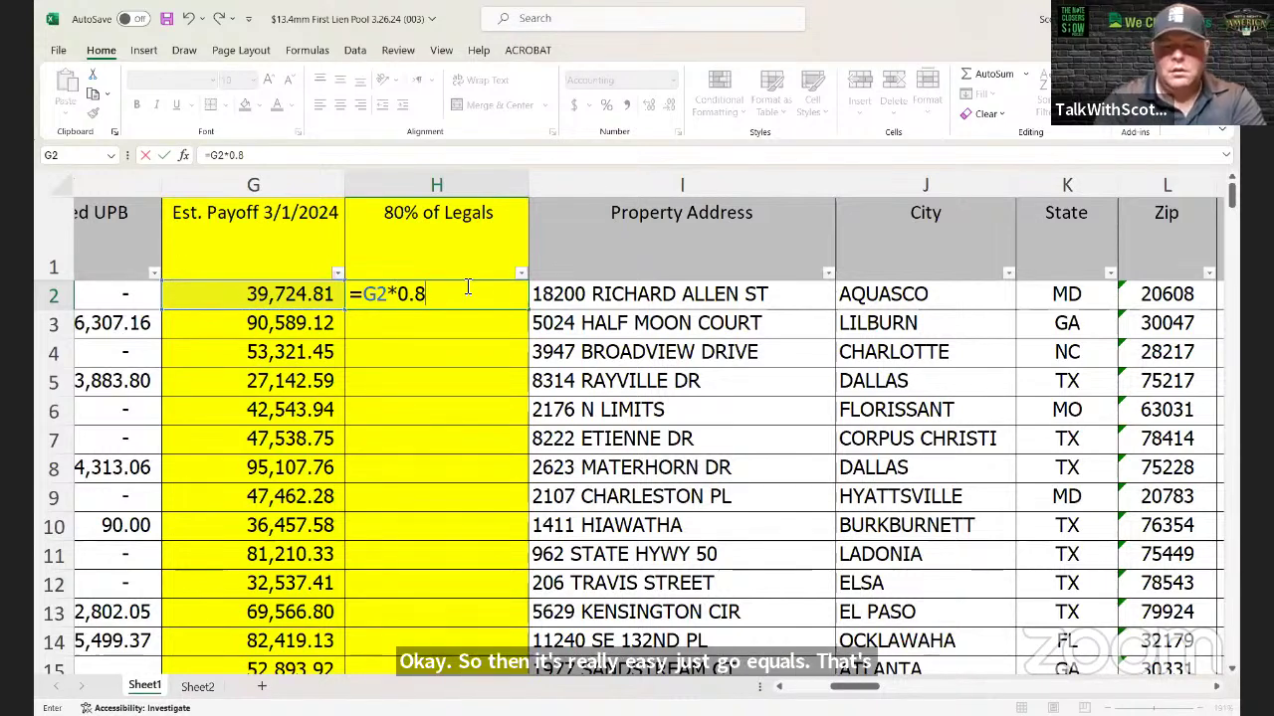
{"action": "key", "text": "Return"}
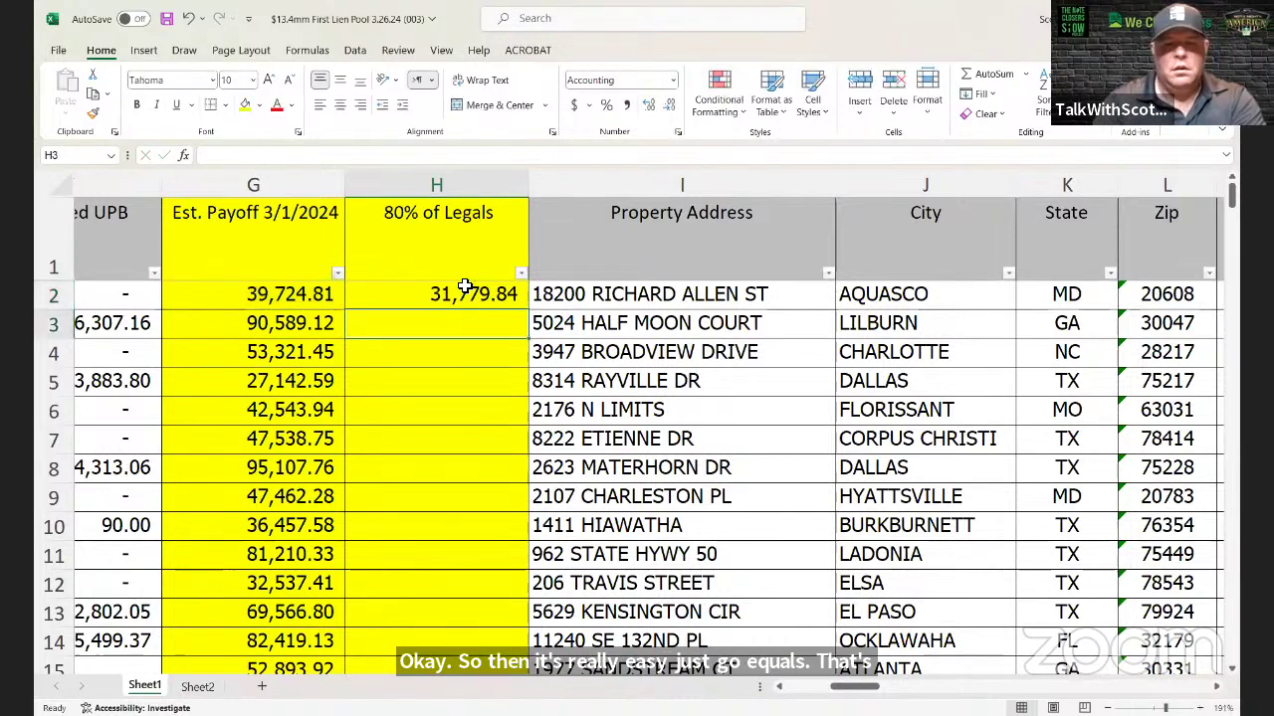
Step: Copy the H2 formula down the 80% of Legals column through the last loan in row 146
{"action": "left_click", "coordinate": [427, 298]}
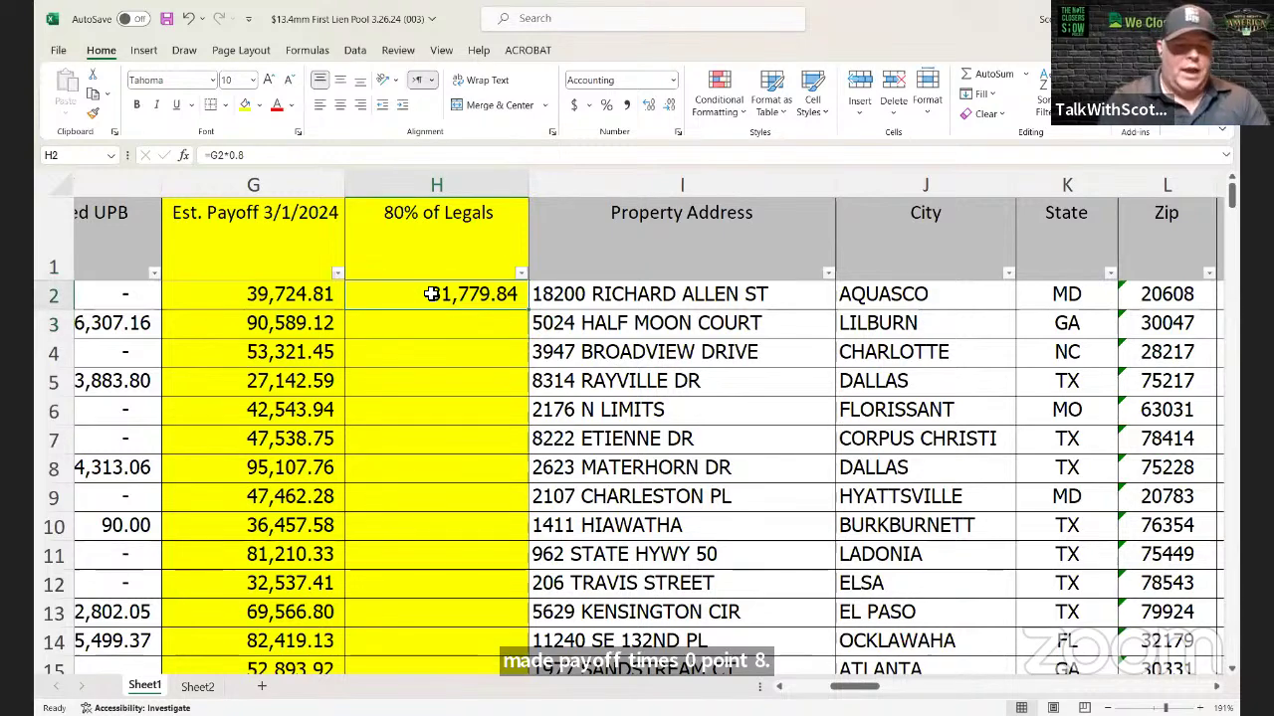
{"action": "key", "text": "ctrl+c"}
{"action": "key", "text": "shift+Down"}
{"action": "key", "text": "shift+Down"}
{"action": "key", "text": "shift+Down"}
{"action": "key", "text": "shift+Down"}
{"action": "key", "text": "shift+Down"}
{"action": "key", "text": "shift+Down"}
{"action": "key", "text": "shift+Down"}
{"action": "key", "text": "shift+Down"}
{"action": "key", "text": "shift+Down"}
{"action": "key", "text": "shift+Down"}
{"action": "key", "text": "shift+Down"}
{"action": "key", "text": "shift+Down"}
{"action": "key", "text": "shift+Down"}
{"action": "key", "text": "shift+Down"}
{"action": "key", "text": "shift+Down"}
{"action": "key", "text": "shift+Down"}
{"action": "key", "text": "shift+Down"}
{"action": "key", "text": "shift+Down"}
{"action": "key", "text": "shift+Down"}
{"action": "key", "text": "shift+Down"}
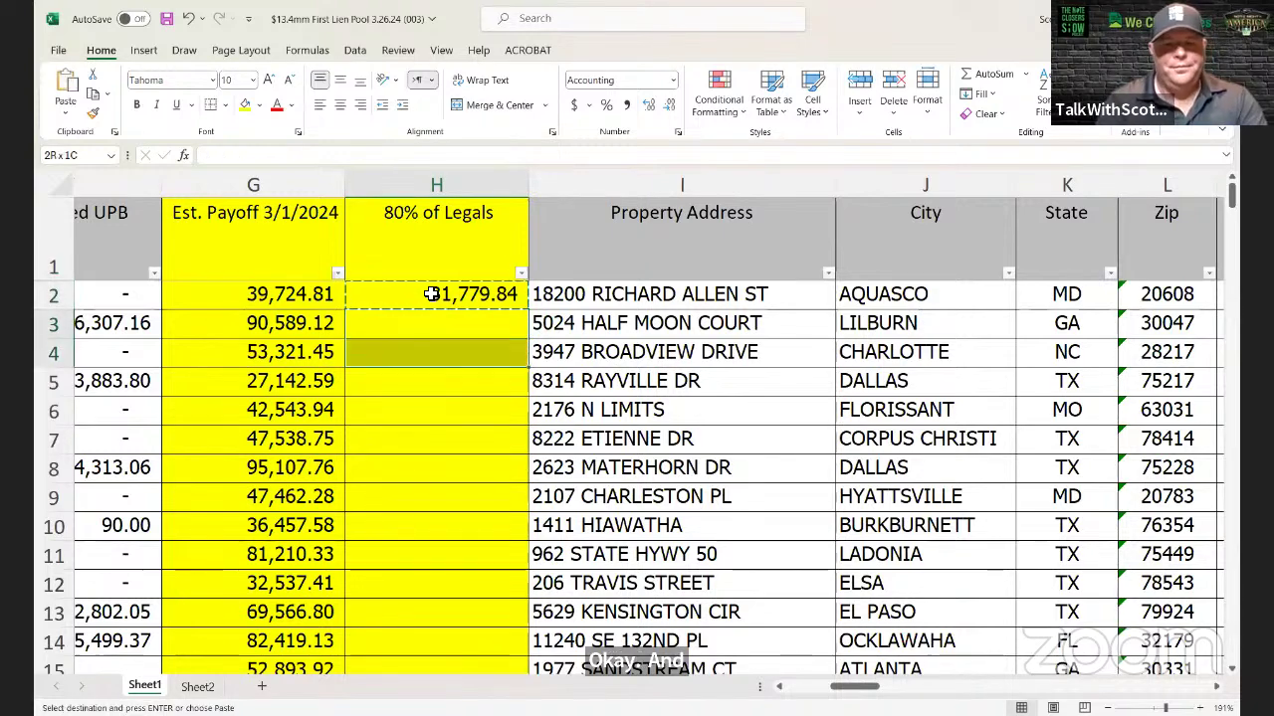
{"action": "key", "text": "shift+Down"}
{"action": "key", "text": "shift+Down"}
{"action": "key", "text": "shift+Down"}
{"action": "key", "text": "shift+Down"}
{"action": "key", "text": "shift+Down"}
{"action": "key", "text": "shift+Down"}
{"action": "key", "text": "shift+Down"}
{"action": "key", "text": "shift+Down"}
{"action": "key", "text": "shift+Down"}
{"action": "key", "text": "shift+Down"}
{"action": "key", "text": "shift+Down"}
{"action": "key", "text": "shift+Down"}
{"action": "key", "text": "shift+Down"}
{"action": "key", "text": "shift+Down"}
{"action": "key", "text": "shift+Down"}
{"action": "key", "text": "shift+Down"}
{"action": "key", "text": "shift+Down"}
{"action": "key", "text": "shift+Down"}
{"action": "key", "text": "shift+Down"}
{"action": "key", "text": "shift+Down"}
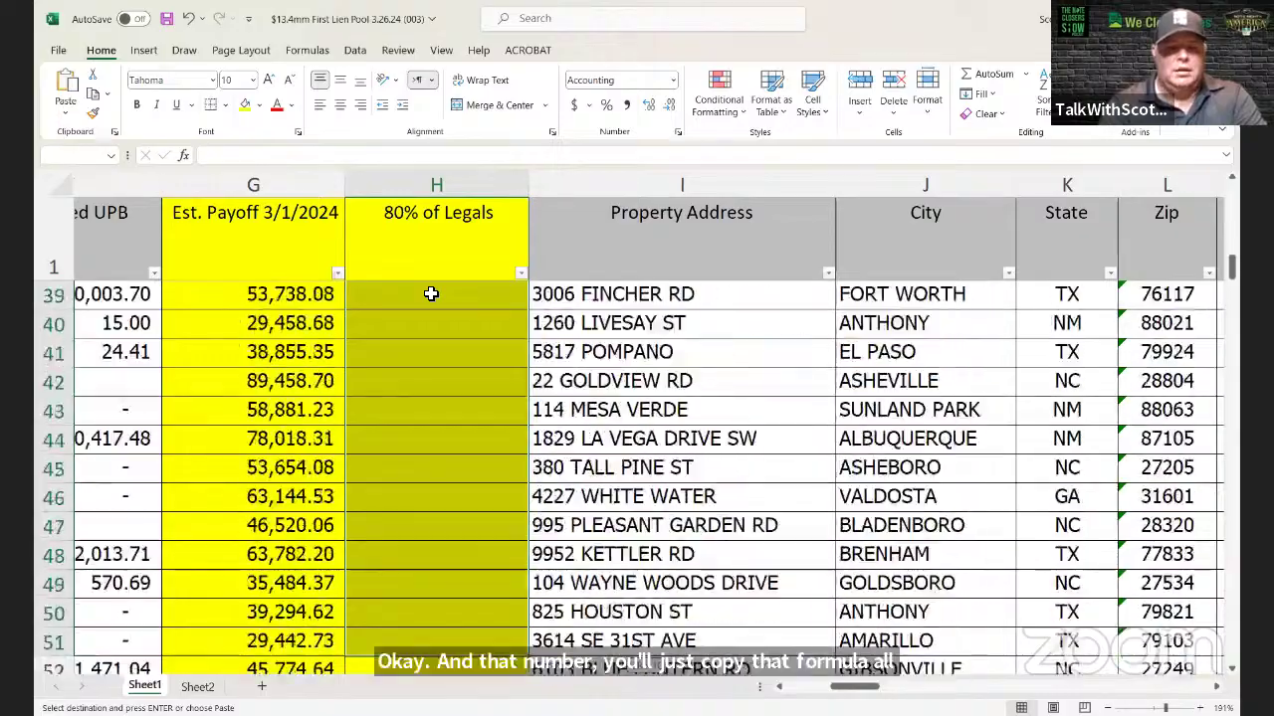
{"action": "key", "text": "shift+Down"}
{"action": "key", "text": "shift+Down"}
{"action": "key", "text": "shift+Down"}
{"action": "key", "text": "shift+Down"}
{"action": "key", "text": "shift+Down"}
{"action": "key", "text": "shift+Down"}
{"action": "key", "text": "shift+Down"}
{"action": "key", "text": "shift+Down"}
{"action": "key", "text": "shift+Down"}
{"action": "key", "text": "shift+Down"}
{"action": "key", "text": "shift+Down"}
{"action": "key", "text": "shift+Down"}
{"action": "key", "text": "shift+Down"}
{"action": "key", "text": "shift+Down"}
{"action": "key", "text": "shift+Down"}
{"action": "key", "text": "shift+Down"}
{"action": "key", "text": "shift+Down"}
{"action": "key", "text": "shift+Down"}
{"action": "key", "text": "shift+Down"}
{"action": "key", "text": "shift+Down"}
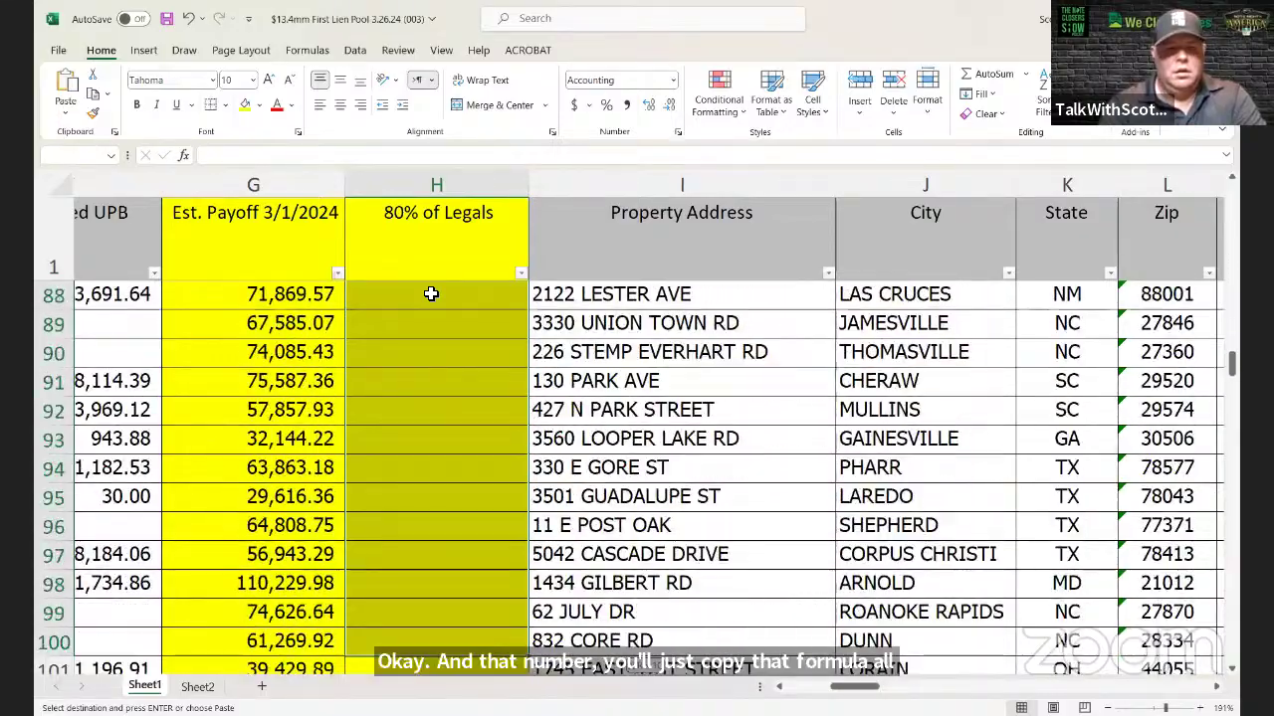
{"action": "key", "text": "shift+Down"}
{"action": "key", "text": "shift+Down"}
{"action": "key", "text": "shift+Down"}
{"action": "key", "text": "shift+Down"}
{"action": "key", "text": "shift+Down"}
{"action": "key", "text": "shift+Down"}
{"action": "key", "text": "shift+Down"}
{"action": "key", "text": "shift+Down"}
{"action": "key", "text": "shift+Down"}
{"action": "key", "text": "shift+Down"}
{"action": "key", "text": "shift+Down"}
{"action": "key", "text": "shift+Down"}
{"action": "key", "text": "shift+Down"}
{"action": "key", "text": "shift+Down"}
{"action": "key", "text": "shift+Down"}
{"action": "key", "text": "shift+Down"}
{"action": "key", "text": "shift+Down"}
{"action": "key", "text": "shift+Down"}
{"action": "key", "text": "shift+Down"}
{"action": "key", "text": "shift+Down"}
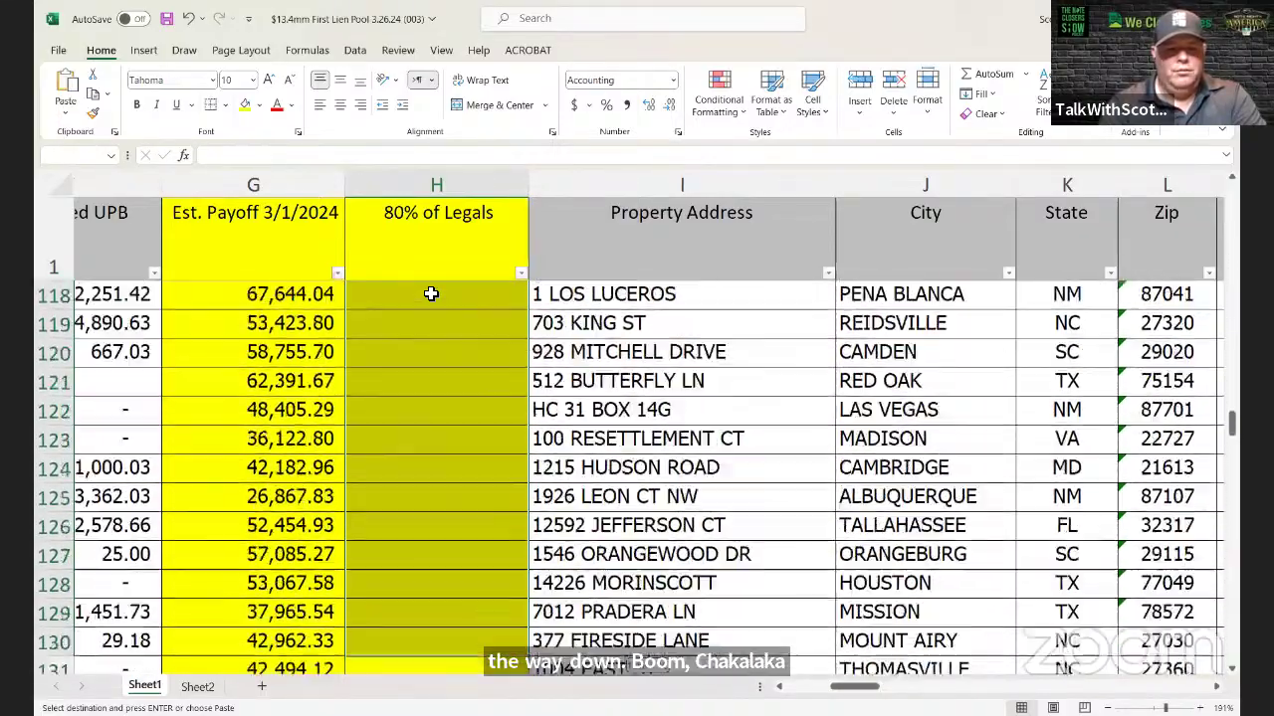
{"action": "key", "text": "shift+Down"}
{"action": "key", "text": "shift+Down"}
{"action": "key", "text": "shift+Down"}
{"action": "key", "text": "shift+Down"}
{"action": "key", "text": "shift+Down"}
{"action": "key", "text": "shift+Down"}
{"action": "key", "text": "shift+Down"}
{"action": "key", "text": "shift+Down"}
{"action": "key", "text": "shift+Down"}
{"action": "key", "text": "shift+Down"}
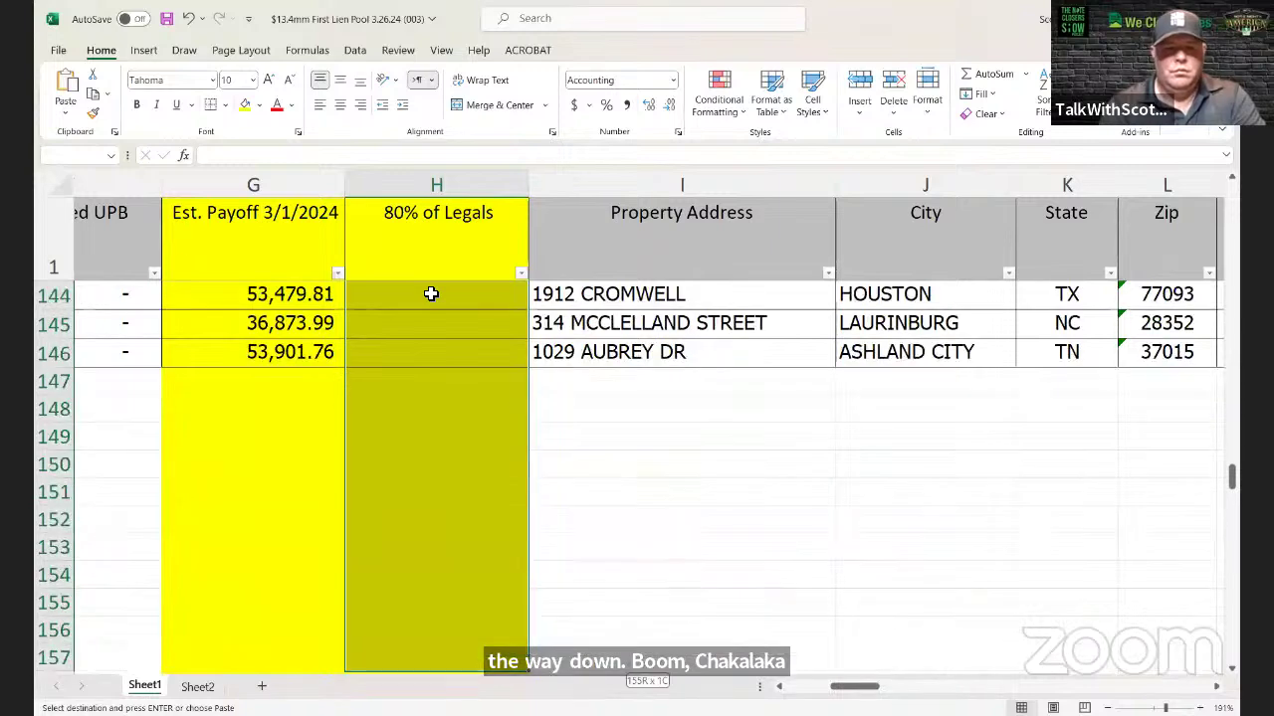
{"action": "key", "text": "shift+Up"}
{"action": "key", "text": "shift+Up"}
{"action": "key", "text": "shift+Up"}
{"action": "key", "text": "shift+Up"}
{"action": "key", "text": "shift+Up"}
{"action": "key", "text": "shift+Up"}
{"action": "key", "text": "shift+Up"}
{"action": "key", "text": "shift+Up"}
{"action": "key", "text": "shift+Up"}
{"action": "key", "text": "shift+Up"}
{"action": "key", "text": "shift+Up"}
{"action": "key", "text": "ctrl+v"}
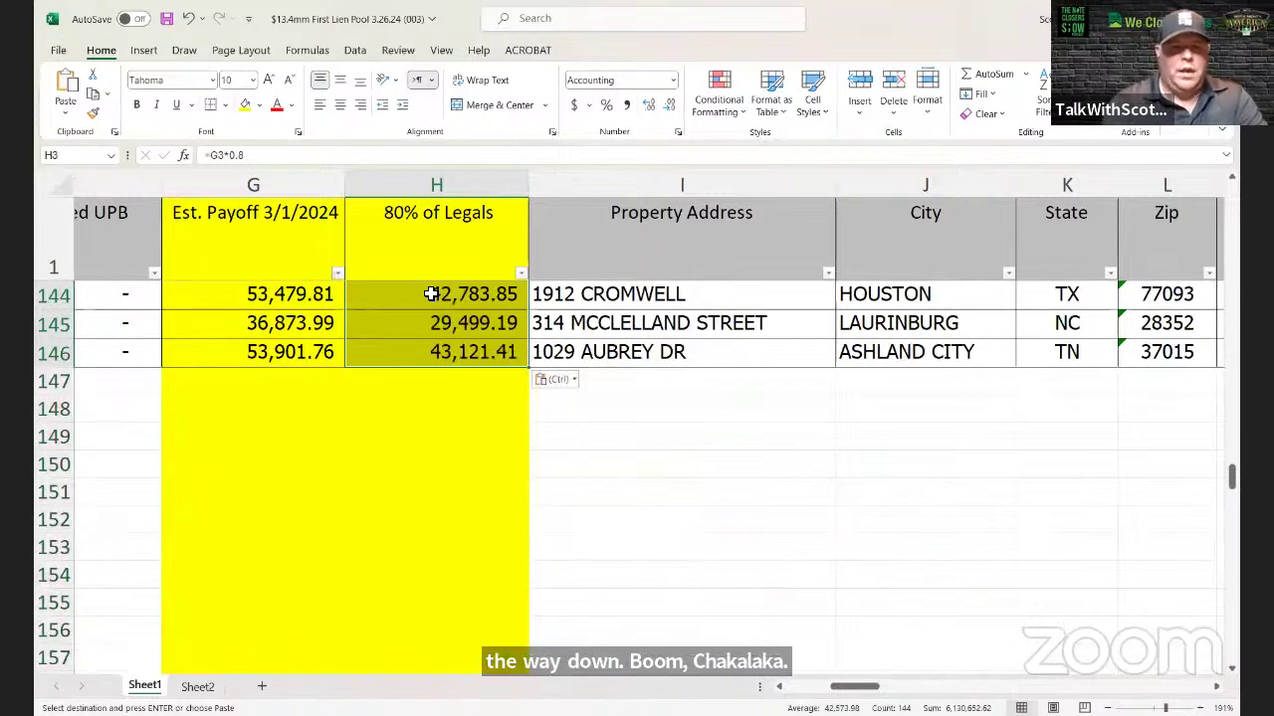
{"action": "scroll", "coordinate": [436, 290], "scroll_direction": "up", "scroll_amount": 20}
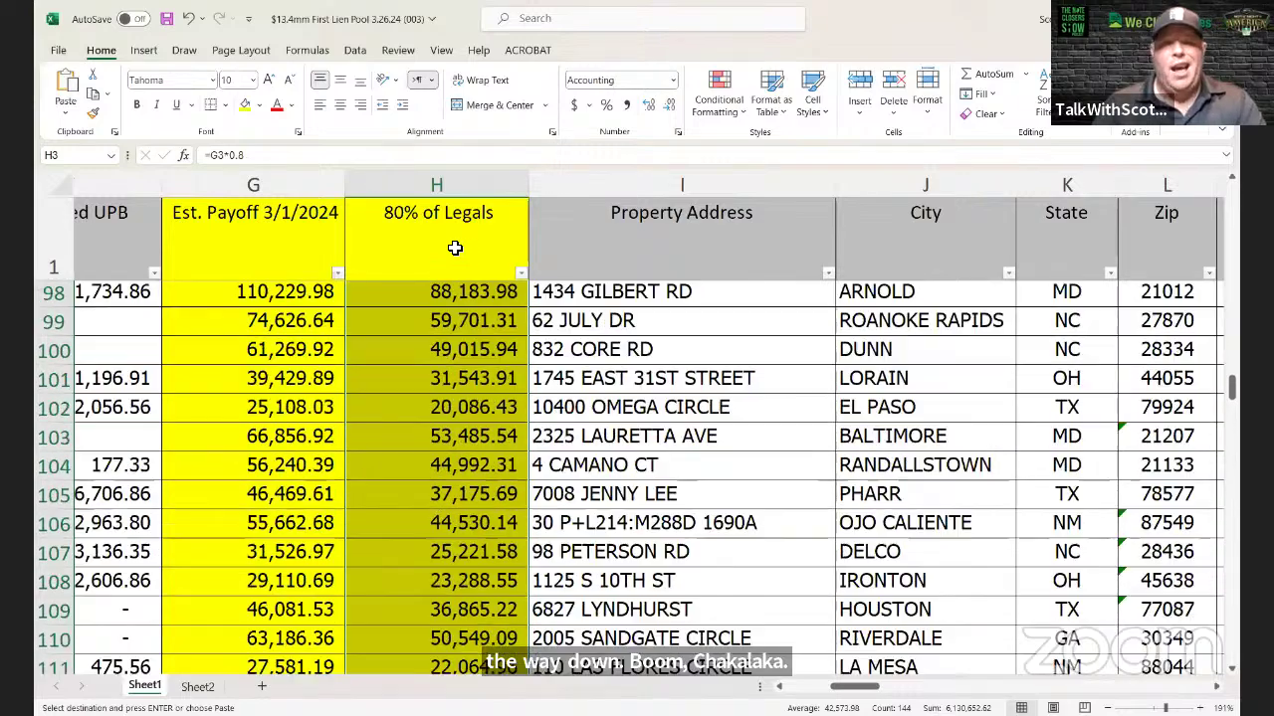
{"action": "scroll", "coordinate": [431, 260], "scroll_direction": "up", "scroll_amount": 13}
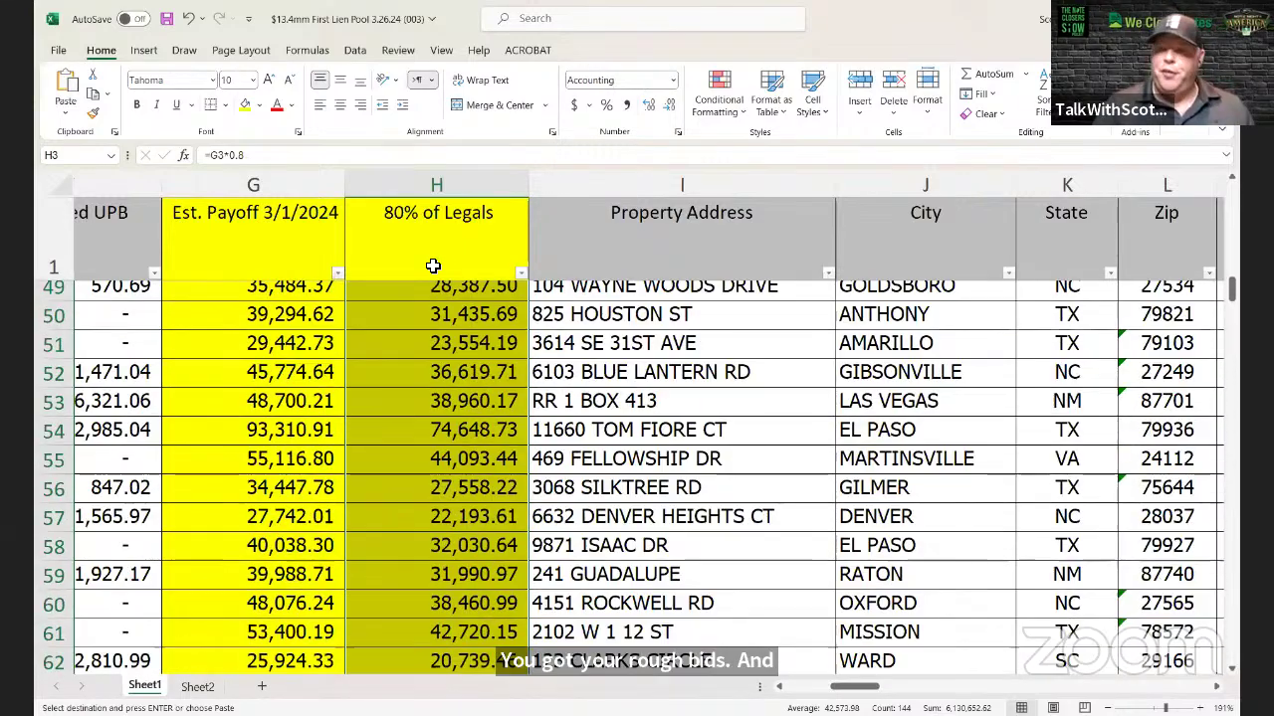
{"action": "scroll", "coordinate": [433, 266], "scroll_direction": "up", "scroll_amount": 10}
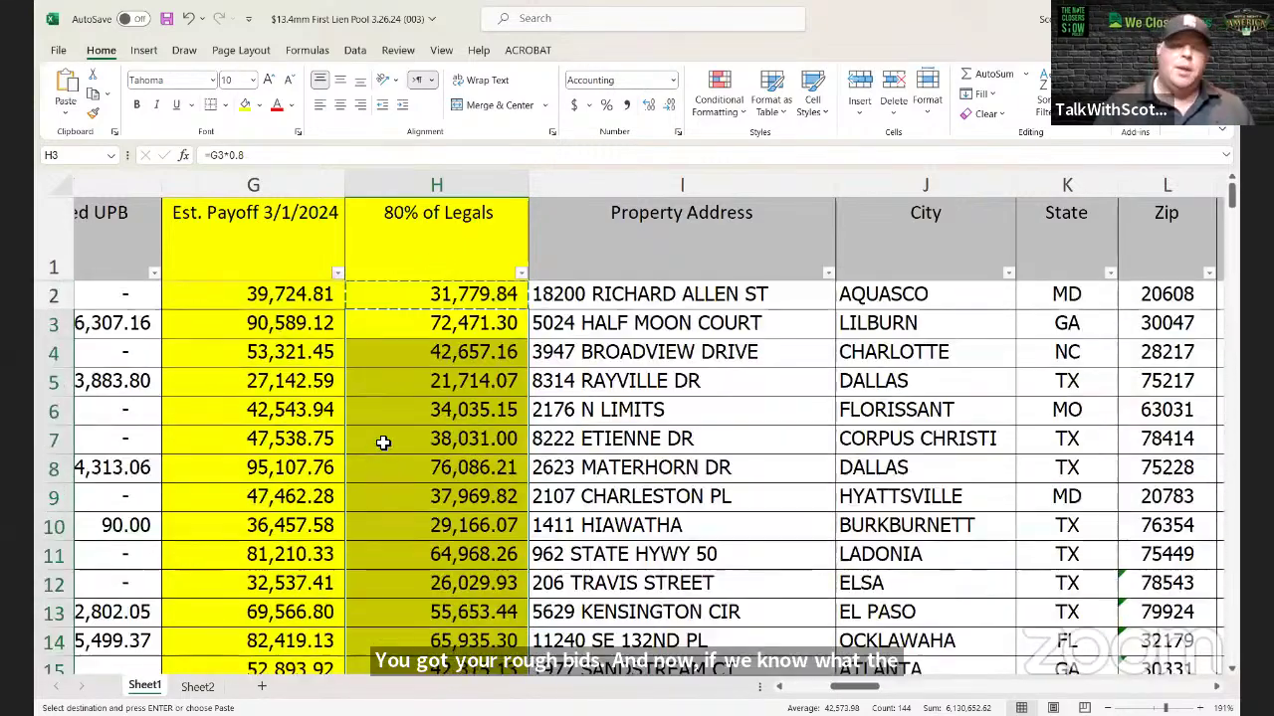
{"action": "left_click", "coordinate": [400, 302]}
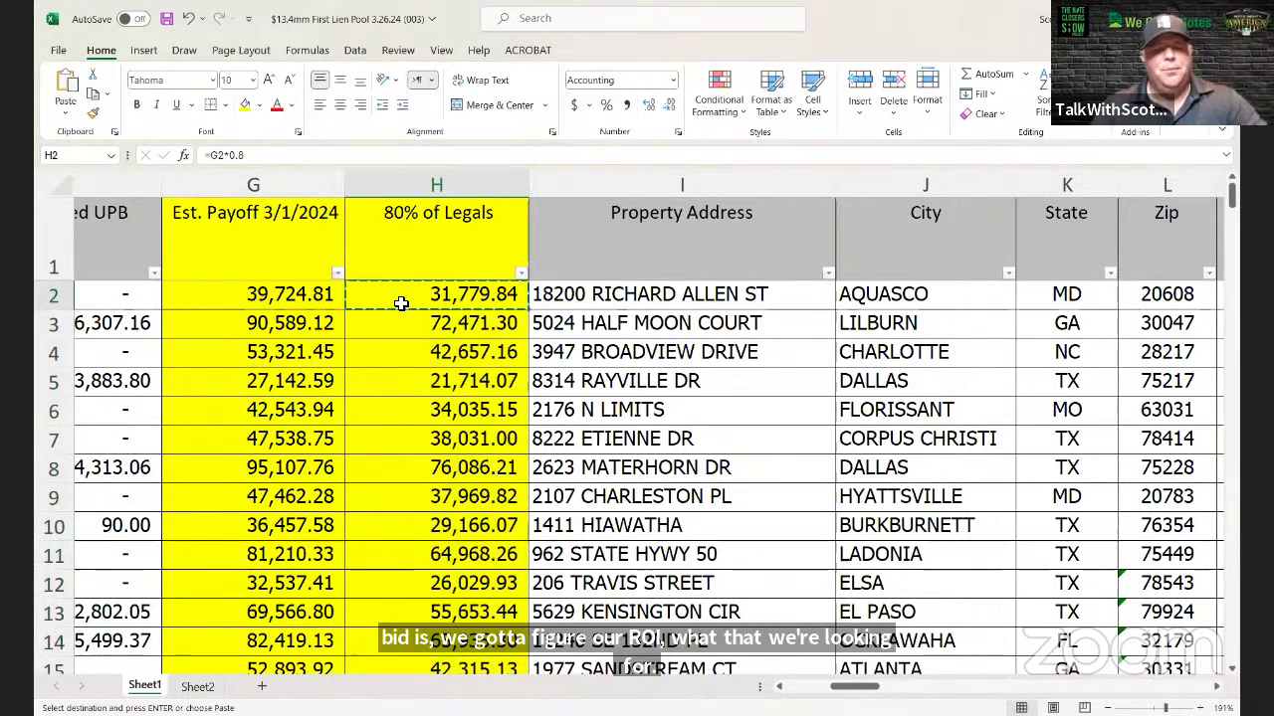
{"action": "key", "text": "Escape"}
{"action": "left_click", "coordinate": [447, 334]}
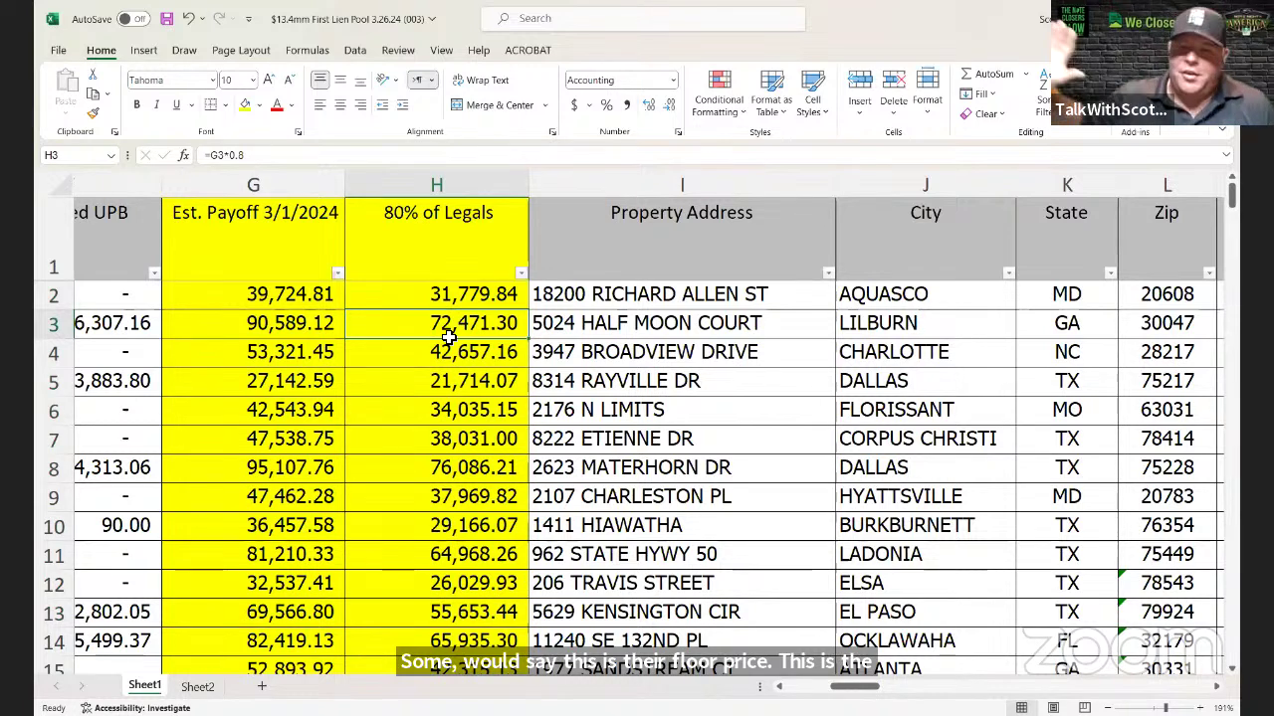
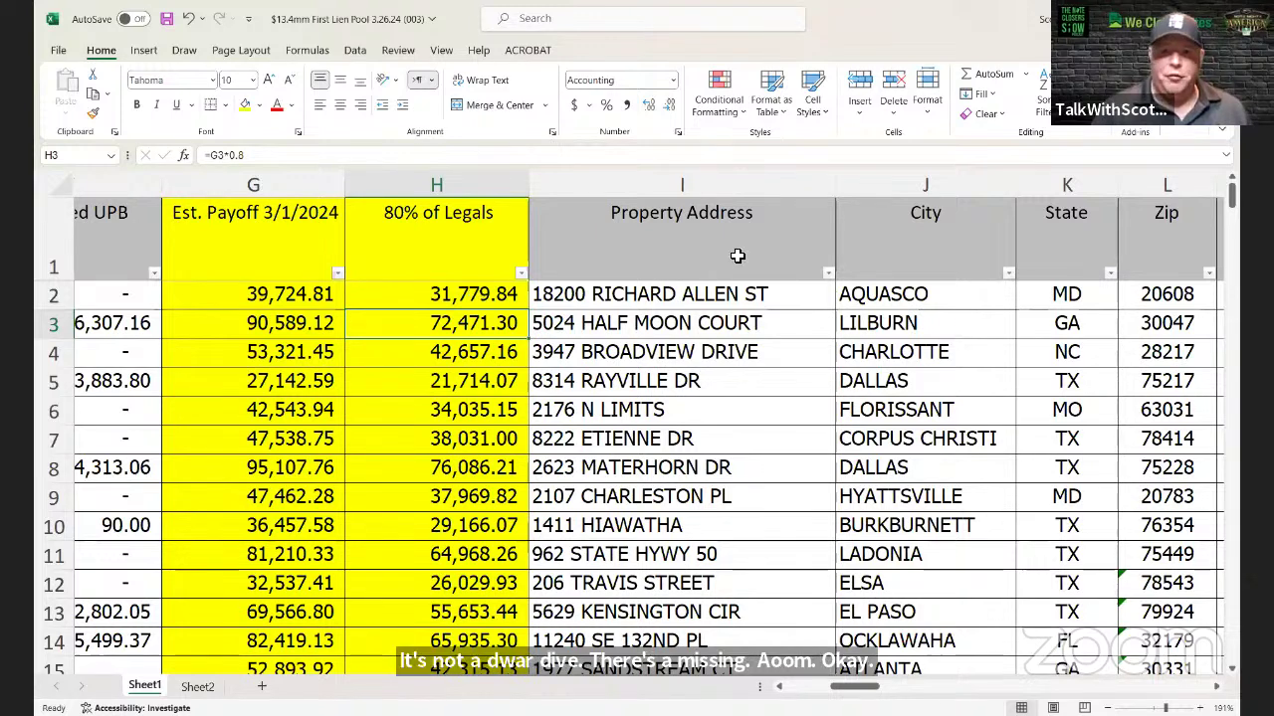
Step: Insert another column before Property Address and head it "EST ROI"
{"action": "left_click", "coordinate": [597, 187]}
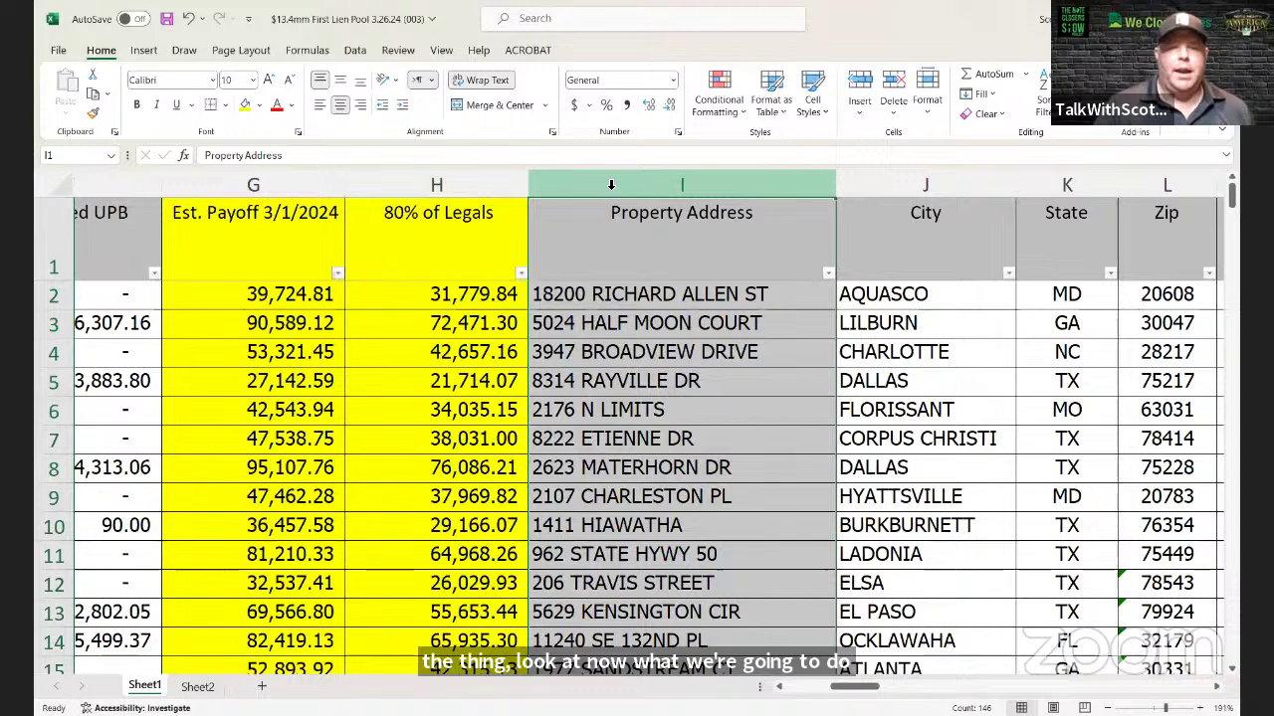
{"action": "right_click", "coordinate": [609, 186]}
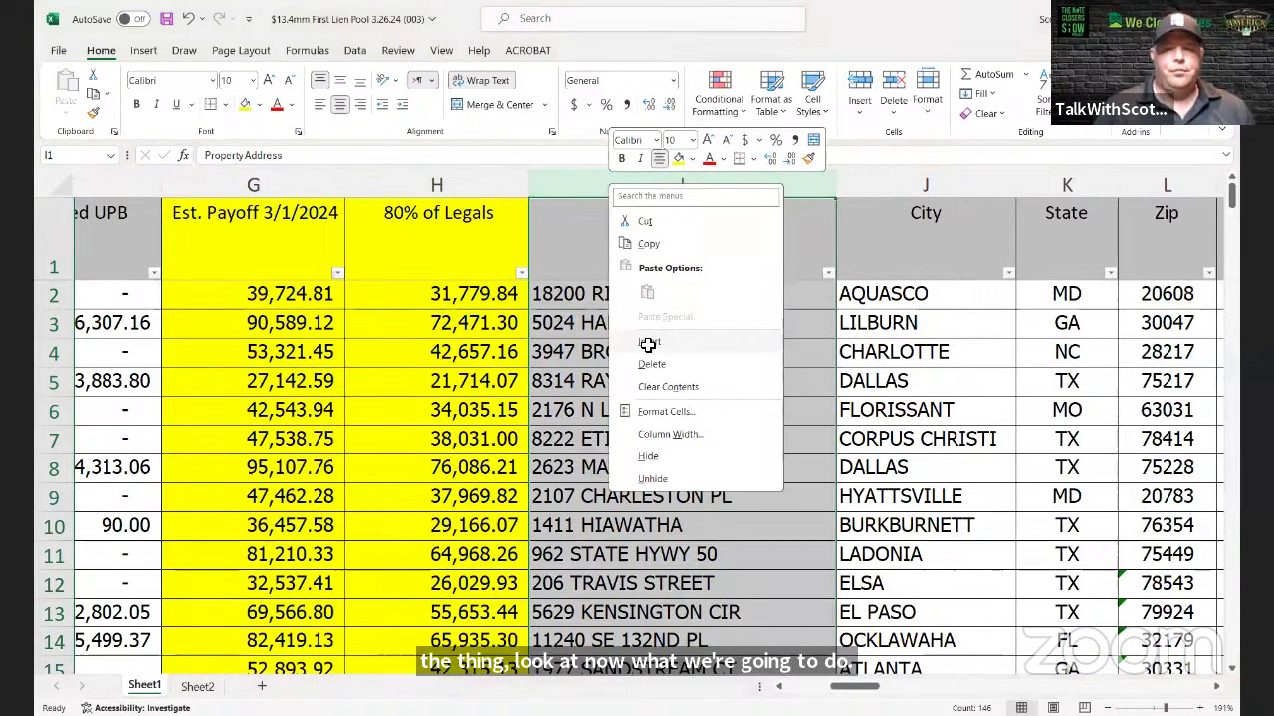
{"action": "type", "text": "i"}
{"action": "type", "text": "e"}
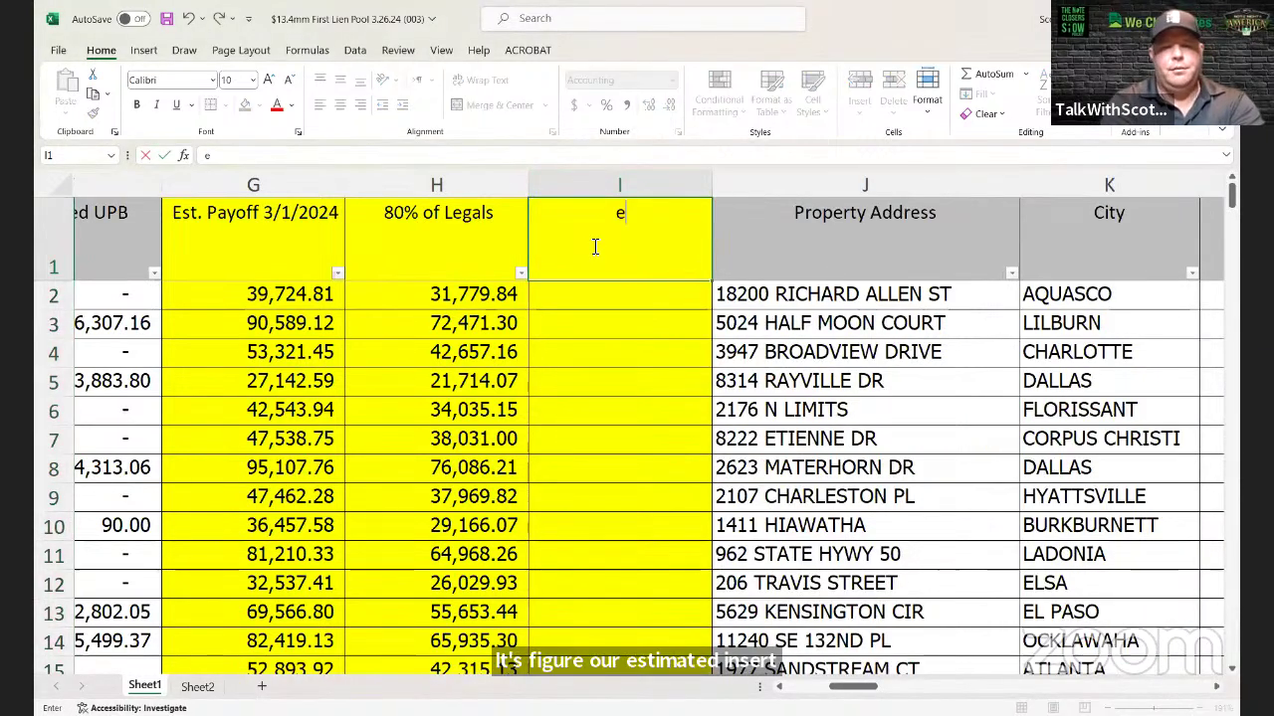
{"action": "key", "text": "BackSpace"}
{"action": "type", "text": "EST"}
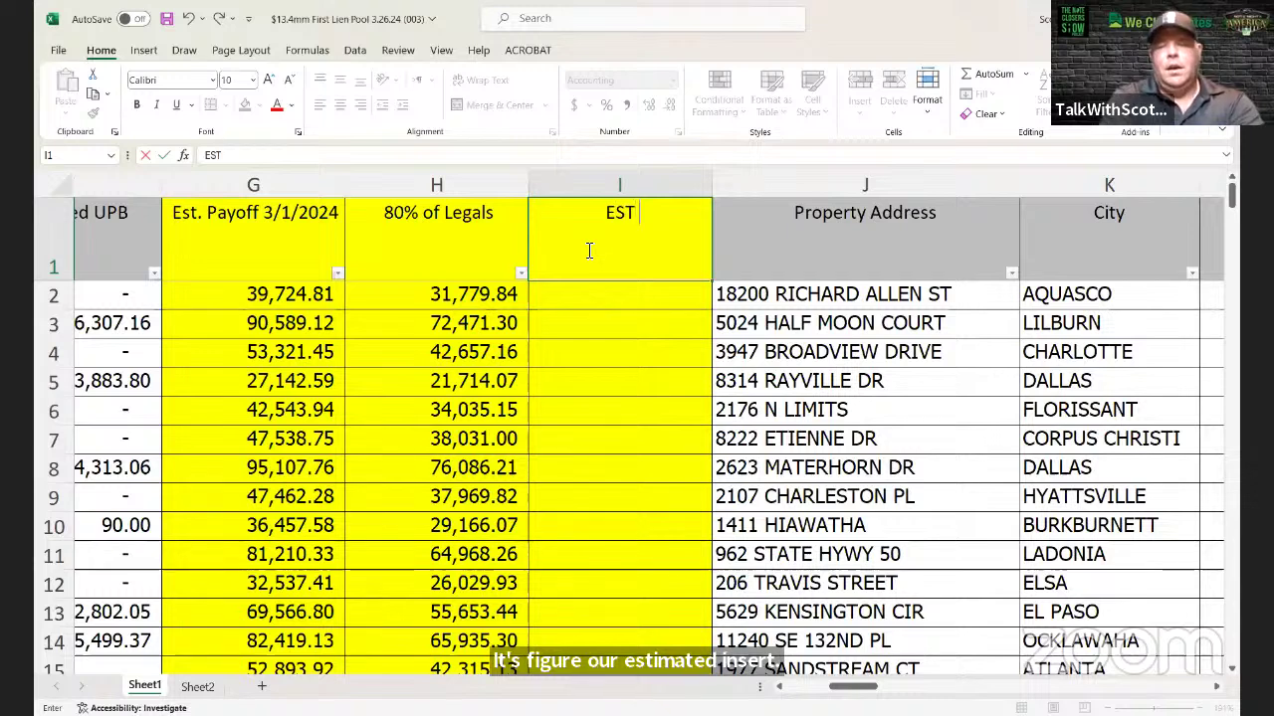
{"action": "type", "text": " ROI"}
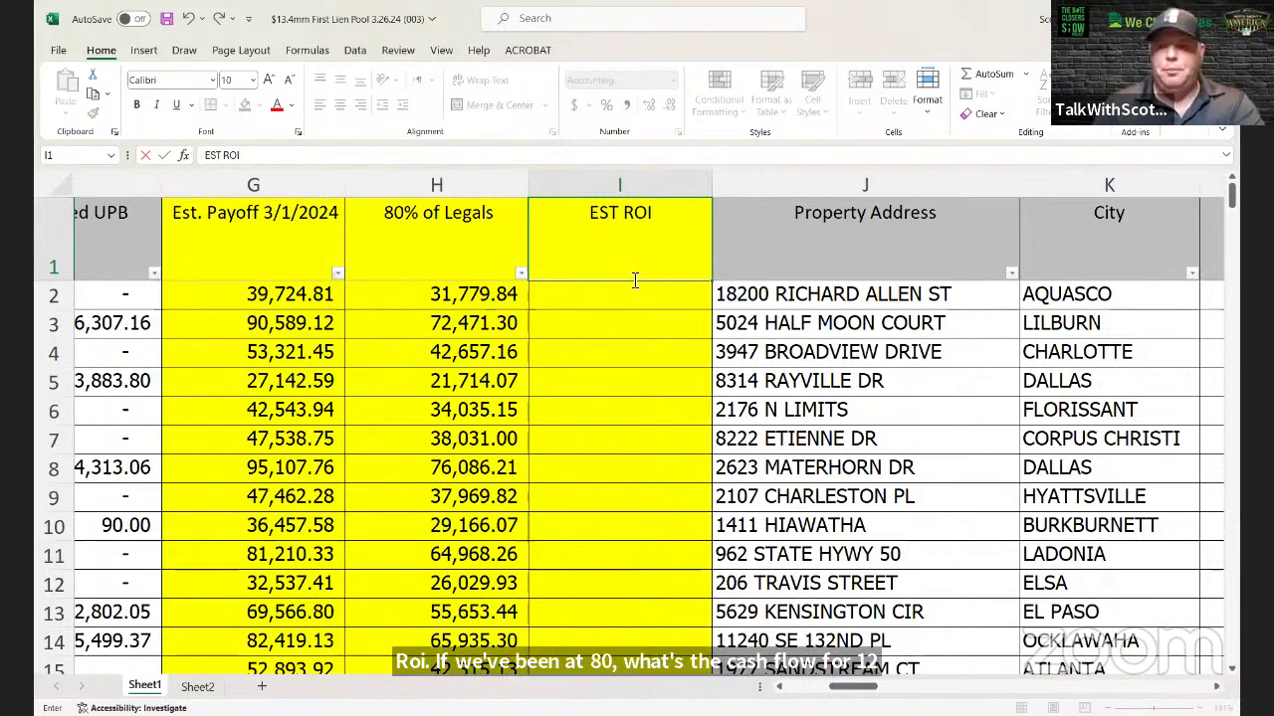
Step: Fill the entire EST ROI and 80% of Legals columns with light green
{"action": "left_click", "coordinate": [620, 185]}
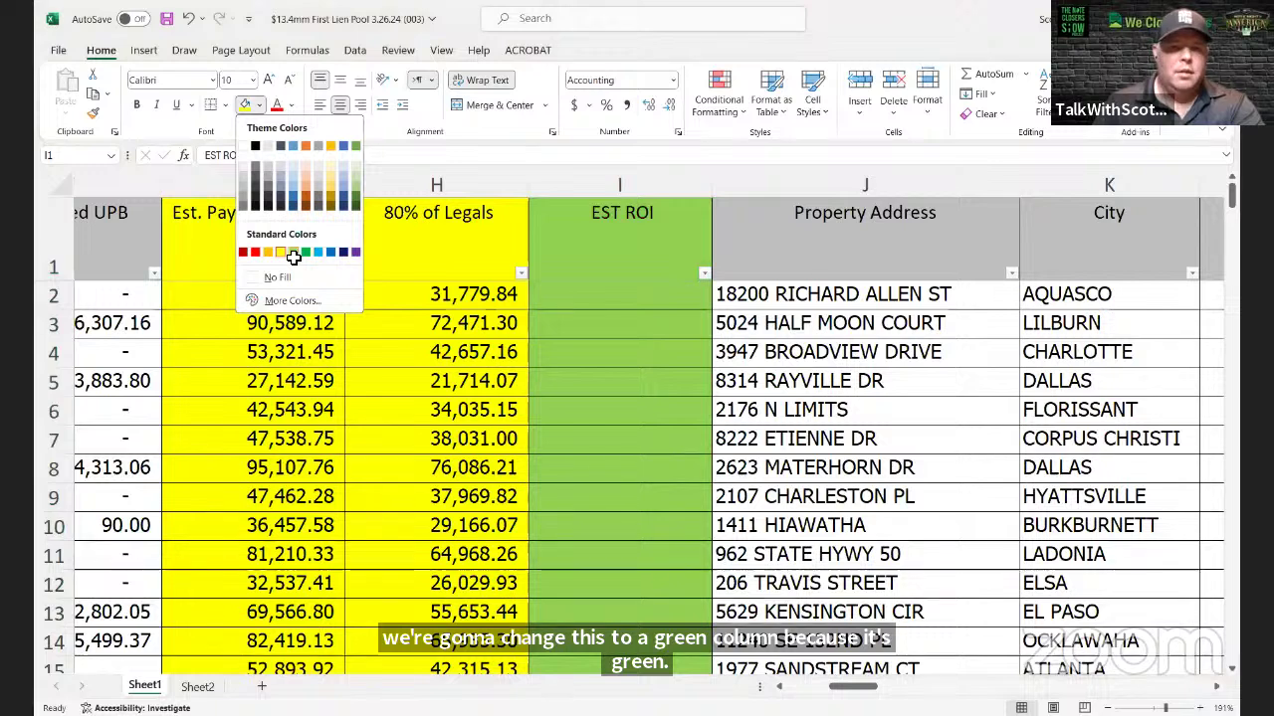
{"action": "left_click", "coordinate": [298, 255]}
{"action": "left_click", "coordinate": [435, 185]}
{"action": "left_click", "coordinate": [245, 107]}
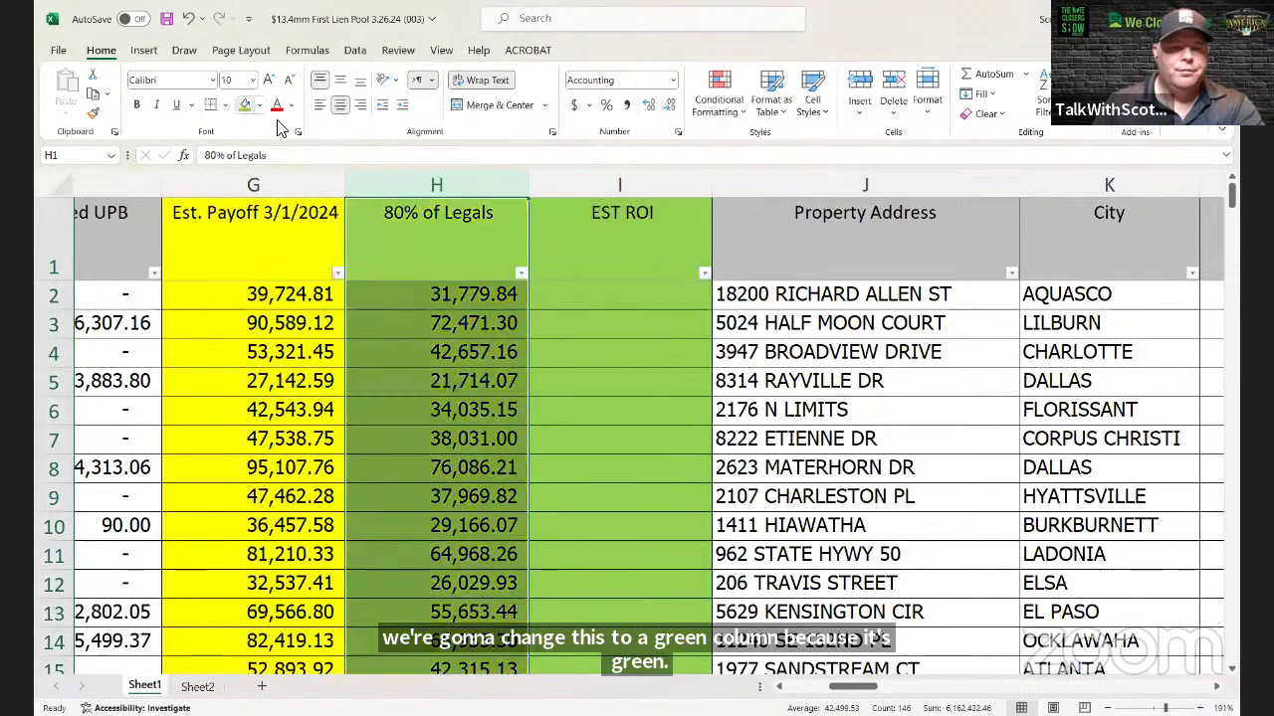
{"action": "left_click", "coordinate": [596, 295]}
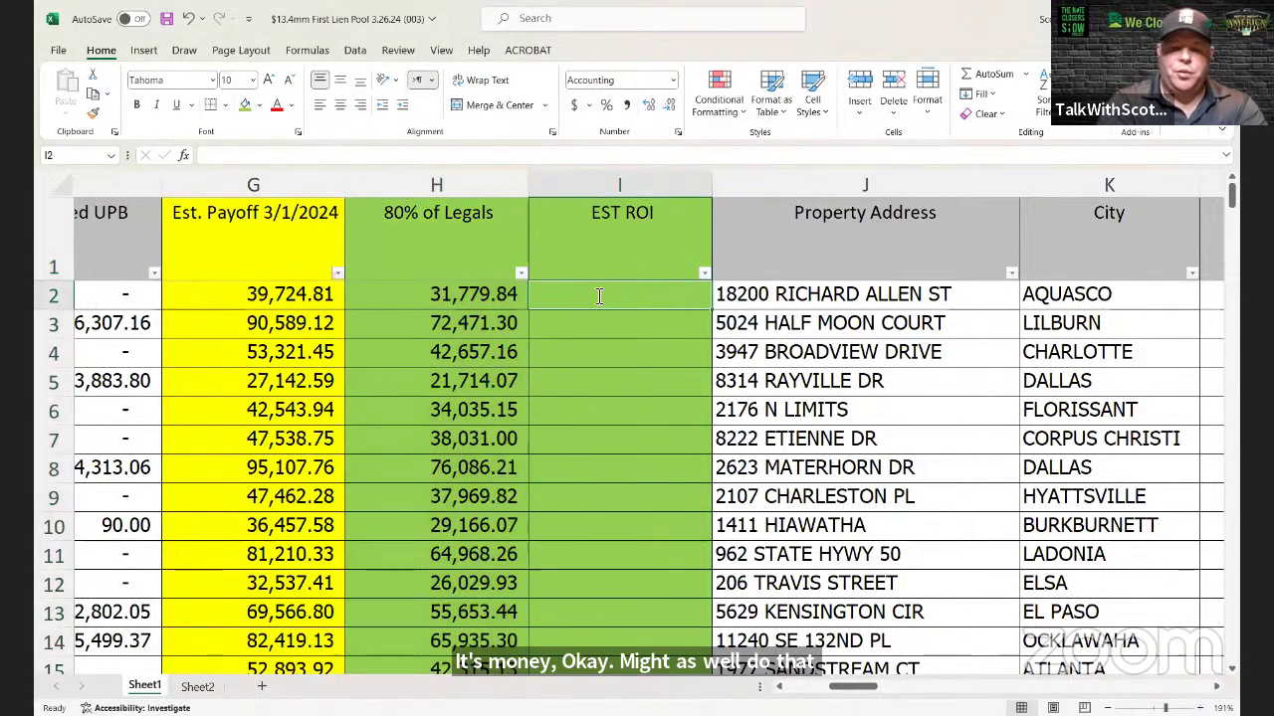
Step: Calculate the first loan's estimated ROI in I2 by dividing its 12 Month P&I by the 80% of Legals amount with =W2/H2
{"action": "type", "text": "="}
{"action": "key", "text": "Right"}
{"action": "key", "text": "Right"}
{"action": "key", "text": "Right"}
{"action": "key", "text": "Right"}
{"action": "key", "text": "Right"}
{"action": "key", "text": "Right"}
{"action": "key", "text": "Right"}
{"action": "key", "text": "Right"}
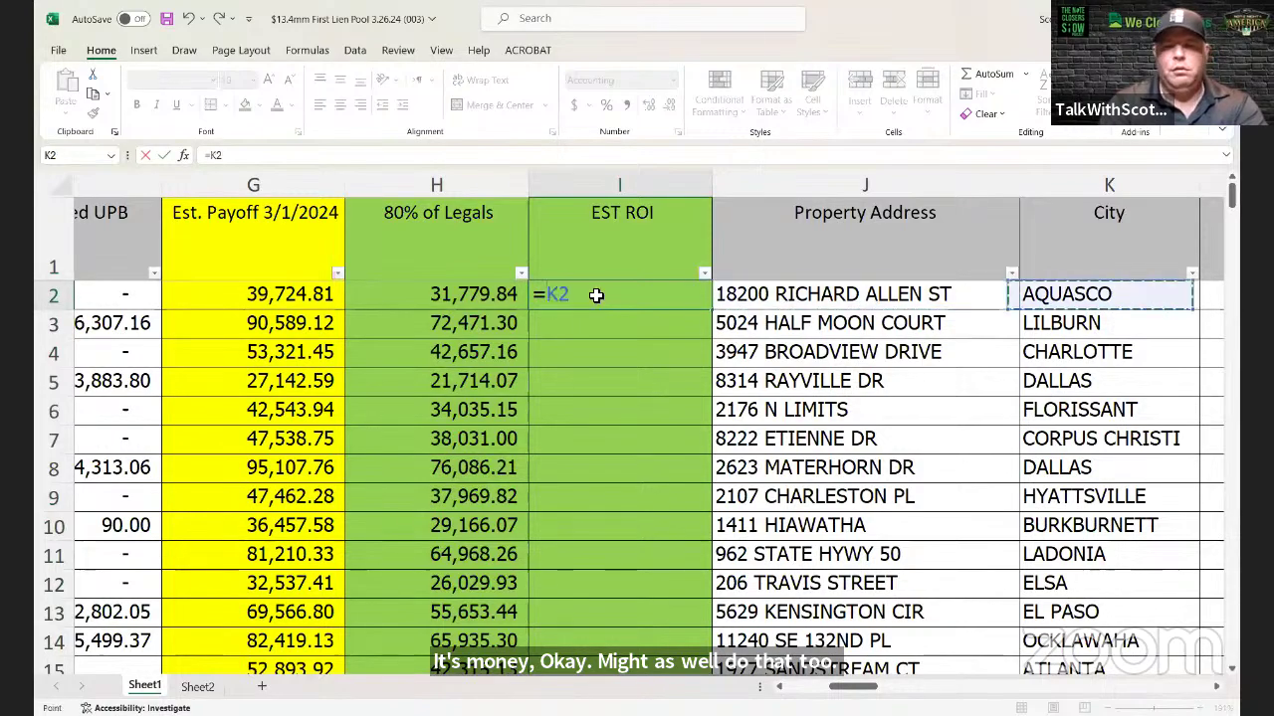
{"action": "key", "text": "Right"}
{"action": "key", "text": "Right"}
{"action": "key", "text": "Right"}
{"action": "key", "text": "Right"}
{"action": "key", "text": "Right"}
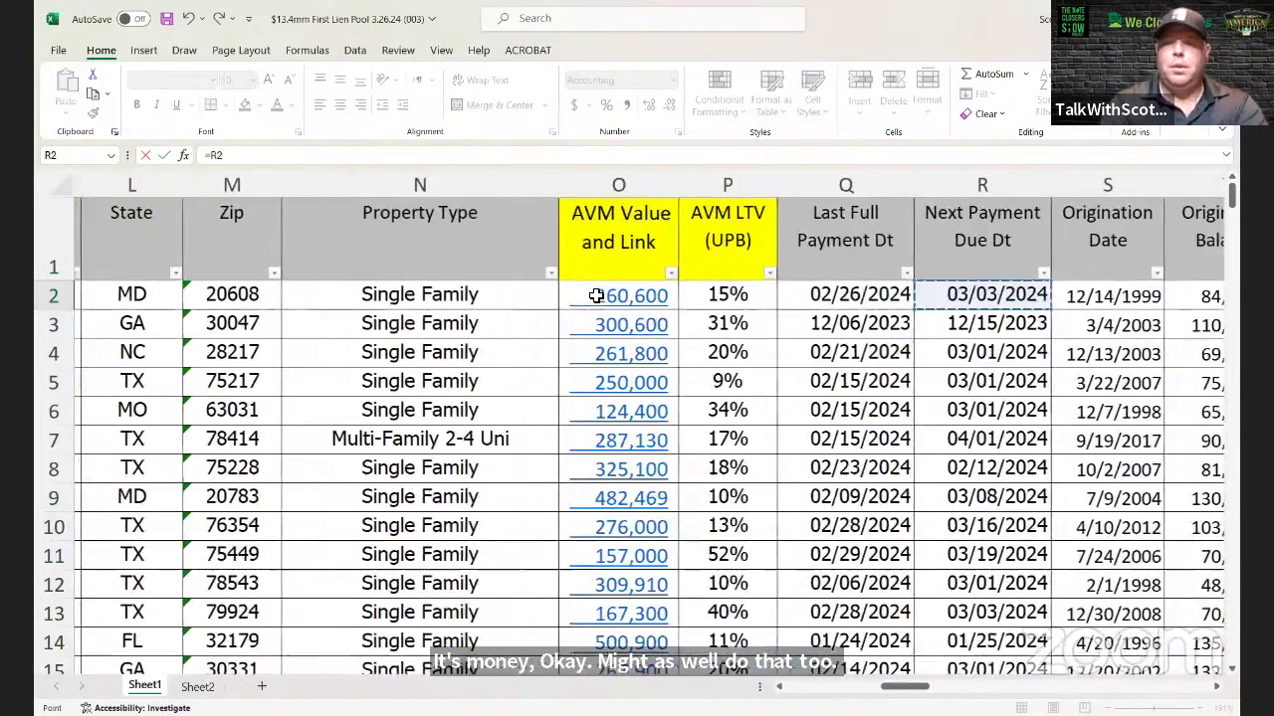
{"action": "key", "text": "Right"}
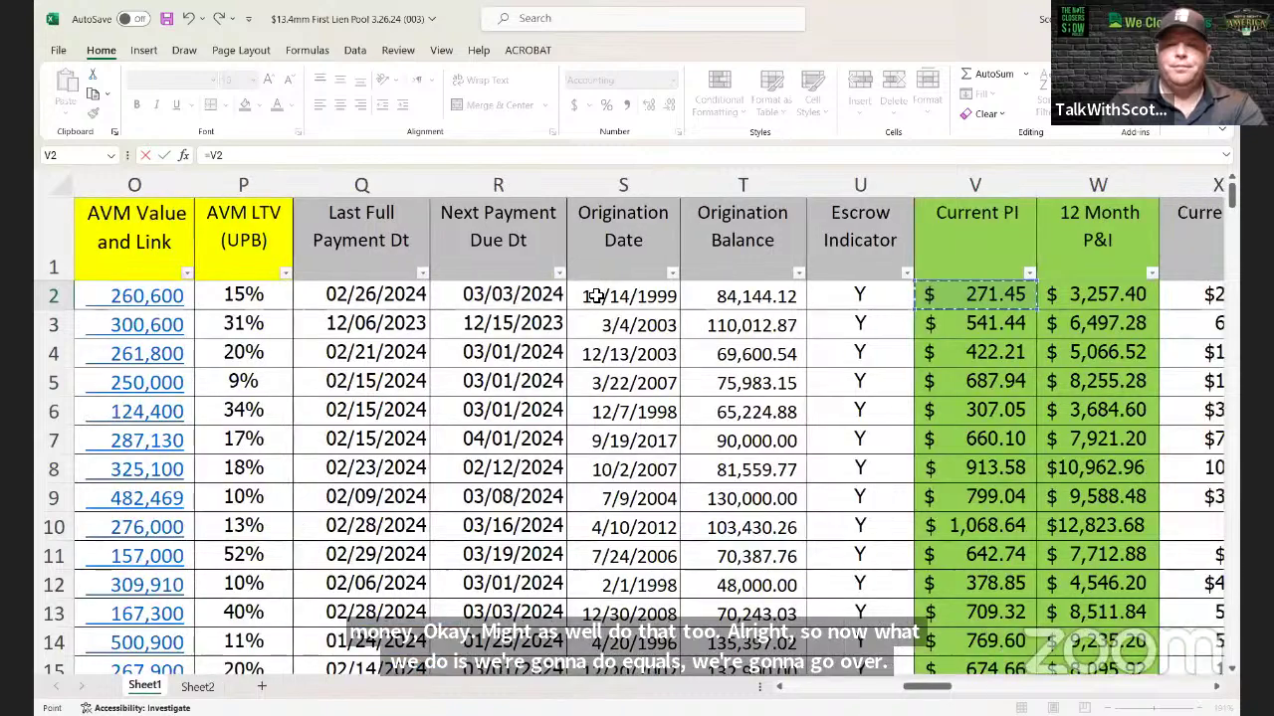
{"action": "type", "text": "/"}
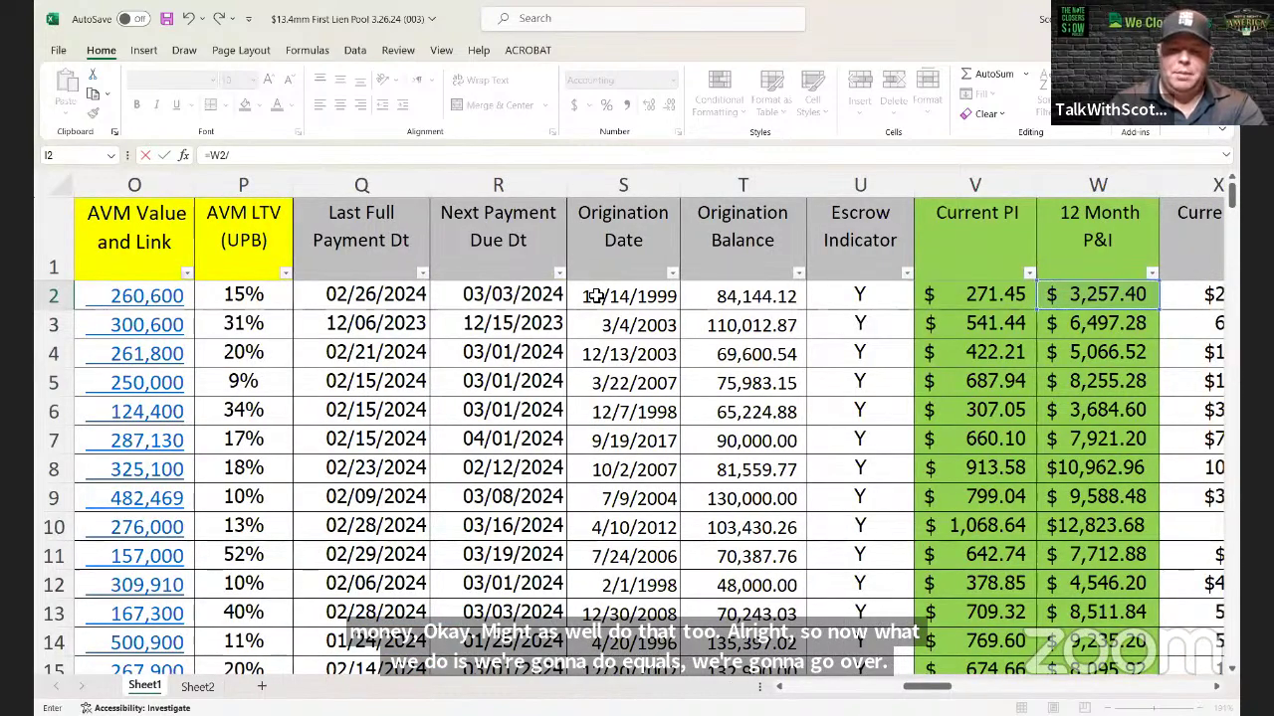
{"action": "key", "text": "Left"}
{"action": "key", "text": "Left"}
{"action": "key", "text": "Left"}
{"action": "key", "text": "Right"}
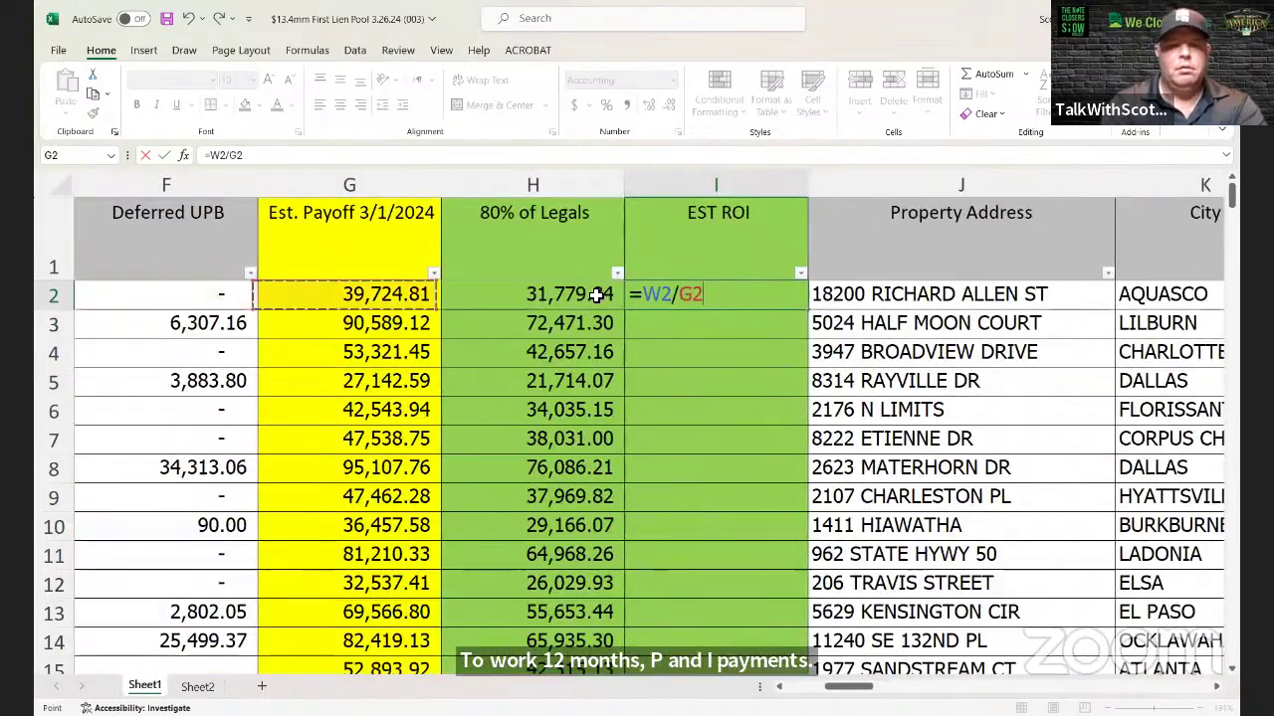
{"action": "key", "text": "Right"}
{"action": "key", "text": "shift+Return"}
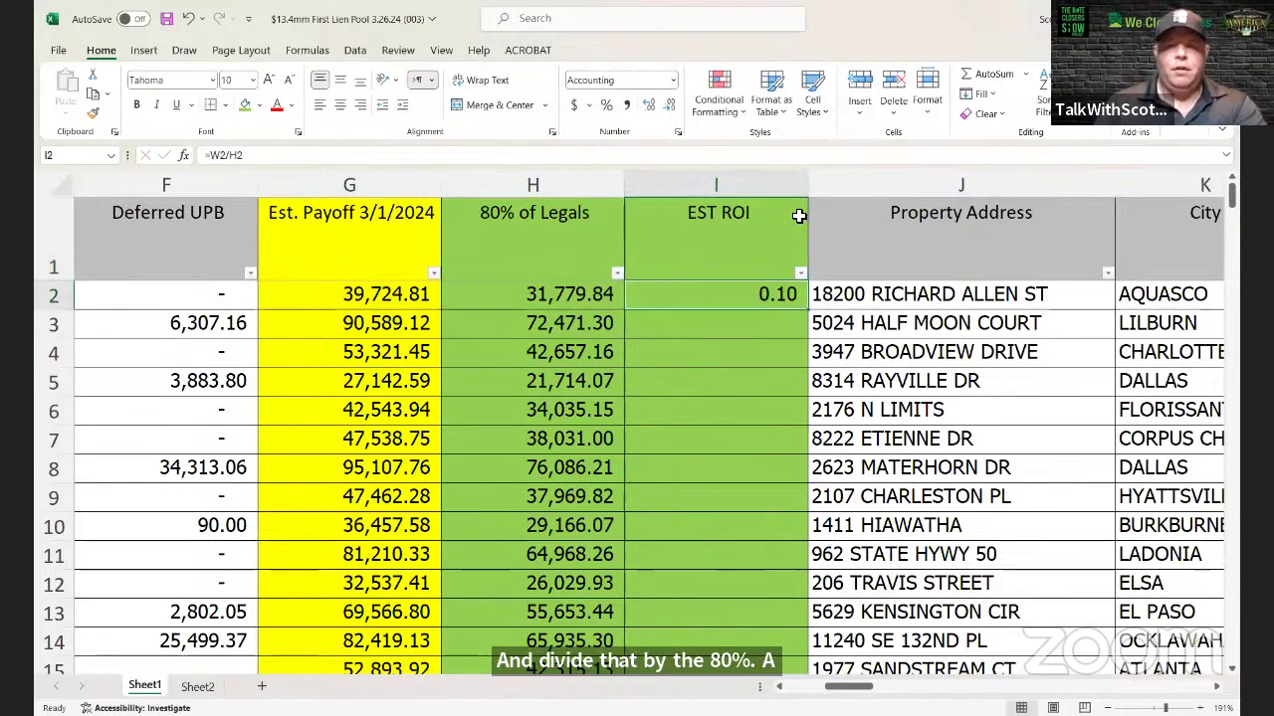
Step: Format the EST ROI column as percentages and show two decimal places in I2
{"action": "left_click", "coordinate": [722, 185]}
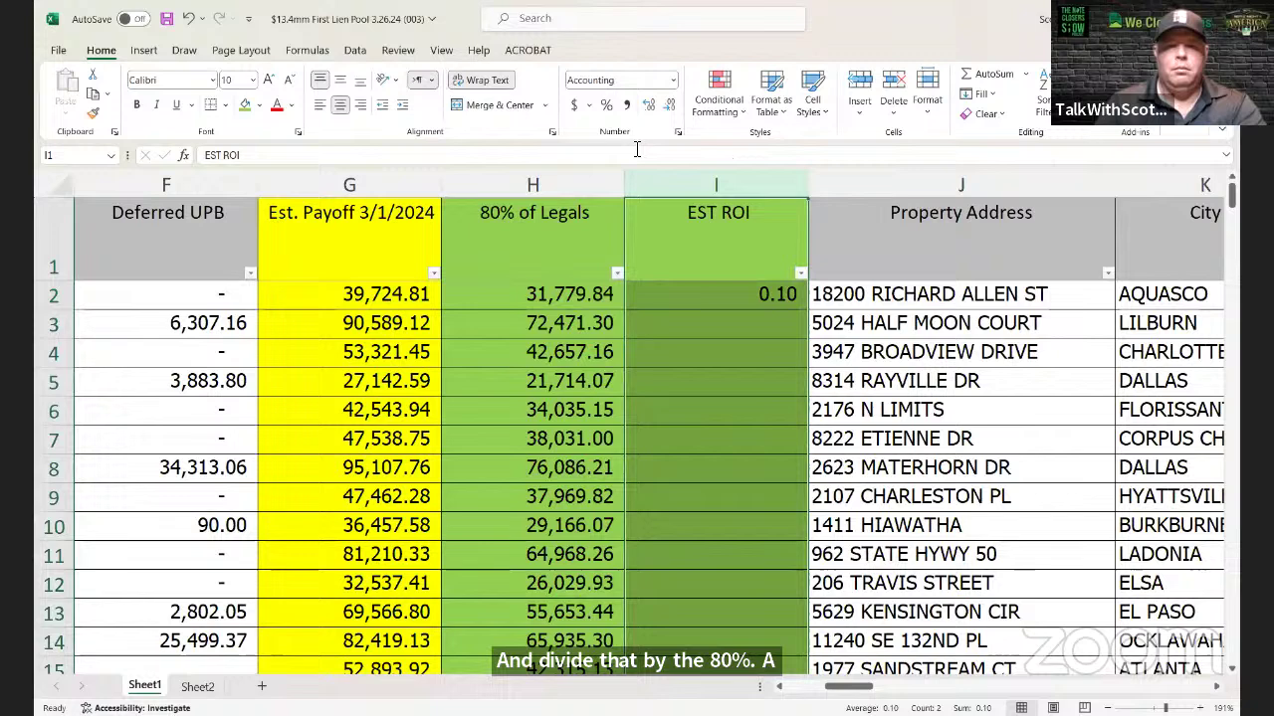
{"action": "left_click", "coordinate": [608, 106]}
{"action": "left_click", "coordinate": [754, 299]}
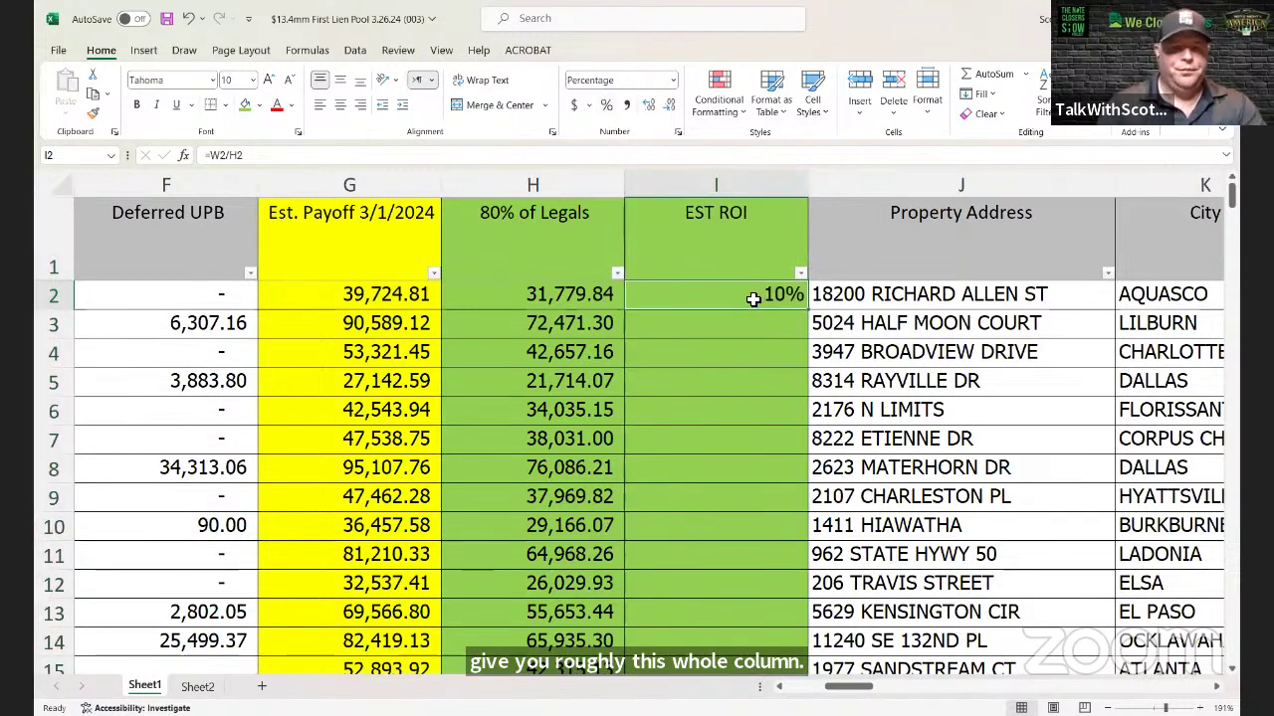
{"action": "left_click", "coordinate": [651, 109]}
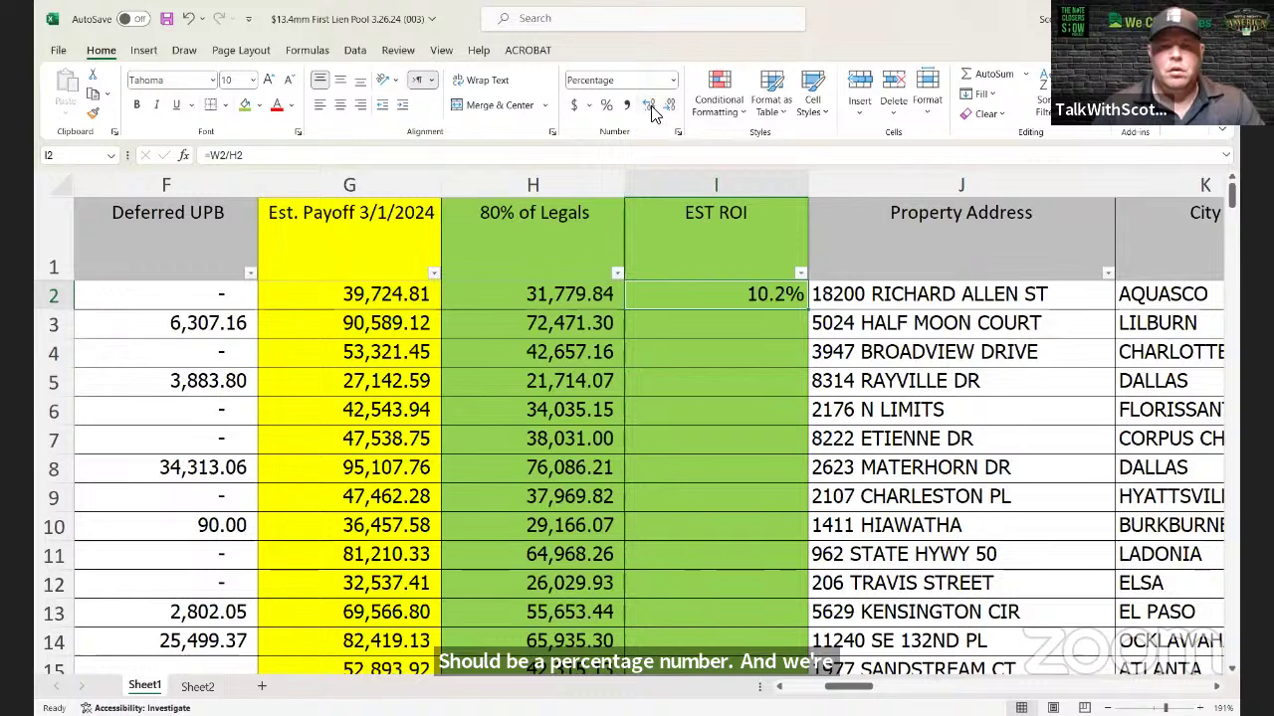
{"action": "left_click", "coordinate": [651, 110]}
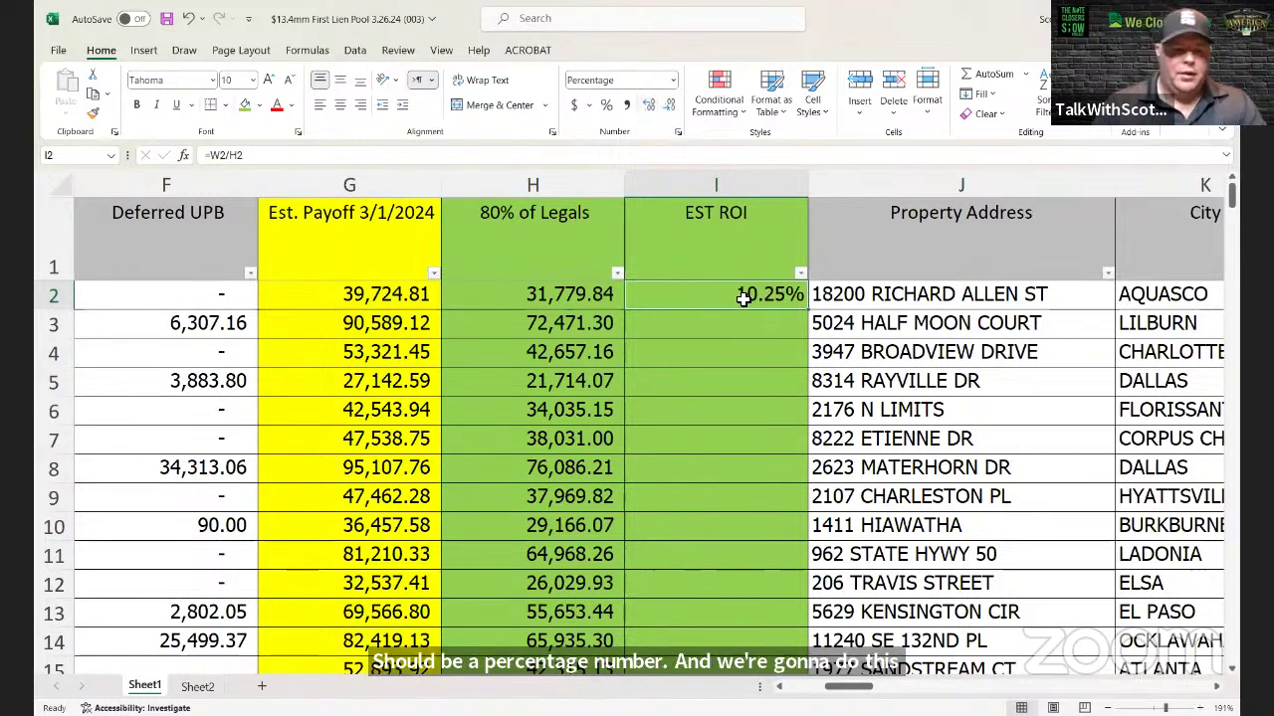
Step: Copy the I2 formula down the EST ROI column through the last loan in row 146
{"action": "key", "text": "ctrl+c"}
{"action": "key", "text": "Down"}
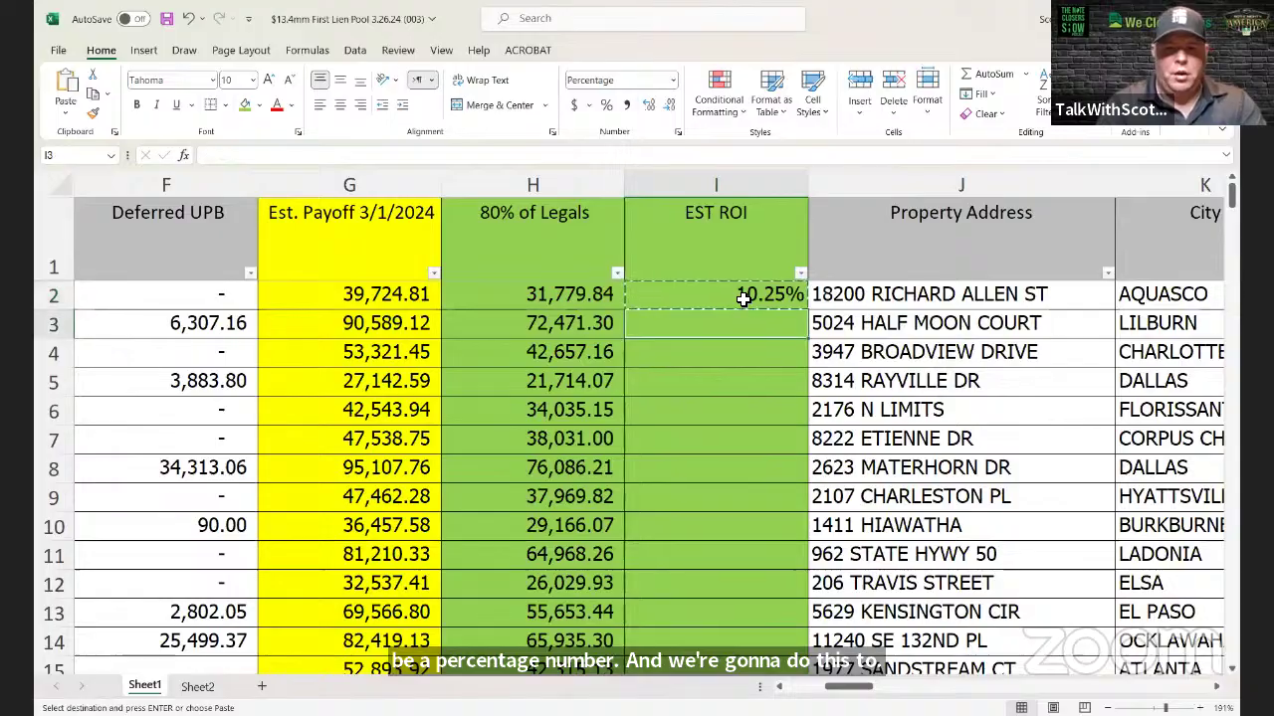
{"action": "key", "text": "shift+Down"}
{"action": "key", "text": "shift+Down"}
{"action": "key", "text": "shift+Down"}
{"action": "key", "text": "shift+Down"}
{"action": "key", "text": "shift+Down"}
{"action": "key", "text": "shift+Down"}
{"action": "key", "text": "shift+Down"}
{"action": "key", "text": "shift+Down"}
{"action": "key", "text": "shift+Down"}
{"action": "key", "text": "shift+Down"}
{"action": "key", "text": "shift+Down"}
{"action": "key", "text": "shift+Down"}
{"action": "key", "text": "shift+Down"}
{"action": "key", "text": "shift+Down"}
{"action": "key", "text": "shift+Down"}
{"action": "key", "text": "shift+Down"}
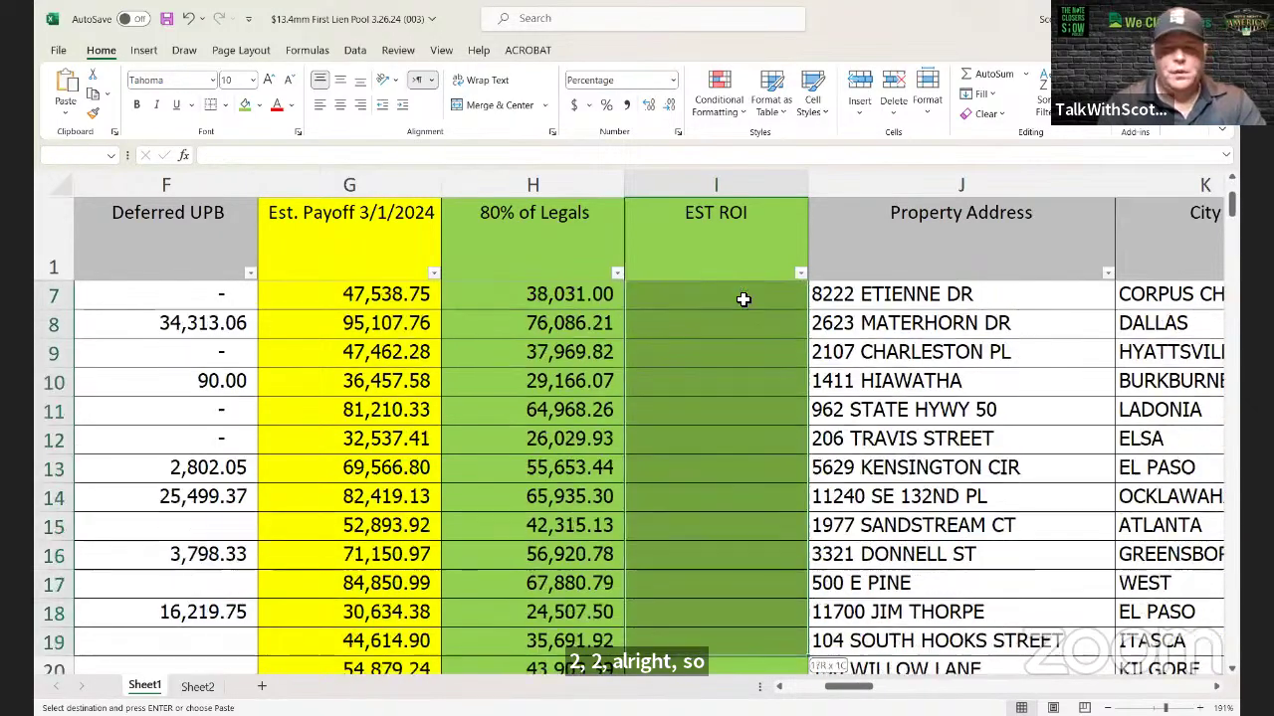
{"action": "key", "text": "shift+Down"}
{"action": "key", "text": "shift+Down"}
{"action": "key", "text": "shift+Down"}
{"action": "key", "text": "shift+Down"}
{"action": "key", "text": "shift+Down"}
{"action": "key", "text": "shift+Down"}
{"action": "key", "text": "shift+Down"}
{"action": "key", "text": "shift+Down"}
{"action": "key", "text": "shift+Down"}
{"action": "key", "text": "shift+Down"}
{"action": "key", "text": "shift+Down"}
{"action": "key", "text": "shift+Down"}
{"action": "key", "text": "shift+Down"}
{"action": "key", "text": "shift+Down"}
{"action": "key", "text": "shift+Down"}
{"action": "key", "text": "shift+Down"}
{"action": "key", "text": "shift+Down"}
{"action": "key", "text": "shift+Down"}
{"action": "key", "text": "shift+Down"}
{"action": "key", "text": "shift+Down"}
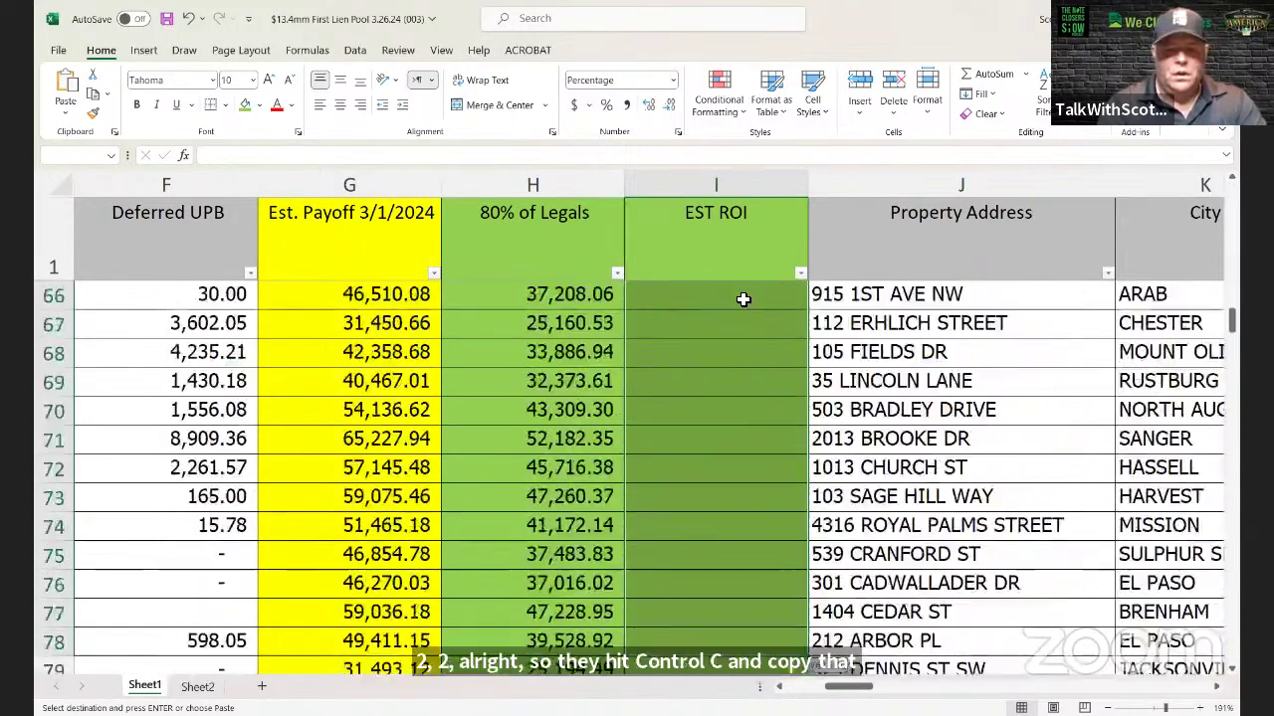
{"action": "key", "text": "shift+Down"}
{"action": "key", "text": "shift+Down"}
{"action": "key", "text": "shift+Down"}
{"action": "key", "text": "shift+Down"}
{"action": "key", "text": "shift+Down"}
{"action": "key", "text": "shift+Down"}
{"action": "key", "text": "shift+Down"}
{"action": "key", "text": "shift+Down"}
{"action": "key", "text": "shift+Down"}
{"action": "key", "text": "shift+Down"}
{"action": "key", "text": "shift+Down"}
{"action": "key", "text": "shift+Down"}
{"action": "key", "text": "shift+Down"}
{"action": "key", "text": "shift+Down"}
{"action": "key", "text": "shift+Down"}
{"action": "key", "text": "shift+Down"}
{"action": "key", "text": "shift+Down"}
{"action": "key", "text": "shift+Down"}
{"action": "key", "text": "shift+Down"}
{"action": "key", "text": "shift+Down"}
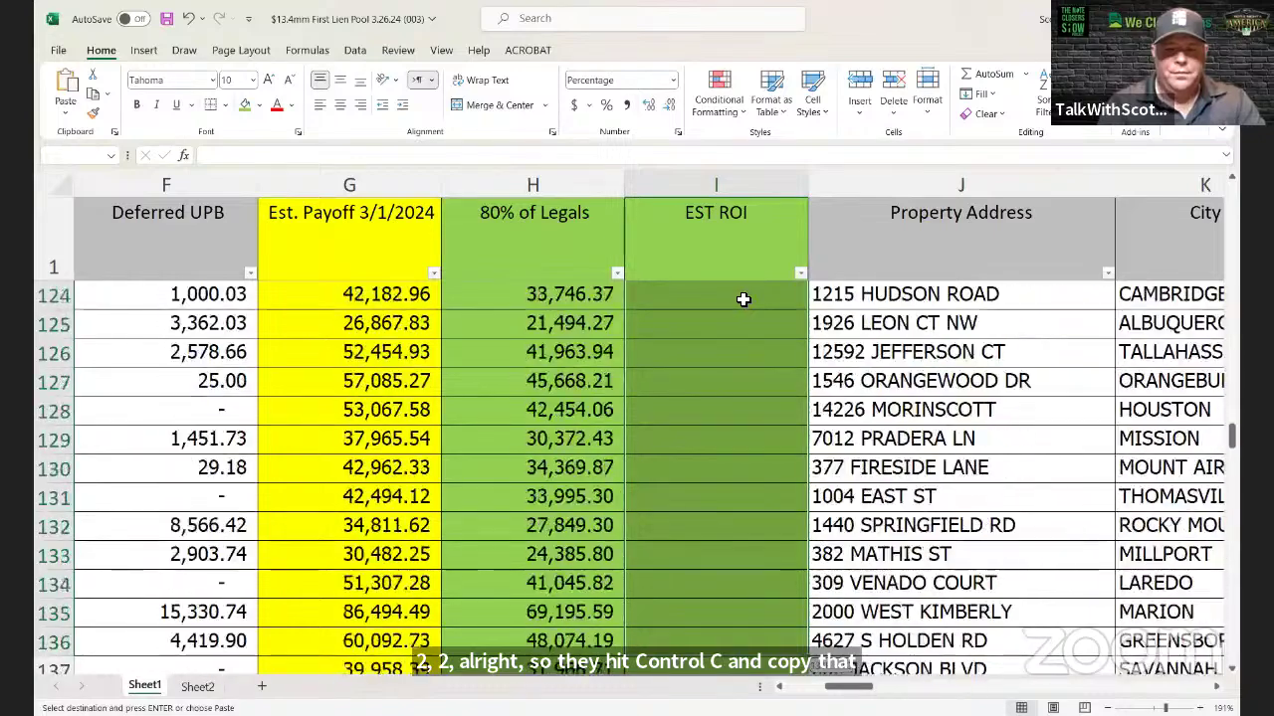
{"action": "key", "text": "shift+Down"}
{"action": "key", "text": "shift+Down"}
{"action": "key", "text": "shift+Down"}
{"action": "key", "text": "shift+Down"}
{"action": "key", "text": "shift+Down"}
{"action": "key", "text": "shift+Down"}
{"action": "key", "text": "shift+Down"}
{"action": "key", "text": "shift+Down"}
{"action": "key", "text": "shift+Down"}
{"action": "key", "text": "shift+Down"}
{"action": "key", "text": "shift+Down"}
{"action": "key", "text": "shift+Down"}
{"action": "key", "text": "shift+Down"}
{"action": "key", "text": "shift+Down"}
{"action": "key", "text": "shift+Down"}
{"action": "key", "text": "shift+Down"}
{"action": "key", "text": "shift+Down"}
{"action": "key", "text": "shift+Down"}
{"action": "key", "text": "shift+Down"}
{"action": "key", "text": "shift+Down"}
{"action": "key", "text": "shift+Down"}
{"action": "key", "text": "shift+Down"}
{"action": "key", "text": "shift+Down"}
{"action": "key", "text": "shift+Down"}
{"action": "key", "text": "shift+Down"}
{"action": "key", "text": "shift+Down"}
{"action": "key", "text": "shift+Down"}
{"action": "key", "text": "shift+Down"}
{"action": "key", "text": "shift+Down"}
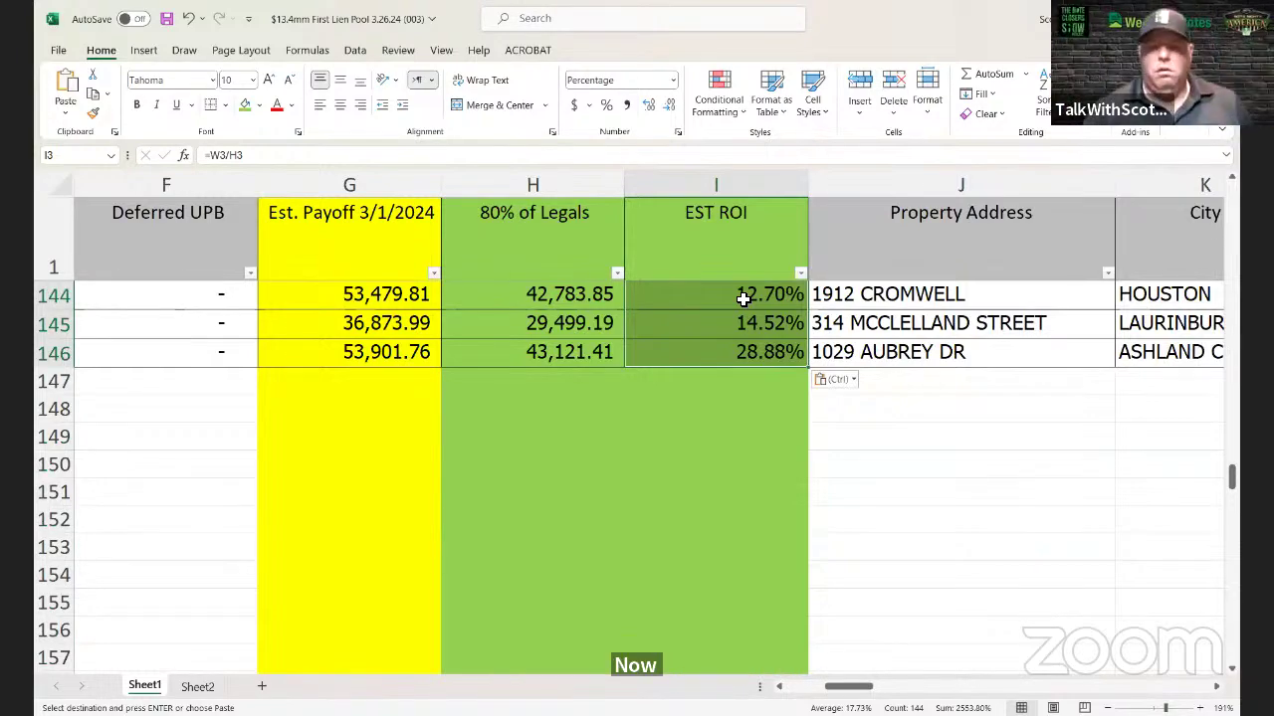
Step: Sort the entire loan sheet by Maturity Date from newest to oldest with a custom sort
{"action": "scroll", "coordinate": [741, 482], "scroll_direction": "up", "scroll_amount": 13}
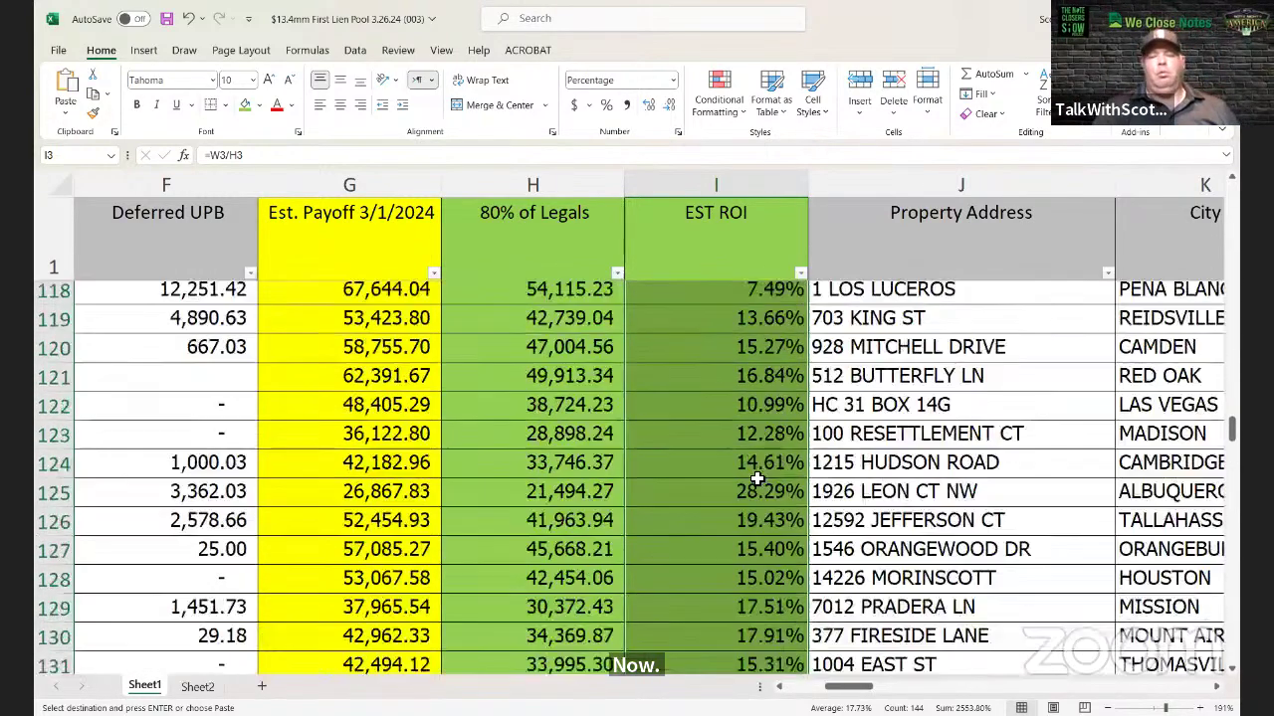
{"action": "scroll", "coordinate": [766, 466], "scroll_direction": "up", "scroll_amount": 20}
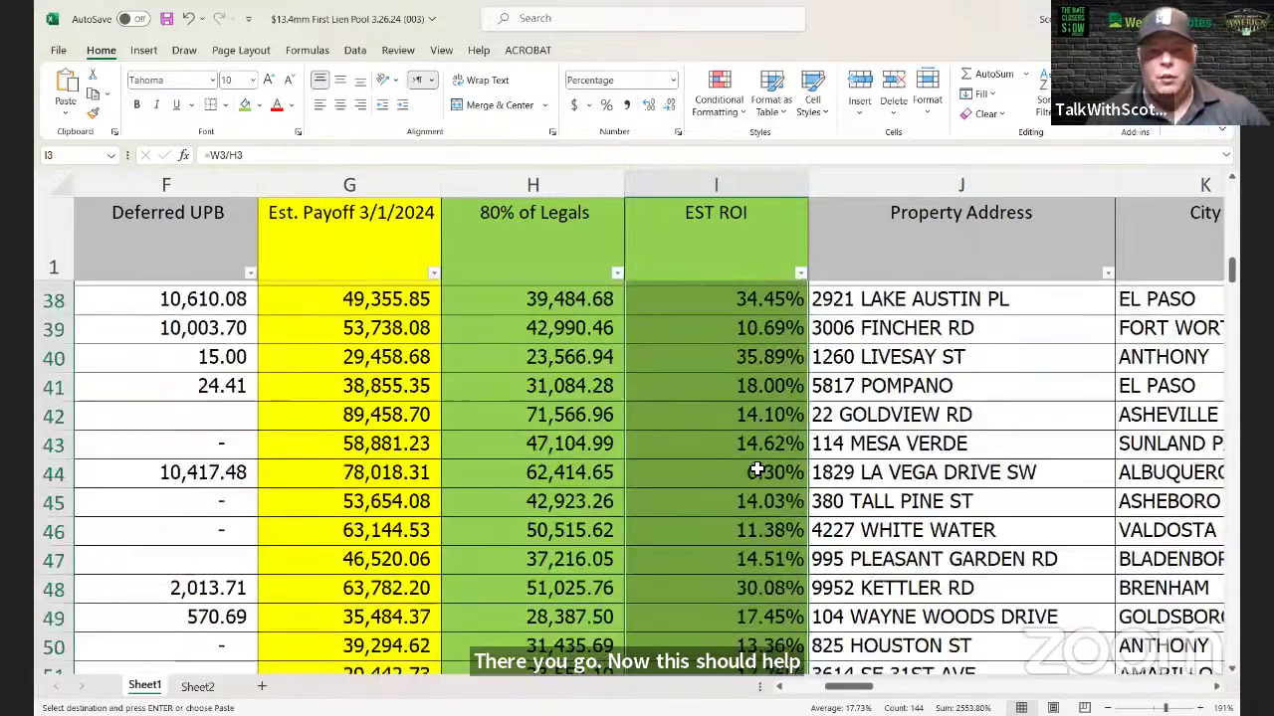
{"action": "scroll", "coordinate": [758, 467], "scroll_direction": "up", "scroll_amount": 7}
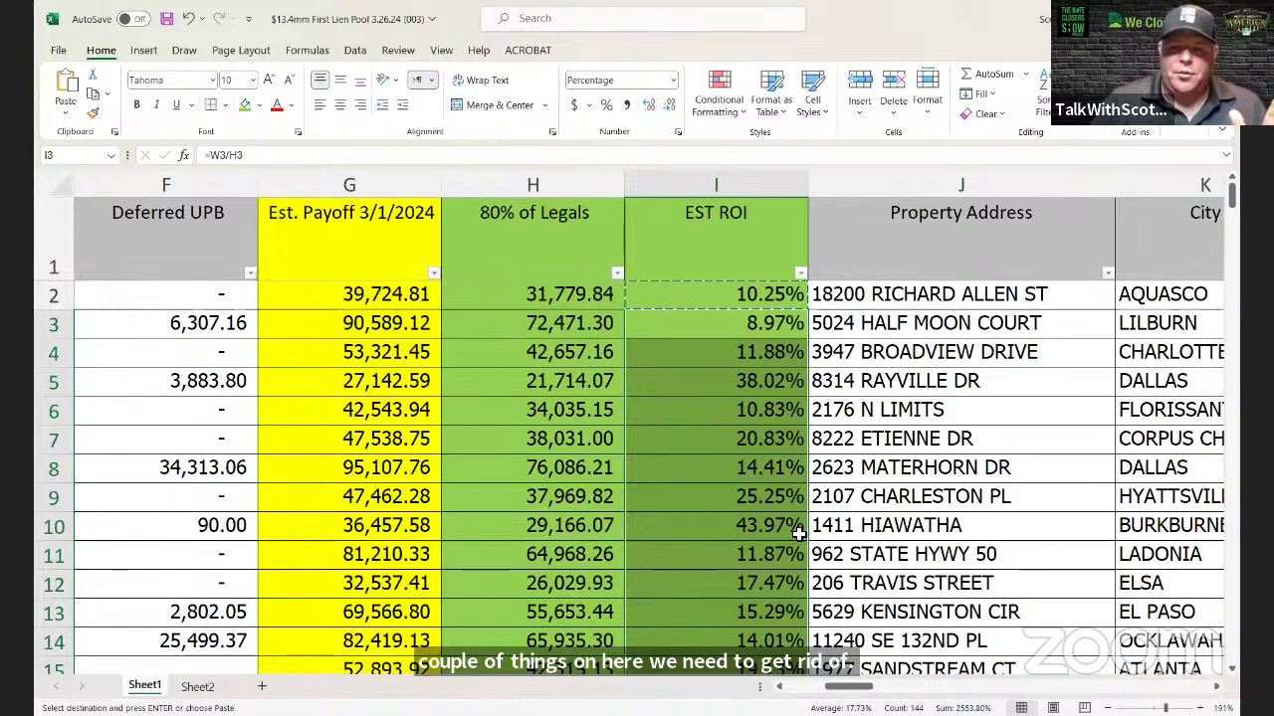
{"action": "scroll", "coordinate": [806, 689], "scroll_direction": "left", "scroll_amount": 5}
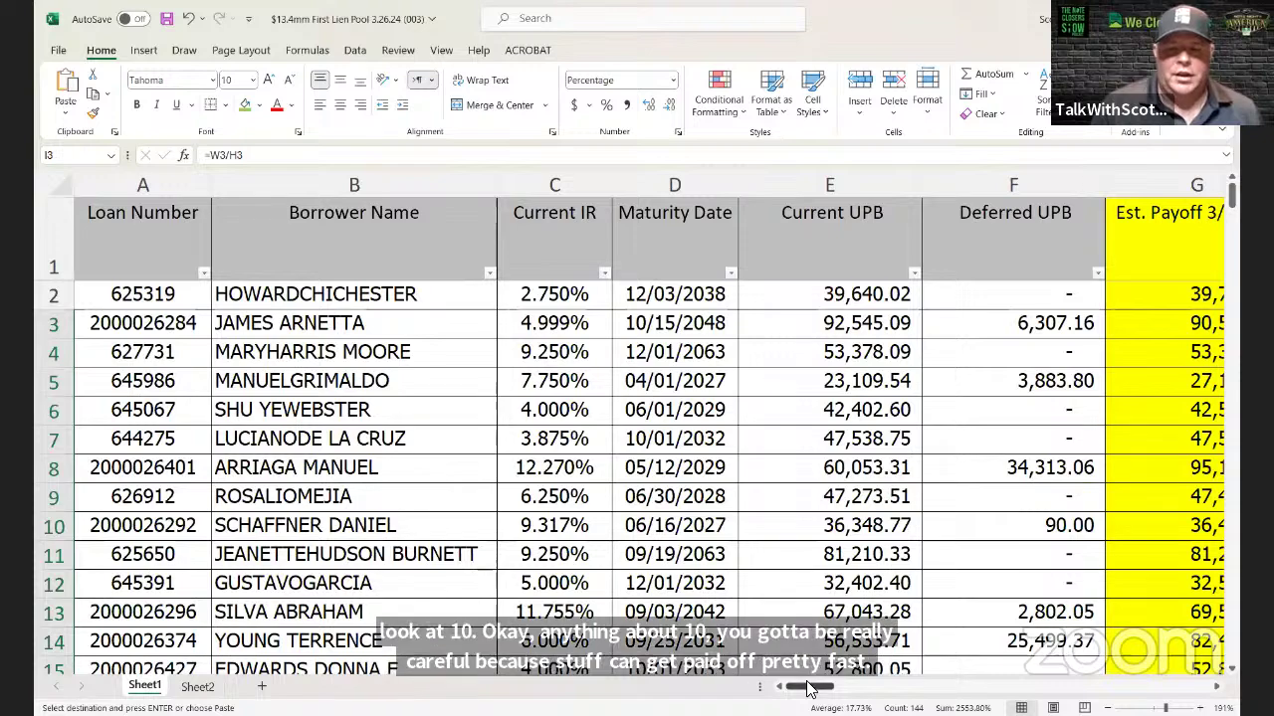
{"action": "scroll", "coordinate": [690, 445], "scroll_direction": "down", "scroll_amount": 3}
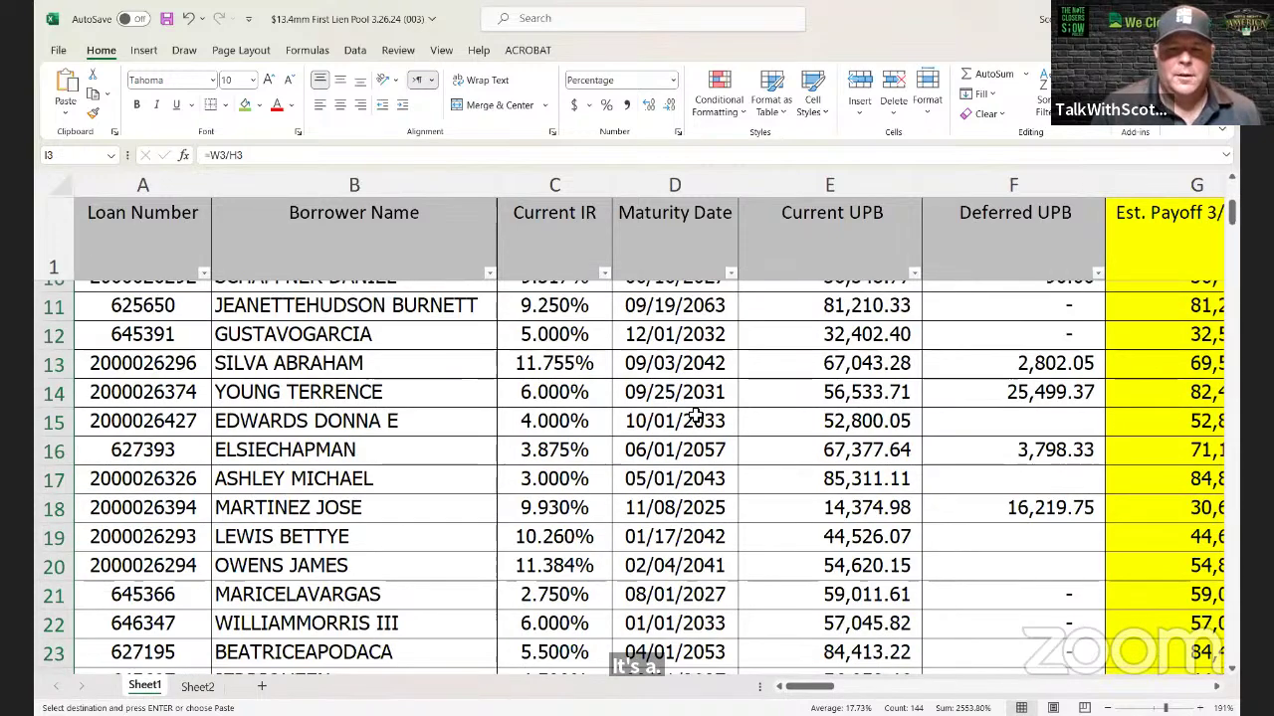
{"action": "scroll", "coordinate": [694, 416], "scroll_direction": "up", "scroll_amount": 3}
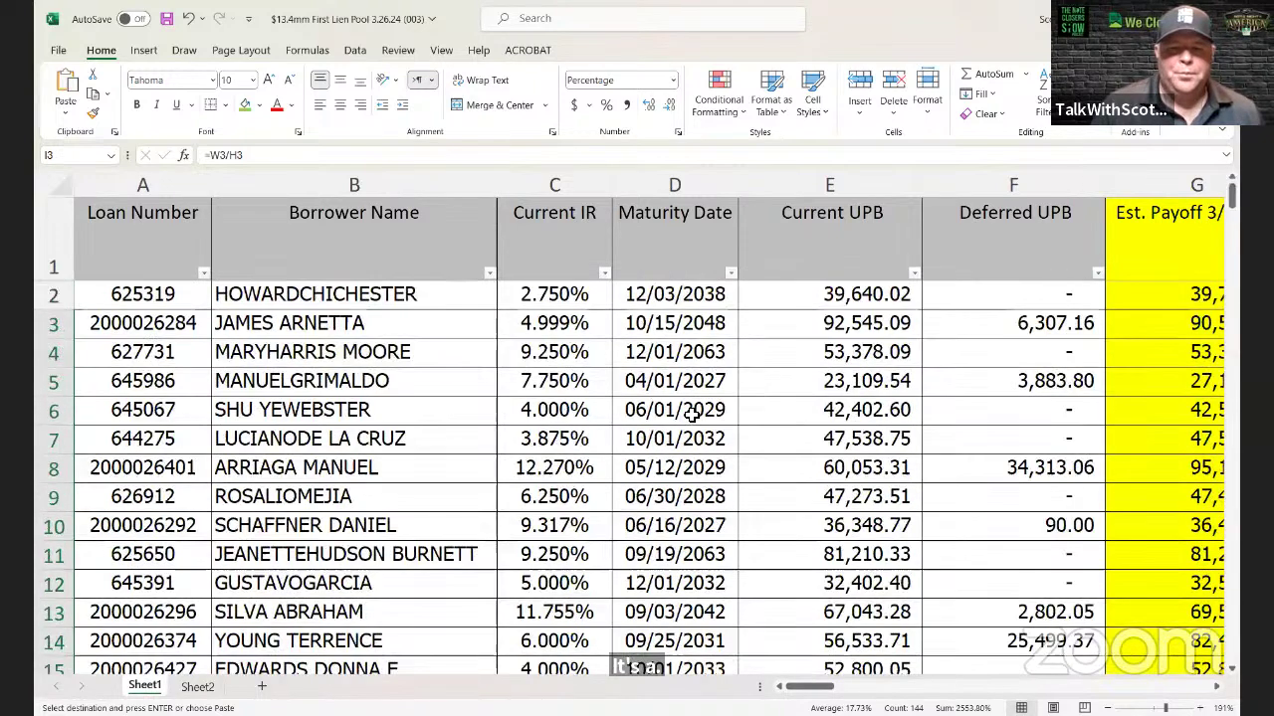
{"action": "left_click", "coordinate": [46, 184]}
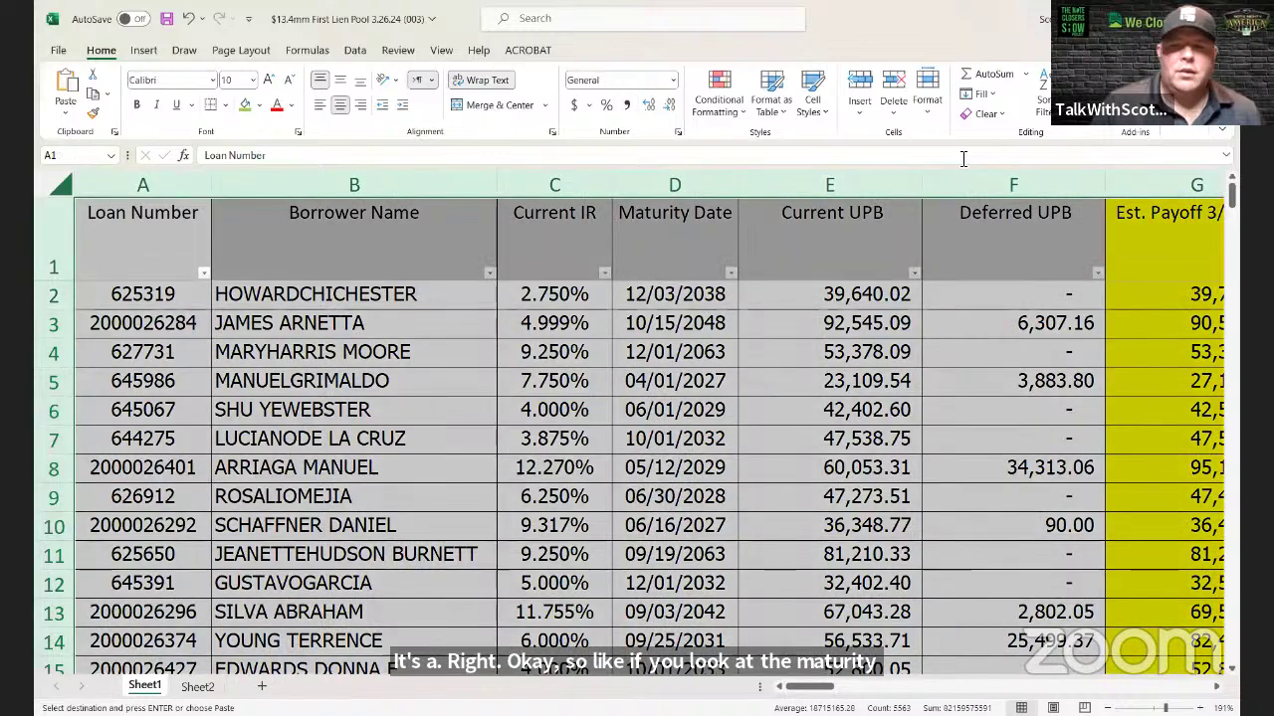
{"action": "left_click", "coordinate": [1043, 117]}
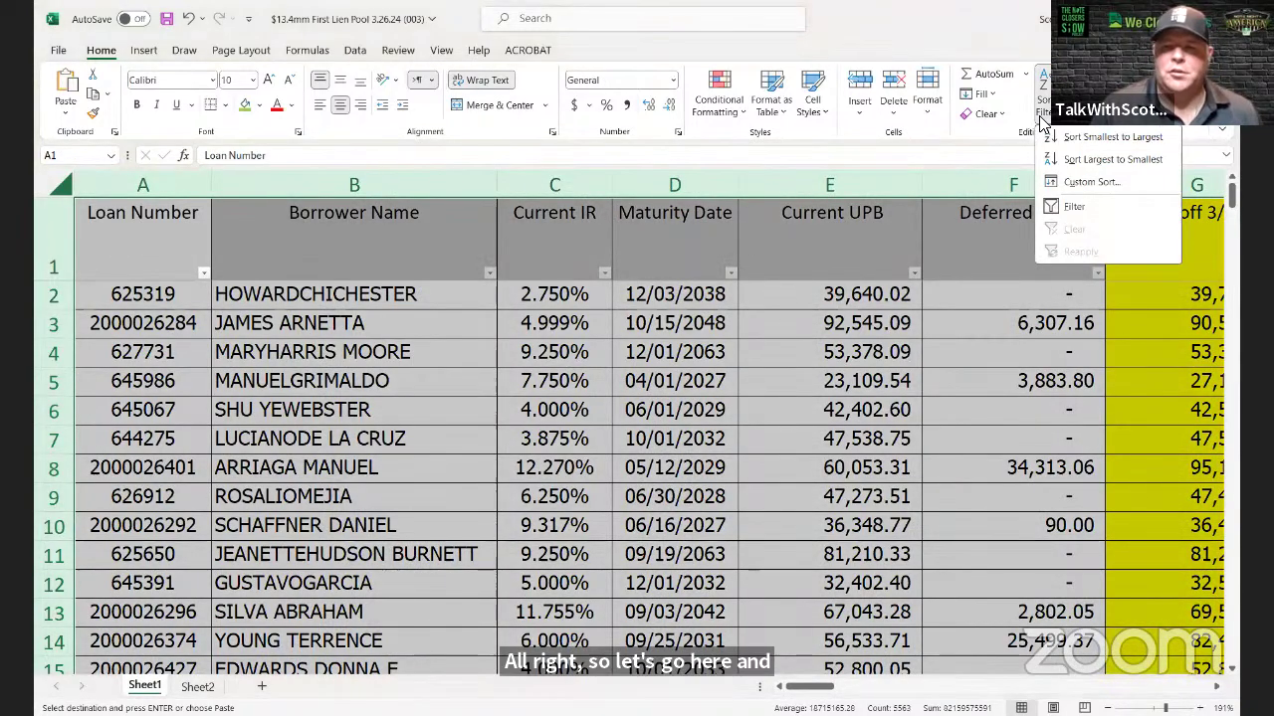
{"action": "left_click", "coordinate": [1074, 183]}
{"action": "left_click", "coordinate": [548, 329]}
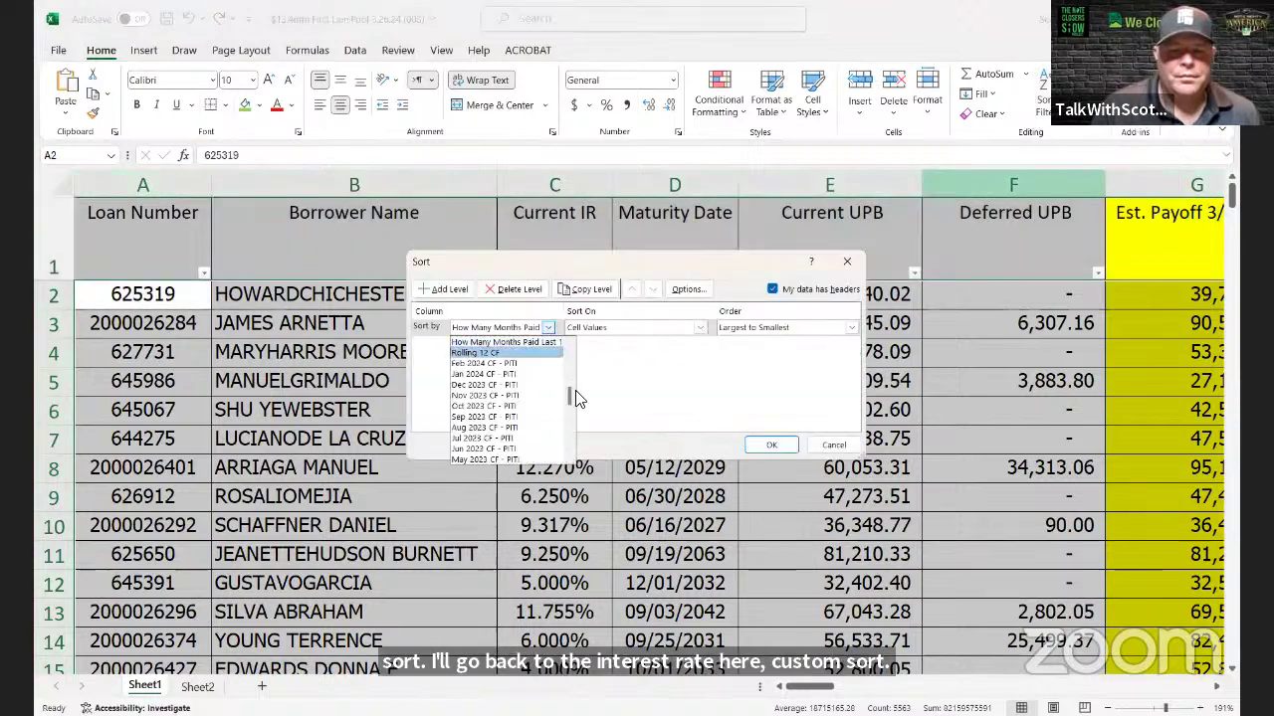
{"action": "left_click_drag", "start_coordinate": [567, 401], "coordinate": [581, 344]}
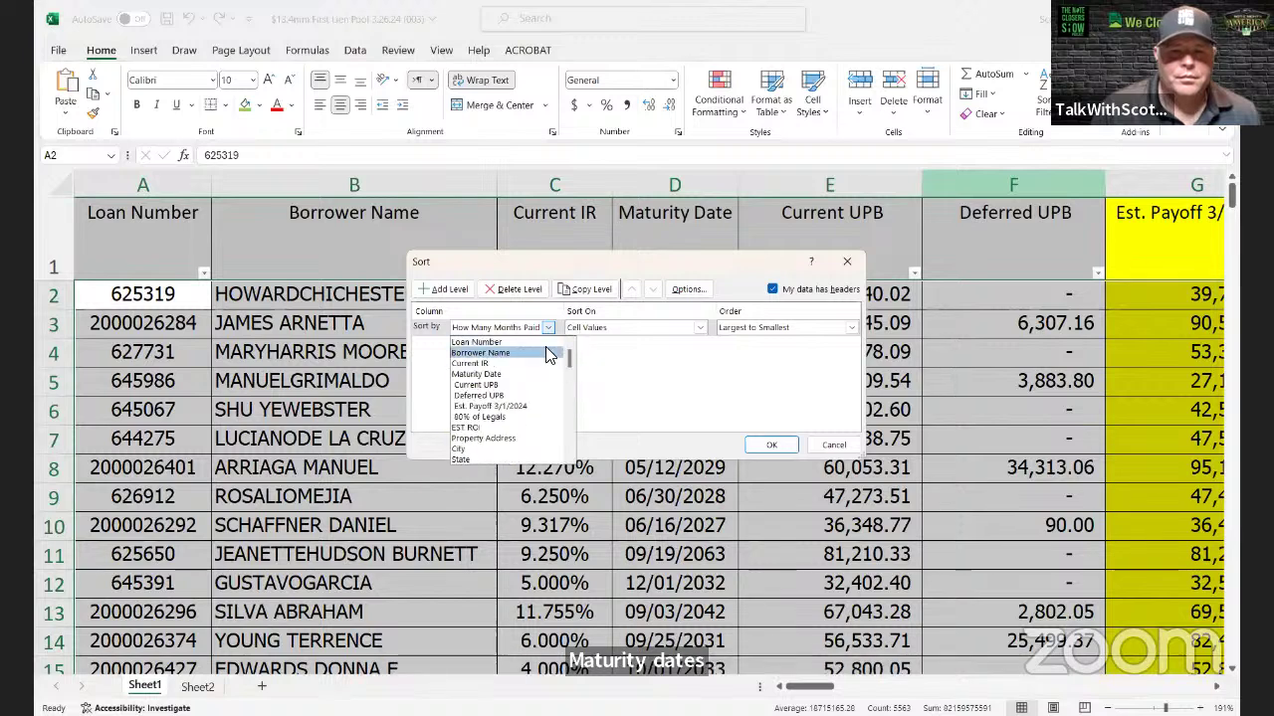
{"action": "left_click", "coordinate": [518, 375]}
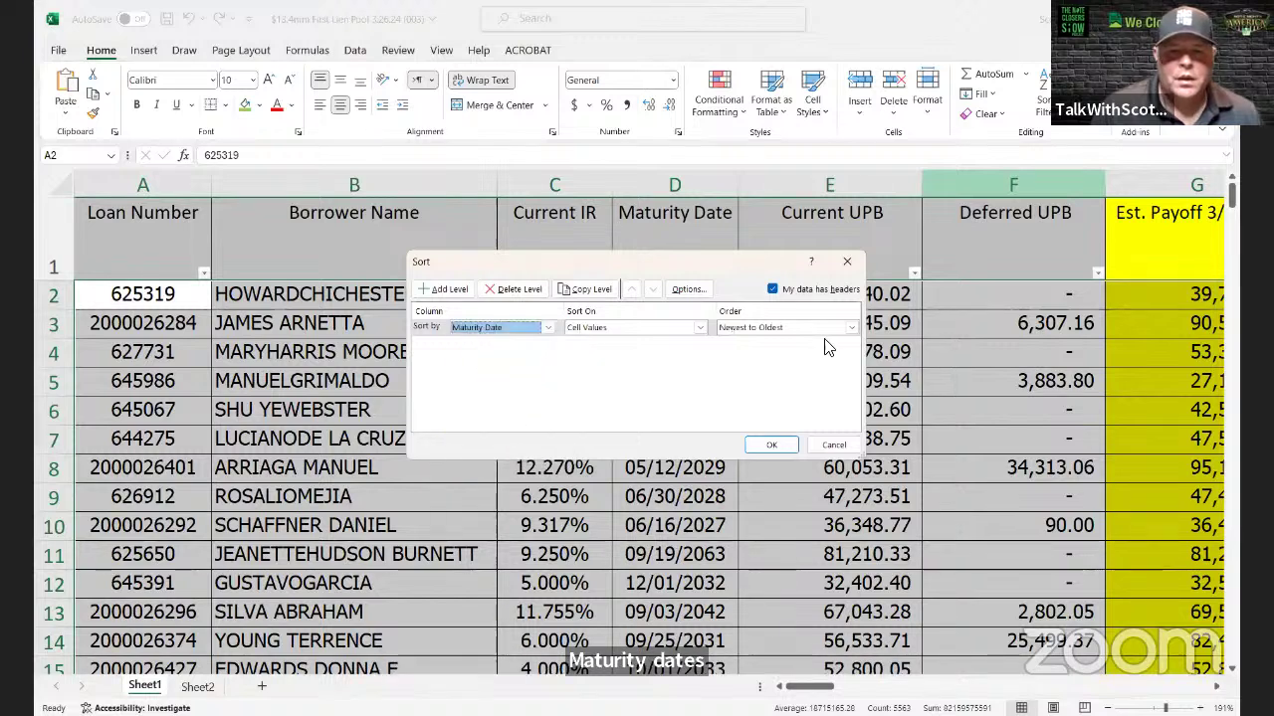
{"action": "left_click", "coordinate": [770, 447]}
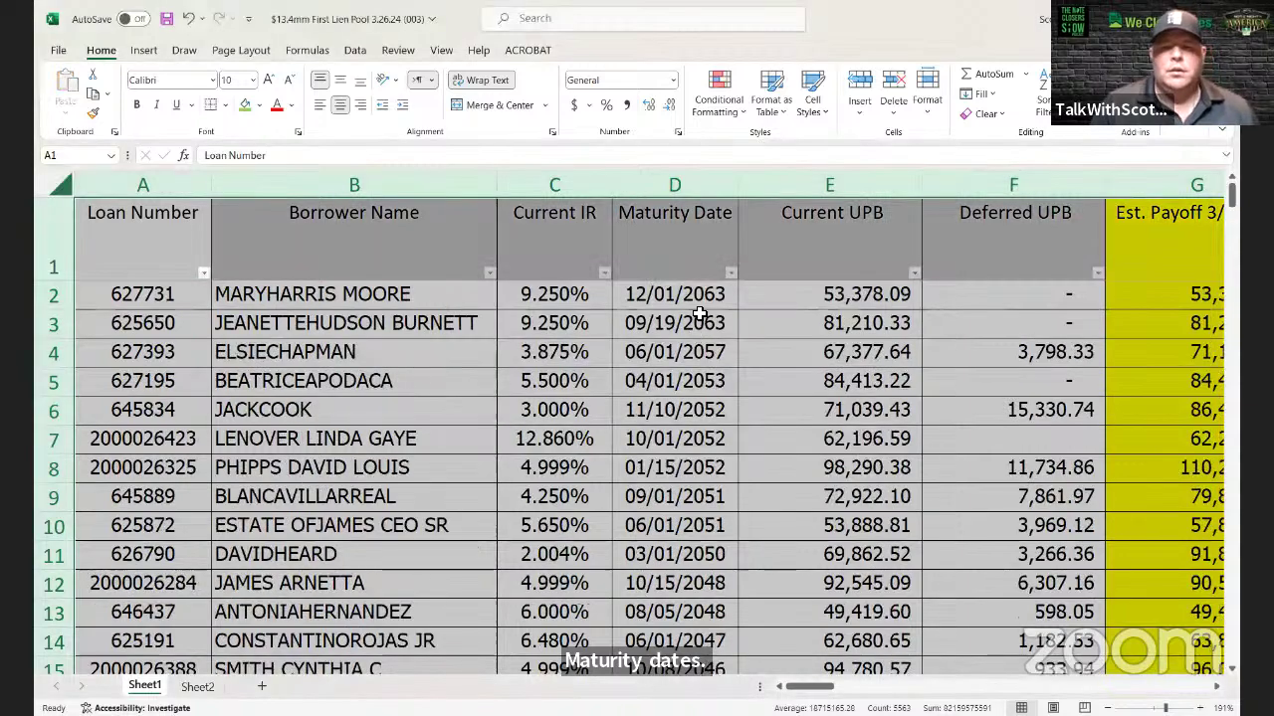
Step: Review the sorted maturity dates from the first loan in row 2 down to the end of the list
{"action": "left_click", "coordinate": [693, 299]}
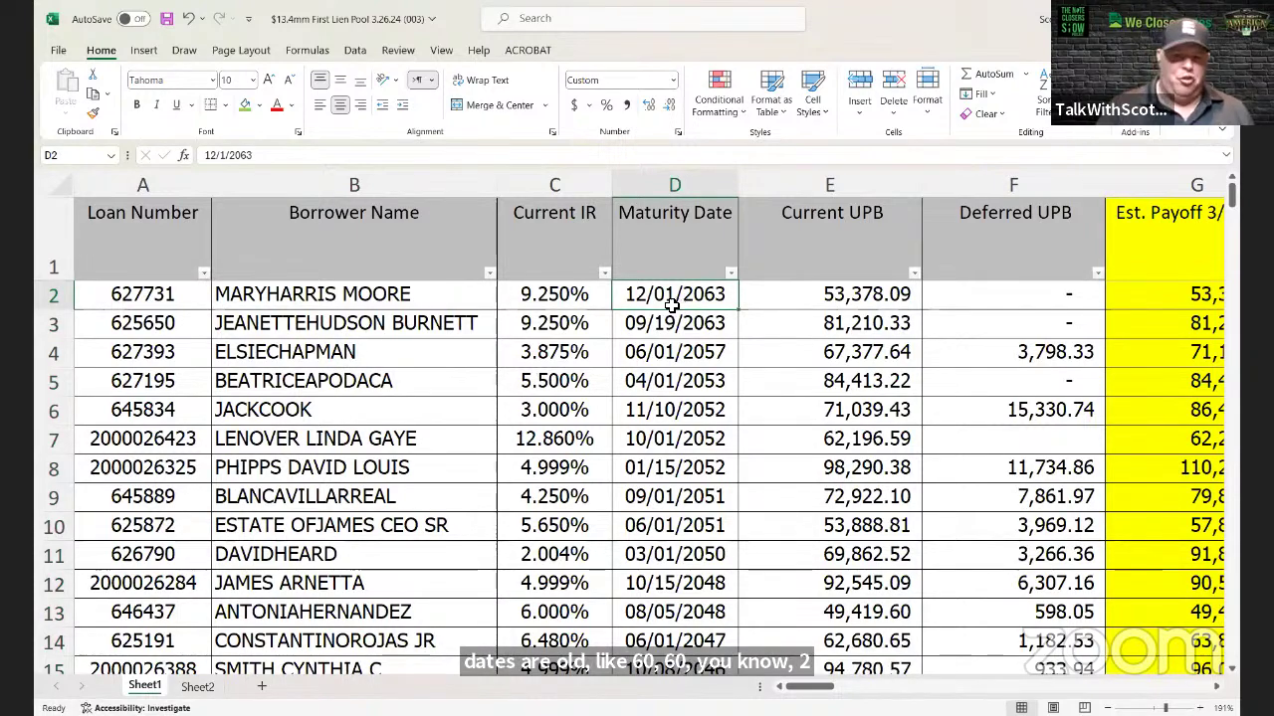
{"action": "scroll", "coordinate": [673, 312], "scroll_direction": "down", "scroll_amount": 15}
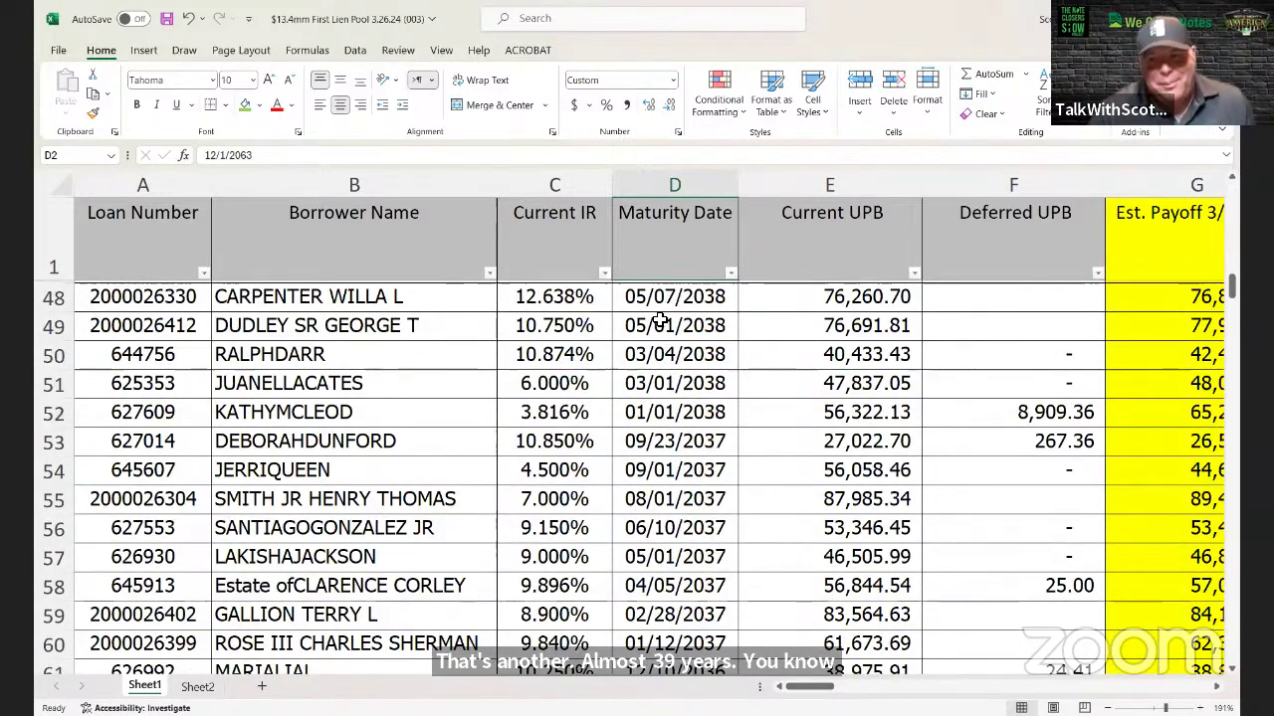
{"action": "scroll", "coordinate": [653, 315], "scroll_direction": "down", "scroll_amount": 7}
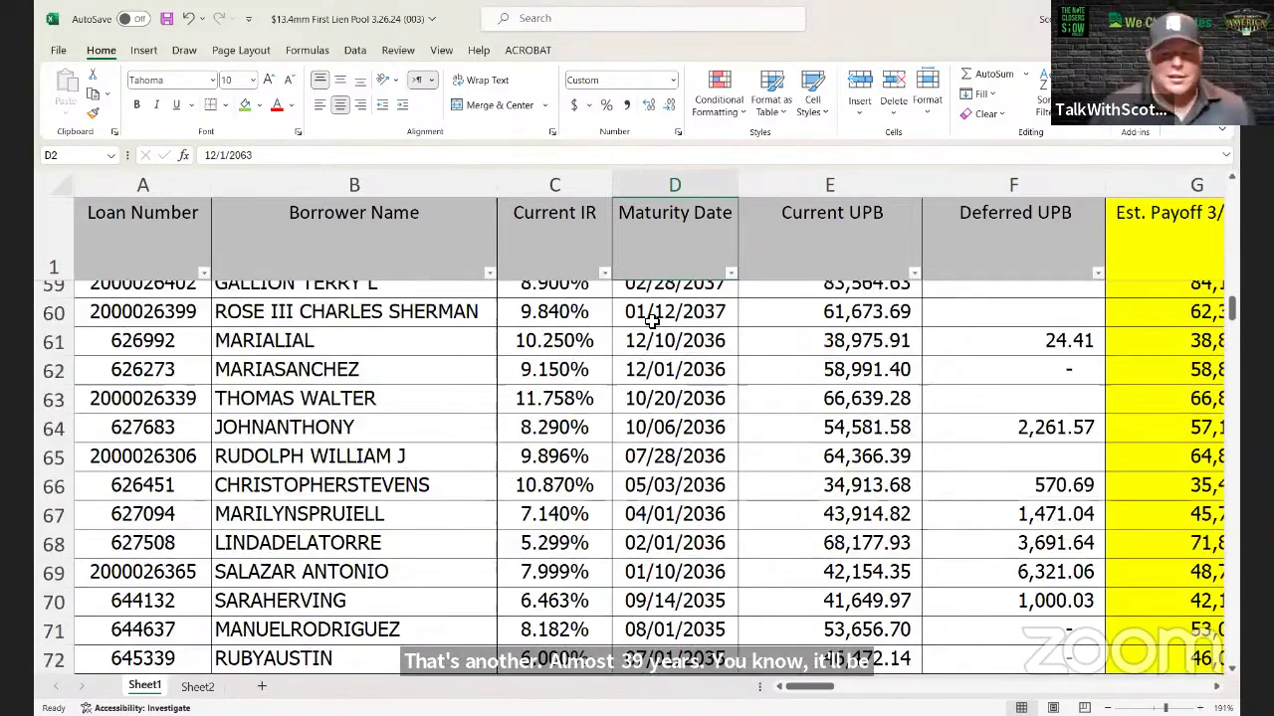
{"action": "scroll", "coordinate": [653, 330], "scroll_direction": "down", "scroll_amount": 20}
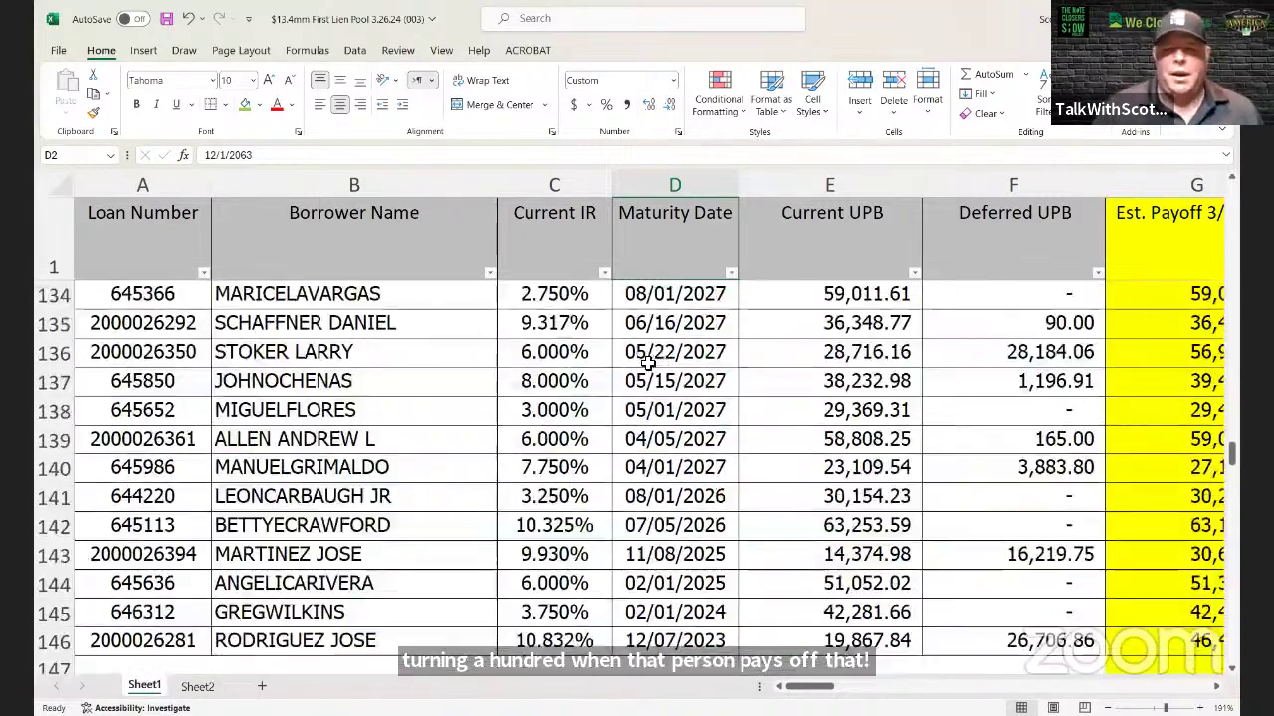
Step: Examine the balance, deferred UPB, estimated payoff, 80% bid and EST ROI of the earliest-maturing loan in row 146
{"action": "scroll", "coordinate": [642, 365], "scroll_direction": "up", "scroll_amount": 3}
{"action": "left_click", "coordinate": [670, 563]}
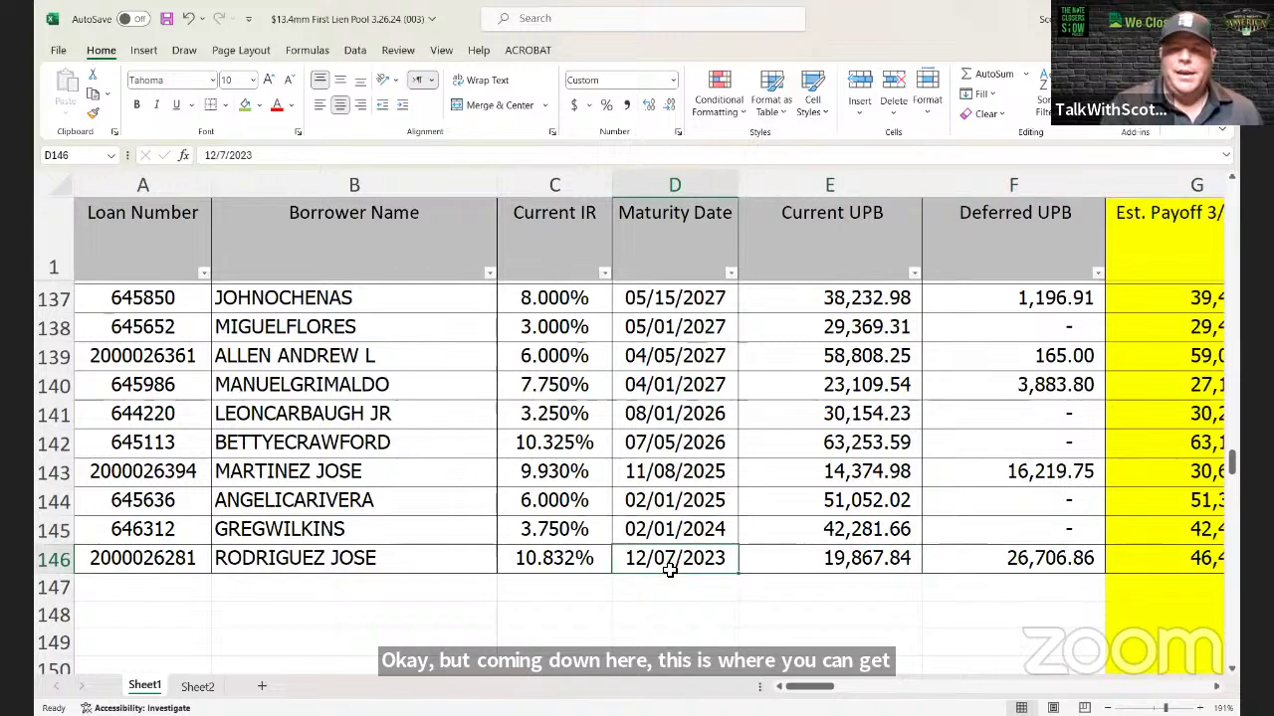
{"action": "key", "text": "Right"}
{"action": "key", "text": "Right"}
{"action": "key", "text": "Right"}
{"action": "key", "text": "Right"}
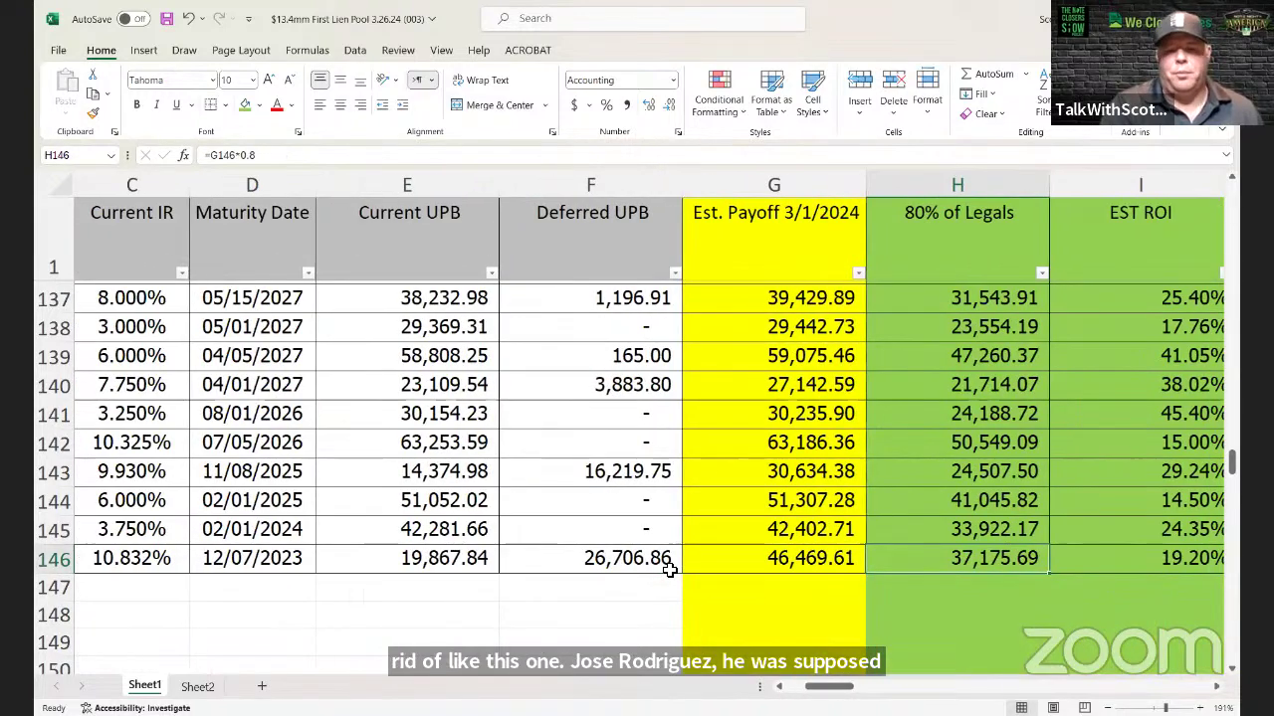
{"action": "key", "text": "Left"}
{"action": "key", "text": "Left"}
{"action": "key", "text": "Left"}
{"action": "key", "text": "Right"}
{"action": "key", "text": "Right"}
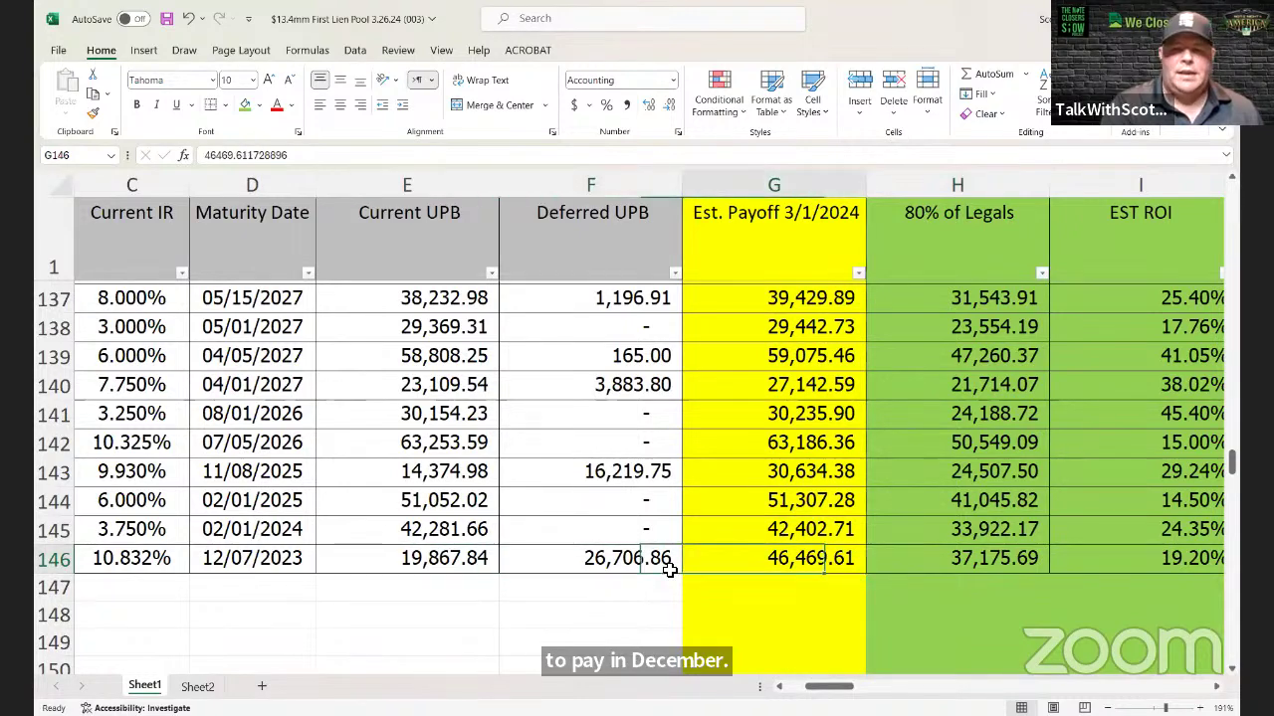
{"action": "key", "text": "Right"}
{"action": "key", "text": "Right"}
{"action": "key", "text": "Right"}
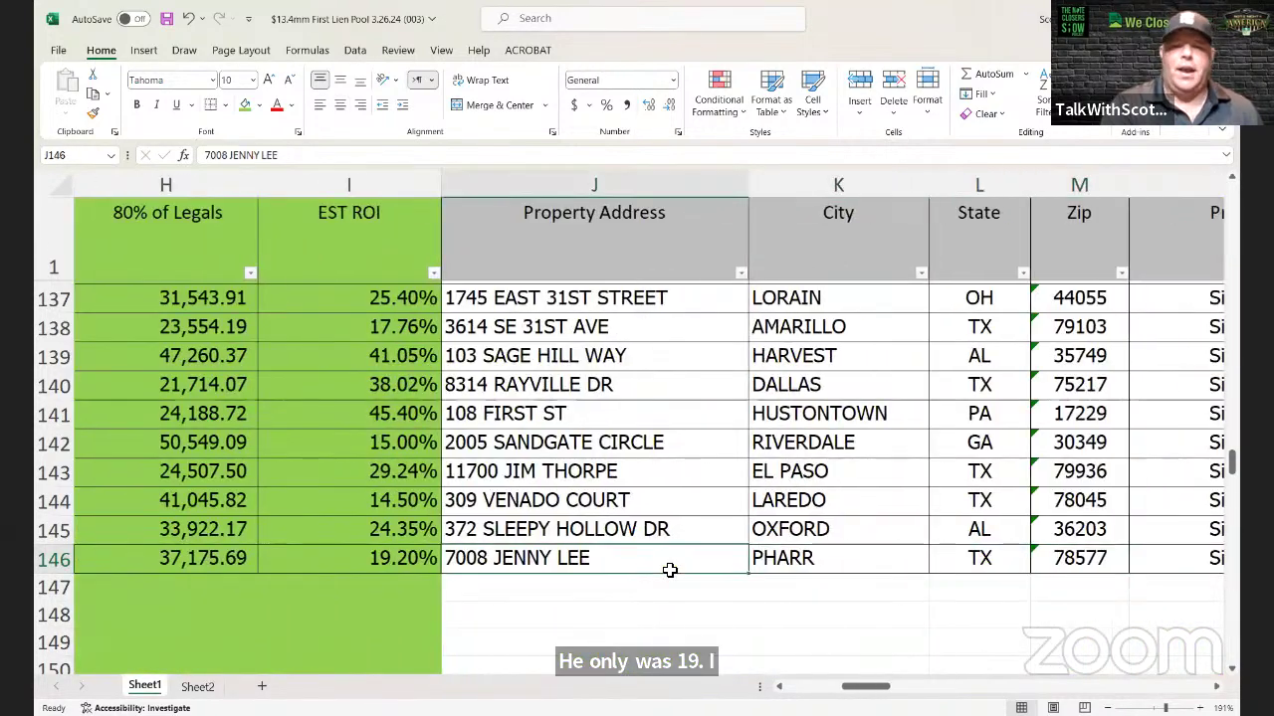
Step: Examine the row 146 loan's property location, AVM value, LTV, payment dates, origination details and current payment amounts
{"action": "key", "text": "Left"}
{"action": "key", "text": "Left"}
{"action": "key", "text": "Right"}
{"action": "key", "text": "Right"}
{"action": "key", "text": "Right"}
{"action": "key", "text": "Right"}
{"action": "key", "text": "Right"}
{"action": "key", "text": "Right"}
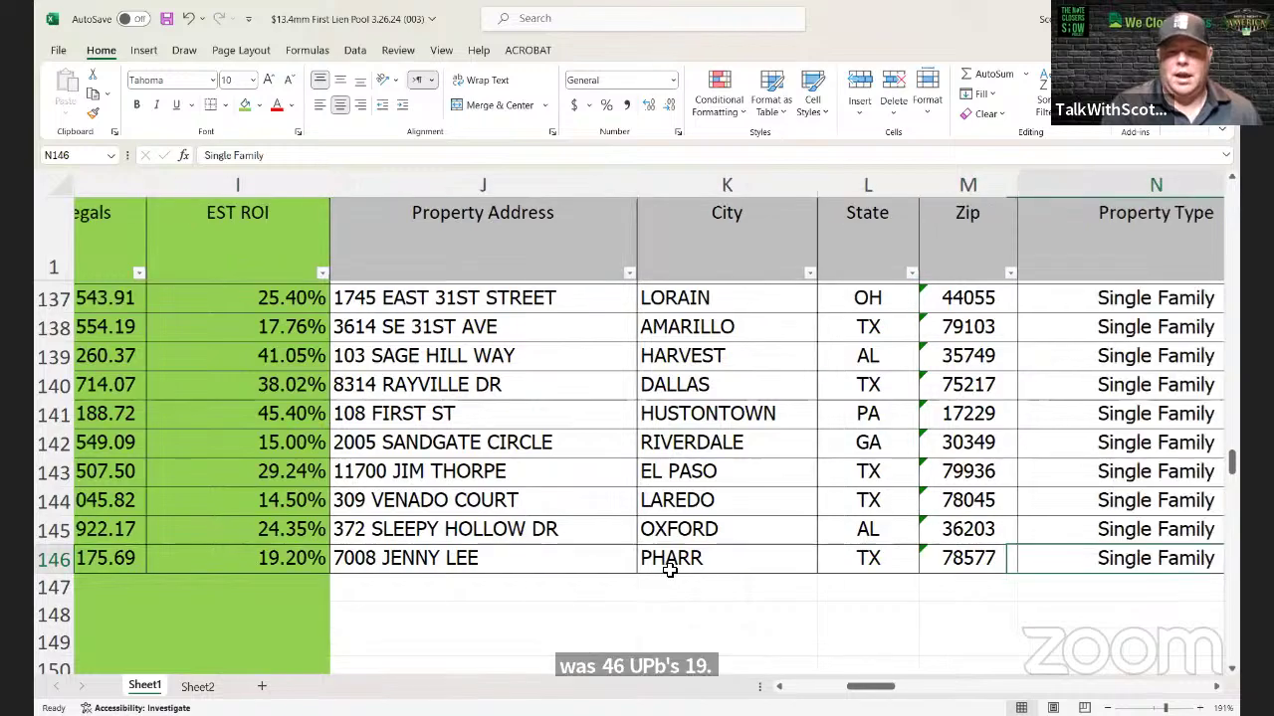
{"action": "key", "text": "Right"}
{"action": "key", "text": "Right"}
{"action": "key", "text": "Right"}
{"action": "key", "text": "Right"}
{"action": "key", "text": "Right"}
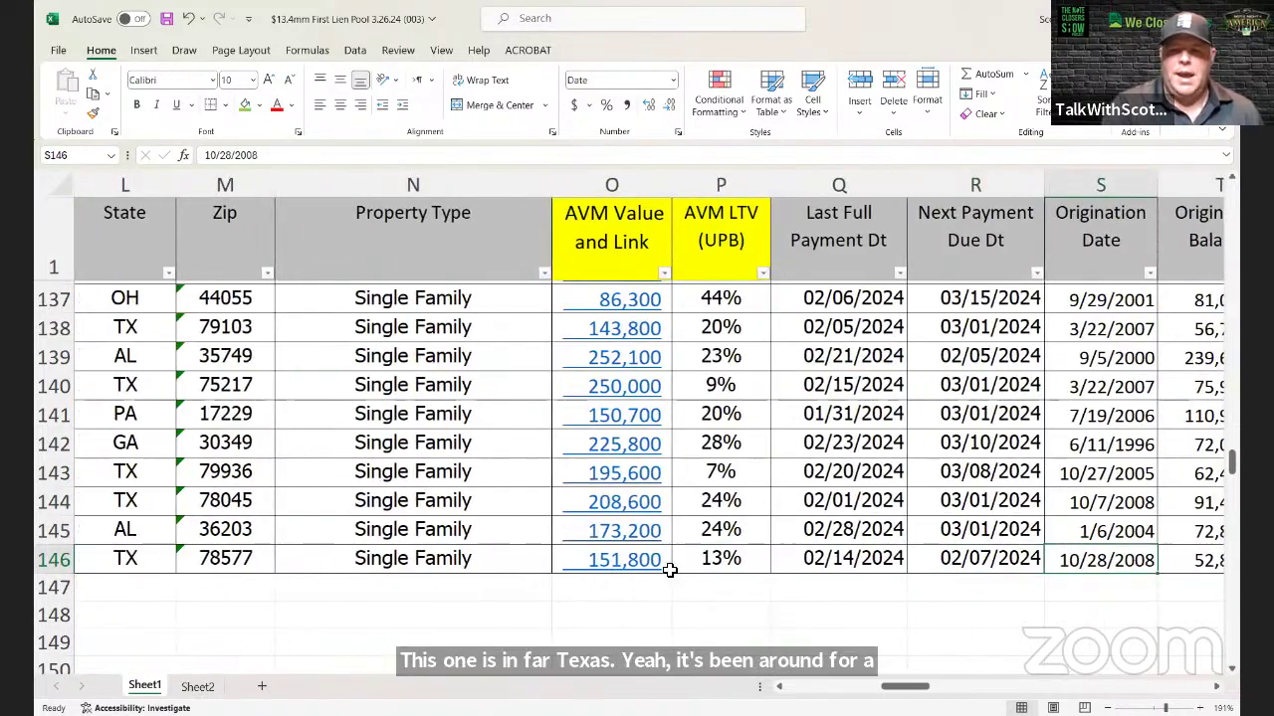
{"action": "key", "text": "Right"}
{"action": "key", "text": "Right"}
{"action": "key", "text": "Right"}
{"action": "key", "text": "Right"}
{"action": "key", "text": "Right"}
{"action": "key", "text": "Right"}
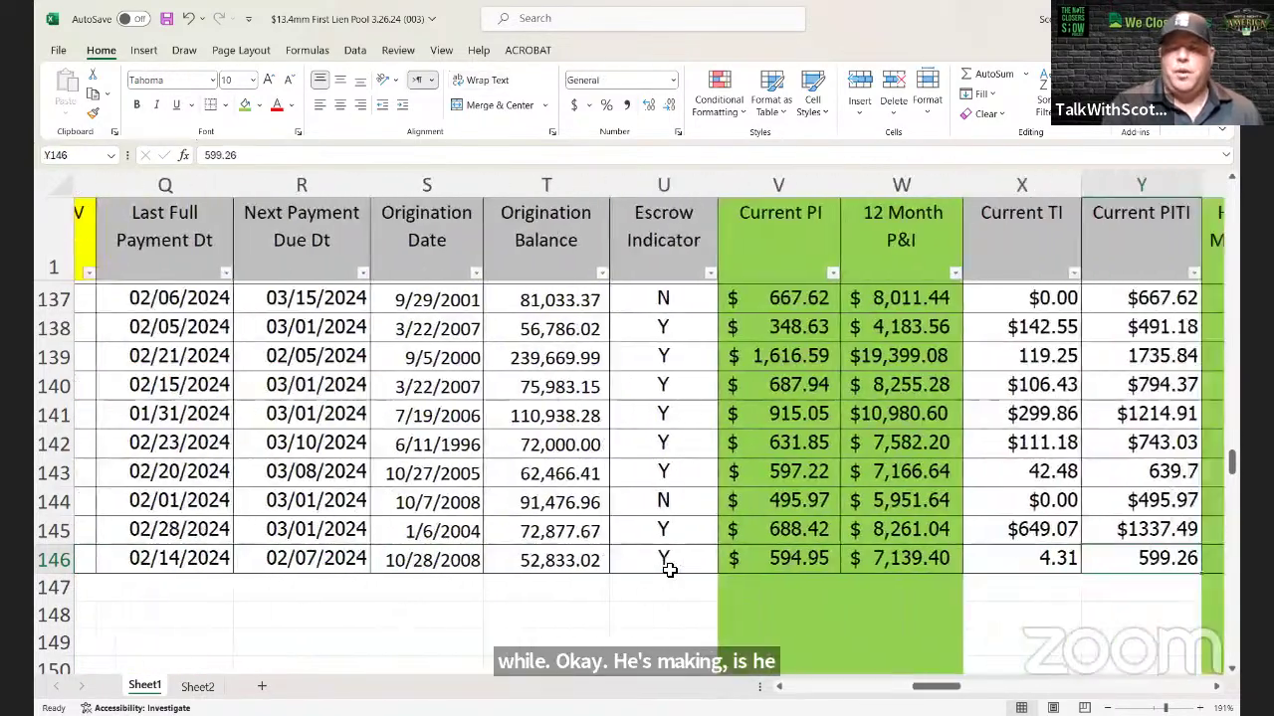
Step: Examine the row 146 loan's months paid, rolling 12-month cash flow and monthly payment history
{"action": "key", "text": "Right"}
{"action": "key", "text": "Right"}
{"action": "key", "text": "Right"}
{"action": "key", "text": "Right"}
{"action": "key", "text": "Right"}
{"action": "key", "text": "Right"}
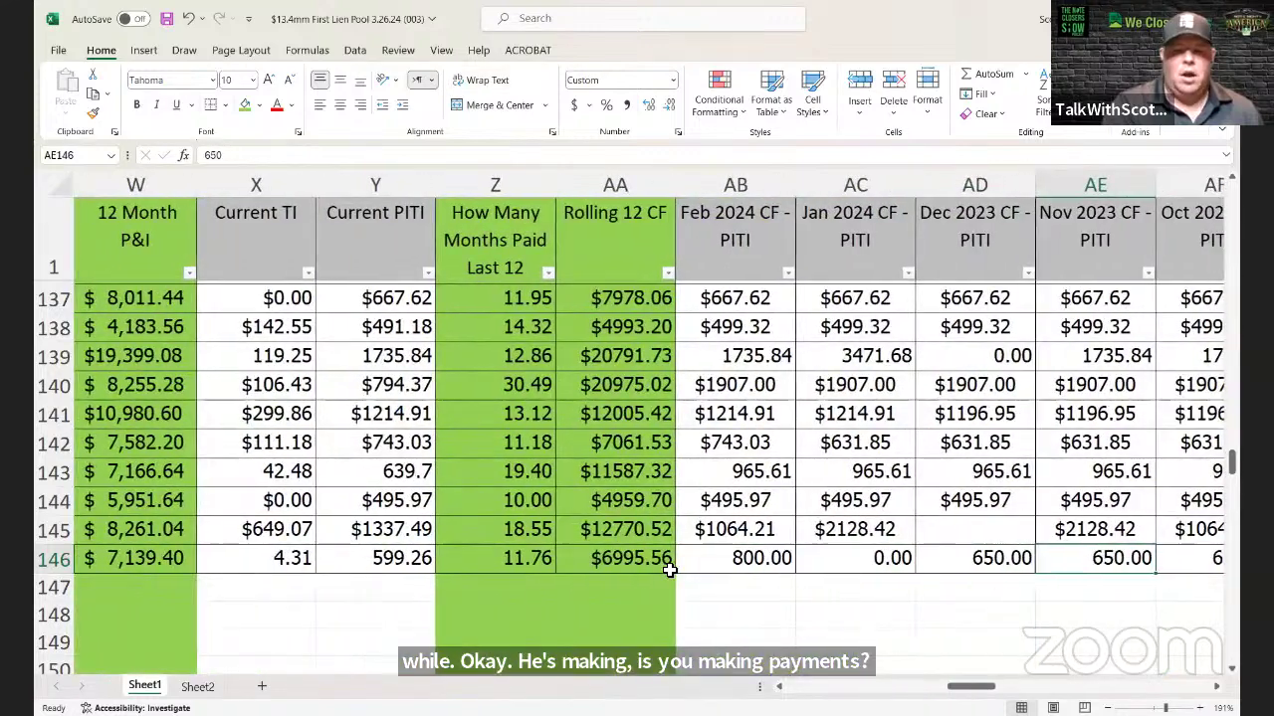
{"action": "key", "text": "Left"}
{"action": "key", "text": "Left"}
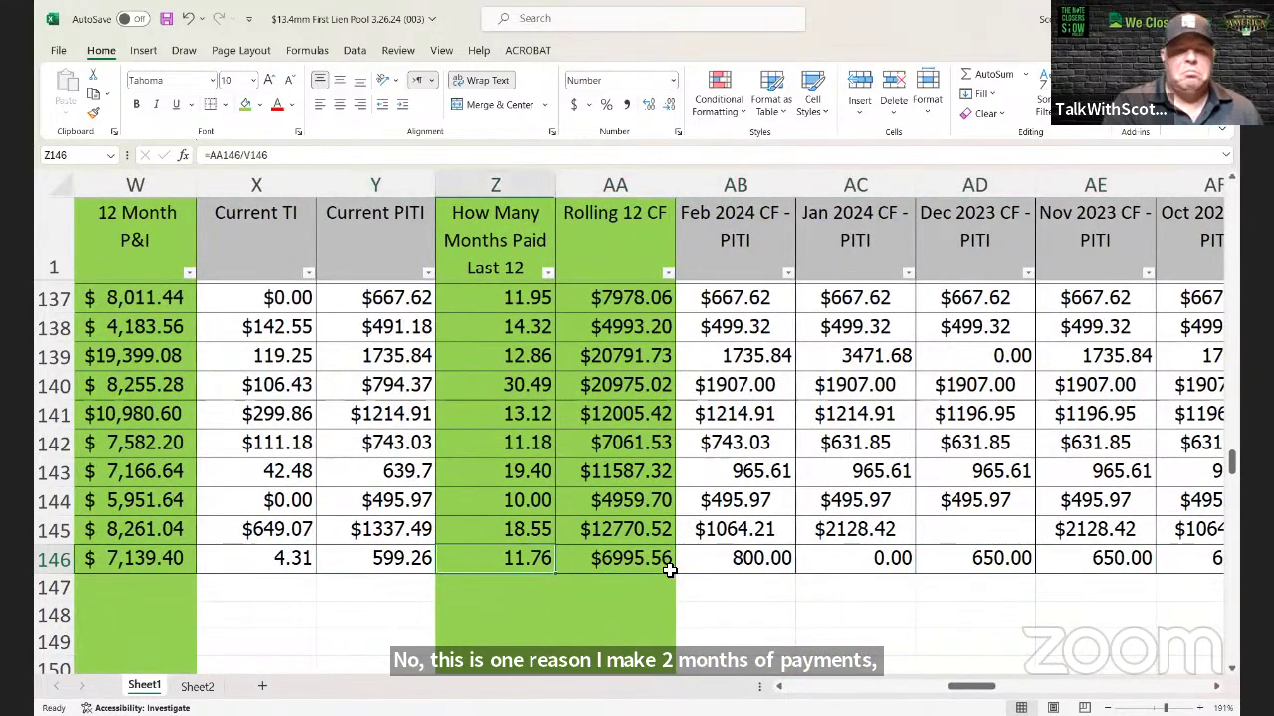
{"action": "key", "text": "Right"}
{"action": "key", "text": "Right"}
{"action": "key", "text": "Right"}
{"action": "key", "text": "Right"}
{"action": "key", "text": "Right"}
{"action": "key", "text": "Right"}
{"action": "key", "text": "Right"}
{"action": "key", "text": "Right"}
{"action": "key", "text": "Right"}
{"action": "key", "text": "Right"}
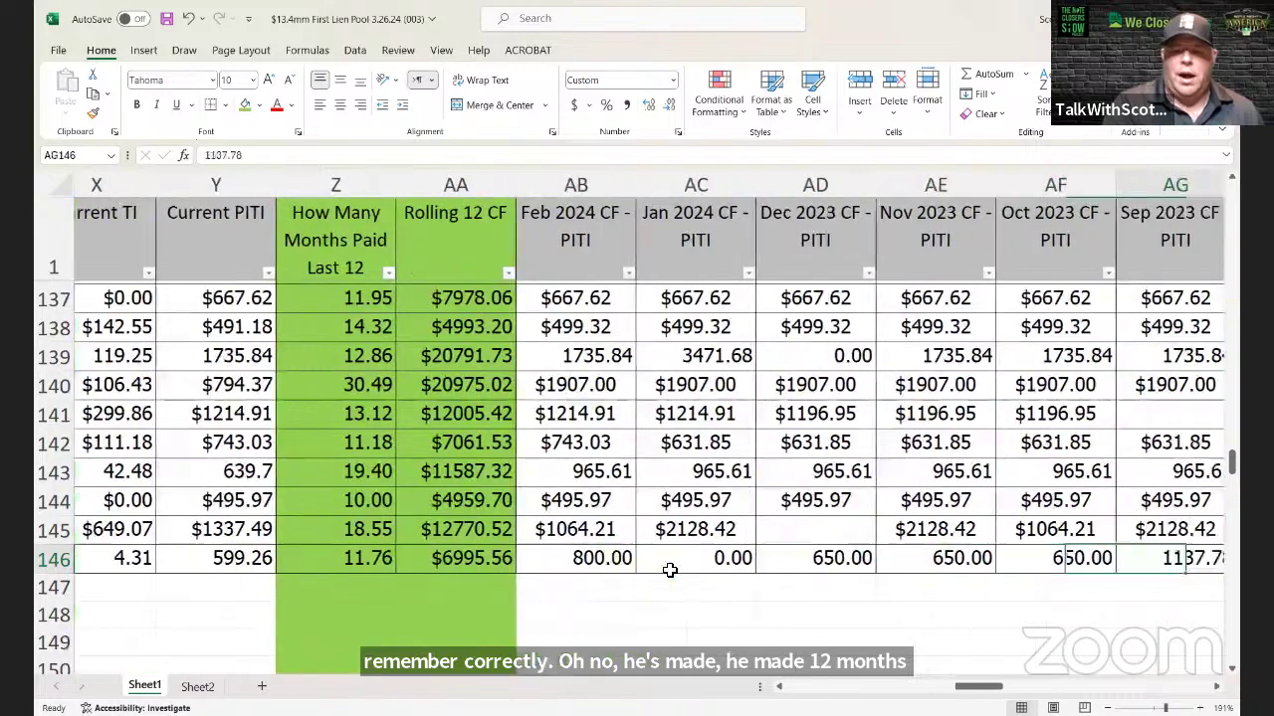
Step: Go back across row 146 from the monthly payments to the borrower name, reviewing due date, payments, ROI and payoff
{"action": "key", "text": "Left"}
{"action": "key", "text": "Left"}
{"action": "key", "text": "Left"}
{"action": "key", "text": "Left"}
{"action": "key", "text": "Left"}
{"action": "key", "text": "Left"}
{"action": "key", "text": "Left"}
{"action": "key", "text": "Left"}
{"action": "key", "text": "Left"}
{"action": "key", "text": "Left"}
{"action": "key", "text": "Left"}
{"action": "key", "text": "Left"}
{"action": "key", "text": "Left"}
{"action": "key", "text": "Left"}
{"action": "key", "text": "Left"}
{"action": "key", "text": "Left"}
{"action": "key", "text": "Left"}
{"action": "key", "text": "Left"}
{"action": "key", "text": "Left"}
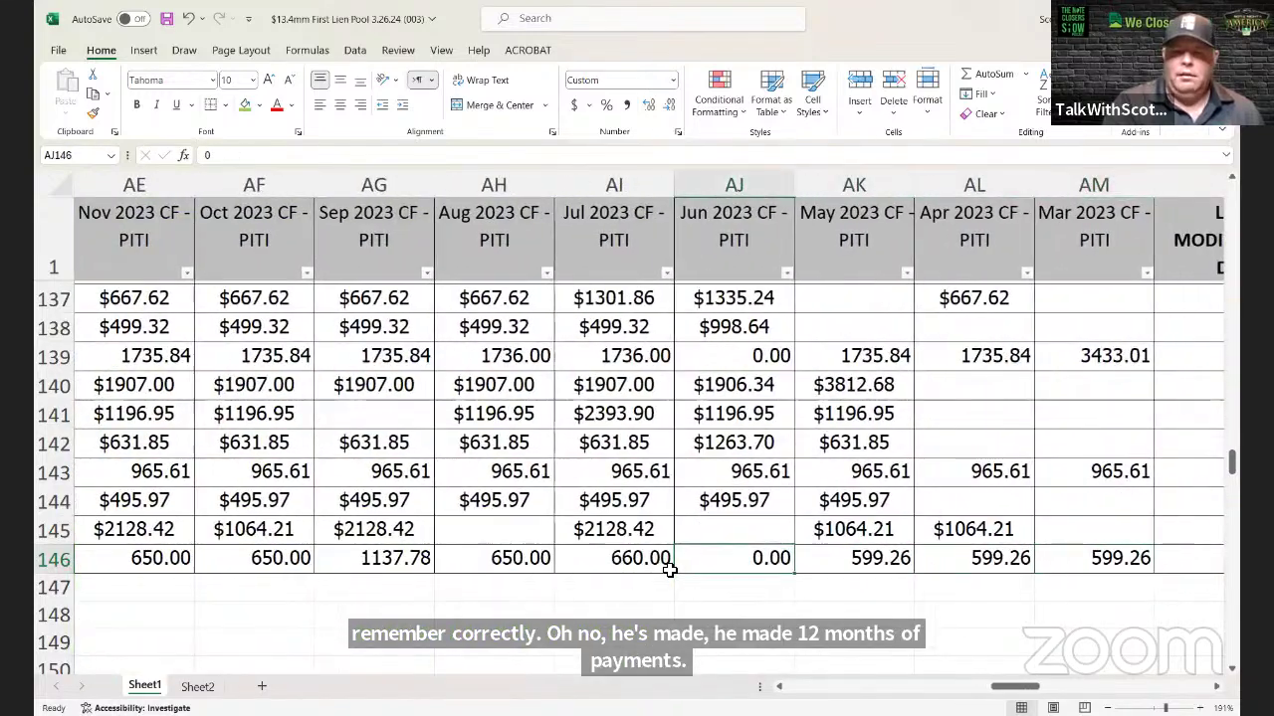
{"action": "key", "text": "Left"}
{"action": "key", "text": "Left"}
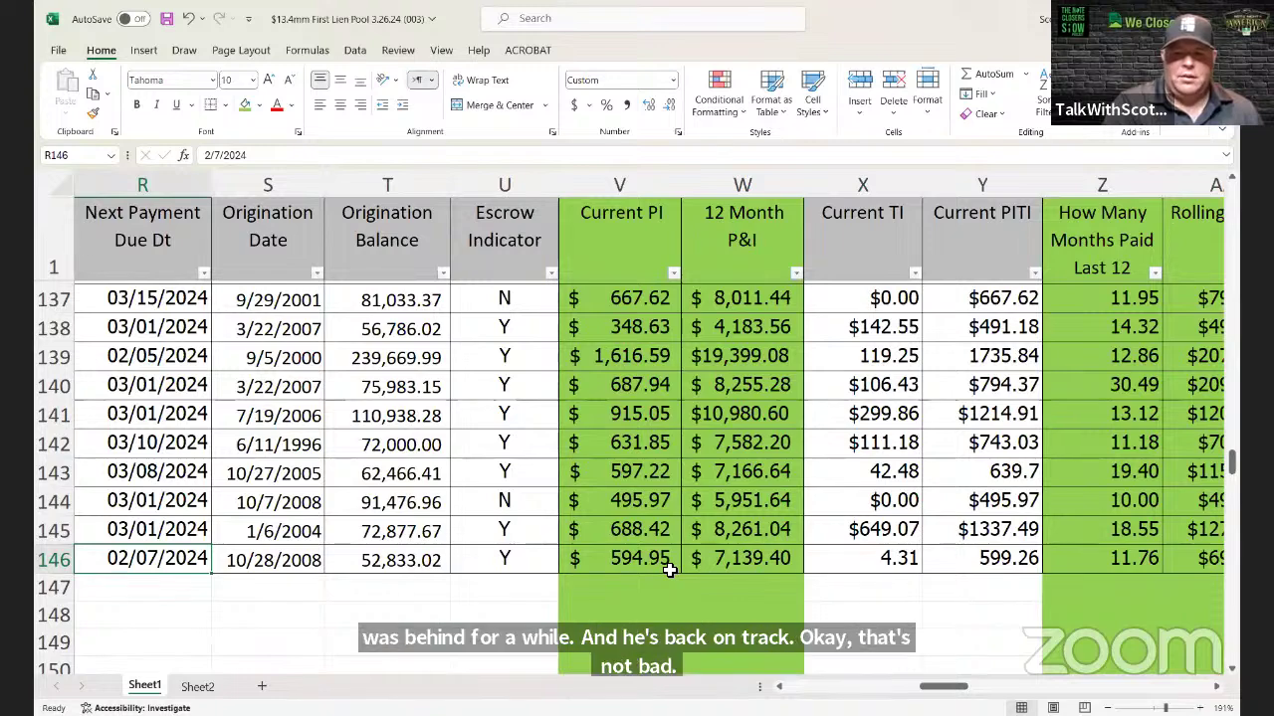
{"action": "key", "text": "Left"}
{"action": "key", "text": "Left"}
{"action": "key", "text": "Left"}
{"action": "key", "text": "Left"}
{"action": "key", "text": "Left"}
{"action": "key", "text": "Left"}
{"action": "key", "text": "Left"}
{"action": "key", "text": "Left"}
{"action": "key", "text": "Left"}
{"action": "key", "text": "Left"}
{"action": "key", "text": "Left"}
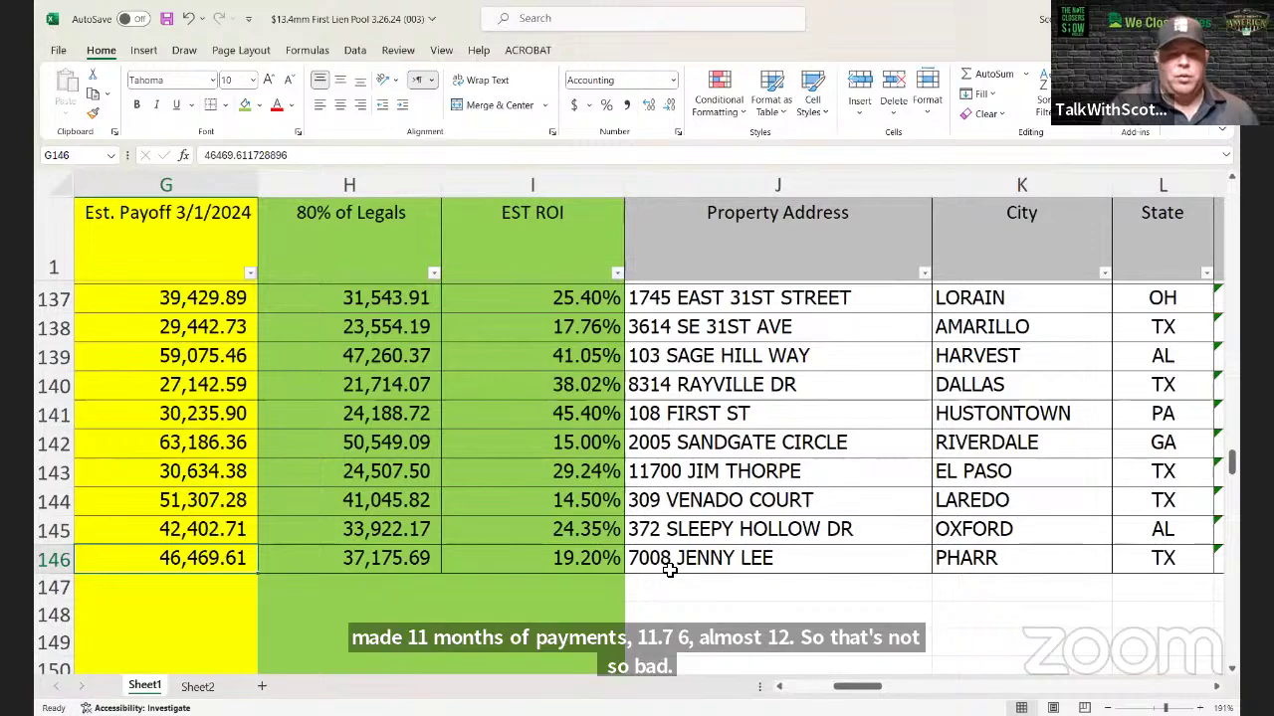
{"action": "key", "text": "Left"}
{"action": "key", "text": "Left"}
{"action": "key", "text": "Left"}
{"action": "key", "text": "Left"}
{"action": "key", "text": "Left"}
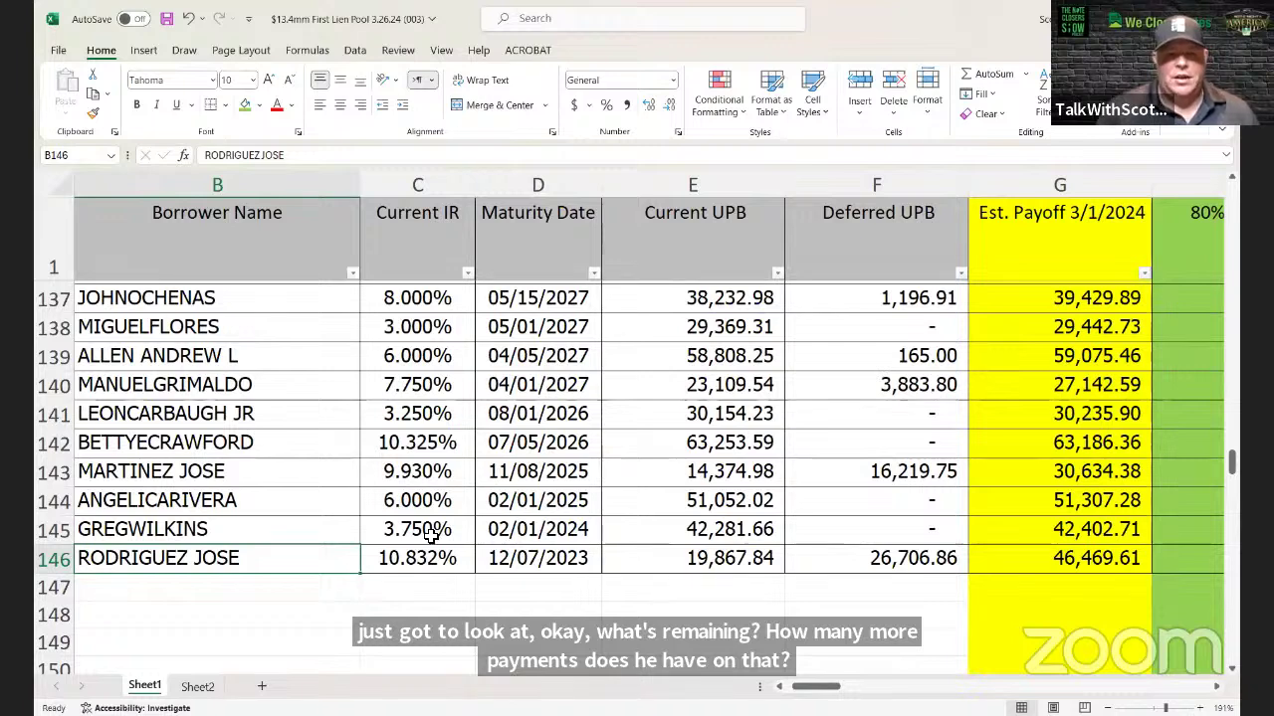
Step: Fill the rows of all loans maturing on 01/05/2034 or earlier, rows 80 through 146, with the gold theme color
{"action": "left_click", "coordinate": [574, 529]}
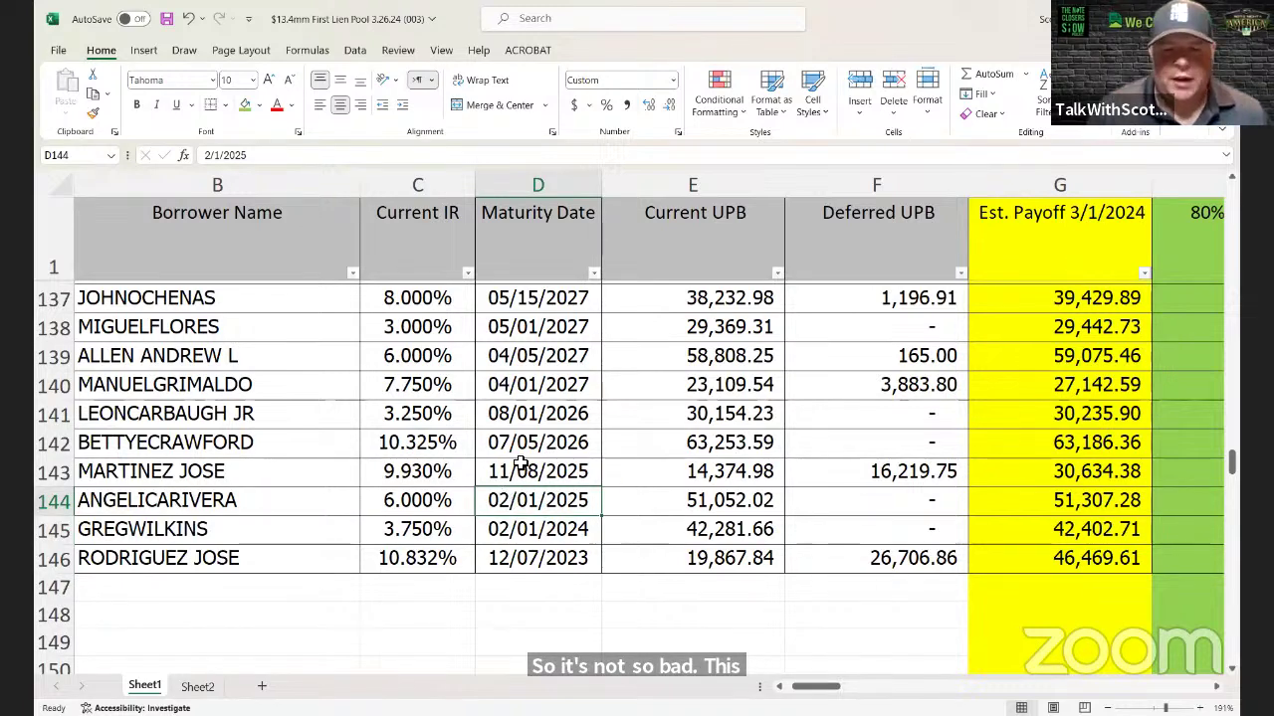
{"action": "scroll", "coordinate": [535, 426], "scroll_direction": "up", "scroll_amount": 5}
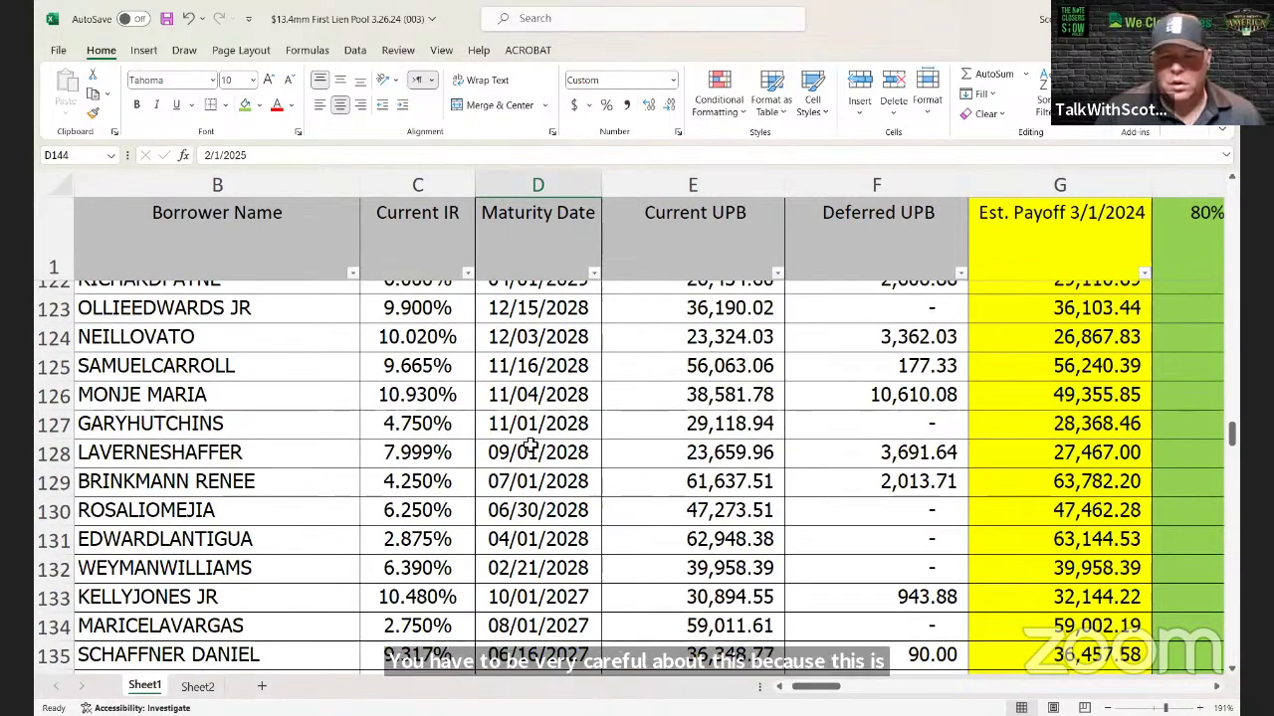
{"action": "scroll", "coordinate": [530, 446], "scroll_direction": "up", "scroll_amount": 10}
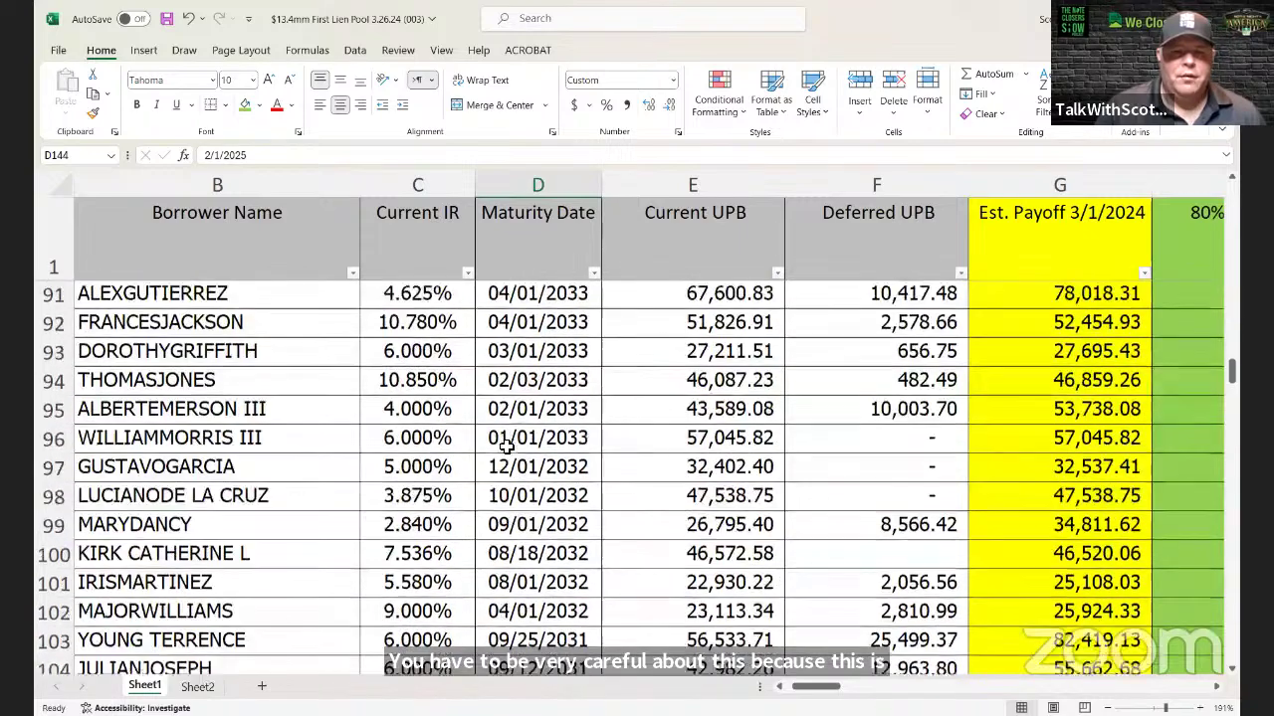
{"action": "scroll", "coordinate": [506, 446], "scroll_direction": "up", "scroll_amount": 5}
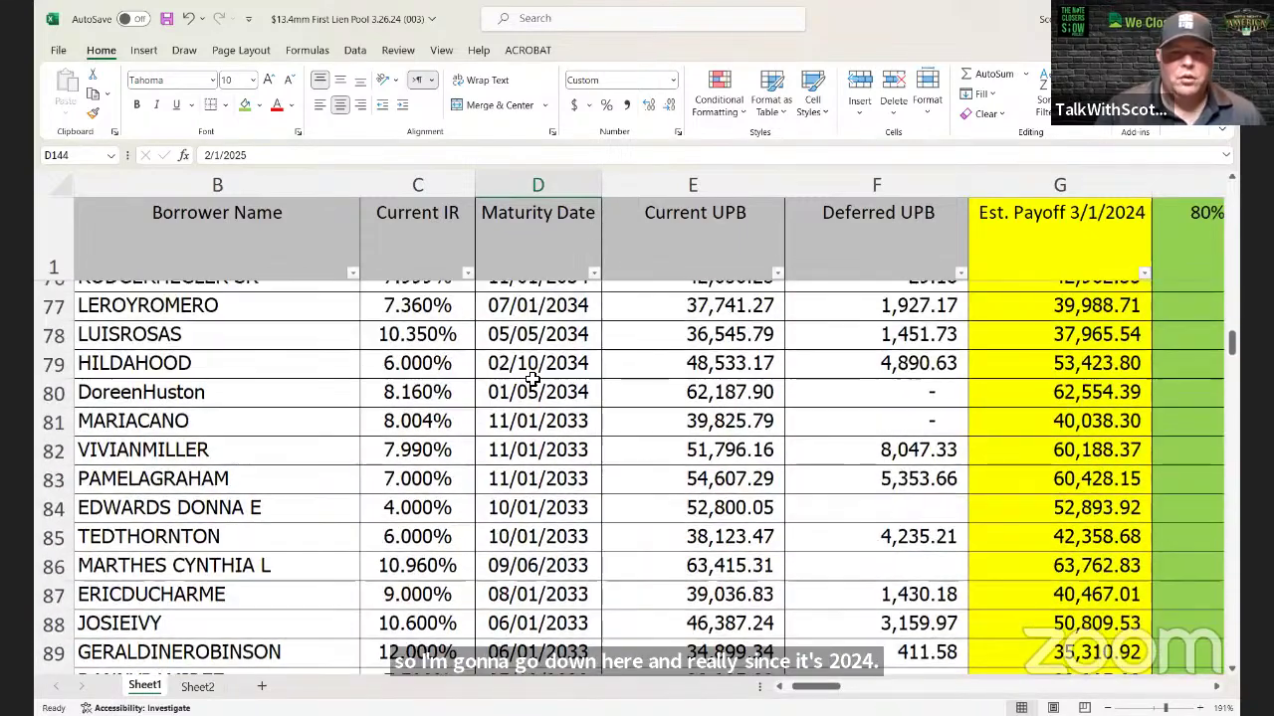
{"action": "left_click", "coordinate": [528, 368]}
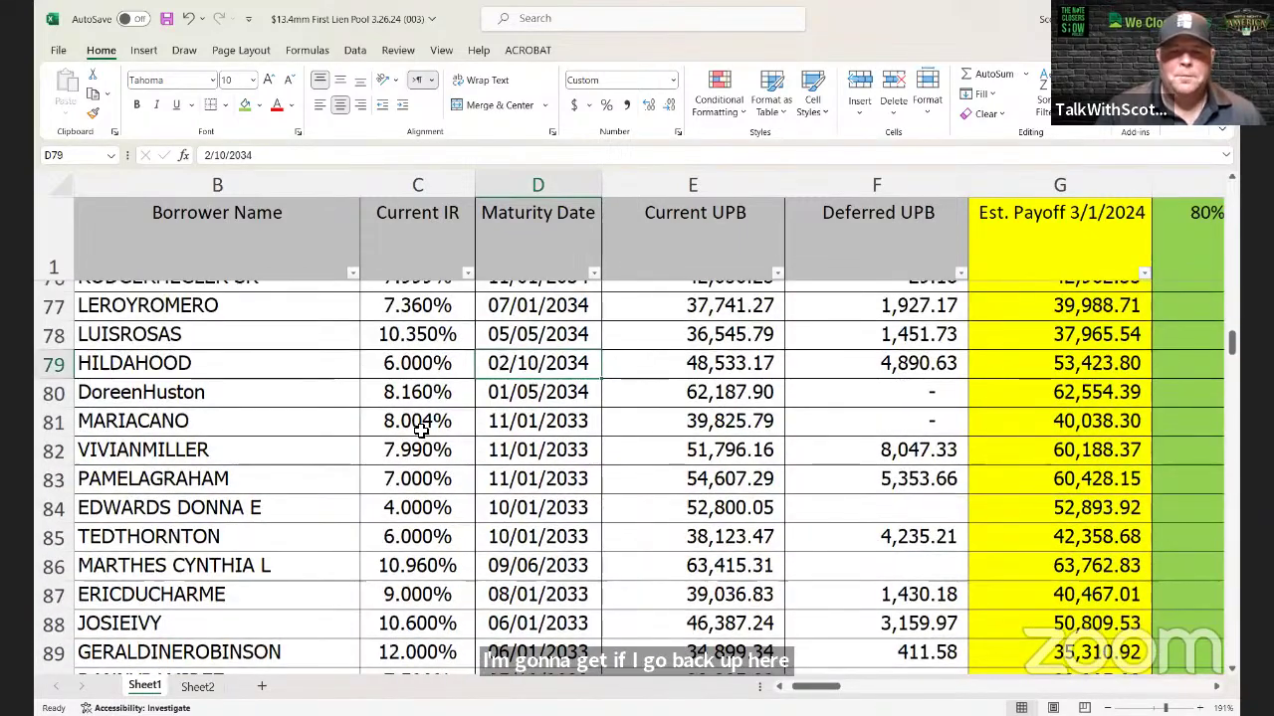
{"action": "left_click", "coordinate": [40, 394]}
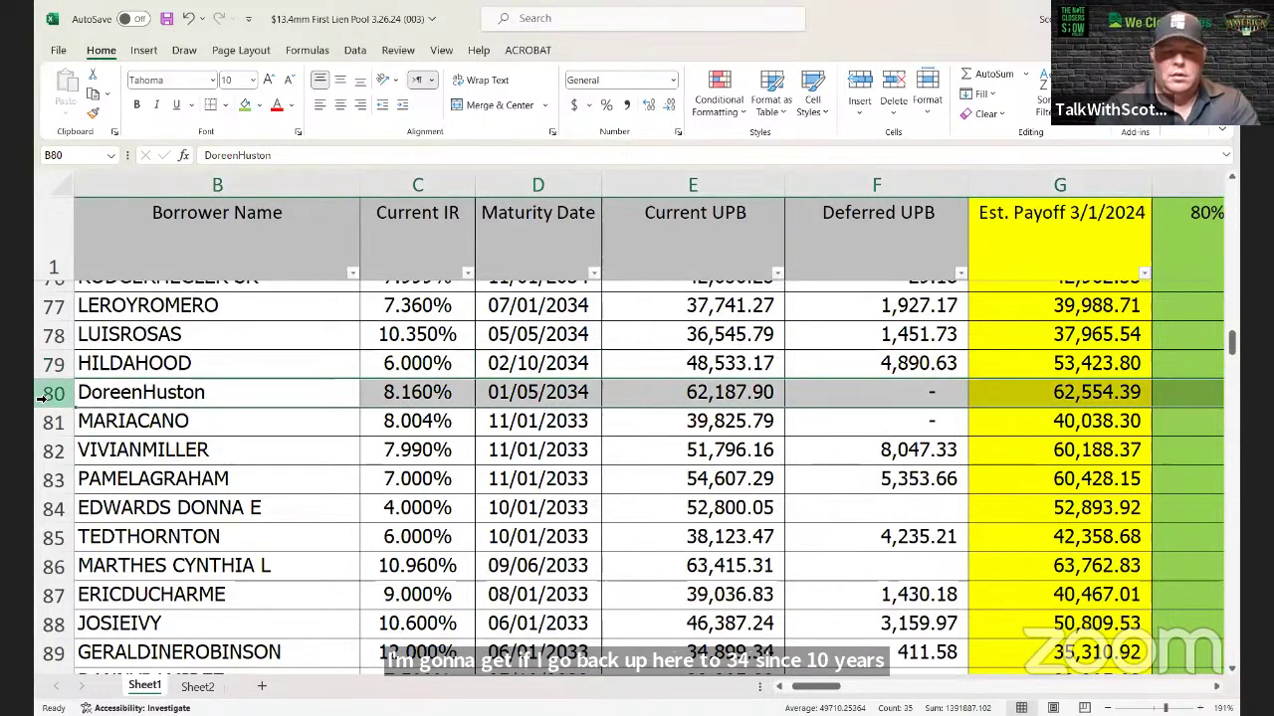
{"action": "left_click_drag", "start_coordinate": [40, 394], "coordinate": [43, 525]}
{"action": "scroll", "coordinate": [43, 395], "scroll_direction": "down", "scroll_amount": 17}
{"action": "scroll", "coordinate": [43, 396], "scroll_direction": "down", "scroll_amount": 2}
{"action": "scroll", "coordinate": [43, 396], "scroll_direction": "down", "scroll_amount": 2}
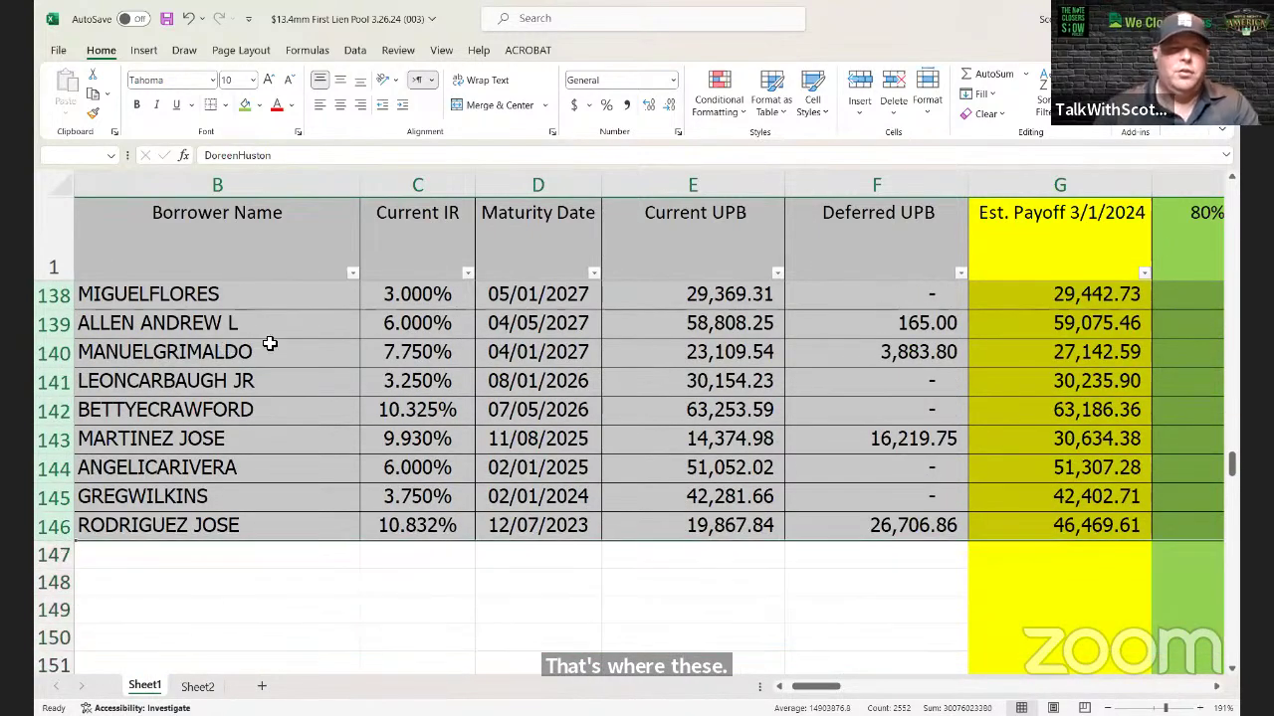
{"action": "left_click", "coordinate": [258, 106]}
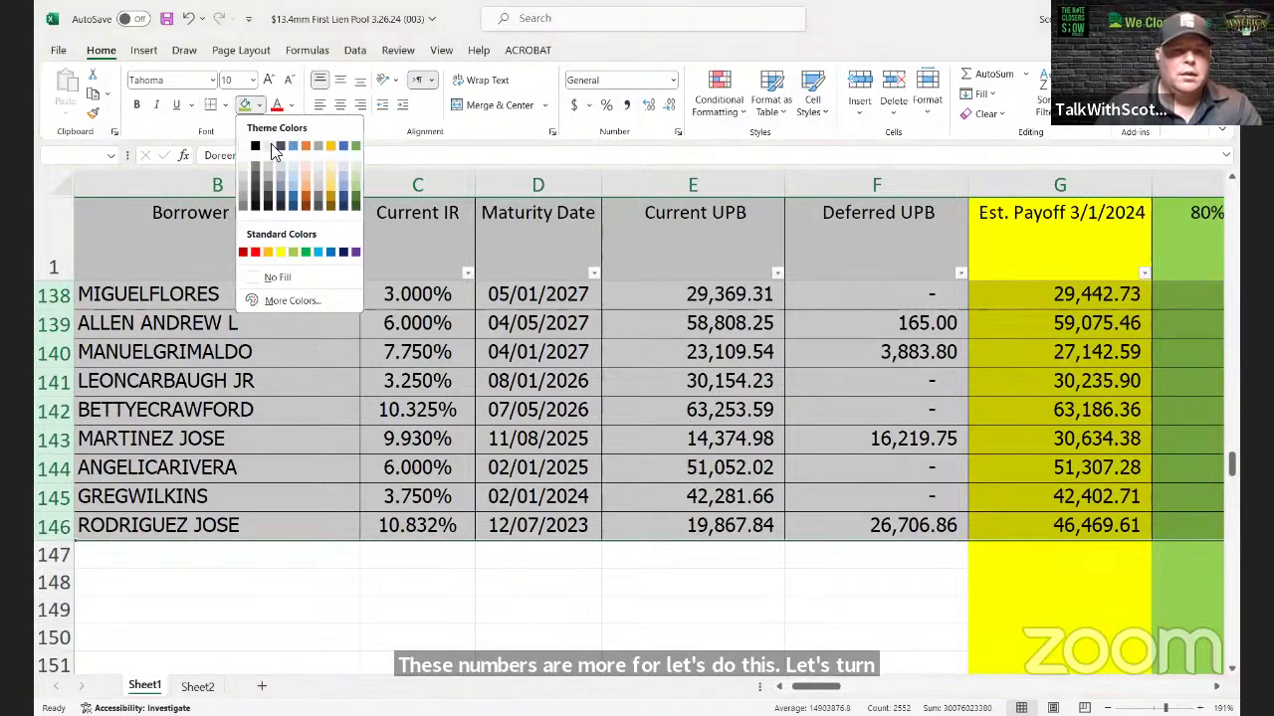
{"action": "left_click", "coordinate": [330, 146]}
{"action": "scroll", "coordinate": [617, 483], "scroll_direction": "up", "scroll_amount": 7}
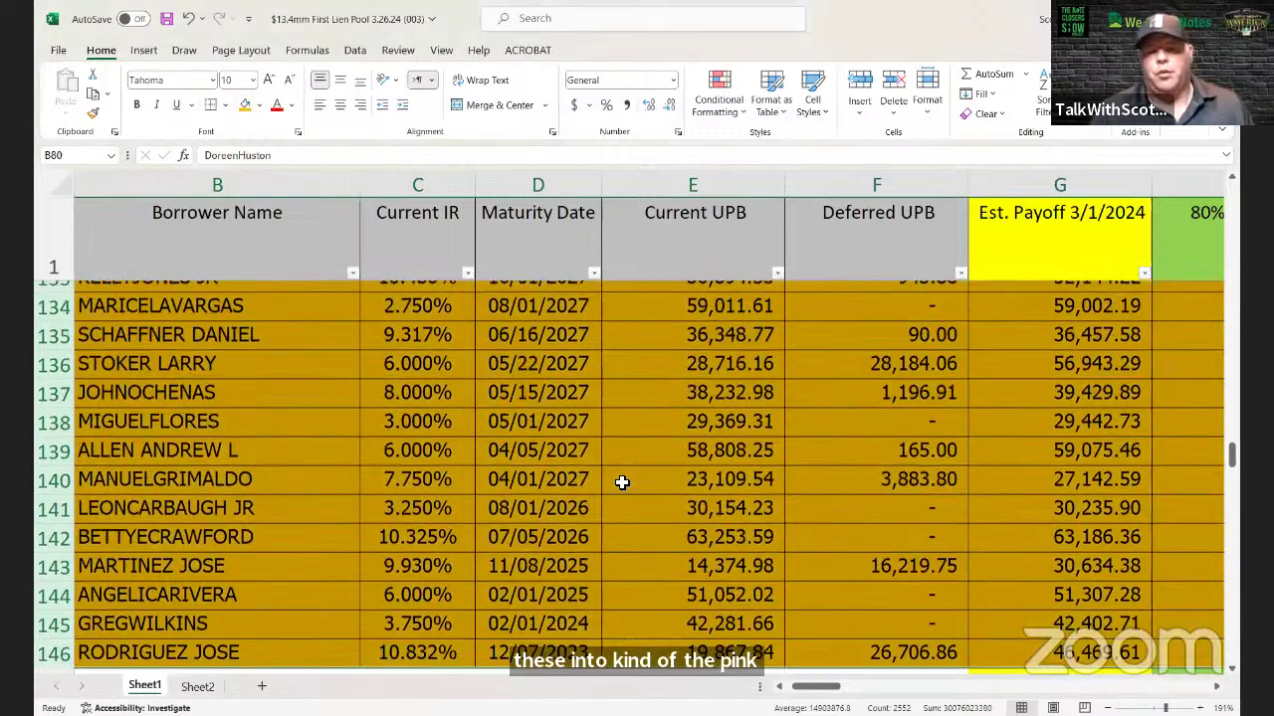
{"action": "scroll", "coordinate": [616, 483], "scroll_direction": "up", "scroll_amount": 17}
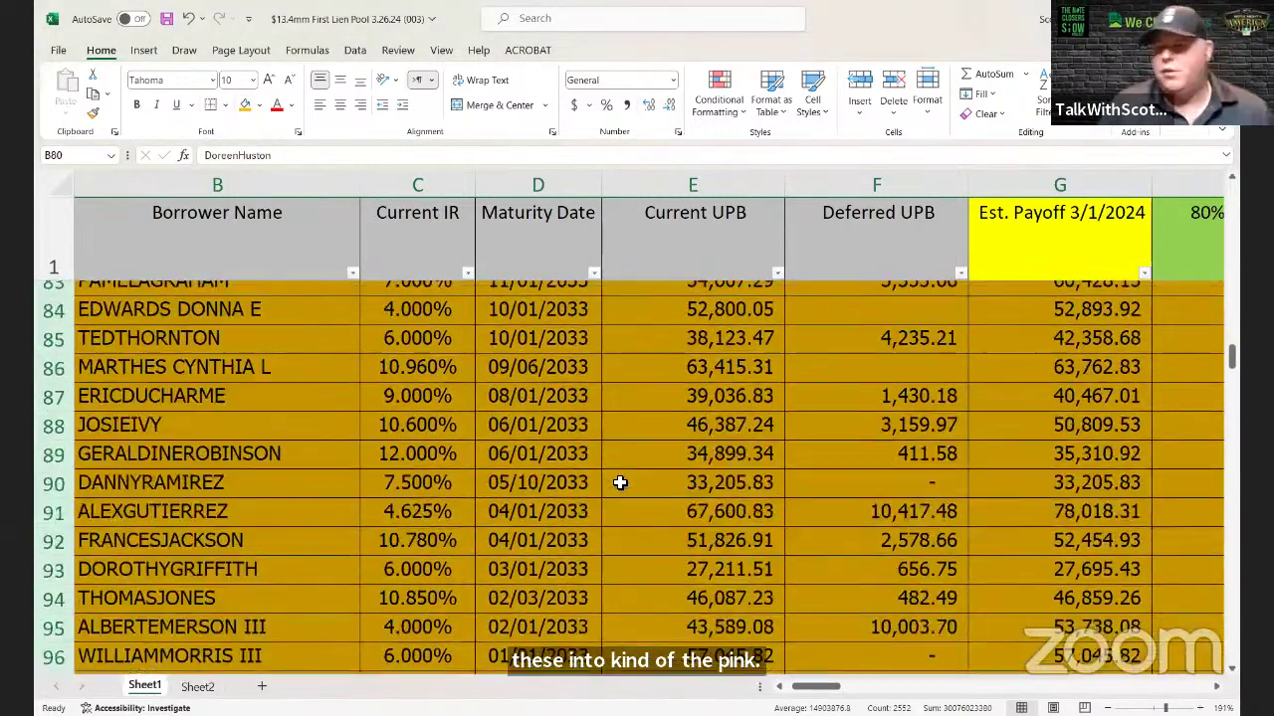
{"action": "scroll", "coordinate": [617, 478], "scroll_direction": "down", "scroll_amount": 1}
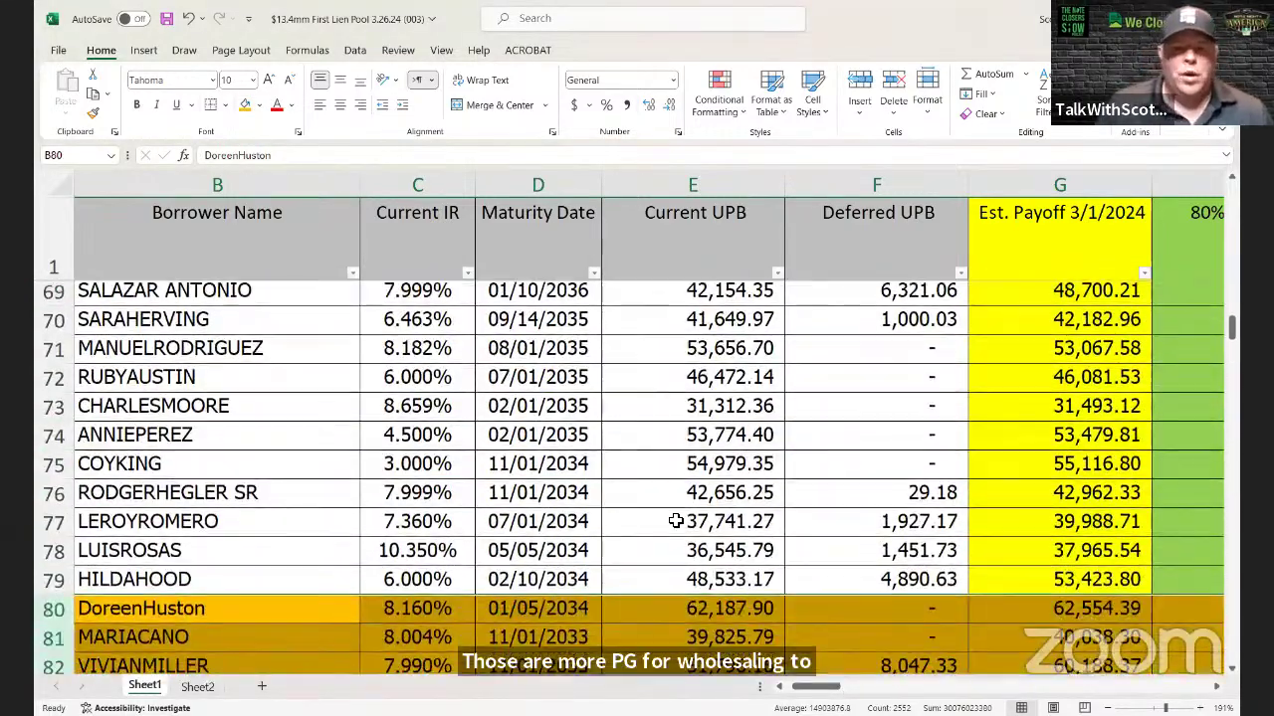
Step: Examine the EST ROI values of the longer-term loans from row 2 down, including the column's filter list
{"action": "scroll", "coordinate": [519, 463], "scroll_direction": "up", "scroll_amount": 20}
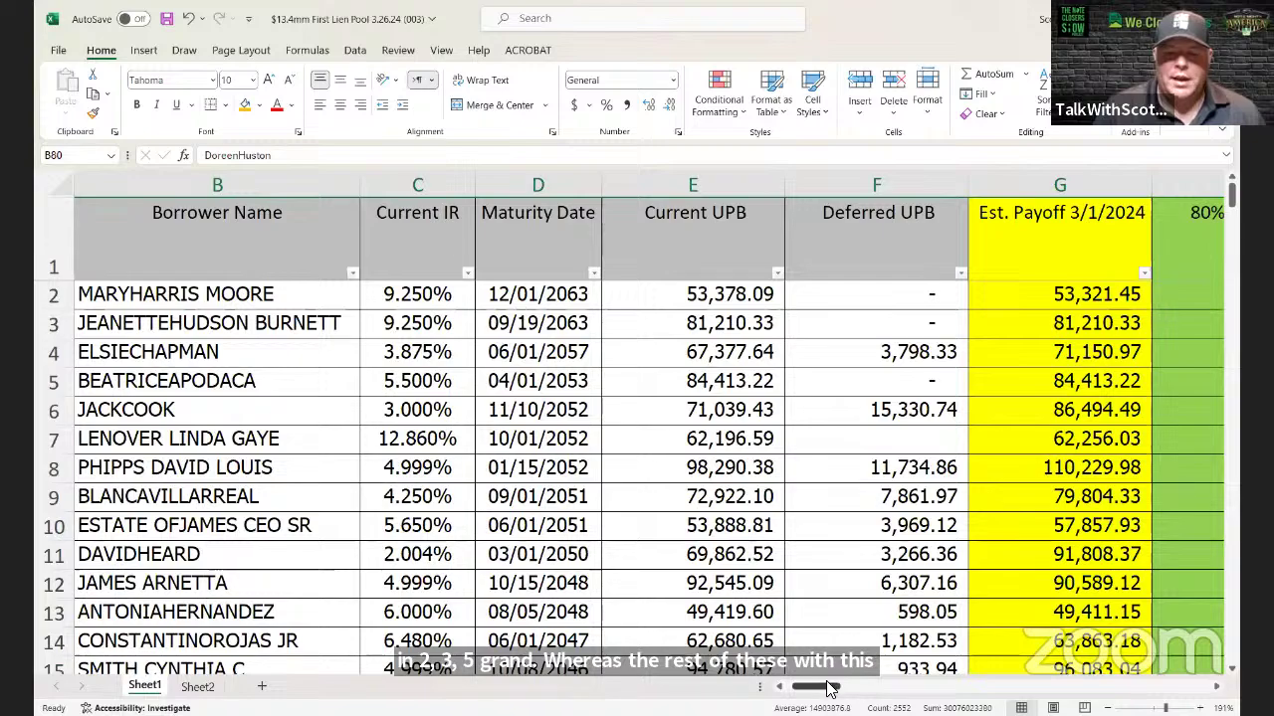
{"action": "left_click_drag", "start_coordinate": [824, 692], "coordinate": [854, 685]}
{"action": "scroll", "coordinate": [659, 265], "scroll_direction": "down", "scroll_amount": 5}
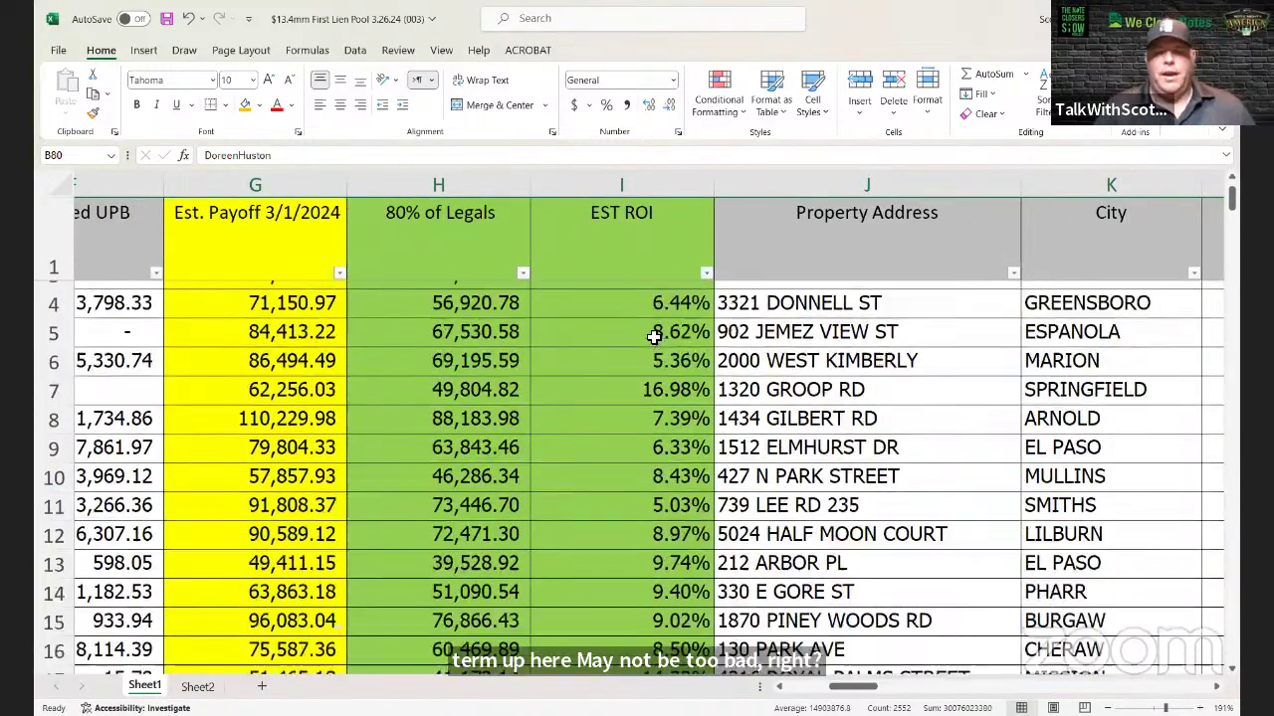
{"action": "scroll", "coordinate": [644, 341], "scroll_direction": "down", "scroll_amount": 12}
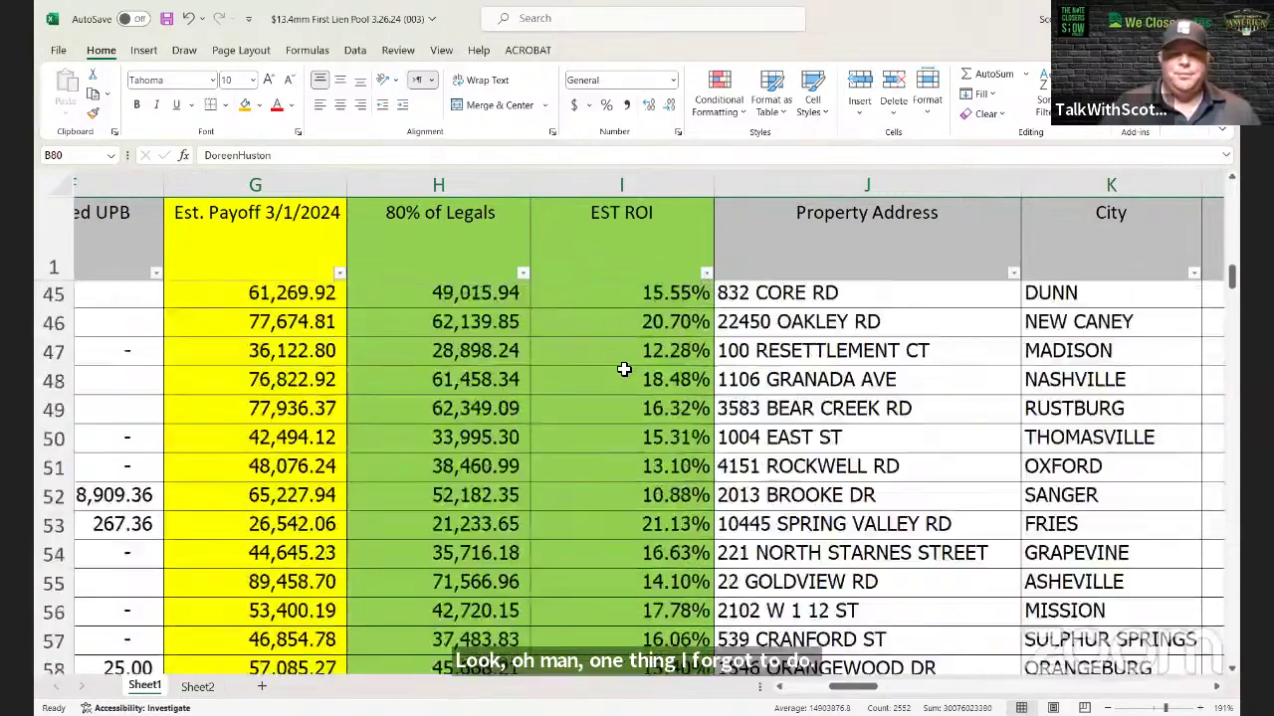
{"action": "scroll", "coordinate": [635, 376], "scroll_direction": "up", "scroll_amount": 1}
{"action": "scroll", "coordinate": [628, 378], "scroll_direction": "down", "scroll_amount": 3}
{"action": "scroll", "coordinate": [628, 379], "scroll_direction": "up", "scroll_amount": 1}
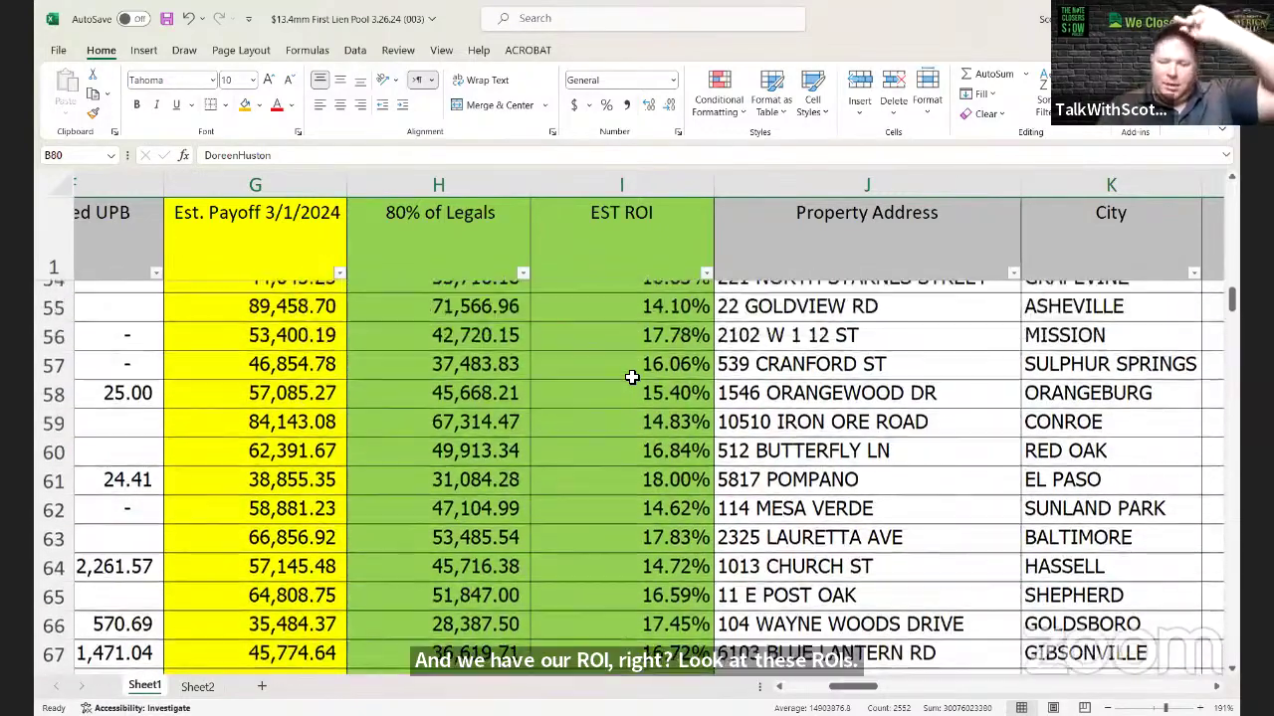
{"action": "scroll", "coordinate": [632, 374], "scroll_direction": "down", "scroll_amount": 2}
{"action": "scroll", "coordinate": [632, 373], "scroll_direction": "up", "scroll_amount": 19}
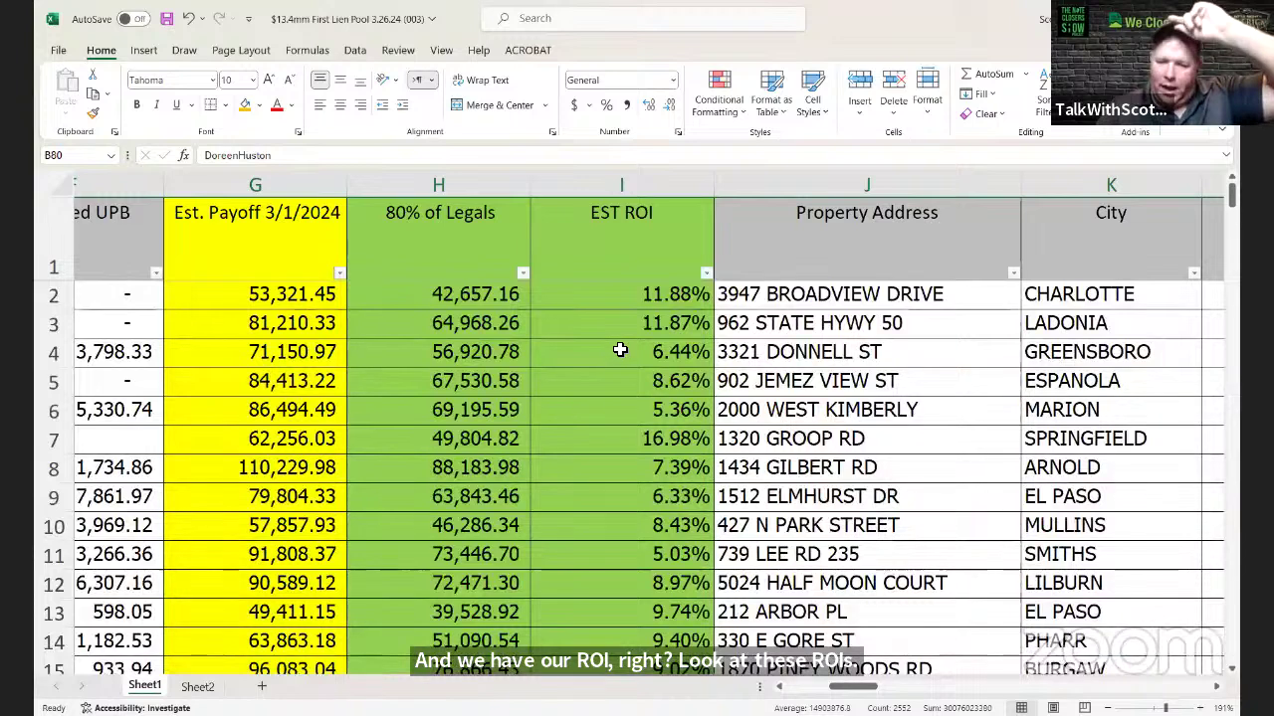
{"action": "left_click", "coordinate": [707, 274]}
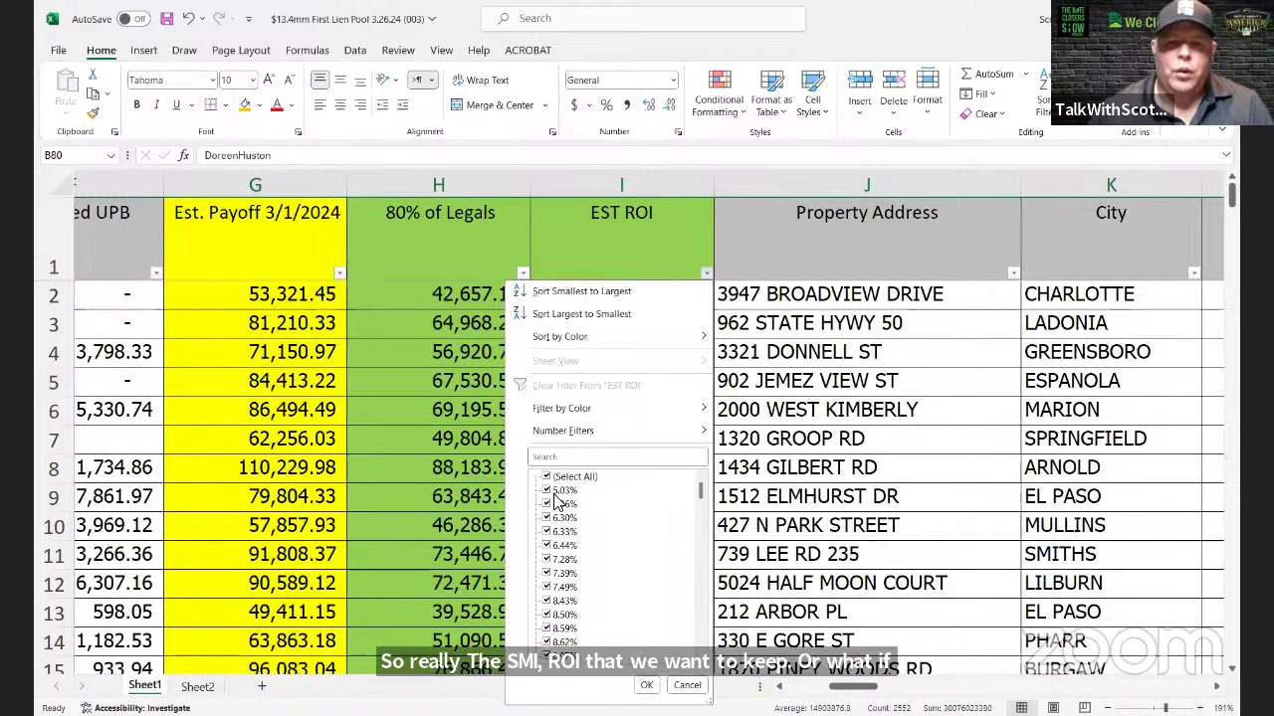
{"action": "left_click", "coordinate": [392, 446]}
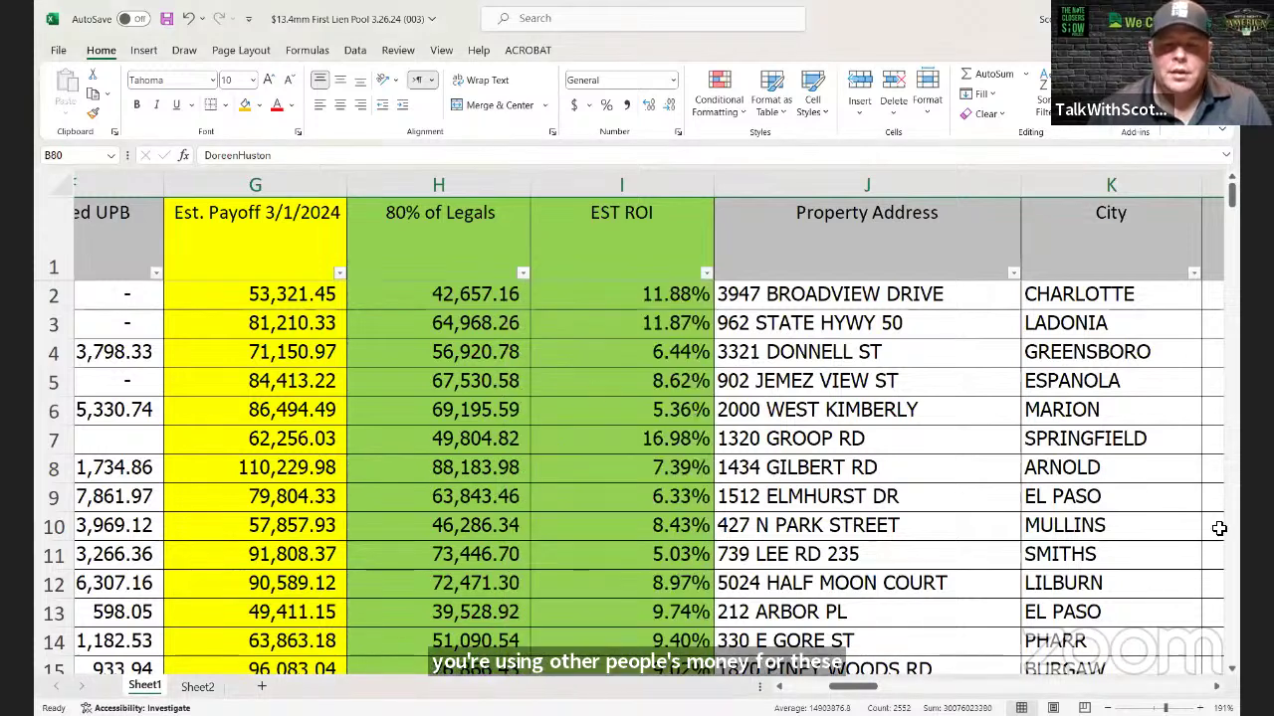
{"action": "scroll", "coordinate": [1147, 468], "scroll_direction": "down", "scroll_amount": 4}
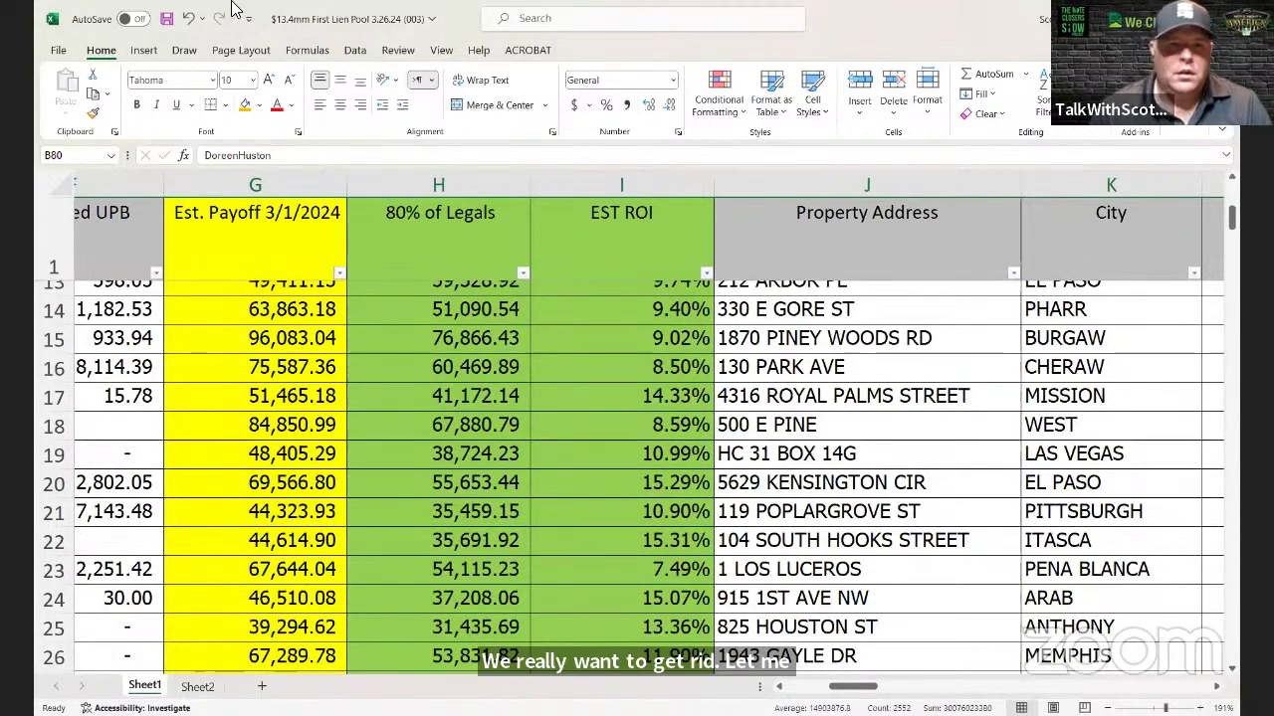
Step: Save the workbook, and save a copy in Downloads as an Excel workbook named "345 Cleaned With WHolesale Peach"
{"action": "left_click", "coordinate": [170, 19]}
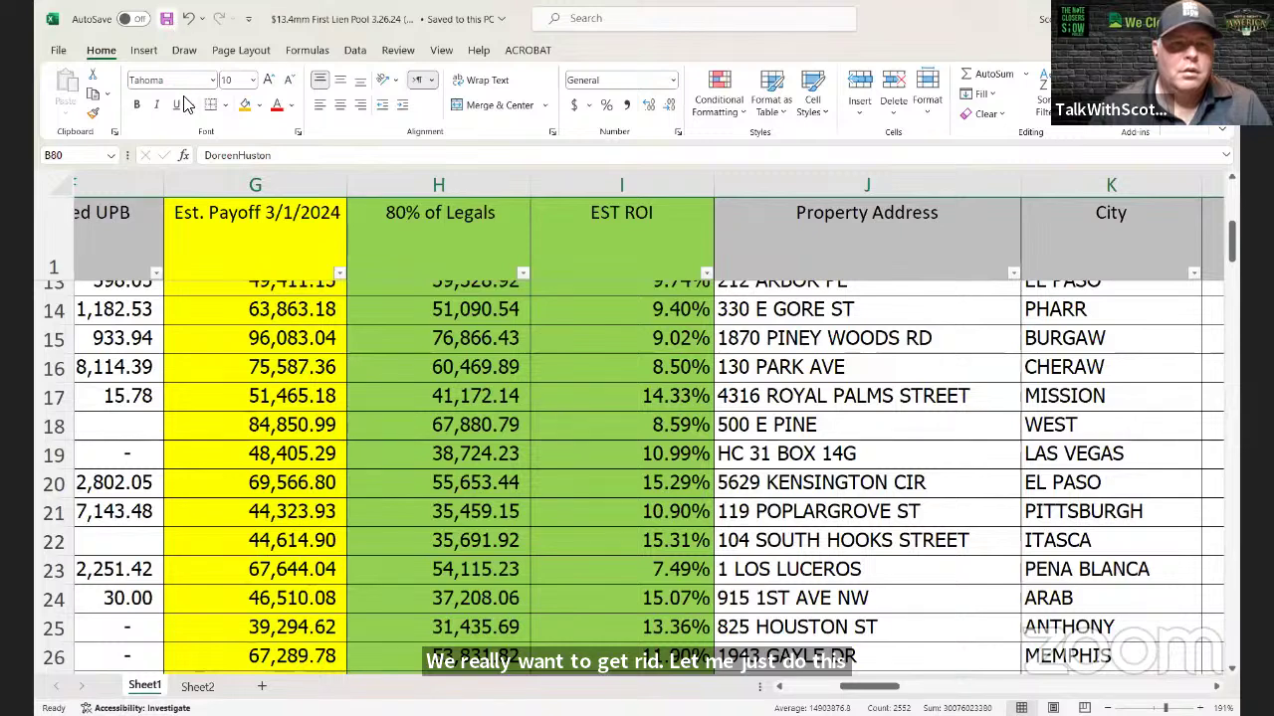
{"action": "left_click", "coordinate": [58, 50]}
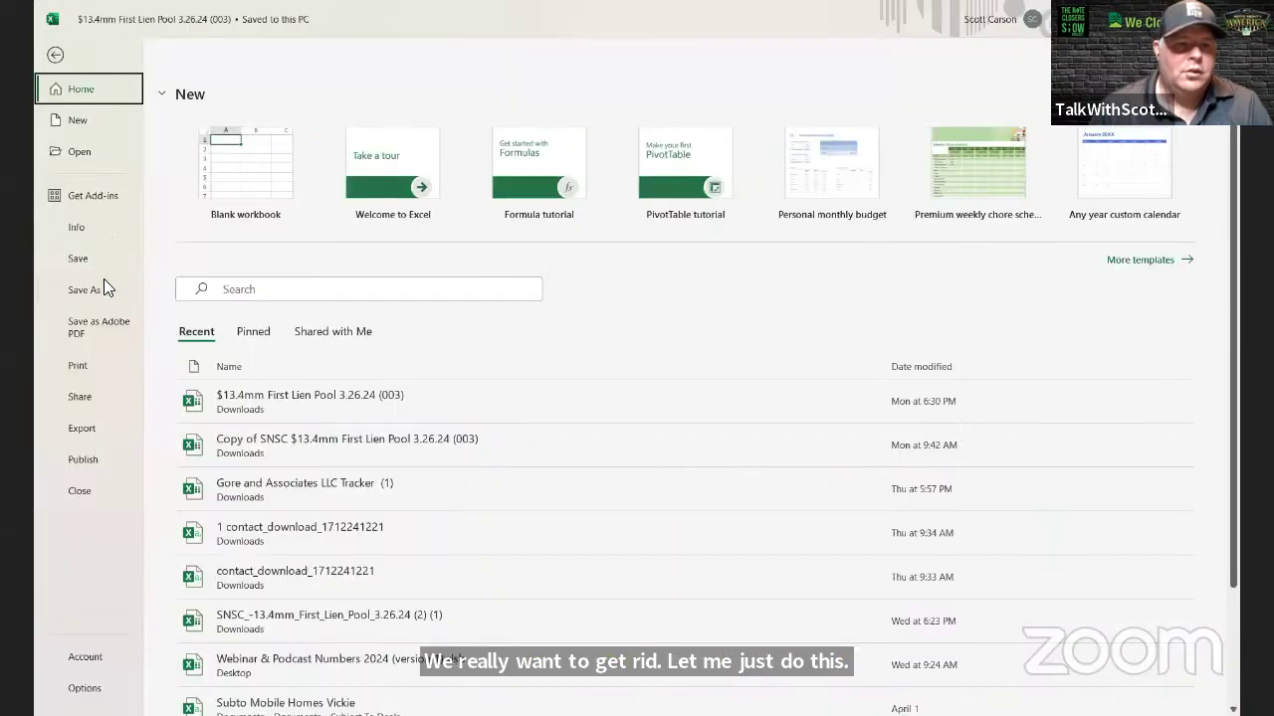
{"action": "left_click", "coordinate": [97, 290]}
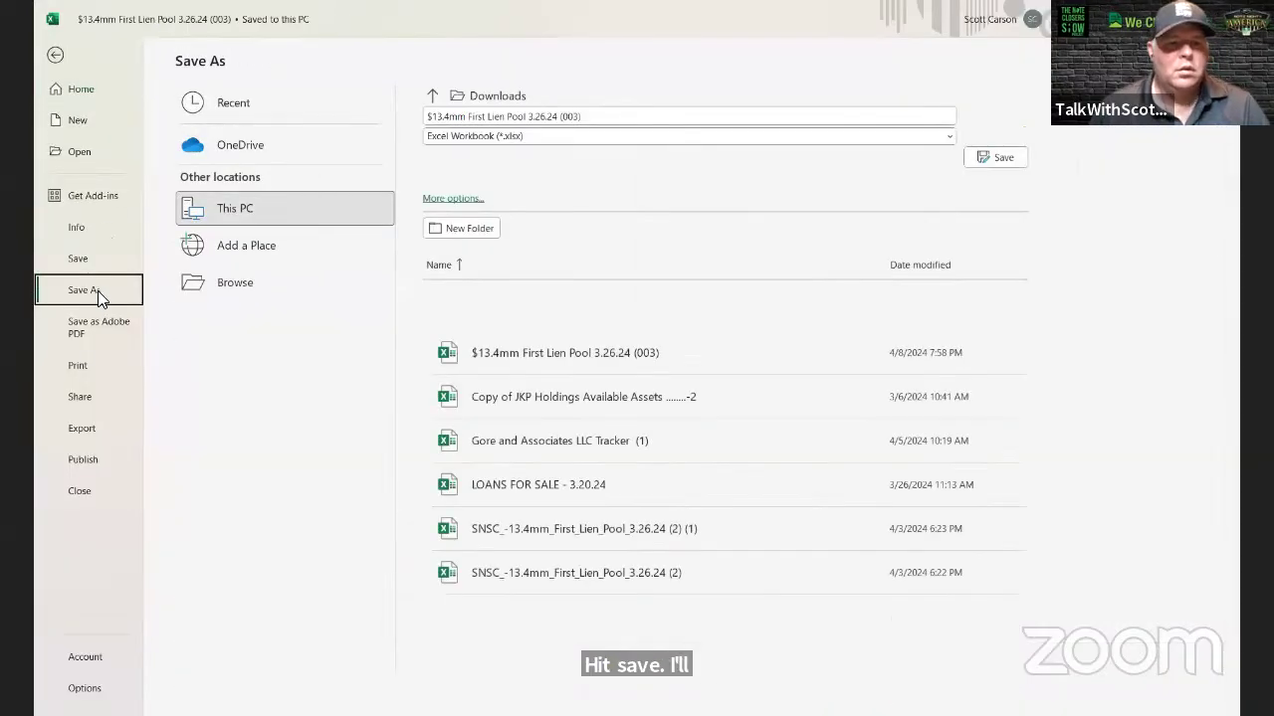
{"action": "left_click", "coordinate": [651, 119]}
{"action": "left_click", "coordinate": [651, 119]}
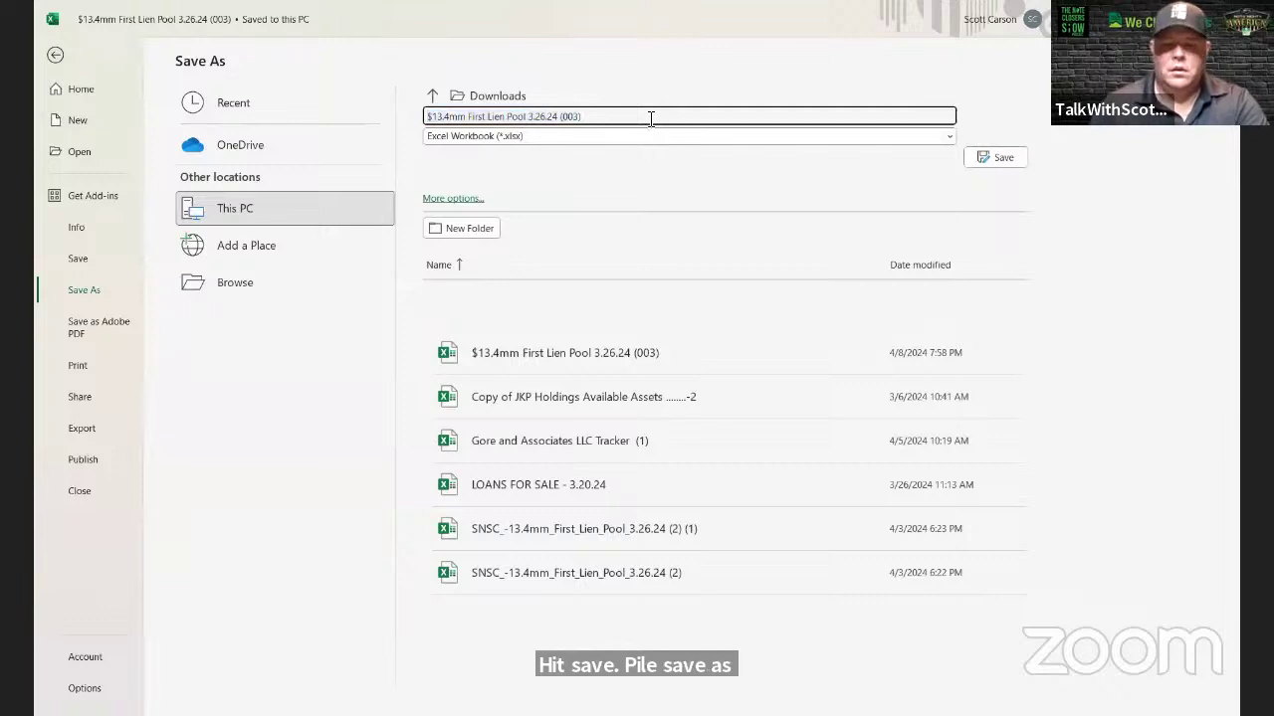
{"action": "key", "text": "BackSpace"}
{"action": "key", "text": "BackSpace"}
{"action": "key", "text": "BackSpace"}
{"action": "key", "text": "BackSpace"}
{"action": "key", "text": "BackSpace"}
{"action": "key", "text": "BackSpace"}
{"action": "key", "text": "BackSpace"}
{"action": "key", "text": "BackSpace"}
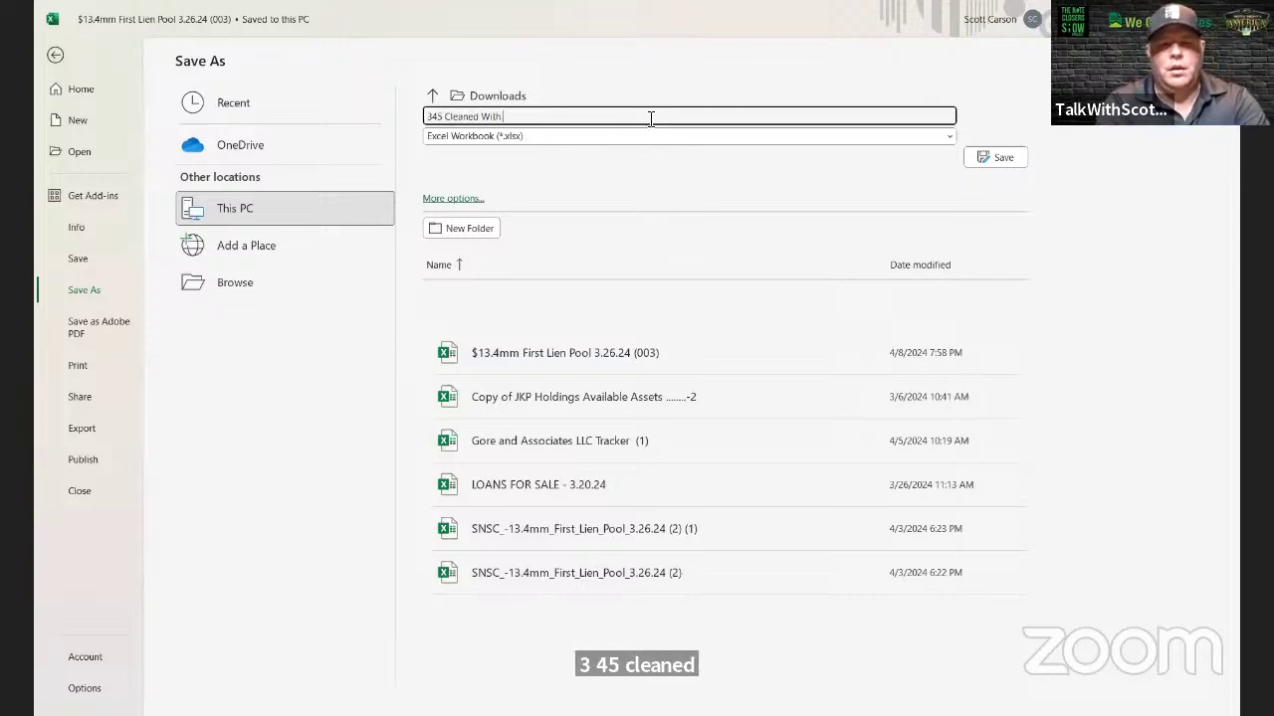
{"action": "type", "text": "esale Peach"}
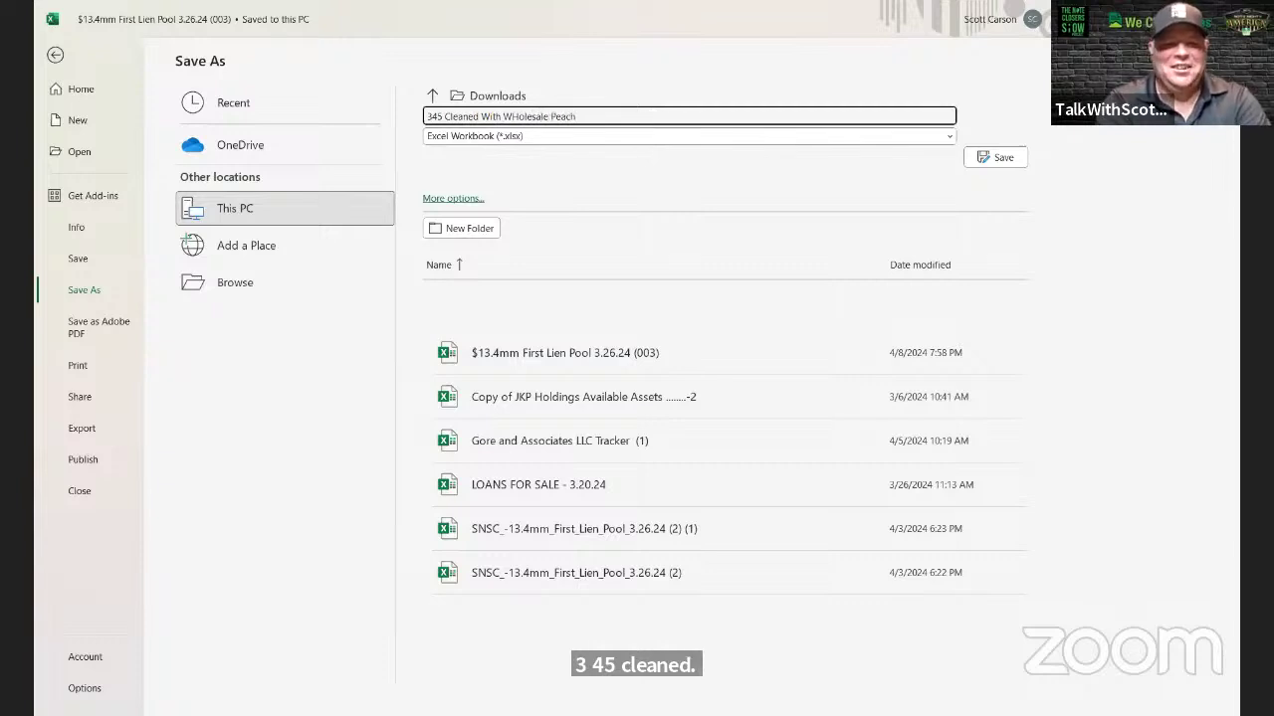
{"action": "key", "text": "Return"}
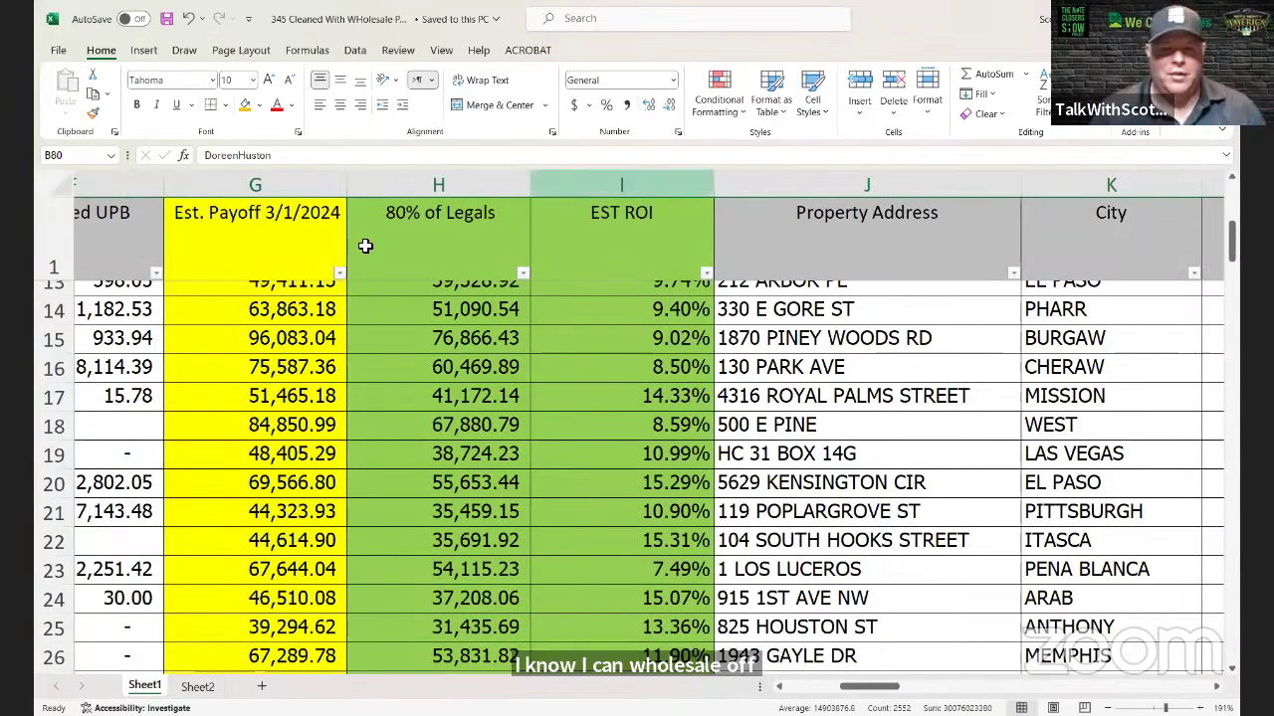
Step: Delete the gold-filled short-term loan rows, 80 through 146
{"action": "scroll", "coordinate": [492, 297], "scroll_direction": "down", "scroll_amount": 1}
{"action": "scroll", "coordinate": [492, 296], "scroll_direction": "down", "scroll_amount": 20}
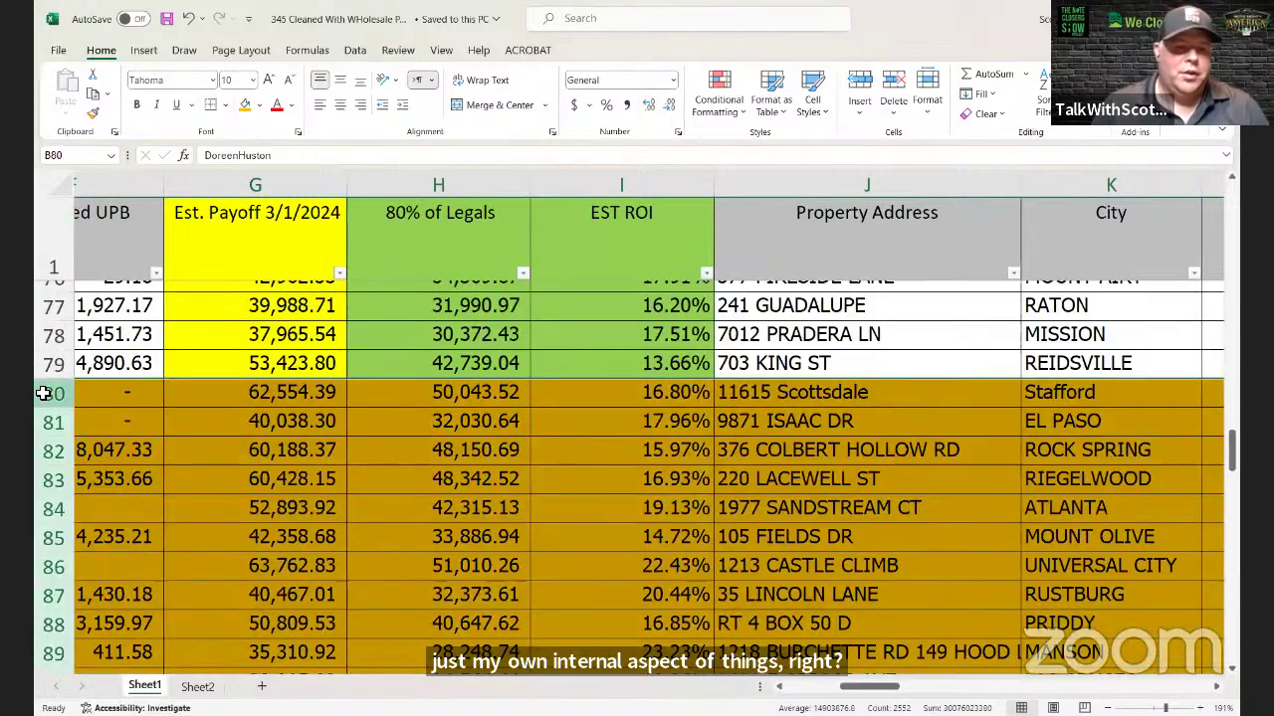
{"action": "left_click", "coordinate": [49, 392]}
{"action": "mouse_move", "coordinate": [50, 392]}
{"action": "left_mouse_down"}
{"action": "mouse_move", "coordinate": [50, 422]}
{"action": "mouse_move", "coordinate": [50, 382]}
{"action": "left_mouse_up"}
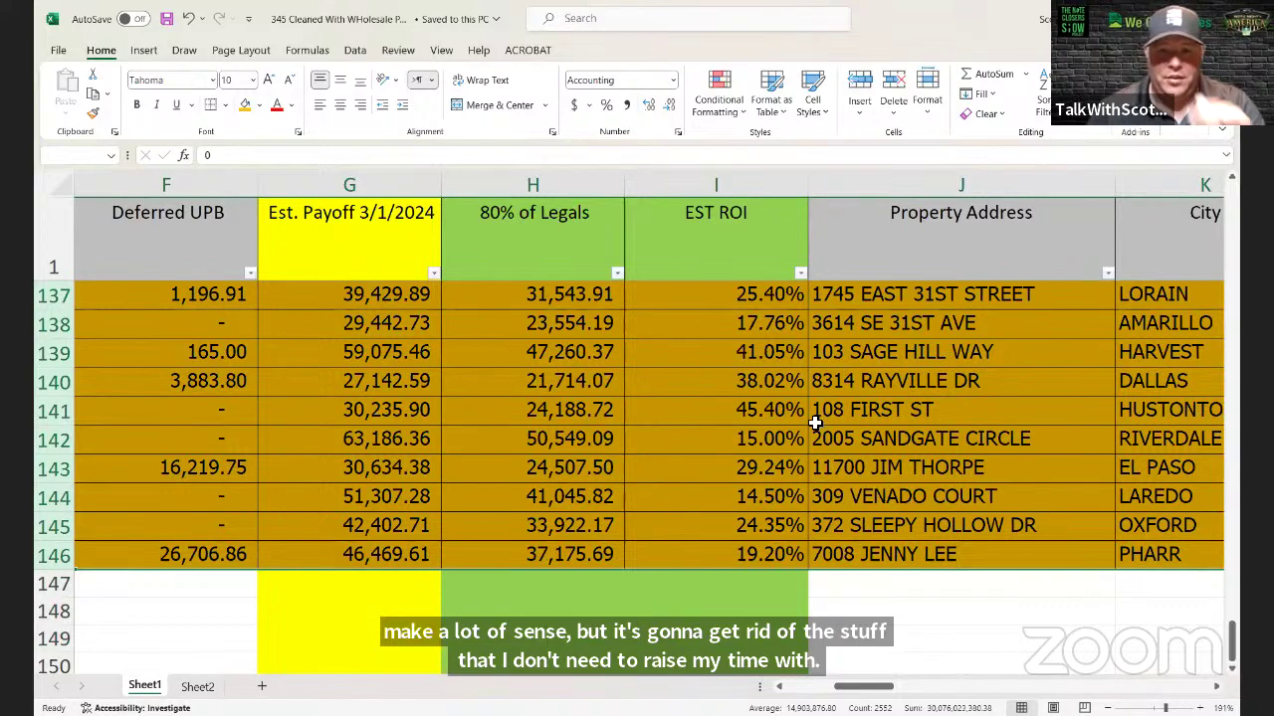
{"action": "right_click", "coordinate": [705, 409]}
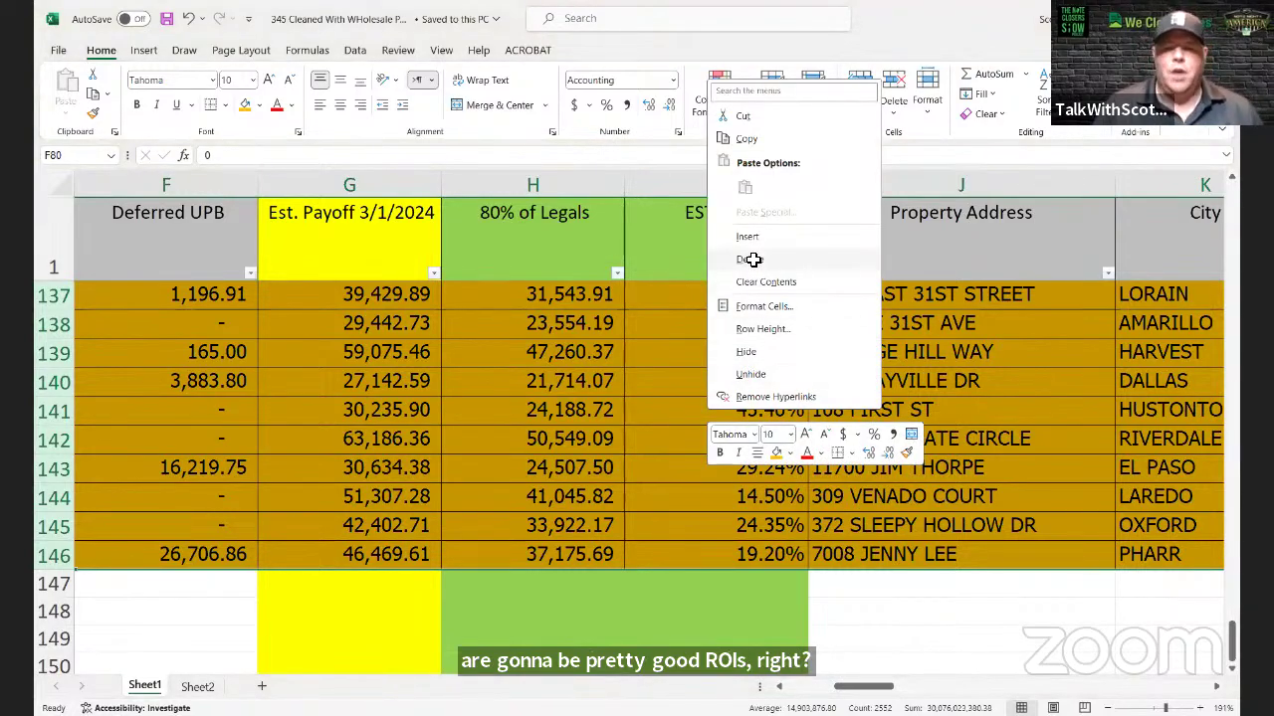
{"action": "left_click", "coordinate": [754, 260]}
Step: Custom sort the whole sheet by EST ROI cell values from largest to smallest
{"action": "scroll", "coordinate": [771, 410], "scroll_direction": "up", "scroll_amount": 20}
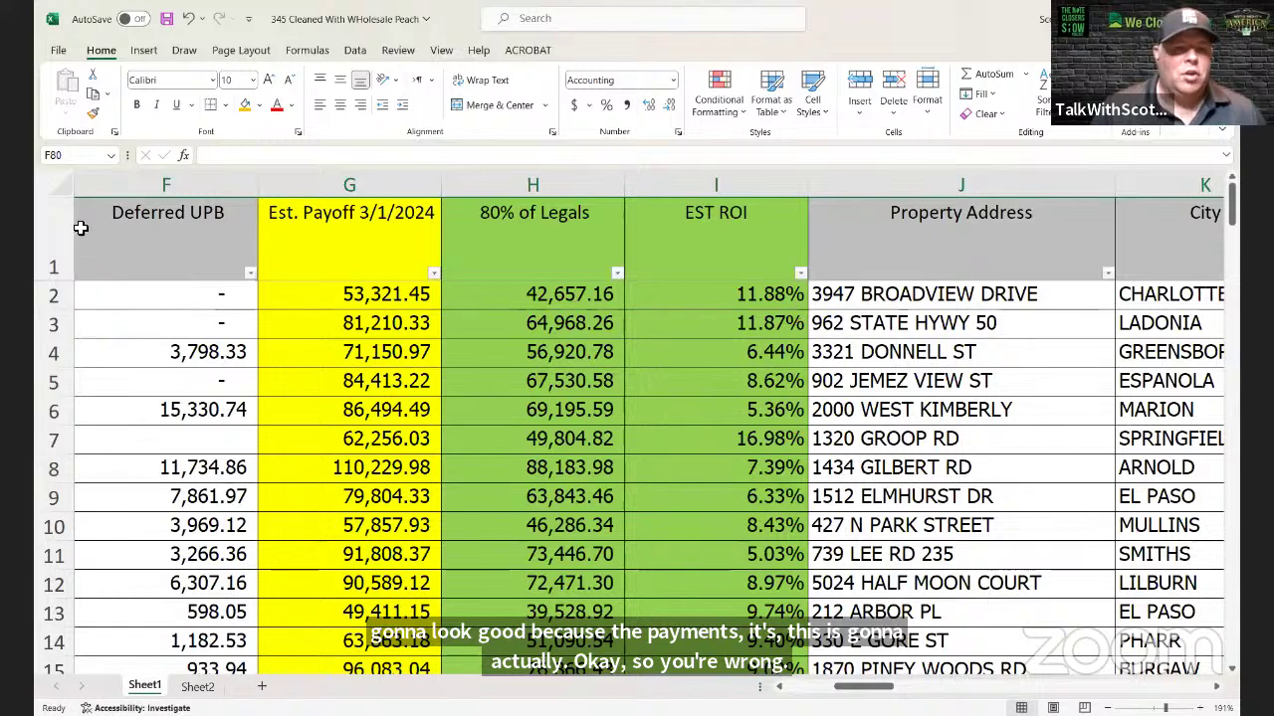
{"action": "left_click", "coordinate": [58, 187]}
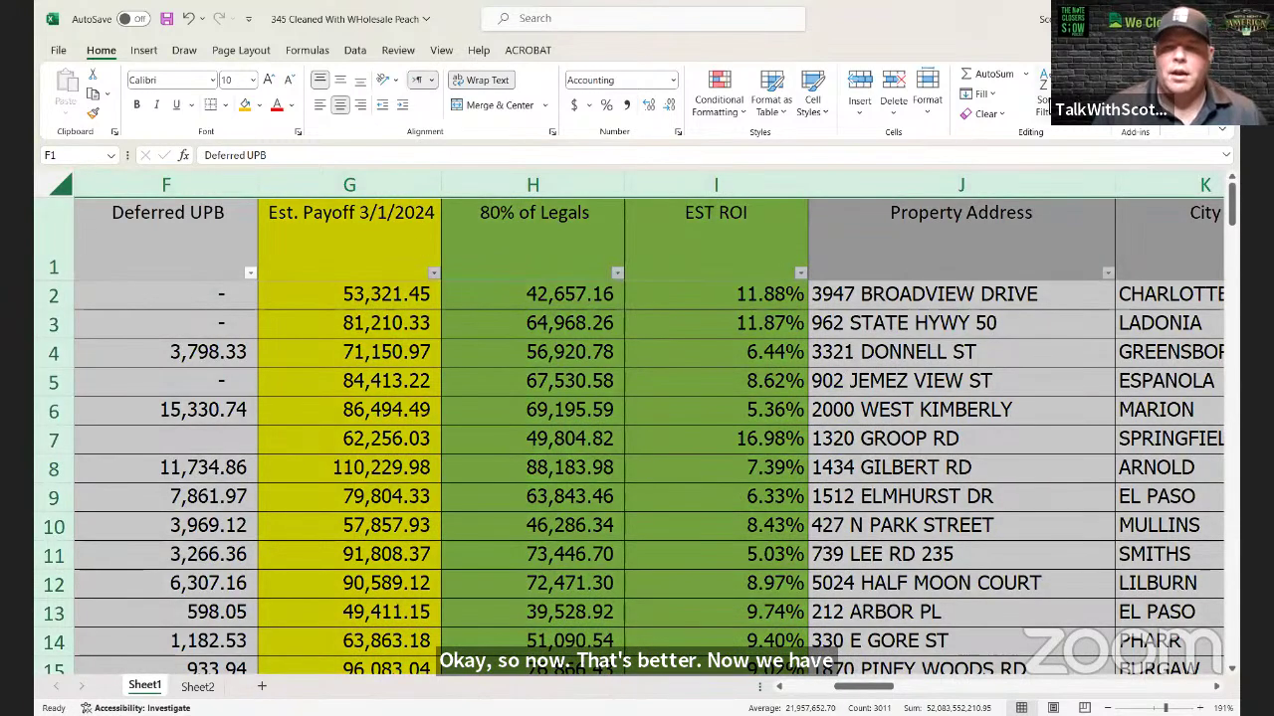
{"action": "left_click", "coordinate": [1049, 107]}
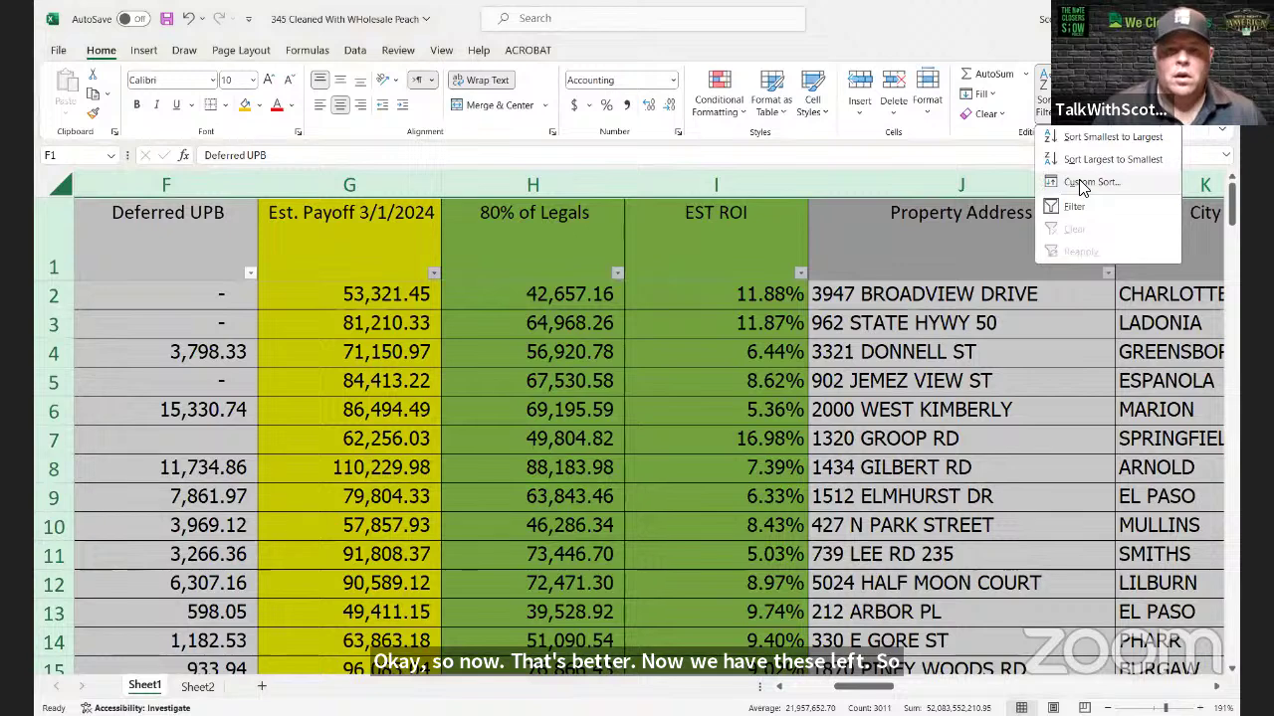
{"action": "left_click", "coordinate": [547, 329]}
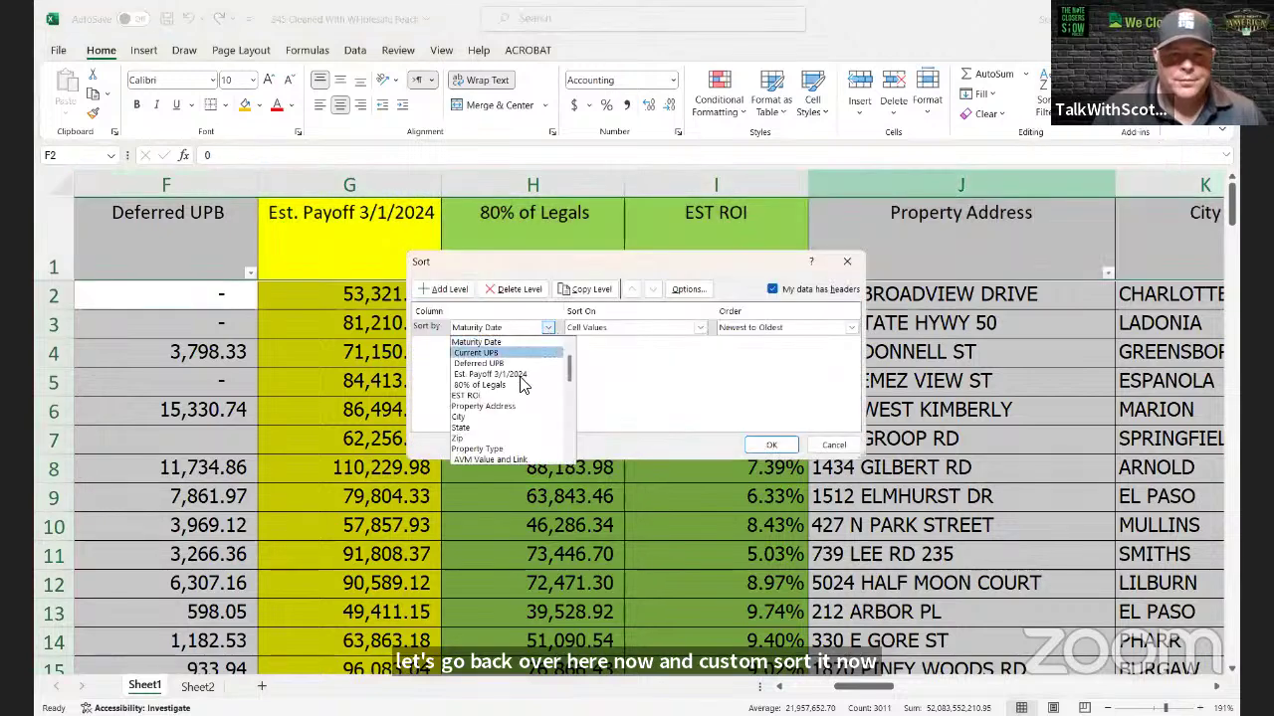
{"action": "left_click", "coordinate": [509, 390]}
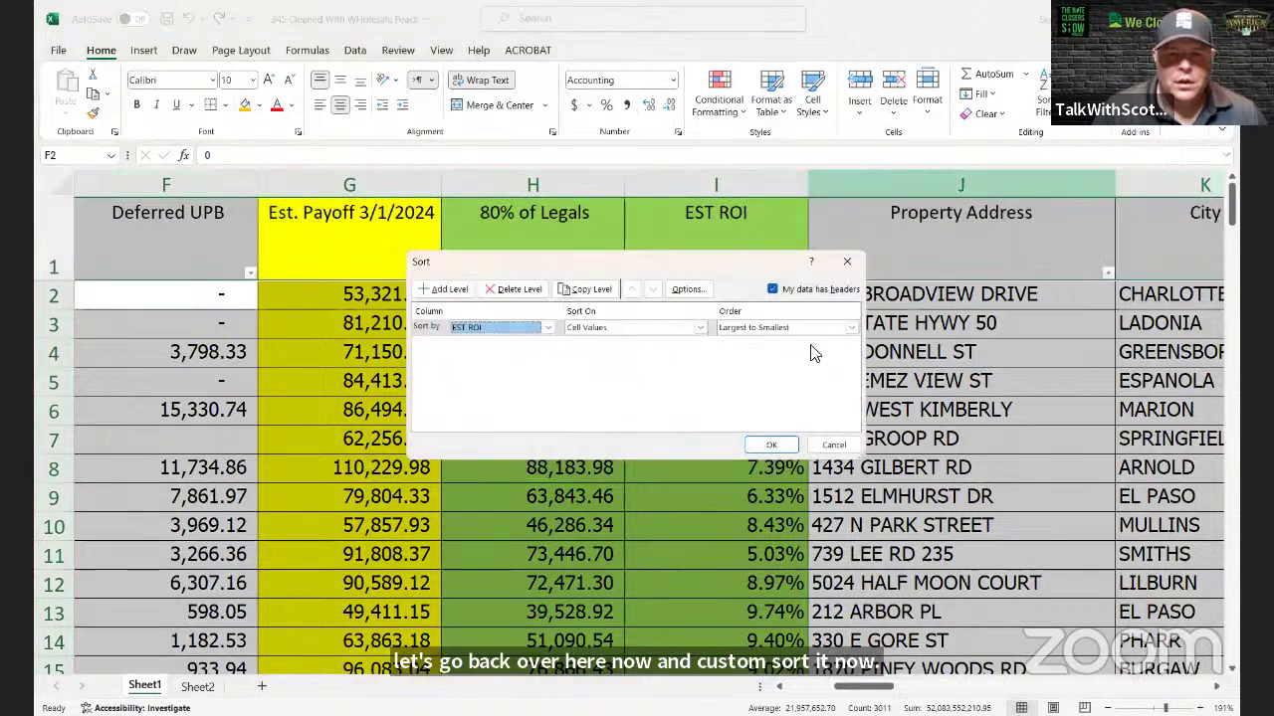
{"action": "left_click", "coordinate": [777, 445]}
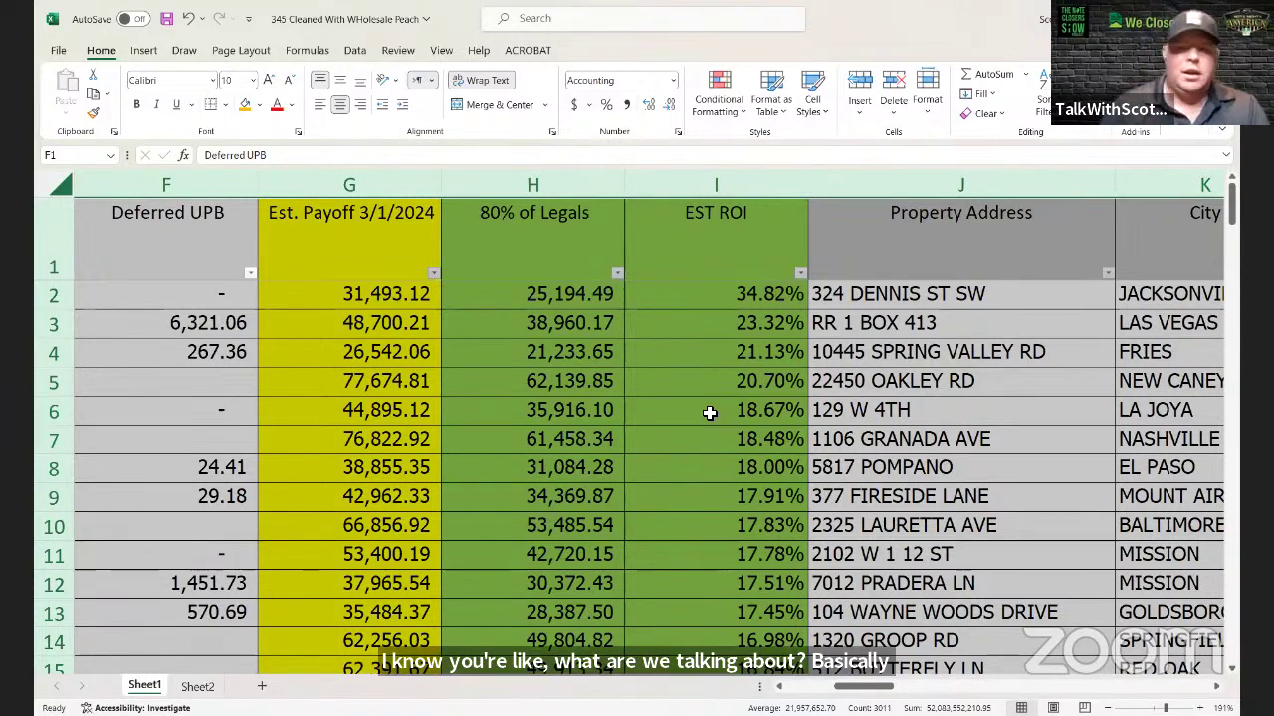
Step: Examine the sorted EST ROI column from the highest values down to the loans around 14 to 15%
{"action": "left_click", "coordinate": [784, 439]}
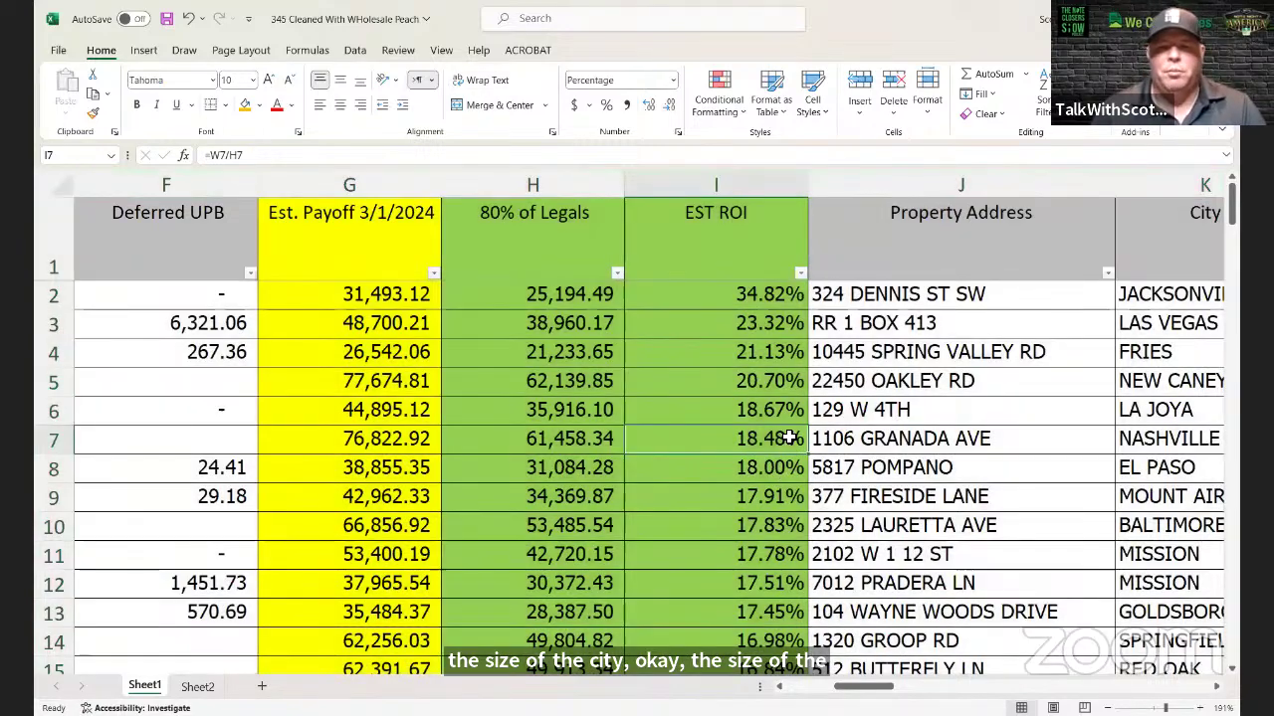
{"action": "scroll", "coordinate": [697, 393], "scroll_direction": "down", "scroll_amount": 7}
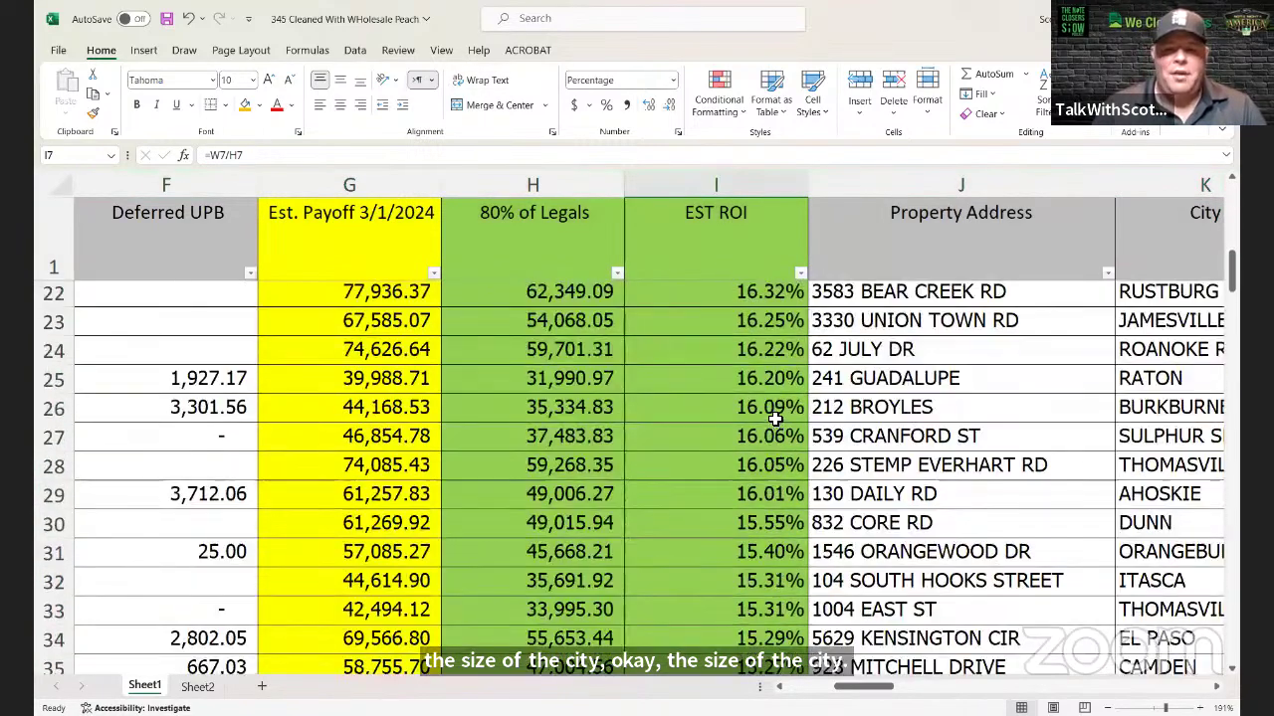
{"action": "scroll", "coordinate": [766, 433], "scroll_direction": "down", "scroll_amount": 4}
{"action": "scroll", "coordinate": [762, 441], "scroll_direction": "down", "scroll_amount": 5}
{"action": "scroll", "coordinate": [759, 443], "scroll_direction": "up", "scroll_amount": 5}
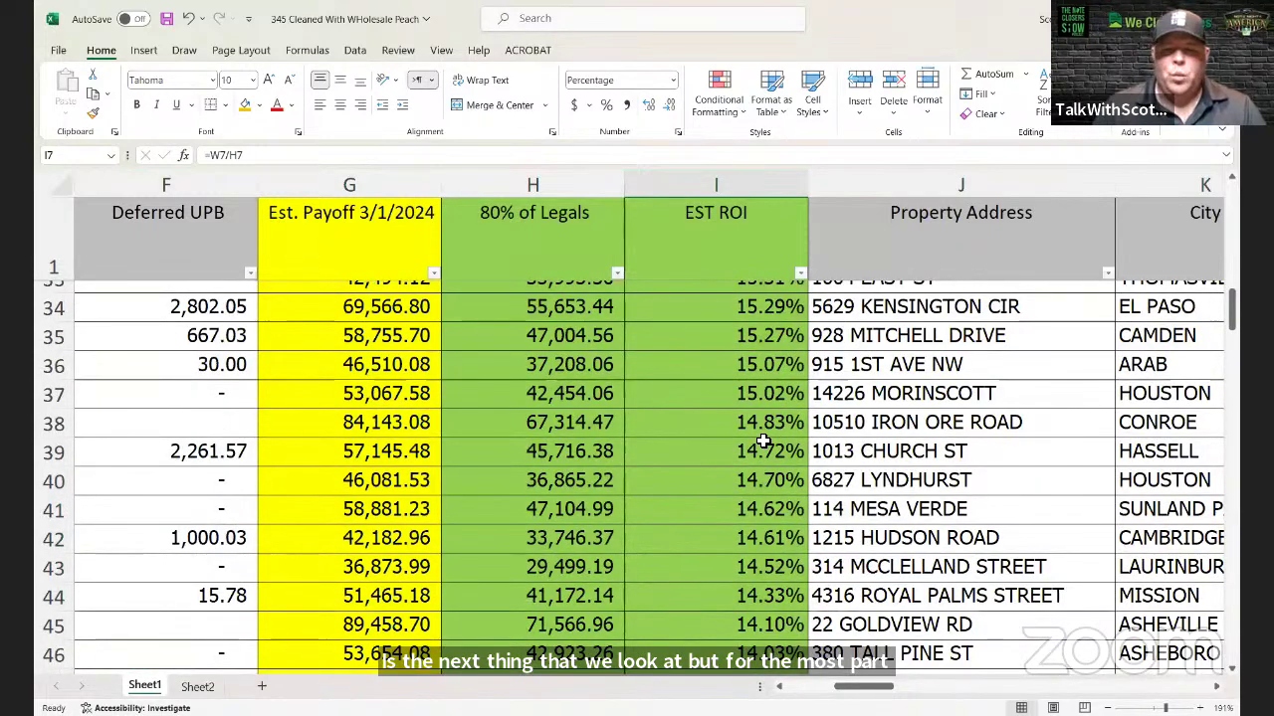
{"action": "scroll", "coordinate": [751, 430], "scroll_direction": "down", "scroll_amount": 2}
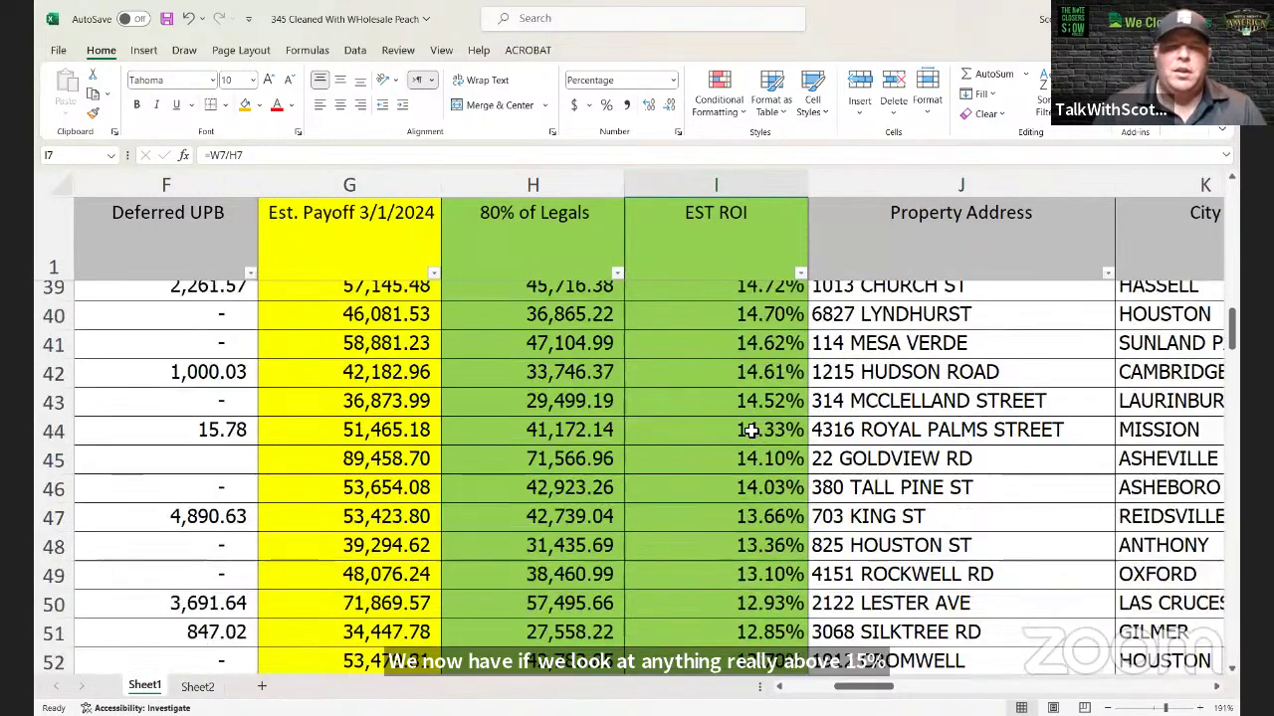
{"action": "scroll", "coordinate": [750, 430], "scroll_direction": "down", "scroll_amount": 3}
{"action": "scroll", "coordinate": [746, 435], "scroll_direction": "up", "scroll_amount": 5}
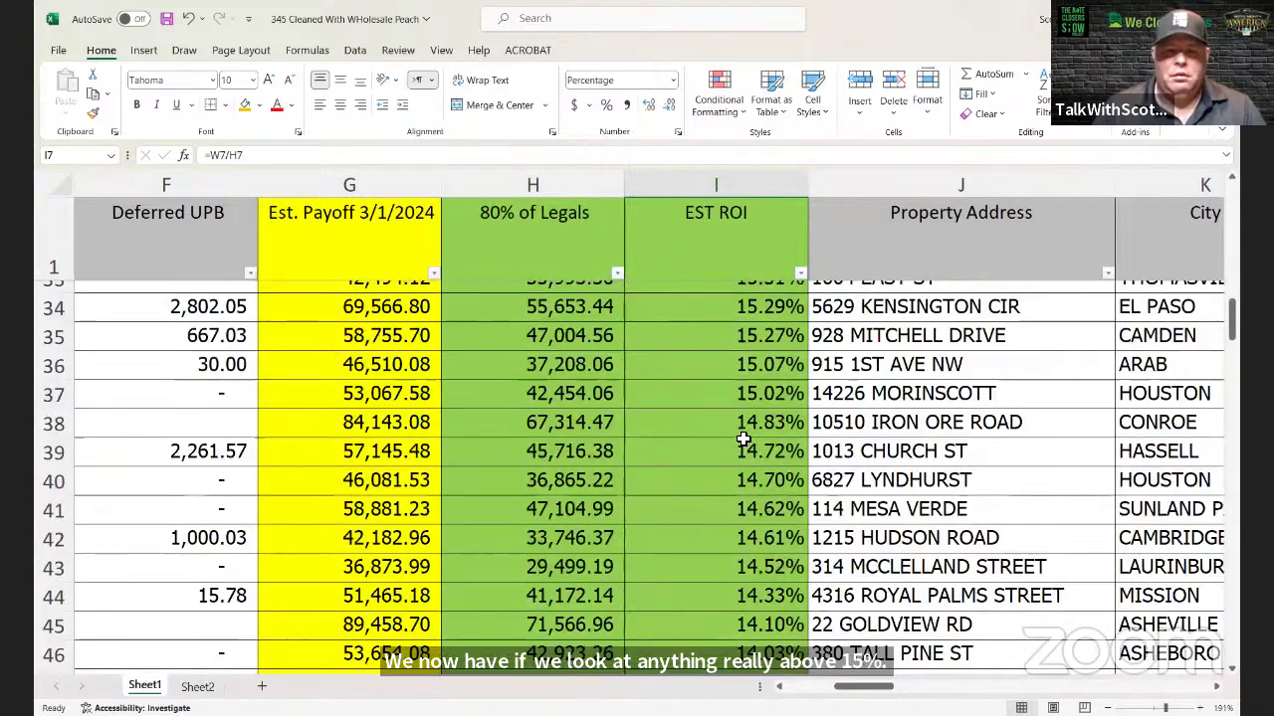
{"action": "scroll", "coordinate": [722, 469], "scroll_direction": "down", "scroll_amount": 1}
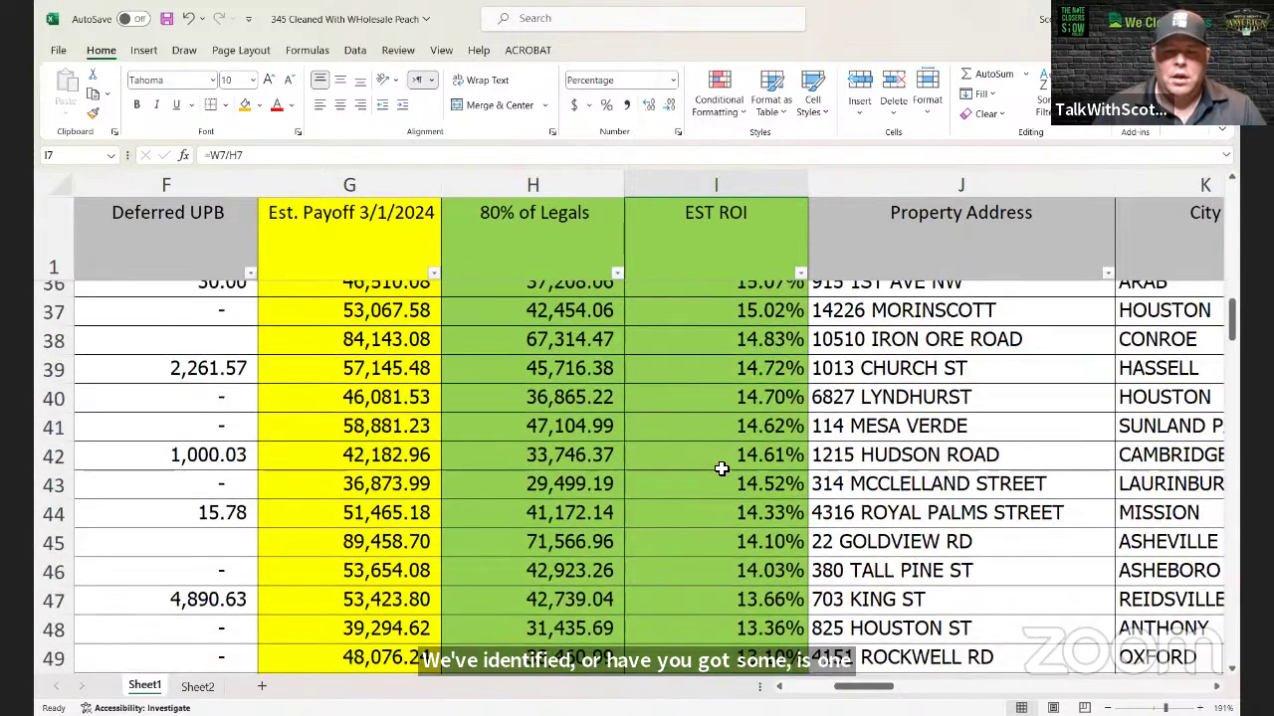
{"action": "left_click", "coordinate": [752, 575]}
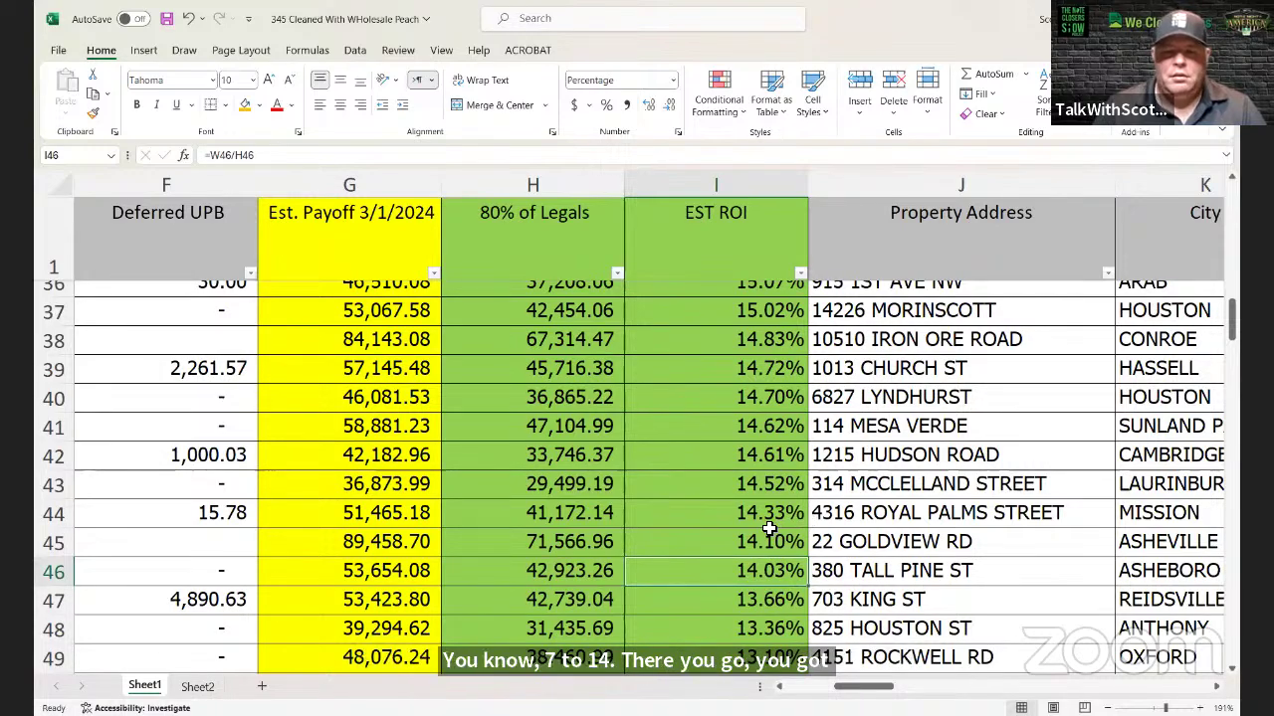
Step: Review the lowest-ROI loans near the end of the list along with their addresses, cities, states and property types
{"action": "scroll", "coordinate": [769, 528], "scroll_direction": "down", "scroll_amount": 13}
{"action": "scroll", "coordinate": [775, 522], "scroll_direction": "up", "scroll_amount": 3}
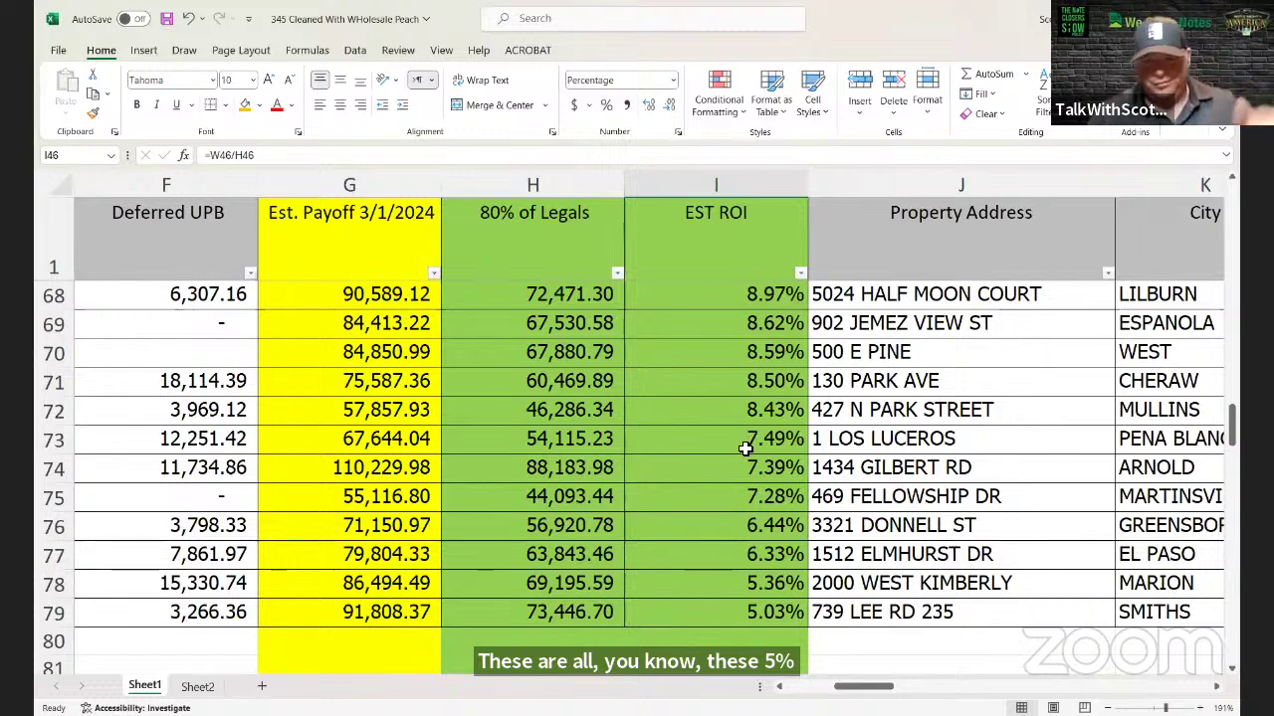
{"action": "scroll", "coordinate": [745, 449], "scroll_direction": "up", "scroll_amount": 3}
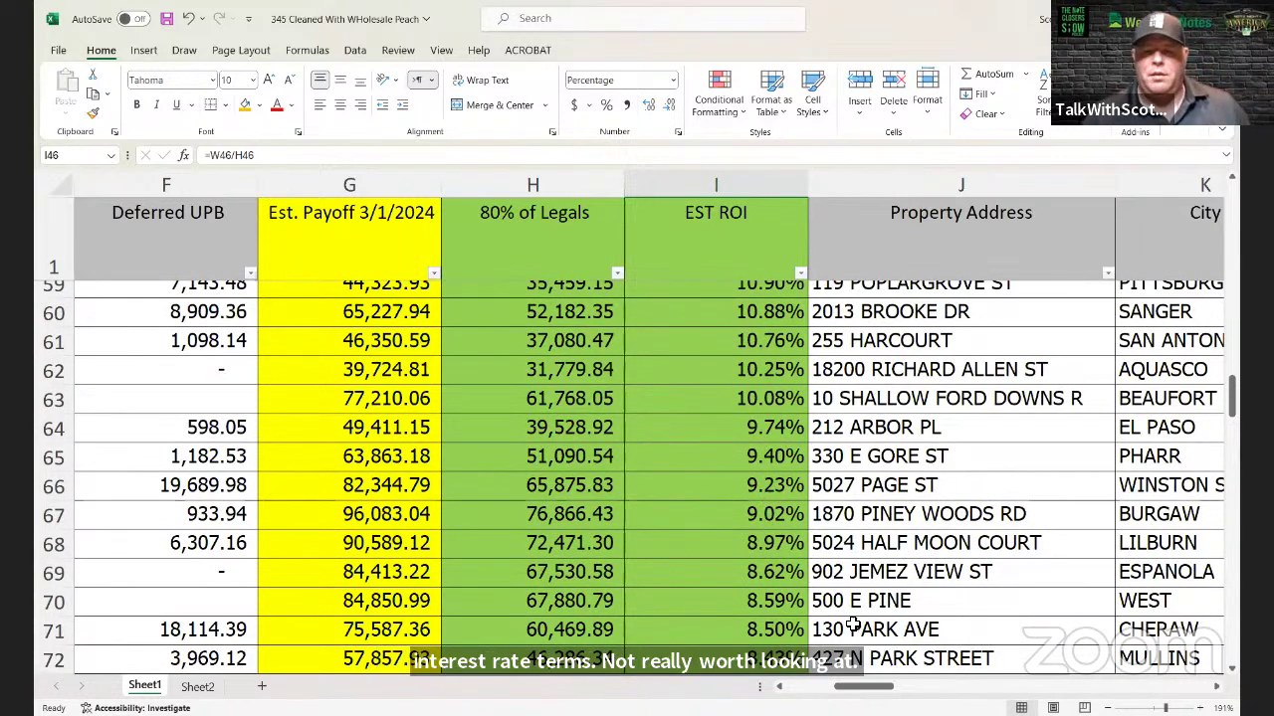
{"action": "left_click_drag", "start_coordinate": [856, 687], "coordinate": [891, 694]}
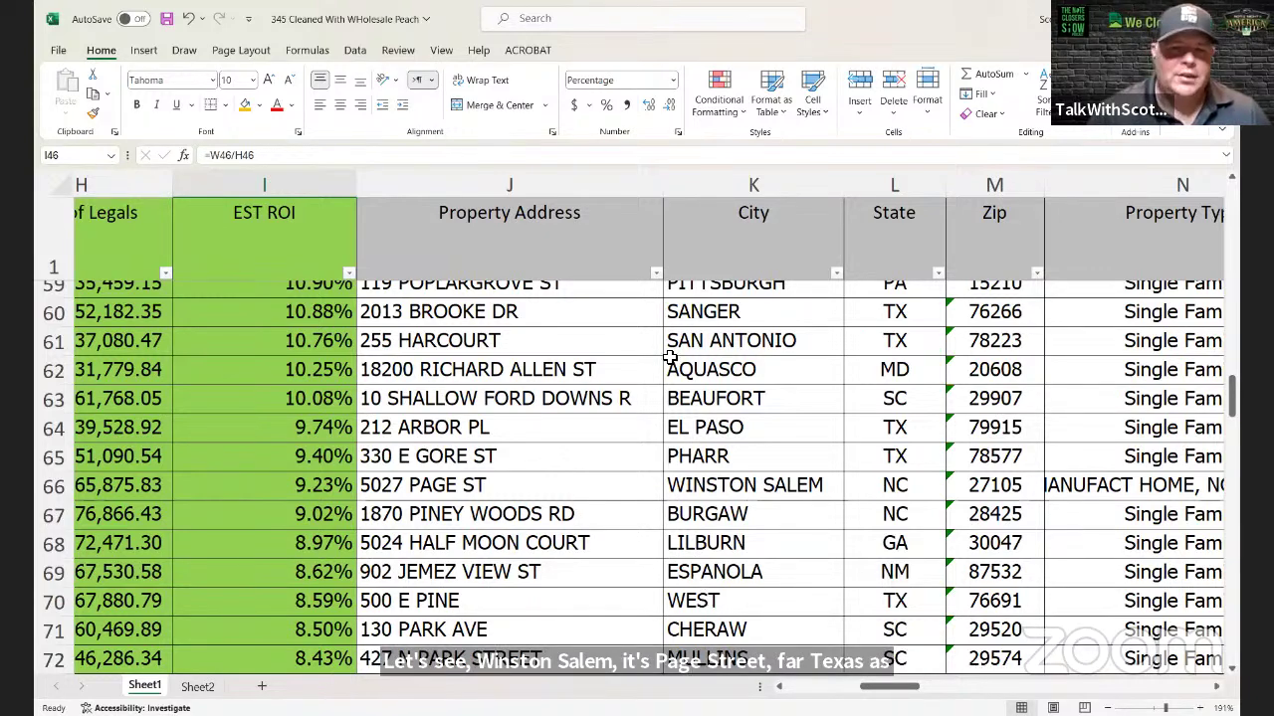
{"action": "scroll", "coordinate": [748, 369], "scroll_direction": "up", "scroll_amount": 1}
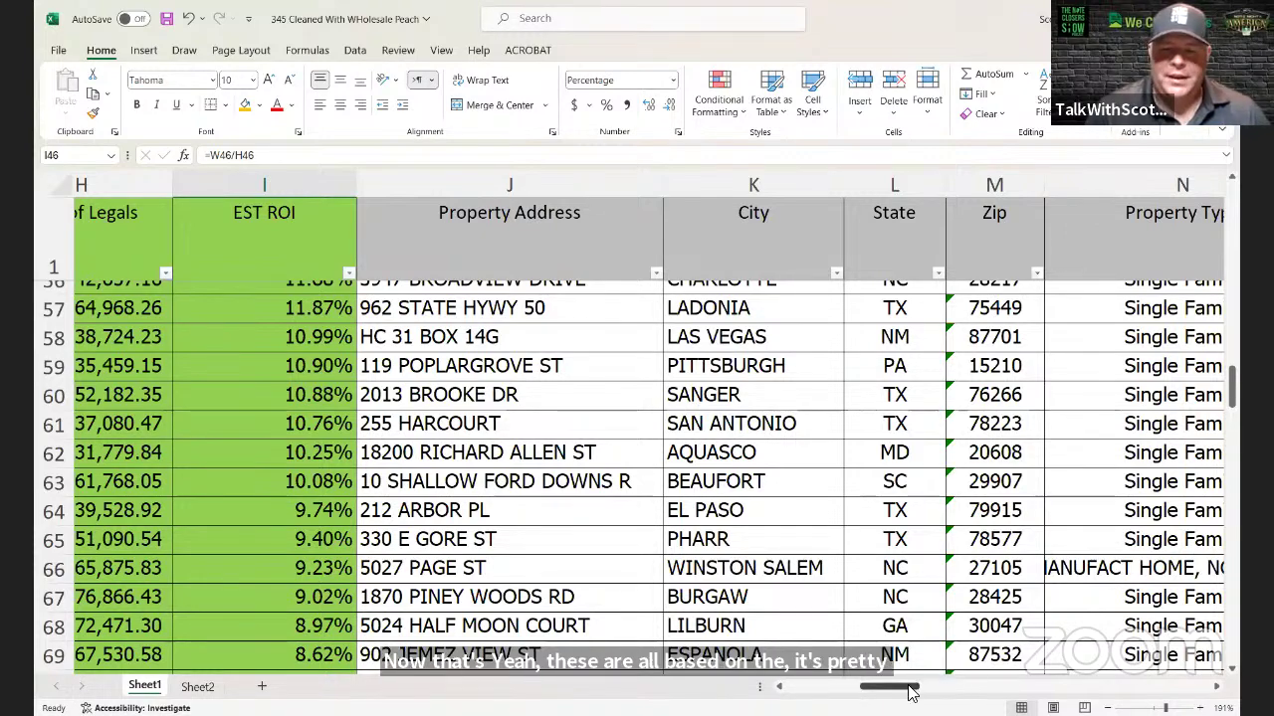
Step: Insert a new column before Property Address and title it "Equity $ Above 80% Legal(Offering)"
{"action": "left_click_drag", "start_coordinate": [910, 693], "coordinate": [888, 692]}
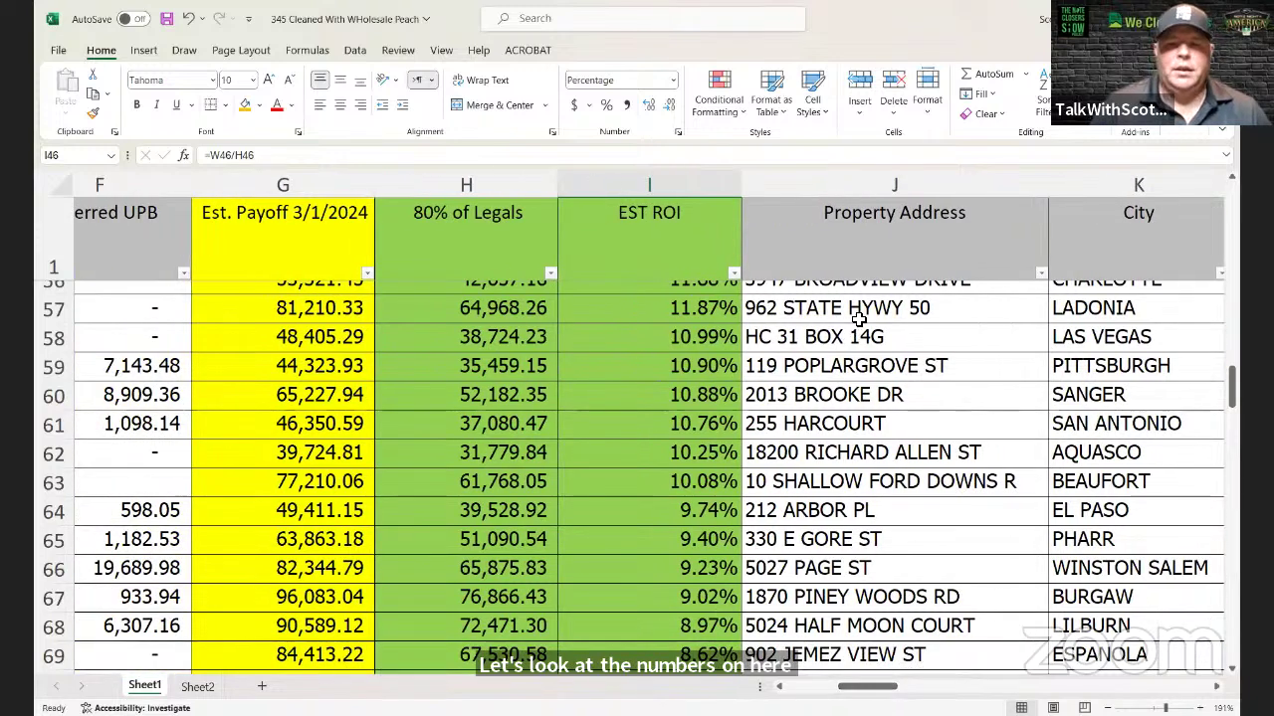
{"action": "left_click", "coordinate": [826, 184]}
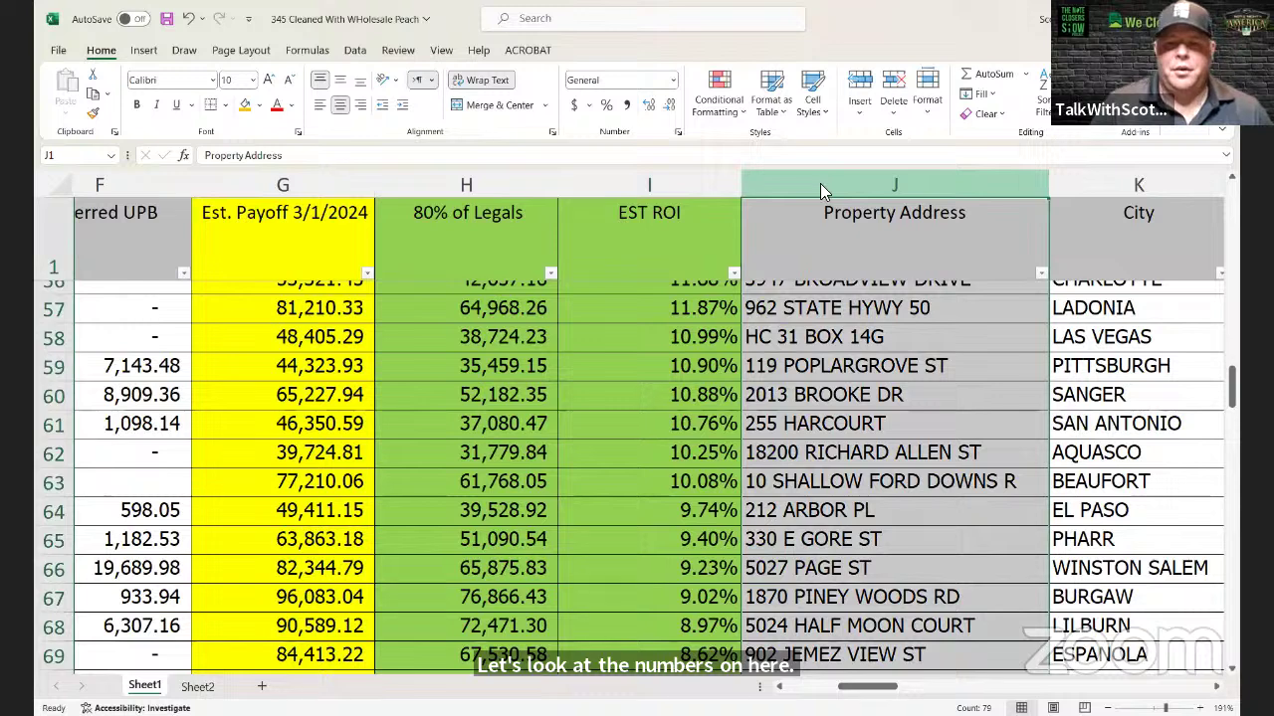
{"action": "right_click", "coordinate": [822, 187]}
{"action": "left_click", "coordinate": [851, 338]}
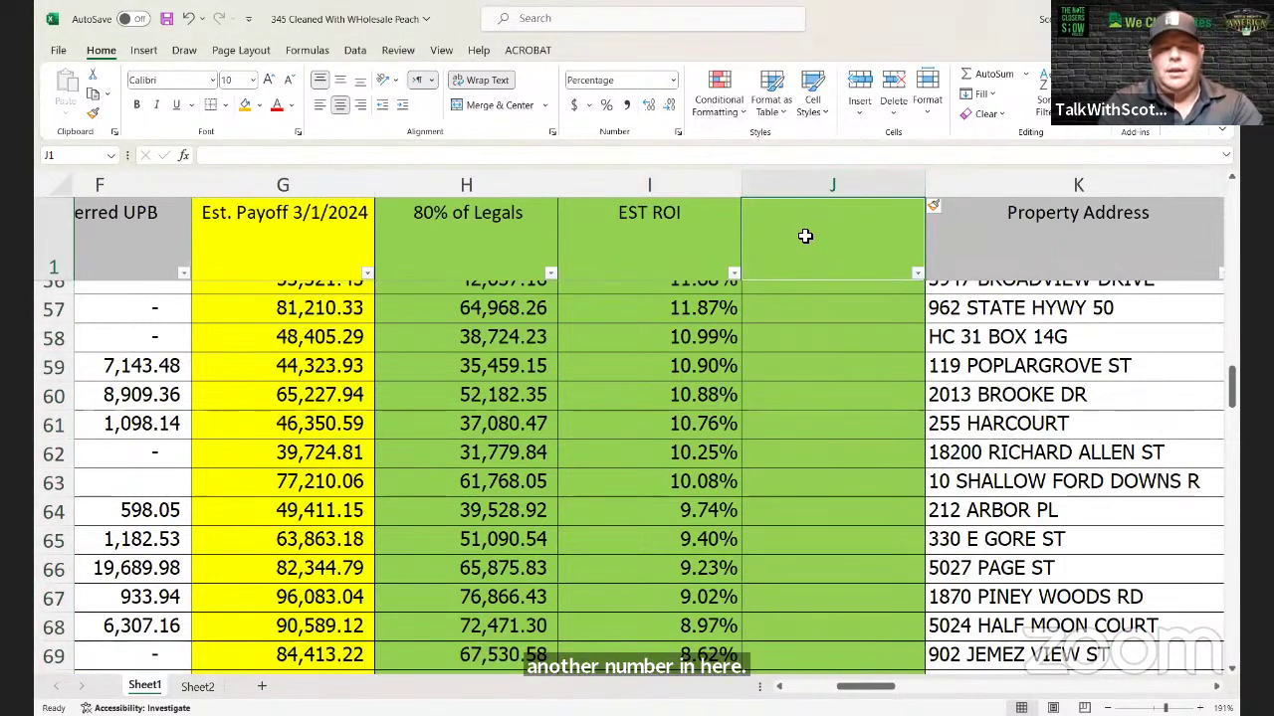
{"action": "type", "text": "Equ"}
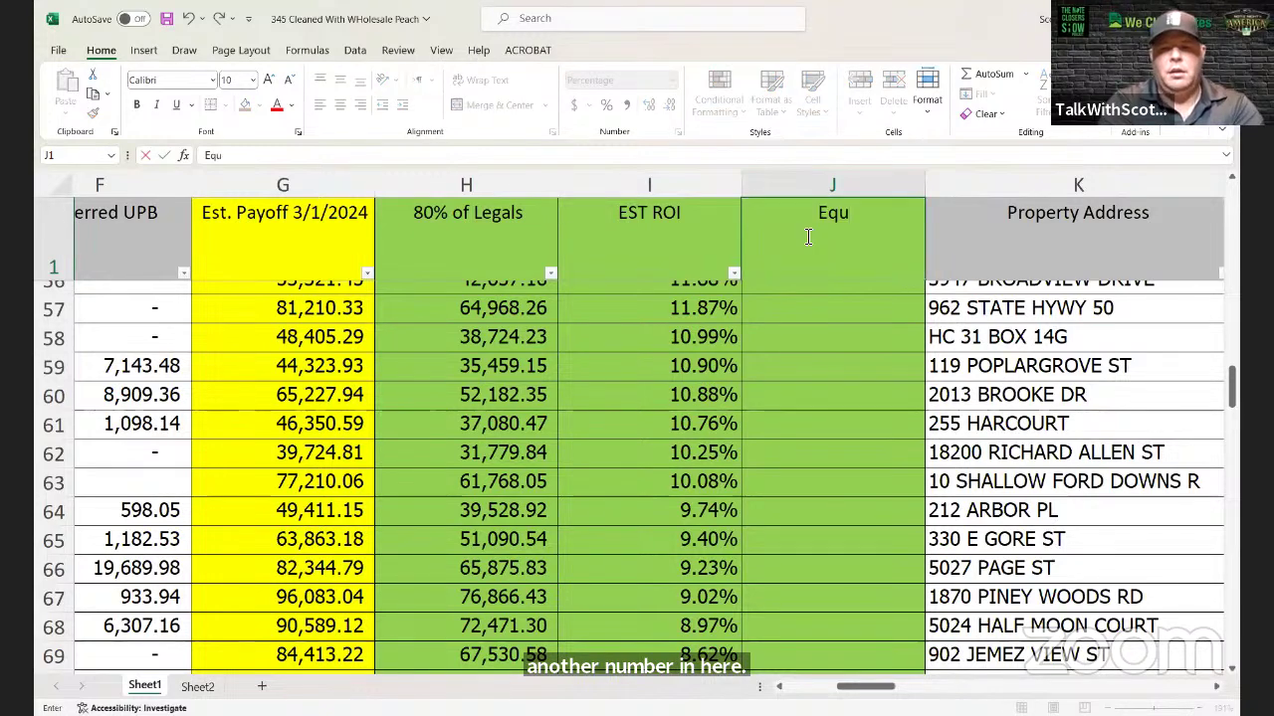
{"action": "type", "text": "ity $ Above"}
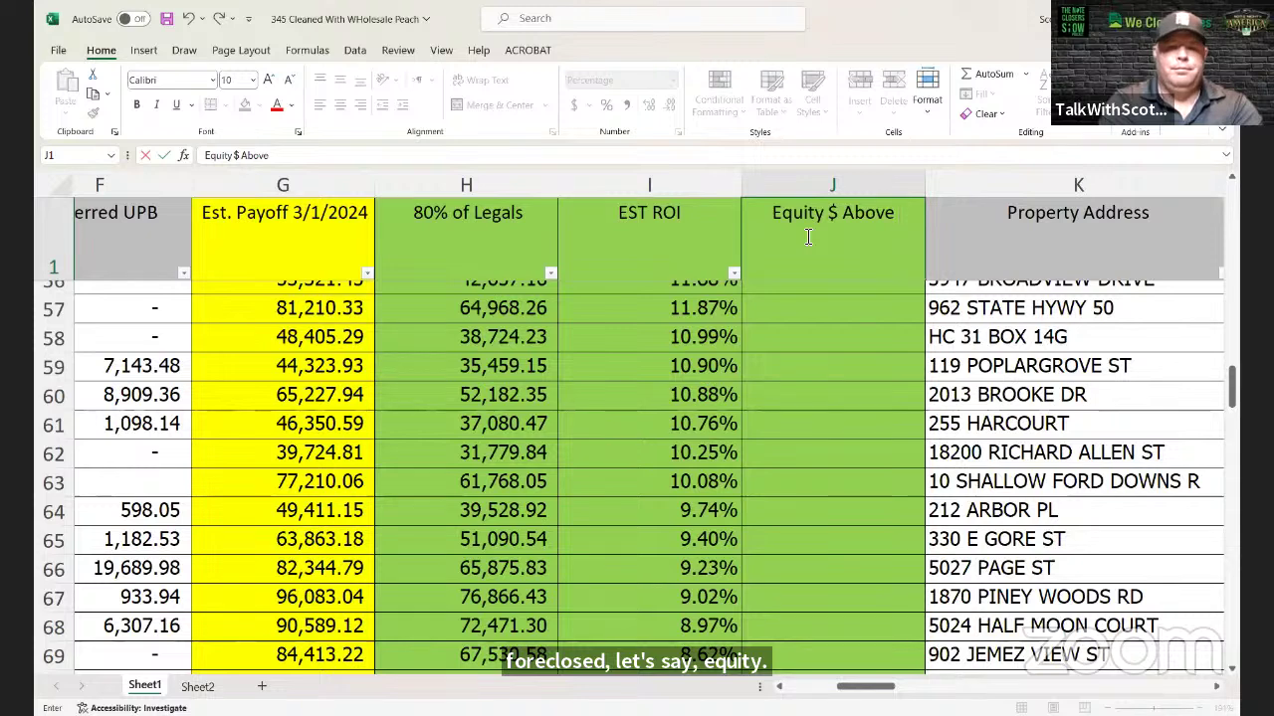
{"action": "type", "text": " 80%"}
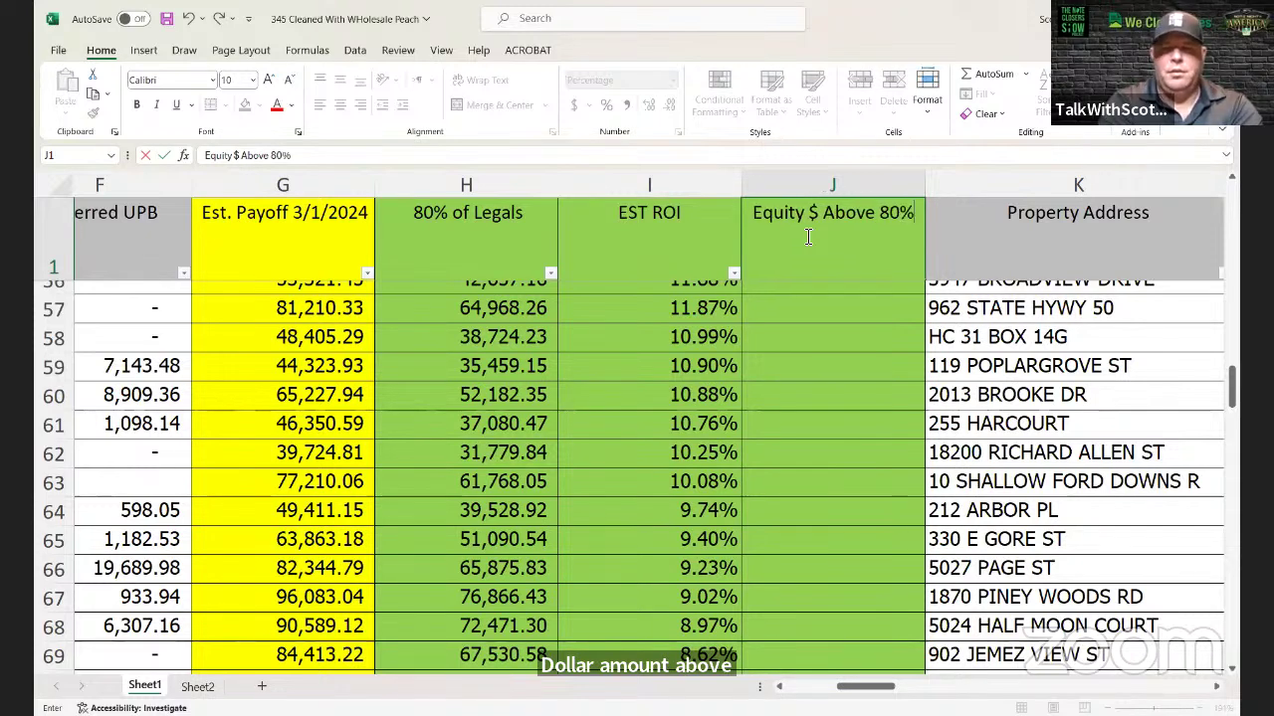
{"action": "type", "text": " LEgal"}
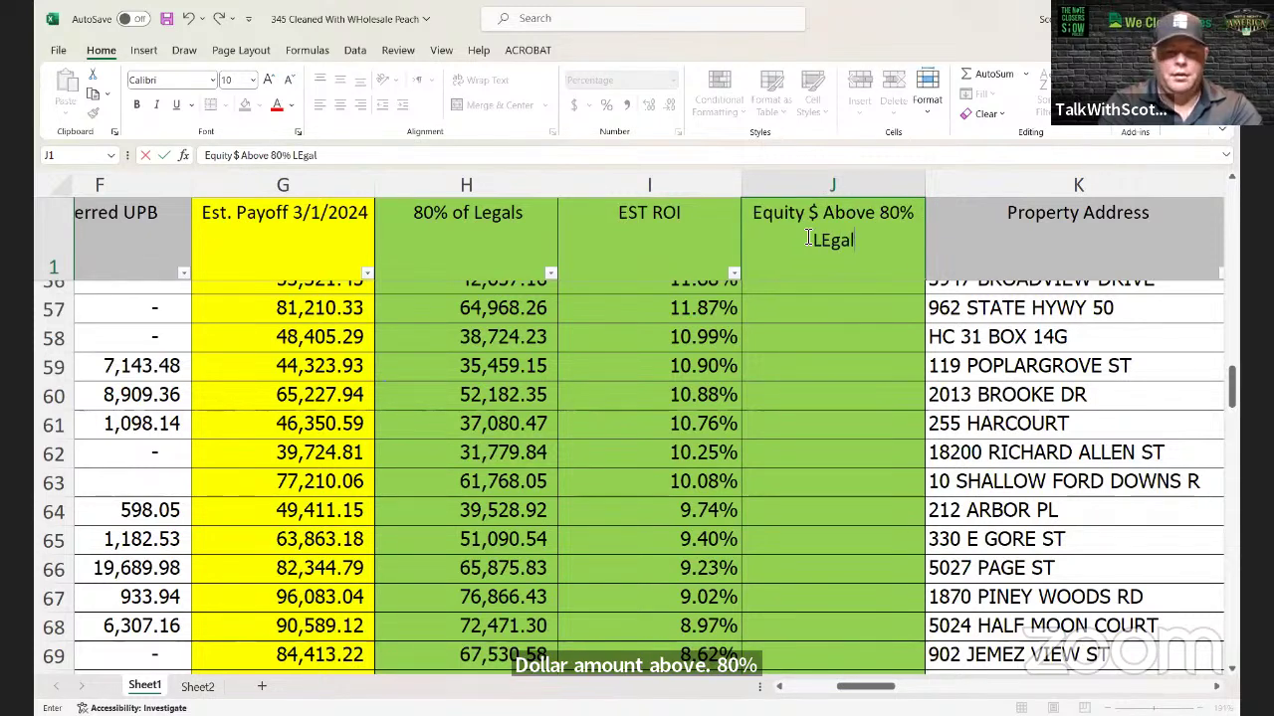
{"action": "type", "text": "(Offe"}
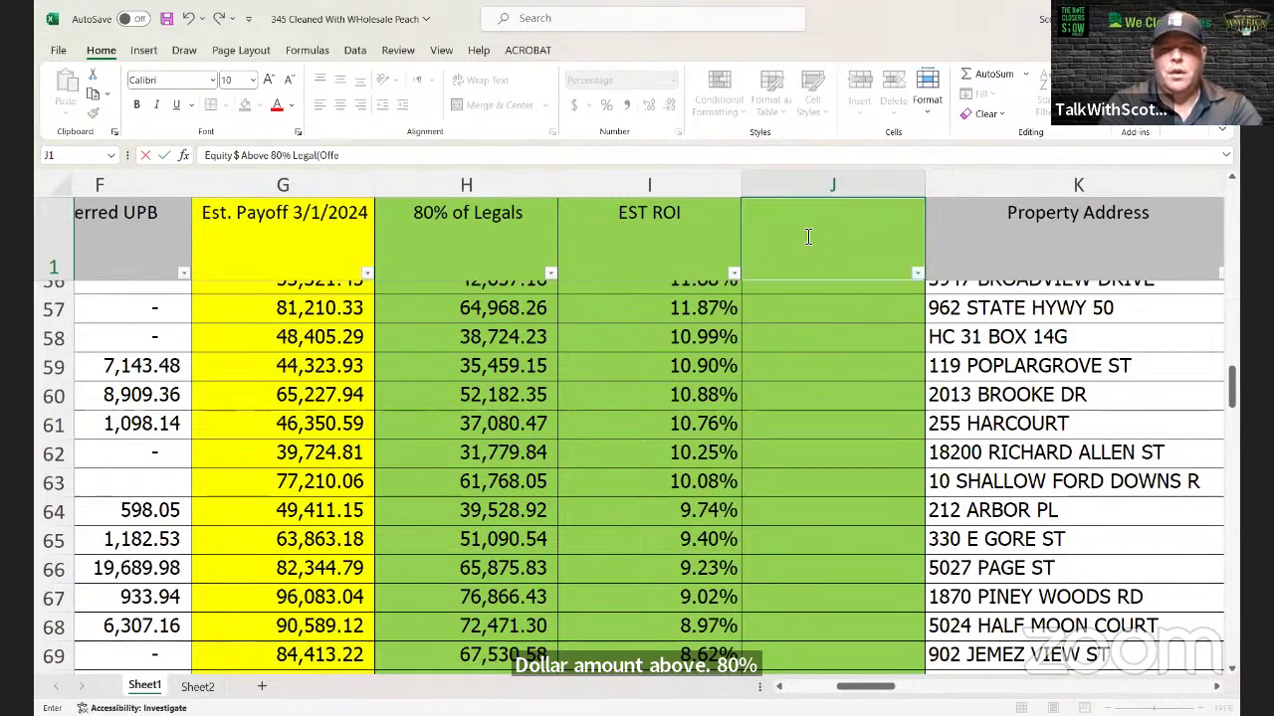
{"action": "type", "text": "ring)"}
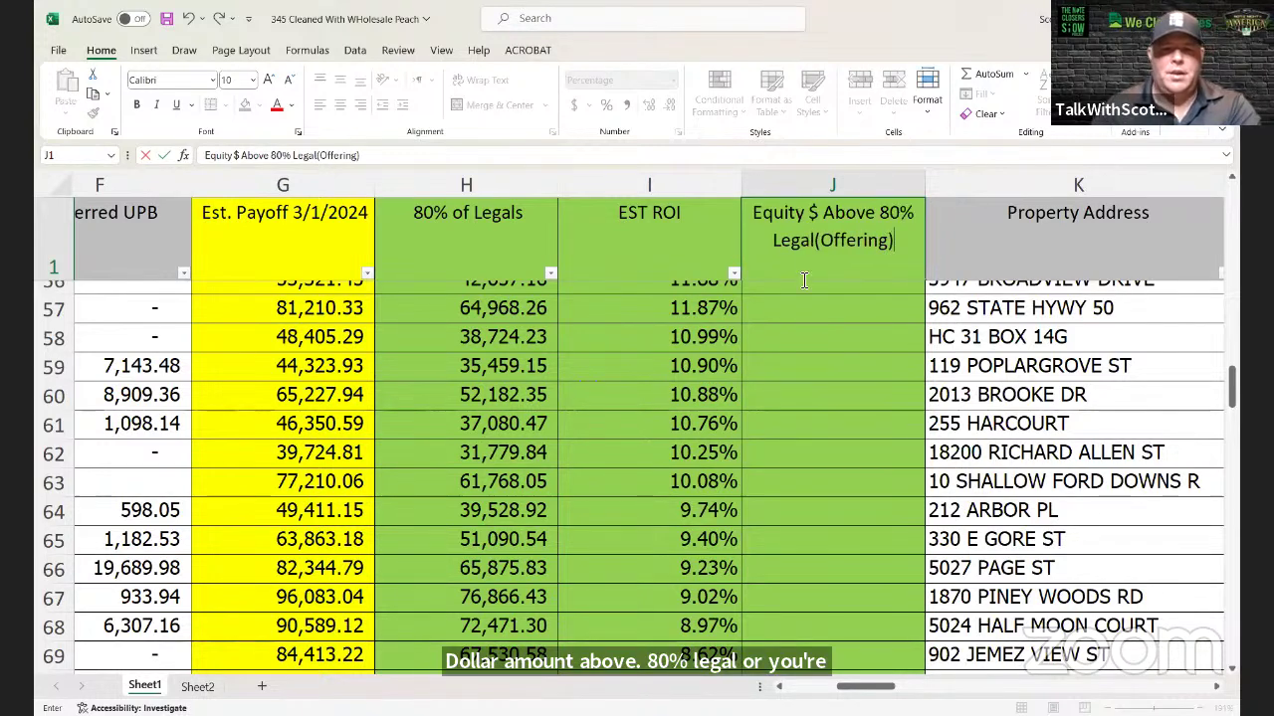
Step: Rename the header of column H as "80% of Legal - Offerings"
{"action": "left_click", "coordinate": [475, 187]}
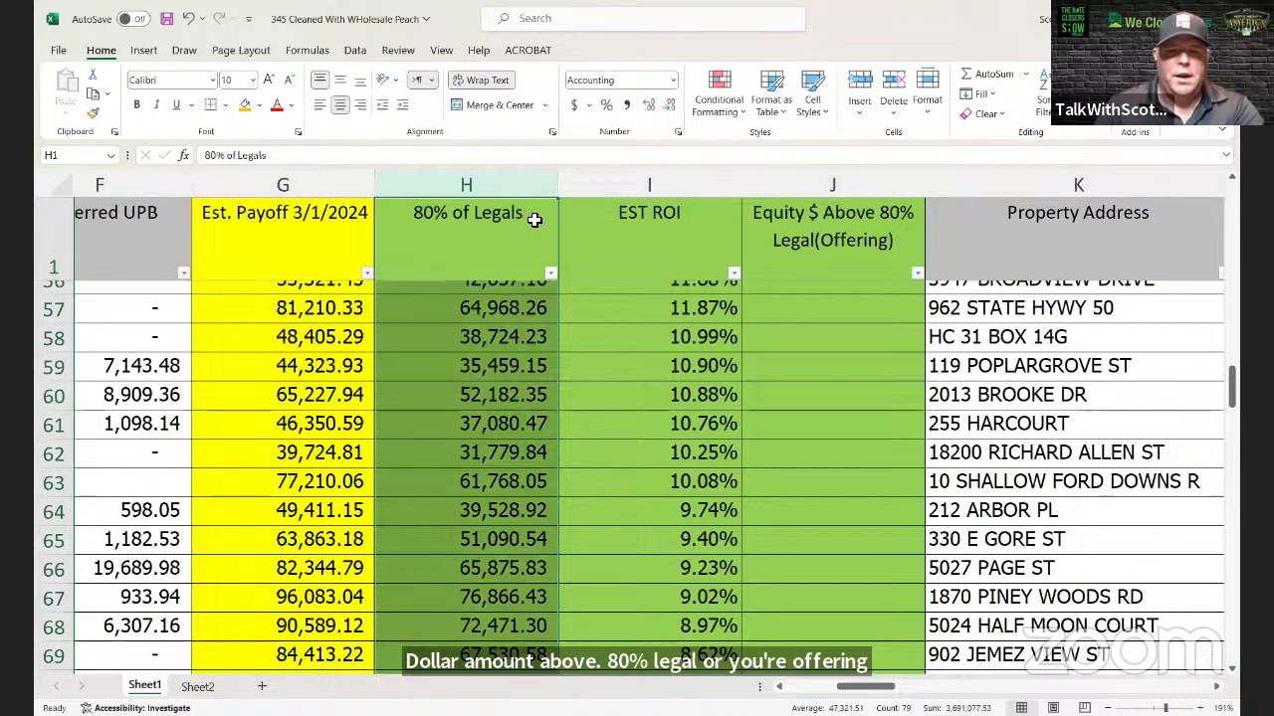
{"action": "left_click", "coordinate": [535, 220]}
{"action": "left_click", "coordinate": [346, 154]}
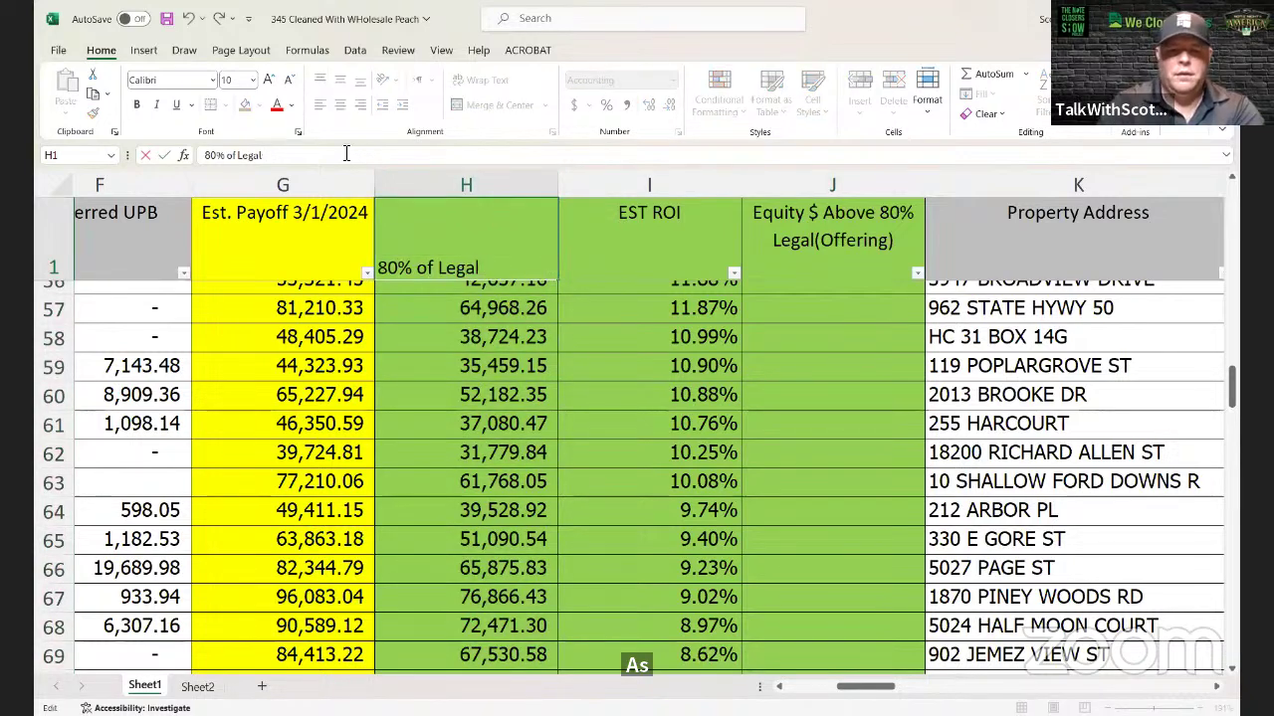
{"action": "type", "text": "- "}
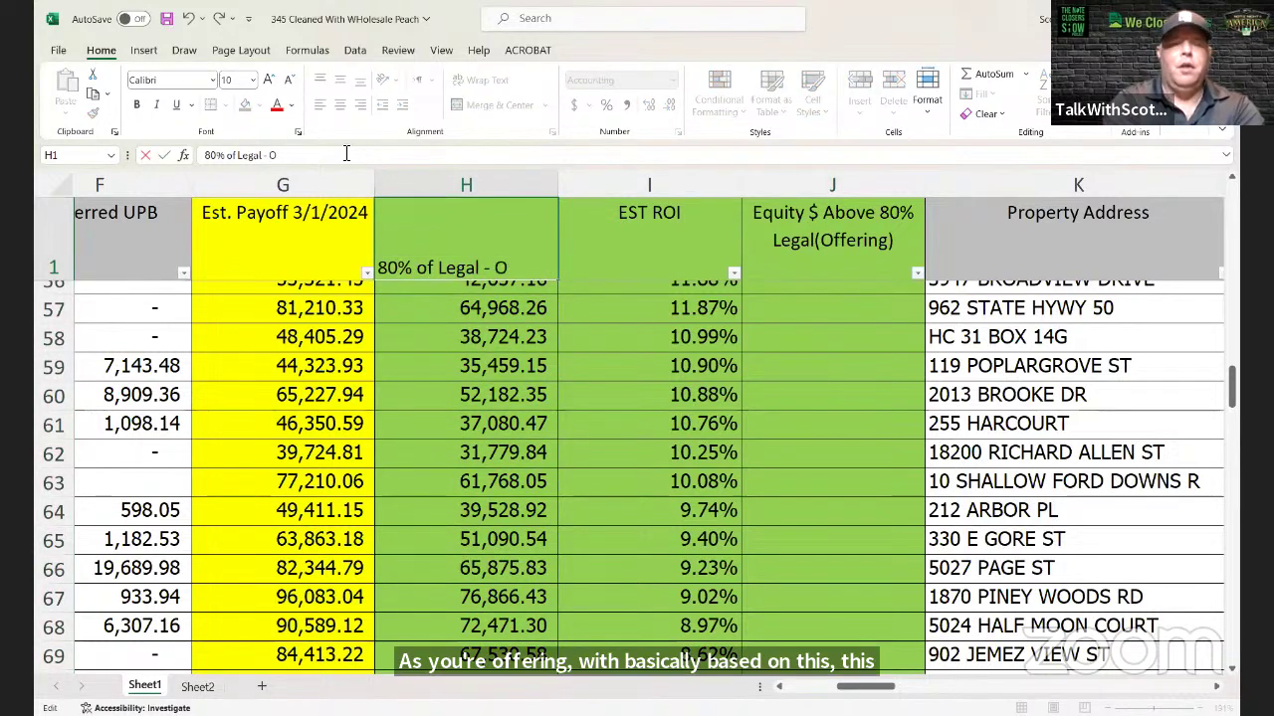
{"action": "type", "text": "Offerings"}
{"action": "key", "text": "Return"}
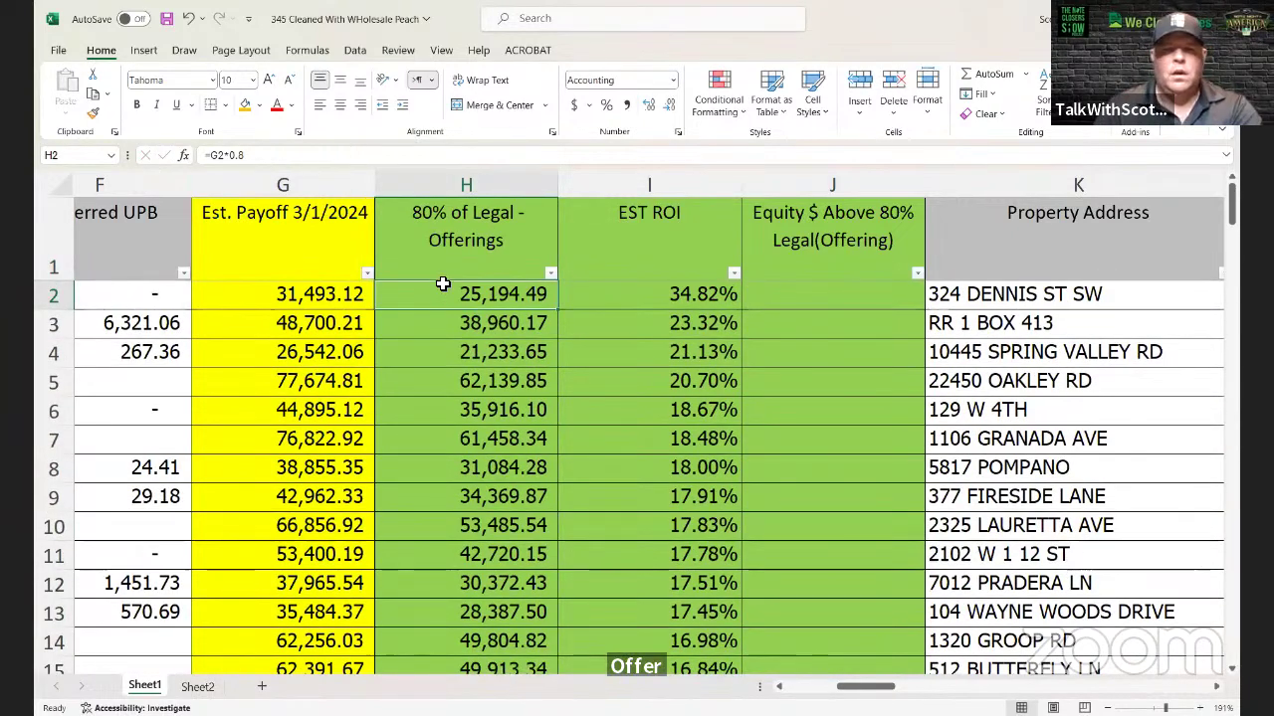
Step: Calculate the first loan's equity in J2 as =G2-H2 and format the equity column as accounting with a dollar sign
{"action": "left_click", "coordinate": [821, 302]}
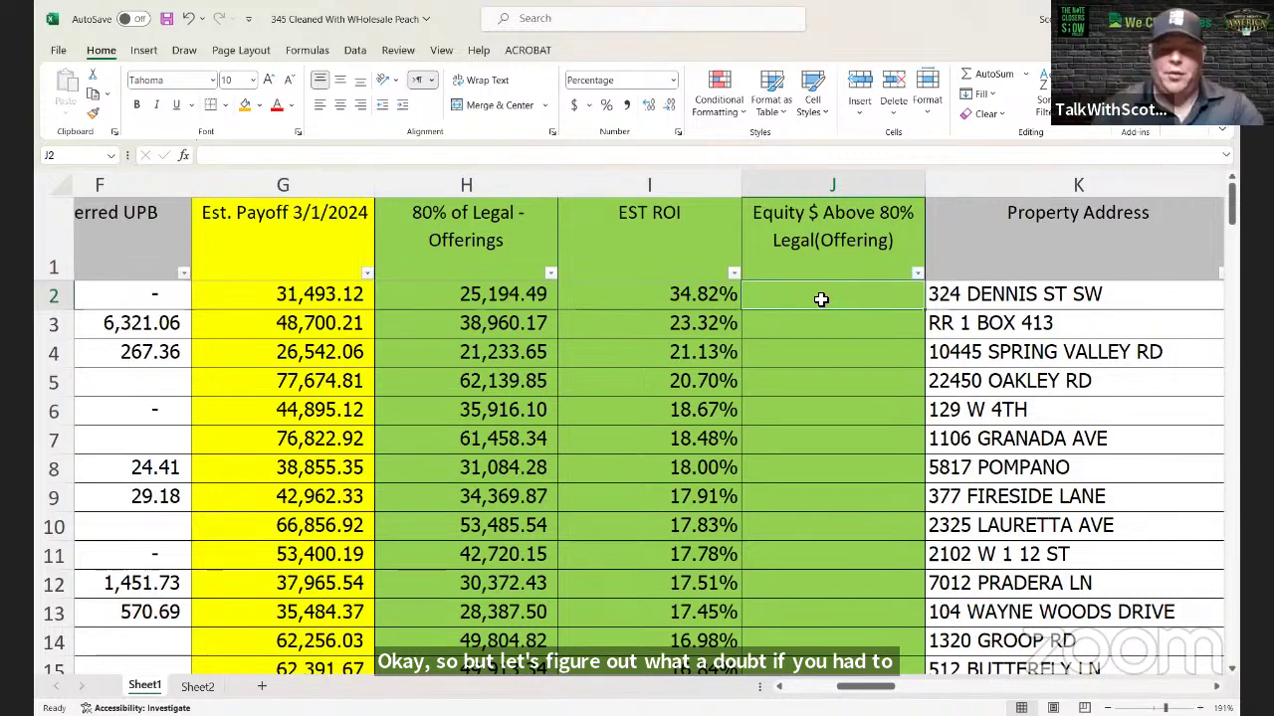
{"action": "type", "text": "="}
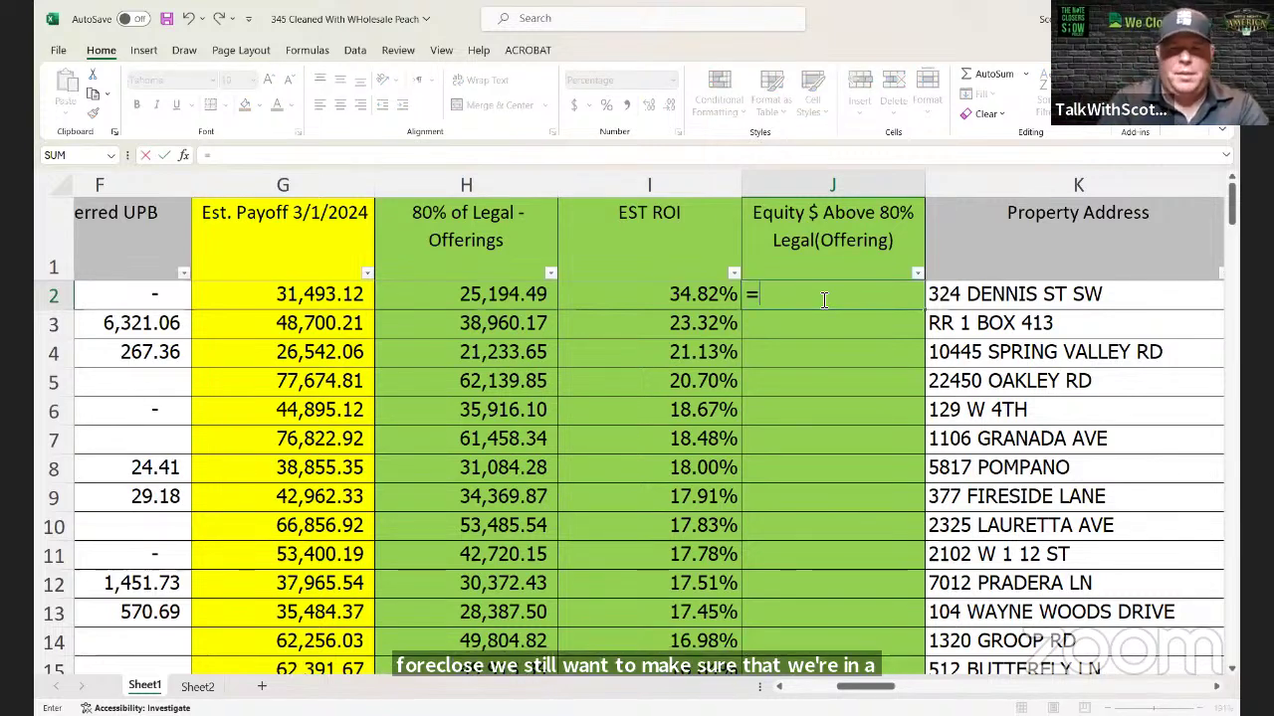
{"action": "key", "text": "Left"}
{"action": "key", "text": "Left"}
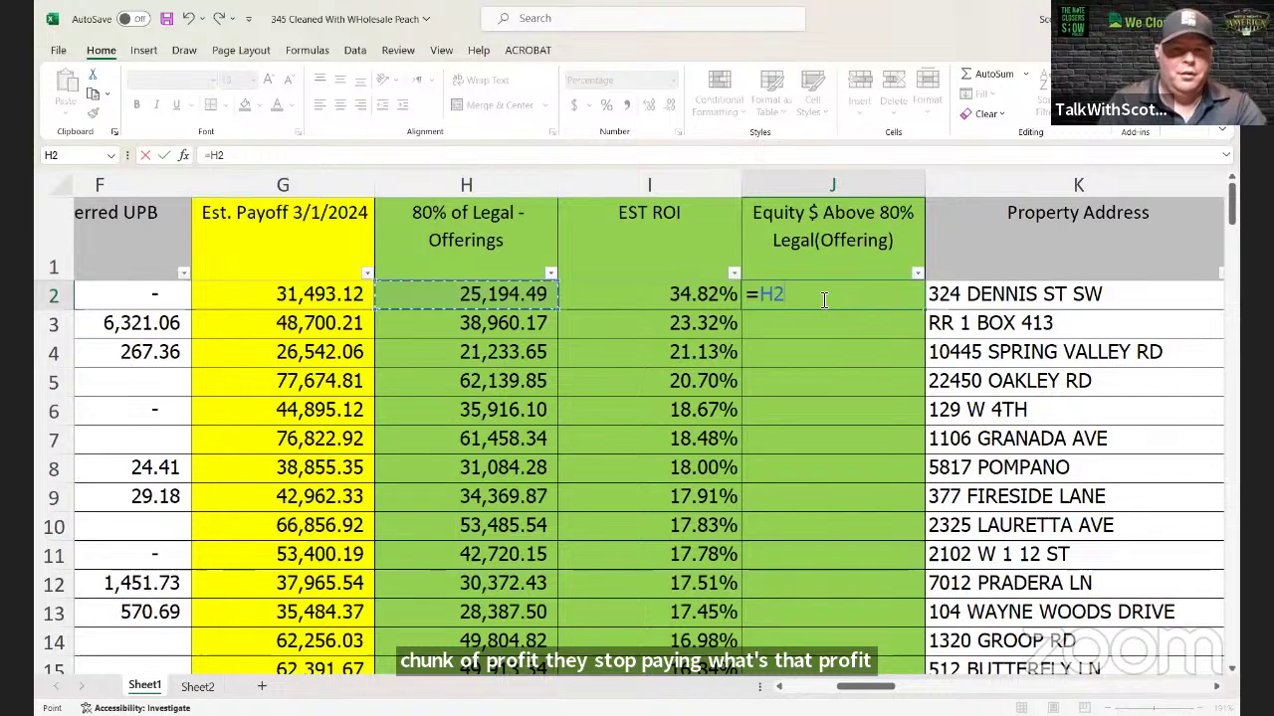
{"action": "key", "text": "Left"}
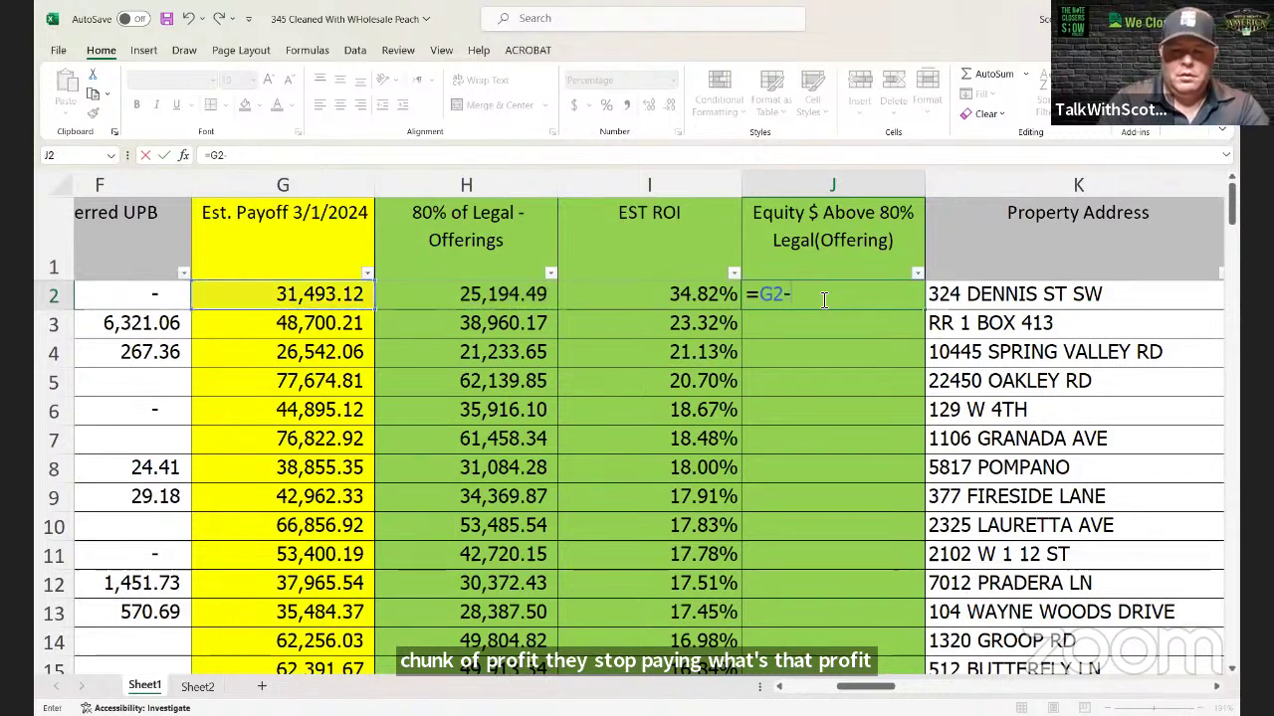
{"action": "type", "text": "-"}
{"action": "key", "text": "Left"}
{"action": "key", "text": "Left"}
{"action": "key", "text": "ctrl+Return"}
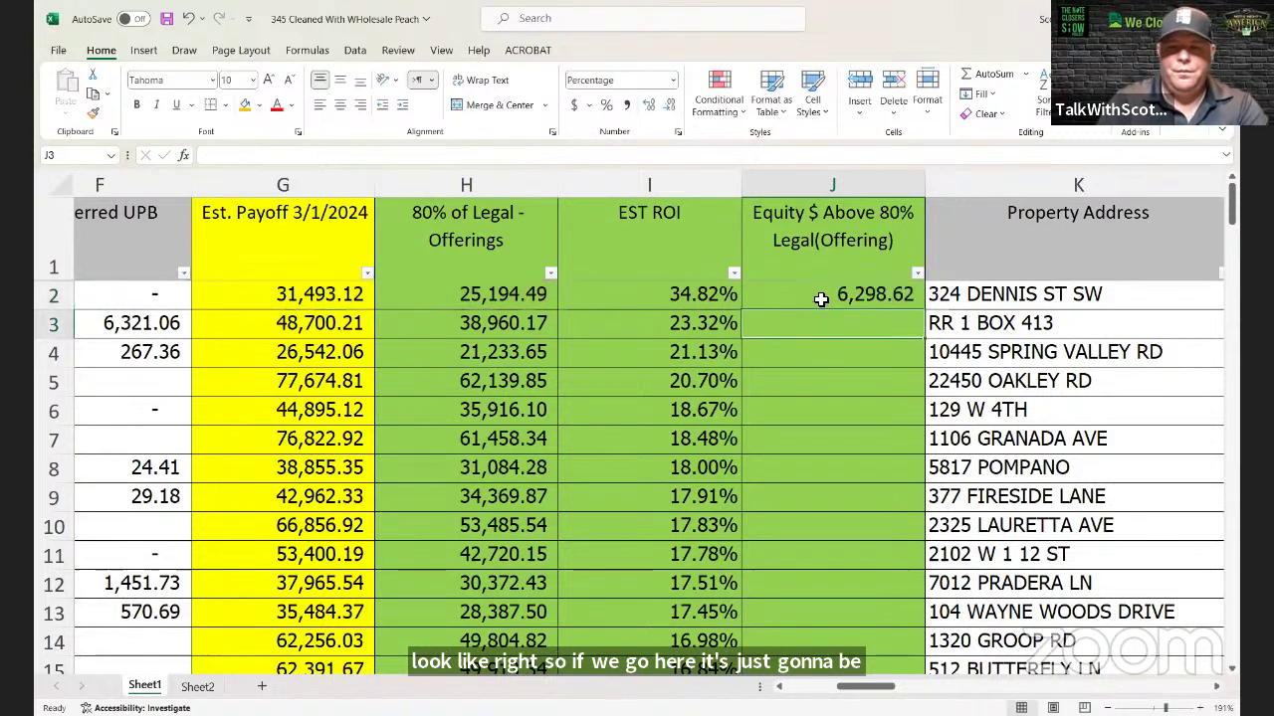
{"action": "left_click", "coordinate": [832, 185]}
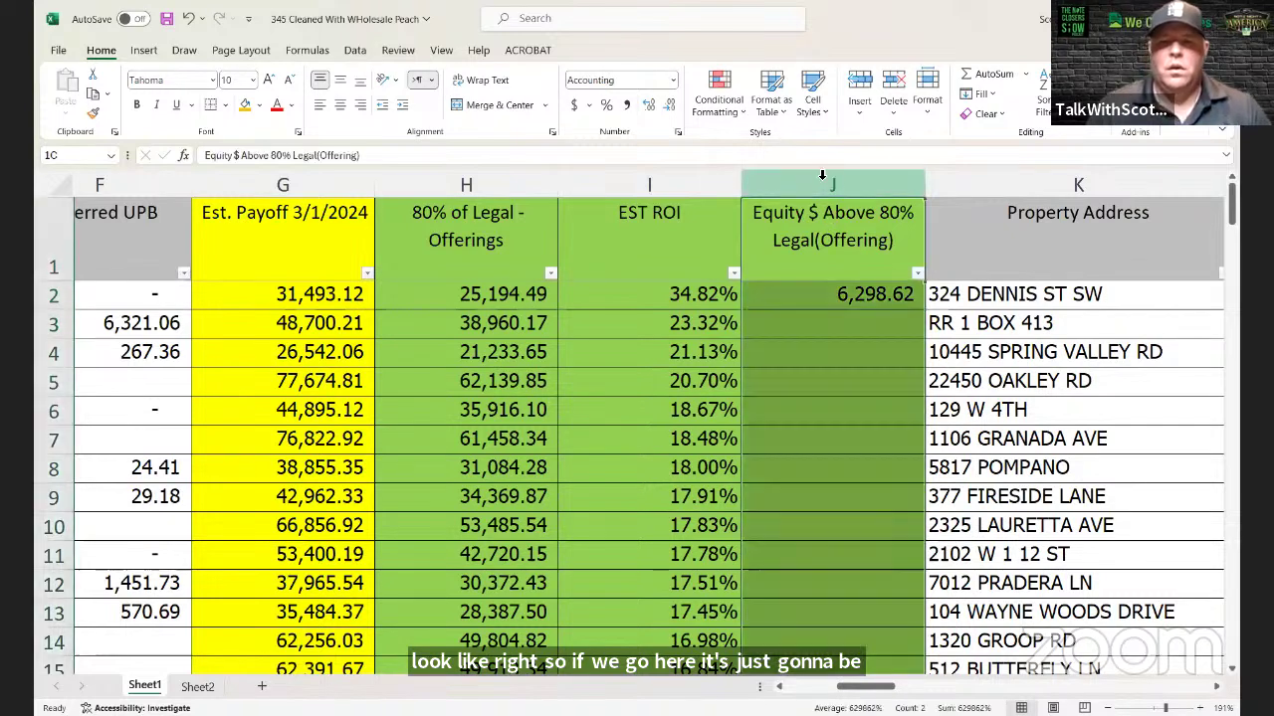
Step: Copy the equity formula from J2 down the column through the last loan in row 79
{"action": "left_click", "coordinate": [896, 296]}
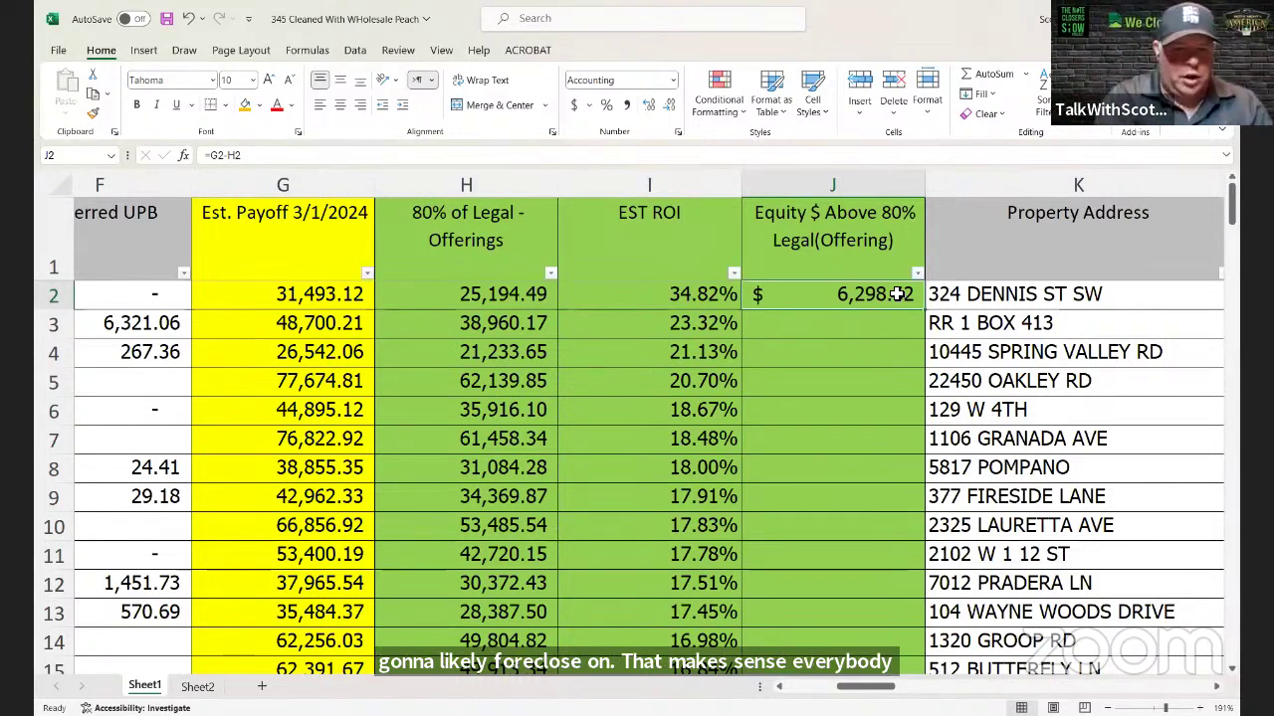
{"action": "key", "text": "ctrl+c"}
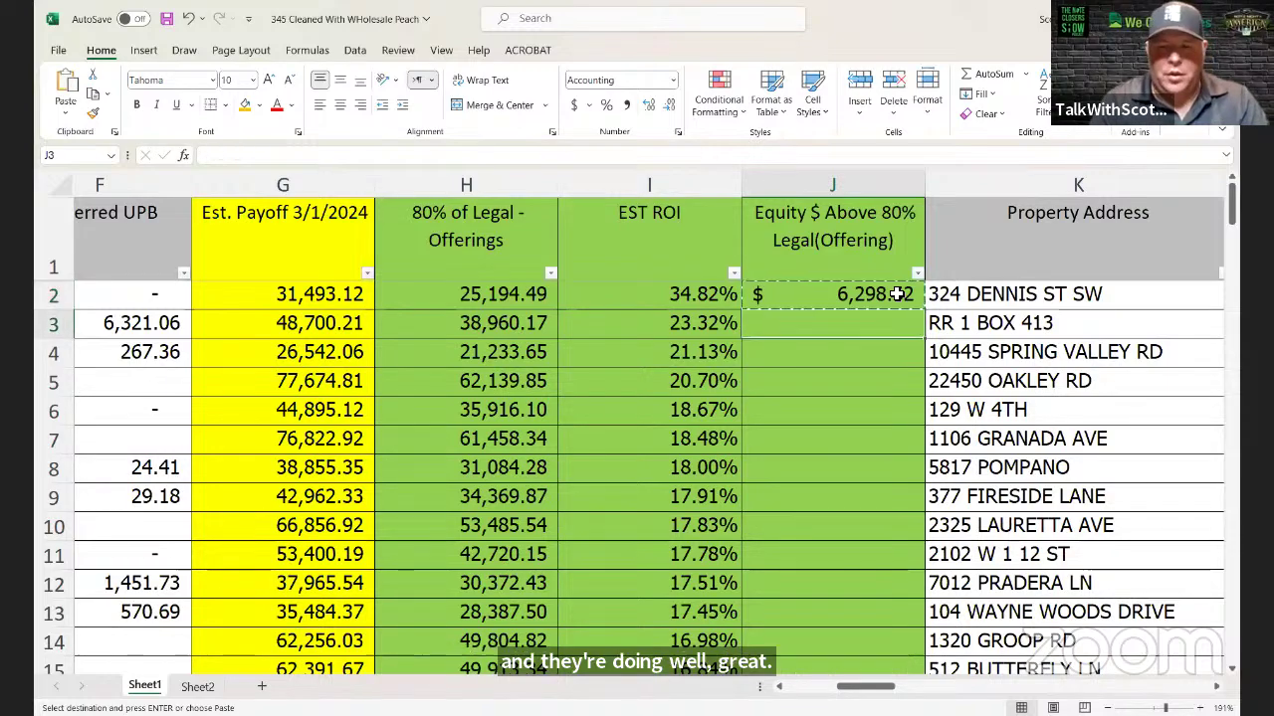
{"action": "left_click_drag", "start_coordinate": [896, 322], "coordinate": [896, 677]}
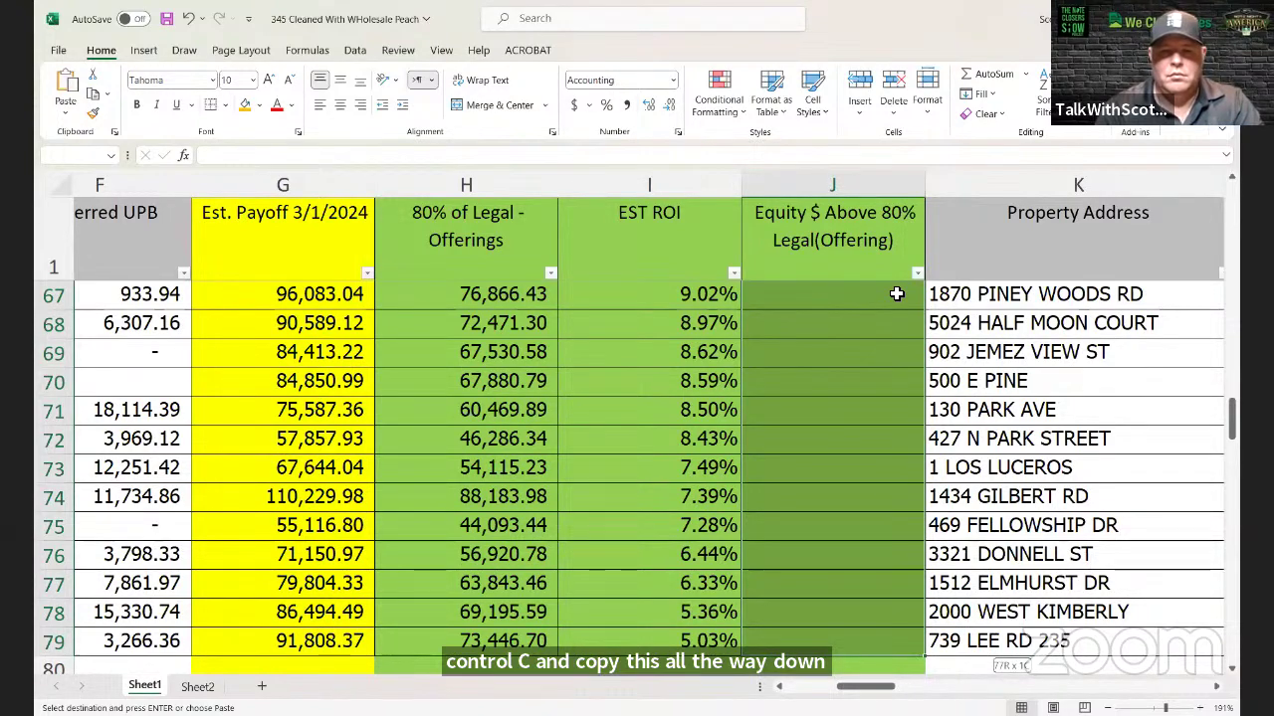
{"action": "key", "text": "ctrl+v"}
{"action": "scroll", "coordinate": [901, 294], "scroll_direction": "down", "scroll_amount": 3}
{"action": "scroll", "coordinate": [906, 339], "scroll_direction": "up", "scroll_amount": 11}
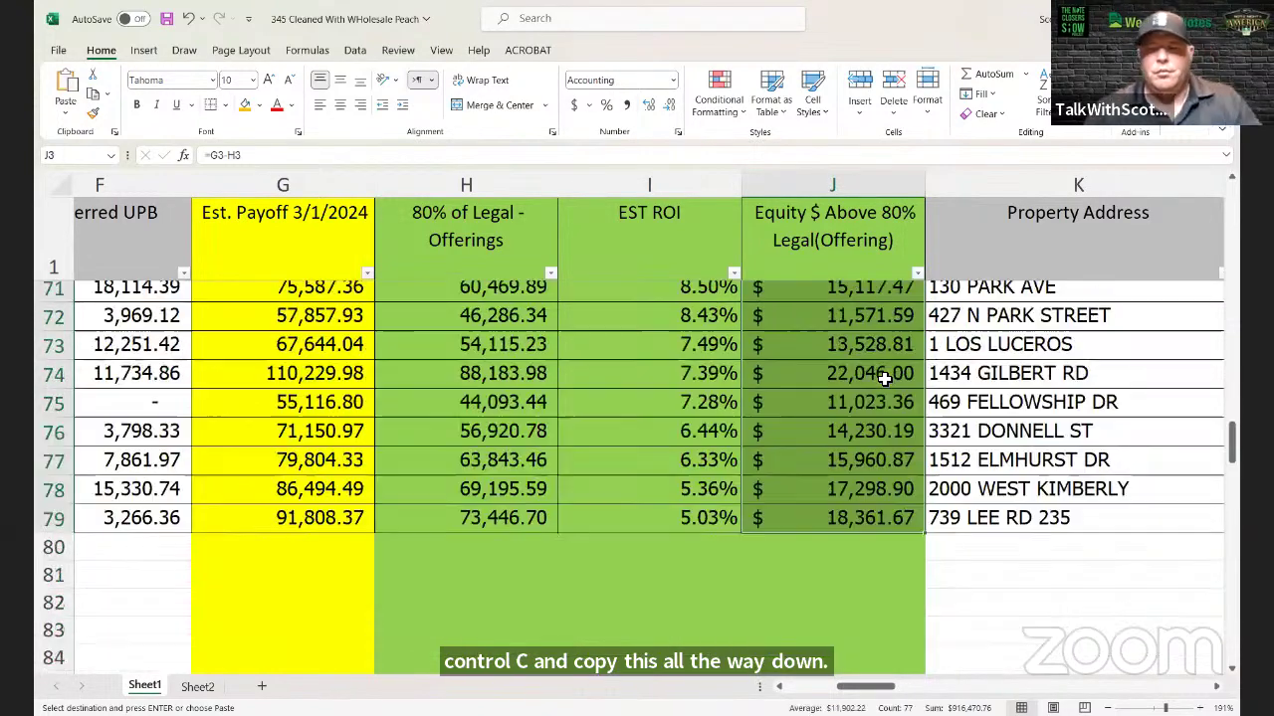
{"action": "scroll", "coordinate": [901, 376], "scroll_direction": "up", "scroll_amount": 14}
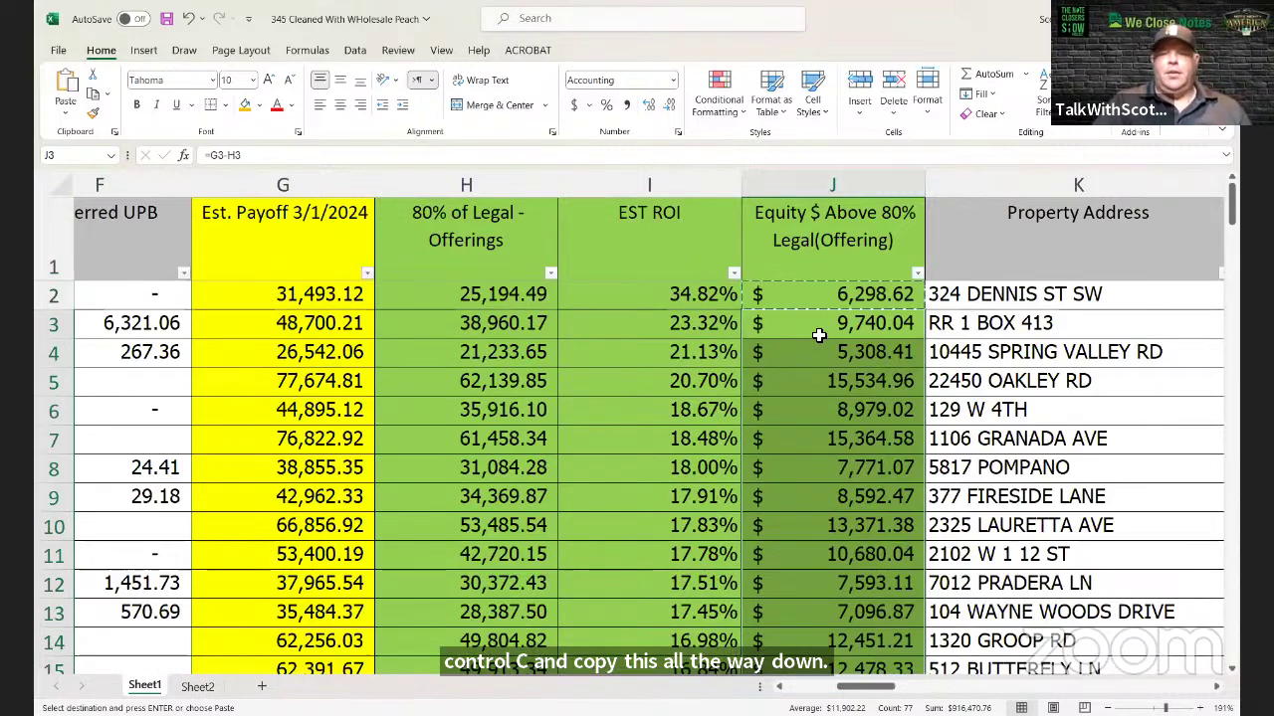
Step: Review the first loan's equity, property location, estimated ROI, 80% offering and estimated payoff in row 2
{"action": "left_click", "coordinate": [834, 298]}
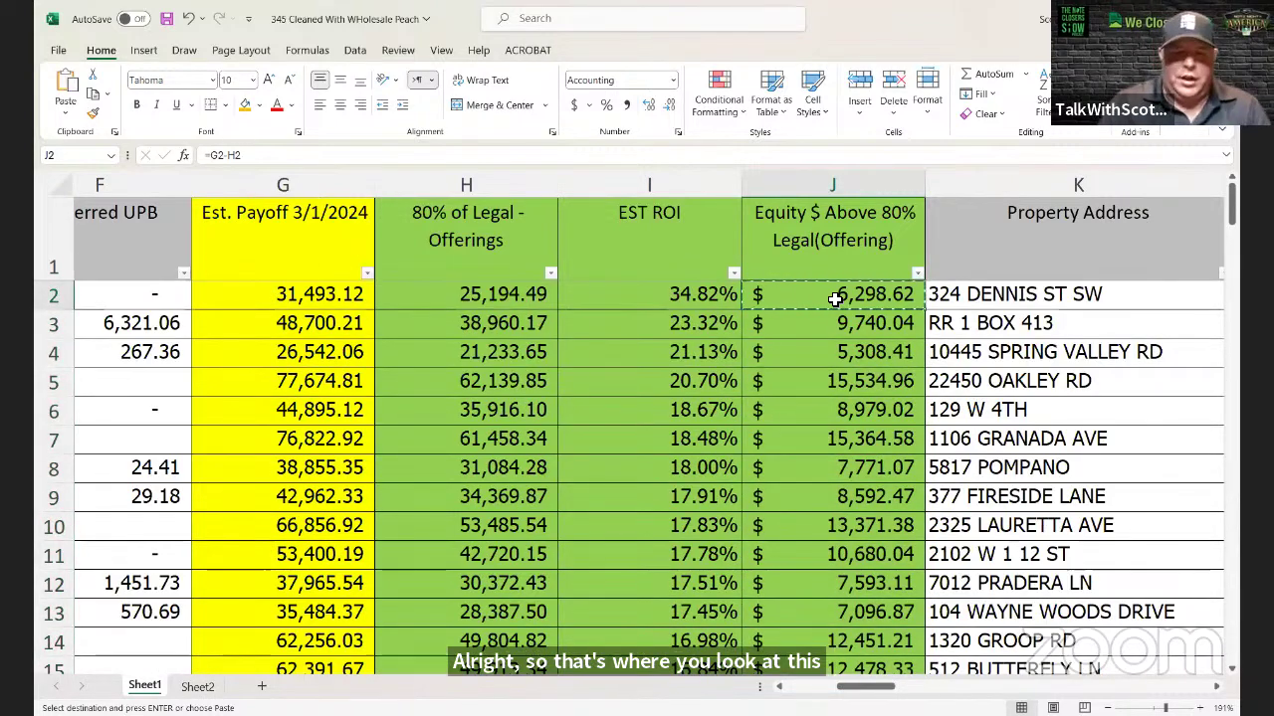
{"action": "key", "text": "Right"}
{"action": "key", "text": "Right"}
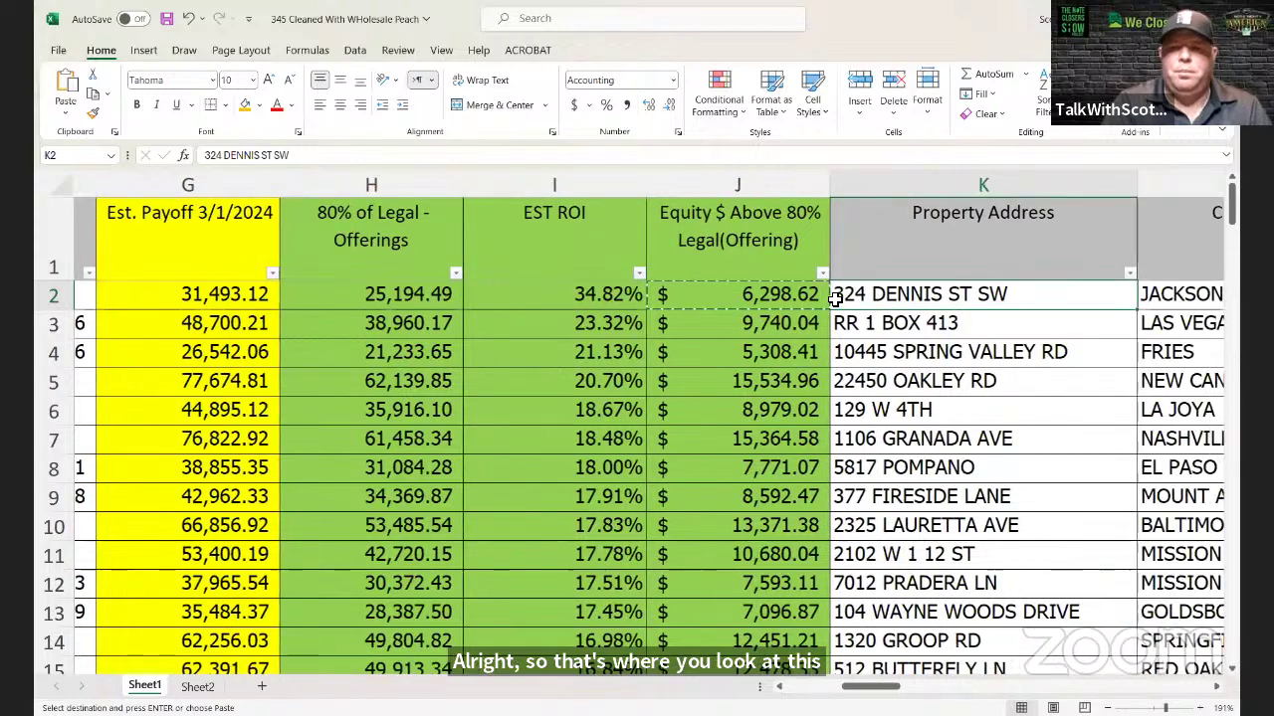
{"action": "key", "text": "Right"}
{"action": "key", "text": "Right"}
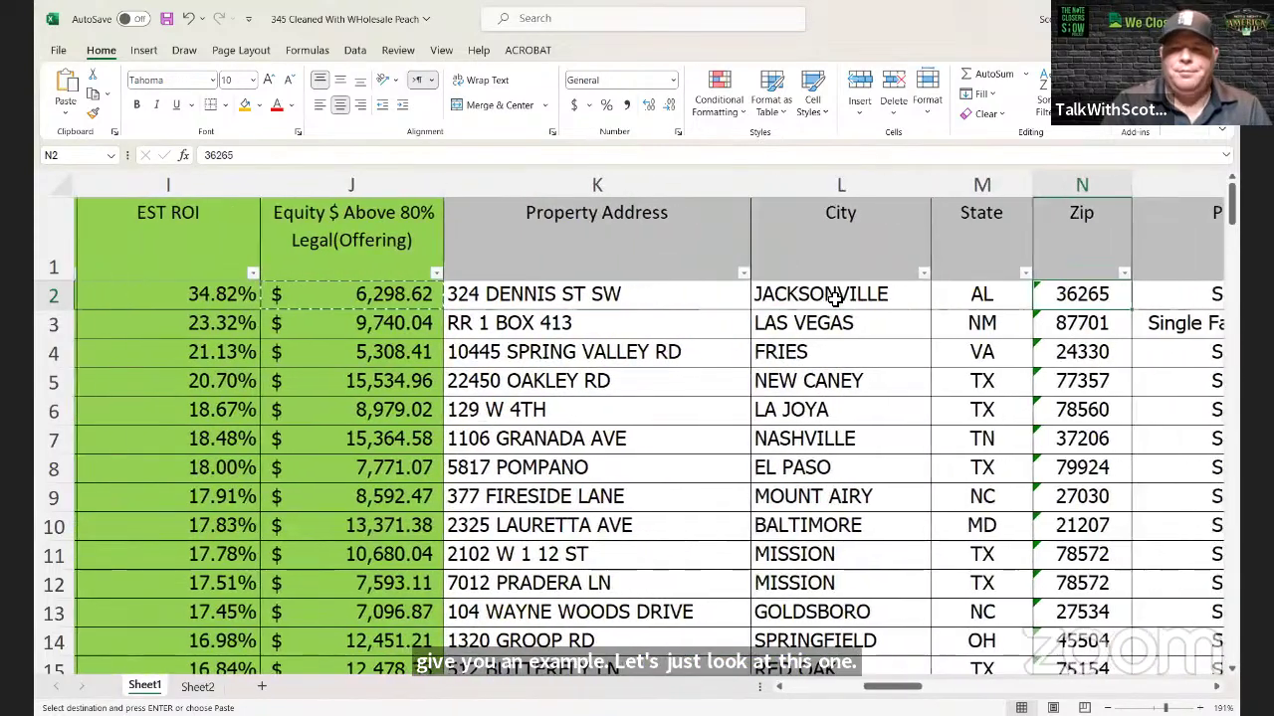
{"action": "key", "text": "Left"}
{"action": "key", "text": "Left"}
{"action": "key", "text": "Left"}
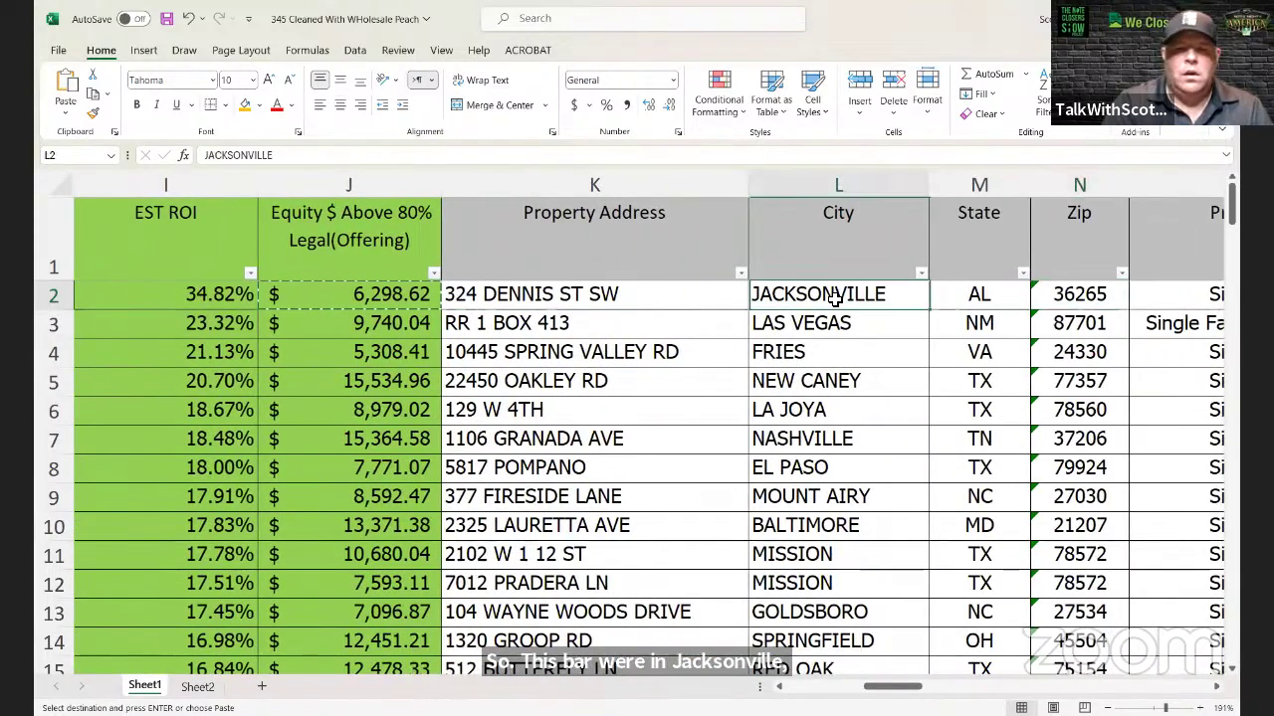
{"action": "key", "text": "Left"}
{"action": "key", "text": "Left"}
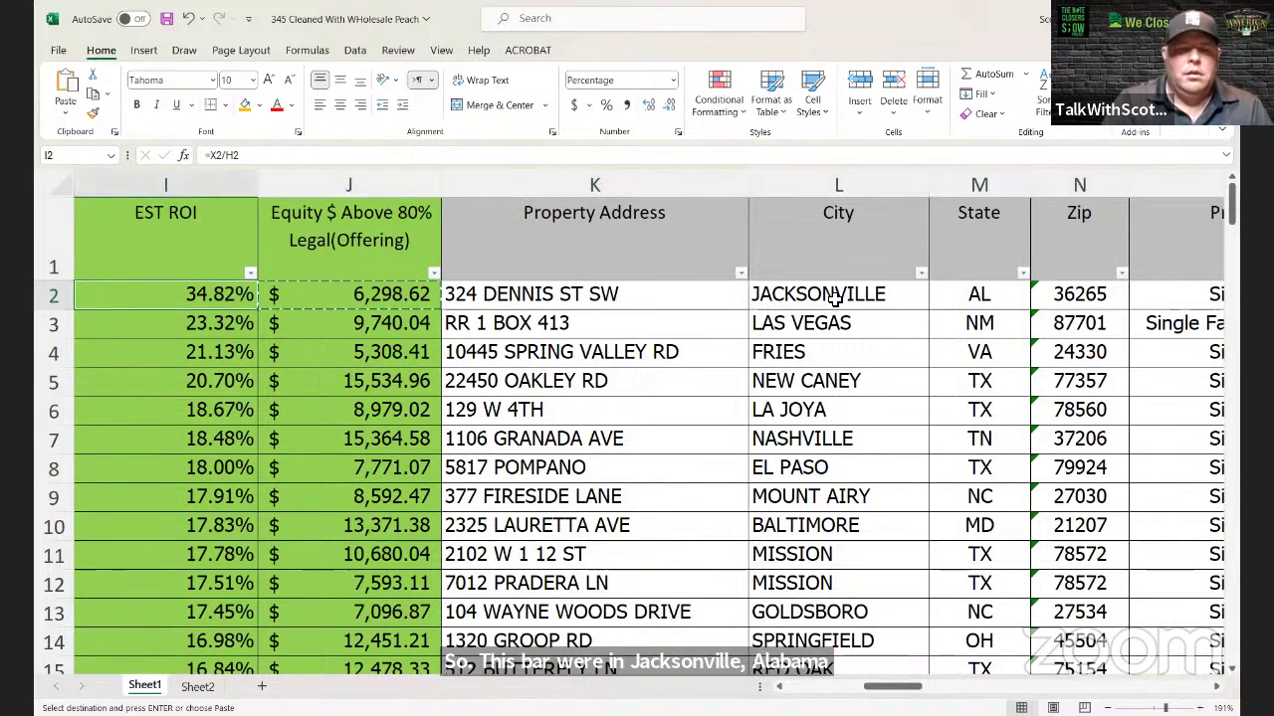
{"action": "key", "text": "Left"}
{"action": "key", "text": "Left"}
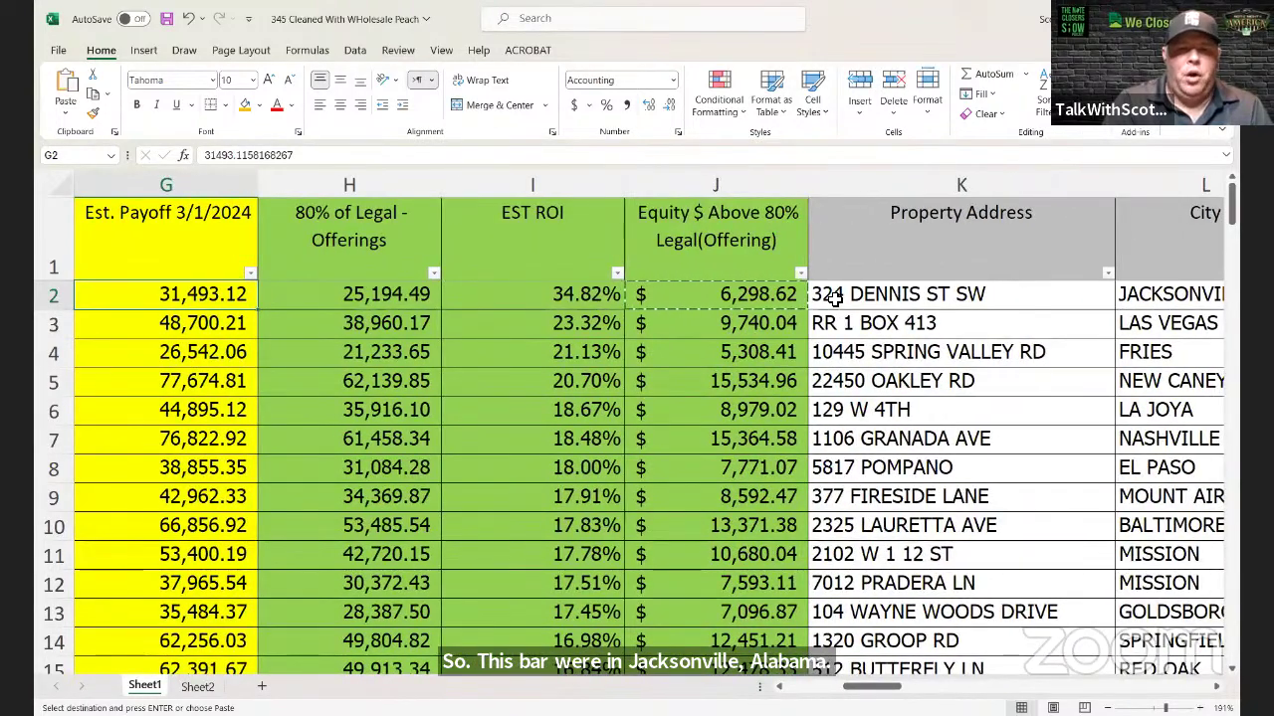
Step: Examine the first loan's AVM value, loan-to-value, 12-month P&I, rolling cash flow and months paid in the last 12
{"action": "key", "text": "Right"}
{"action": "key", "text": "Right"}
{"action": "key", "text": "Right"}
{"action": "key", "text": "Right"}
{"action": "key", "text": "Right"}
{"action": "key", "text": "Right"}
{"action": "key", "text": "Right"}
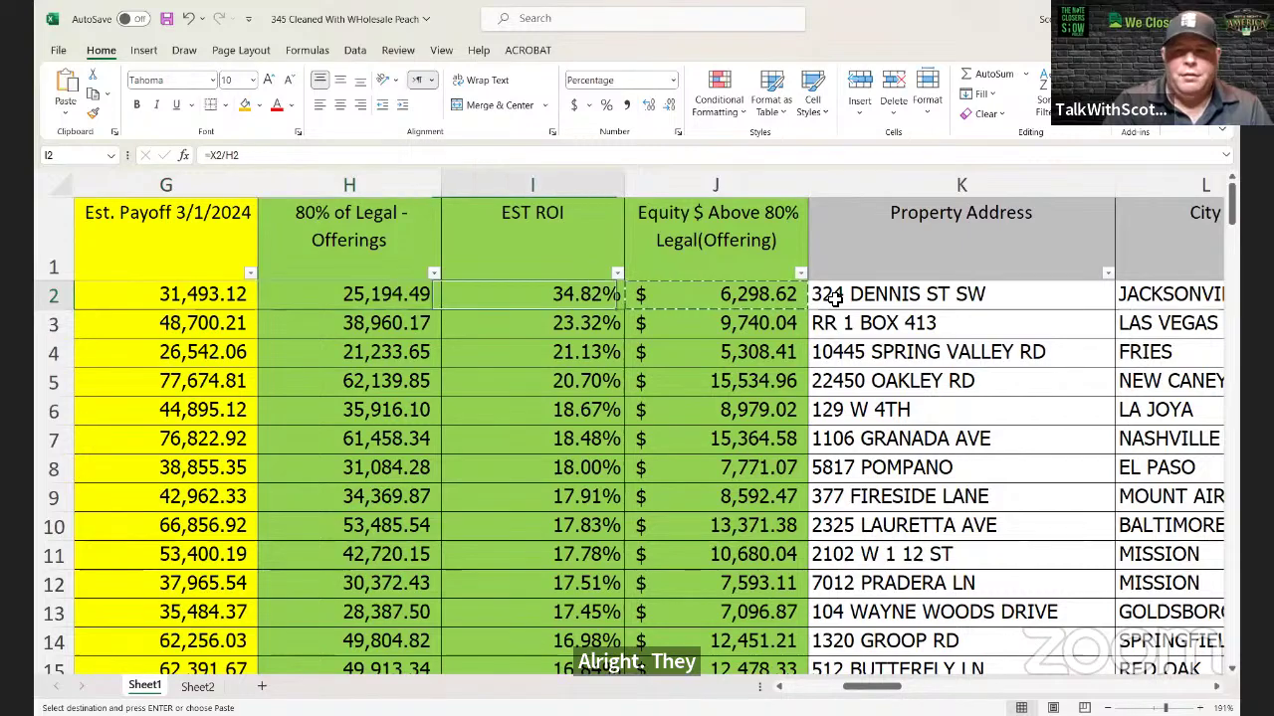
{"action": "key", "text": "Right"}
{"action": "key", "text": "Right"}
{"action": "key", "text": "Right"}
{"action": "key", "text": "Right"}
{"action": "key", "text": "Right"}
{"action": "key", "text": "Right"}
{"action": "key", "text": "Right"}
{"action": "key", "text": "Right"}
{"action": "key", "text": "Right"}
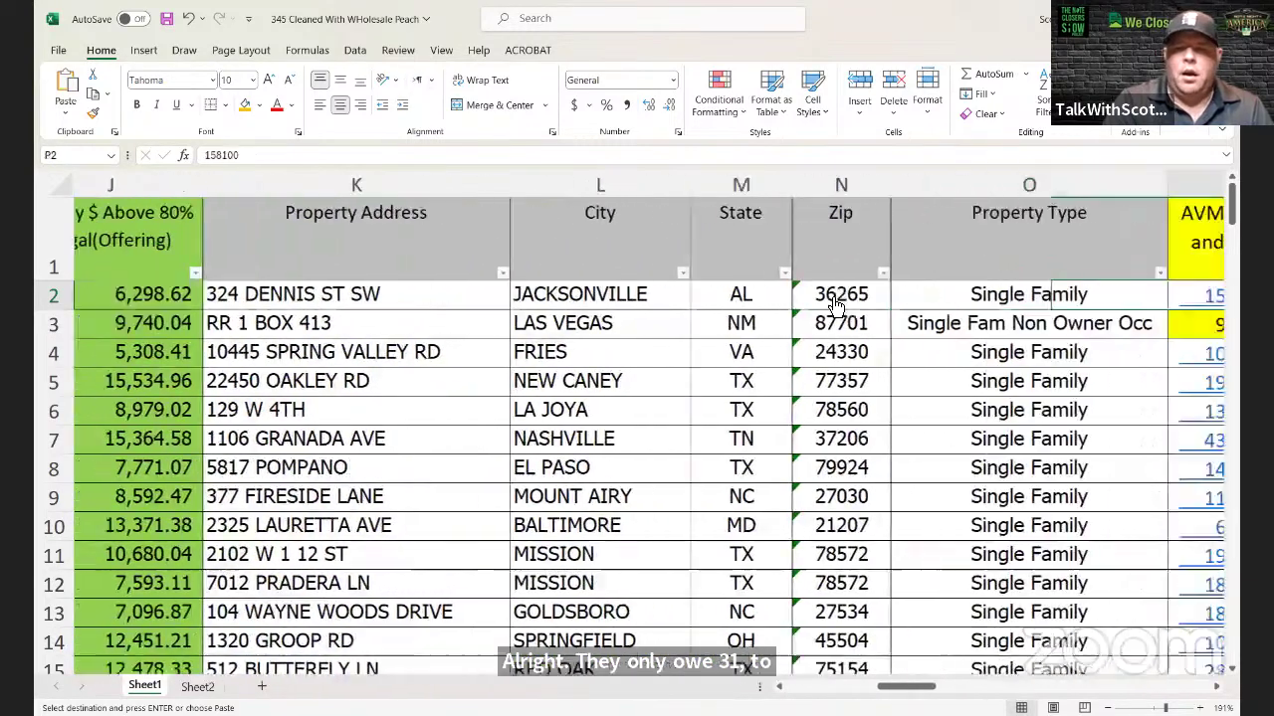
{"action": "key", "text": "Right"}
{"action": "key", "text": "Right"}
{"action": "key", "text": "Right"}
{"action": "key", "text": "Right"}
{"action": "key", "text": "Right"}
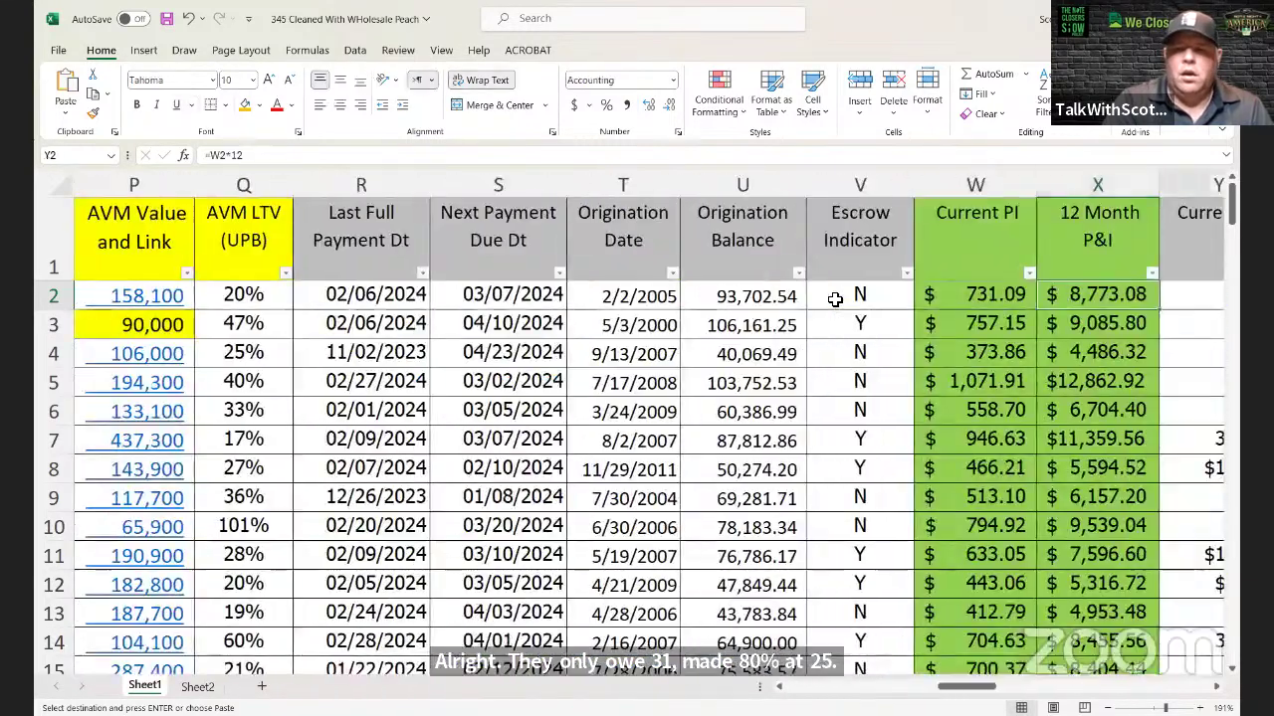
{"action": "key", "text": "Right"}
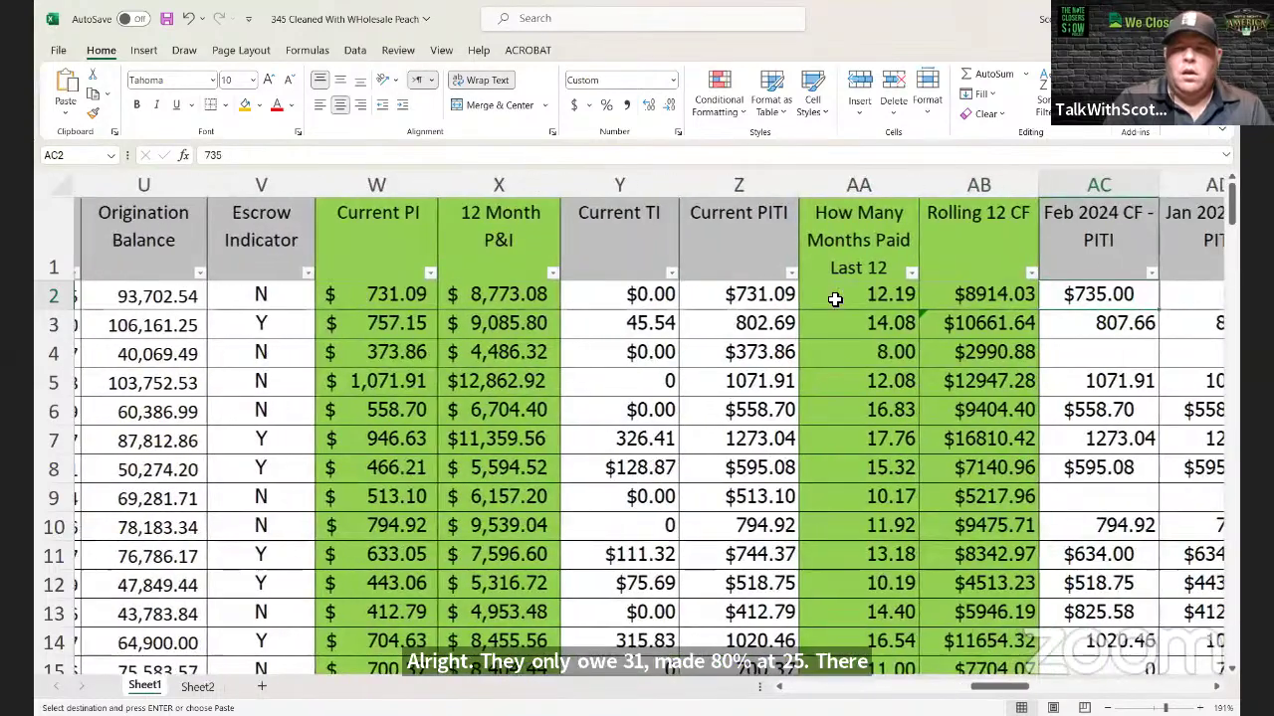
{"action": "key", "text": "Left"}
{"action": "key", "text": "Left"}
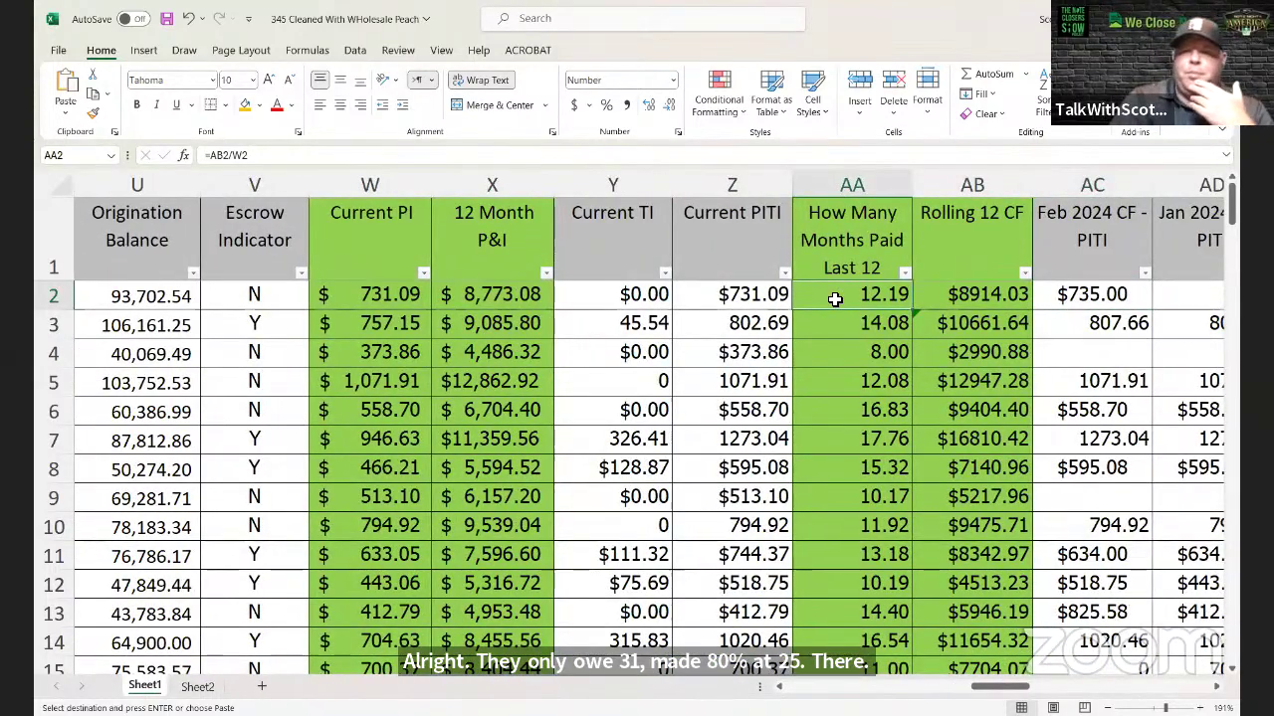
Step: Review the first loan's monthly PITI cash flow from February 2024 back through March 2023
{"action": "key", "text": "Right"}
{"action": "key", "text": "Right"}
{"action": "key", "text": "Right"}
{"action": "key", "text": "Right"}
{"action": "key", "text": "Right"}
{"action": "key", "text": "Right"}
{"action": "key", "text": "Right"}
{"action": "key", "text": "Right"}
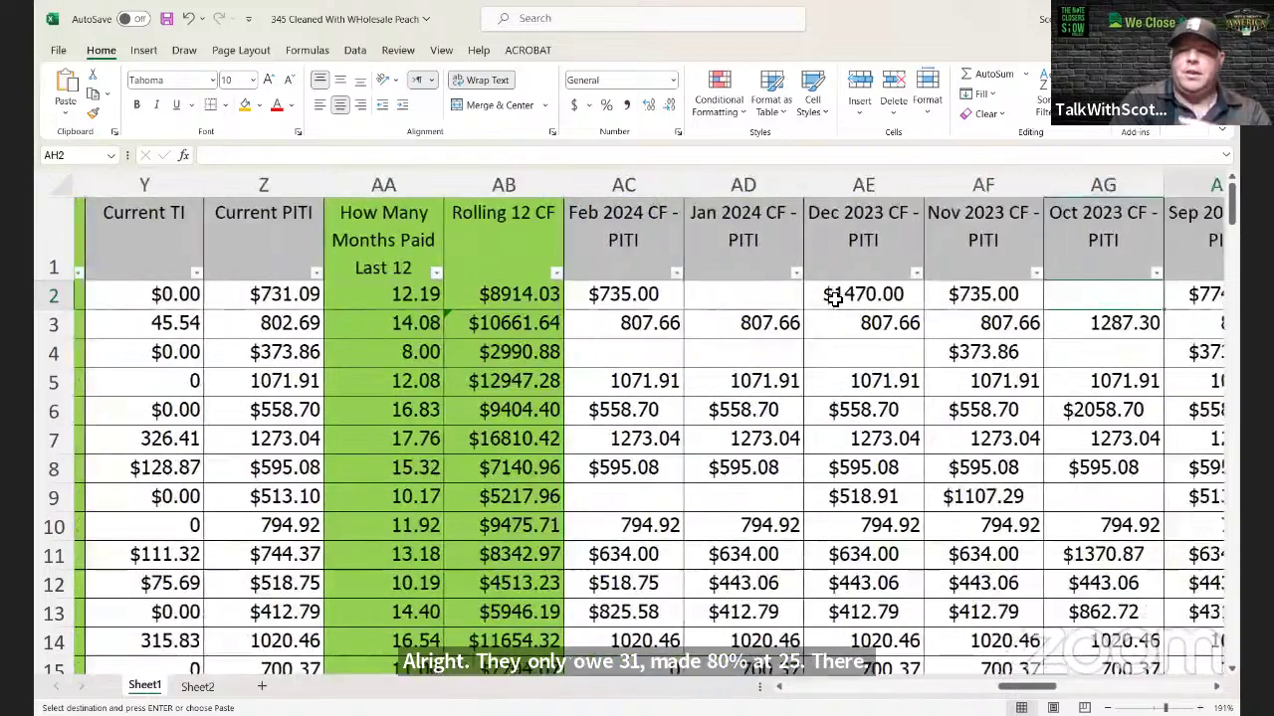
{"action": "key", "text": "Right"}
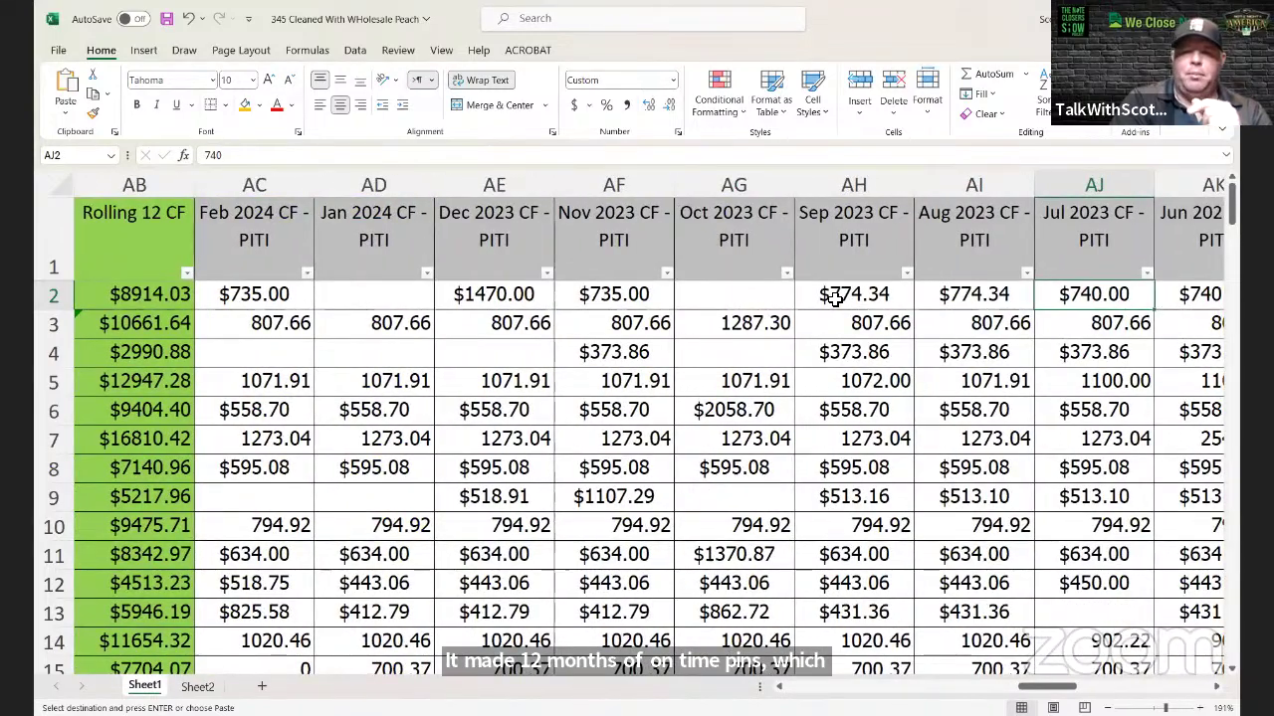
{"action": "key", "text": "Right"}
{"action": "key", "text": "Right"}
{"action": "key", "text": "Right"}
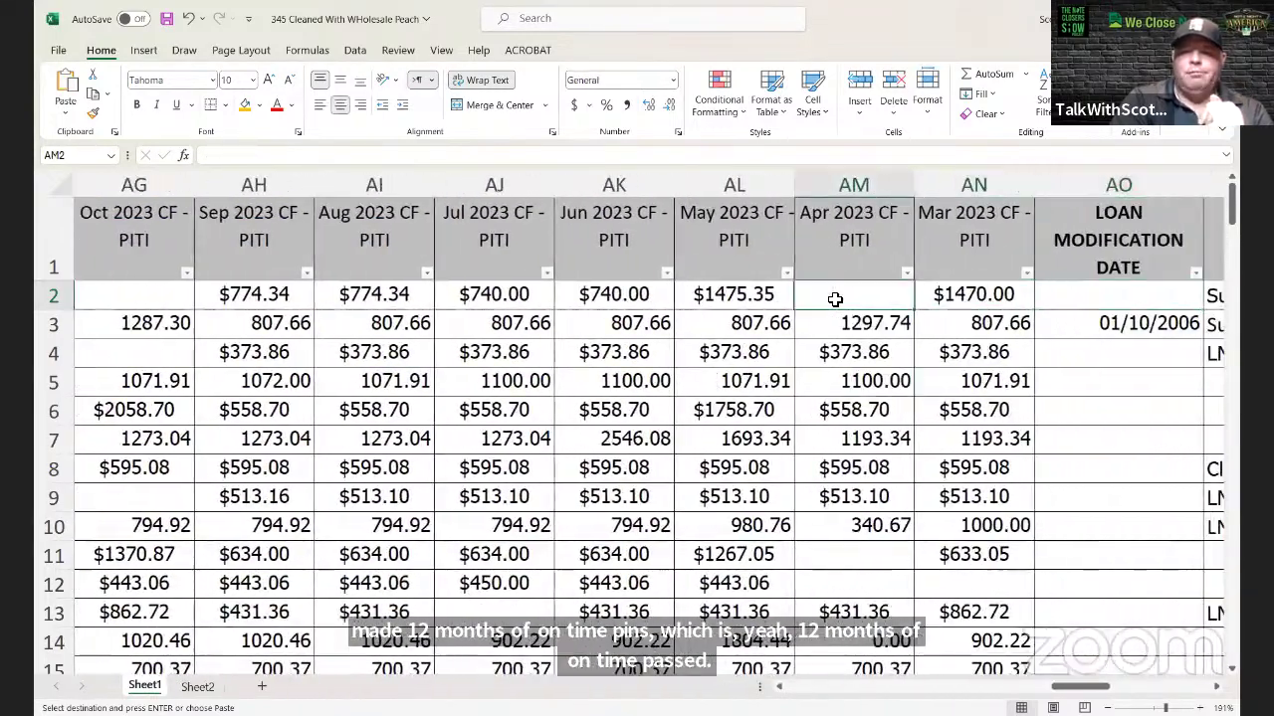
{"action": "key", "text": "Left"}
{"action": "key", "text": "Left"}
{"action": "key", "text": "Left"}
Step: Examine the first loan's modification date, both document issue entries and the subject mortgage defect
{"action": "key", "text": "Right"}
{"action": "key", "text": "Right"}
{"action": "key", "text": "Right"}
{"action": "key", "text": "Right"}
{"action": "key", "text": "Right"}
{"action": "key", "text": "Right"}
{"action": "key", "text": "Right"}
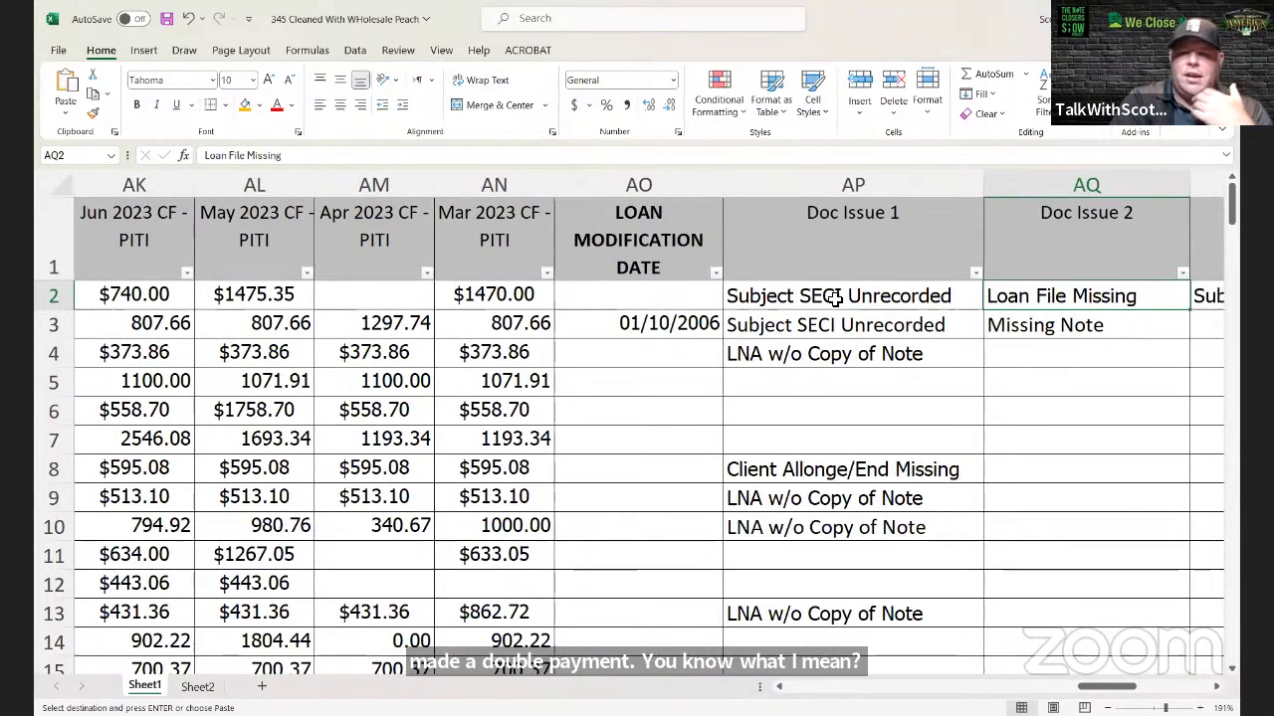
{"action": "key", "text": "Right"}
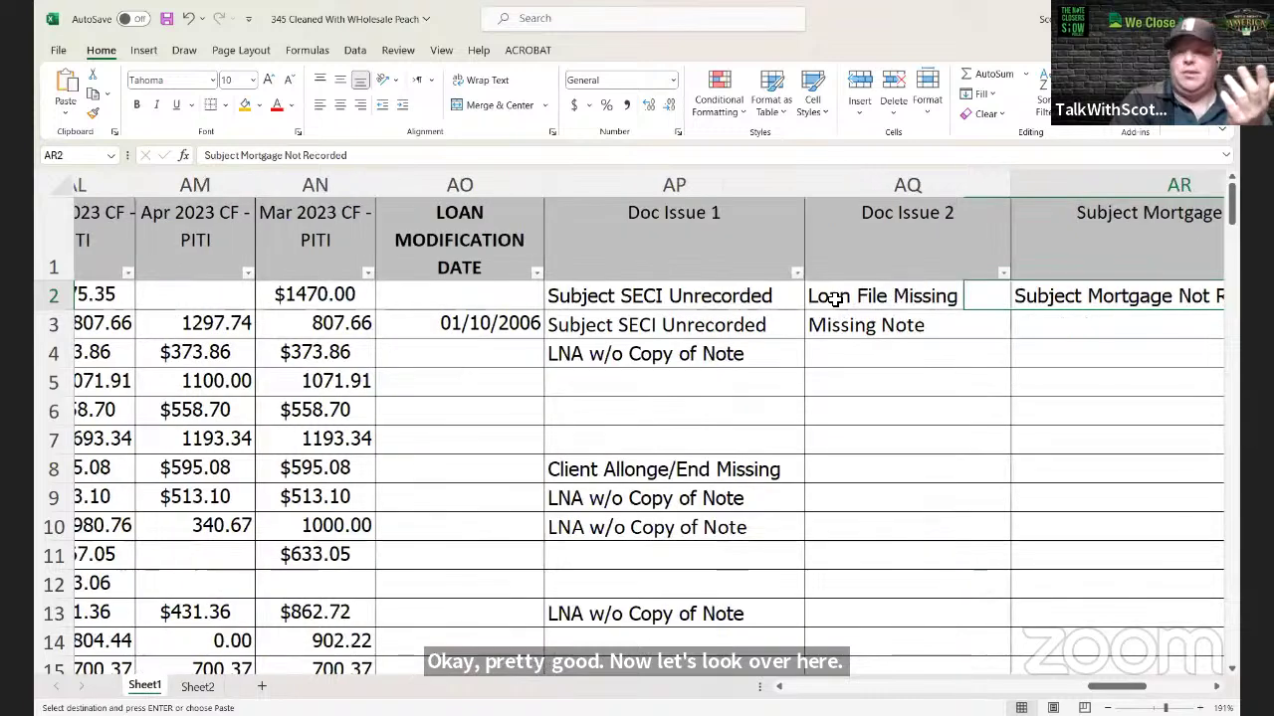
{"action": "key", "text": "Left"}
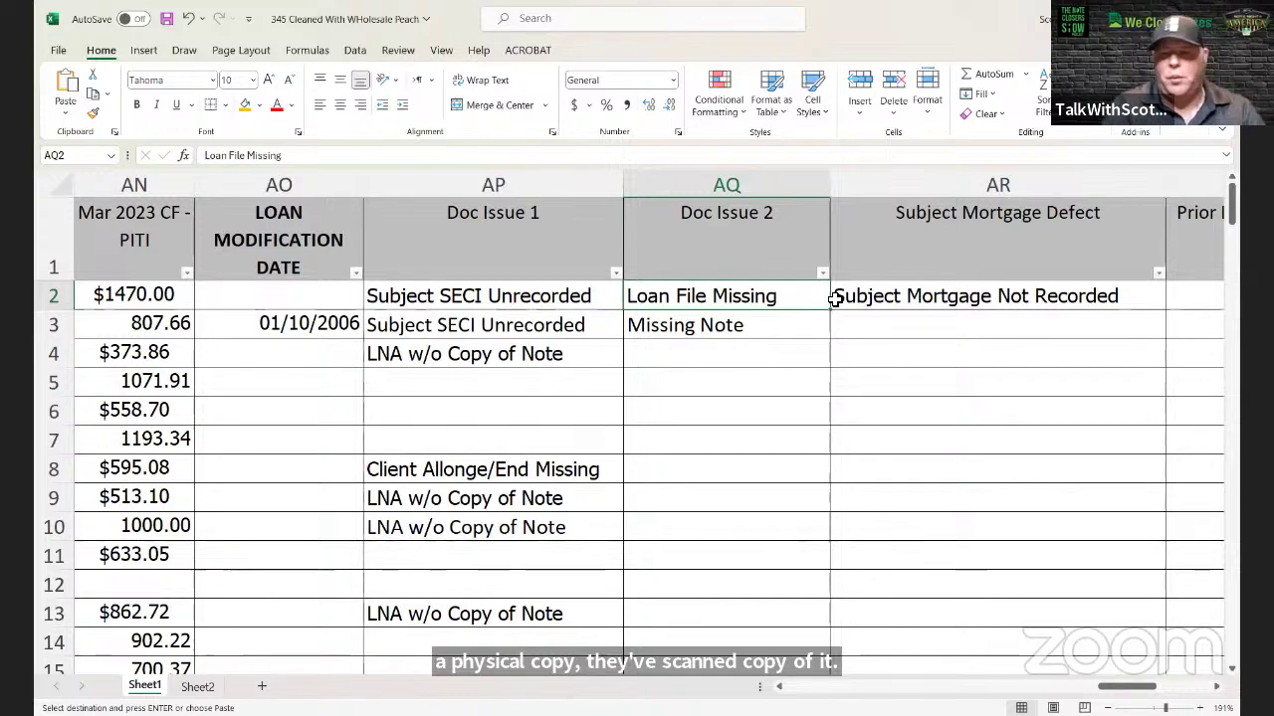
Step: Recheck the first loan's monthly payment history, 12-month P&I and payment dates back to the AVM loan-to-value
{"action": "key", "text": "Left"}
{"action": "key", "text": "Left"}
{"action": "key", "text": "Left"}
{"action": "key", "text": "Left"}
{"action": "key", "text": "Left"}
{"action": "key", "text": "Left"}
{"action": "key", "text": "Left"}
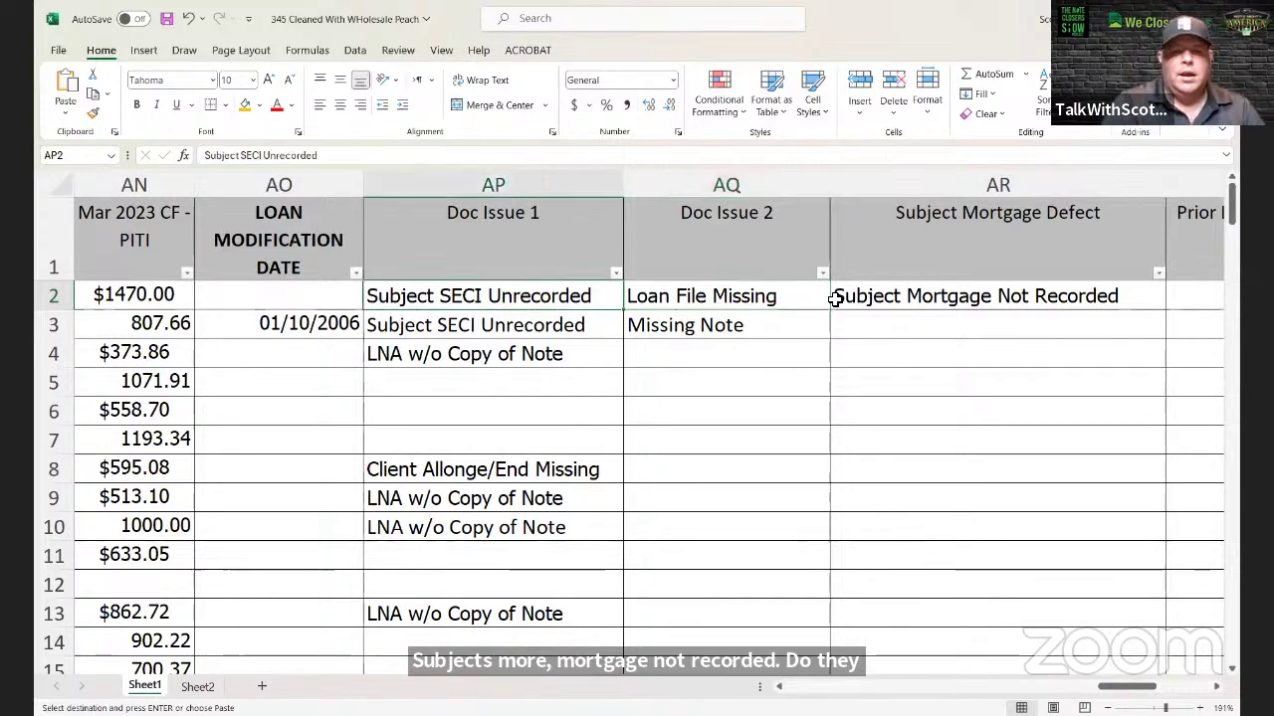
{"action": "key", "text": "Left"}
{"action": "key", "text": "Left"}
{"action": "key", "text": "Left"}
{"action": "key", "text": "Left"}
{"action": "key", "text": "Left"}
{"action": "key", "text": "Left"}
{"action": "key", "text": "Left"}
{"action": "key", "text": "Left"}
{"action": "key", "text": "Left"}
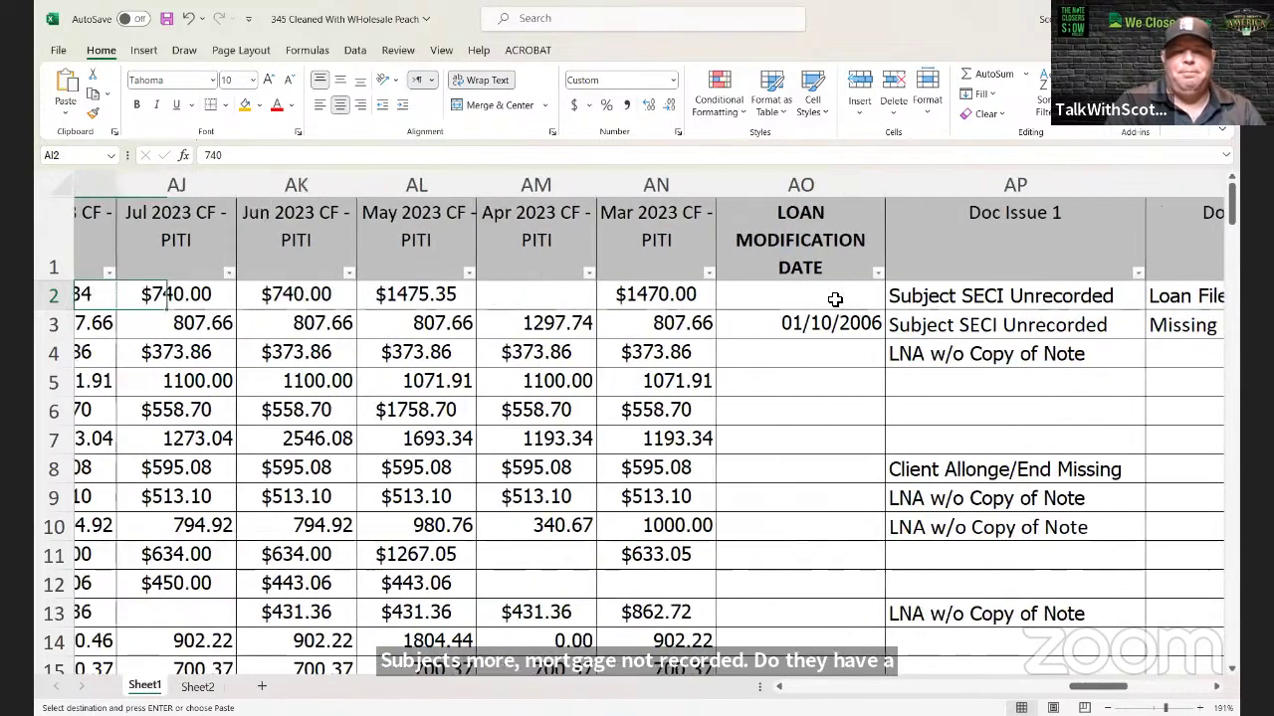
{"action": "key", "text": "Left"}
{"action": "key", "text": "Left"}
{"action": "key", "text": "Left"}
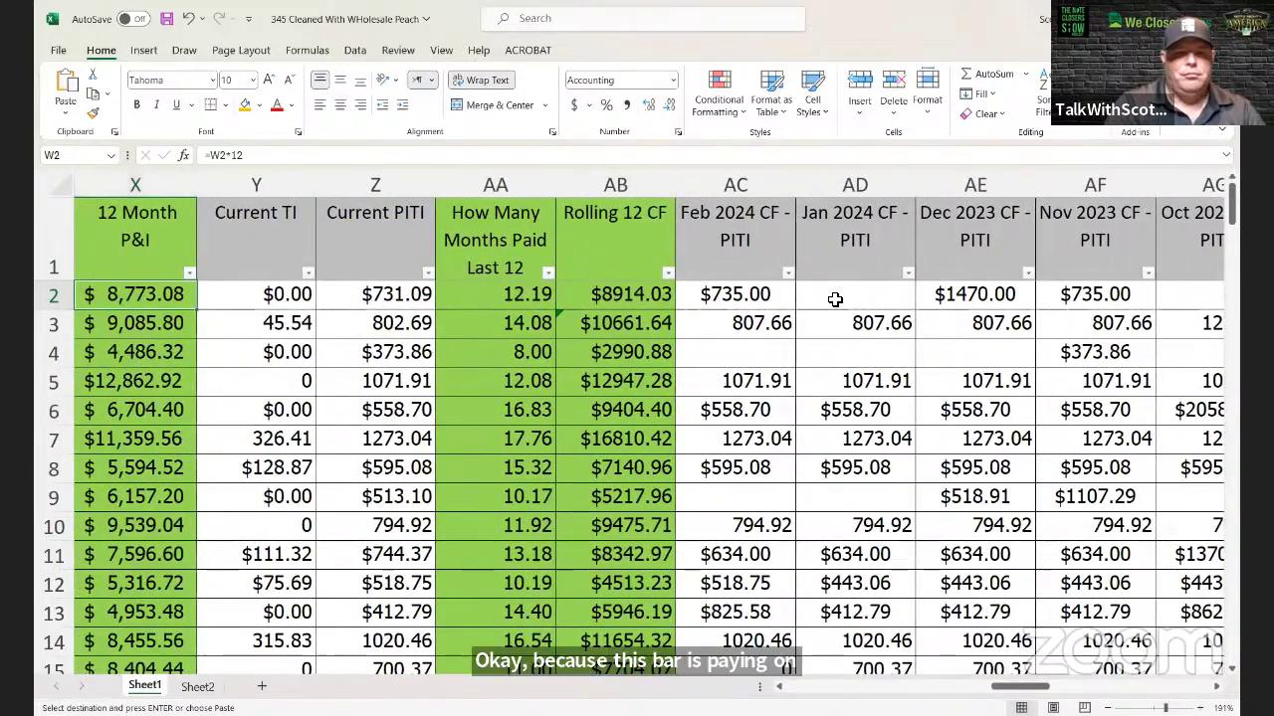
{"action": "key", "text": "Left"}
{"action": "key", "text": "Left"}
{"action": "key", "text": "Left"}
{"action": "key", "text": "Left"}
{"action": "key", "text": "Left"}
{"action": "key", "text": "Left"}
{"action": "key", "text": "Left"}
{"action": "key", "text": "Left"}
{"action": "key", "text": "Left"}
{"action": "key", "text": "Left"}
{"action": "key", "text": "Left"}
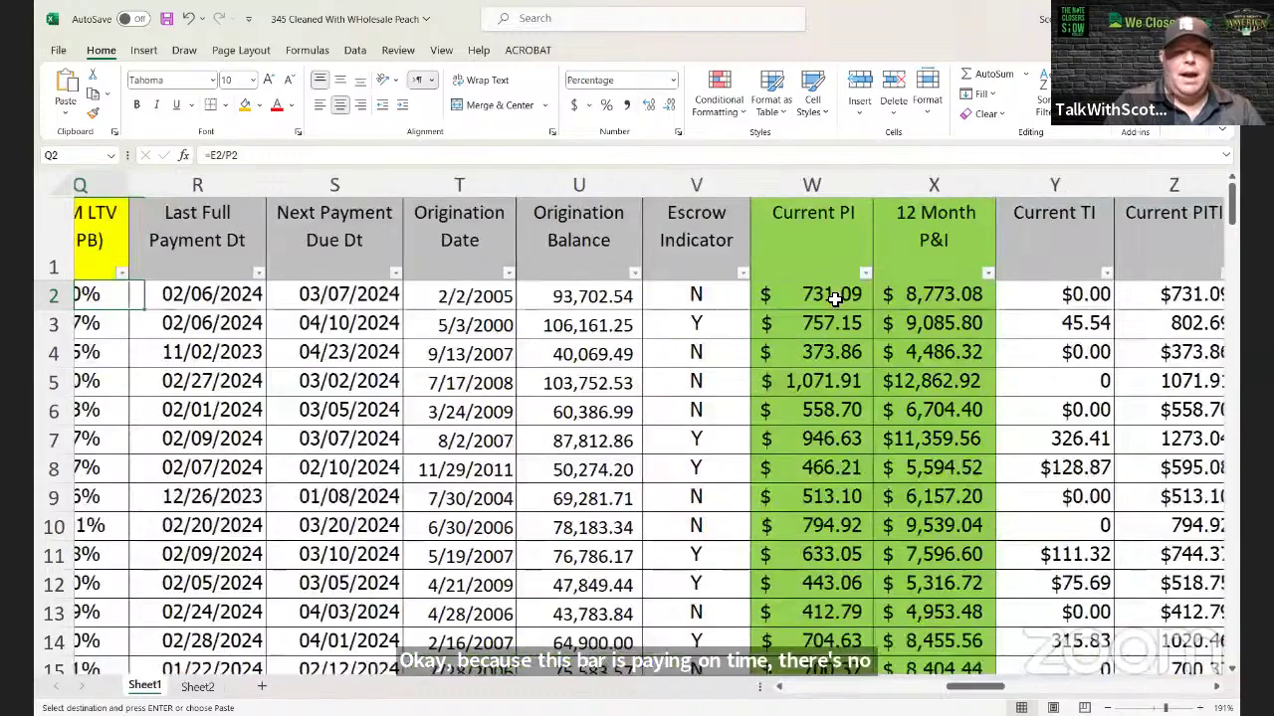
Step: Compare the first loan's current UPB, estimated payoff, 80% offering, estimated ROI and equity in row 2
{"action": "key", "text": "Left"}
{"action": "key", "text": "Left"}
{"action": "key", "text": "Left"}
{"action": "key", "text": "Left"}
{"action": "key", "text": "Left"}
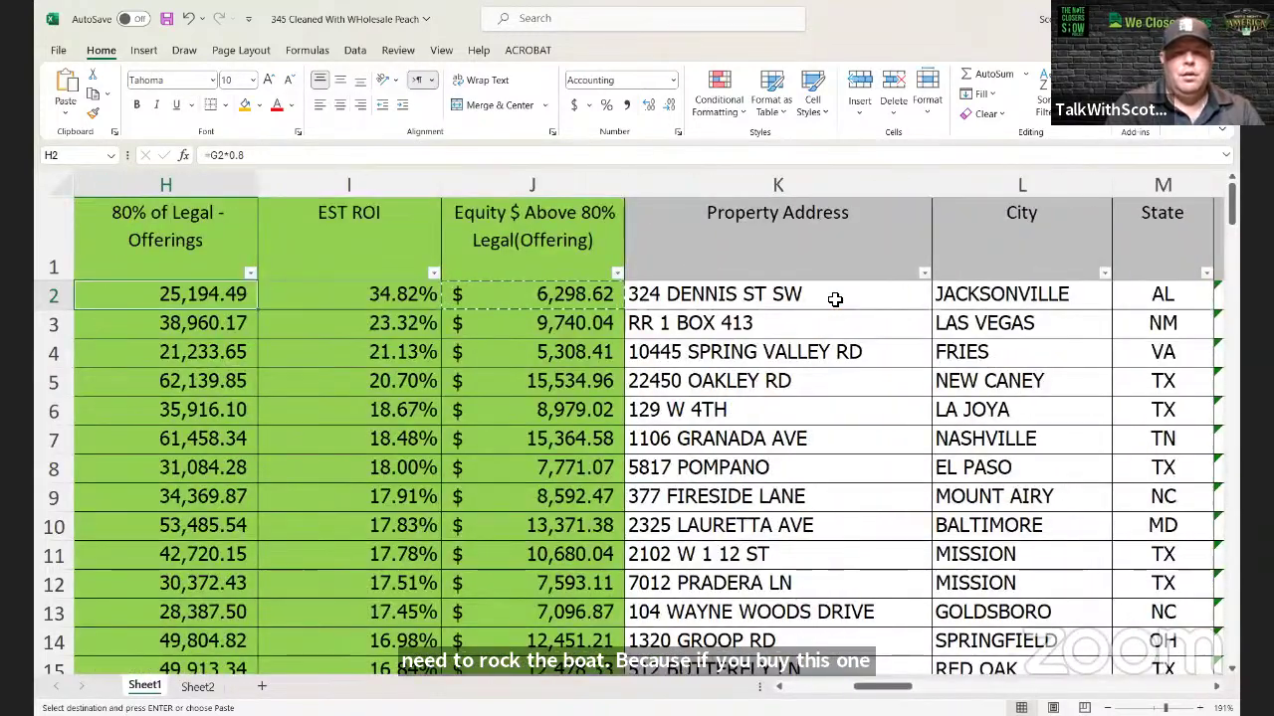
{"action": "key", "text": "Left"}
{"action": "key", "text": "Left"}
{"action": "key", "text": "Left"}
{"action": "key", "text": "Left"}
{"action": "key", "text": "Left"}
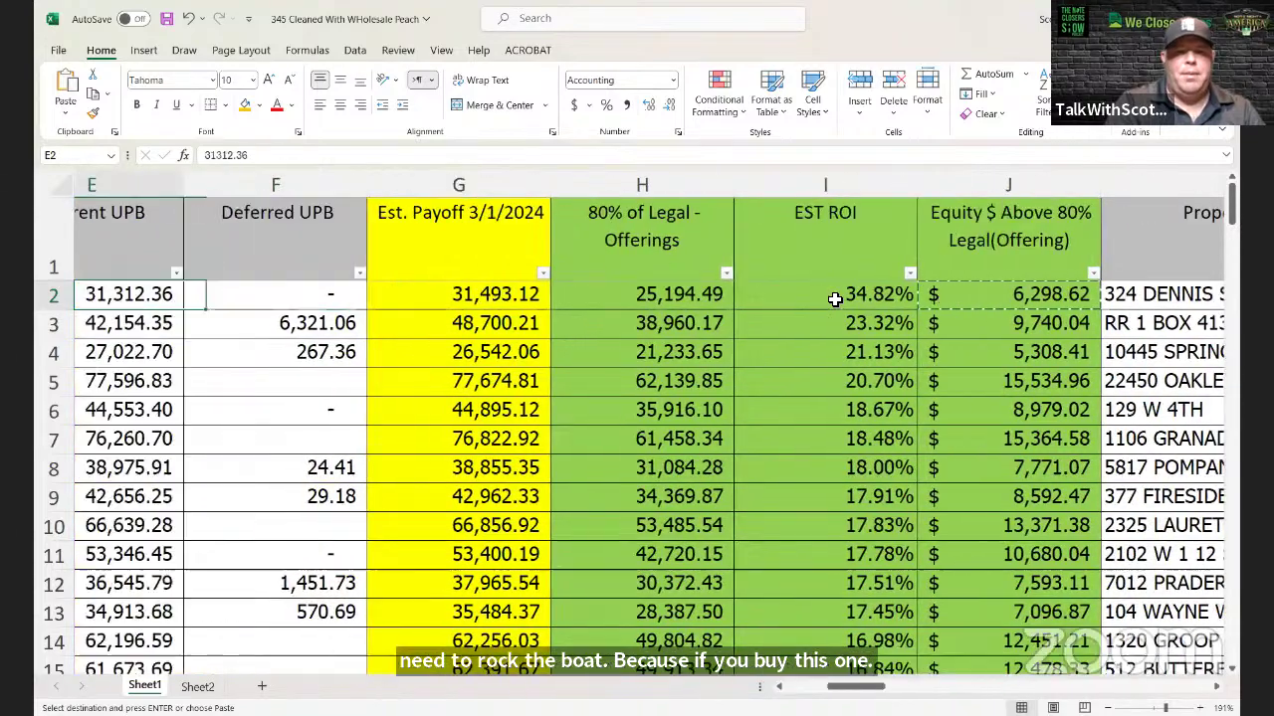
{"action": "key", "text": "Right"}
{"action": "key", "text": "Right"}
{"action": "key", "text": "Right"}
{"action": "key", "text": "Right"}
{"action": "key", "text": "Right"}
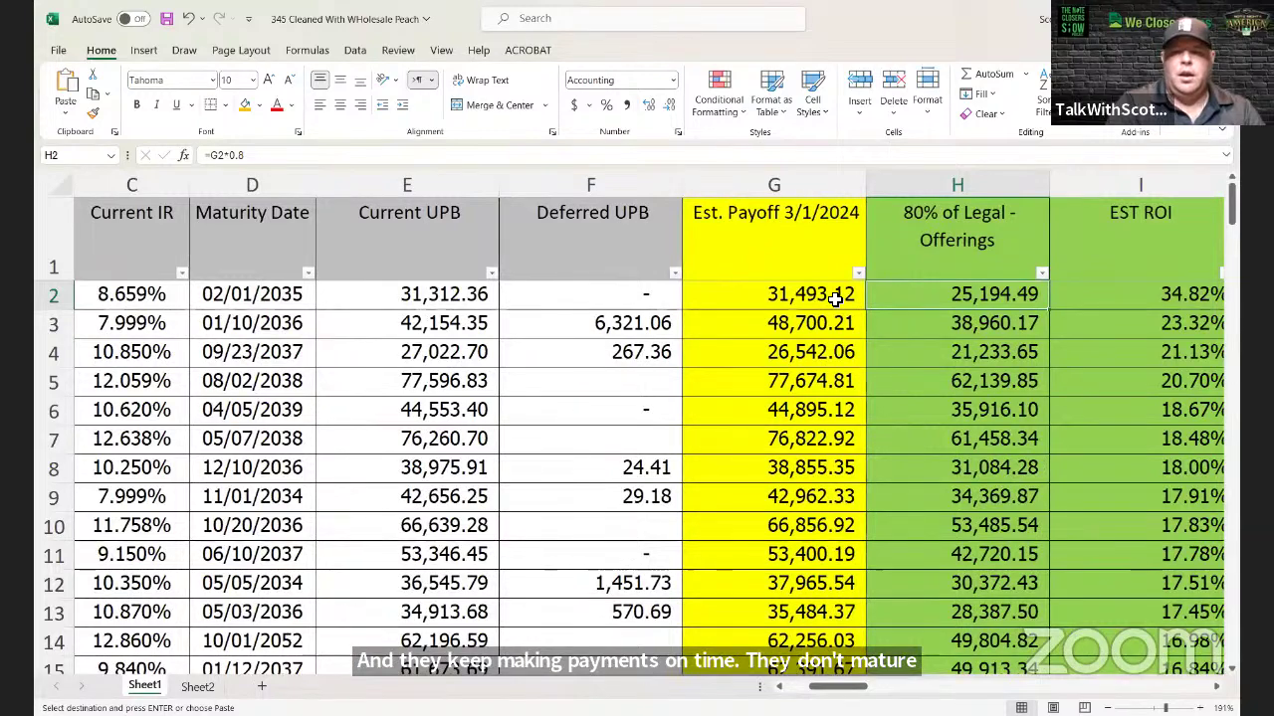
{"action": "key", "text": "Right"}
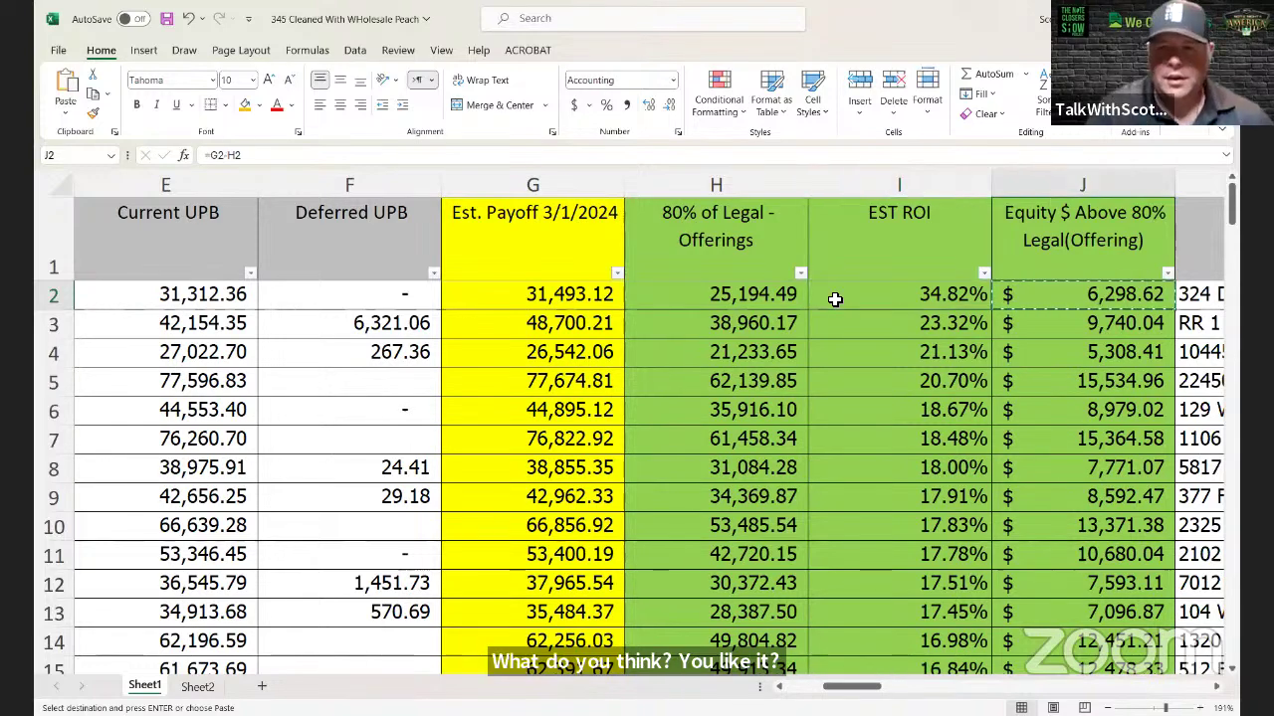
Step: Copy the first loan's property address, city and state from K2:M2
{"action": "key", "text": "Right"}
{"action": "key", "text": "Right"}
{"action": "key", "text": "Right"}
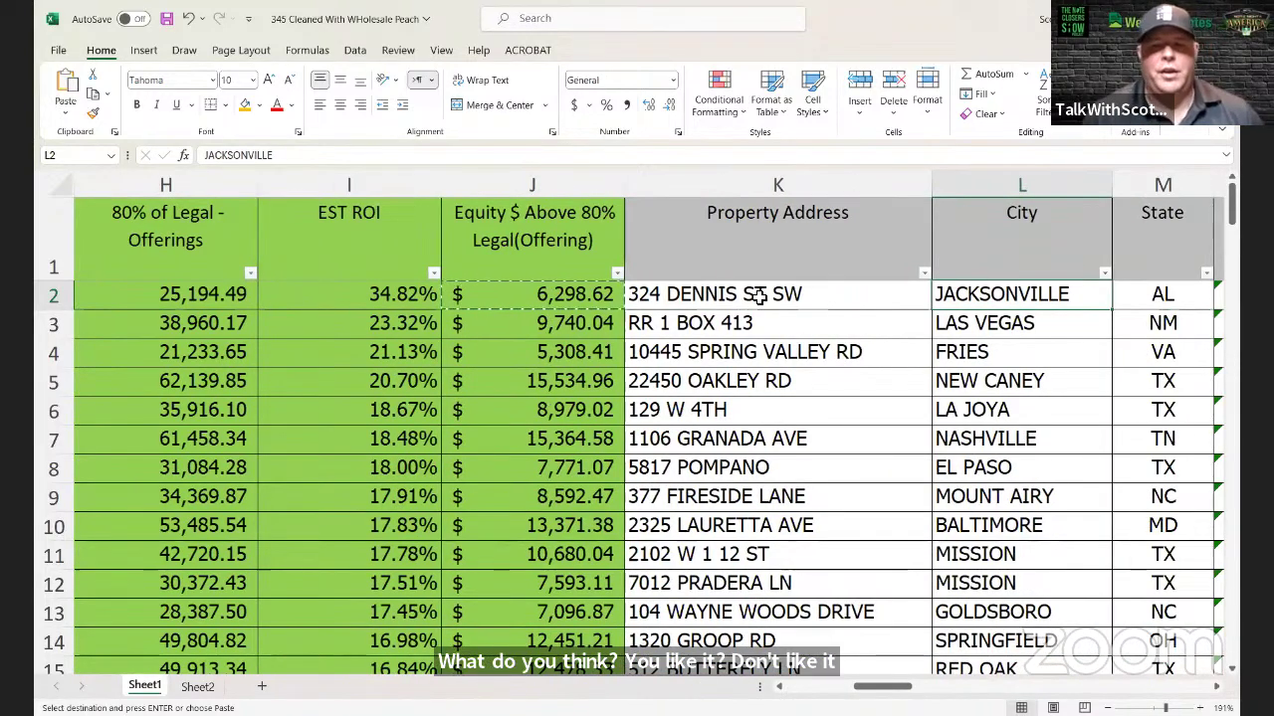
{"action": "left_click", "coordinate": [757, 292]}
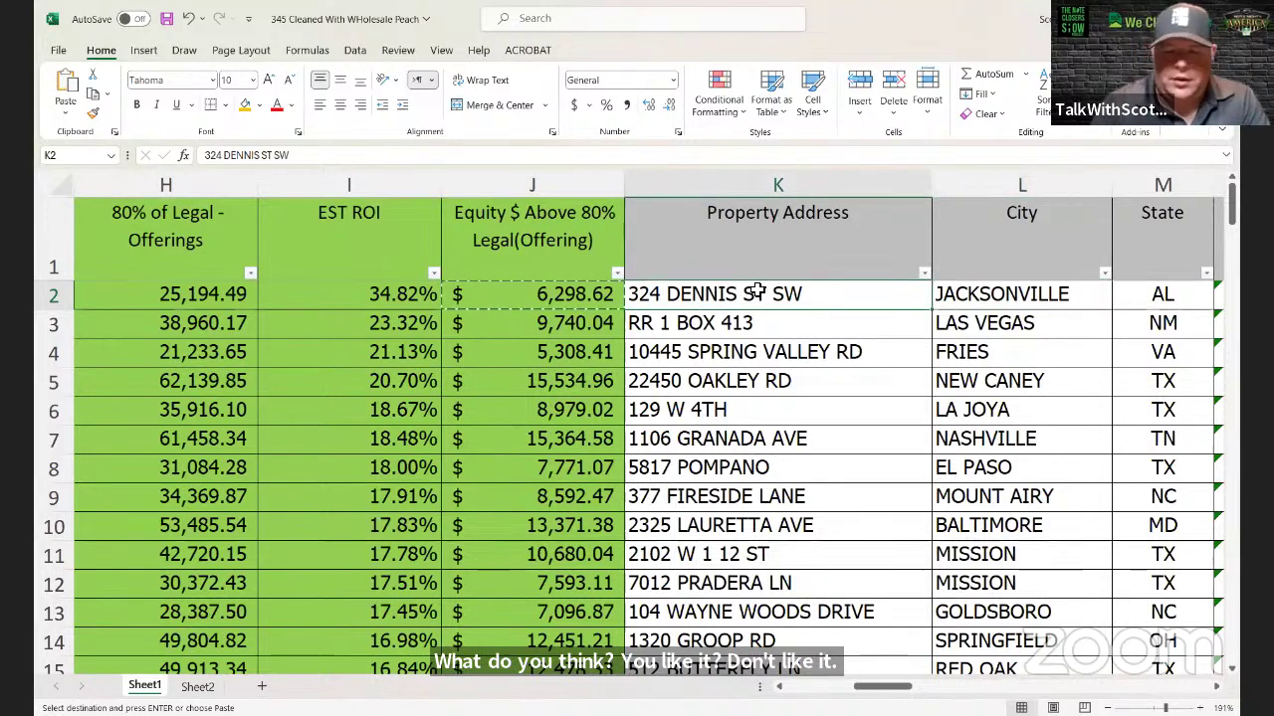
{"action": "key", "text": "shift+Right"}
{"action": "key", "text": "shift+Right"}
{"action": "key", "text": "ctrl+c"}
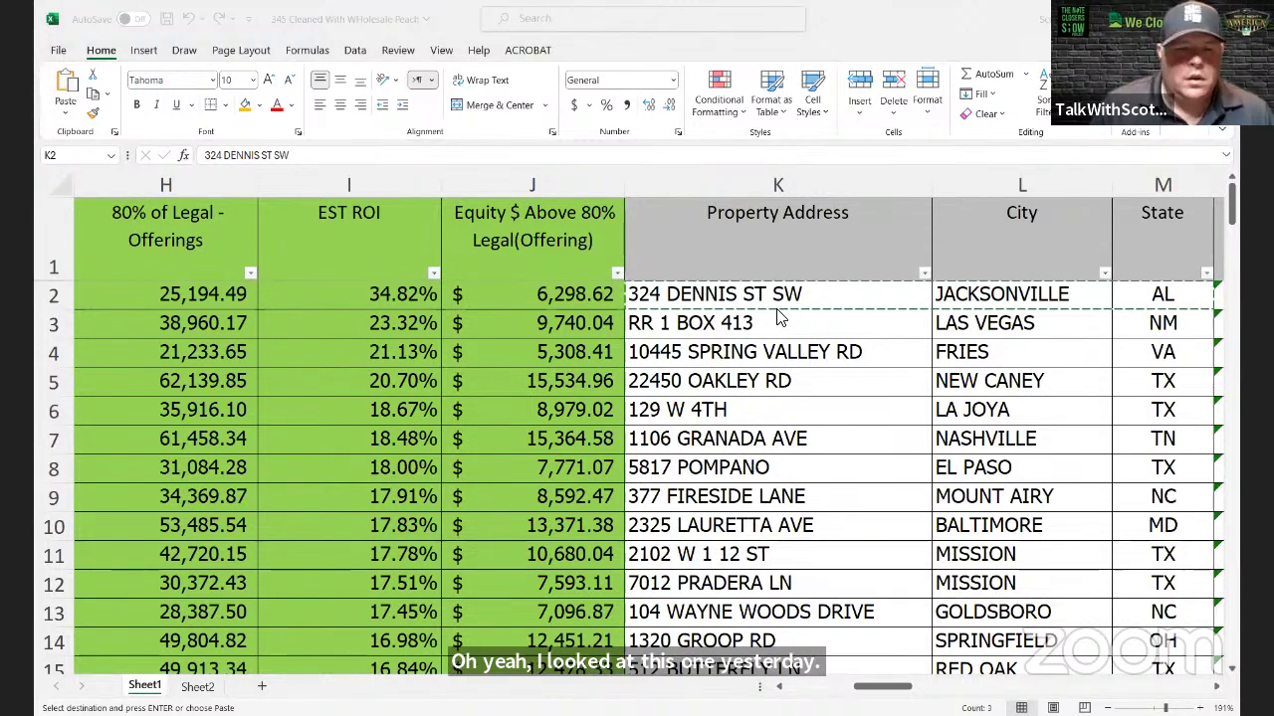
Step: Switch to Google Maps in the browser, open Street View for the first loan's property and zoom in on the house
{"action": "key", "text": "alt+Tab"}
{"action": "left_click", "coordinate": [255, 477]}
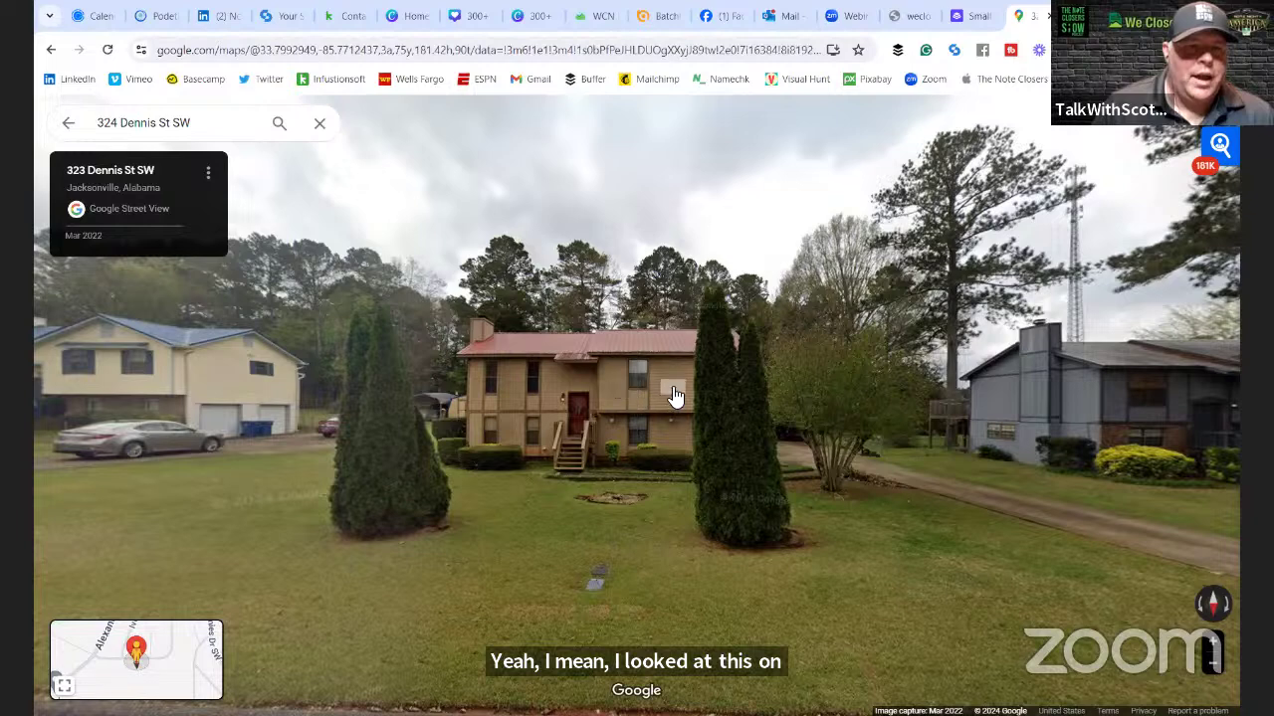
{"action": "left_click", "coordinate": [683, 431]}
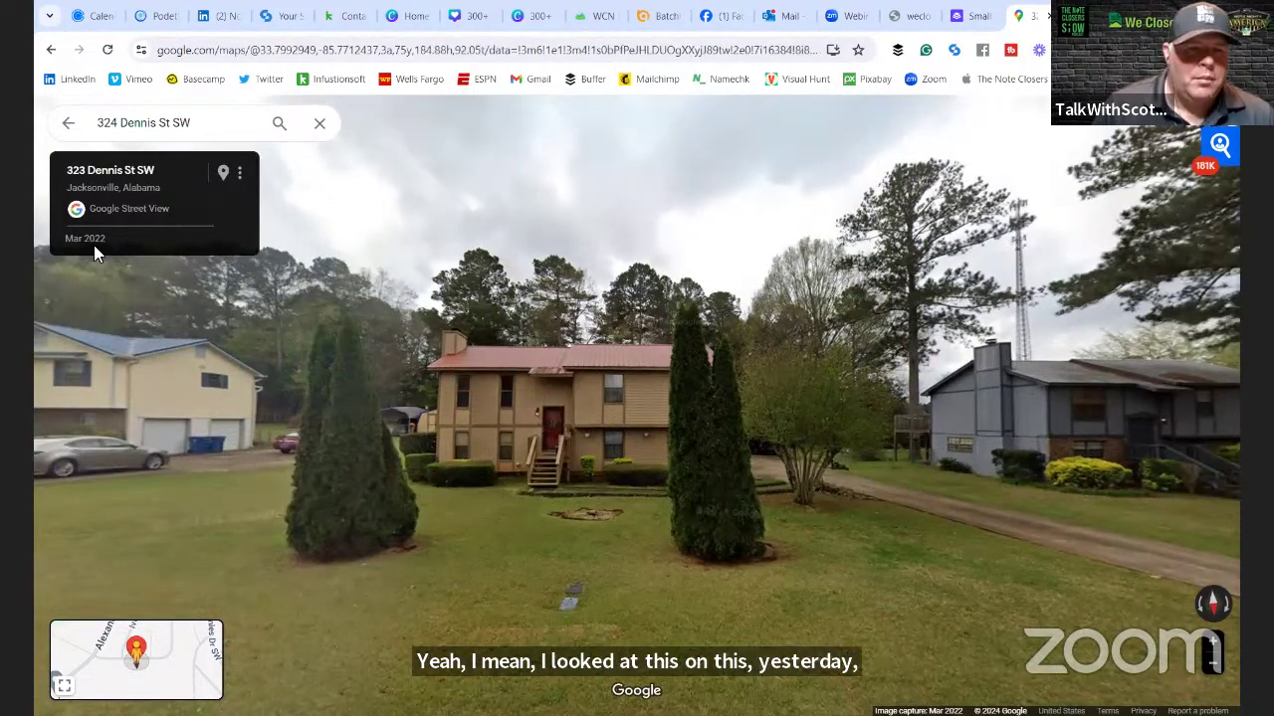
{"action": "left_click", "coordinate": [1216, 647]}
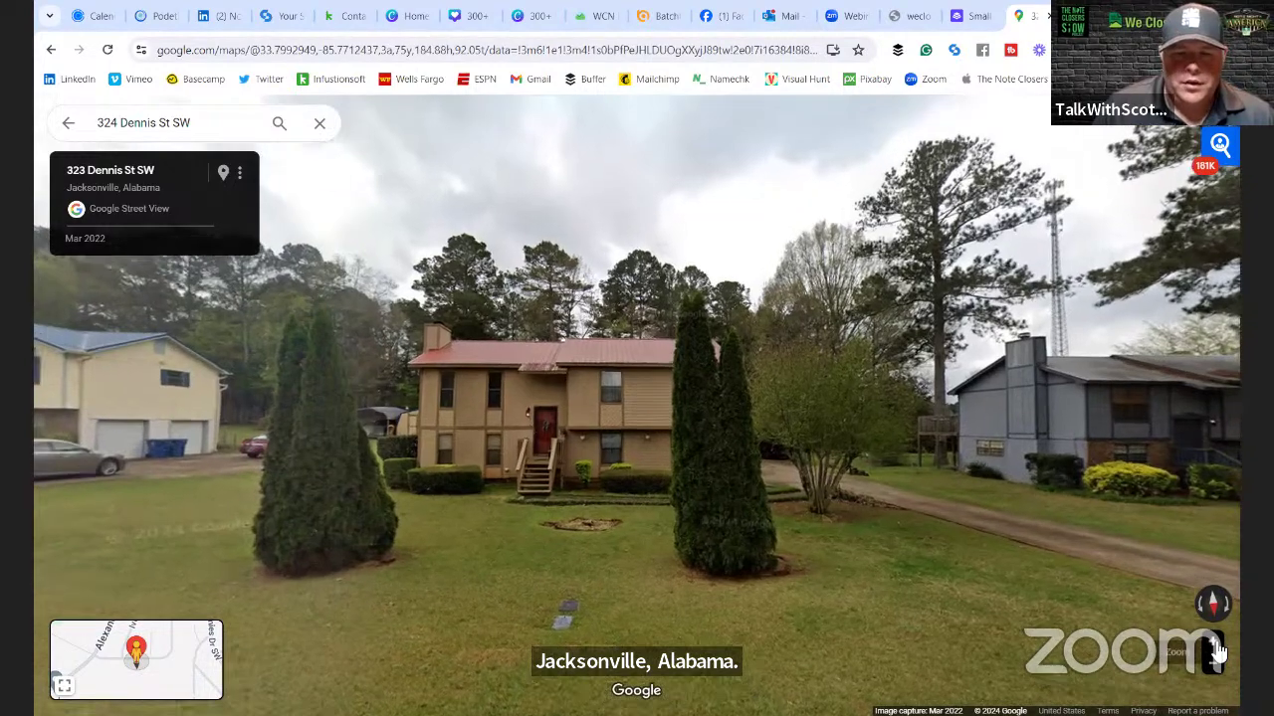
{"action": "left_click", "coordinate": [1216, 646]}
{"action": "left_click", "coordinate": [1216, 647]}
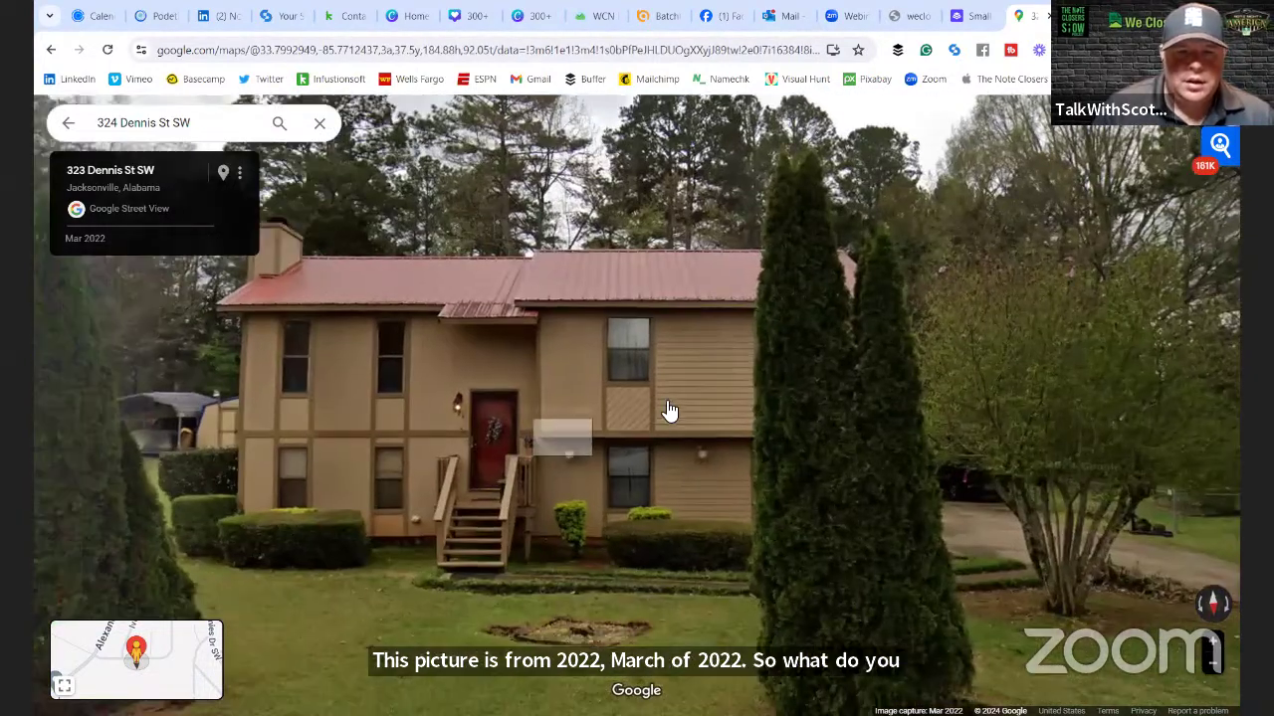
{"action": "left_click_drag", "start_coordinate": [419, 278], "coordinate": [509, 253]}
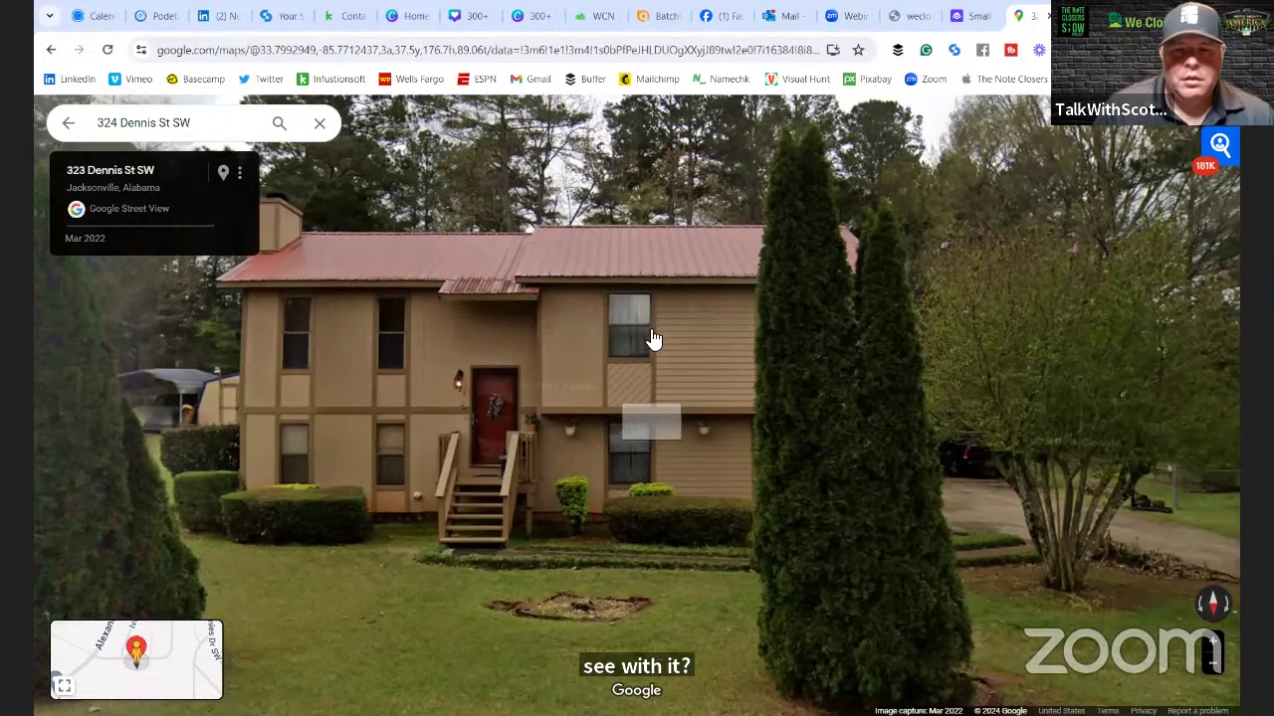
{"action": "left_click", "coordinate": [651, 341]}
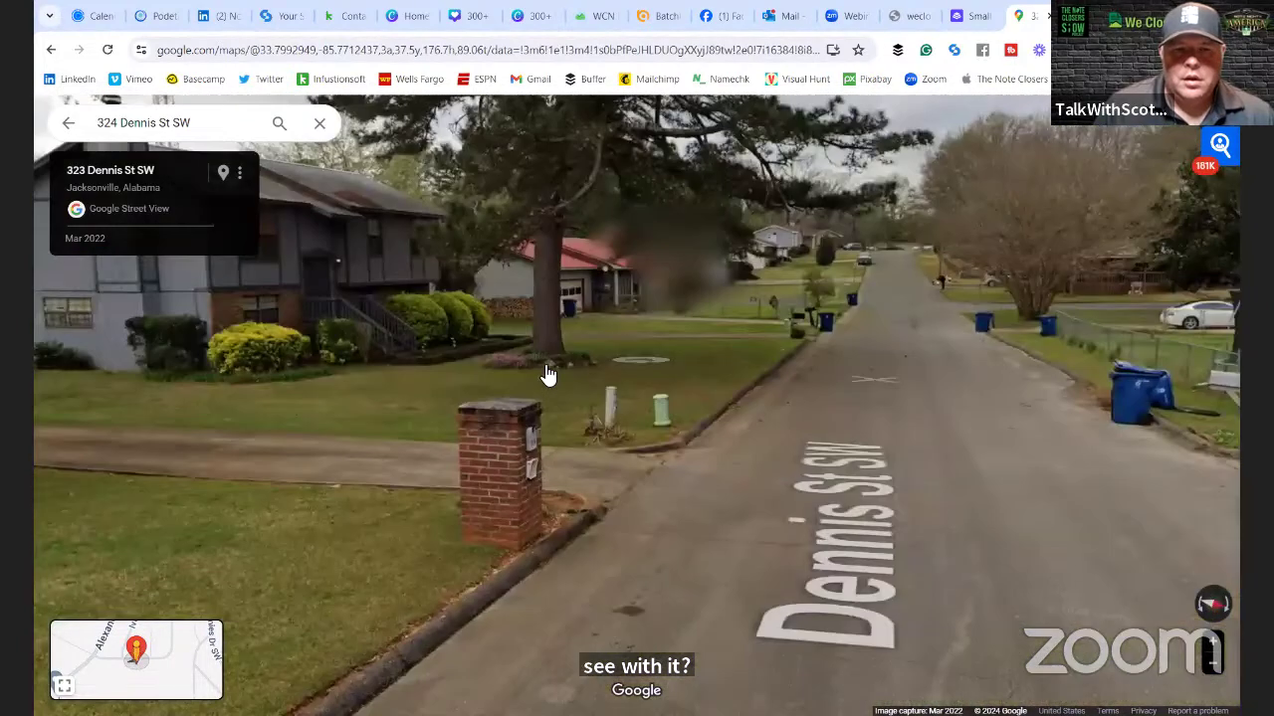
Step: Look around the street in Street View to inspect the neighboring houses and the general condition of the neighborhood
{"action": "key", "text": "Right"}
{"action": "key", "text": "Right"}
{"action": "key", "text": "Right"}
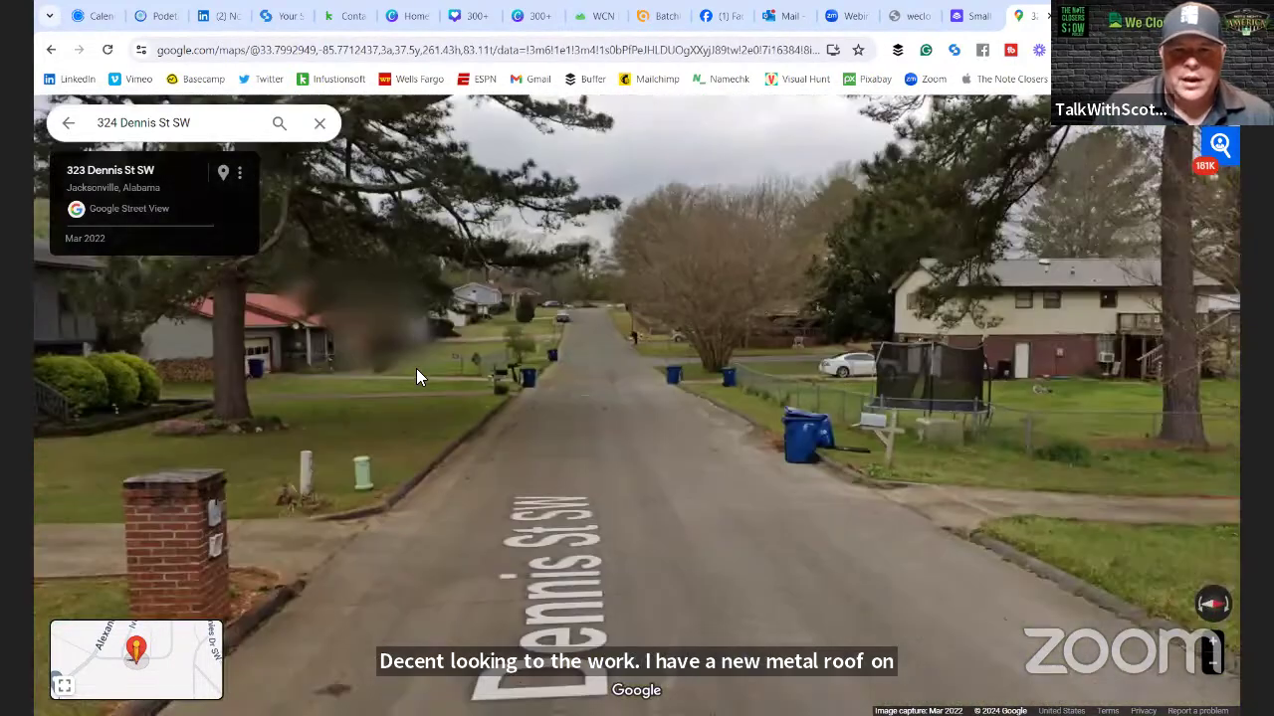
{"action": "key", "text": "Right"}
{"action": "key", "text": "Right"}
{"action": "key", "text": "Right"}
{"action": "key", "text": "Right"}
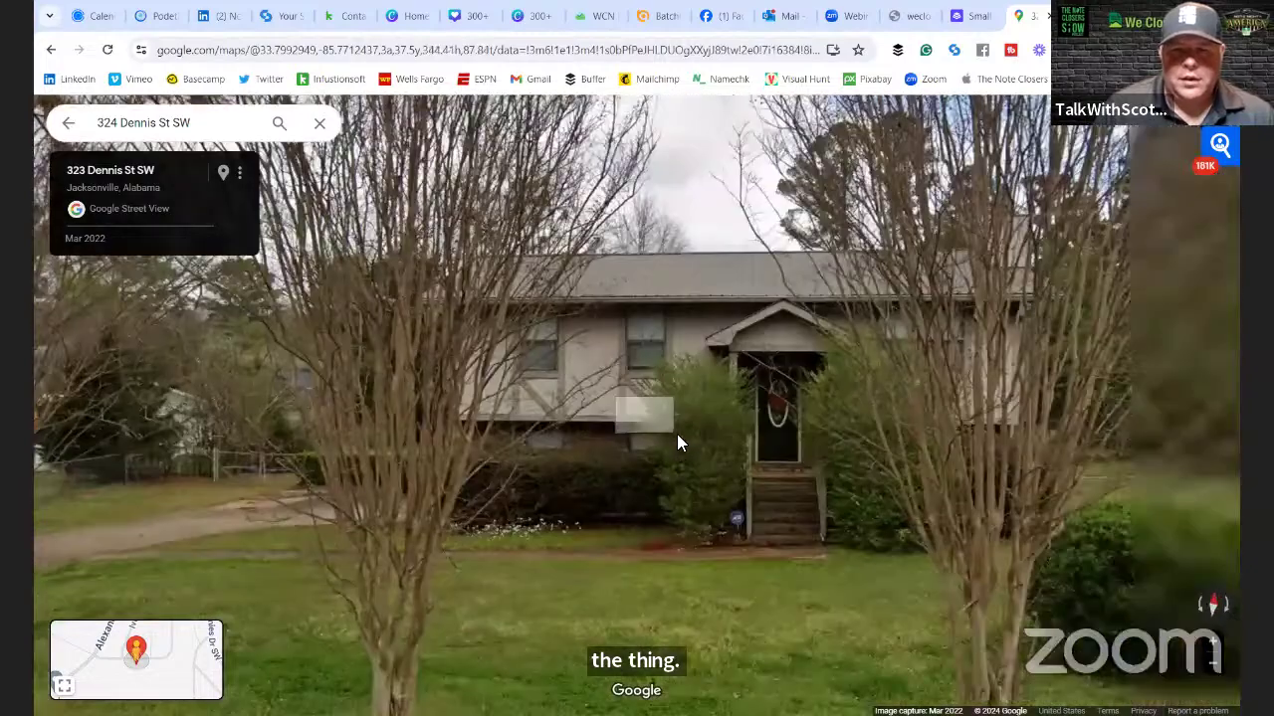
{"action": "key", "text": "Right"}
{"action": "key", "text": "Right"}
{"action": "key", "text": "Right"}
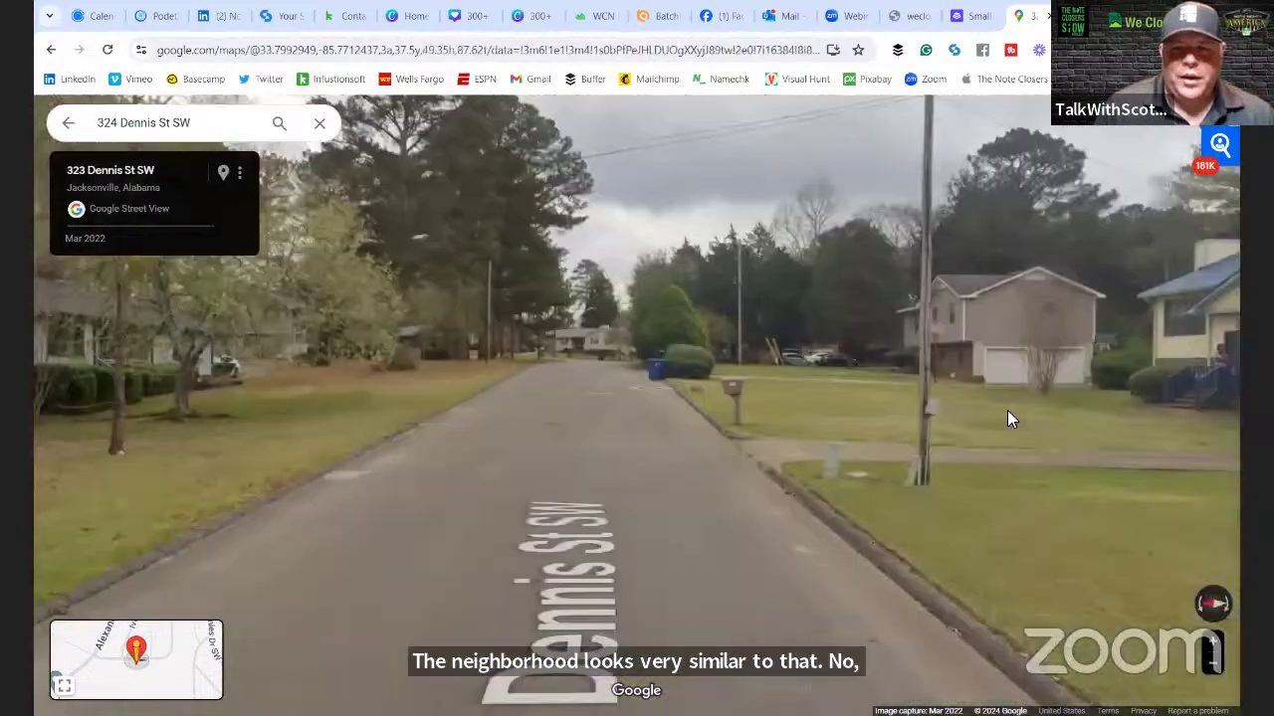
Step: Turn the Street View back to the subject house and inspect its front and roof
{"action": "left_click_drag", "start_coordinate": [1007, 410], "coordinate": [702, 398]}
{"action": "left_click_drag", "start_coordinate": [828, 402], "coordinate": [505, 403]}
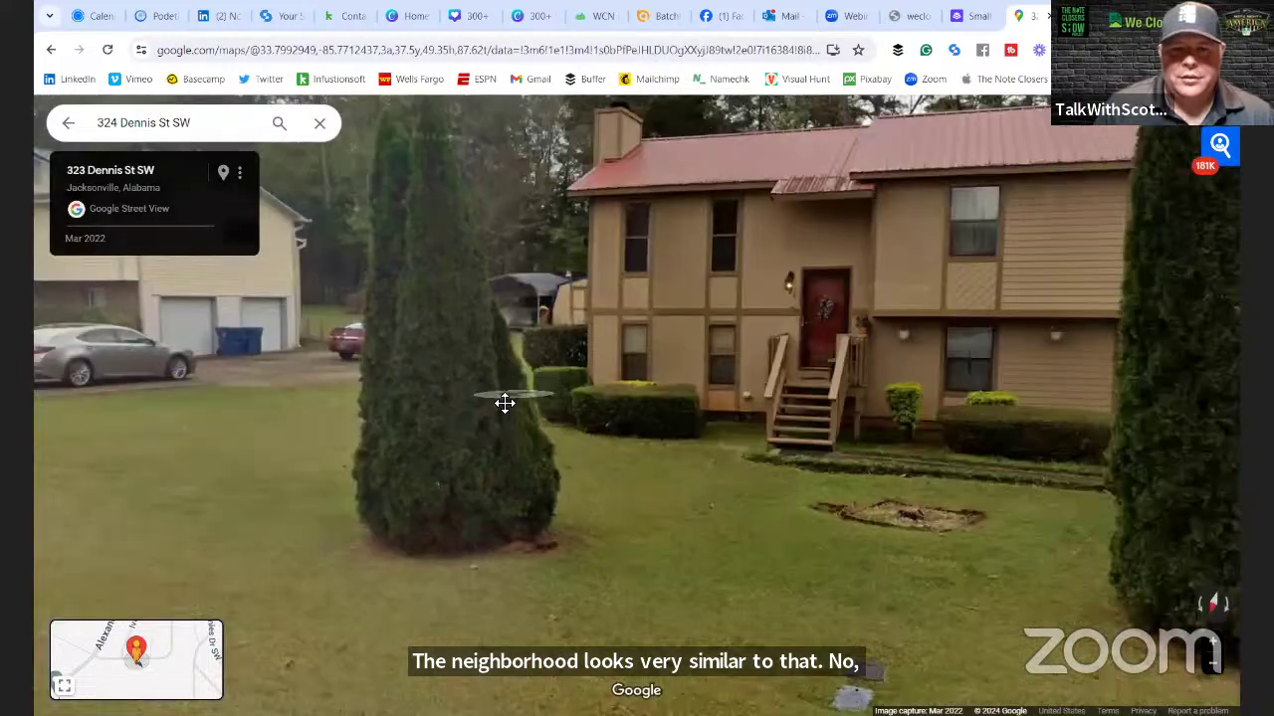
{"action": "key", "text": "Right"}
{"action": "key", "text": "Right"}
{"action": "key", "text": "Right"}
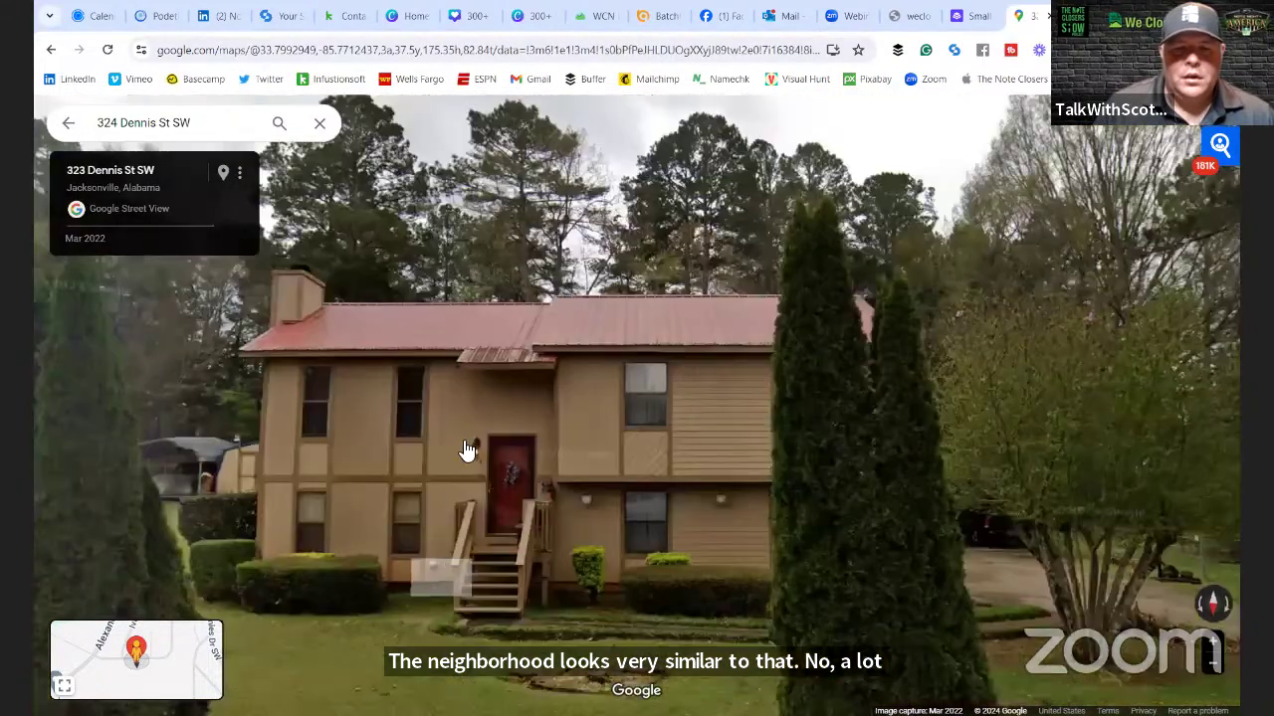
{"action": "left_click_drag", "start_coordinate": [468, 451], "coordinate": [474, 358]}
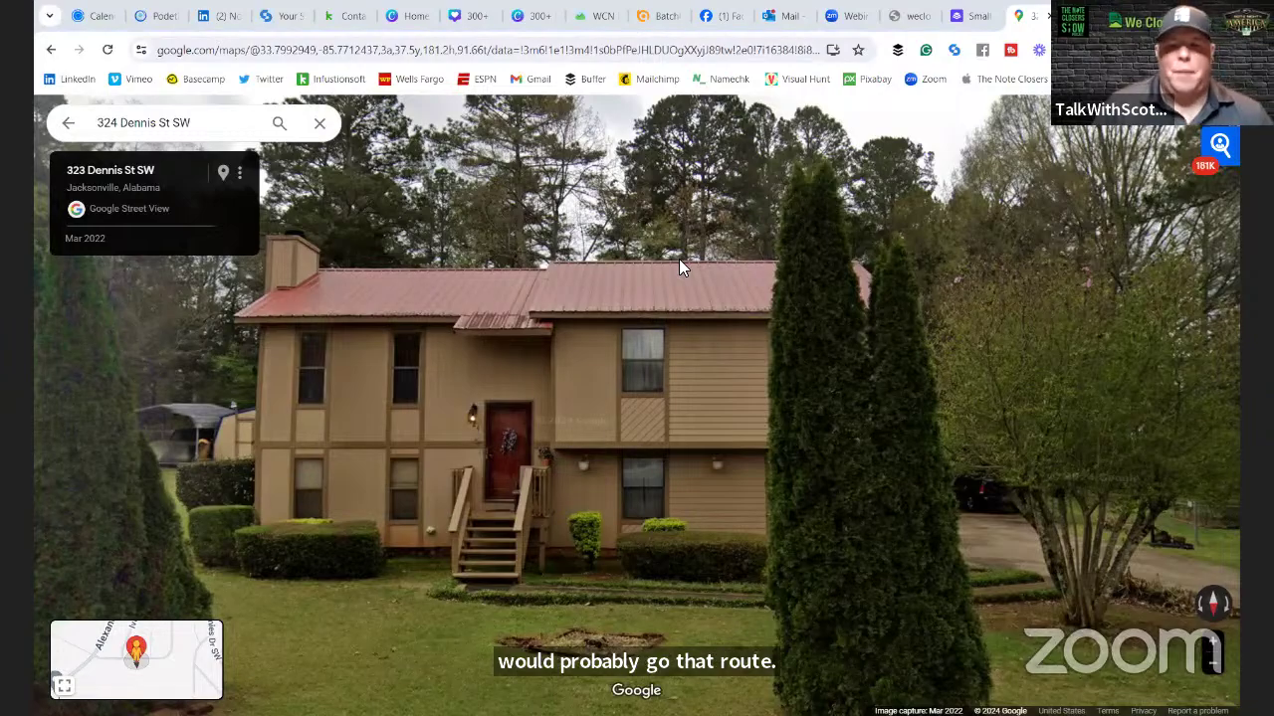
Step: Return to the Excel loan spreadsheet and review the first loan's equity, estimated ROI and 80% offering
{"action": "key", "text": "alt+Tab"}
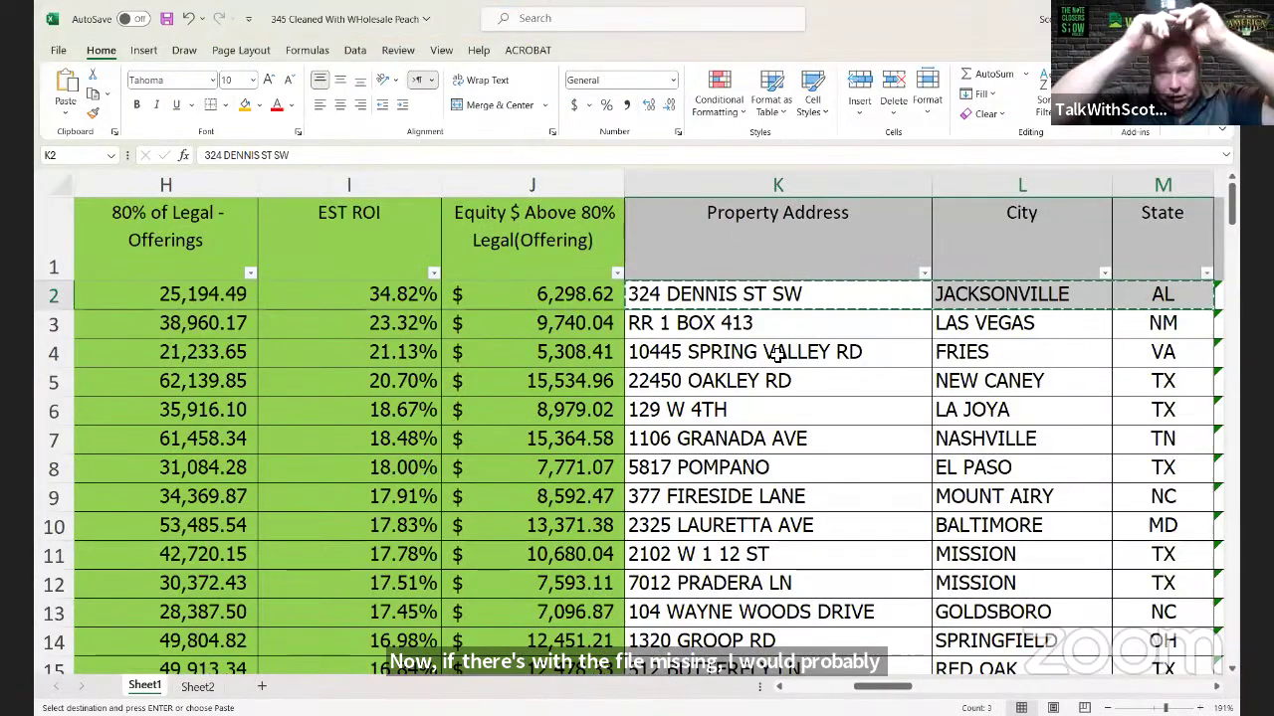
{"action": "key", "text": "Left"}
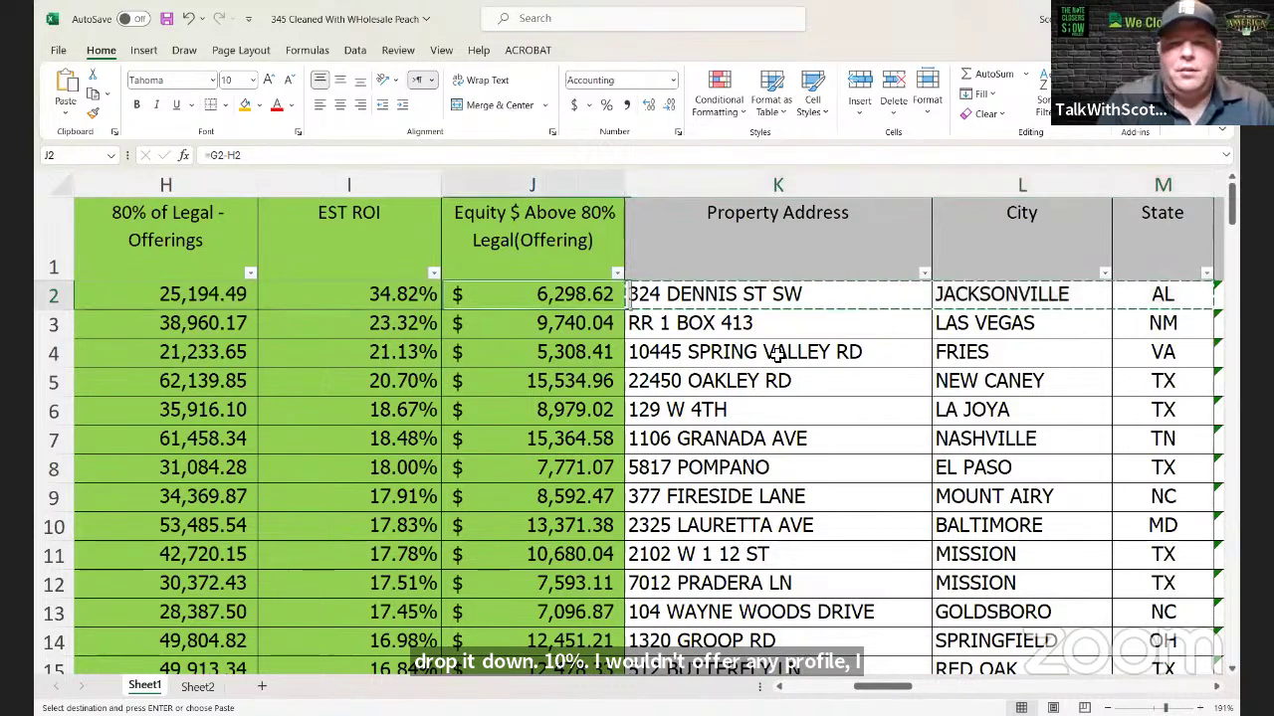
{"action": "key", "text": "Left"}
{"action": "key", "text": "Left"}
{"action": "scroll", "coordinate": [776, 353], "scroll_direction": "left", "scroll_amount": 1}
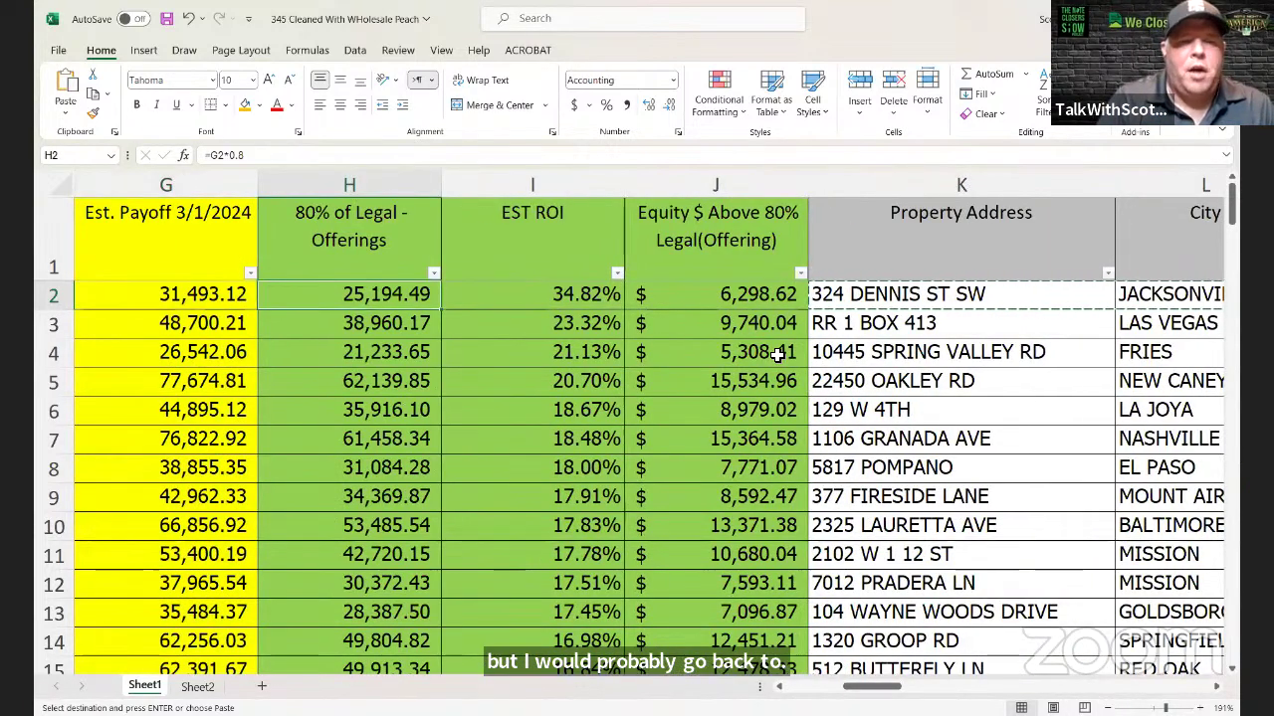